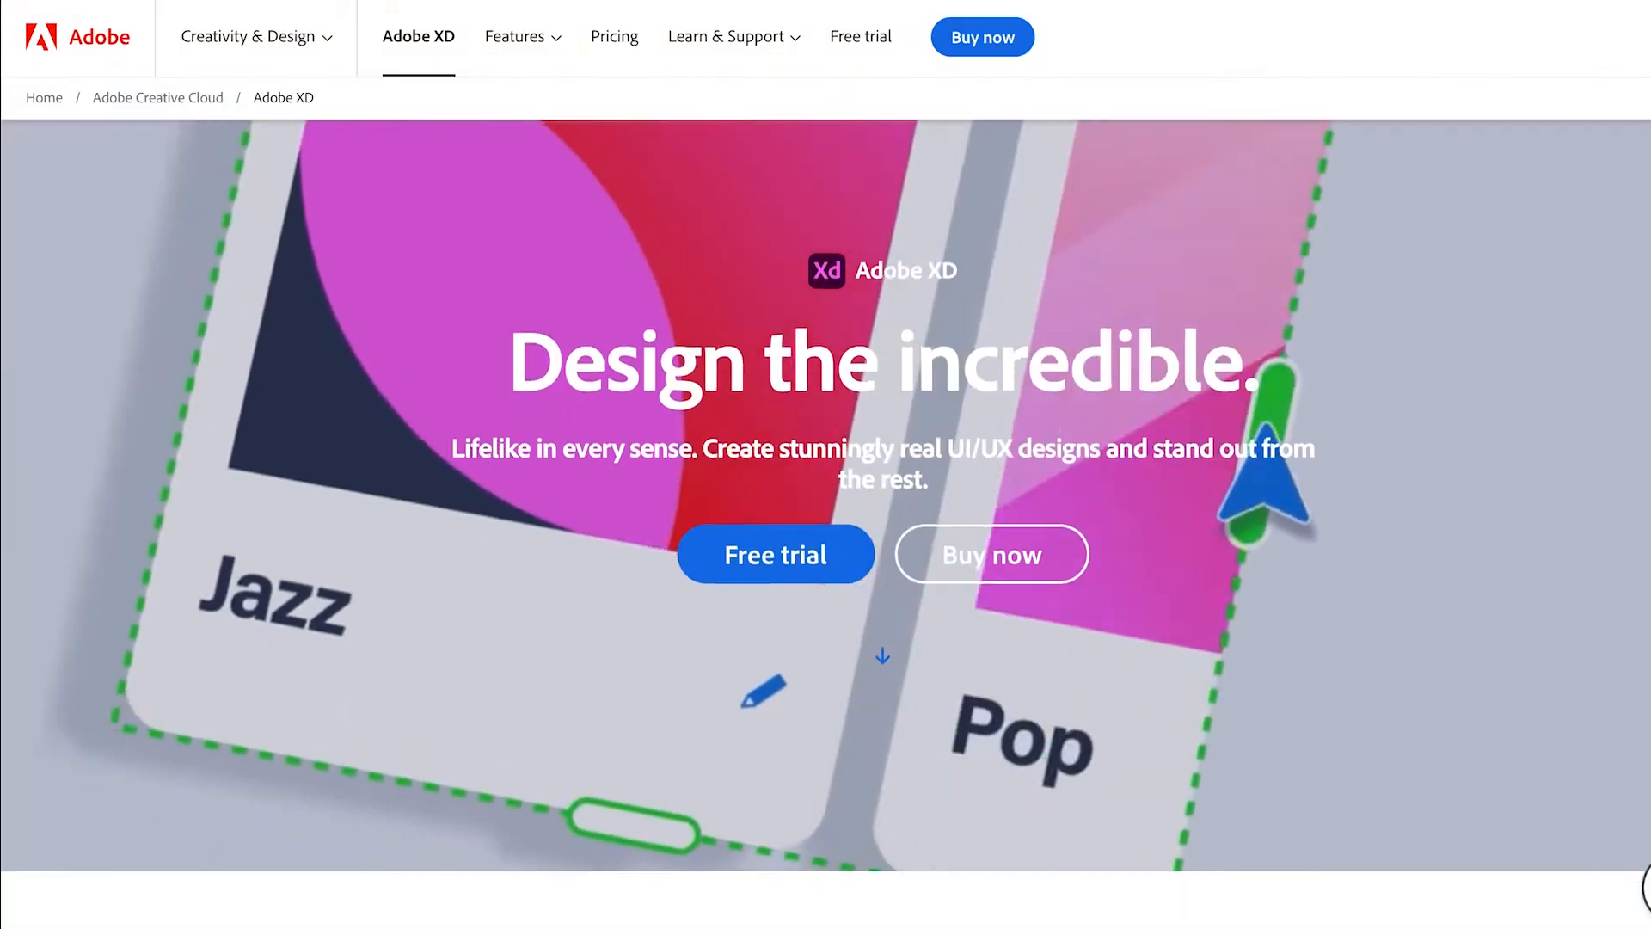
# Look through the Adobe XD product page, Figma's design features page and Figma's education plan page.
pyautogui.scroll(-10, 826, 516)
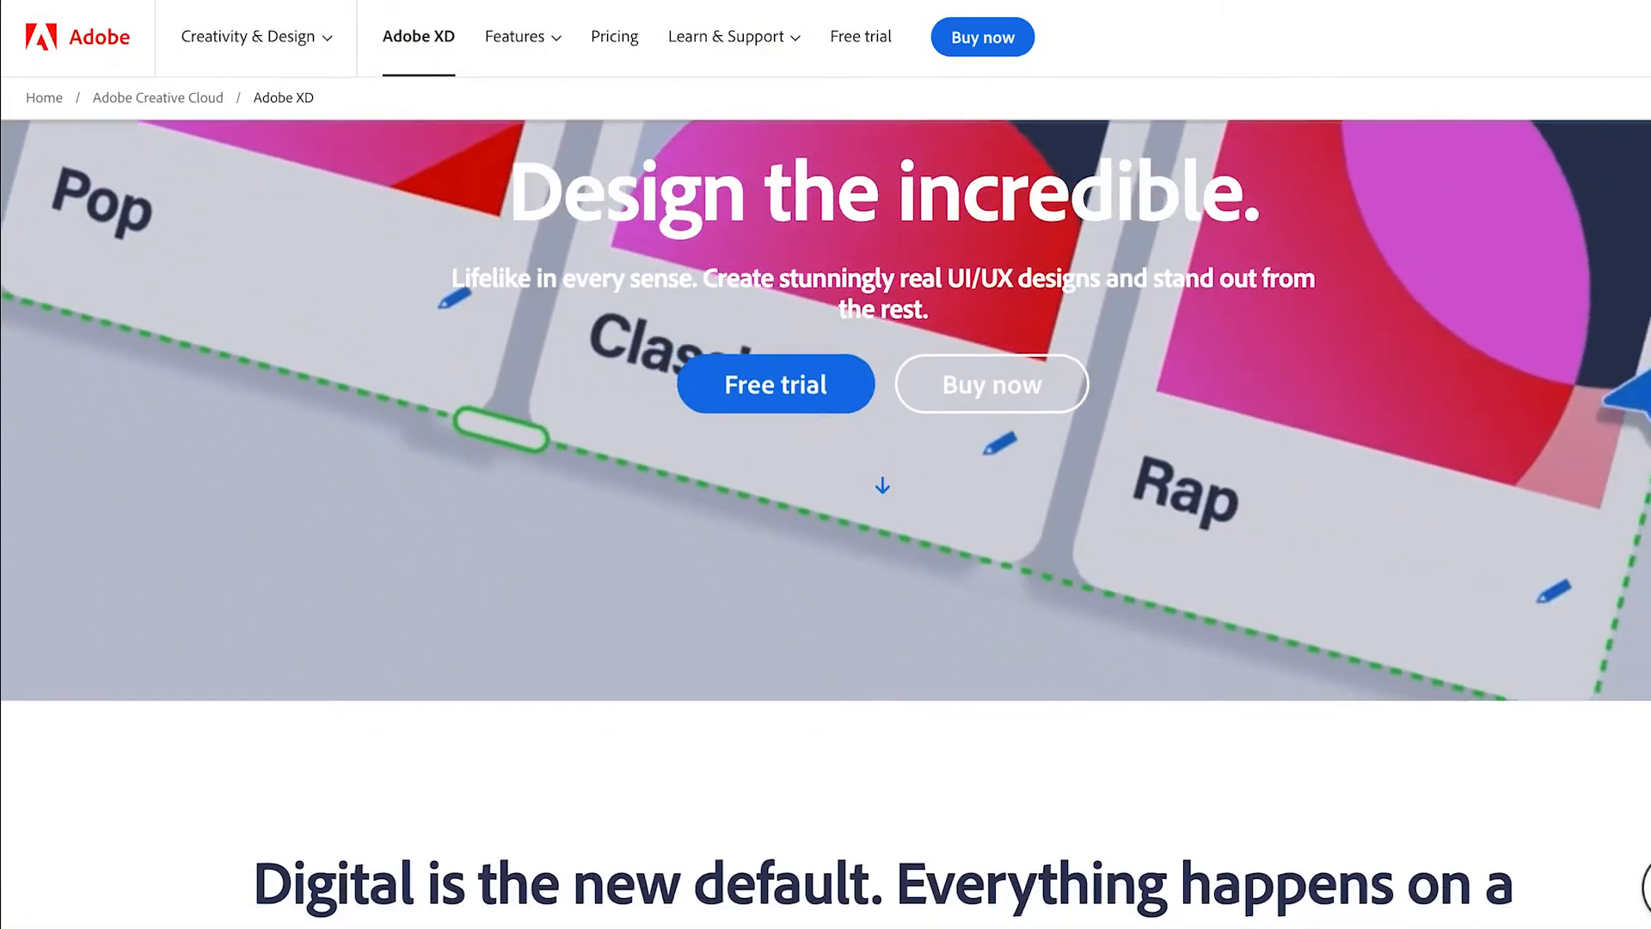
pyautogui.scroll(-4, 825, 516)
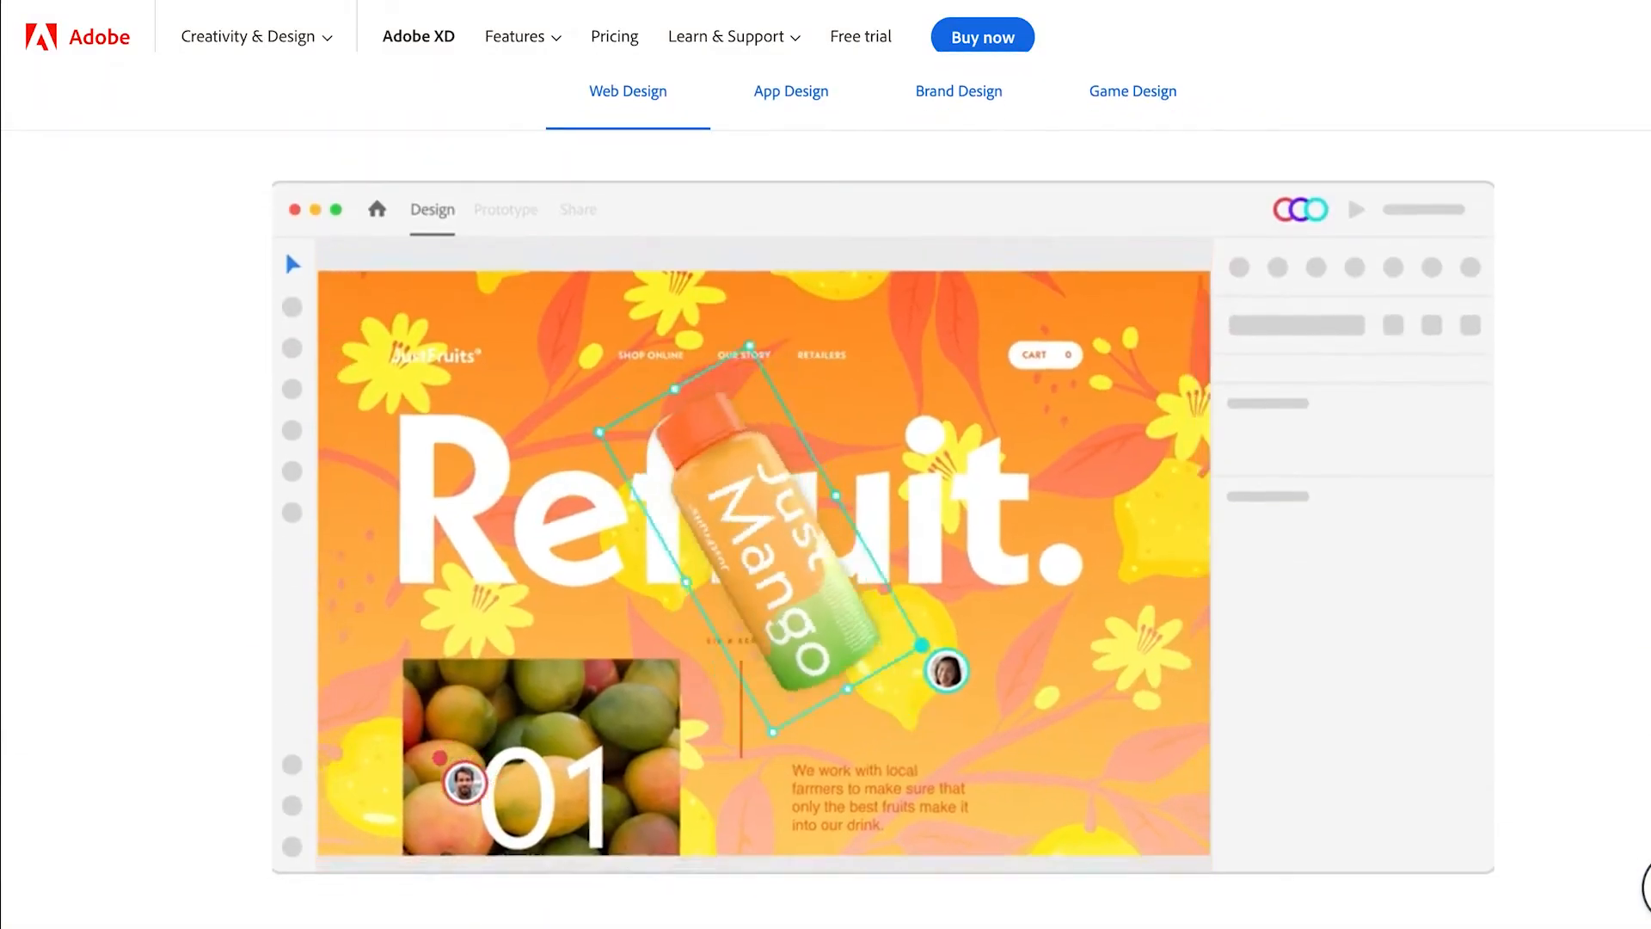
pyautogui.scroll(-12, 826, 516)
pyautogui.scroll(-10, 1601, 301)
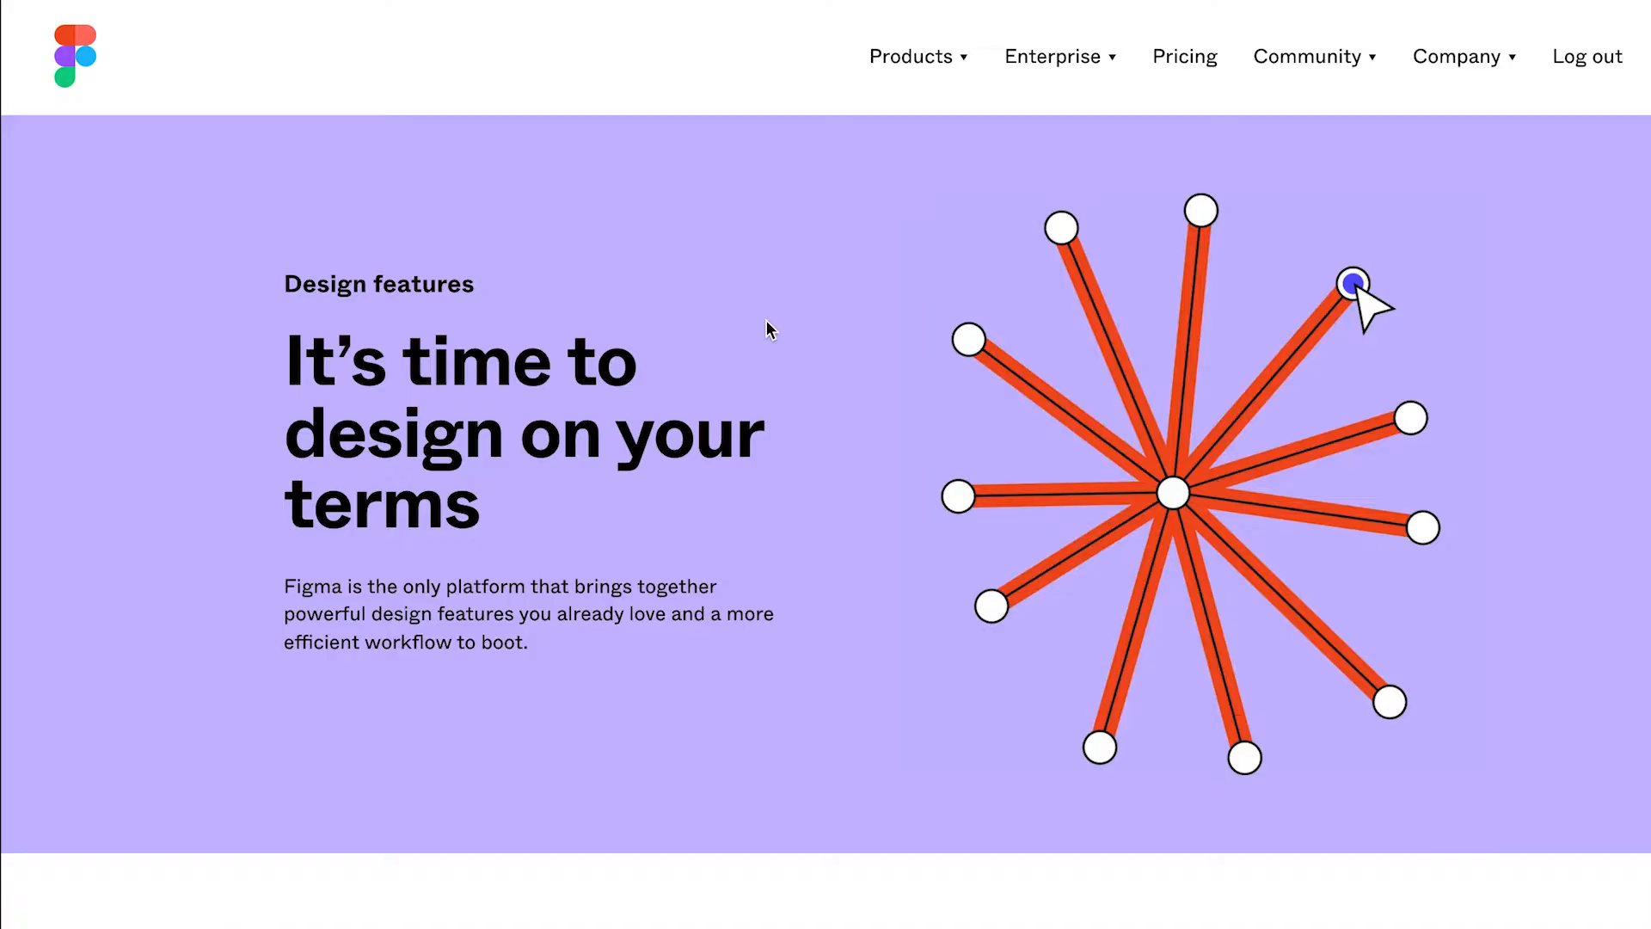
pyautogui.scroll(-8, 766, 320)
pyautogui.scroll(-5, 766, 322)
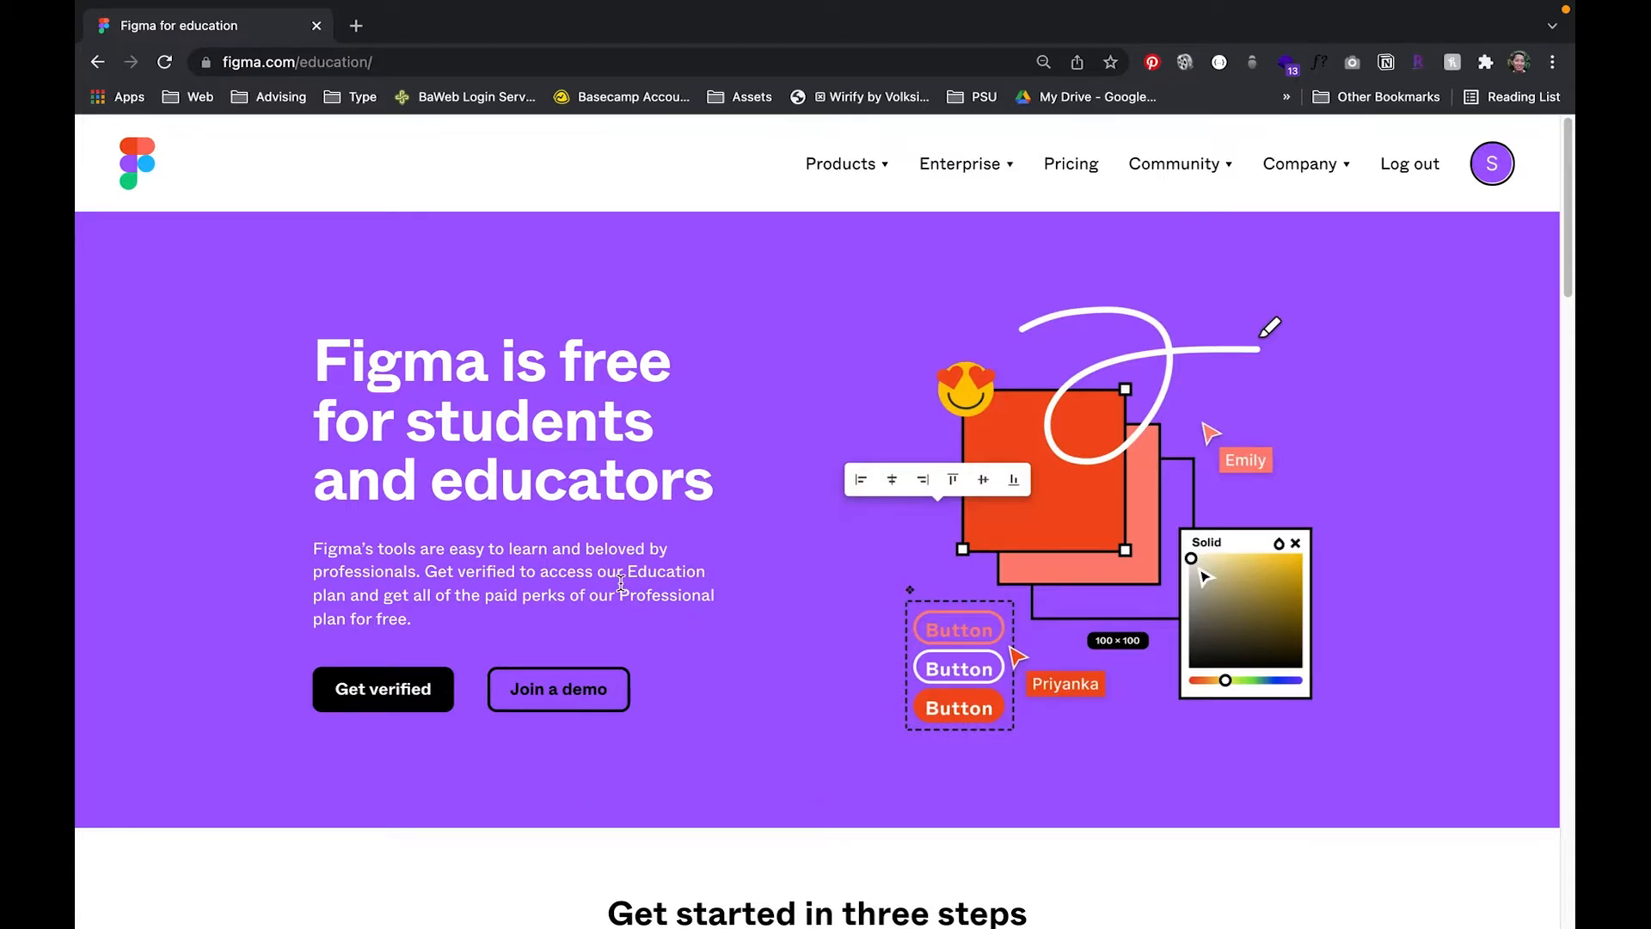
pyautogui.scroll(-3, 601, 688)
pyautogui.scroll(2, 512, 667)
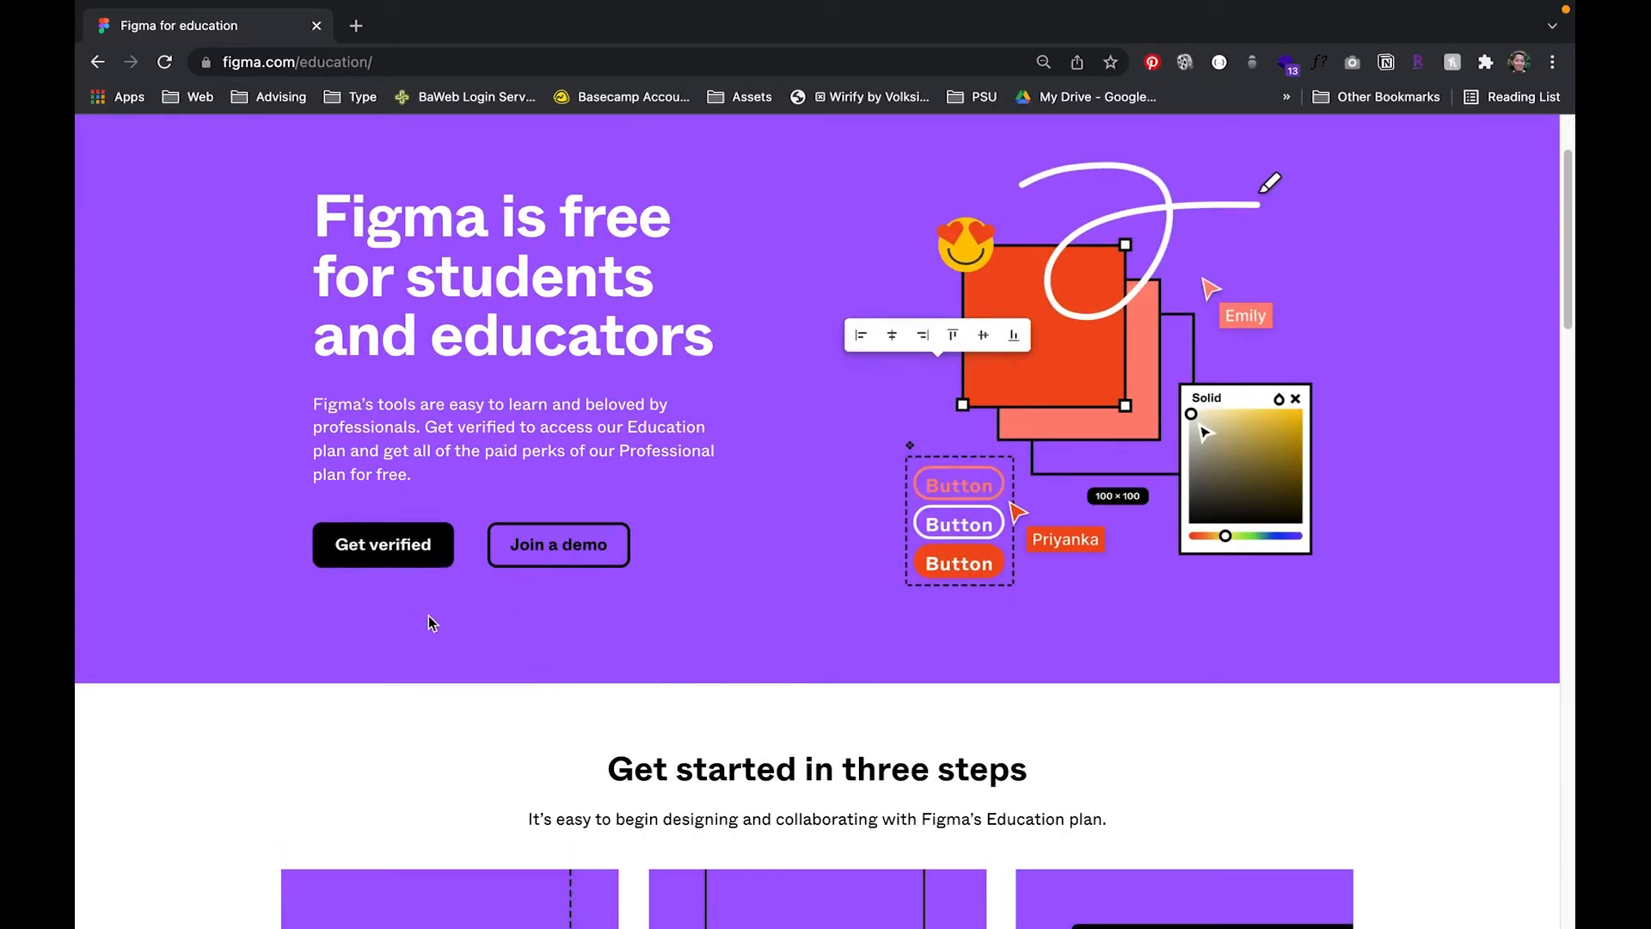
pyautogui.scroll(-3, 448, 633)
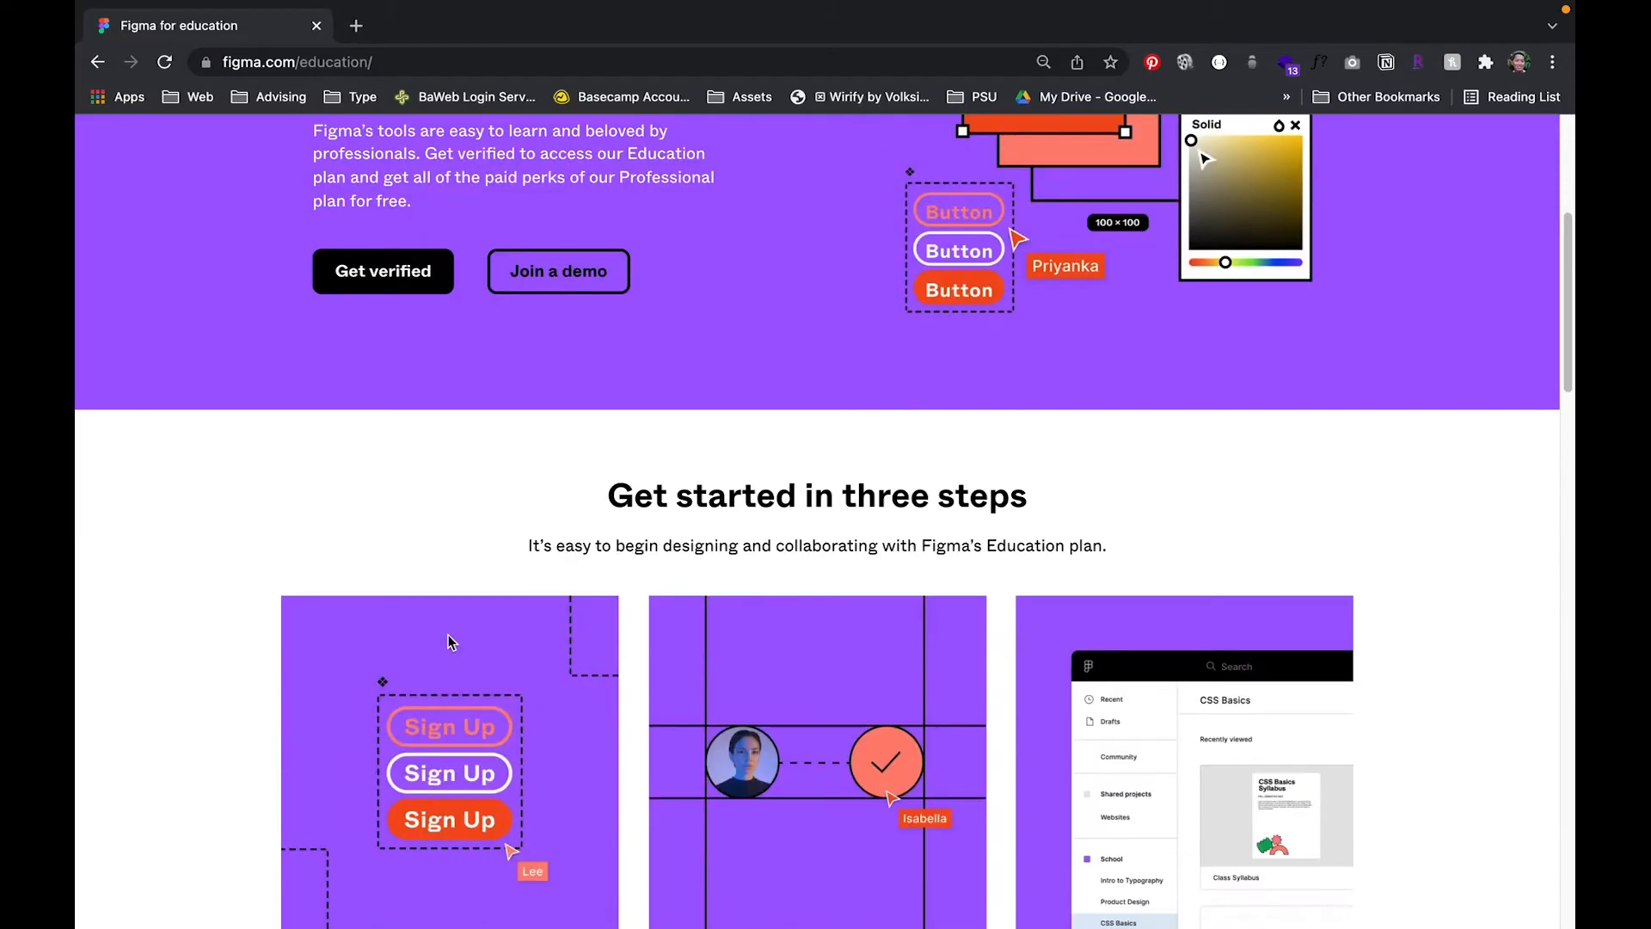
pyautogui.scroll(4, 448, 636)
pyautogui.scroll(1, 447, 636)
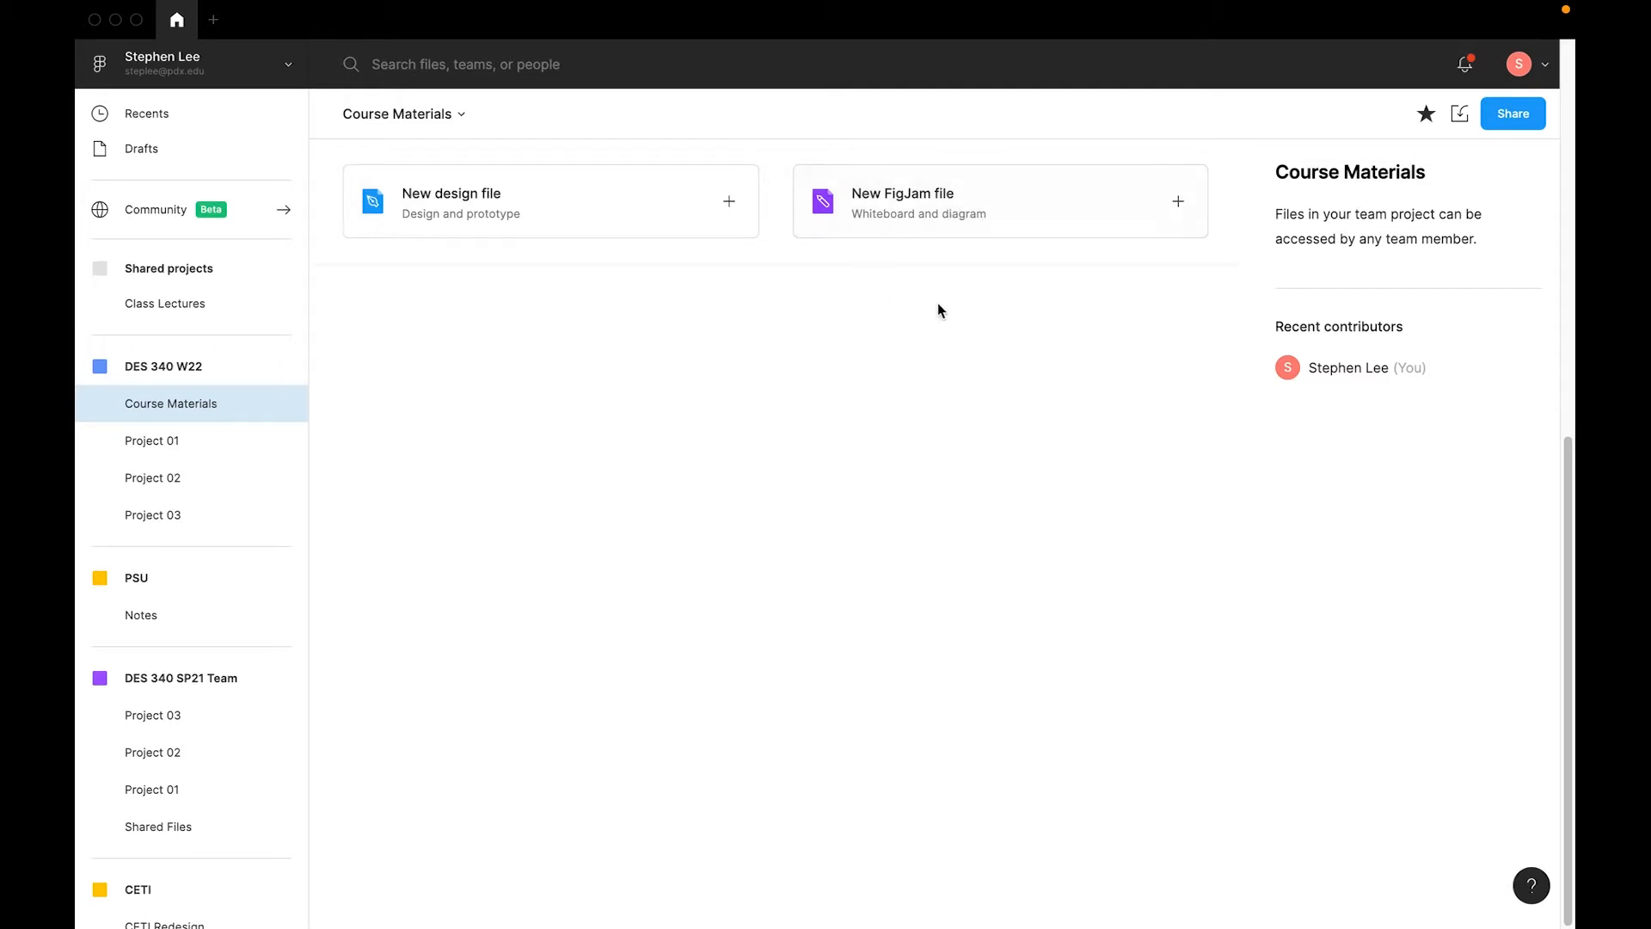
# In Figma, create a new design file in the Course Materials project and look over its prototype and inspect settings.
pyautogui.click(513, 210)
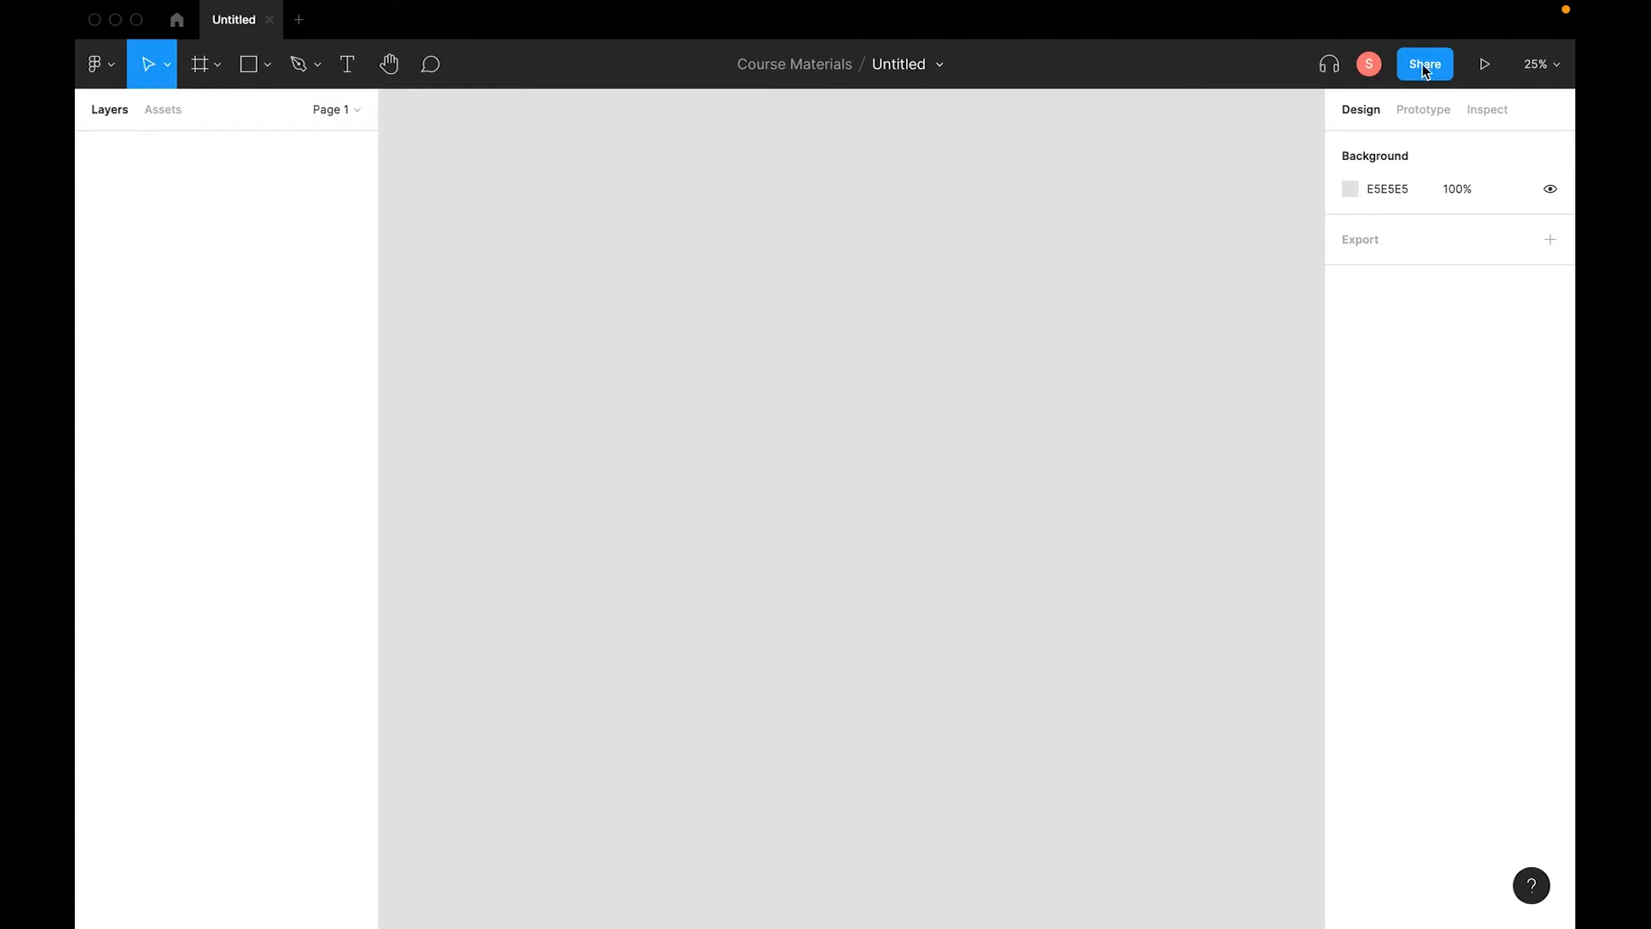
pyautogui.click(1420, 110)
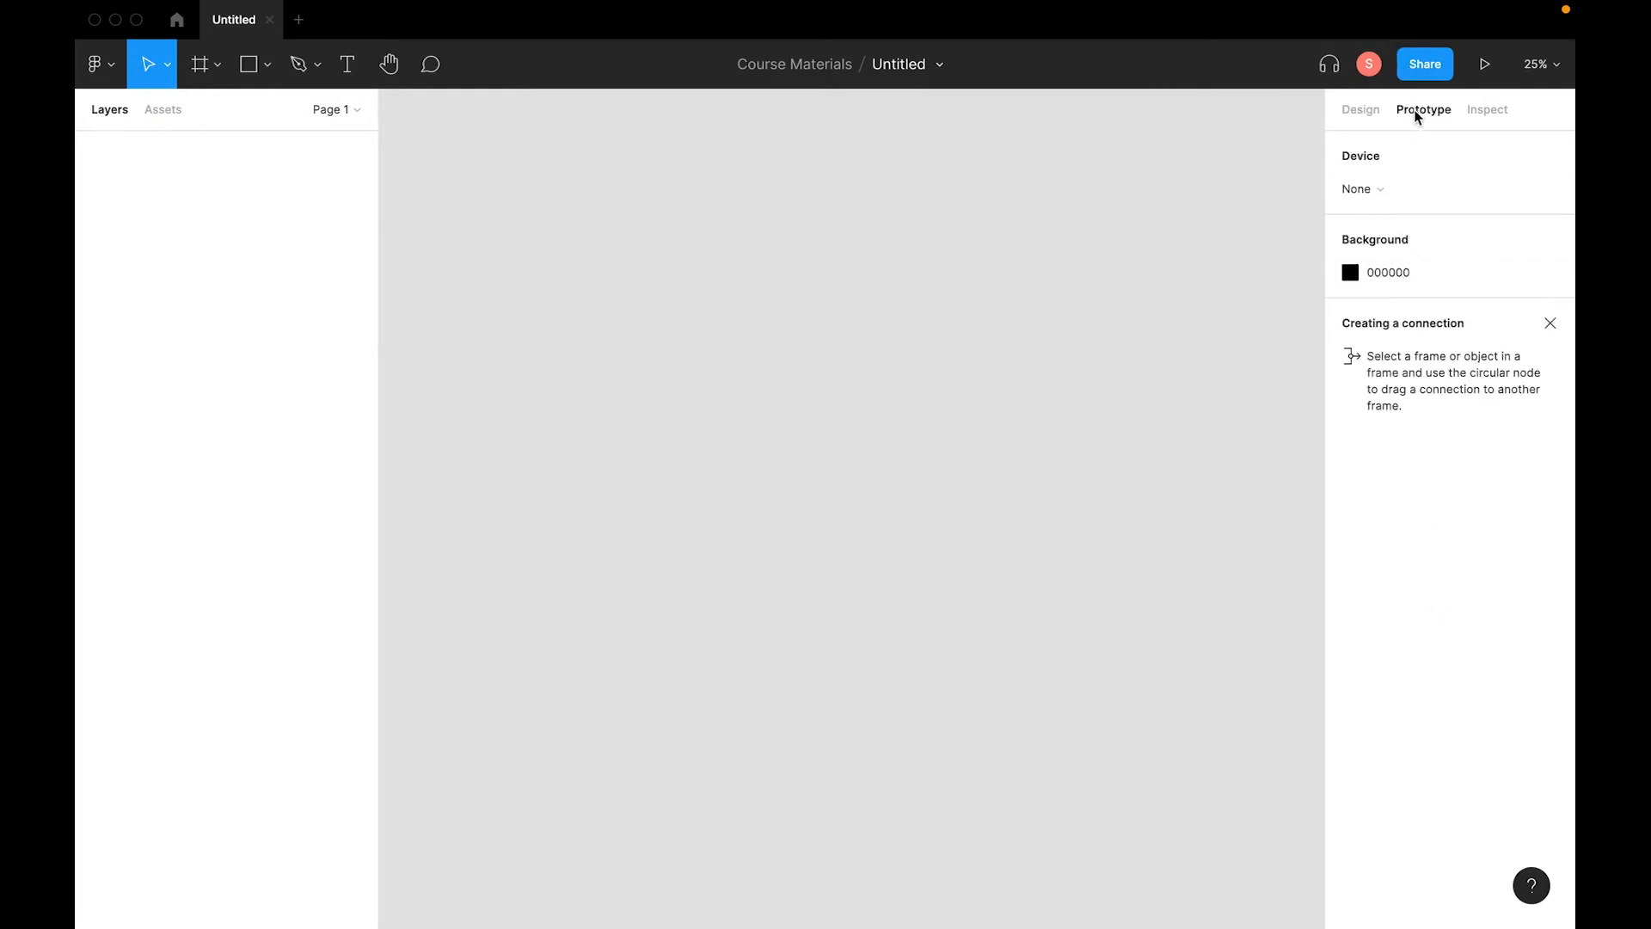
pyautogui.click(1474, 110)
pyautogui.click(1423, 110)
pyautogui.click(1367, 114)
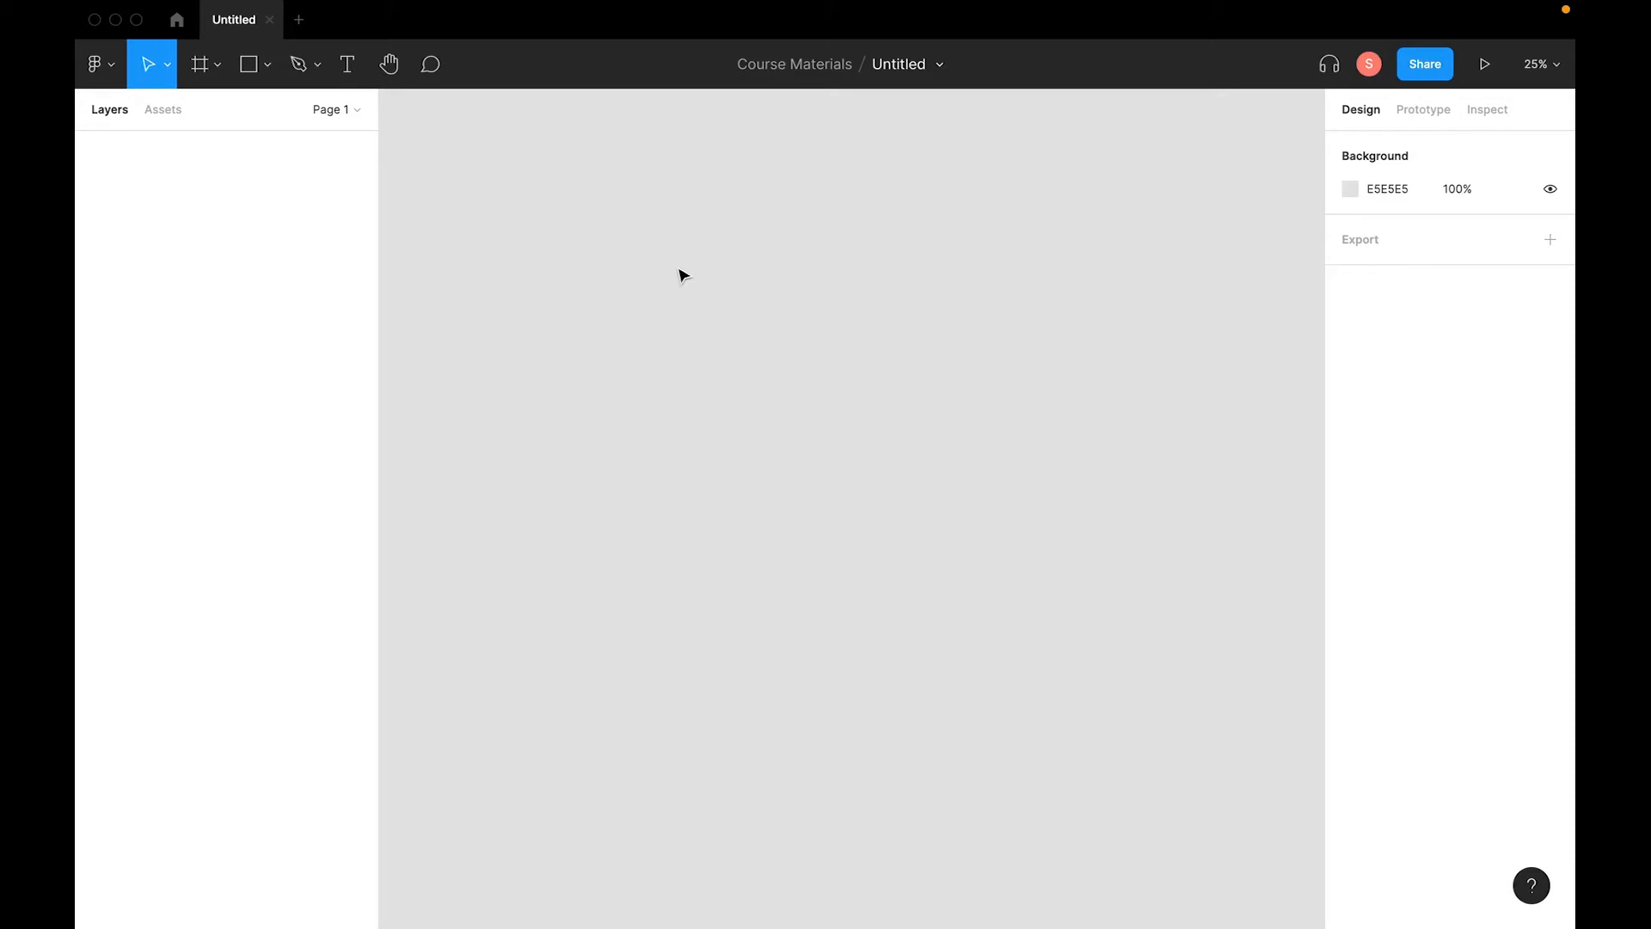
pyautogui.click(167, 67)
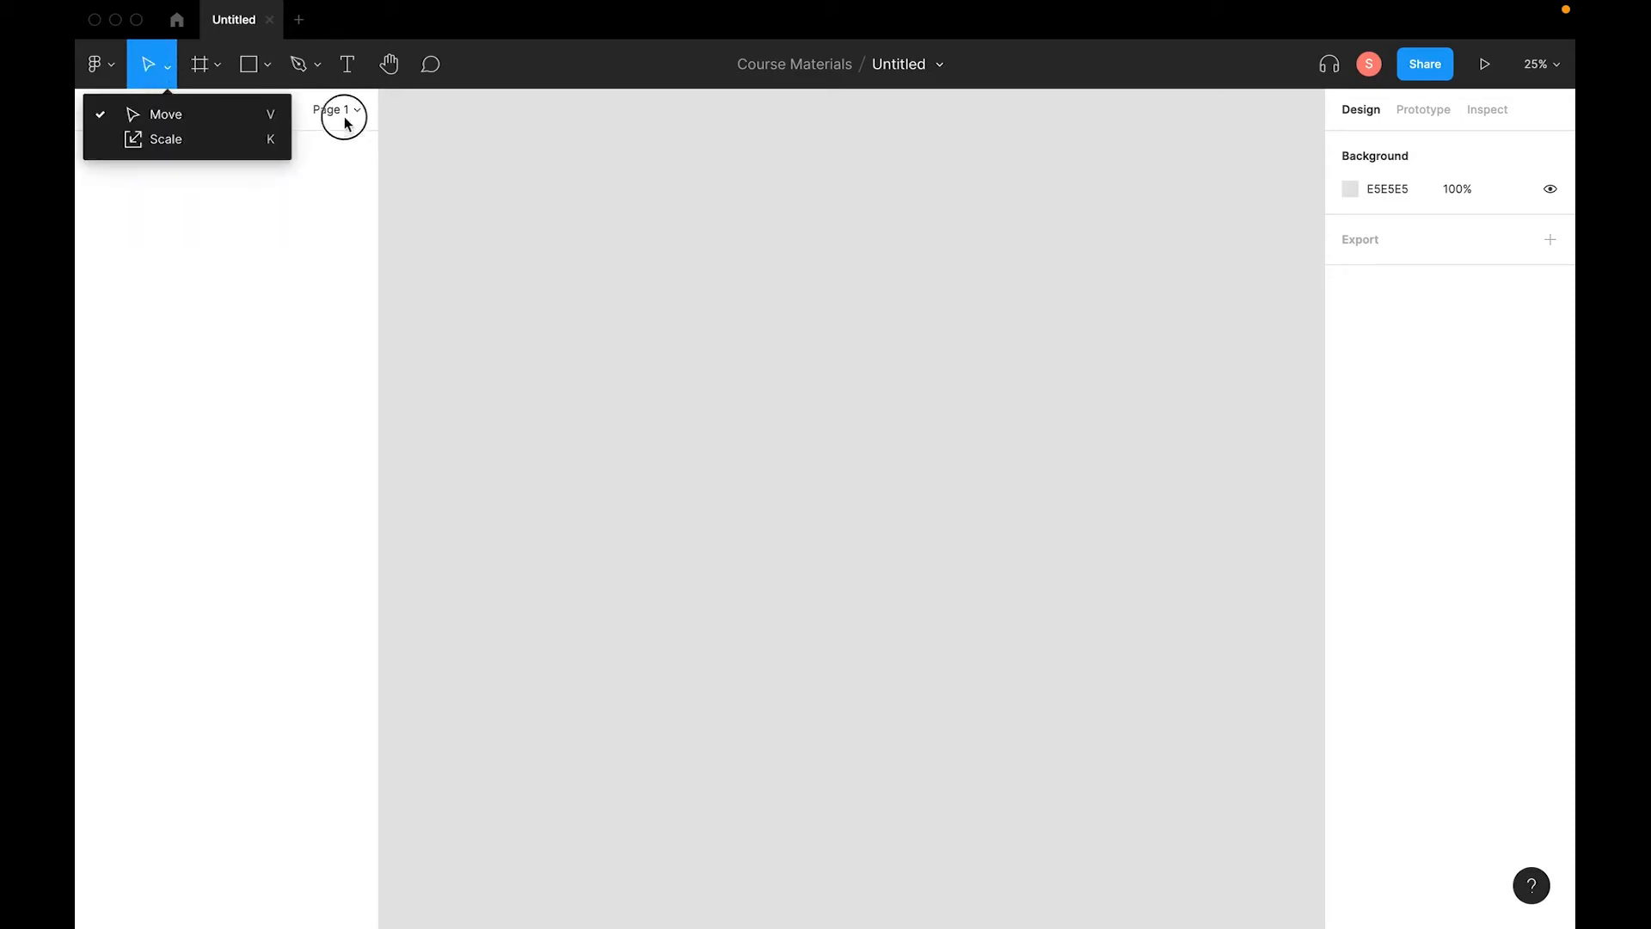
pyautogui.click(605, 178)
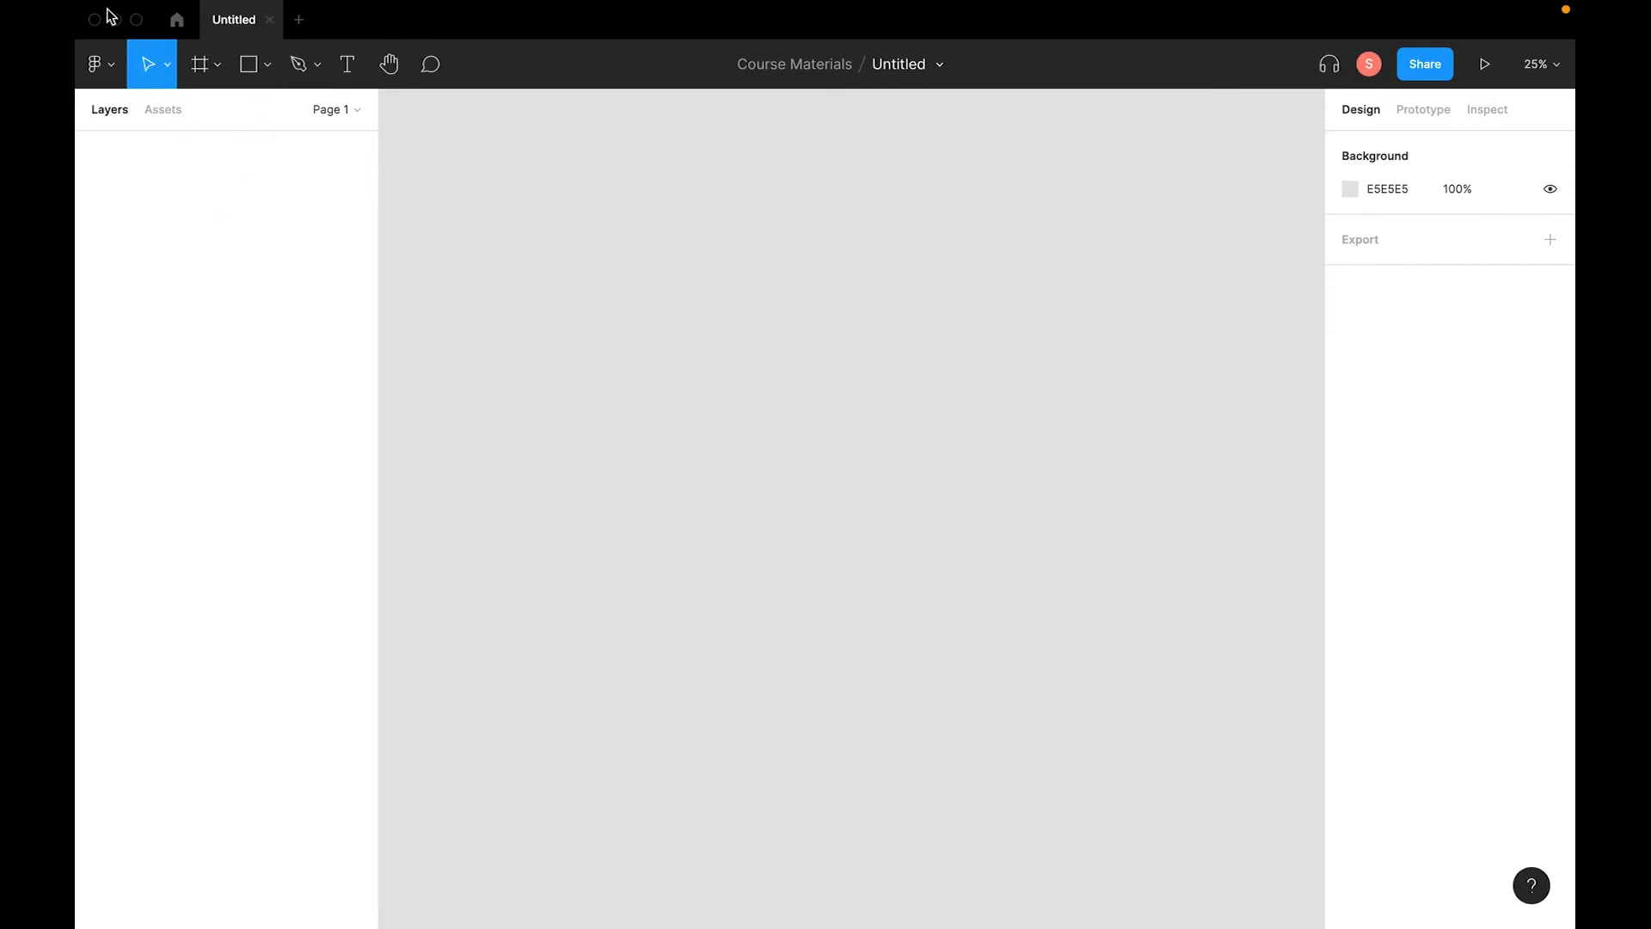
pyautogui.click(171, 67)
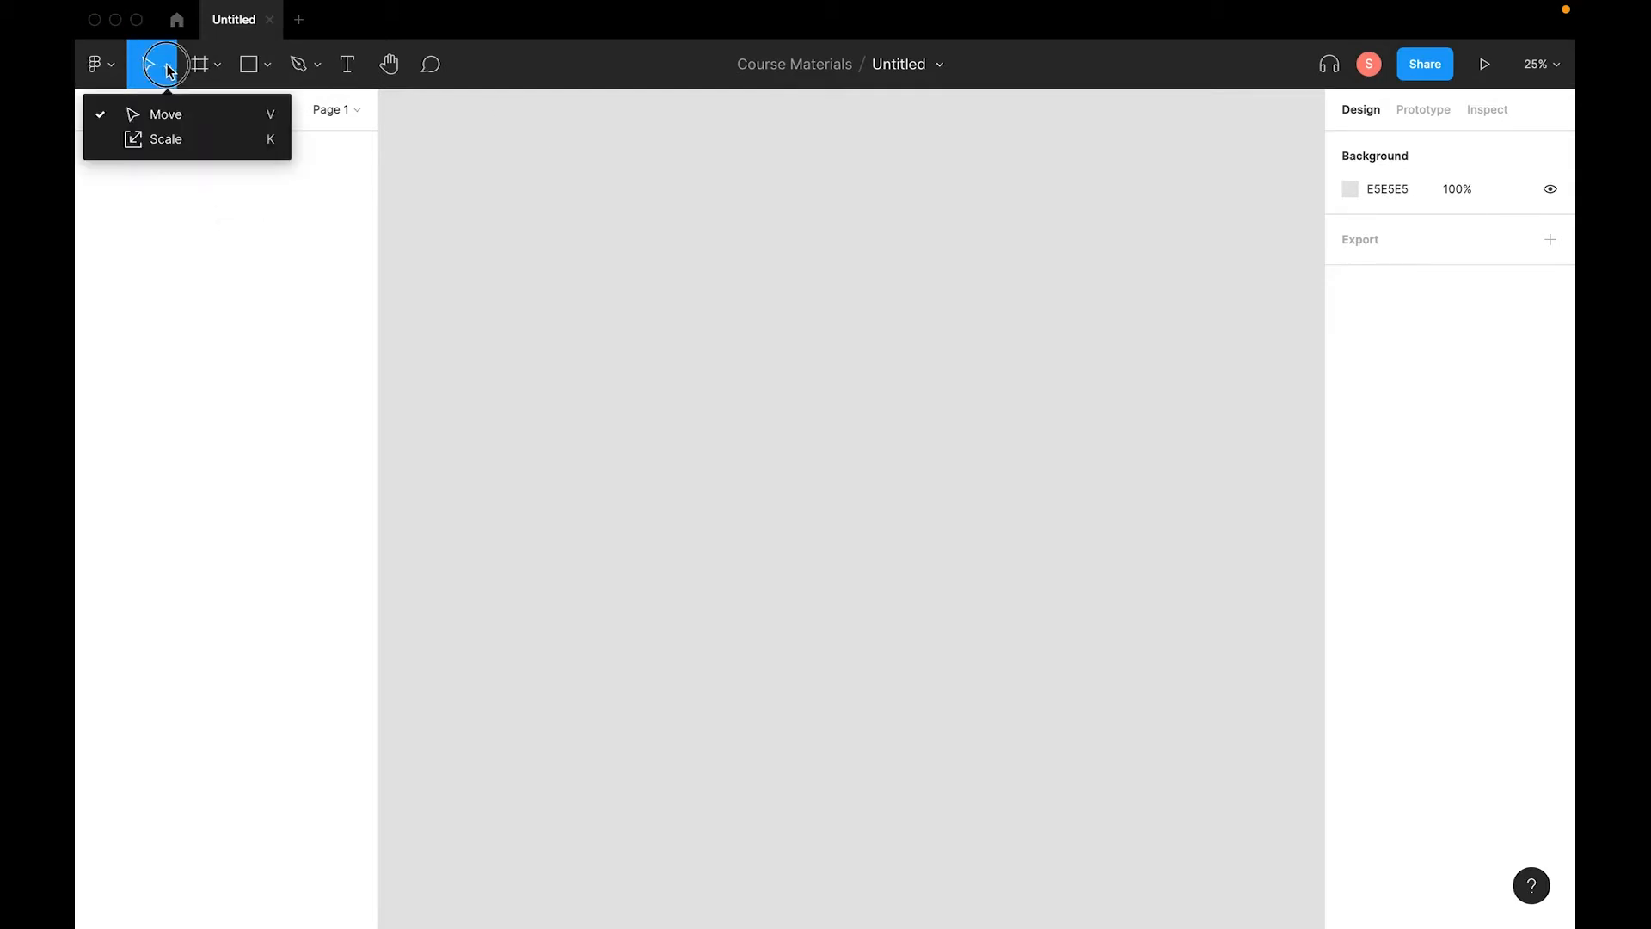
pyautogui.click(220, 67)
pyautogui.press('space')
pyautogui.moveTo(787, 398); pyautogui.dragTo(757, 509)
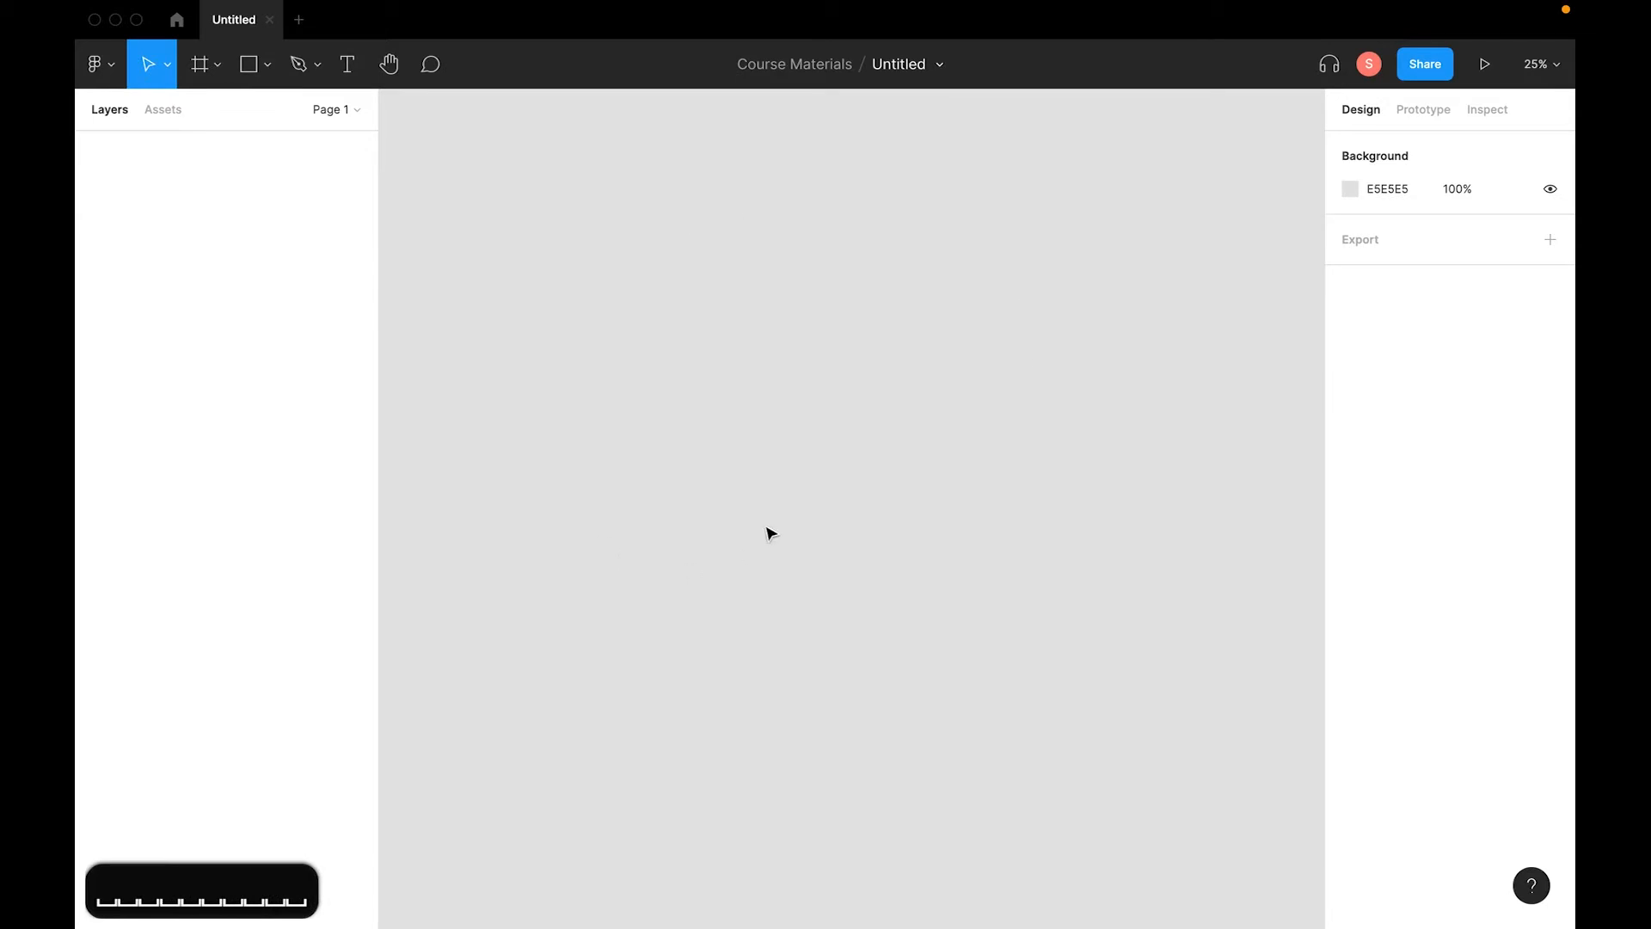
# Browse the frame size presets and add an iPhone 13 / 13 Pro frame to the canvas.
pyautogui.click(204, 62)
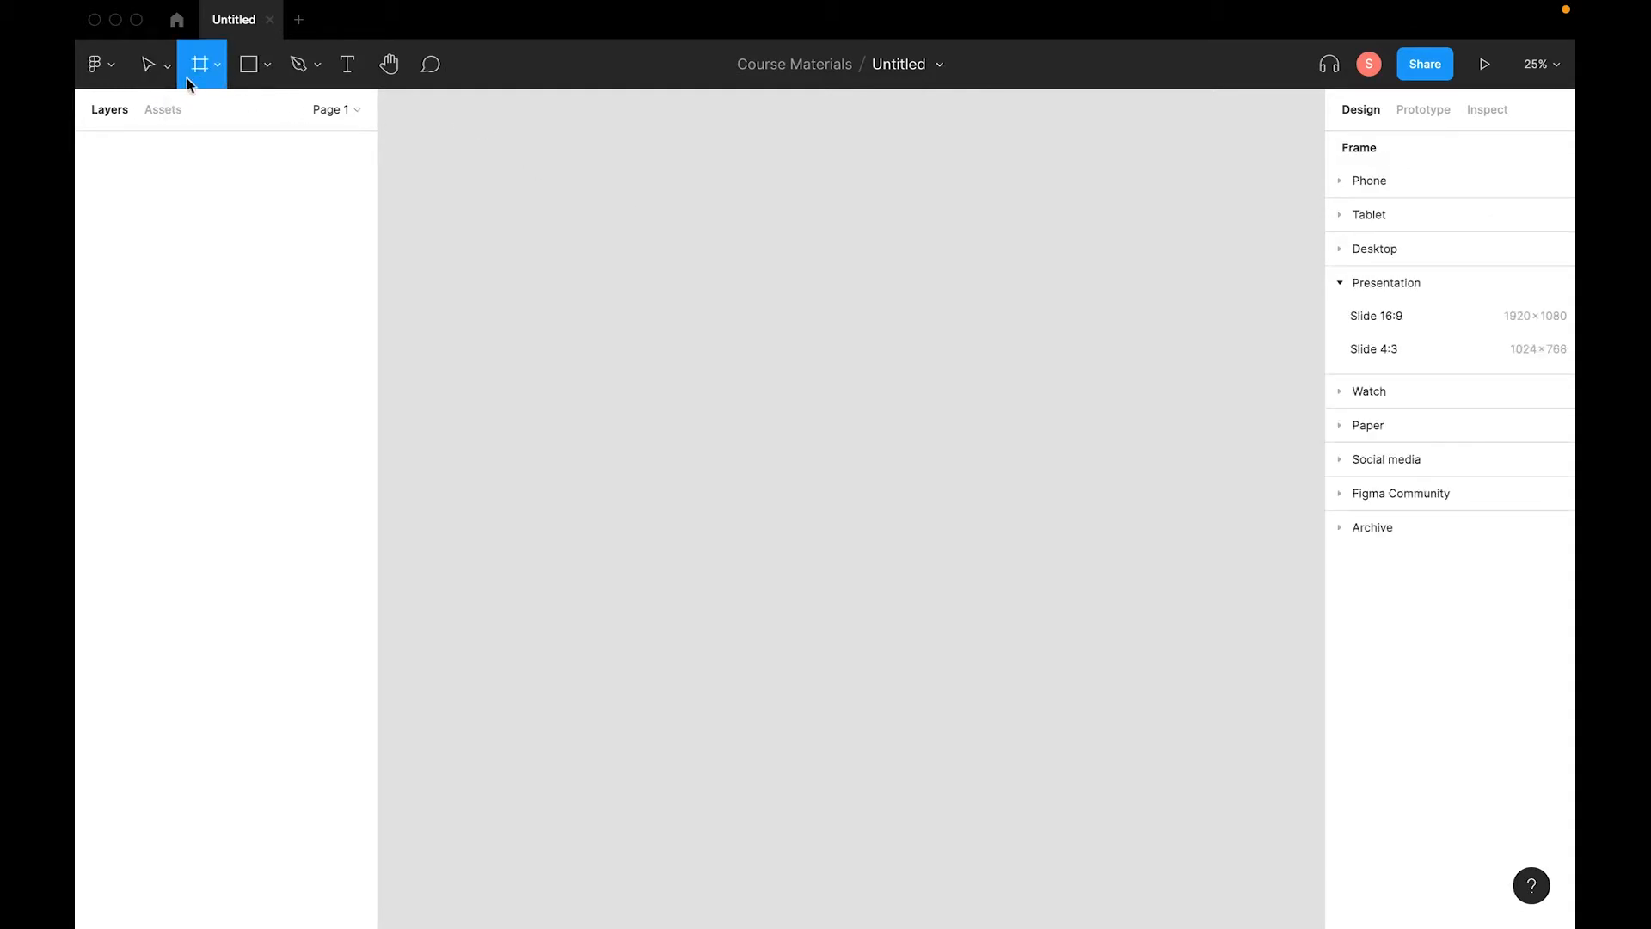
pyautogui.click(216, 64)
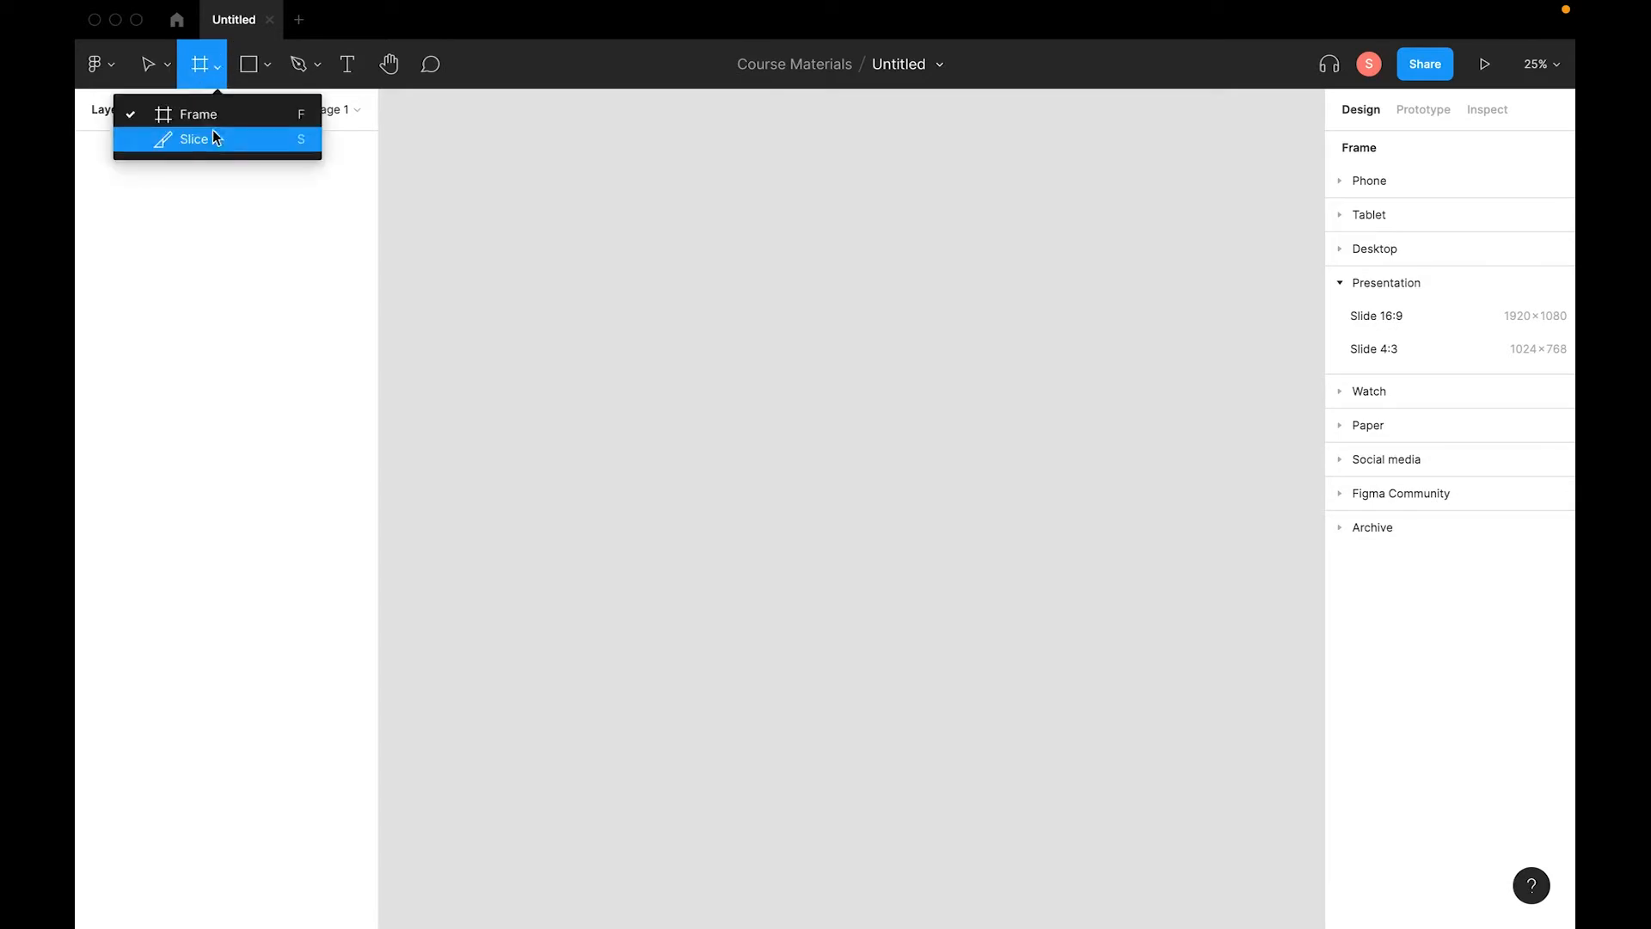
pyautogui.click(212, 66)
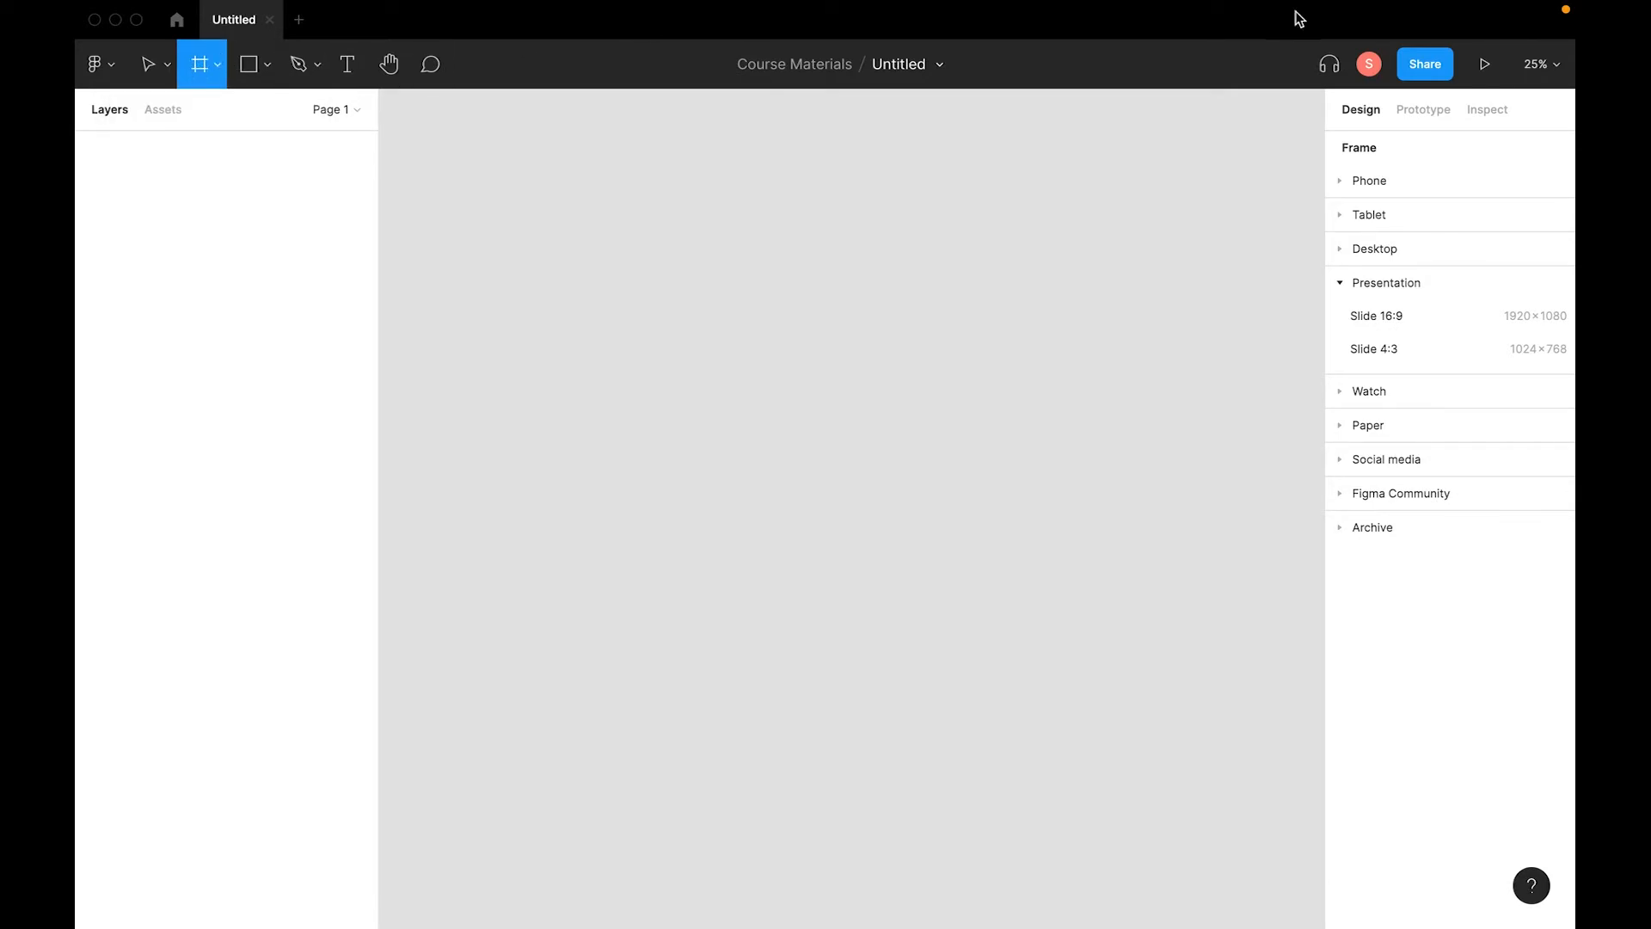
pyautogui.click(1347, 502)
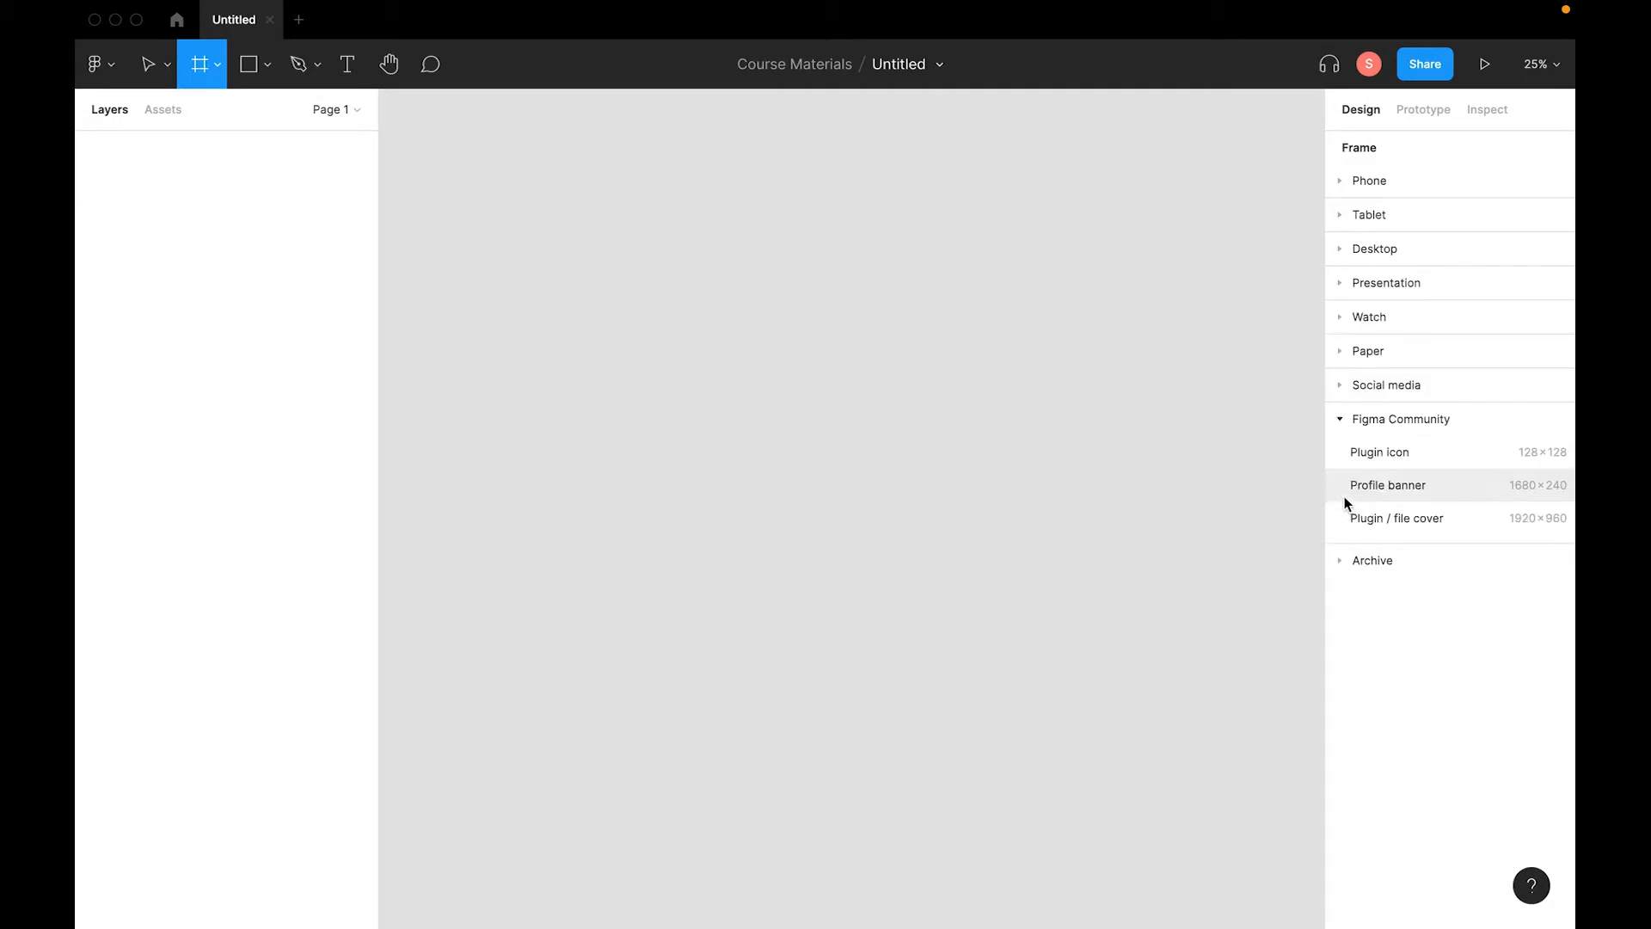
pyautogui.click(1340, 384)
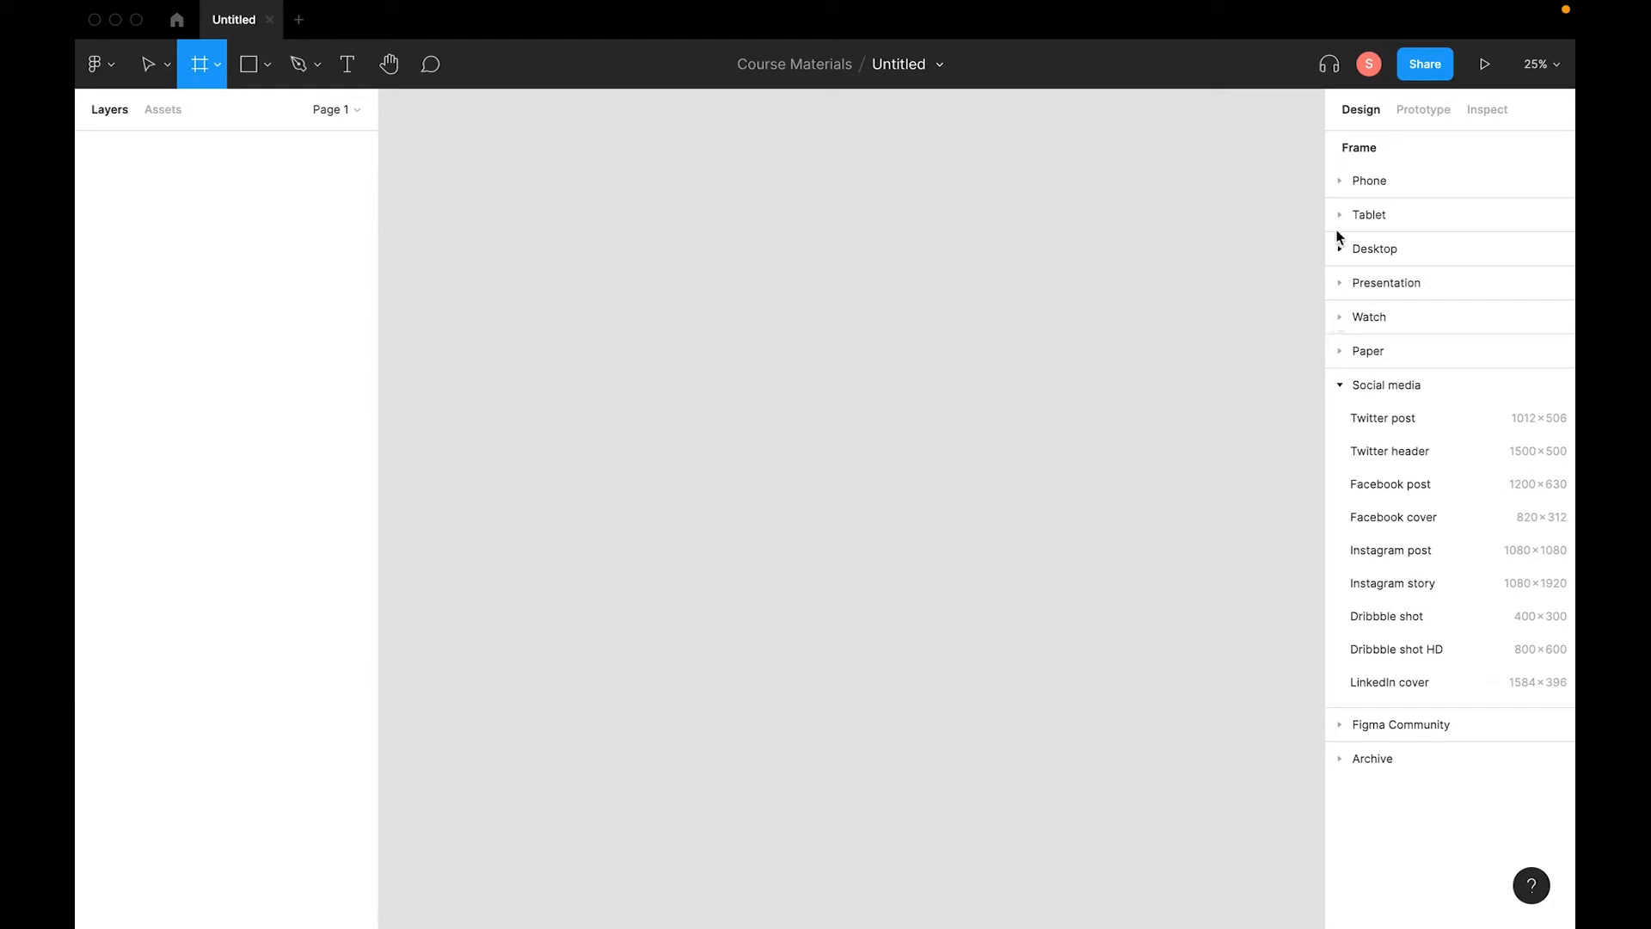
pyautogui.click(1340, 180)
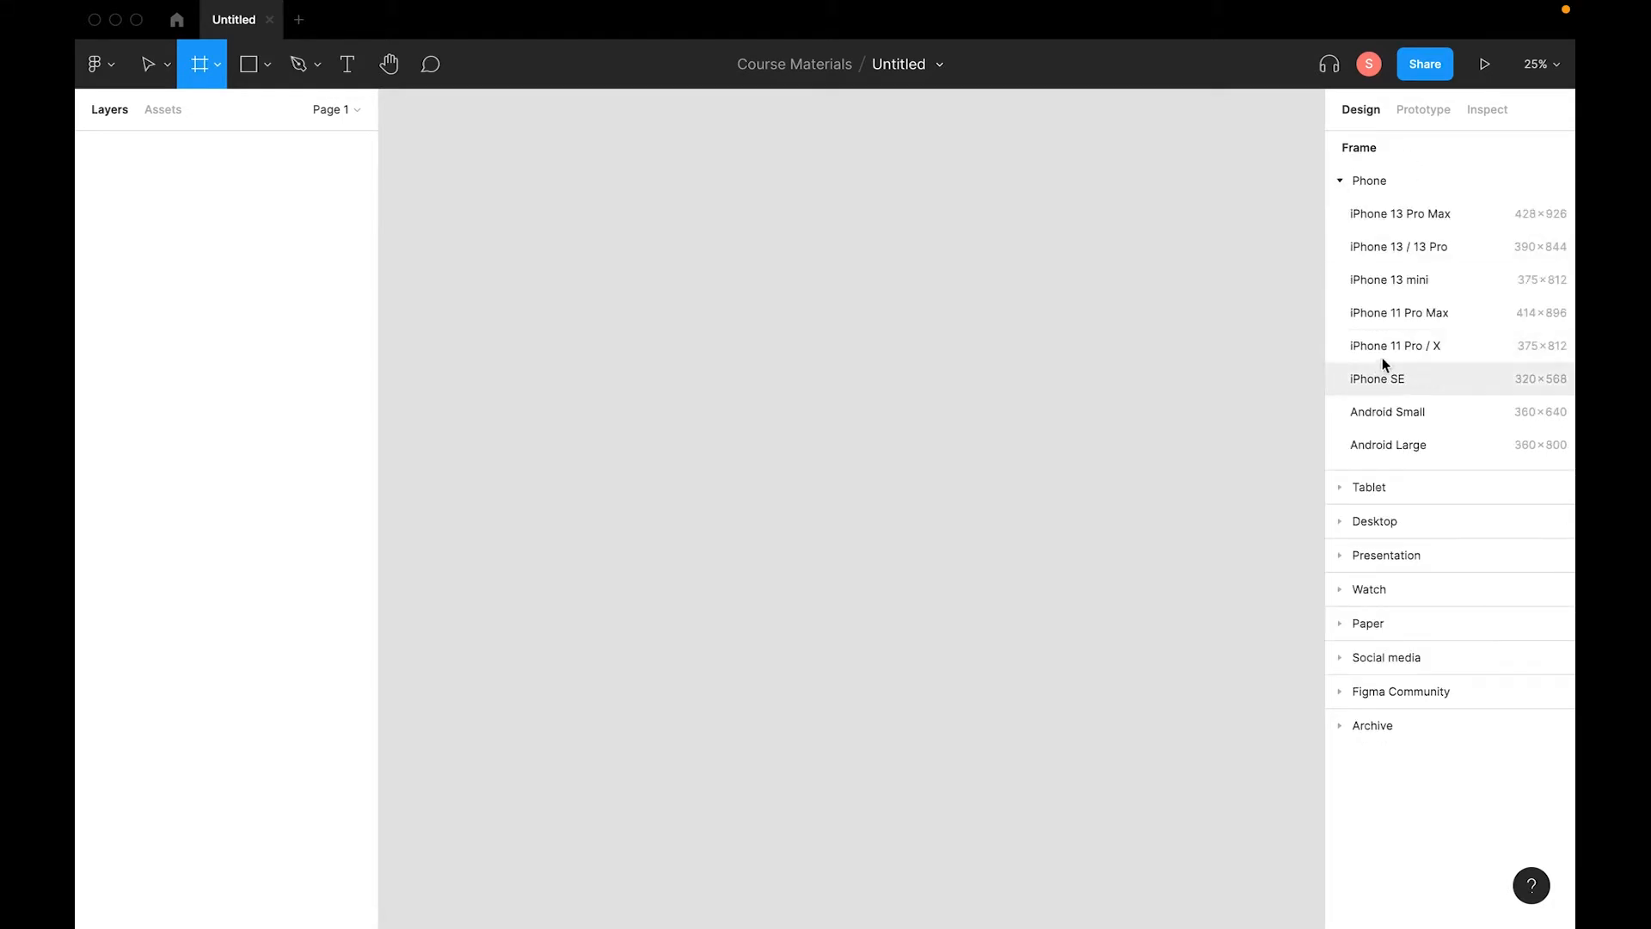
pyautogui.click(1376, 246)
pyautogui.click(967, 630)
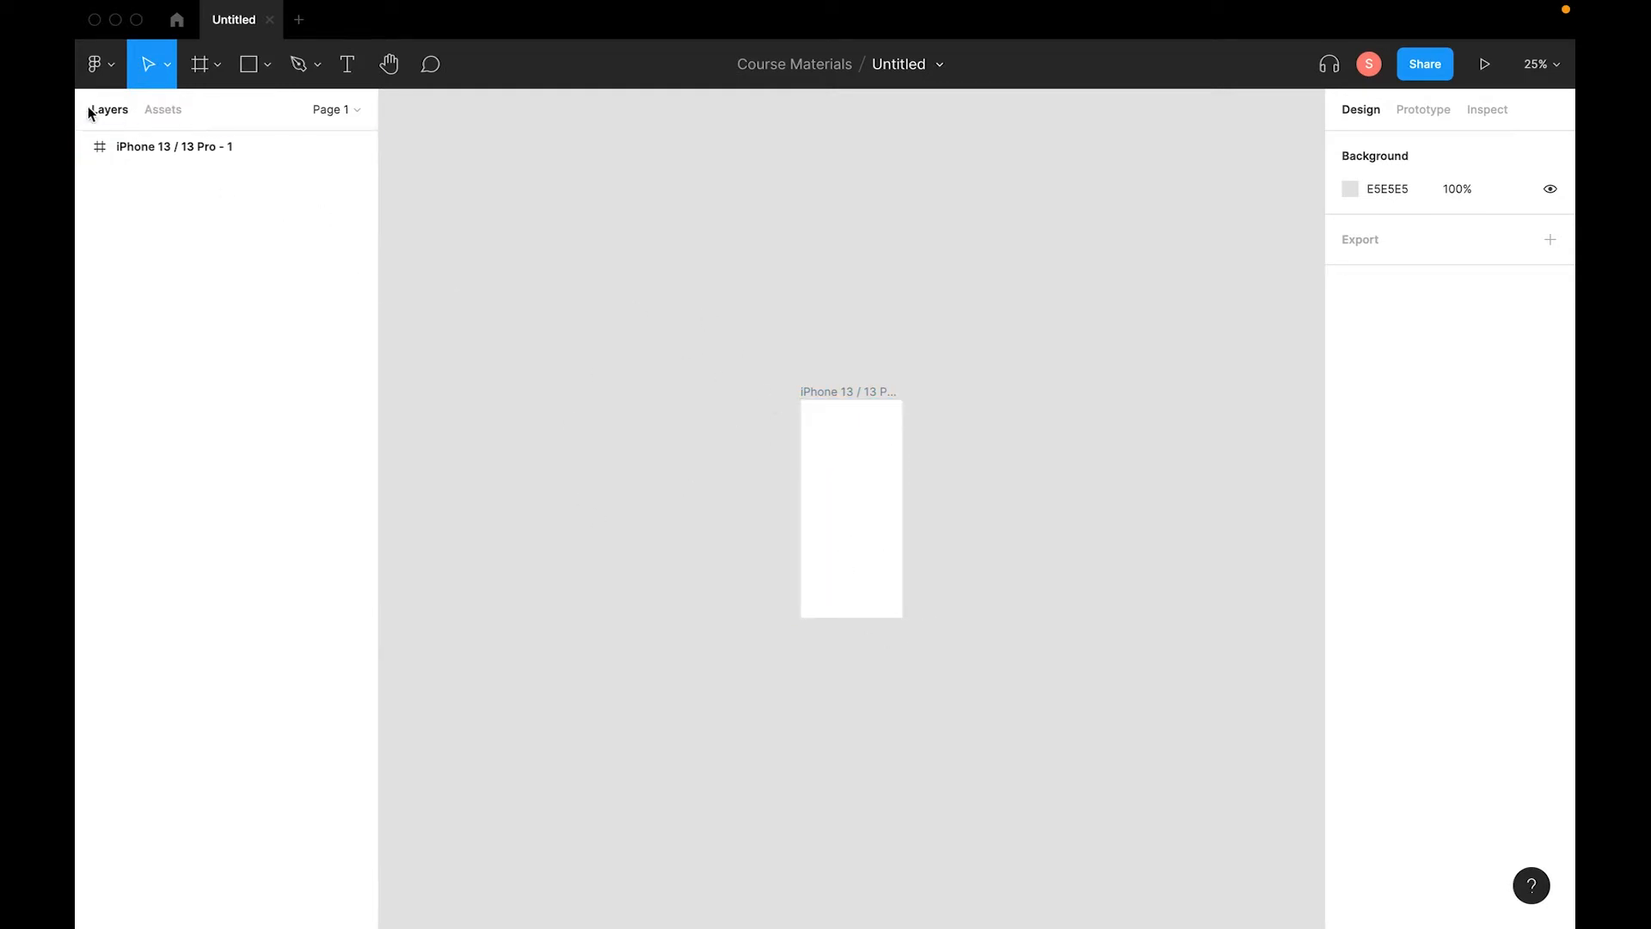
pyautogui.click(141, 153)
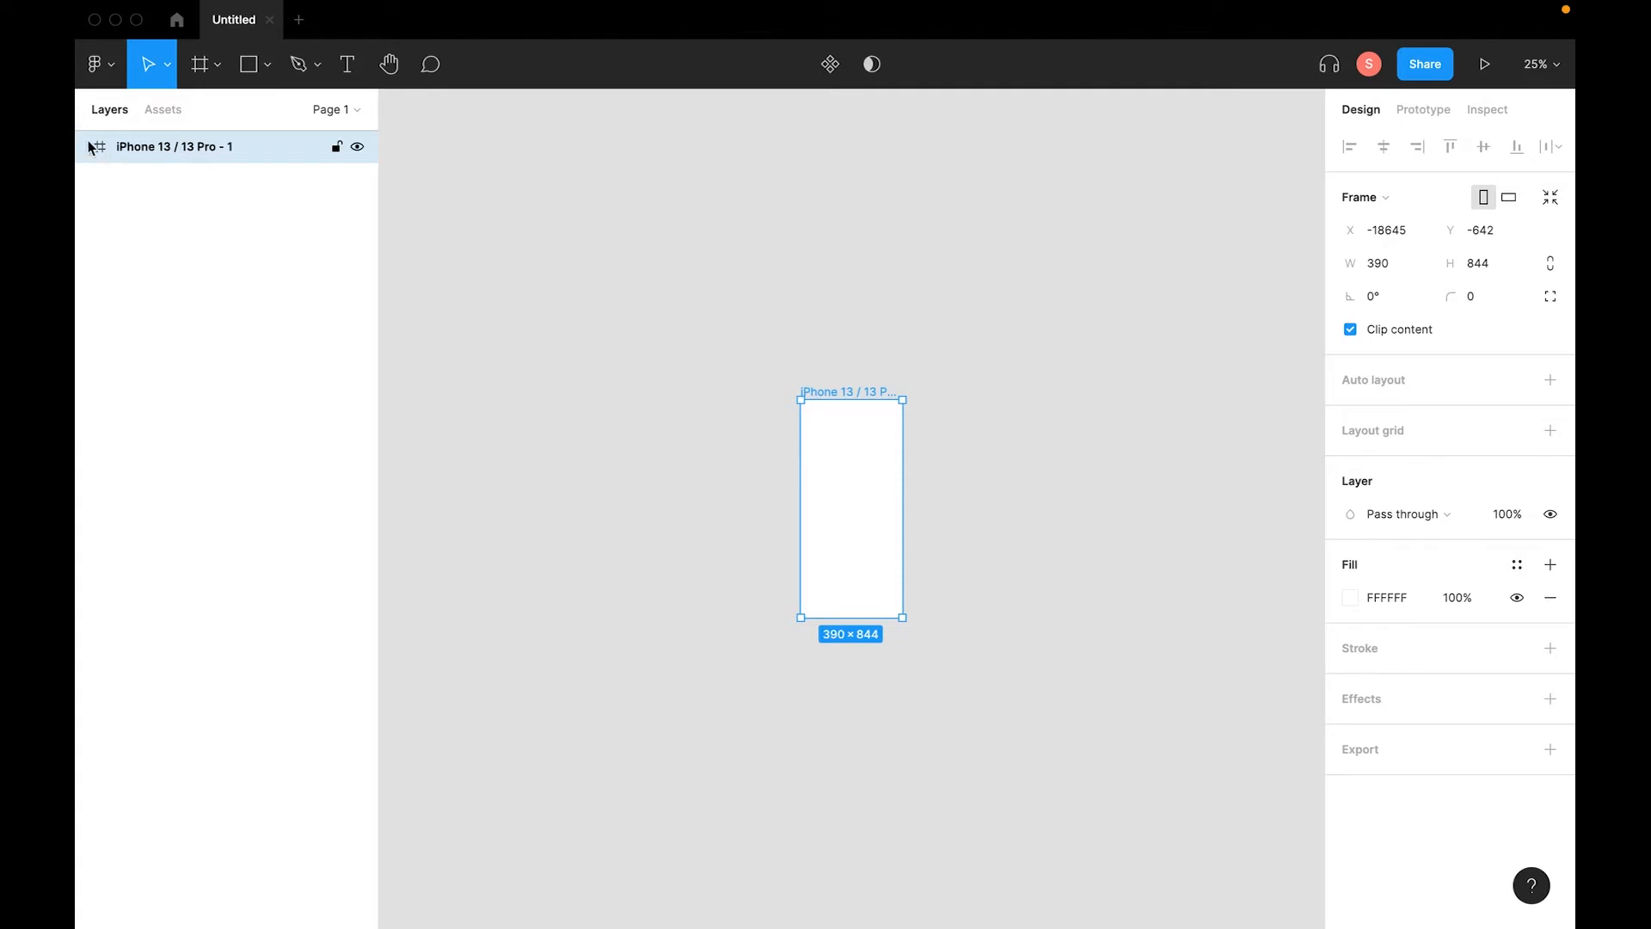
pyautogui.doubleClick(150, 146)
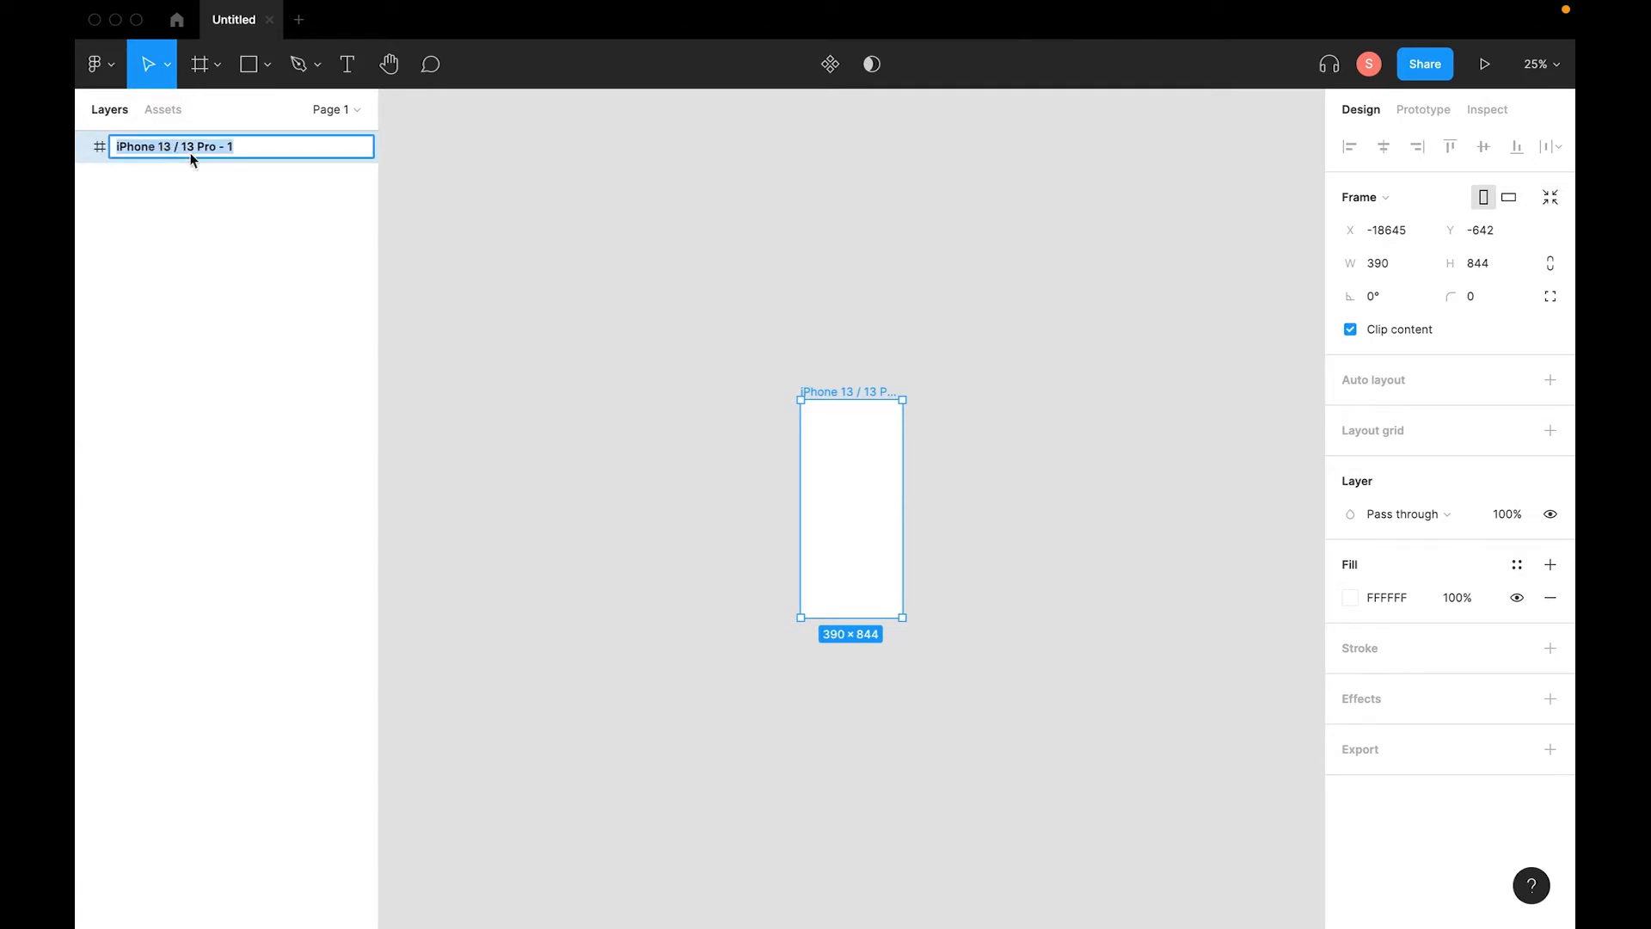
pyautogui.click(275, 235)
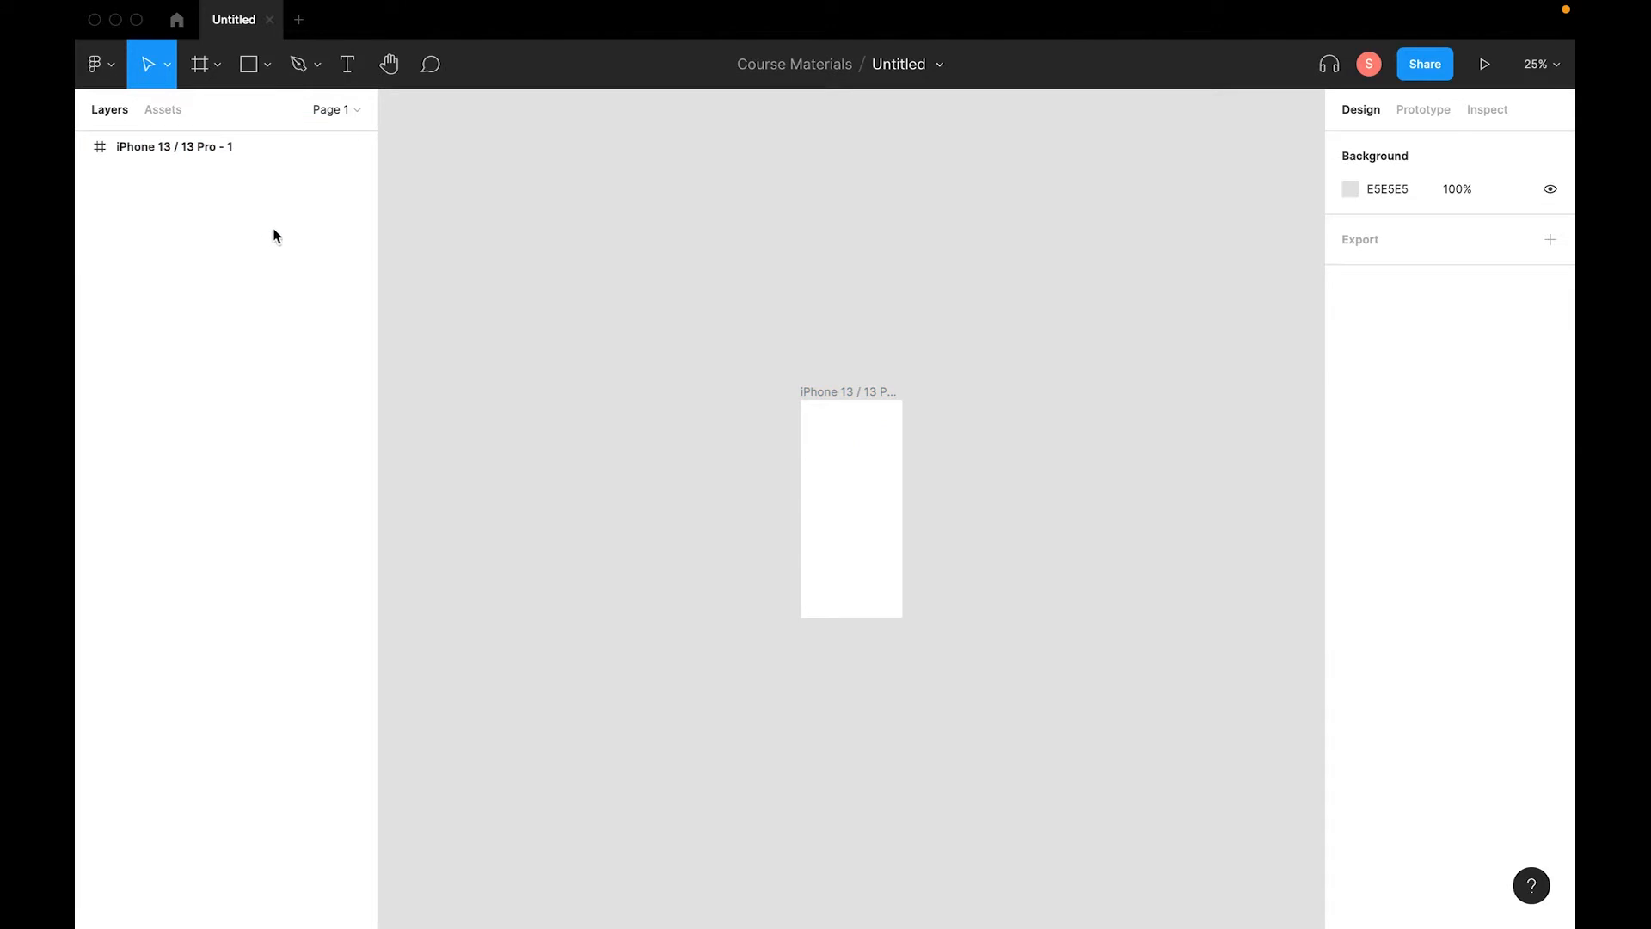
# Draw a rectangle about 212 × 124 in the upper part of the iPhone frame.
pyautogui.click(251, 65)
pyautogui.click(269, 65)
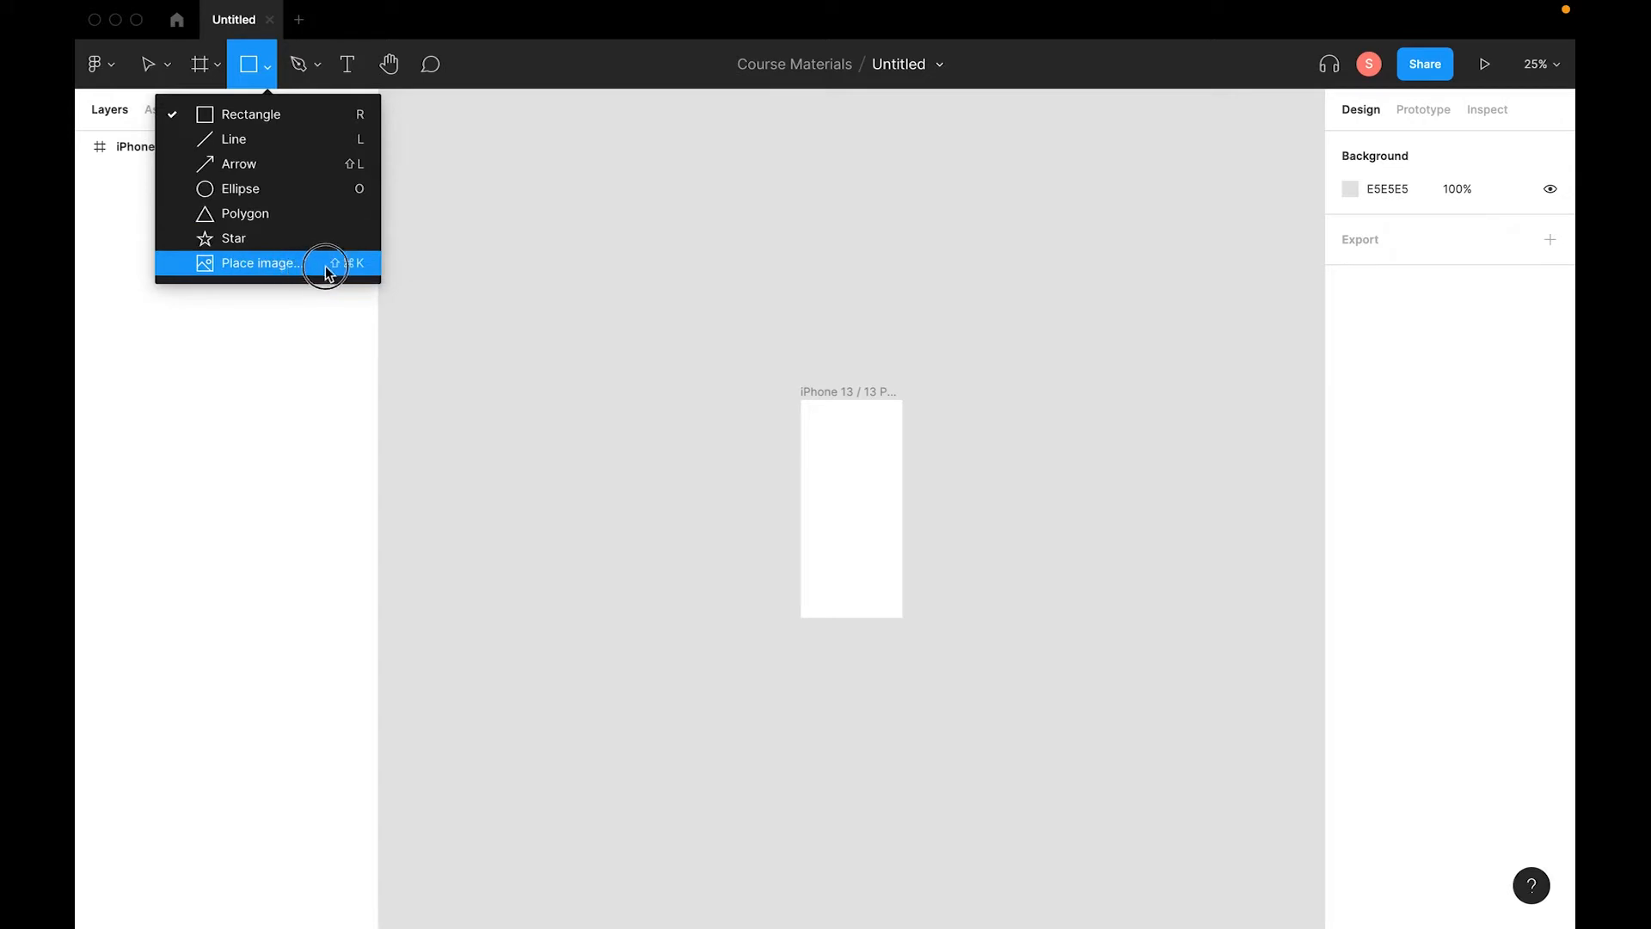
pyautogui.click(330, 116)
pyautogui.moveTo(822, 439); pyautogui.dragTo(877, 471)
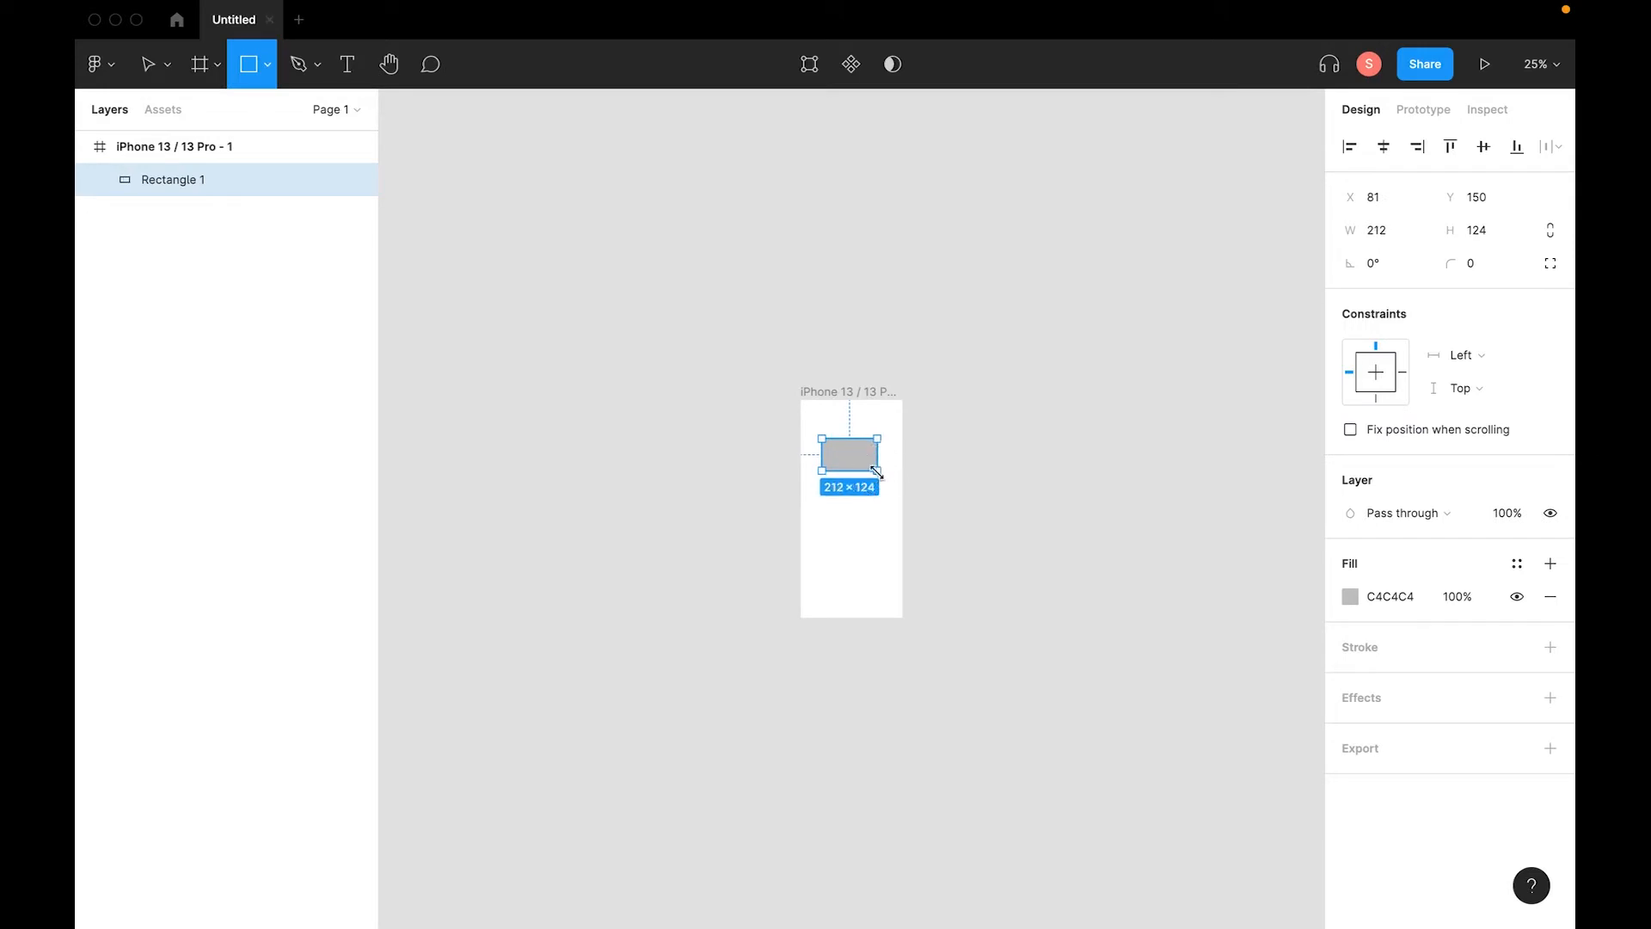
pyautogui.click(856, 516)
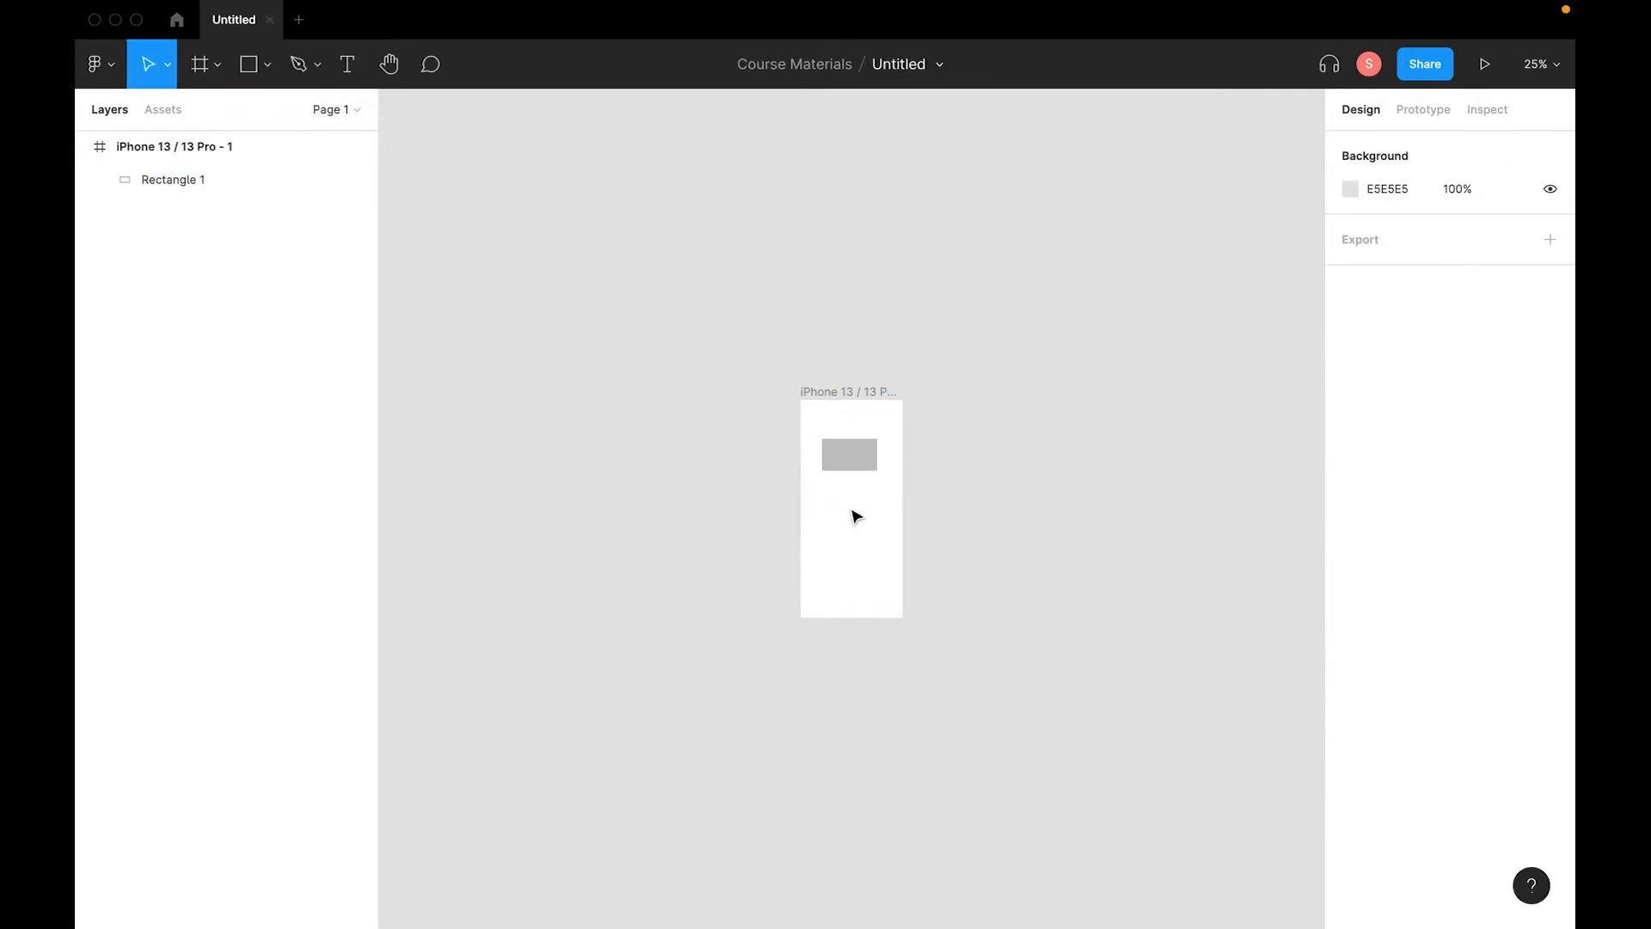
# Draw a square about 140 × 140 inside the iPhone frame, below the first rectangle.
pyautogui.click(251, 64)
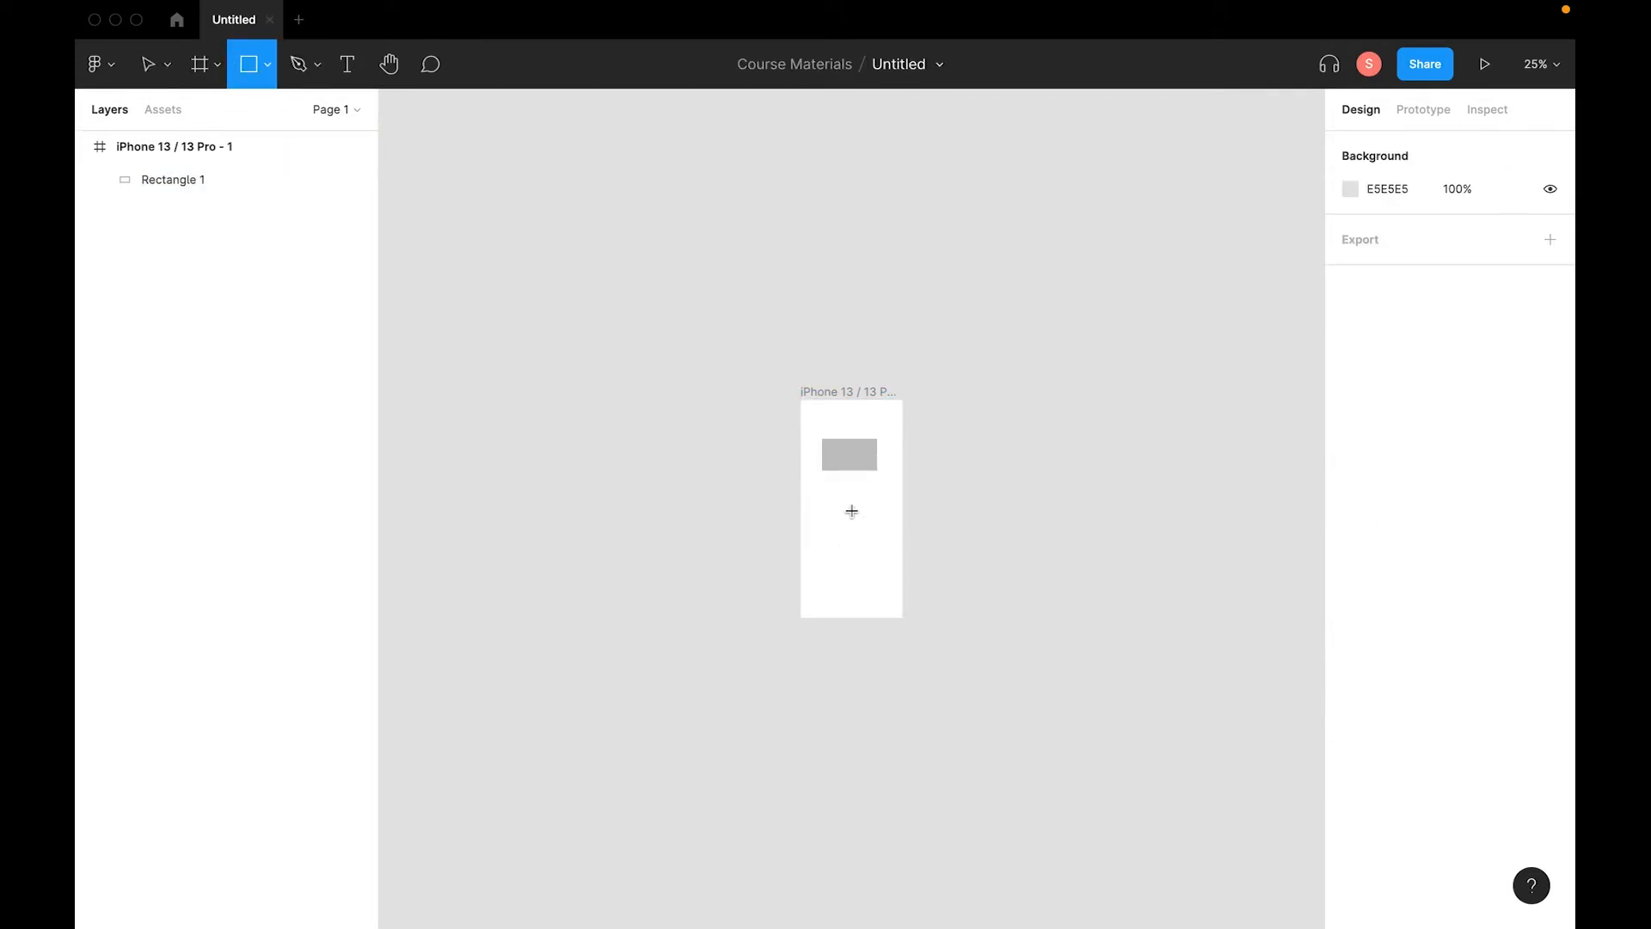
pyautogui.moveTo(840, 509); pyautogui.dragTo(871, 530)
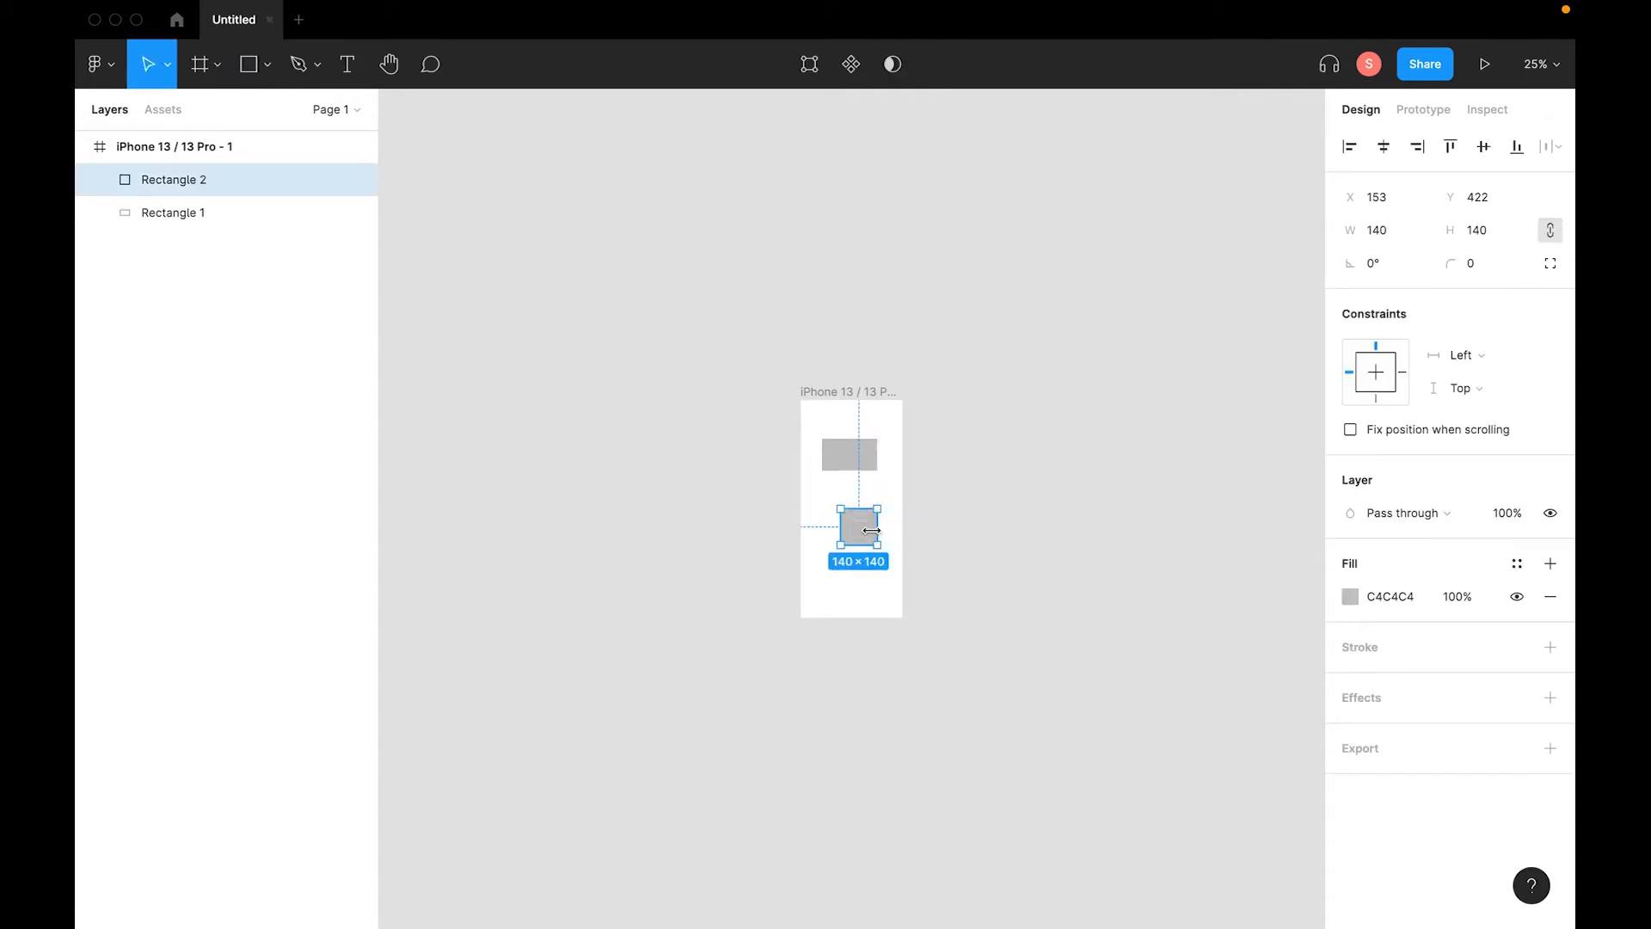
pyautogui.click(946, 515)
# Examine the iPhone frame and its two shapes at different zoom levels, including 100% and 50%.
pyautogui.scroll(1, 859, 528)
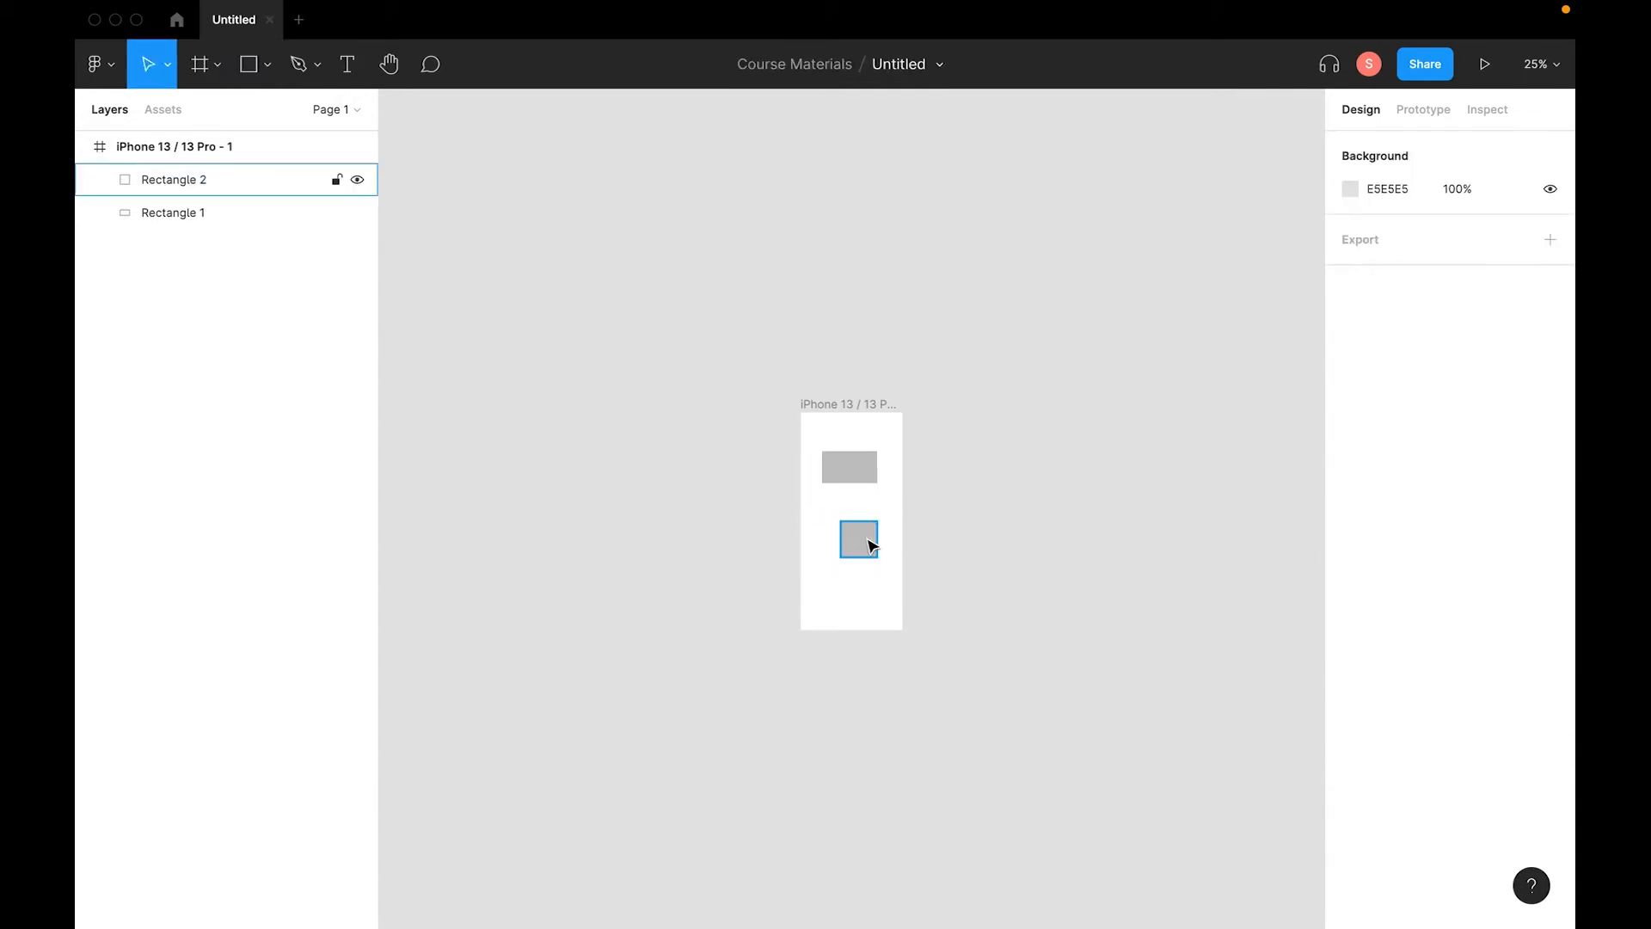
pyautogui.press('super+equal')
pyautogui.press('super+equal')
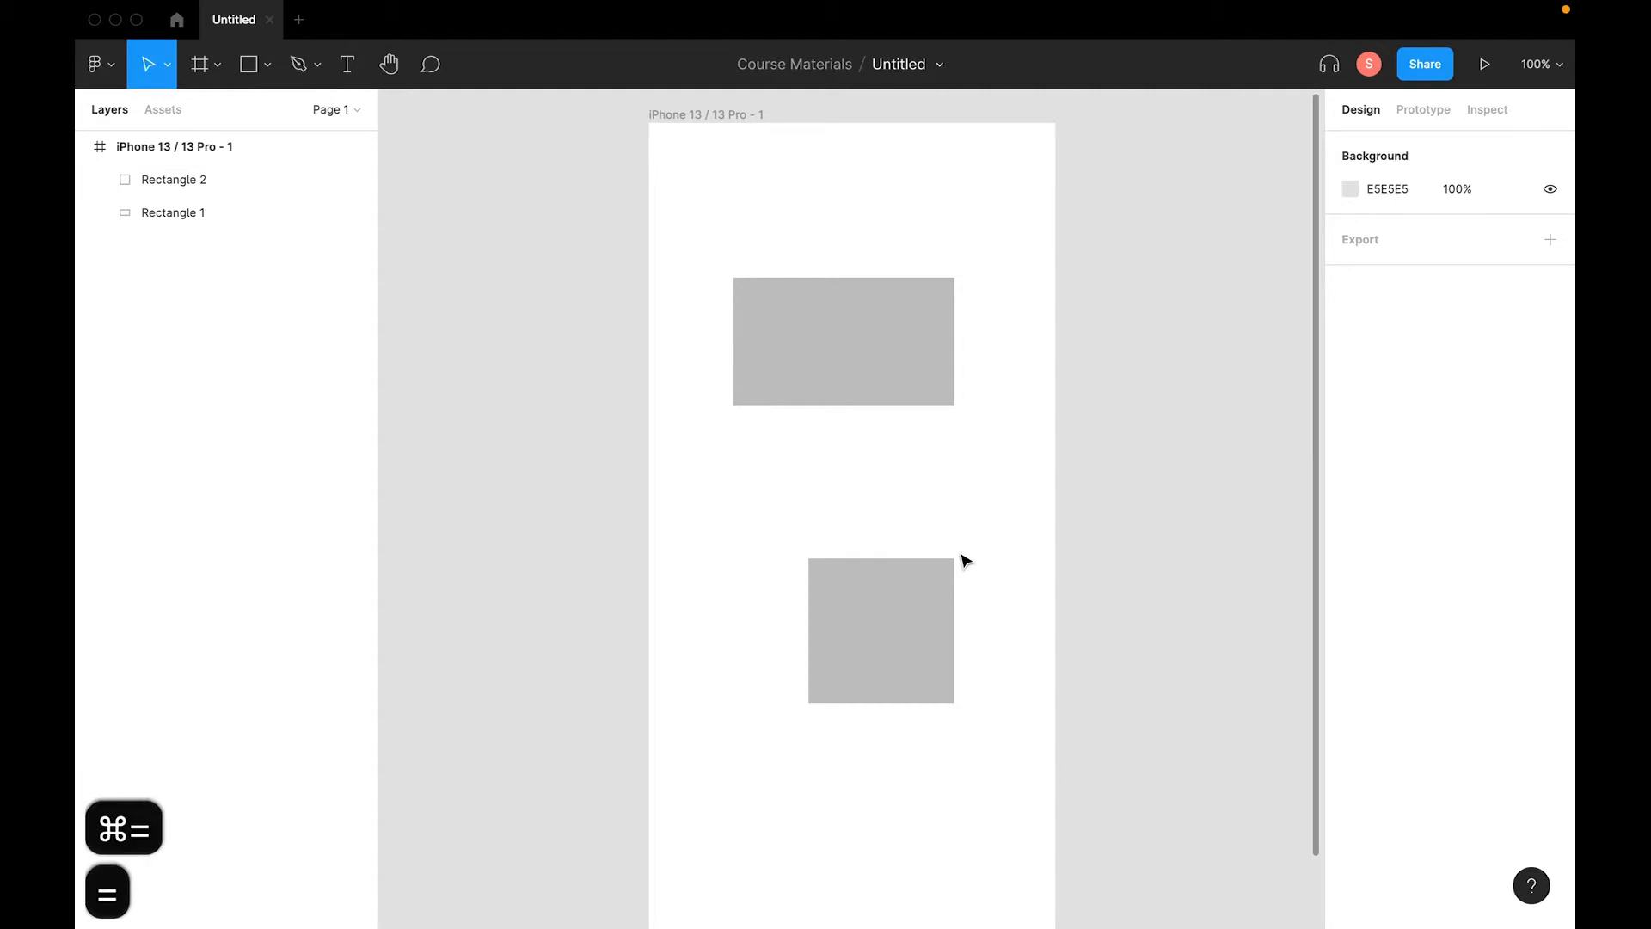
pyautogui.press('super+equal')
pyautogui.press('super+minus')
pyautogui.press('super+minus')
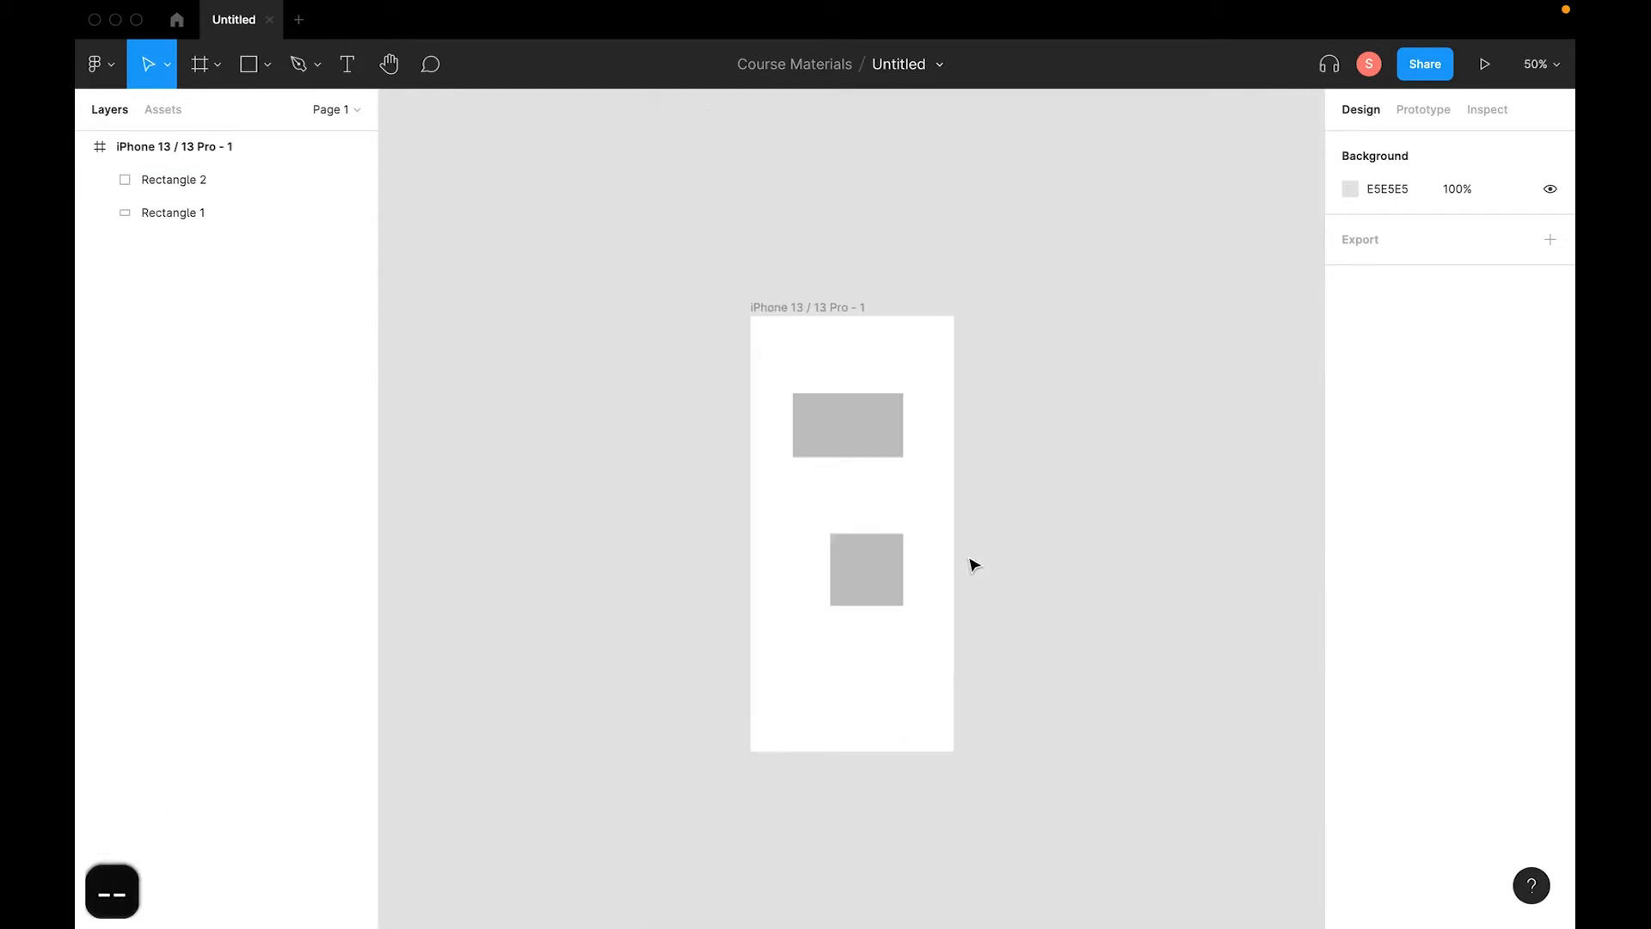
pyautogui.press('super+equal')
pyautogui.press('super+equal')
pyautogui.press('super+minus')
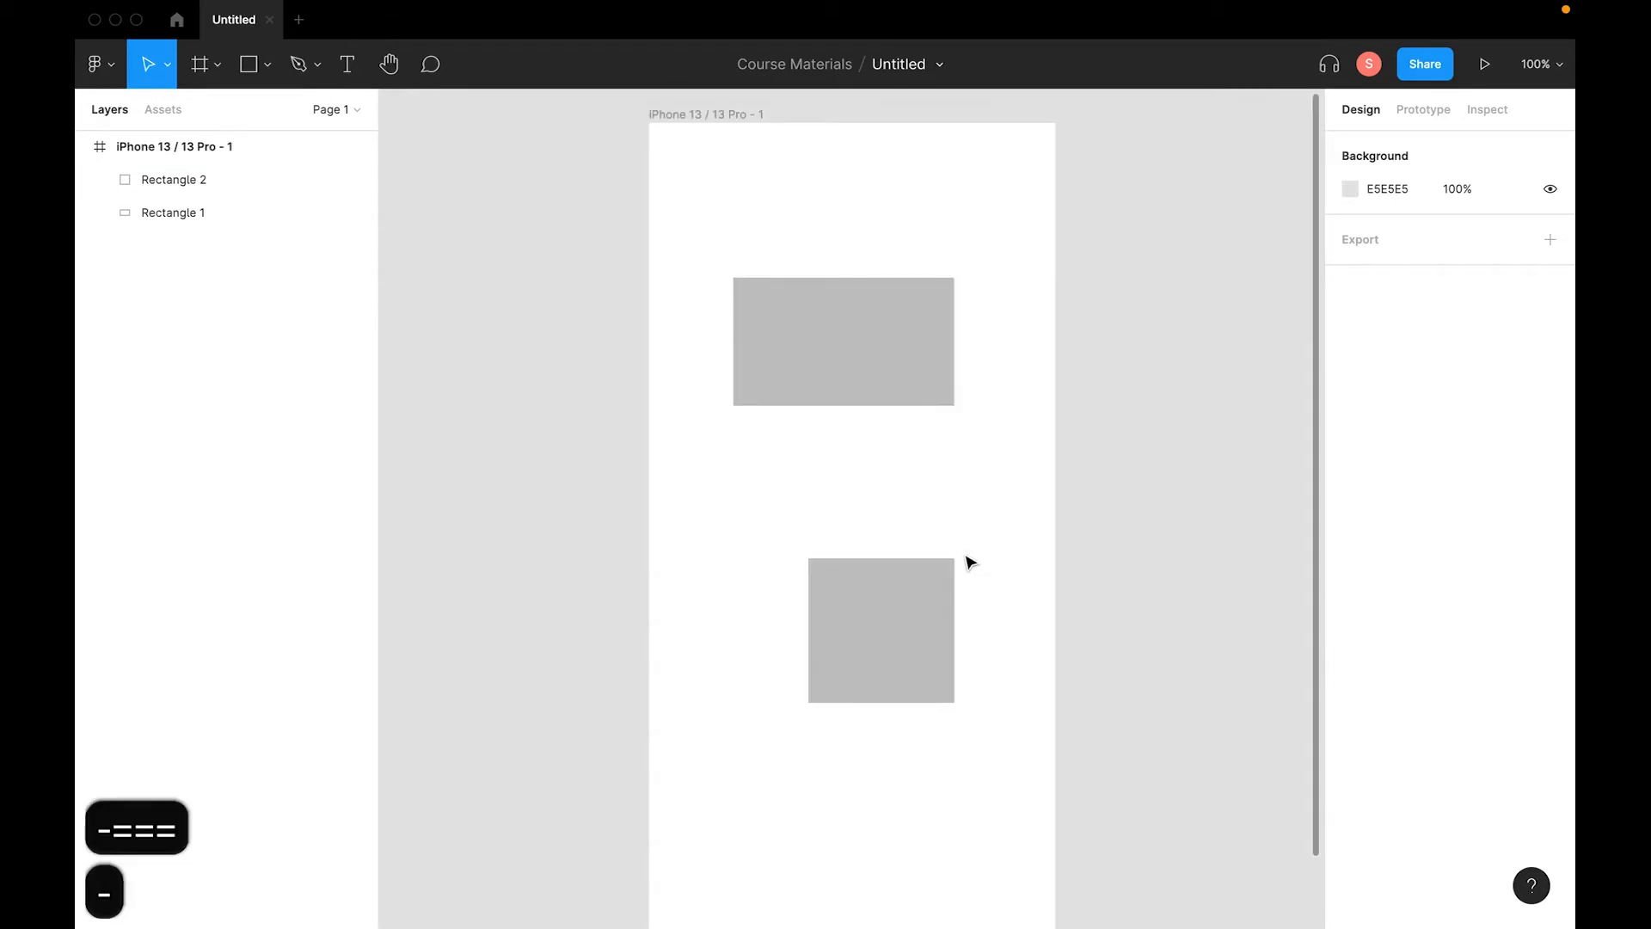
pyautogui.press('super+minus')
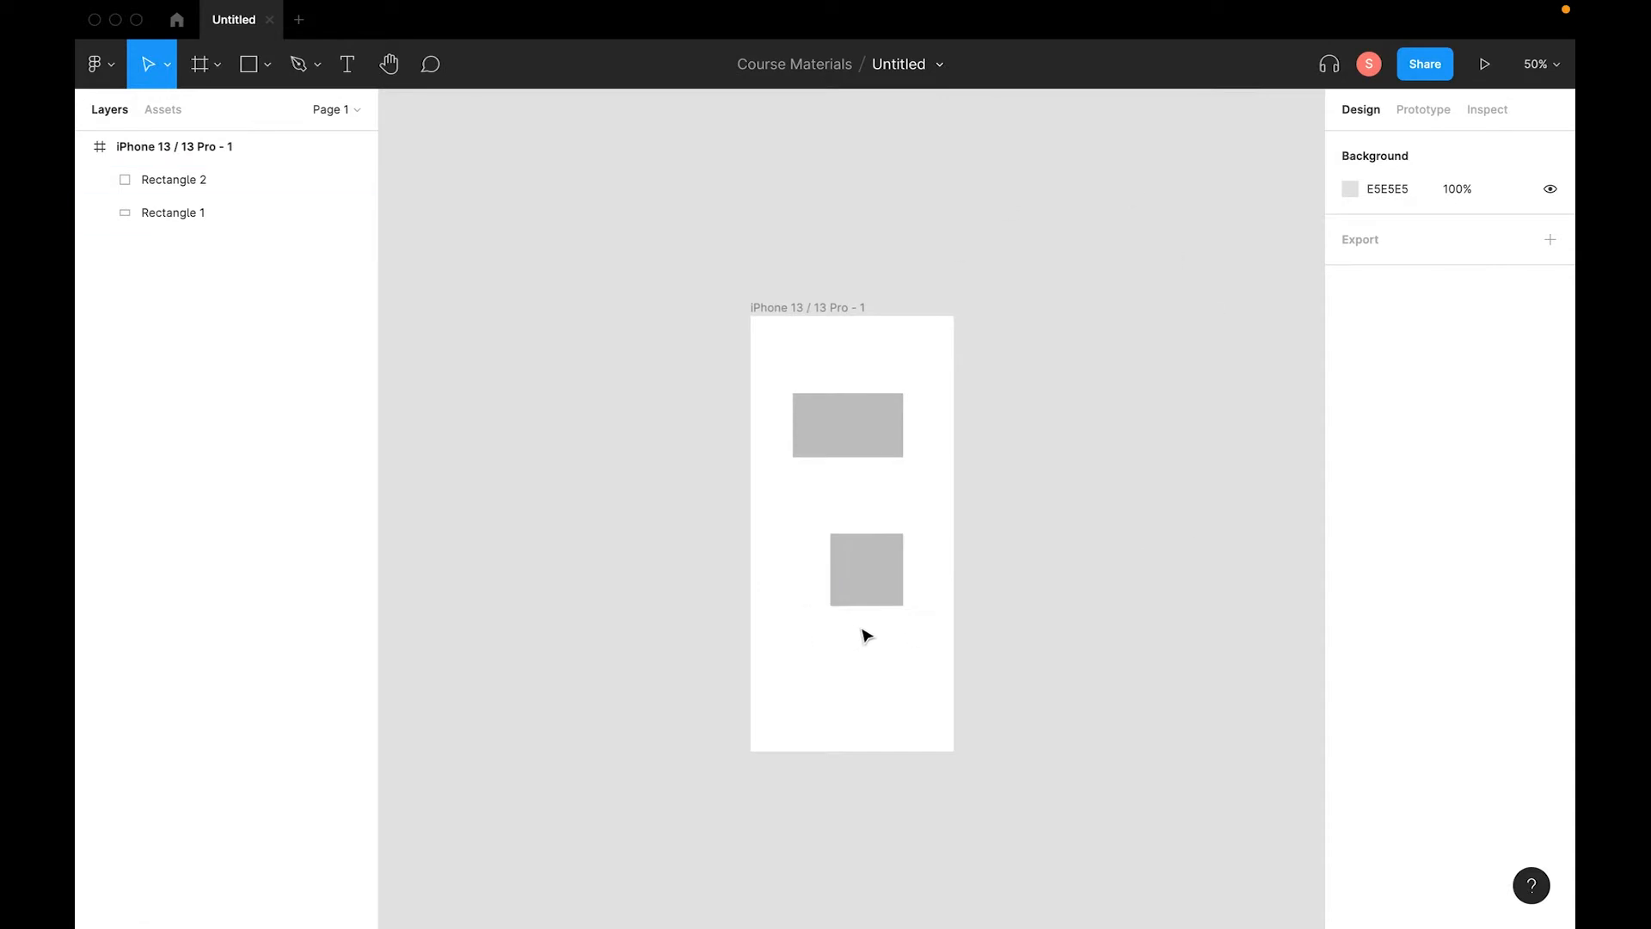
pyautogui.press('space')
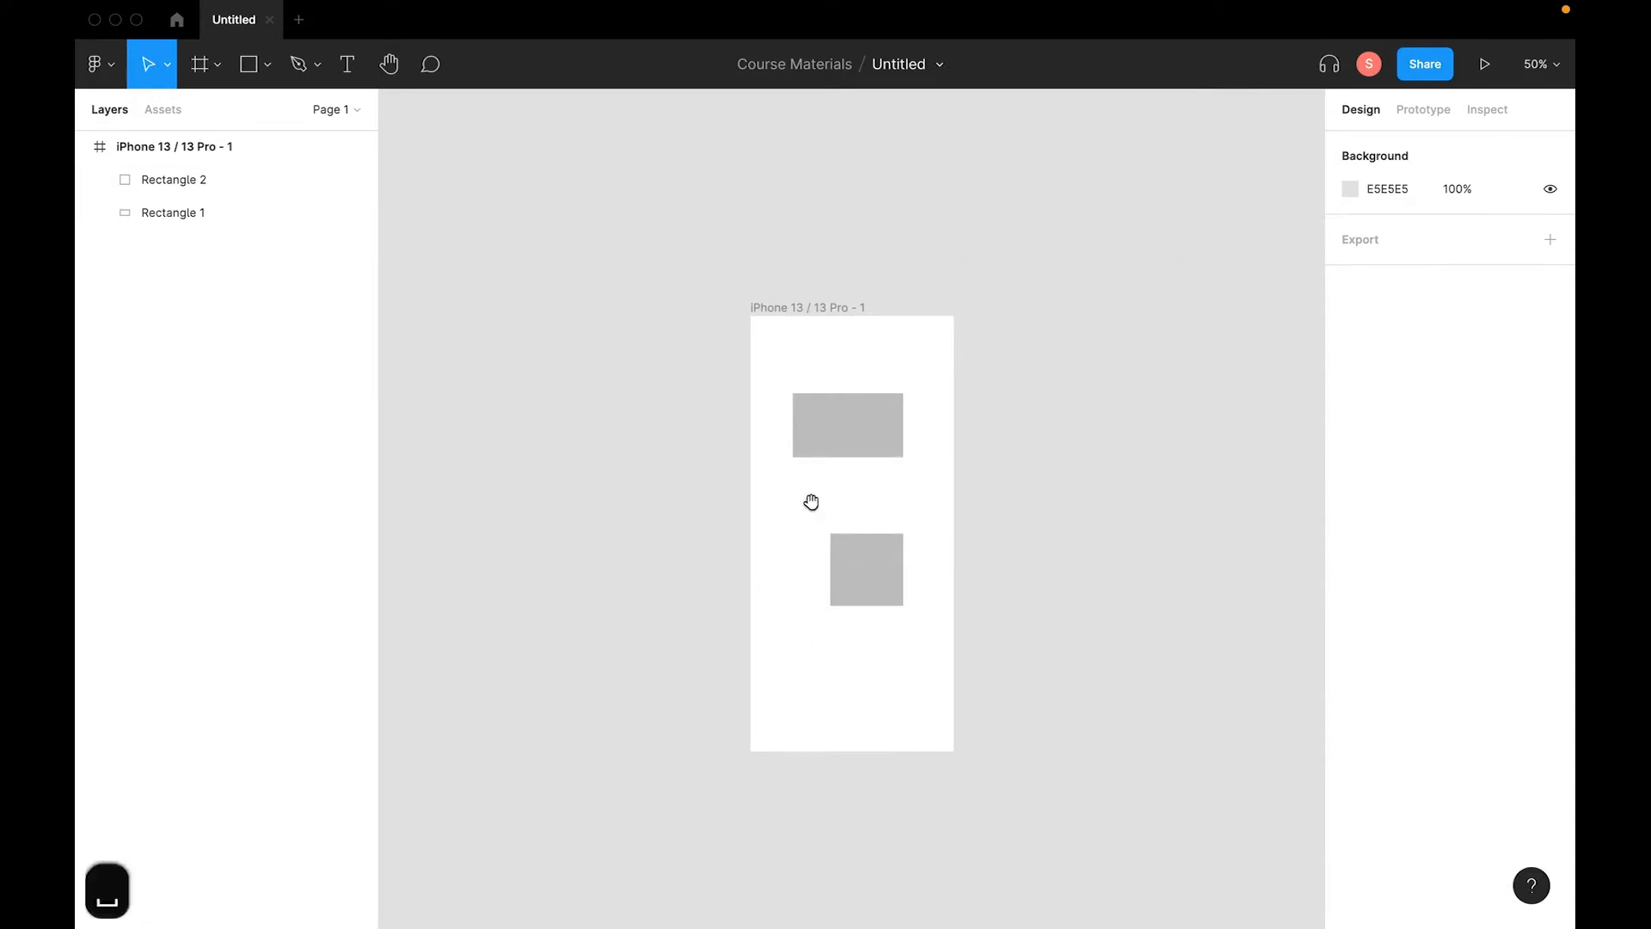
# Inspect the iPhone frame and its two rectangles on the canvas, selecting each of their layers in turn.
pyautogui.moveTo(818, 524); pyautogui.dragTo(767, 512)
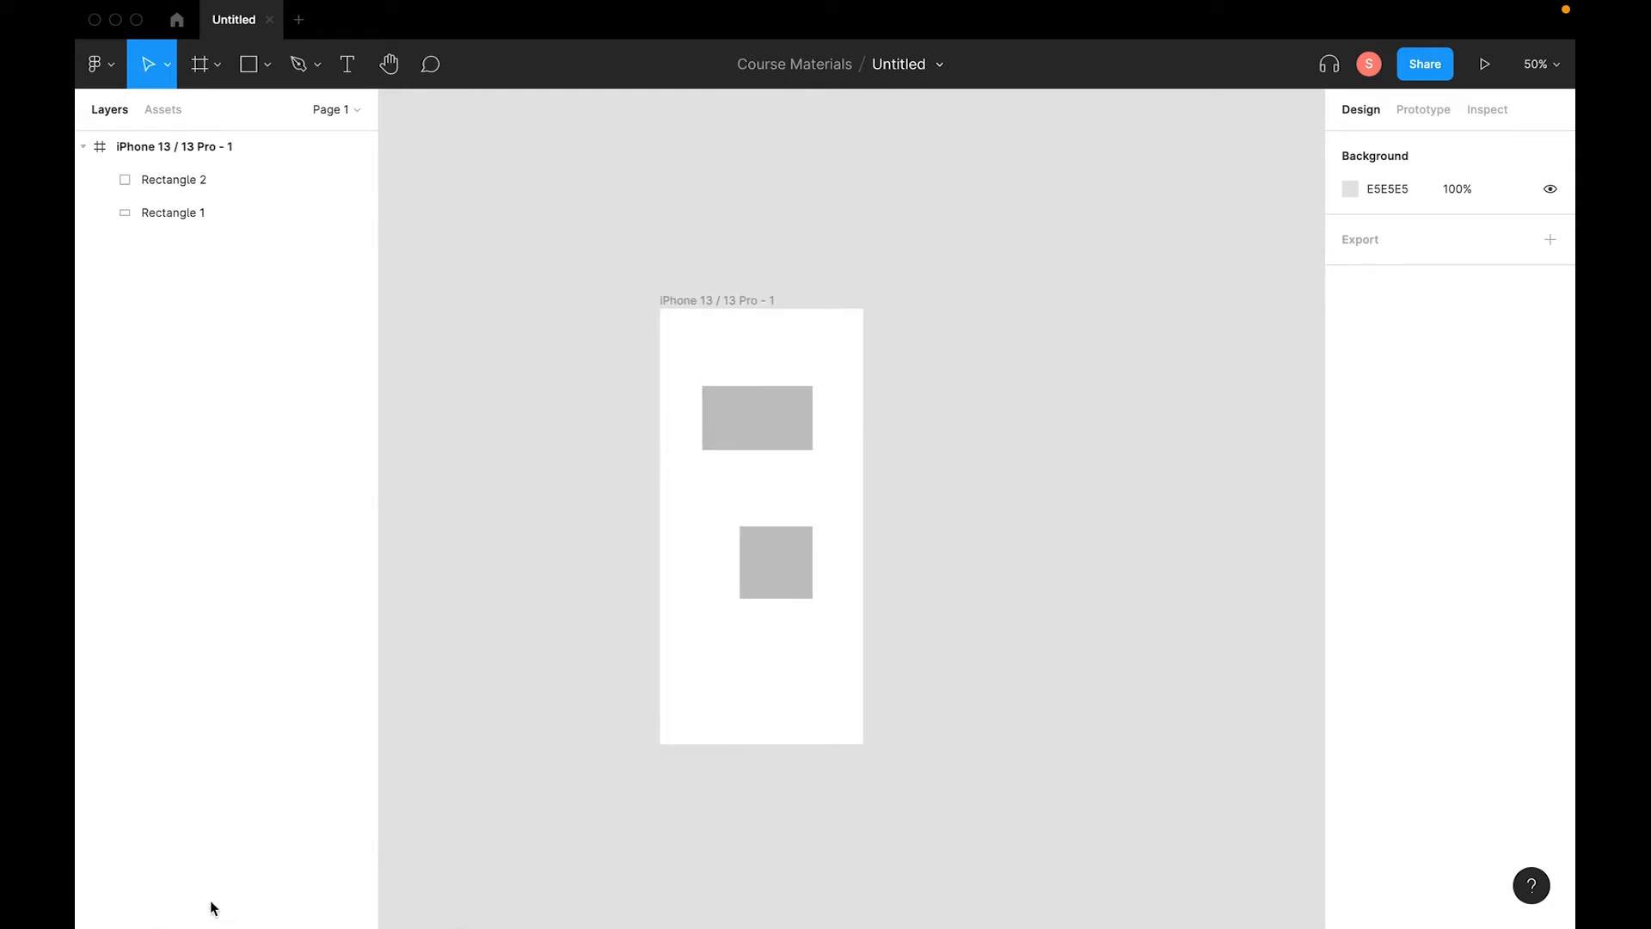
pyautogui.press('space')
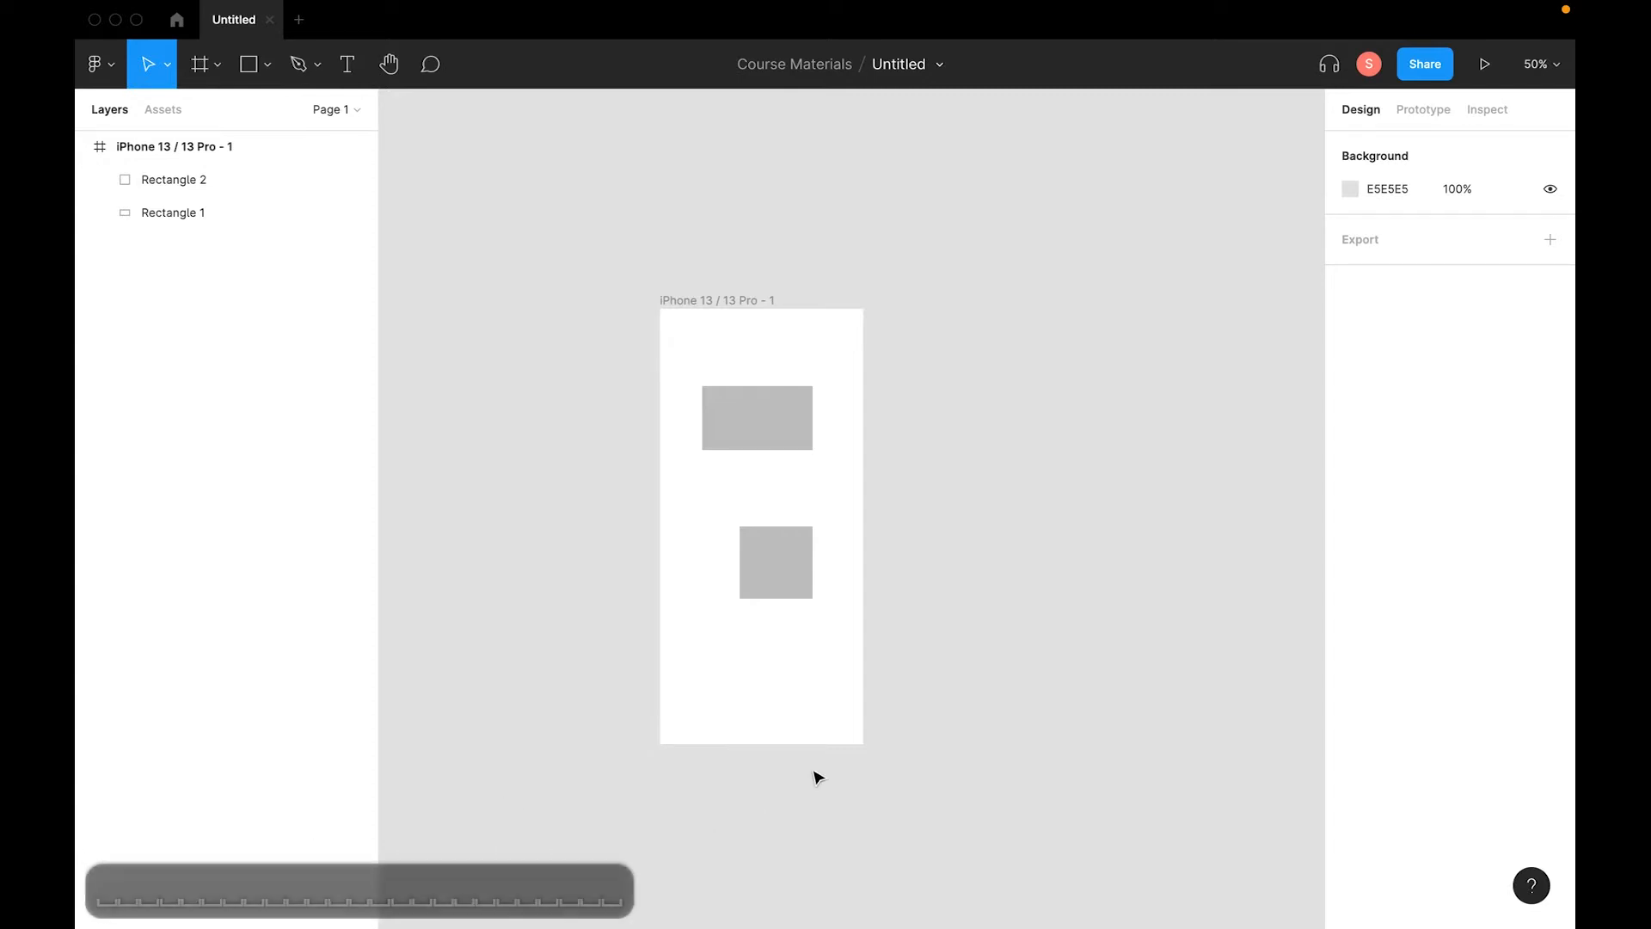
pyautogui.hotkey('ctrl', '=')
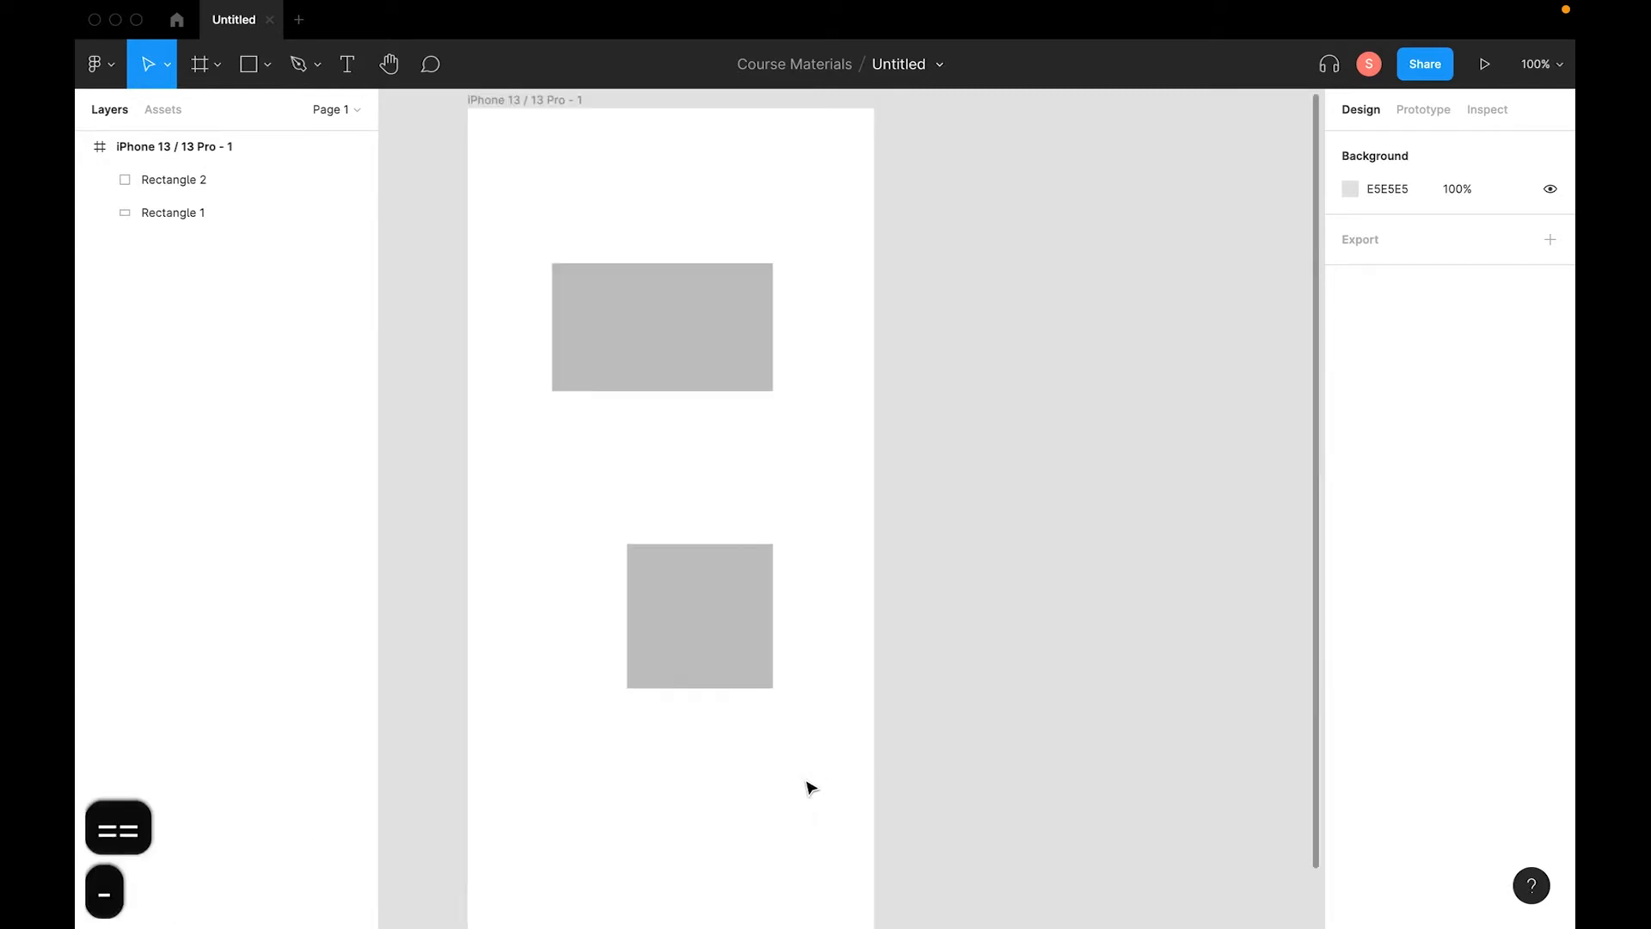
pyautogui.hotkey('ctrl', '-')
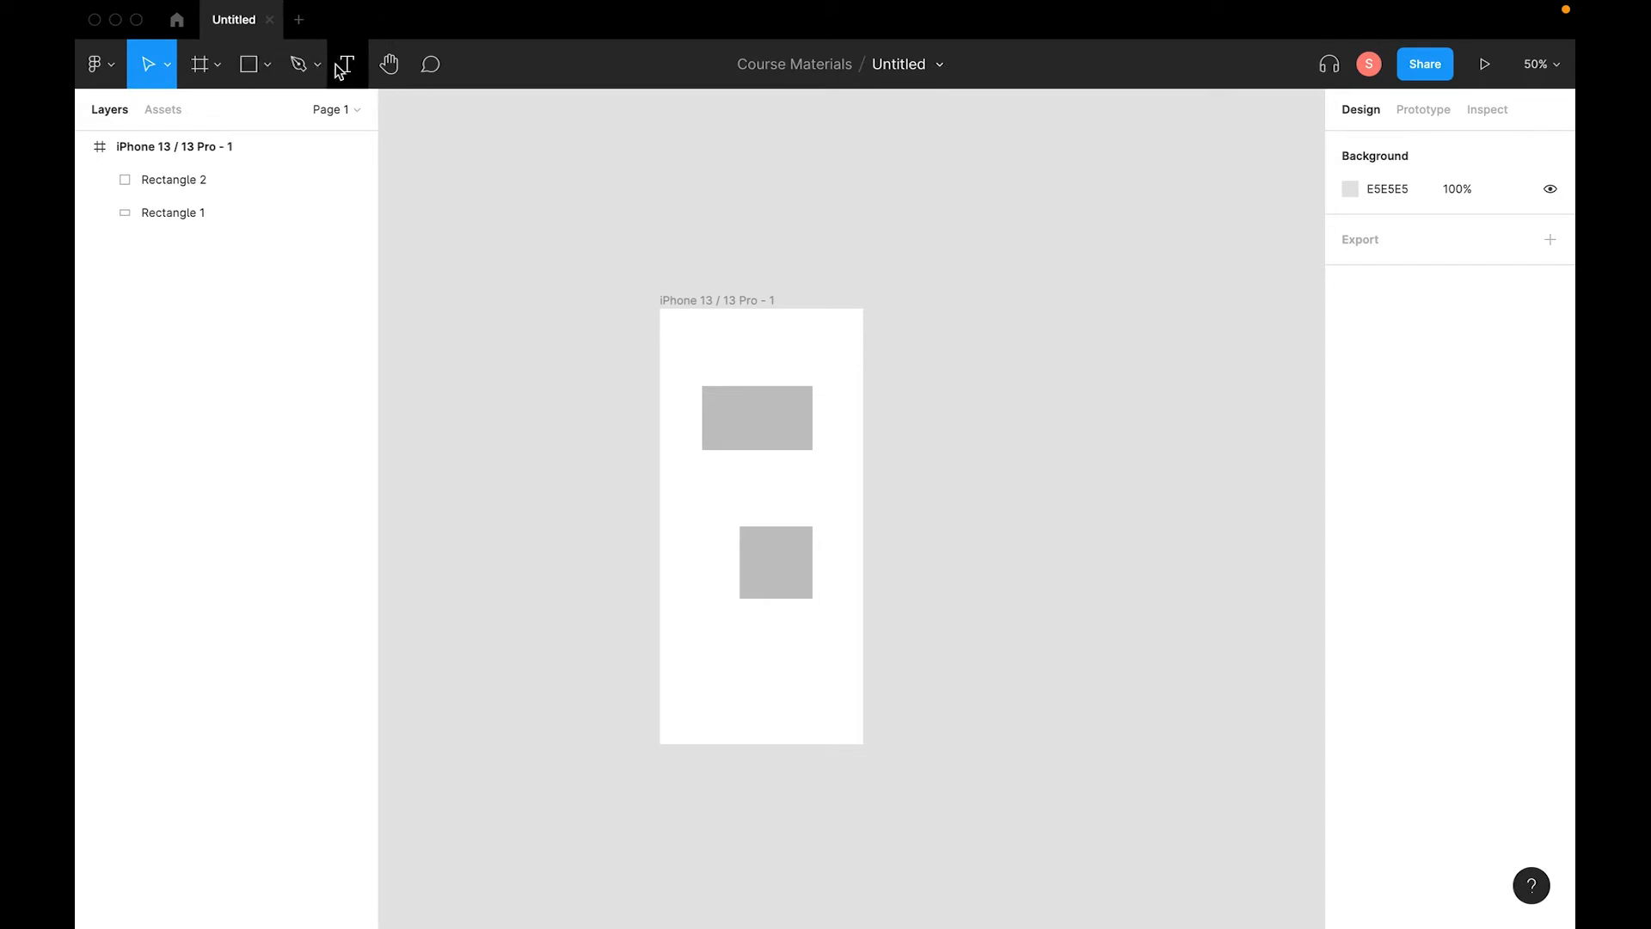
pyautogui.click(804, 567)
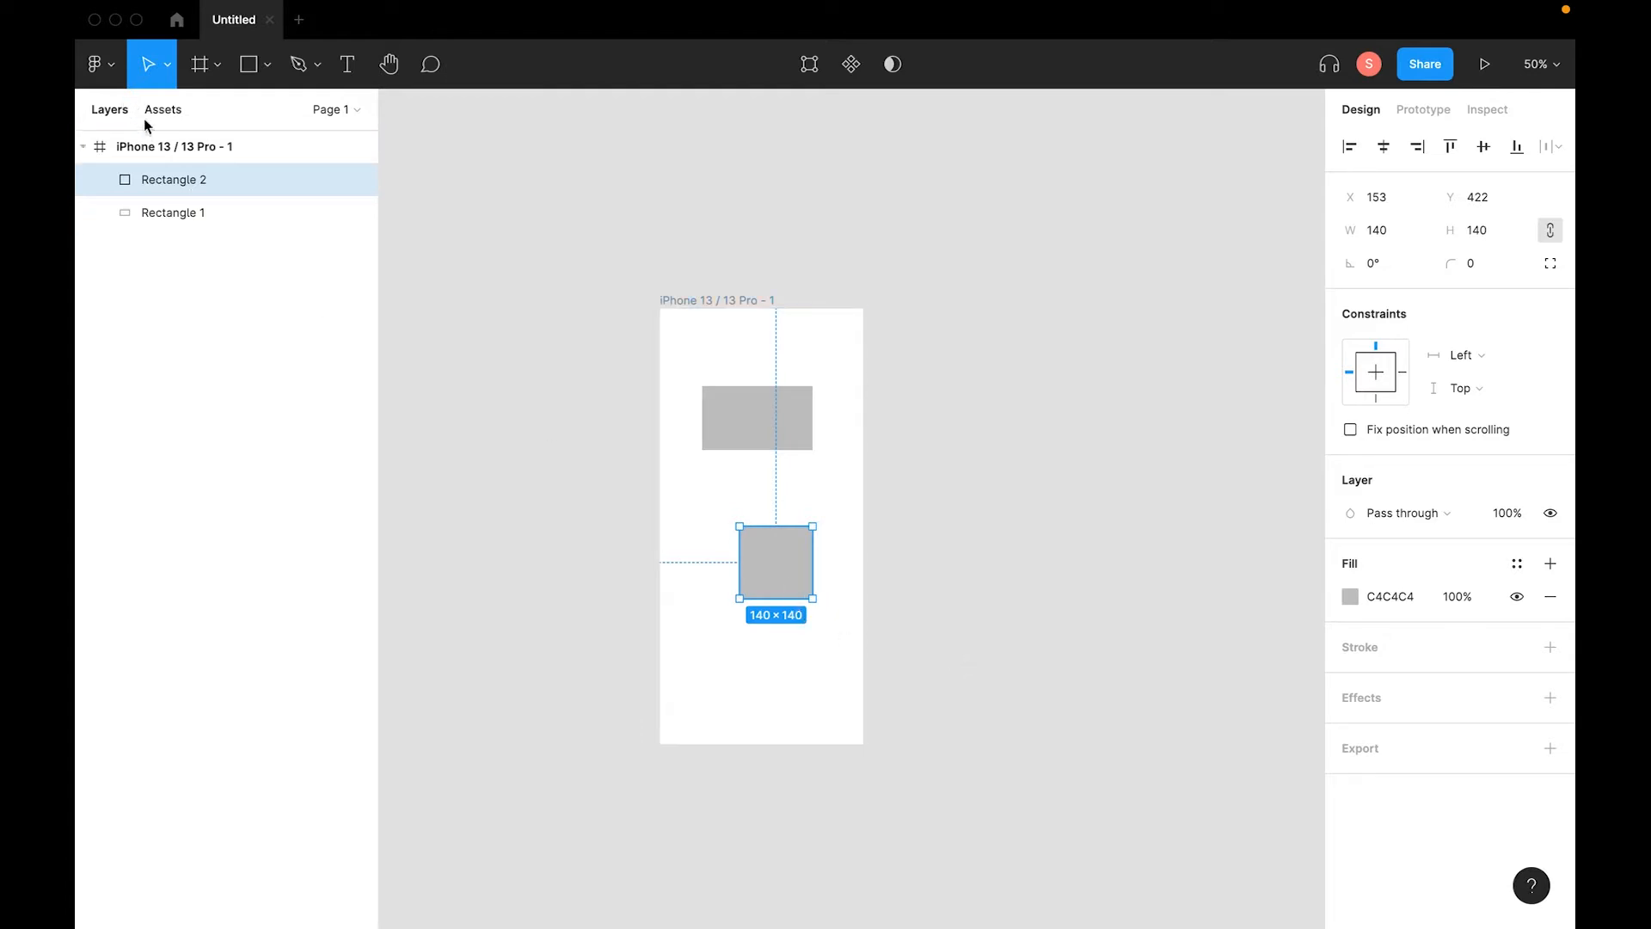
pyautogui.click(100, 147)
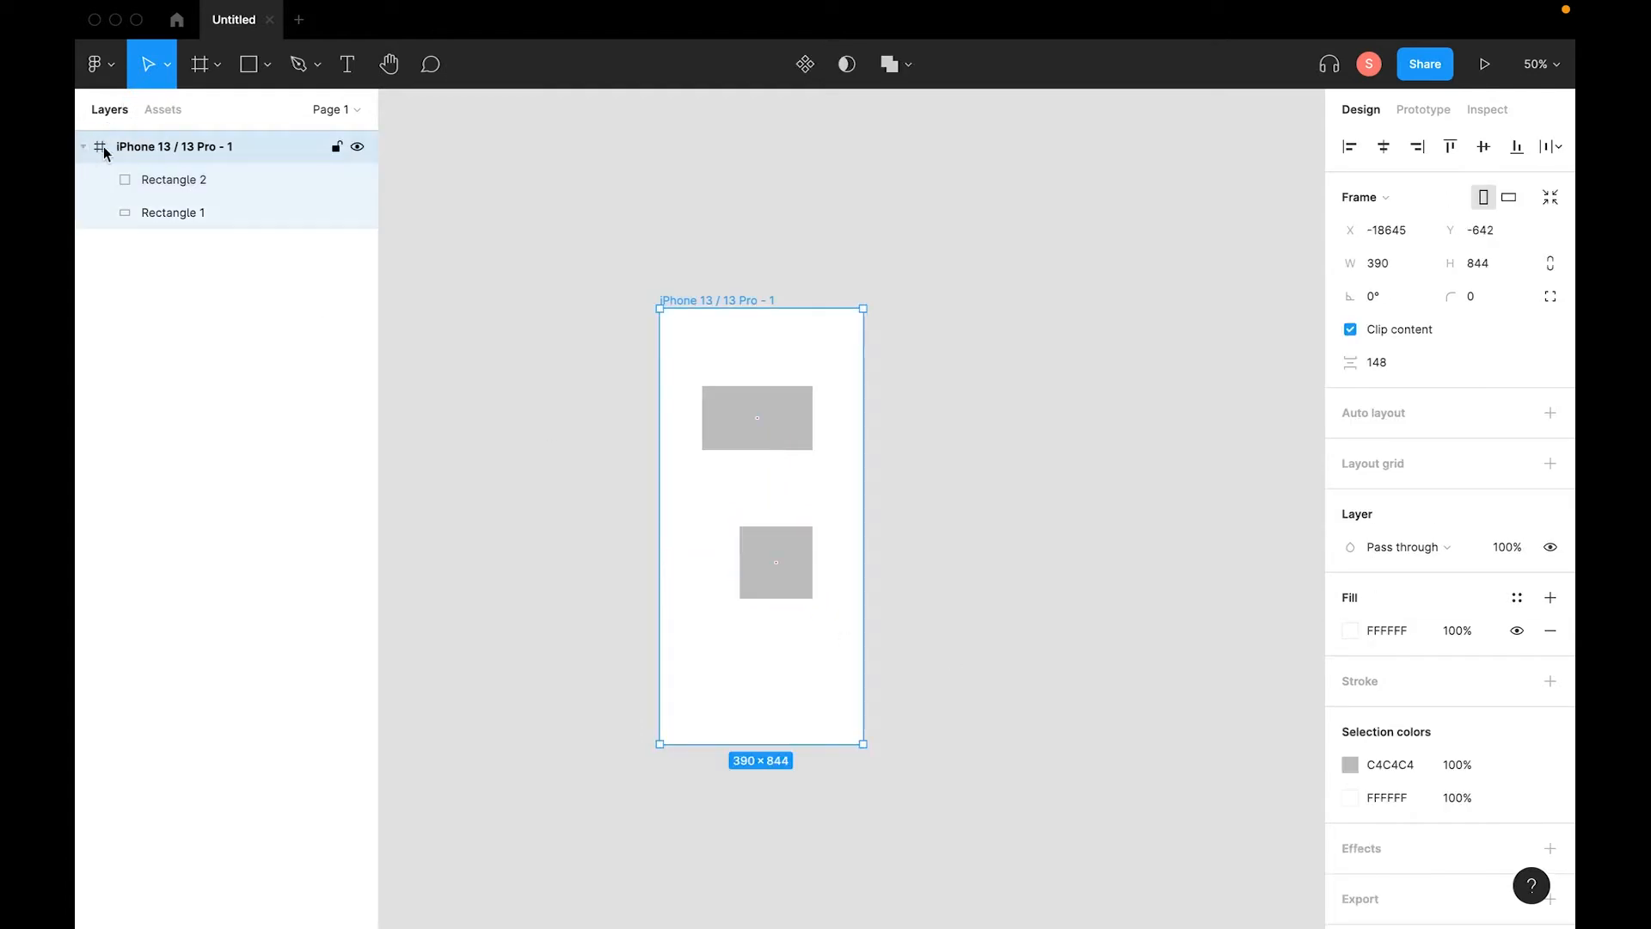
pyautogui.click(183, 191)
pyautogui.click(192, 210)
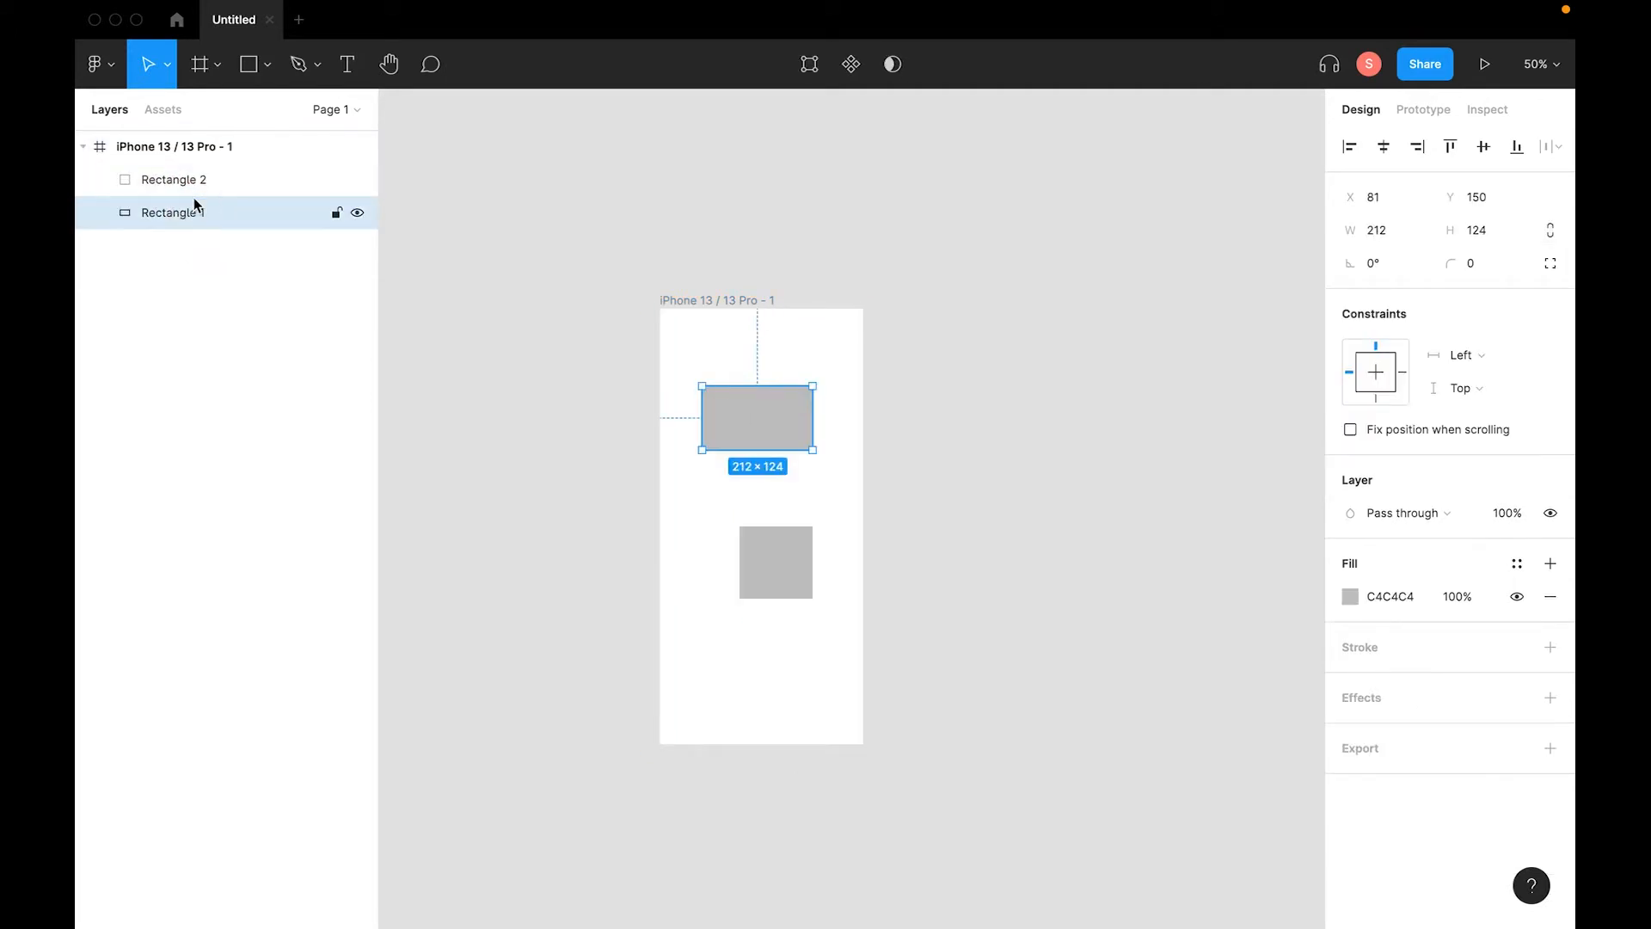
pyautogui.click(172, 179)
pyautogui.click(185, 212)
# Change the fill of the lower square to bright red, FF0606.
pyautogui.click(799, 588)
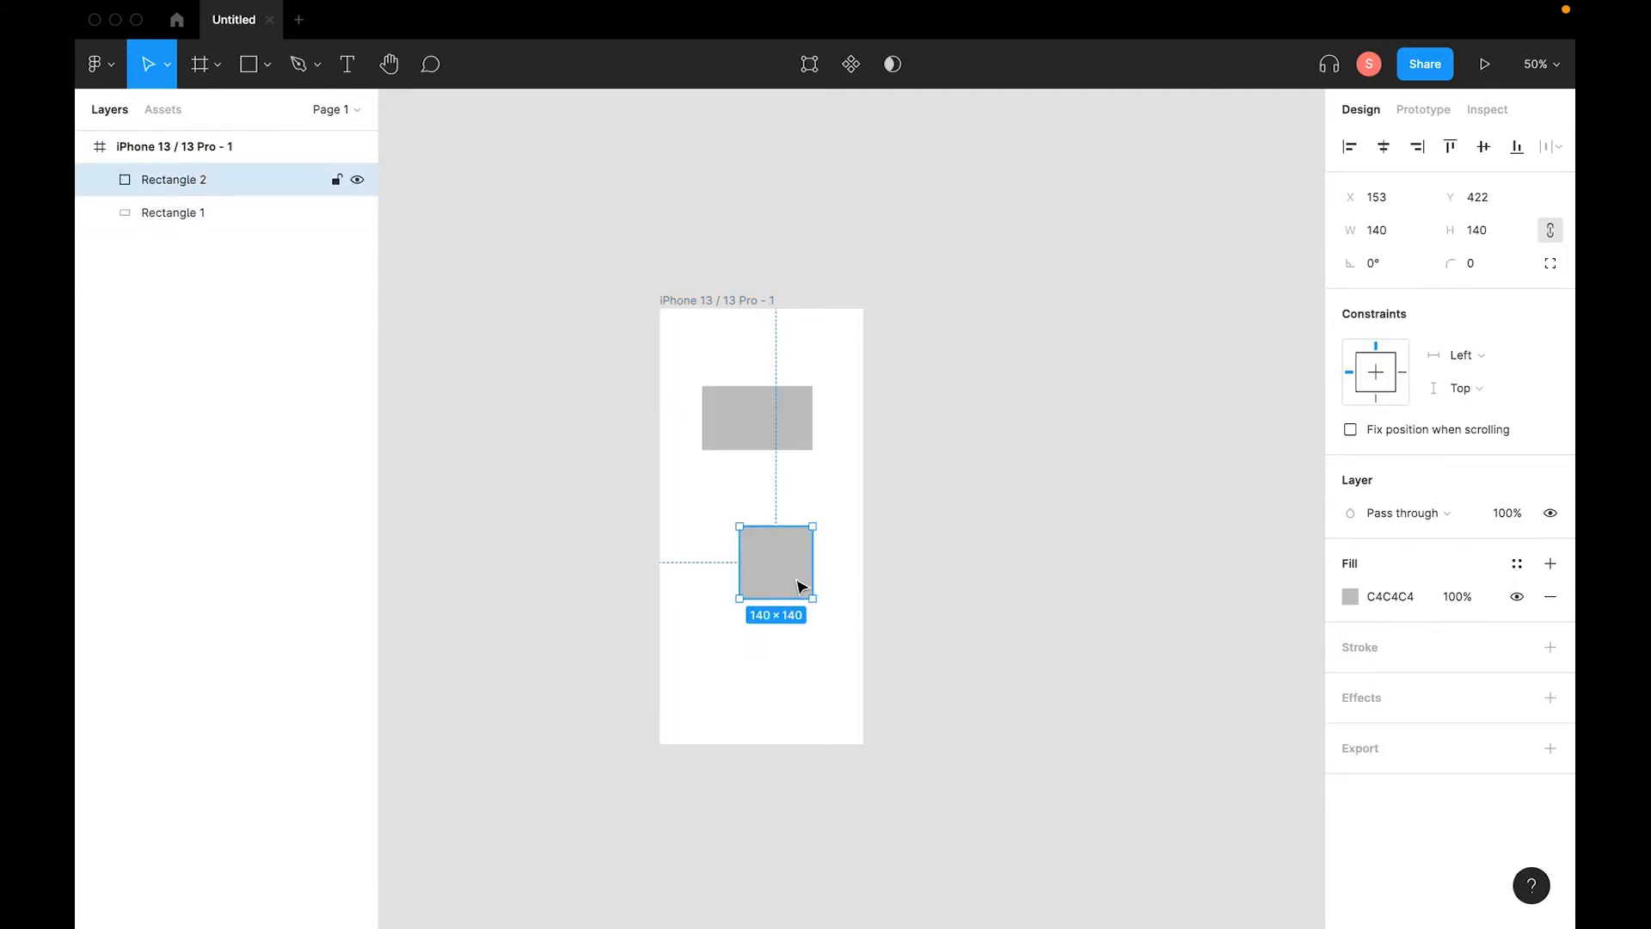
pyautogui.click(1349, 595)
pyautogui.moveTo(1272, 555); pyautogui.dragTo(1318, 413)
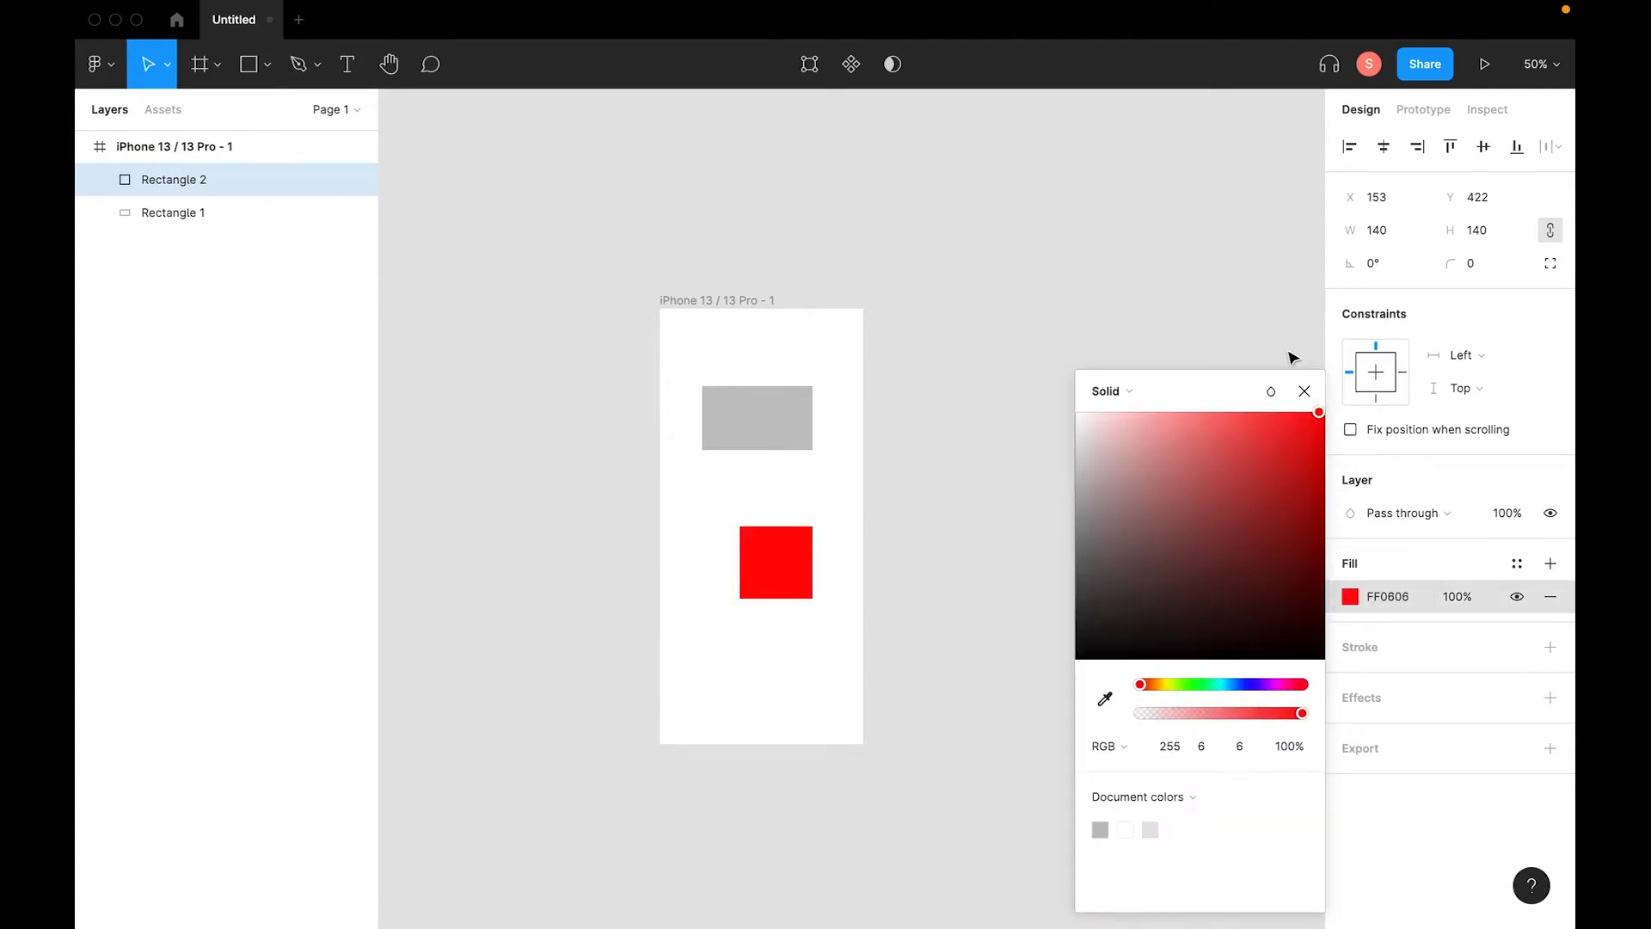
pyautogui.click(1254, 291)
# Add a black inside stroke with a width of 4 to the upper gray rectangle.
pyautogui.click(756, 414)
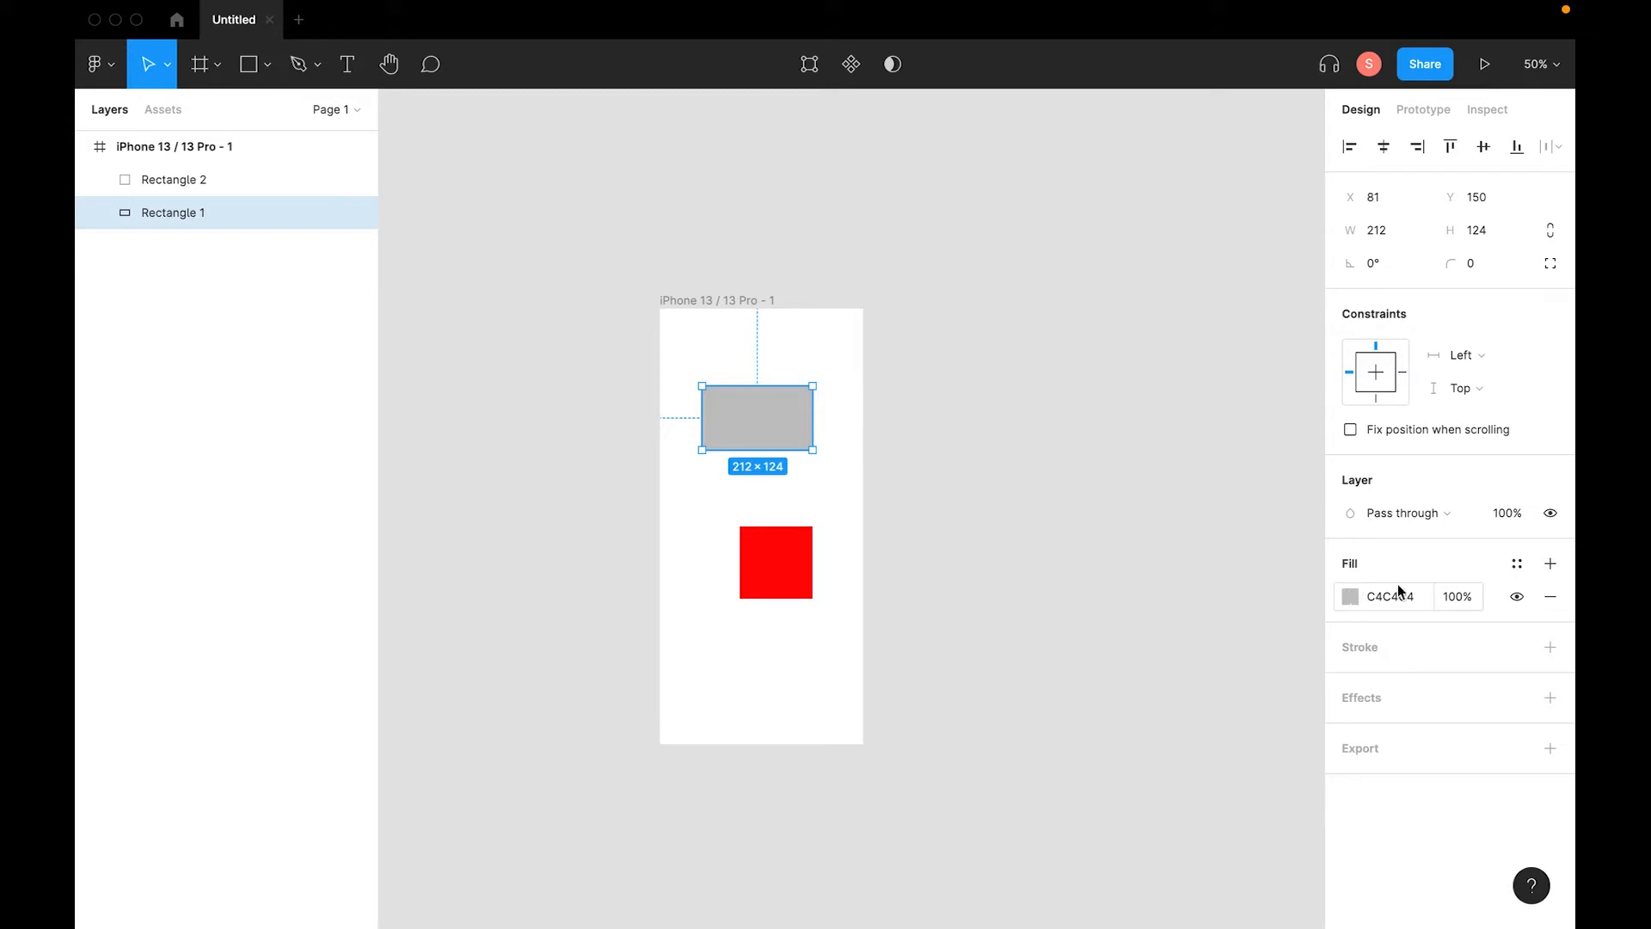
pyautogui.click(1549, 647)
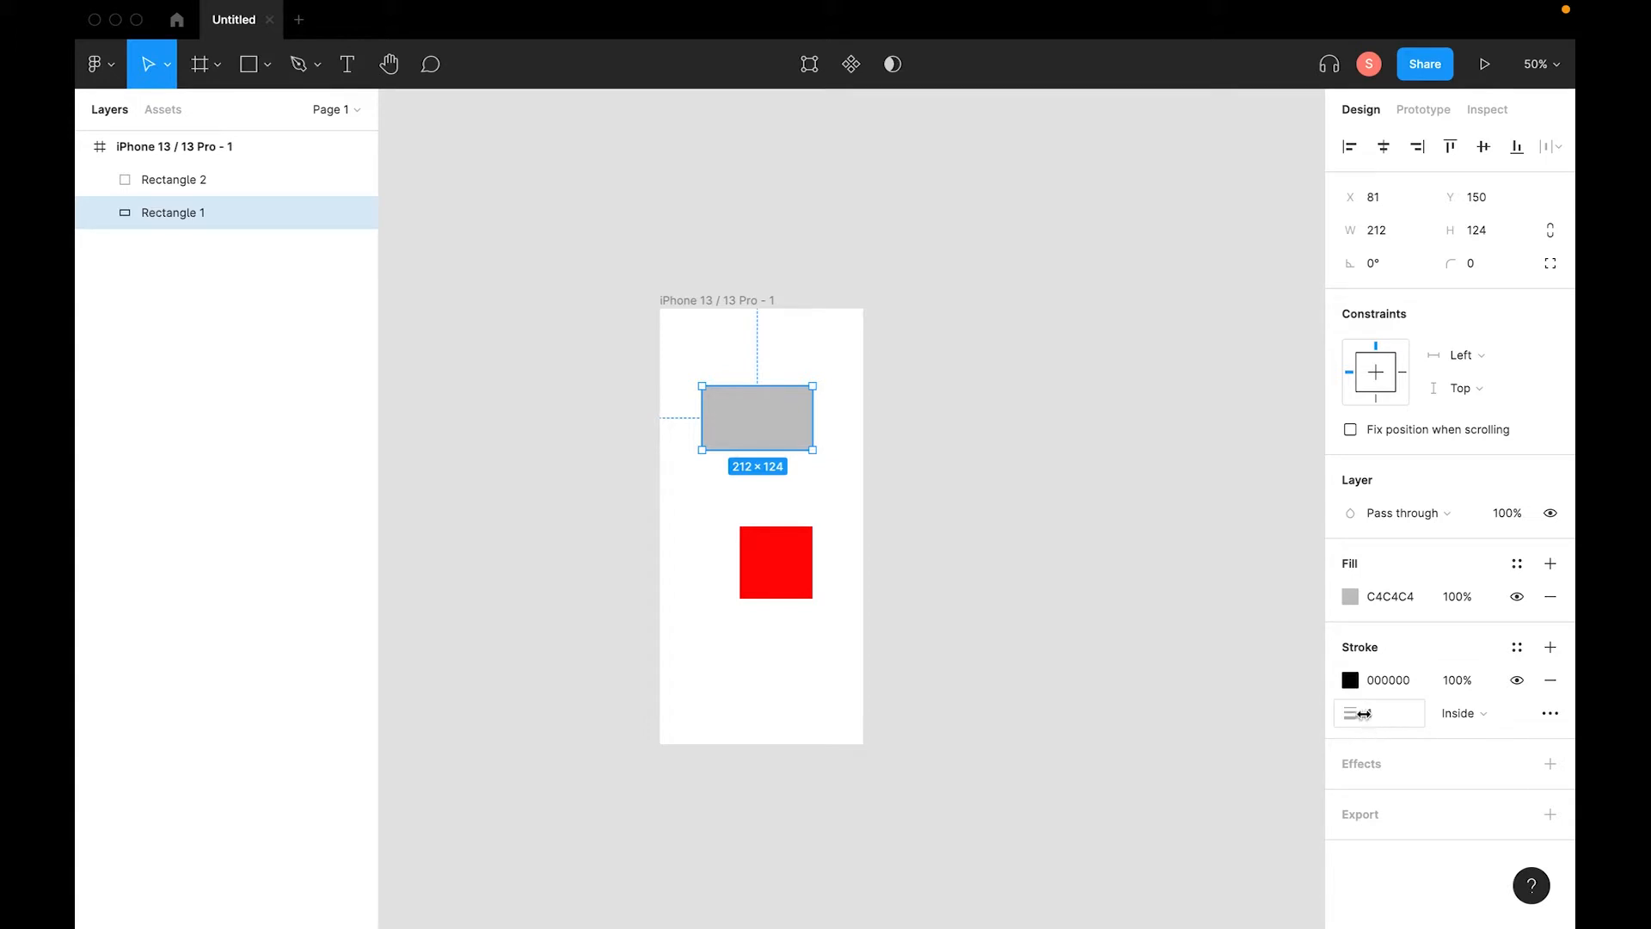
pyautogui.click(1386, 714)
pyautogui.write('4')
pyautogui.click(988, 748)
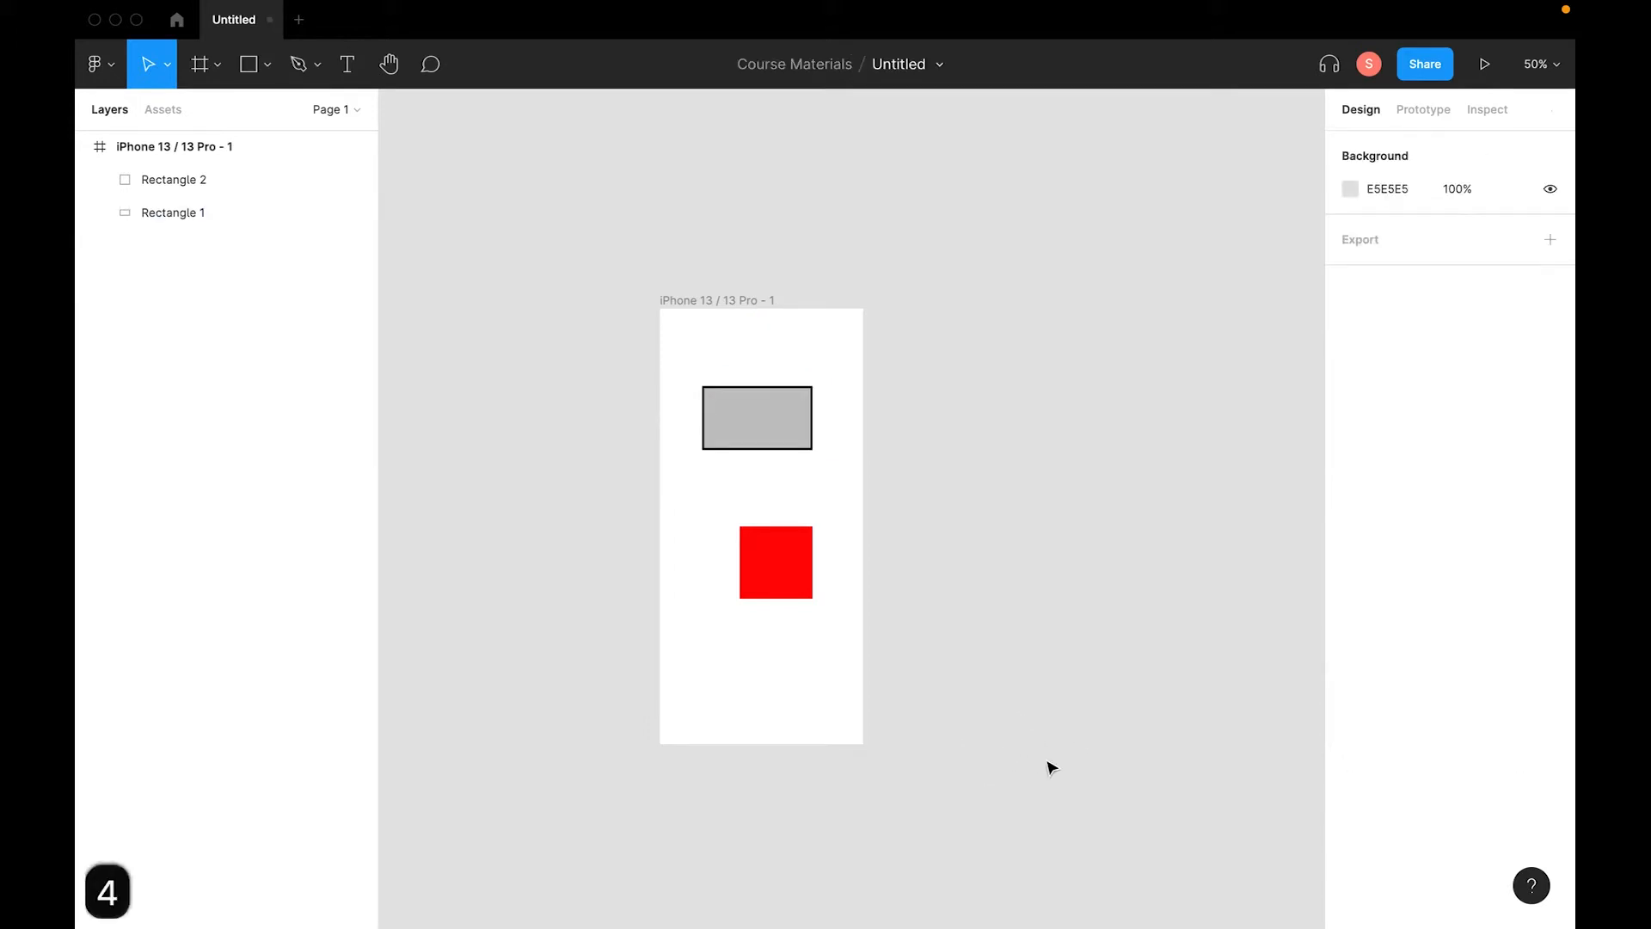
pyautogui.click(768, 407)
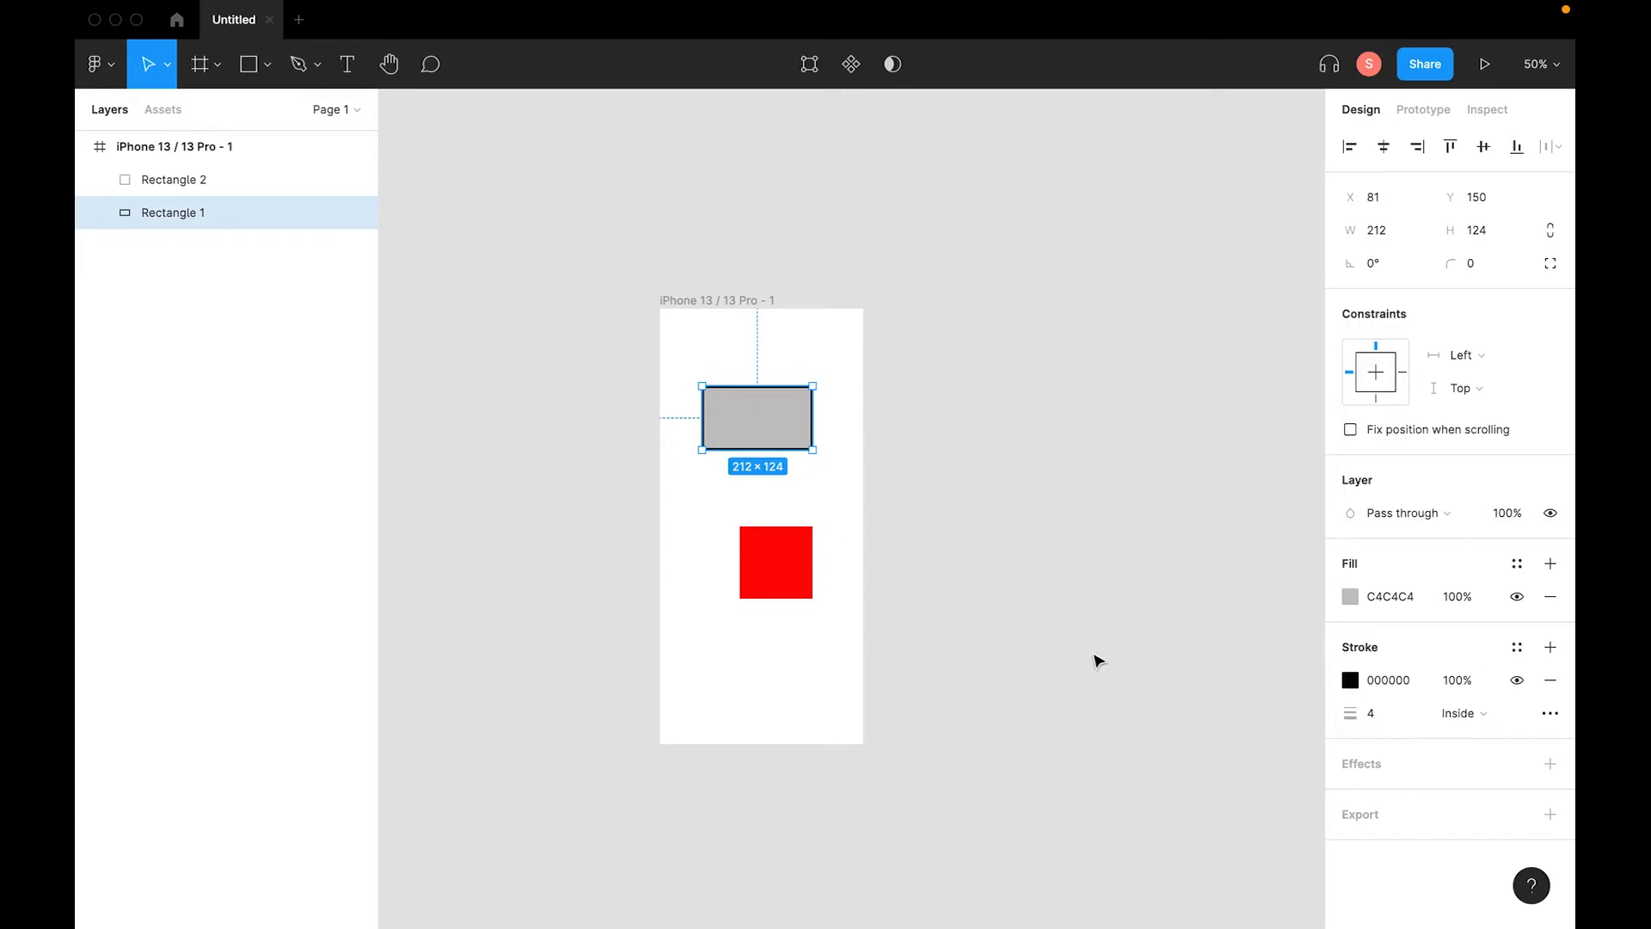
pyautogui.click(1101, 652)
pyautogui.click(790, 548)
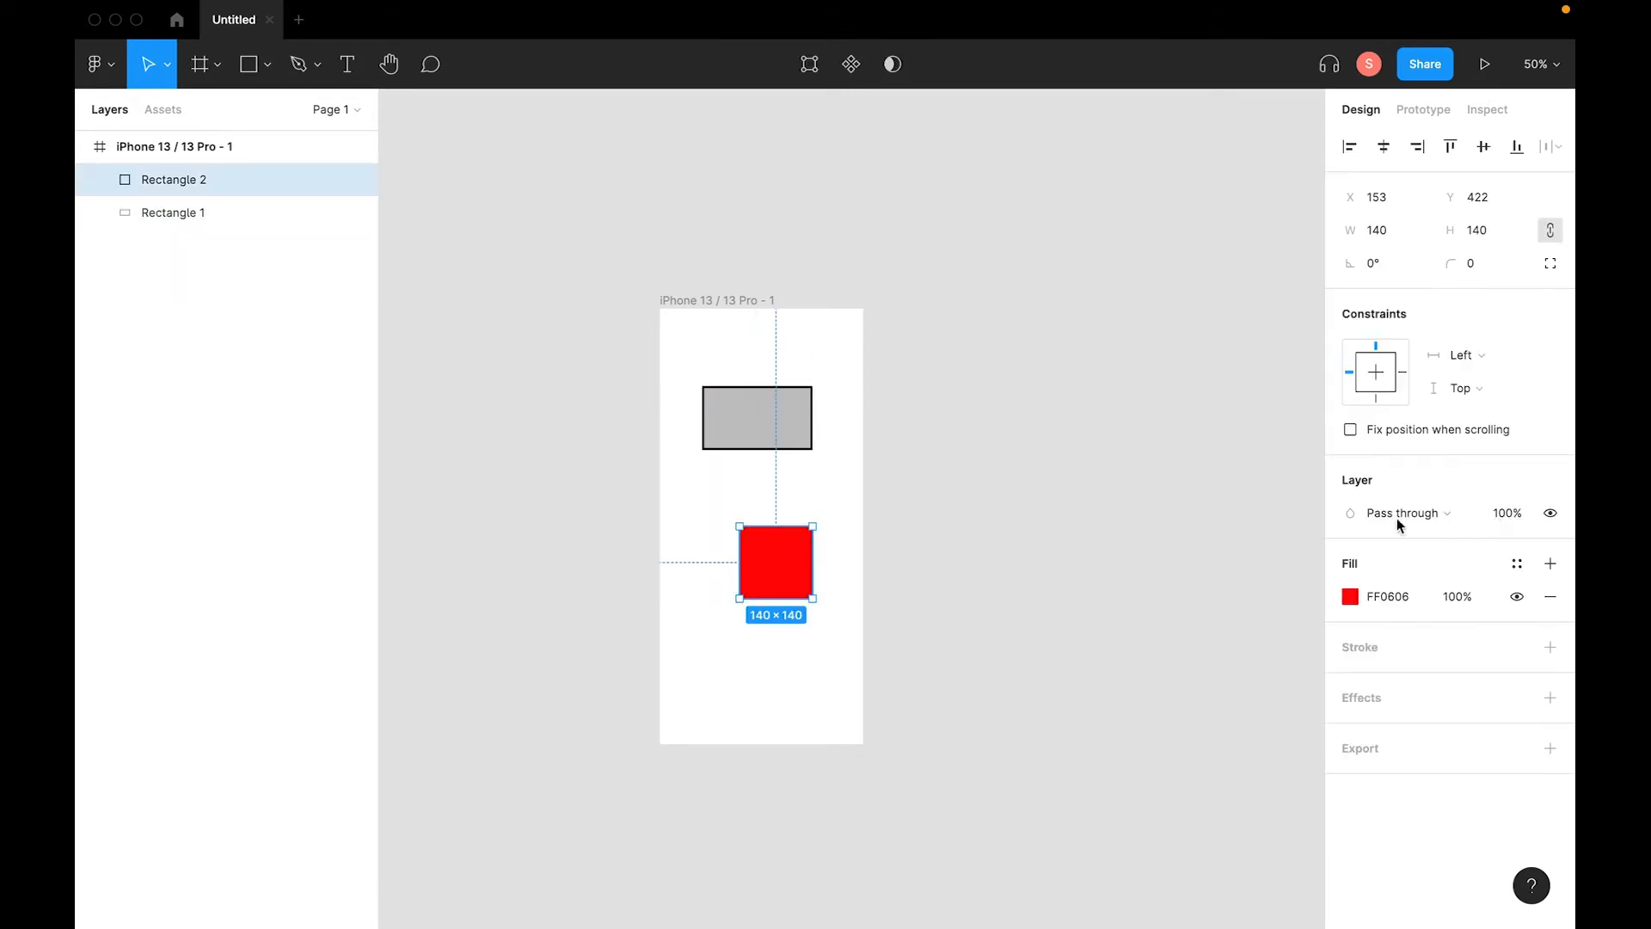
pyautogui.click(1451, 520)
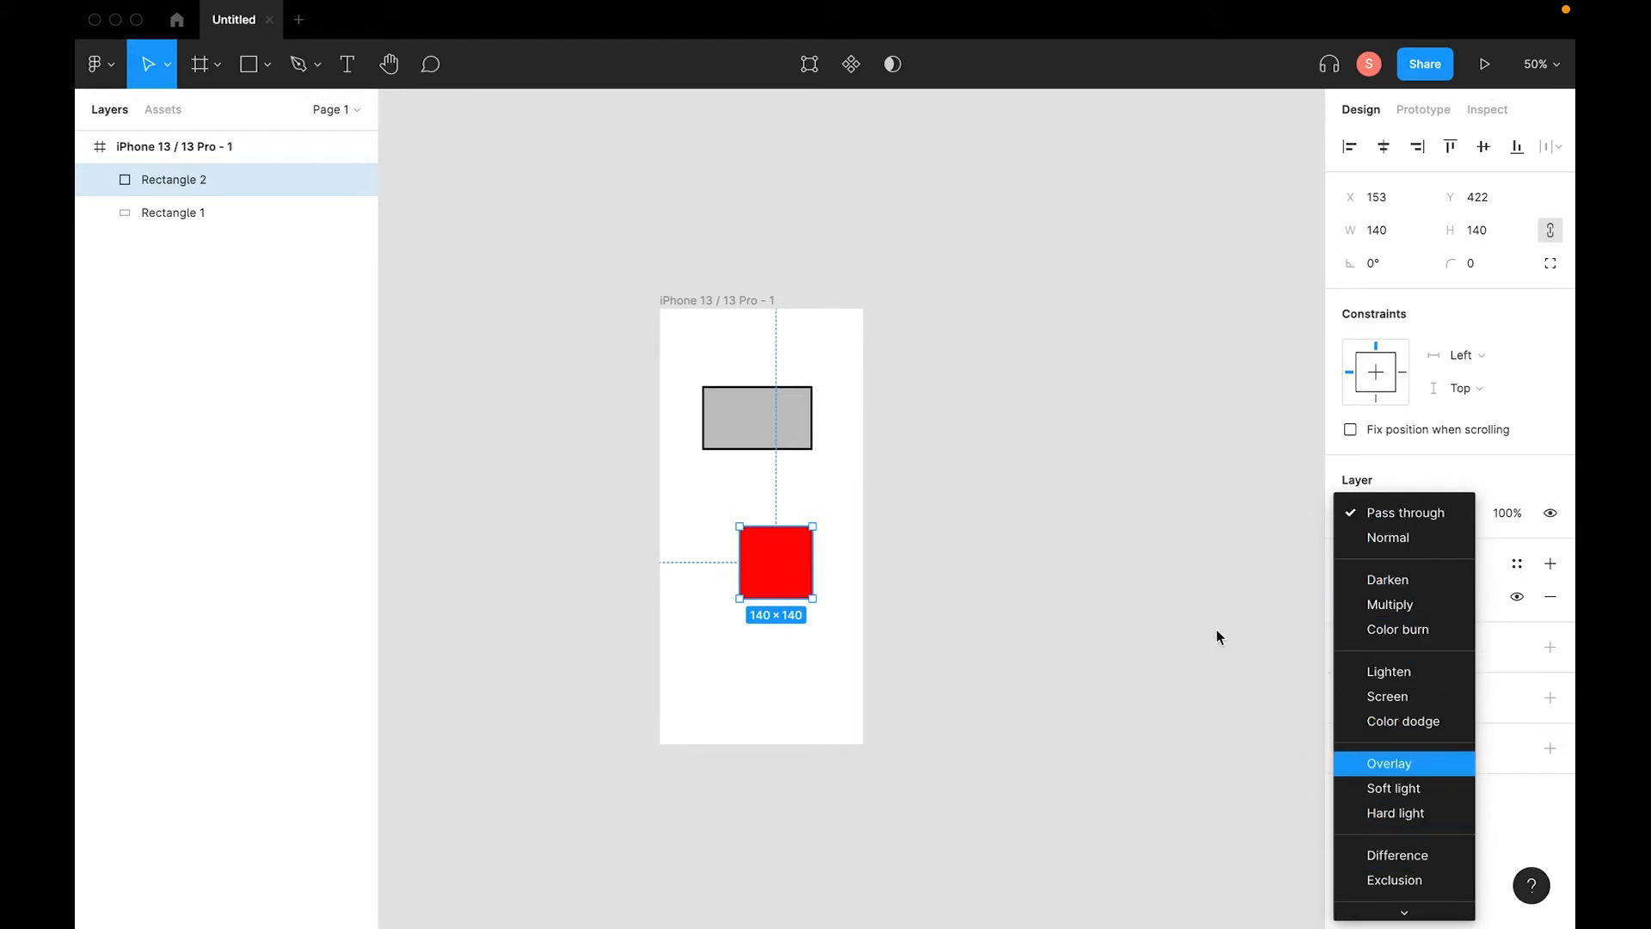
pyautogui.click(1032, 575)
# Duplicate the red square over the lower part of the gray rectangle and set the copy's blend mode to Screen.
pyautogui.keyDown('alt'); pyautogui.moveTo(776, 572); pyautogui.dragTo(760, 455); pyautogui.keyUp('alt')
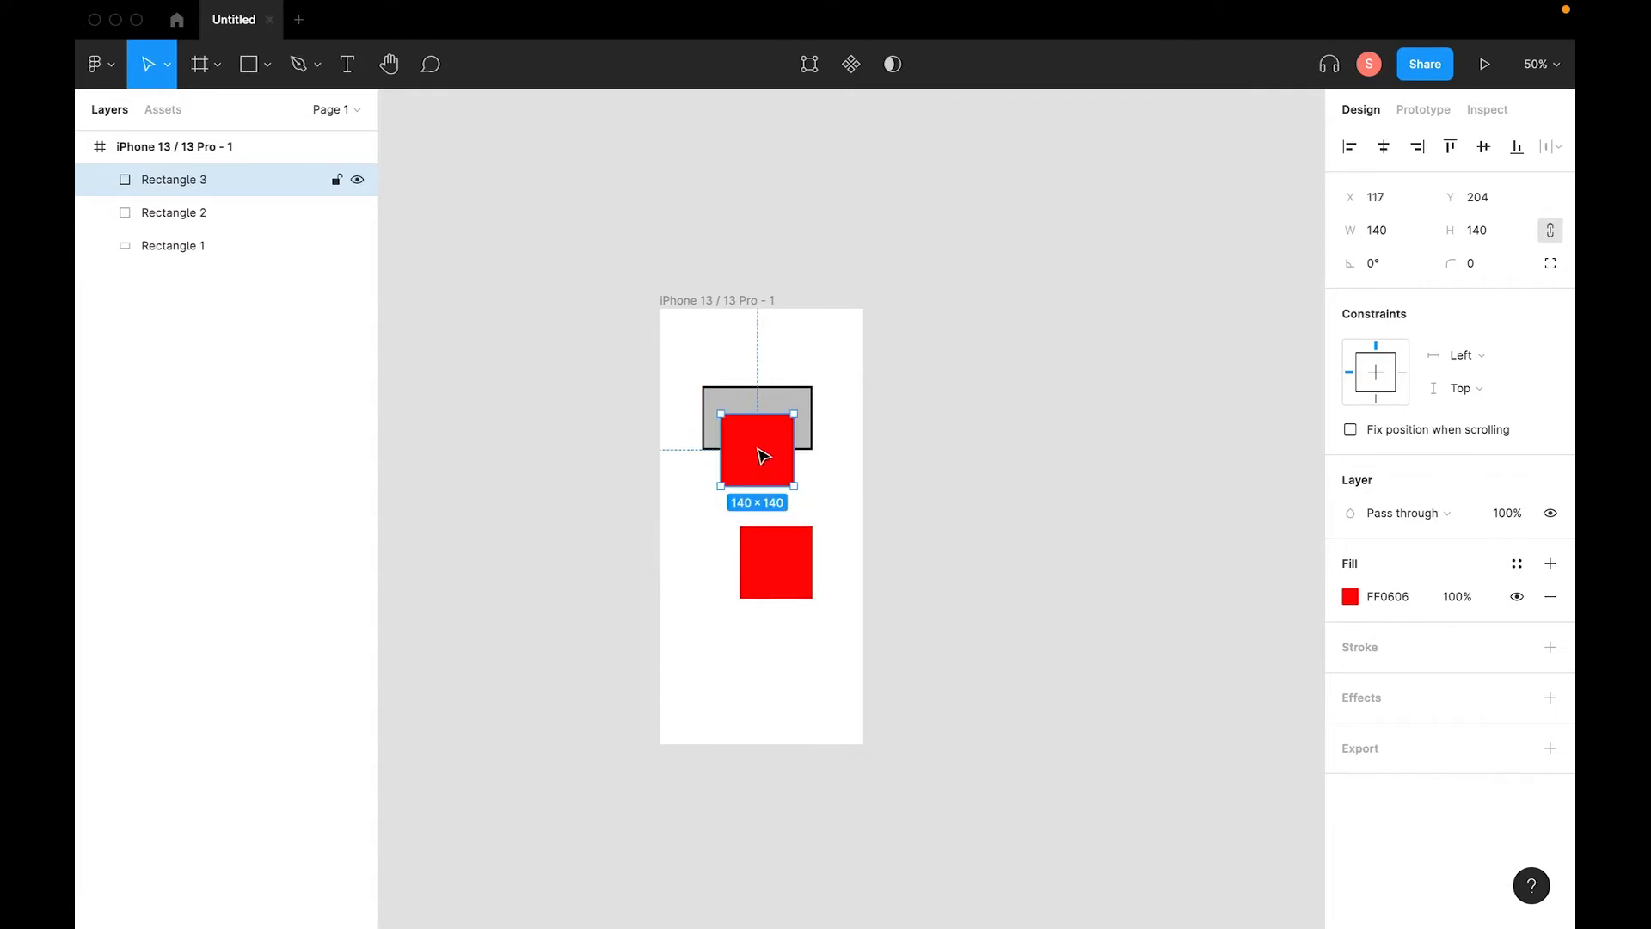
pyautogui.click(1453, 512)
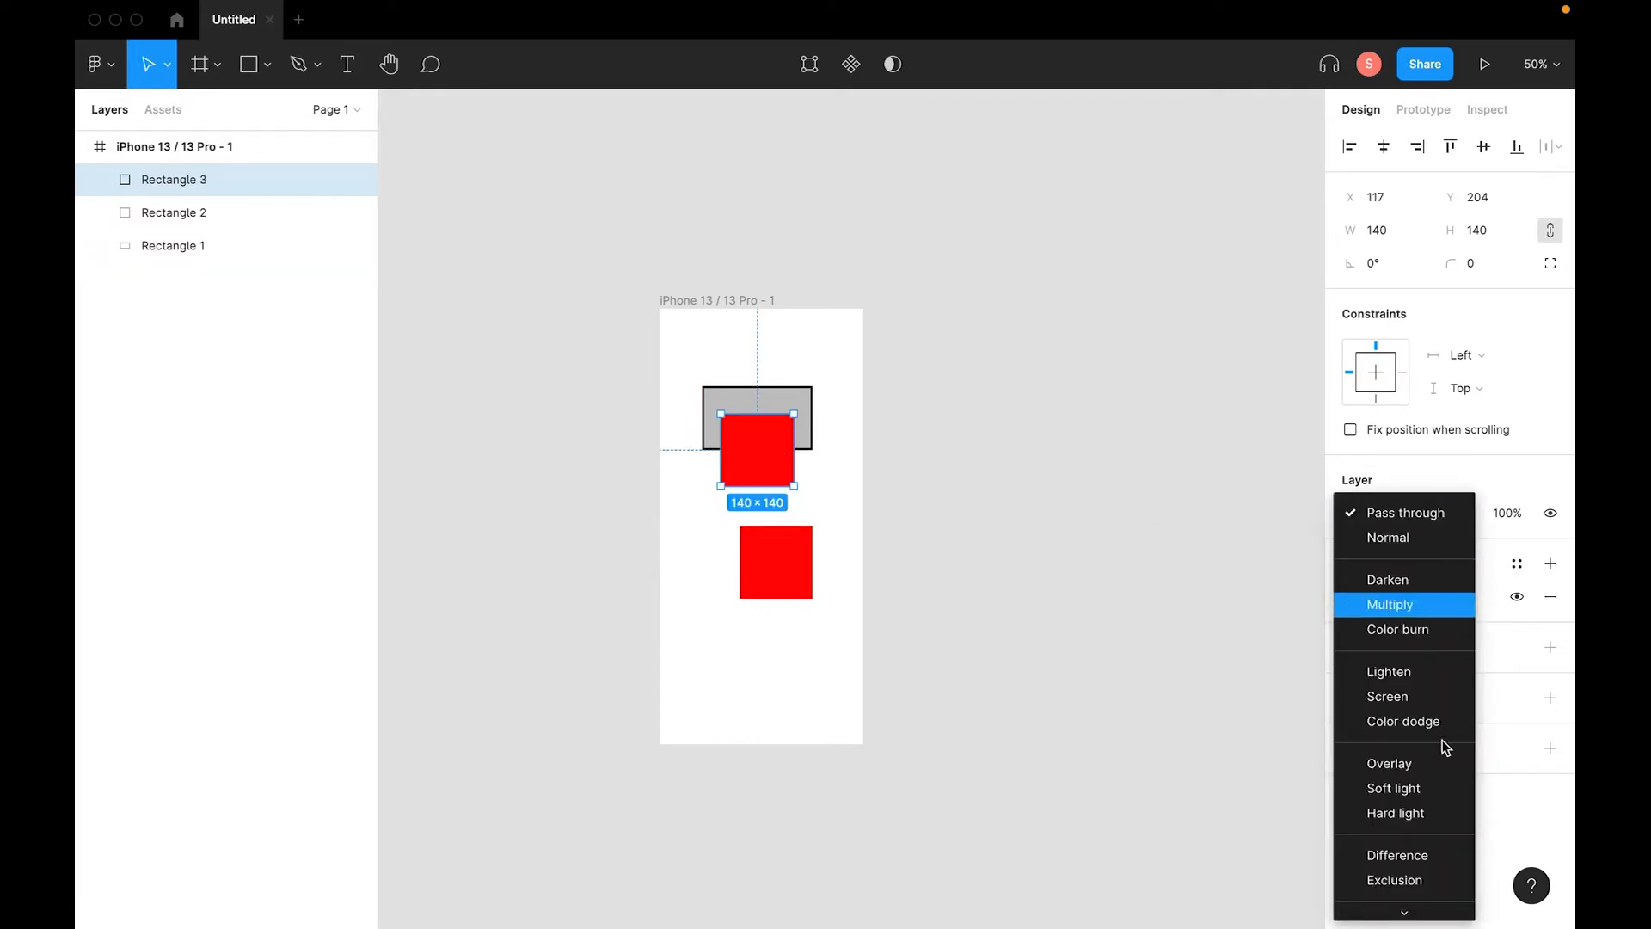
pyautogui.click(1423, 695)
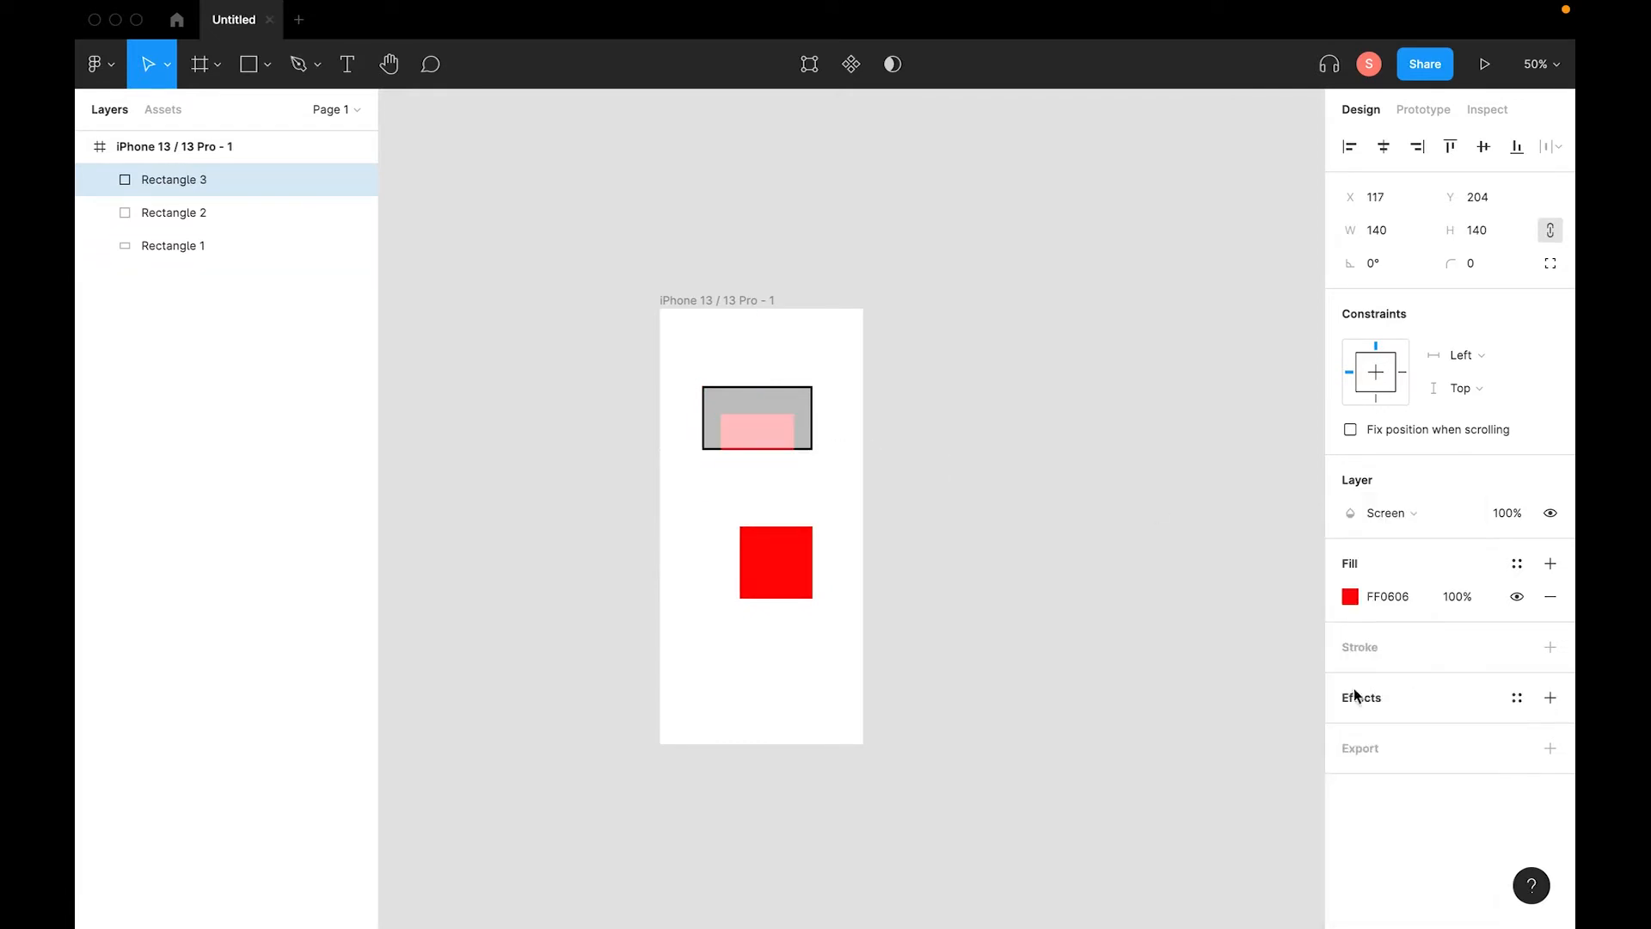
pyautogui.click(892, 514)
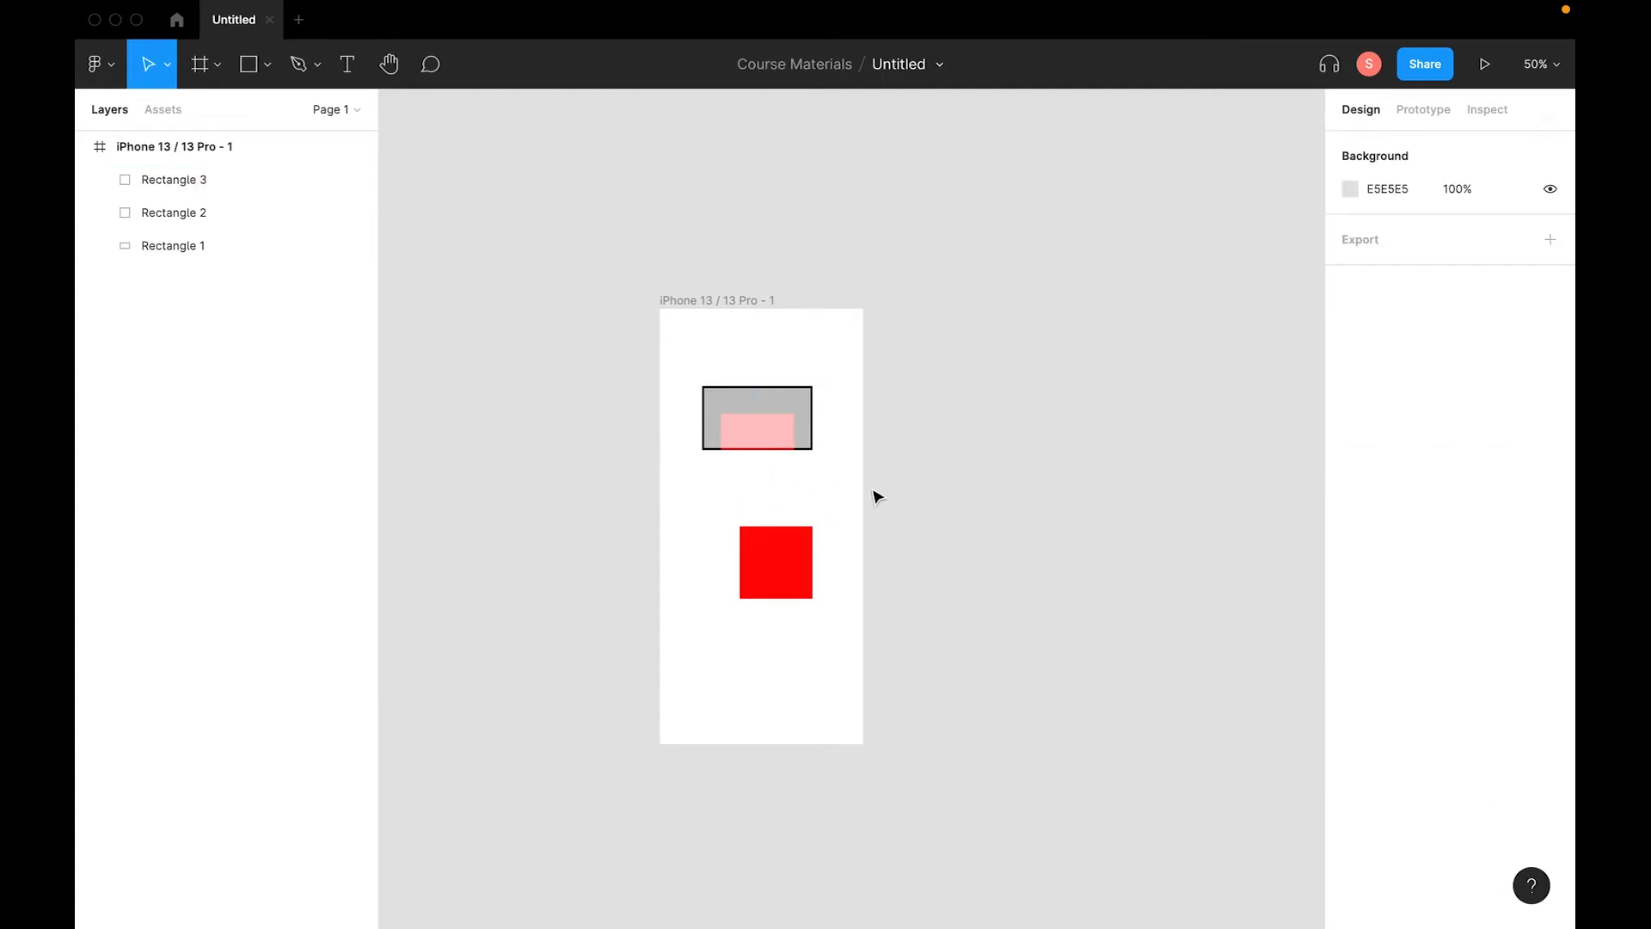
# Inspect up close how the Screen-blended square overlaps the gray rectangle.
pyautogui.press('super+equal')
pyautogui.press('space')
pyautogui.moveTo(728, 460); pyautogui.dragTo(872, 487)
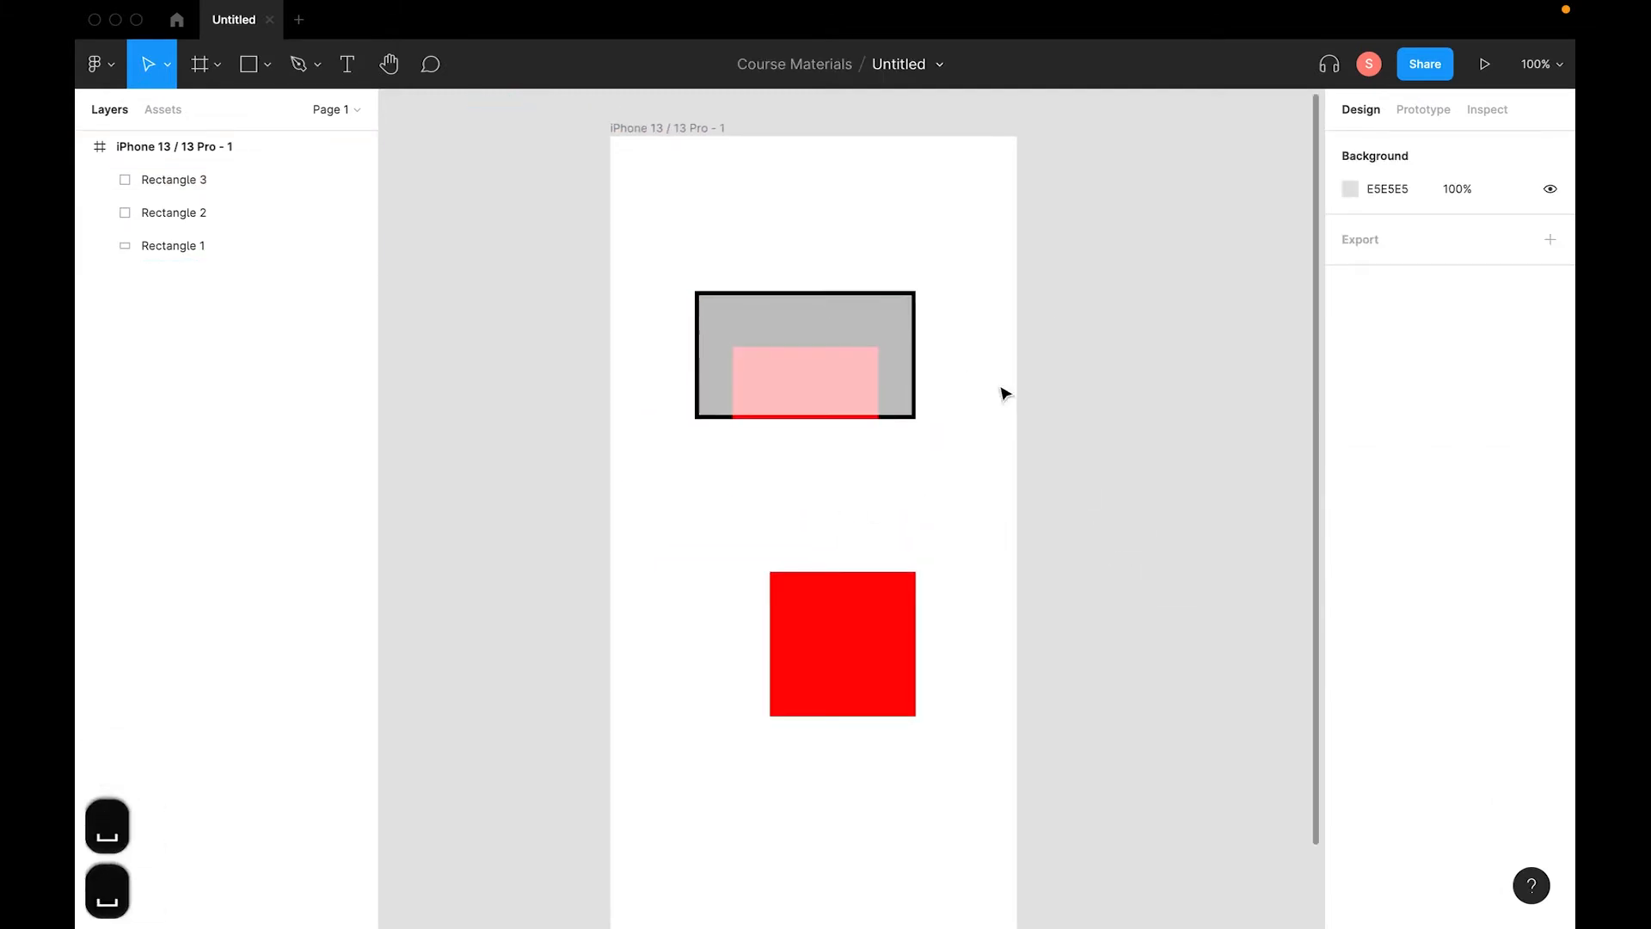
pyautogui.click(819, 352)
pyautogui.click(838, 368)
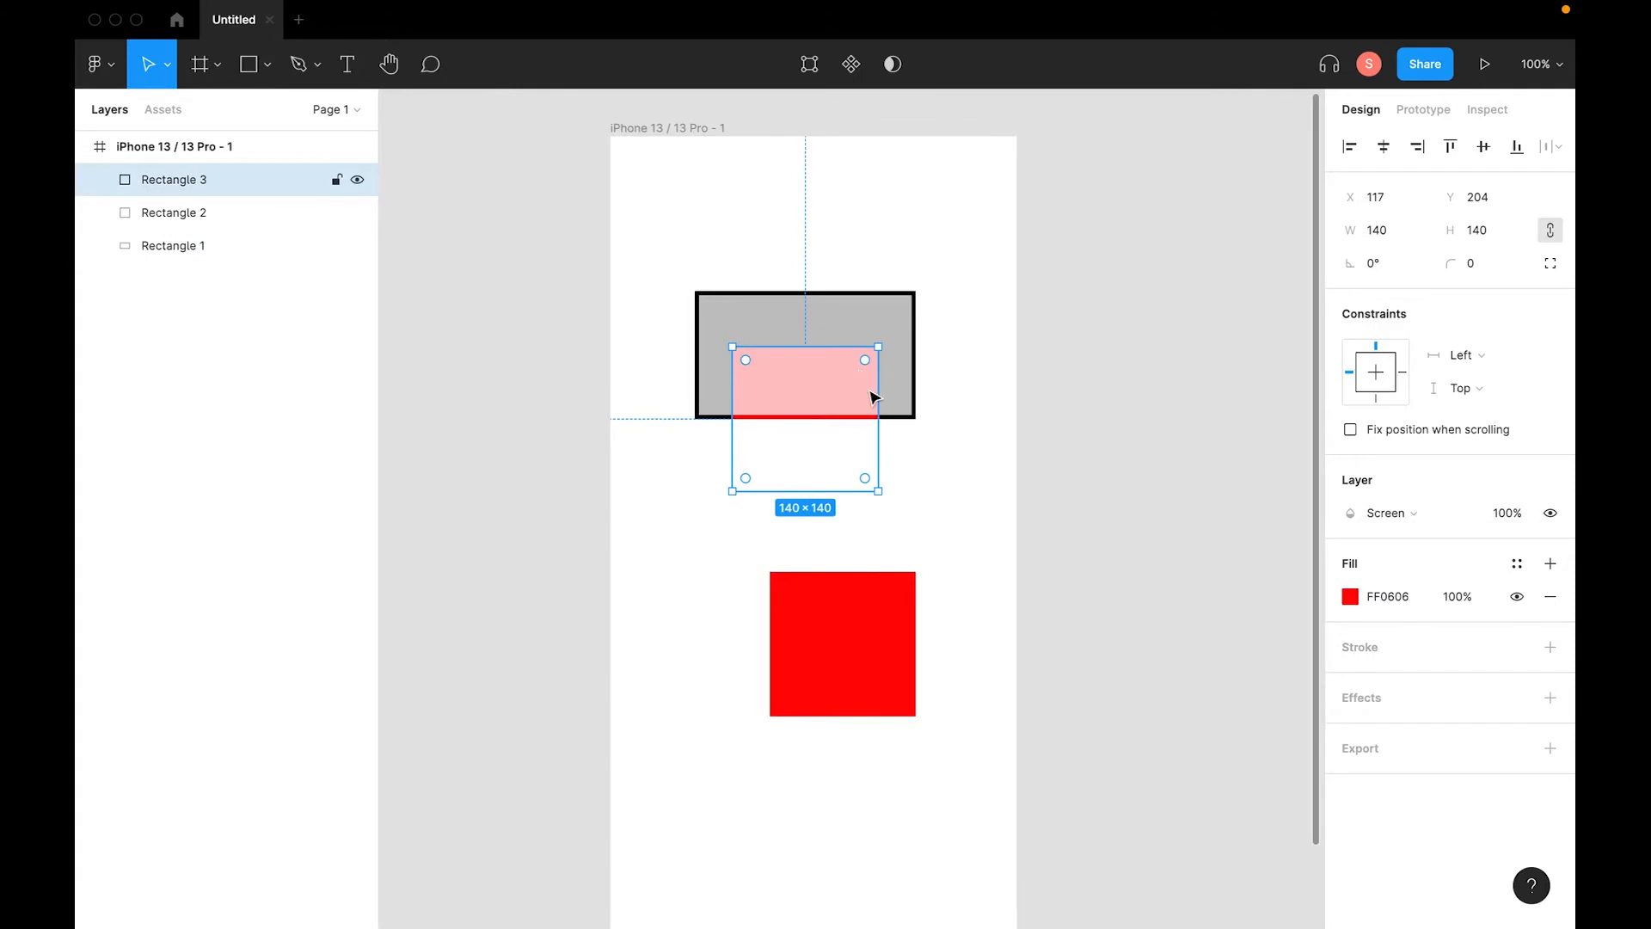
pyautogui.click(995, 342)
# Round the corners of the lower red square with a corner radius of 10.
pyautogui.click(883, 651)
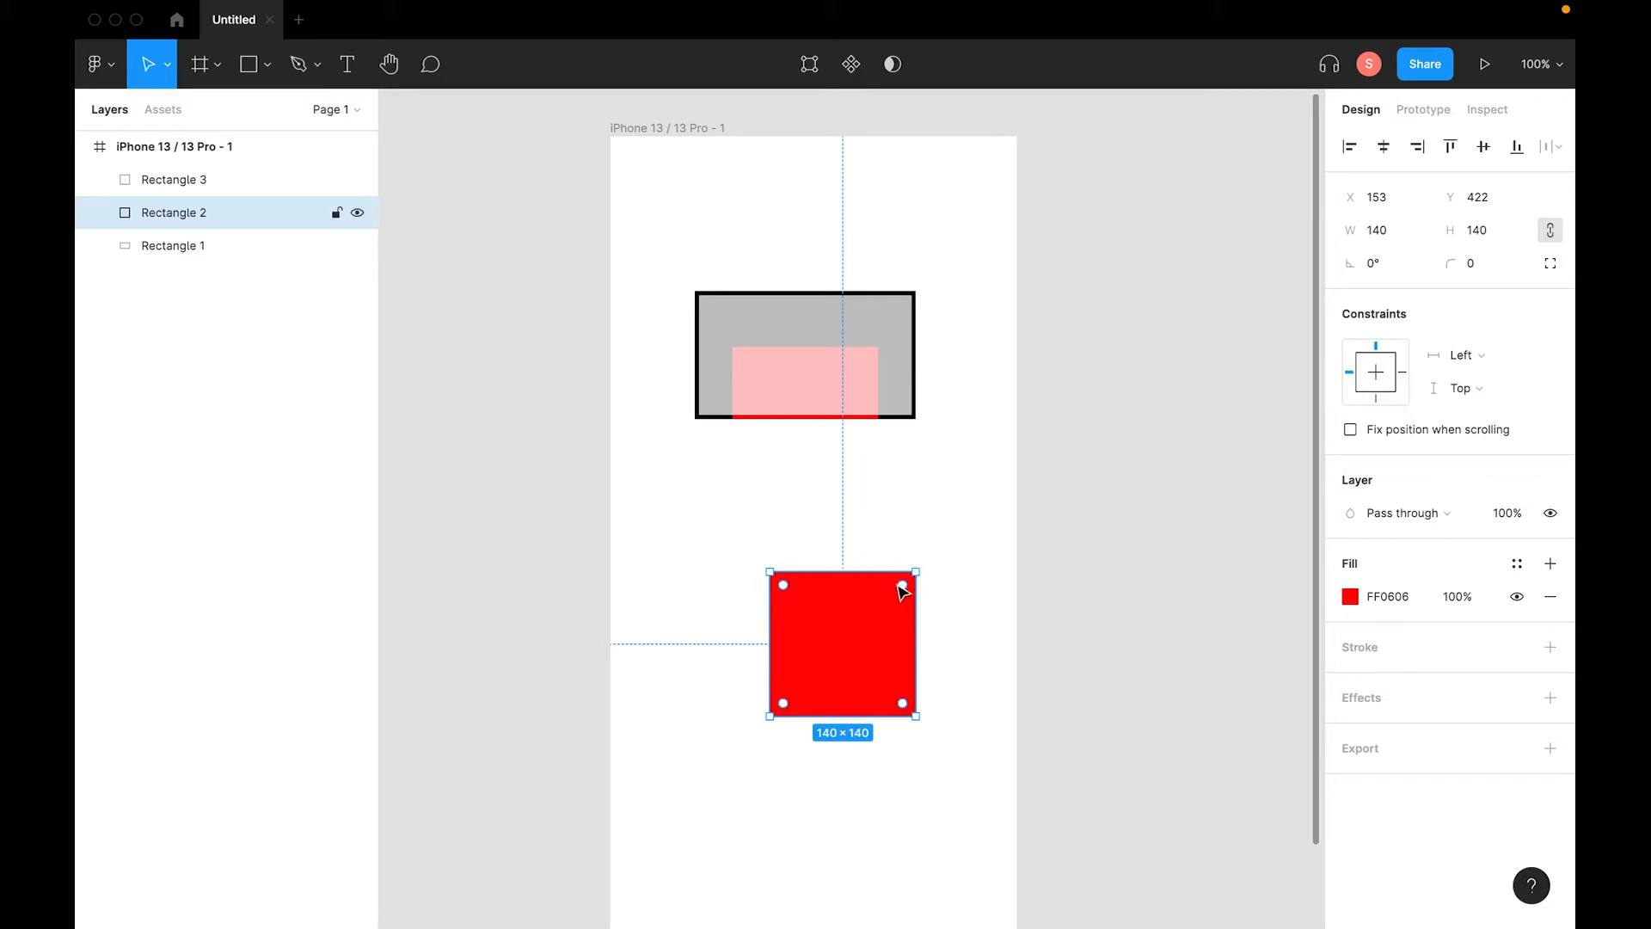
pyautogui.moveTo(905, 585)
pyautogui.mouseDown()
pyautogui.moveTo(881, 610)
pyautogui.moveTo(894, 605)
pyautogui.mouseUp()
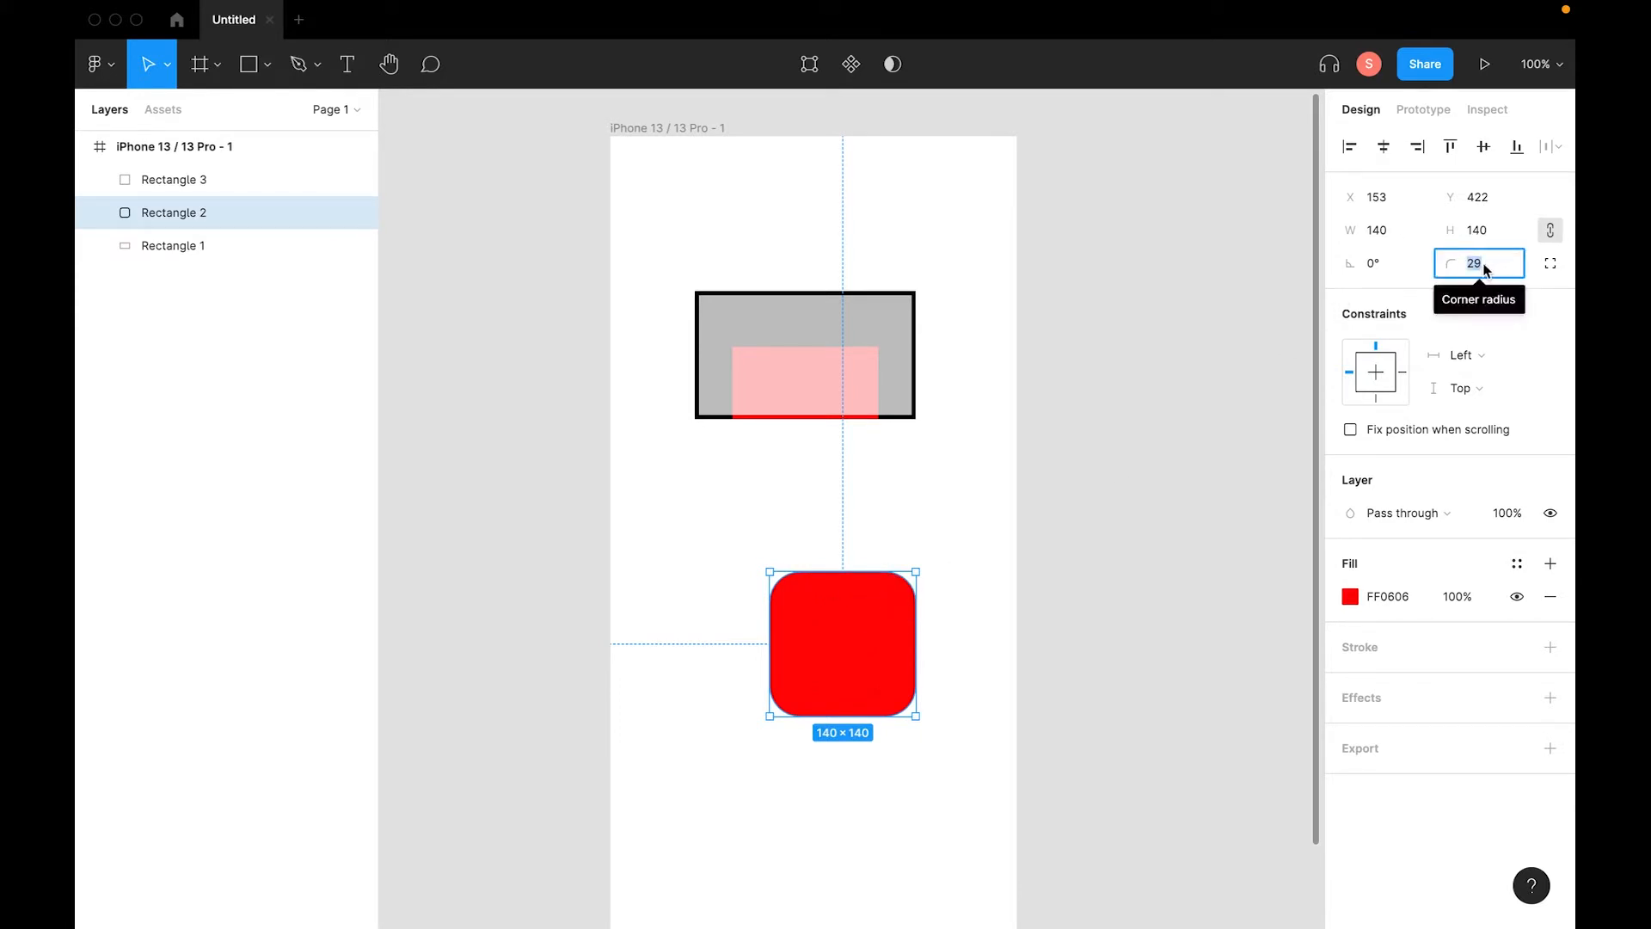
pyautogui.write('10')
pyautogui.press('Return')
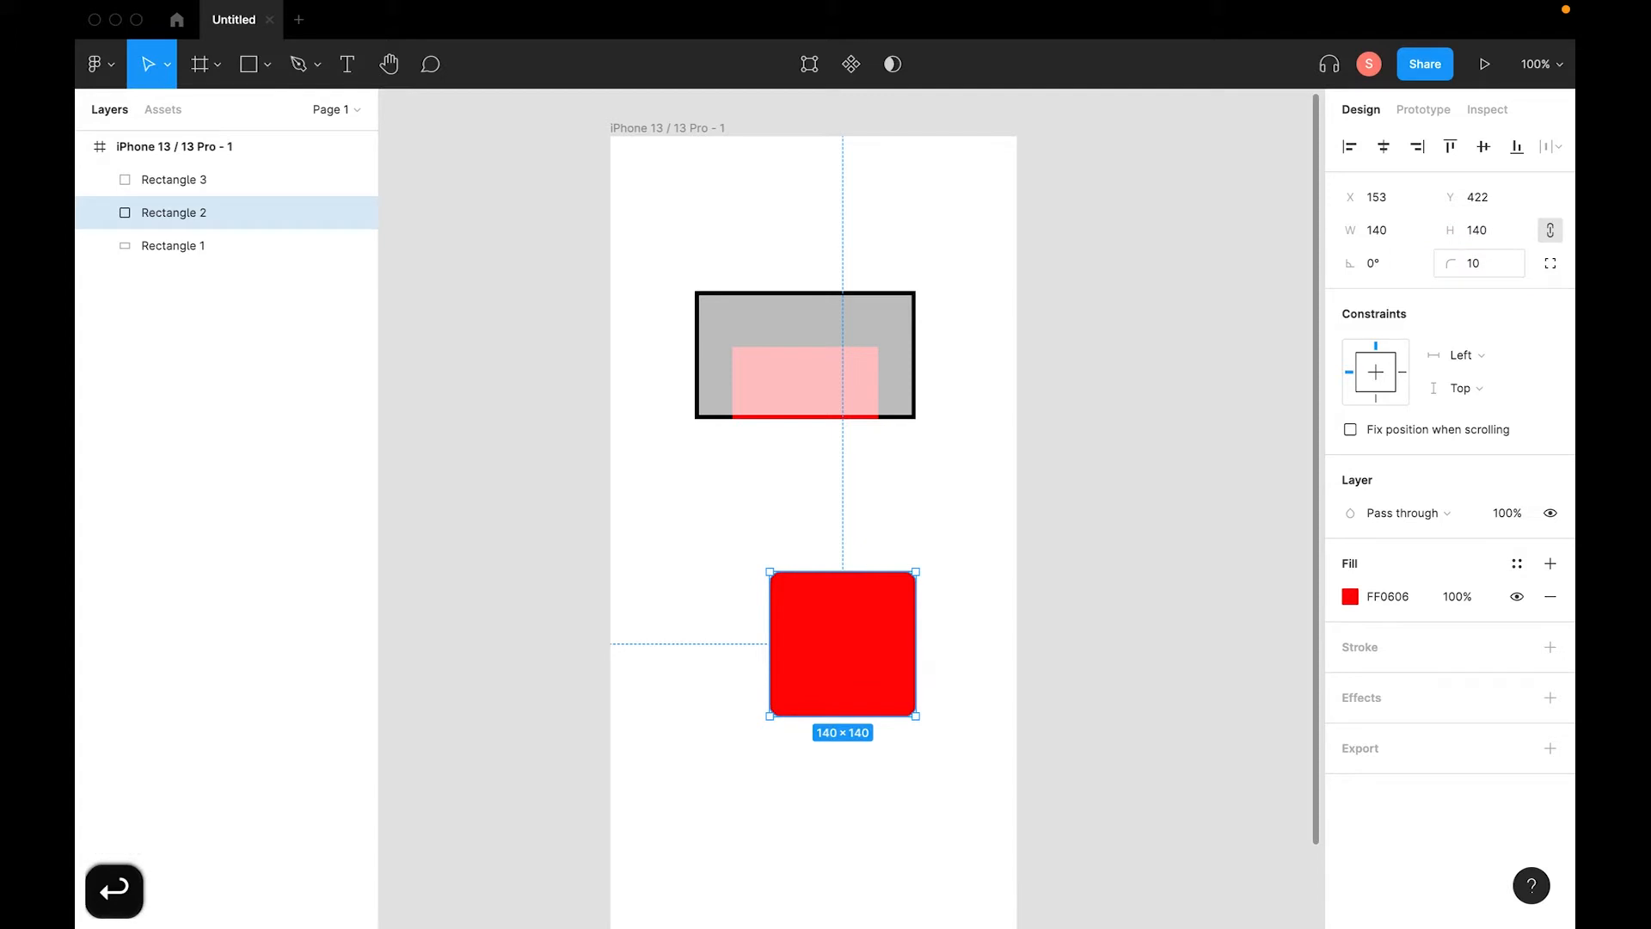
pyautogui.click(1048, 598)
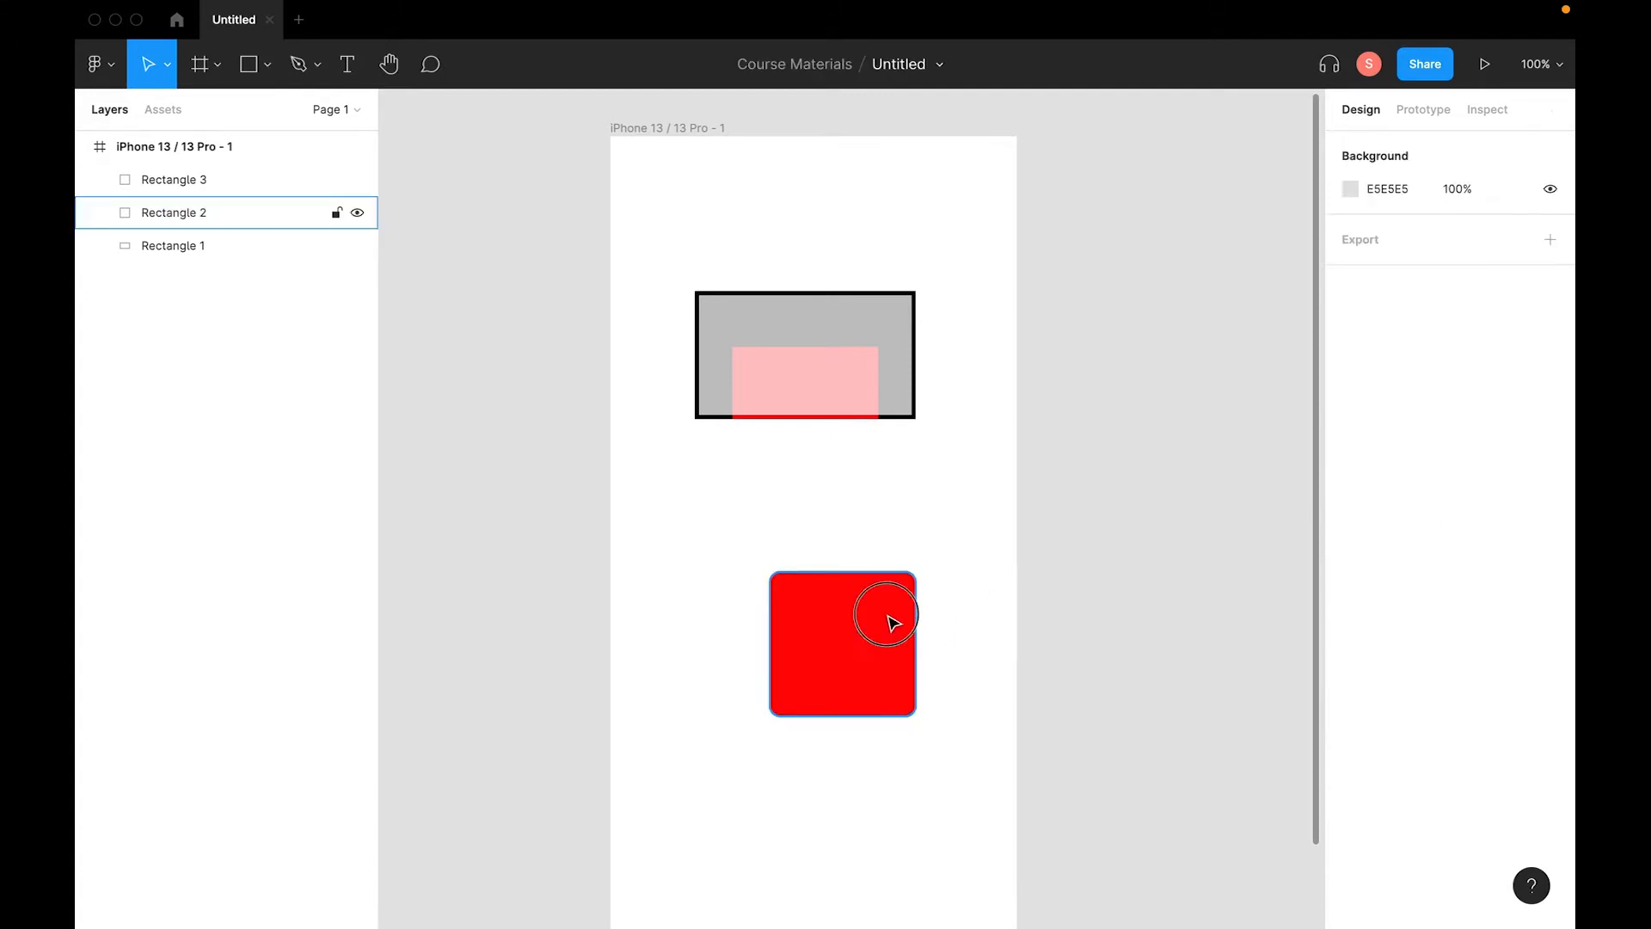
# Compare the design properties of the rounded red square, the iPhone frame and the outlined gray rectangle.
pyautogui.click(848, 693)
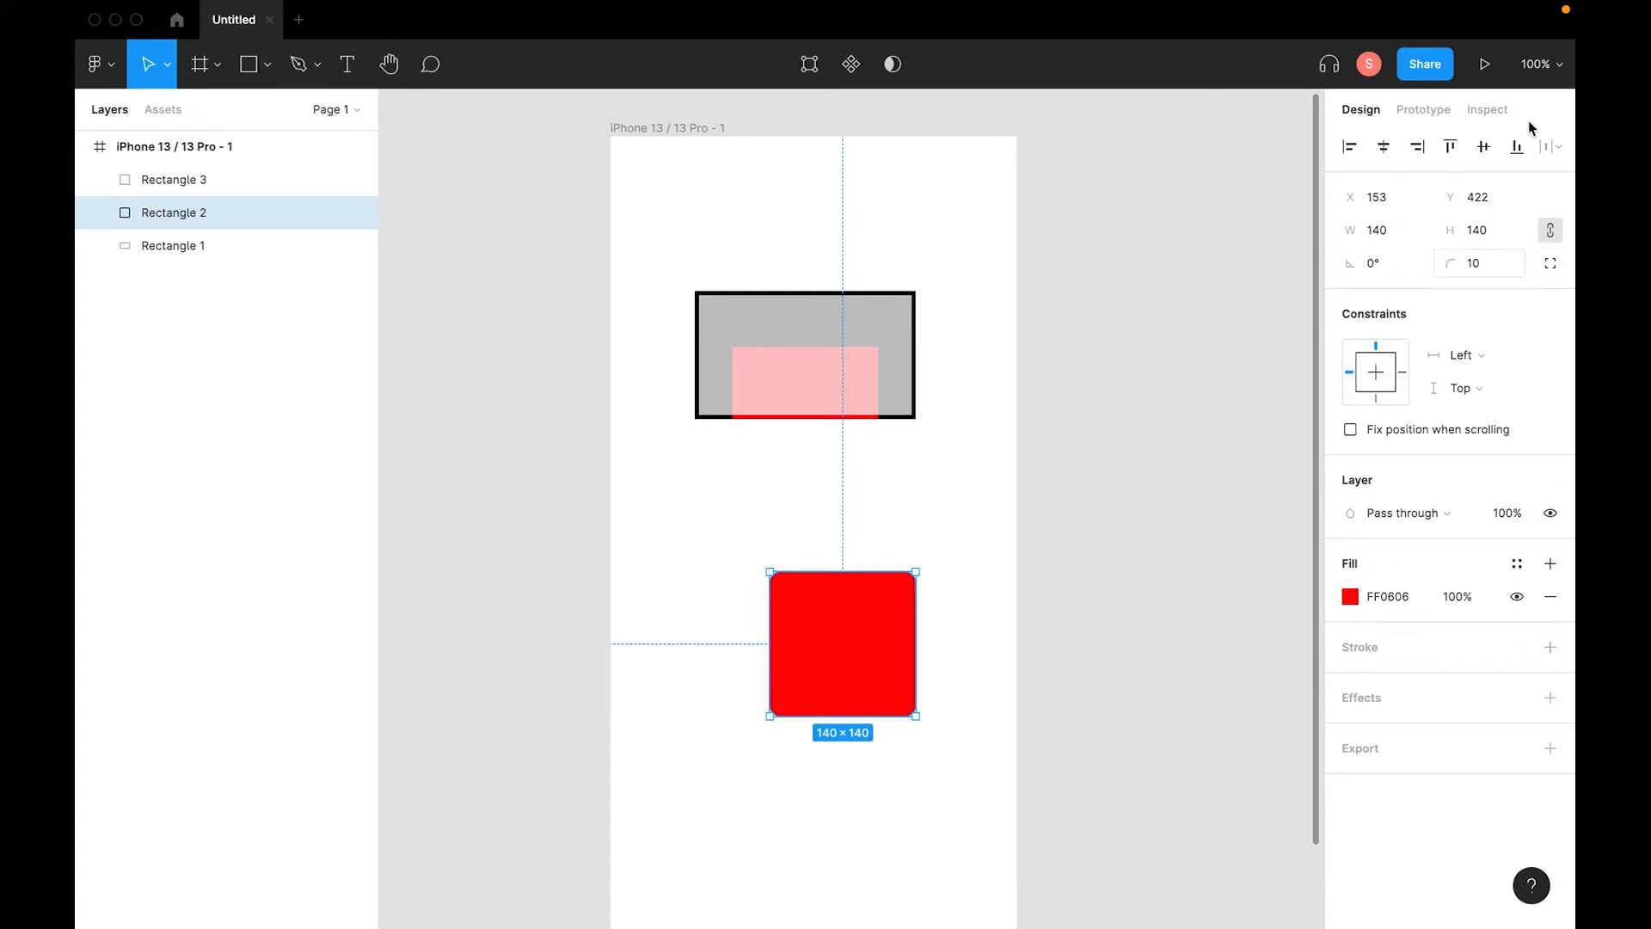
pyautogui.click(1104, 556)
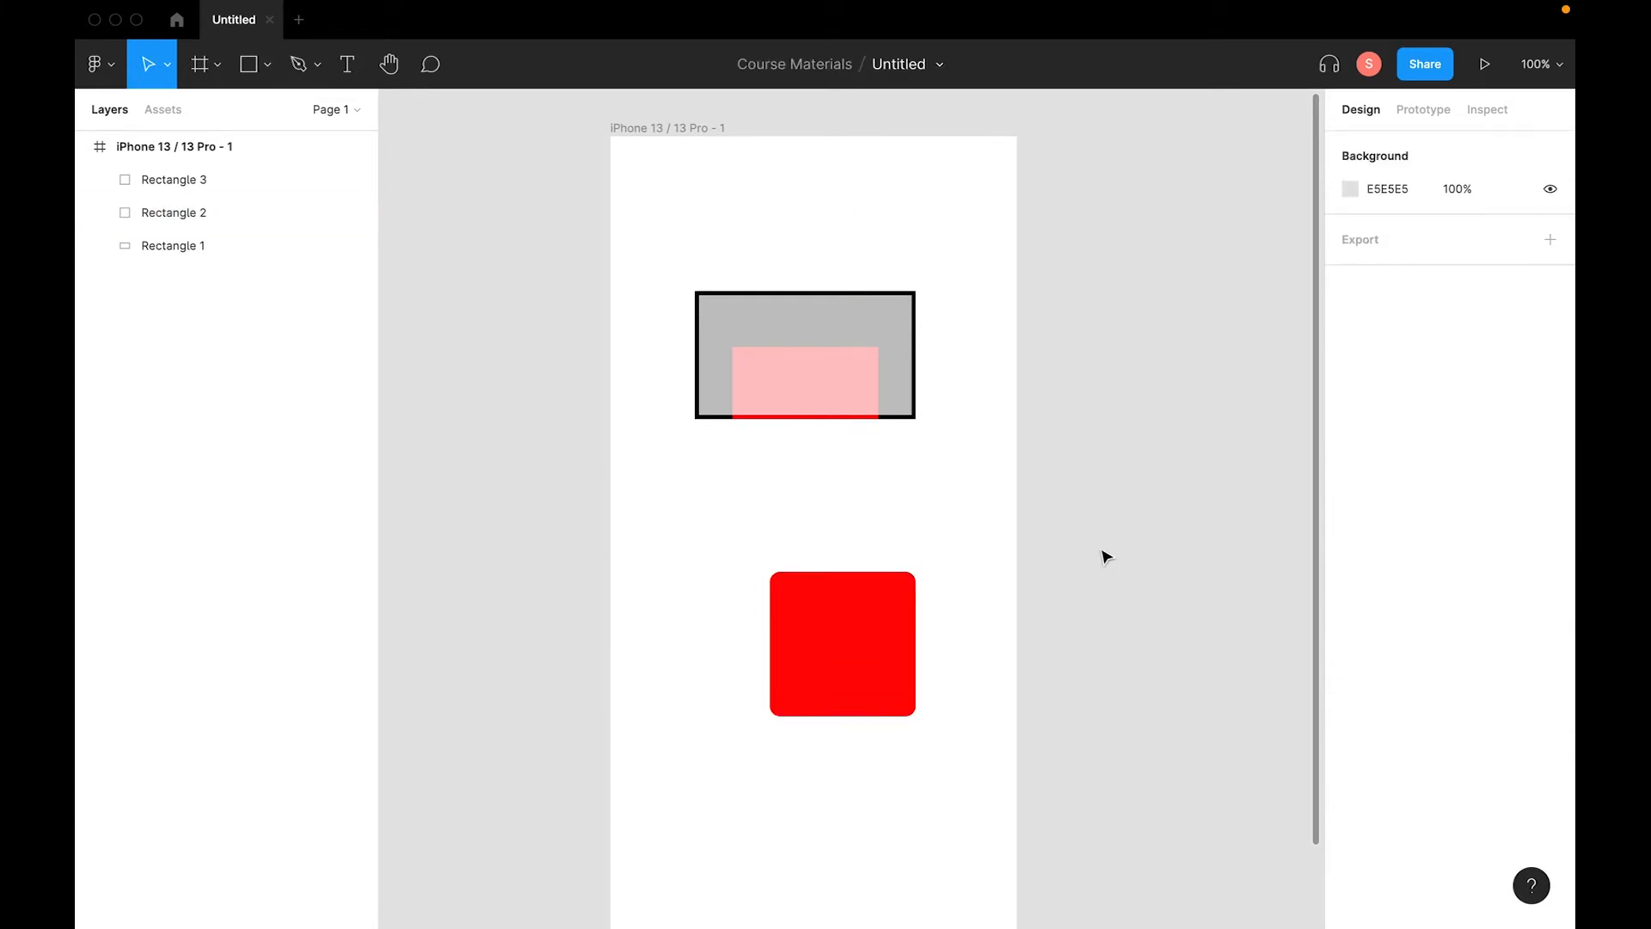
pyautogui.click(688, 161)
pyautogui.click(659, 128)
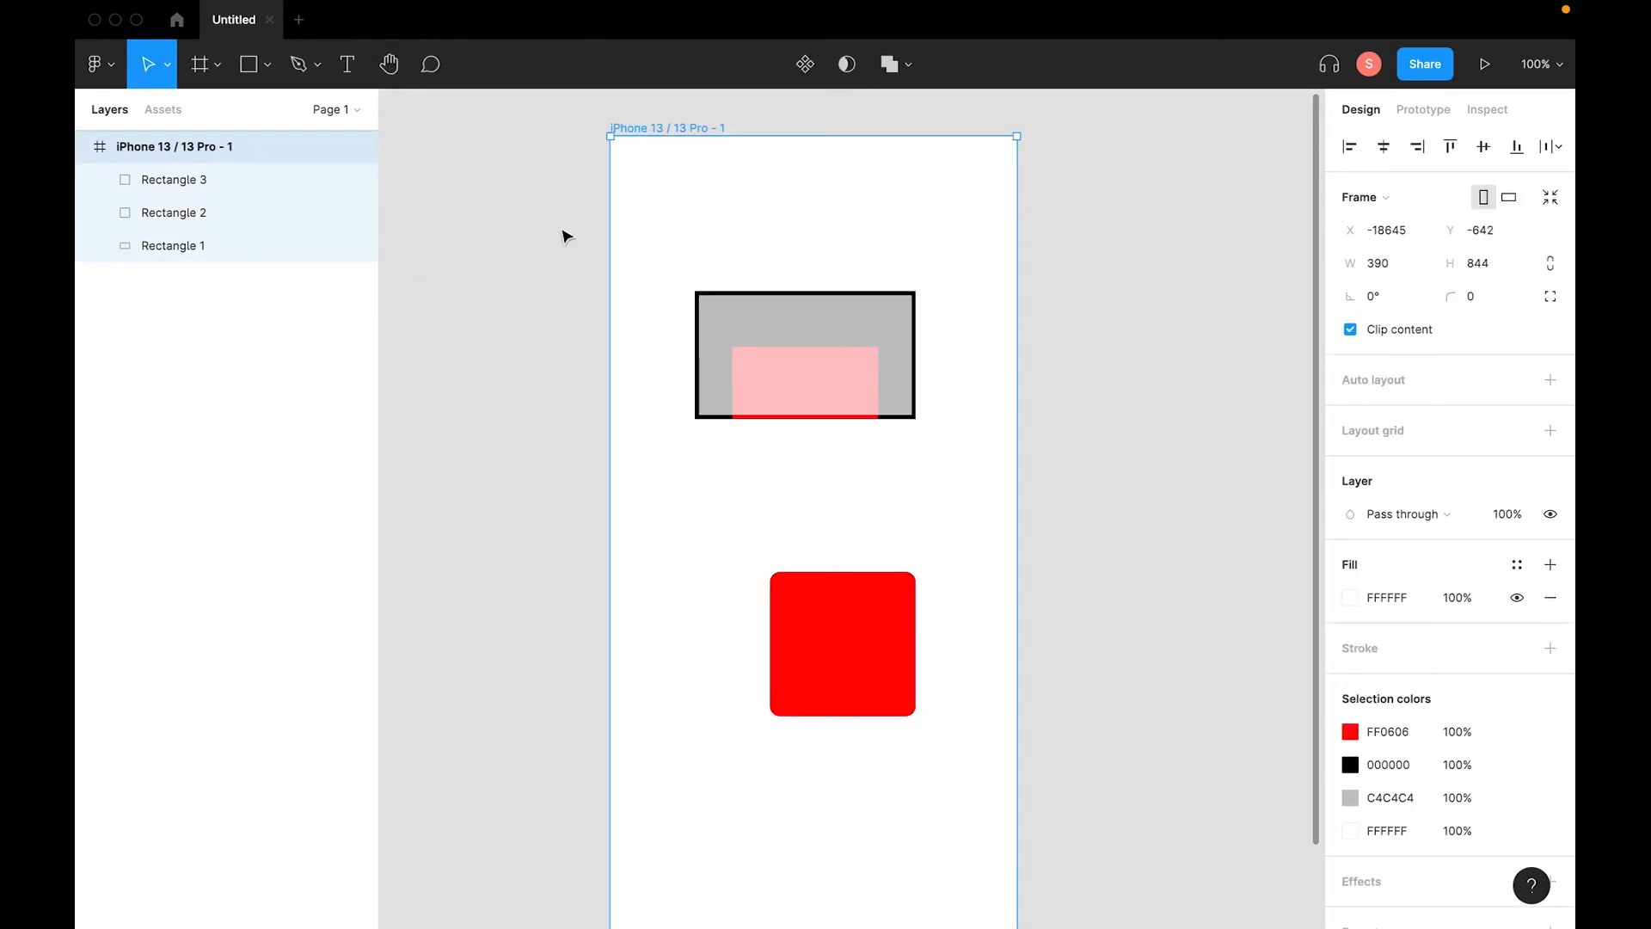
pyautogui.click(542, 291)
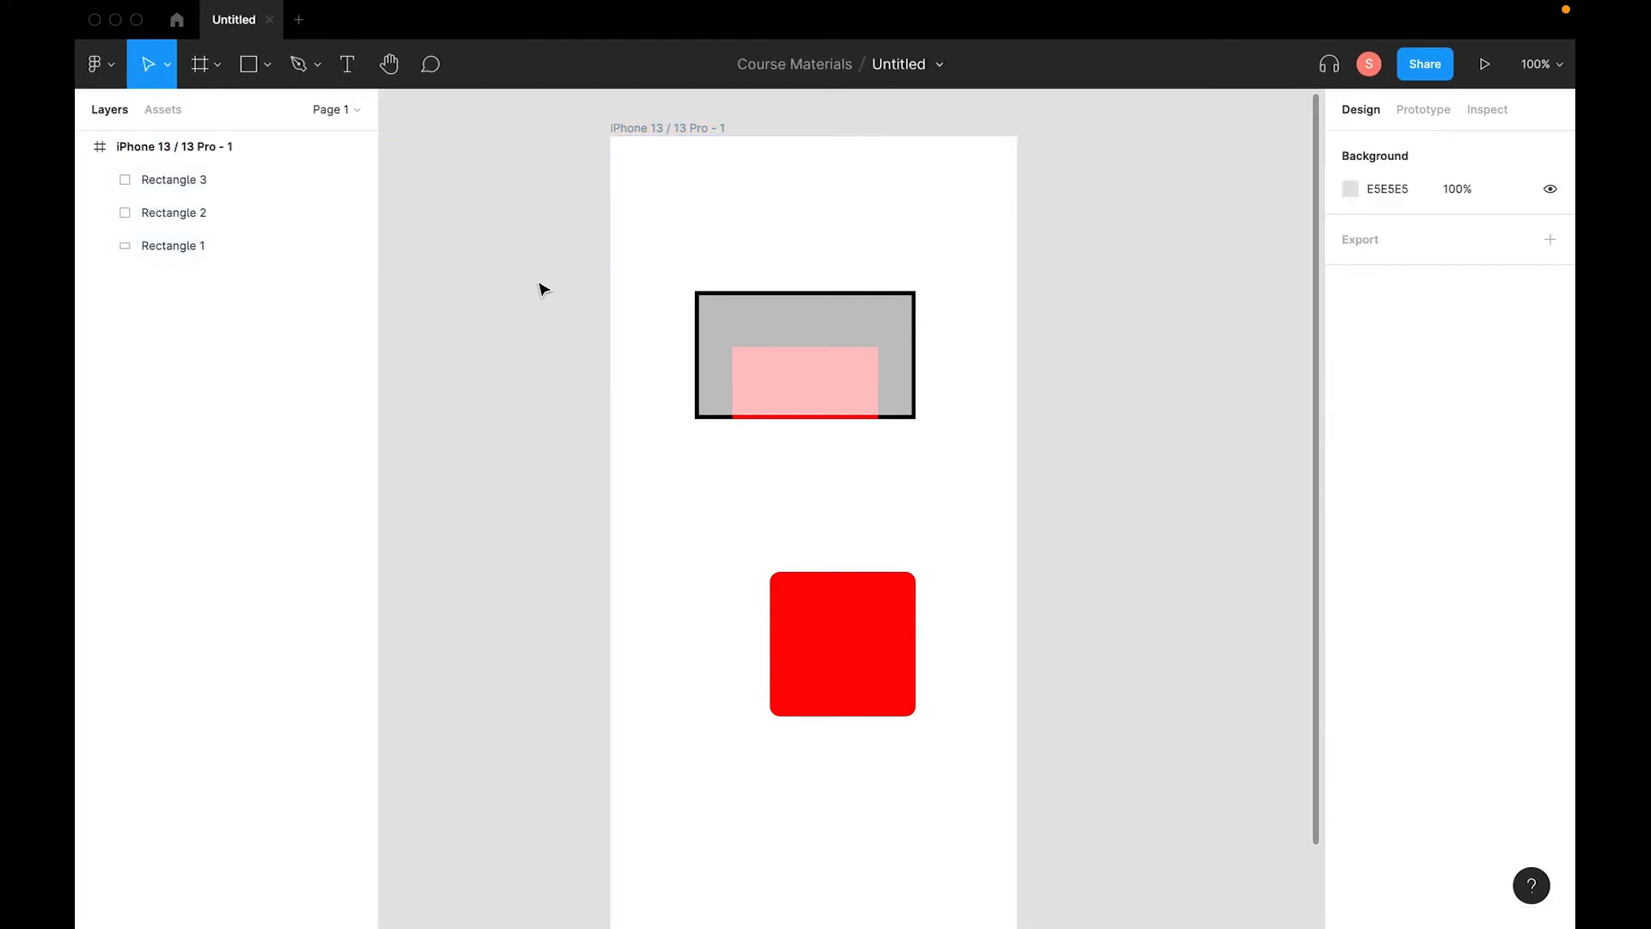
pyautogui.click(888, 350)
pyautogui.click(699, 222)
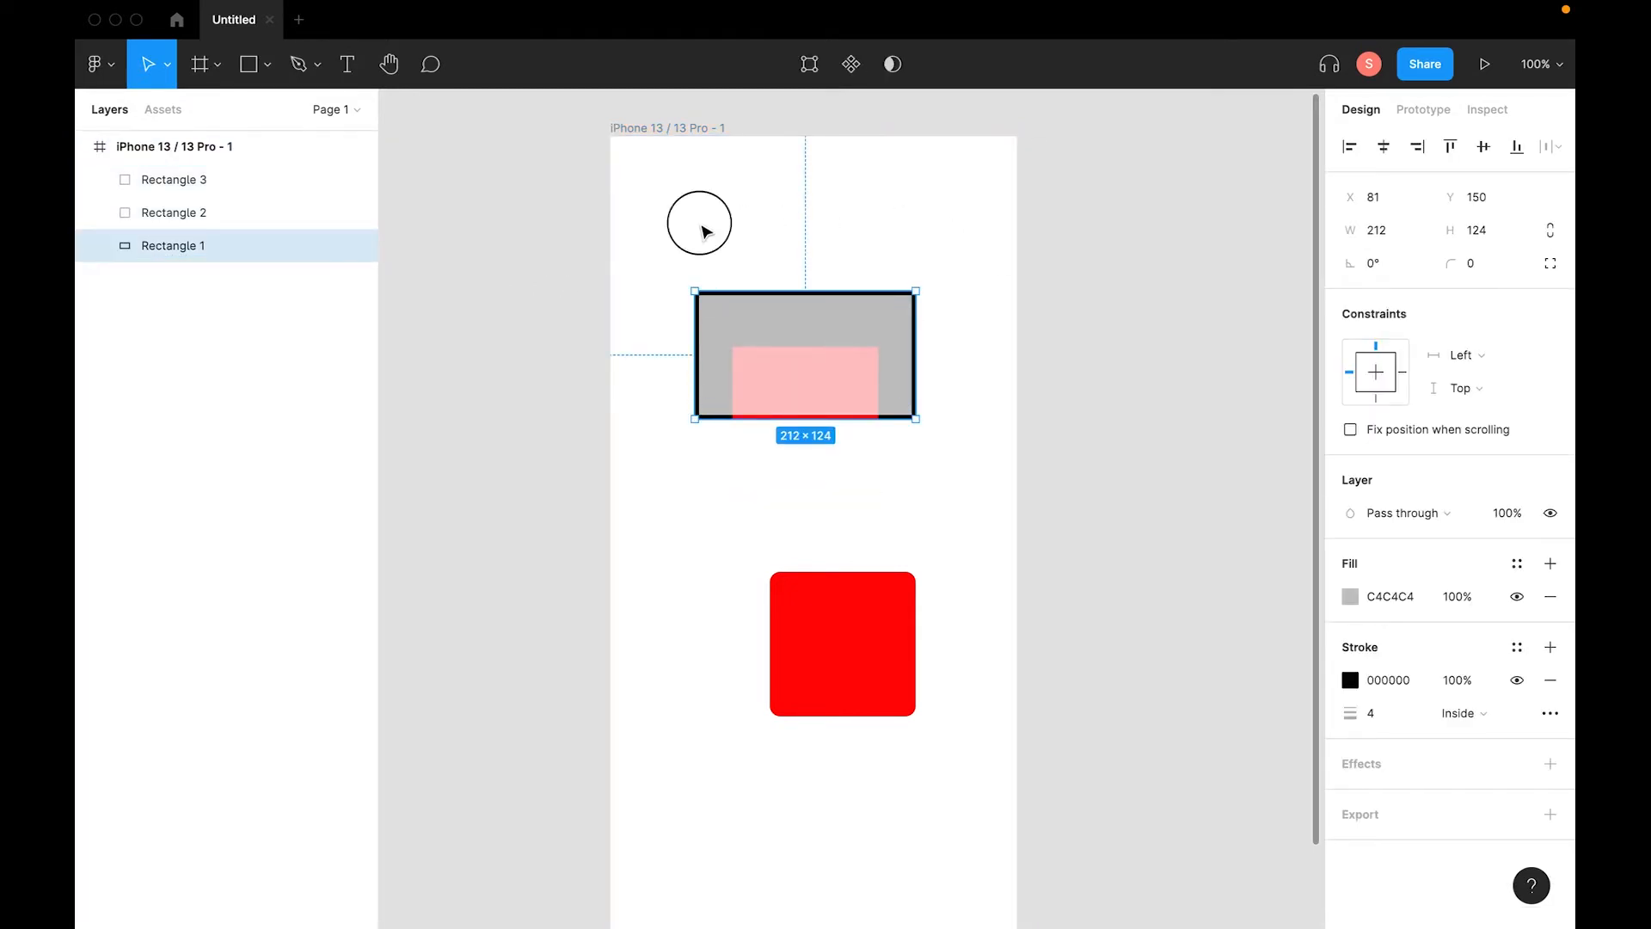
# Add a layout grid to the iPhone frame and change its type to Columns.
pyautogui.click(704, 134)
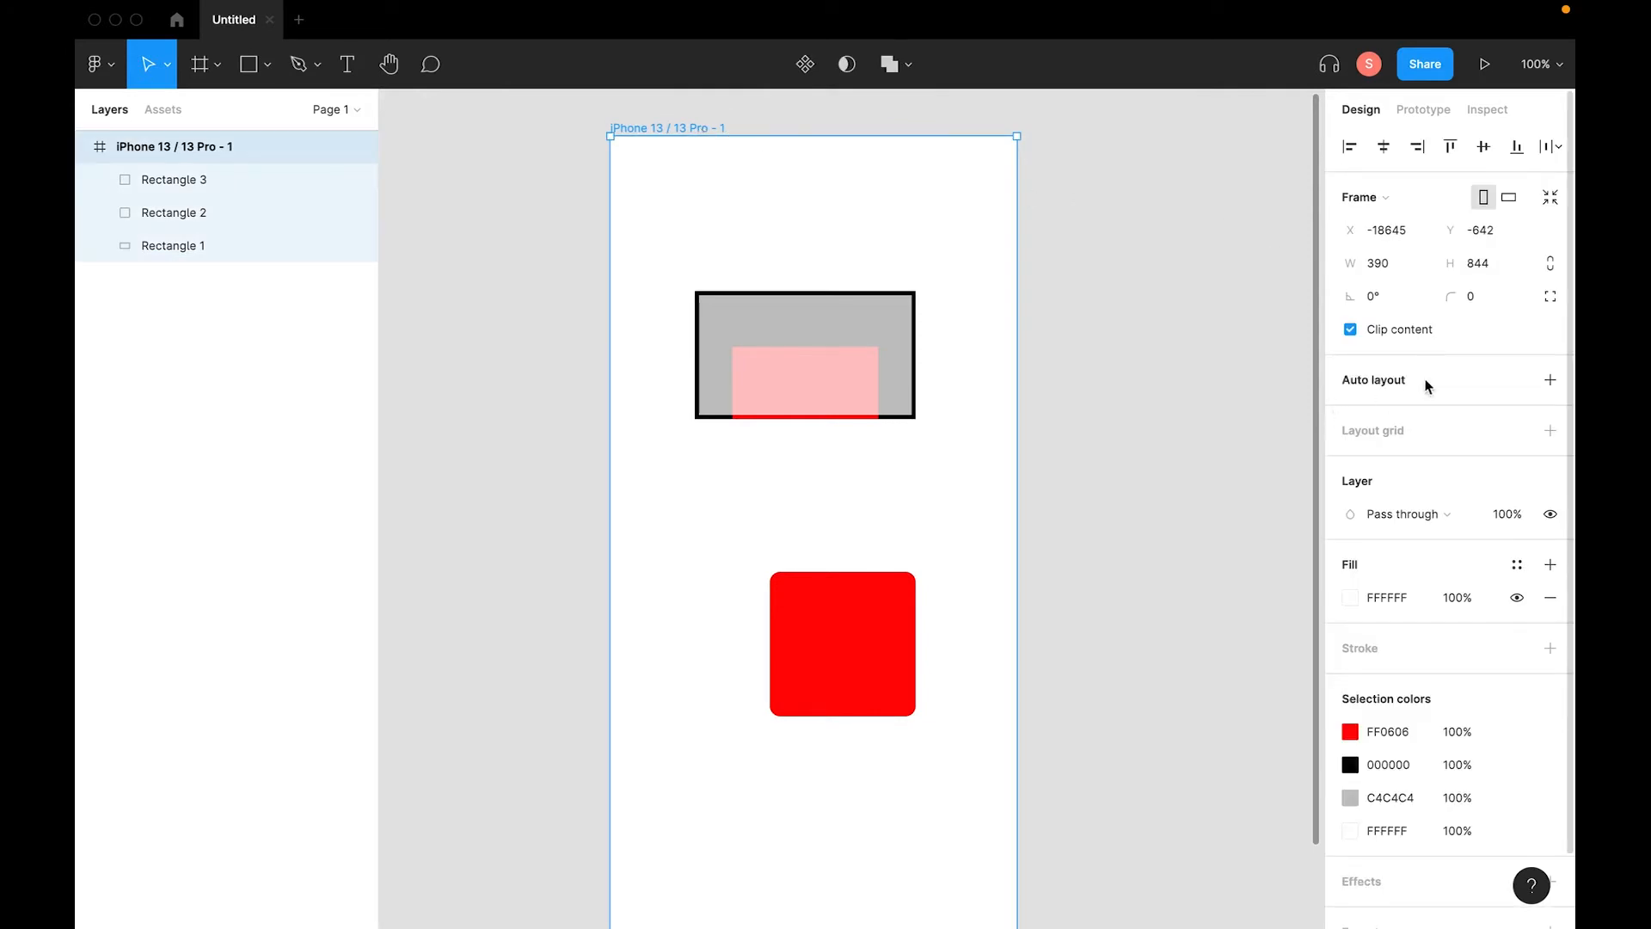
pyautogui.click(1550, 431)
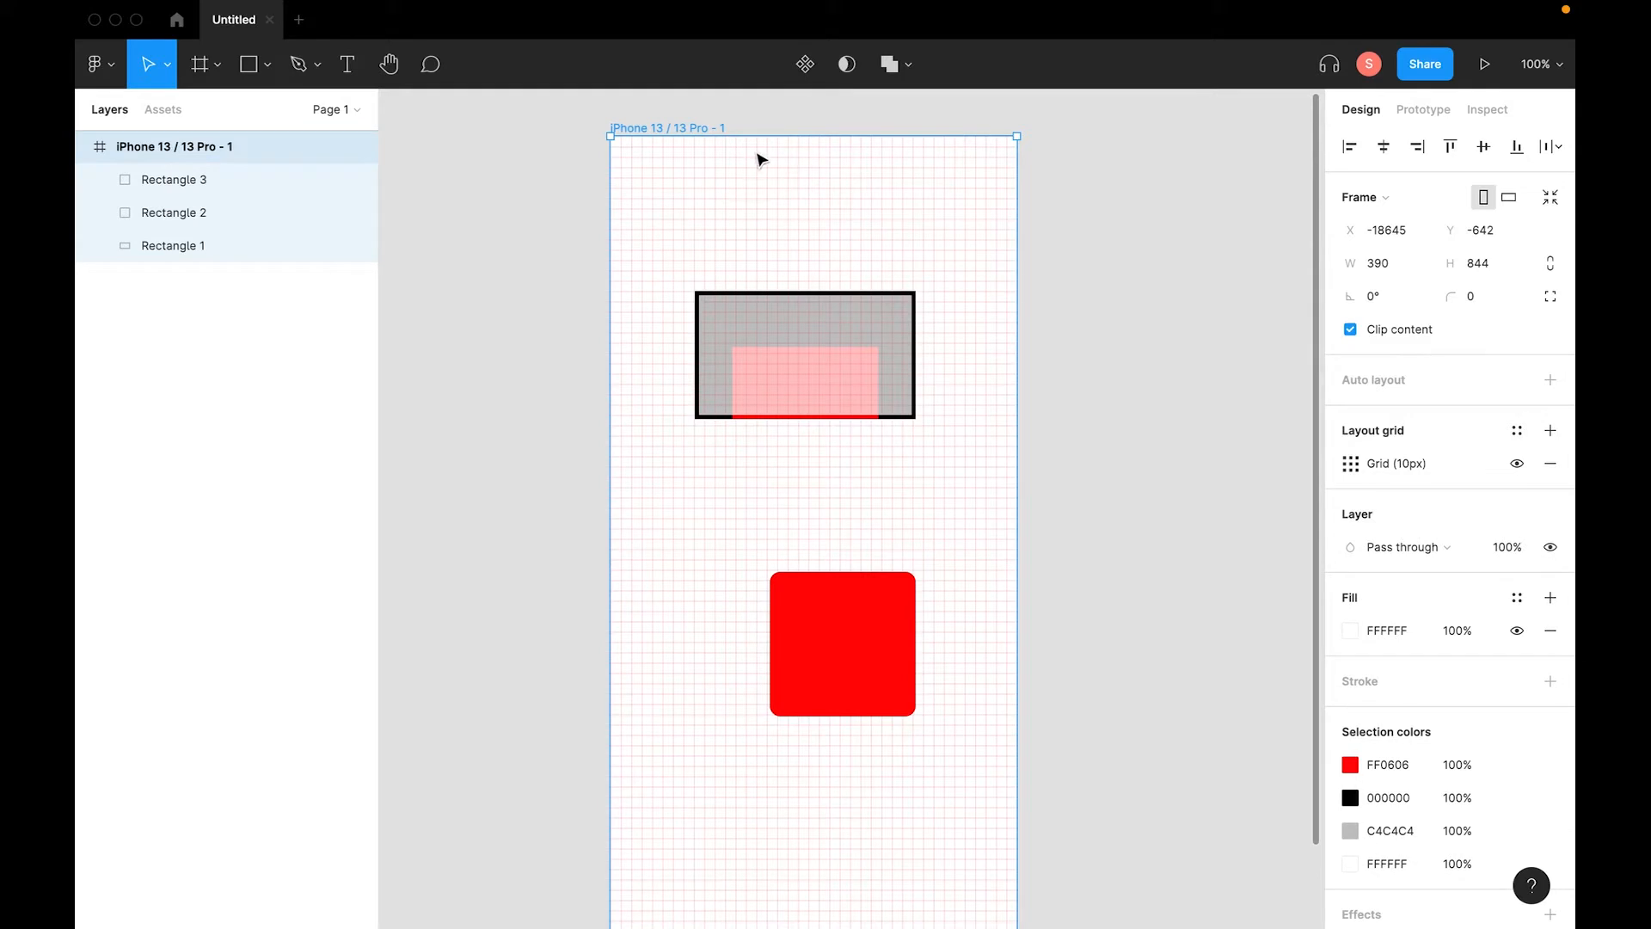
pyautogui.click(1352, 465)
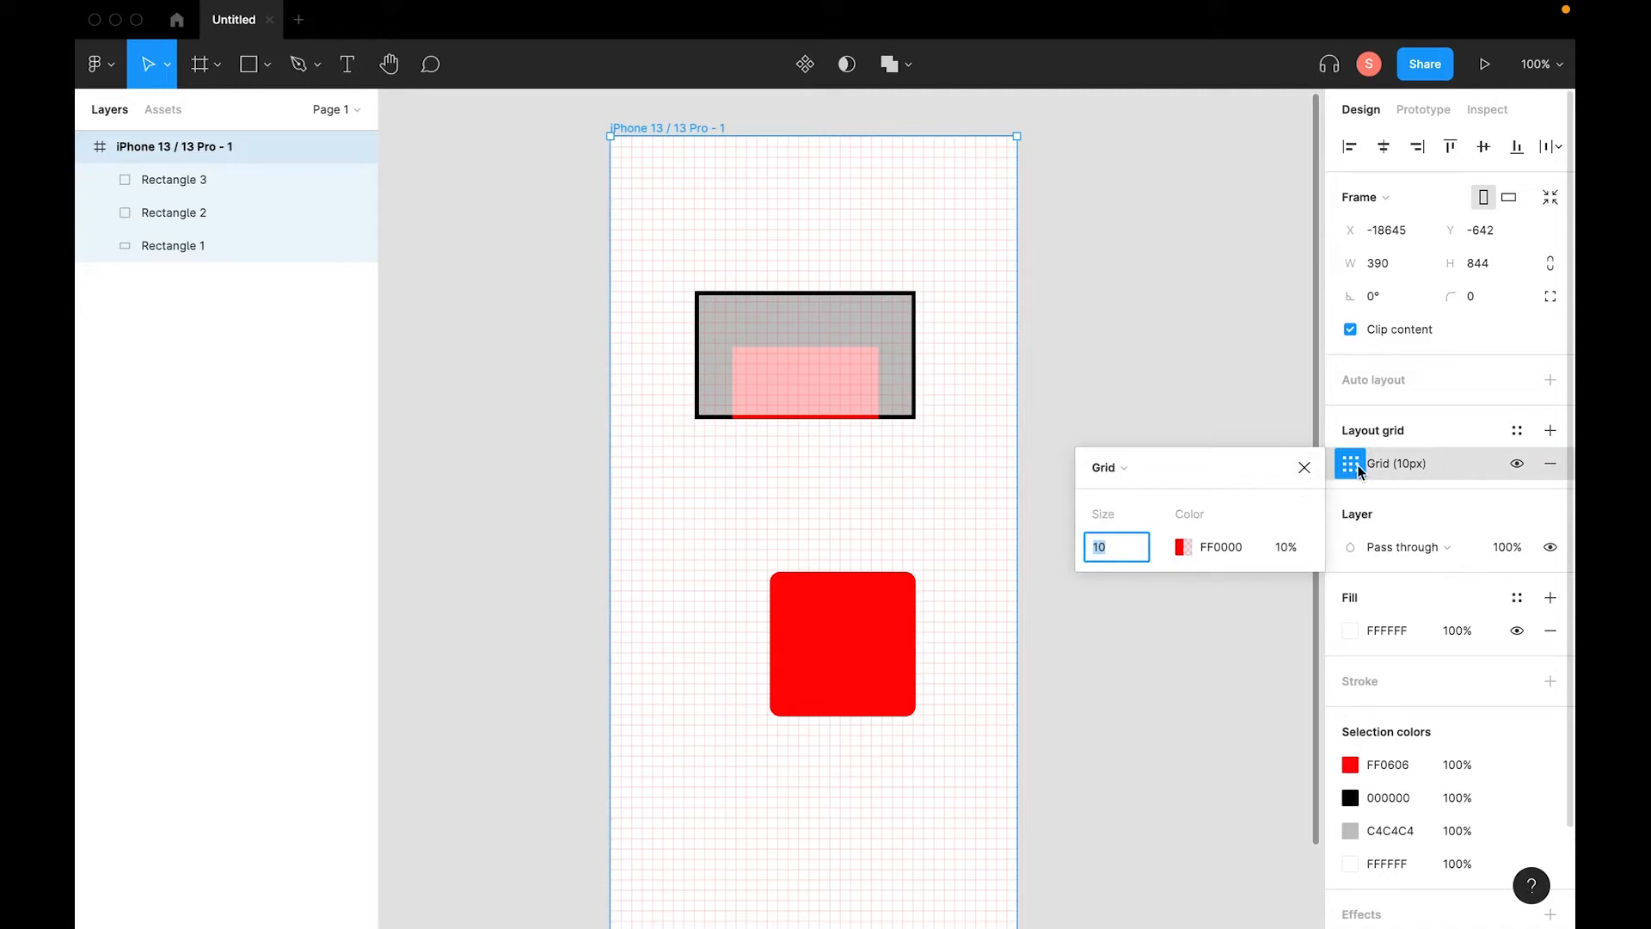
pyautogui.click(1131, 475)
pyautogui.click(1131, 476)
pyautogui.click(1131, 476)
pyautogui.click(1138, 501)
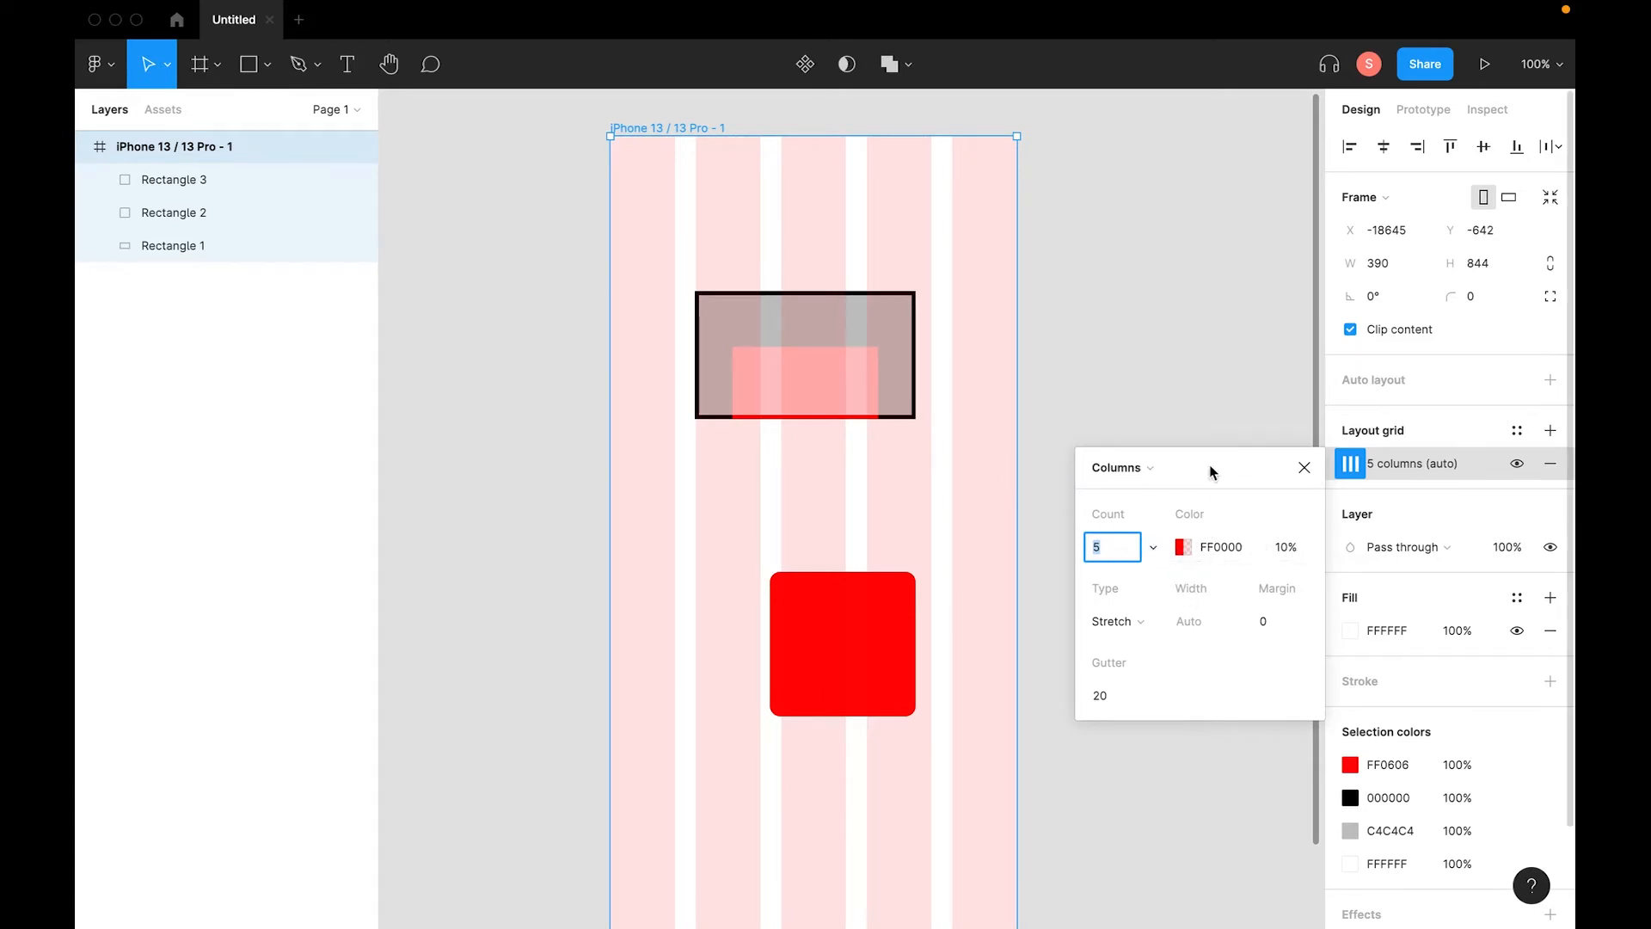
# Set the gutter of the iPhone frame's column layout grid to 0.
pyautogui.click(1111, 701)
pyautogui.write('0')
pyautogui.press('Tab')
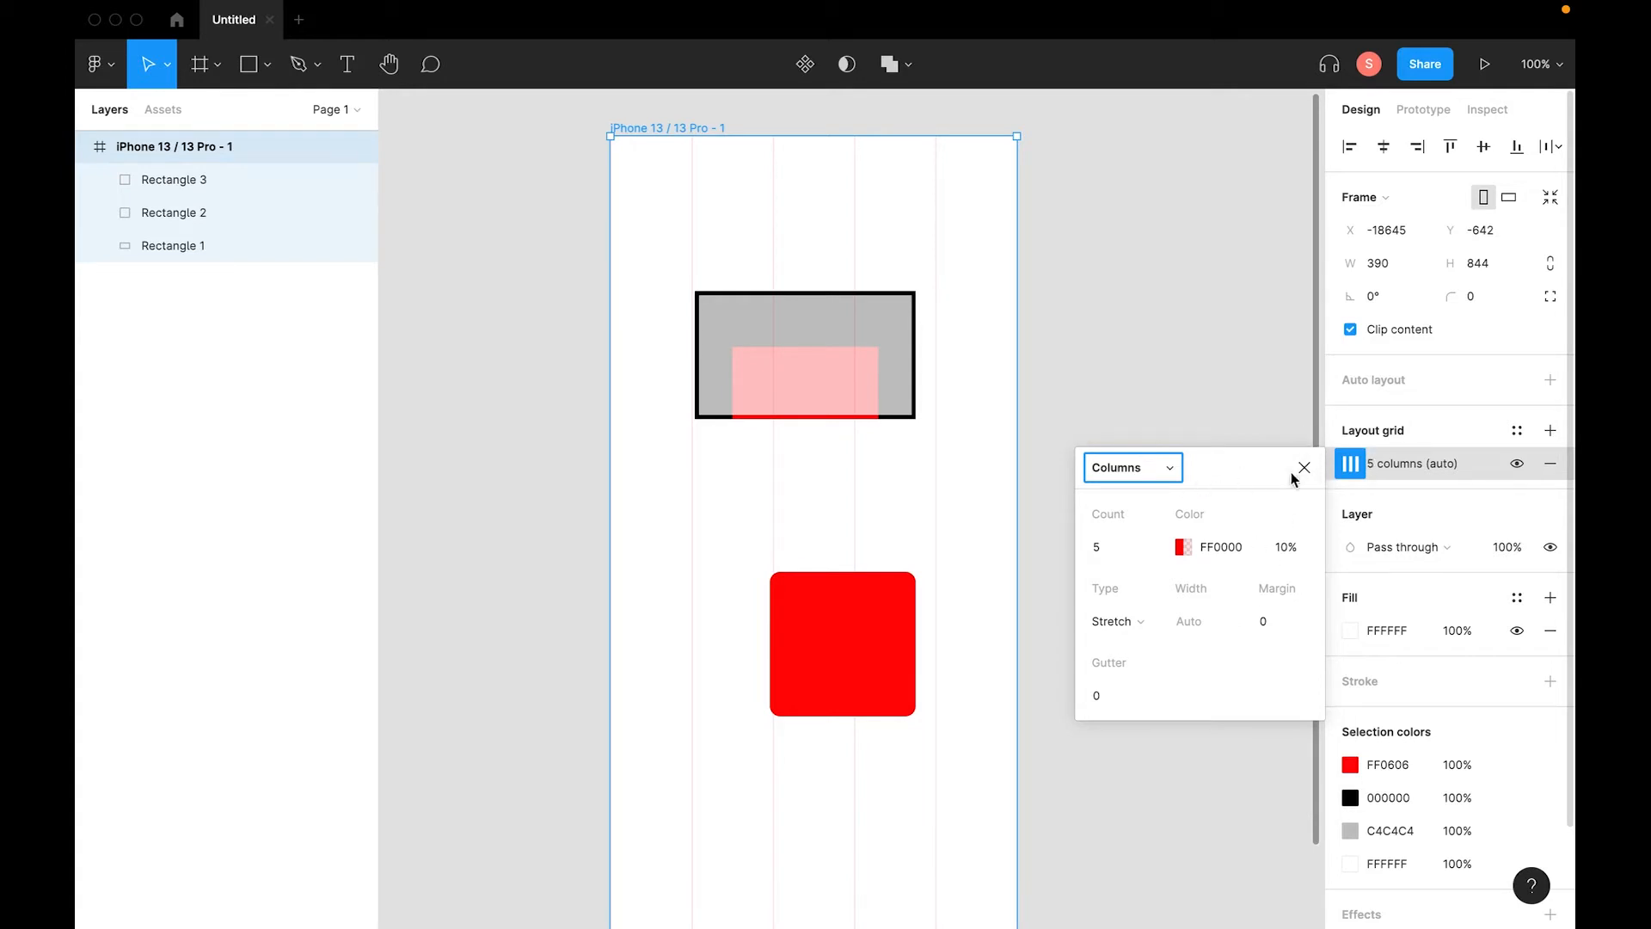
# Add a second layout grid to the iPhone frame and change its type to Rows.
pyautogui.click(1236, 418)
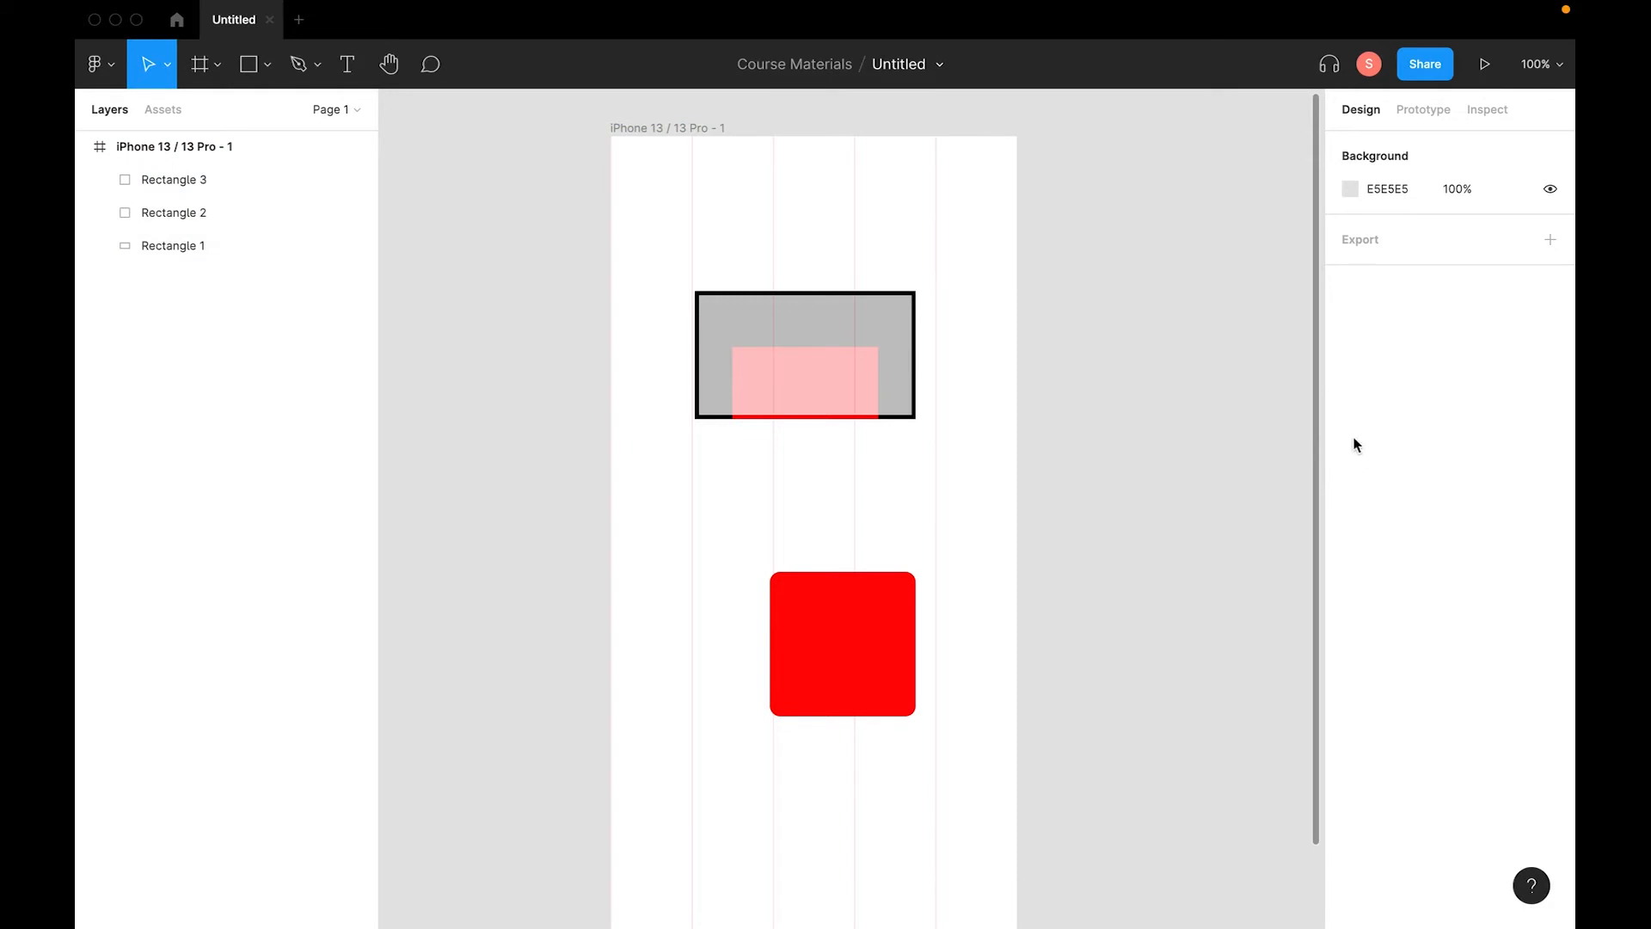
pyautogui.click(636, 129)
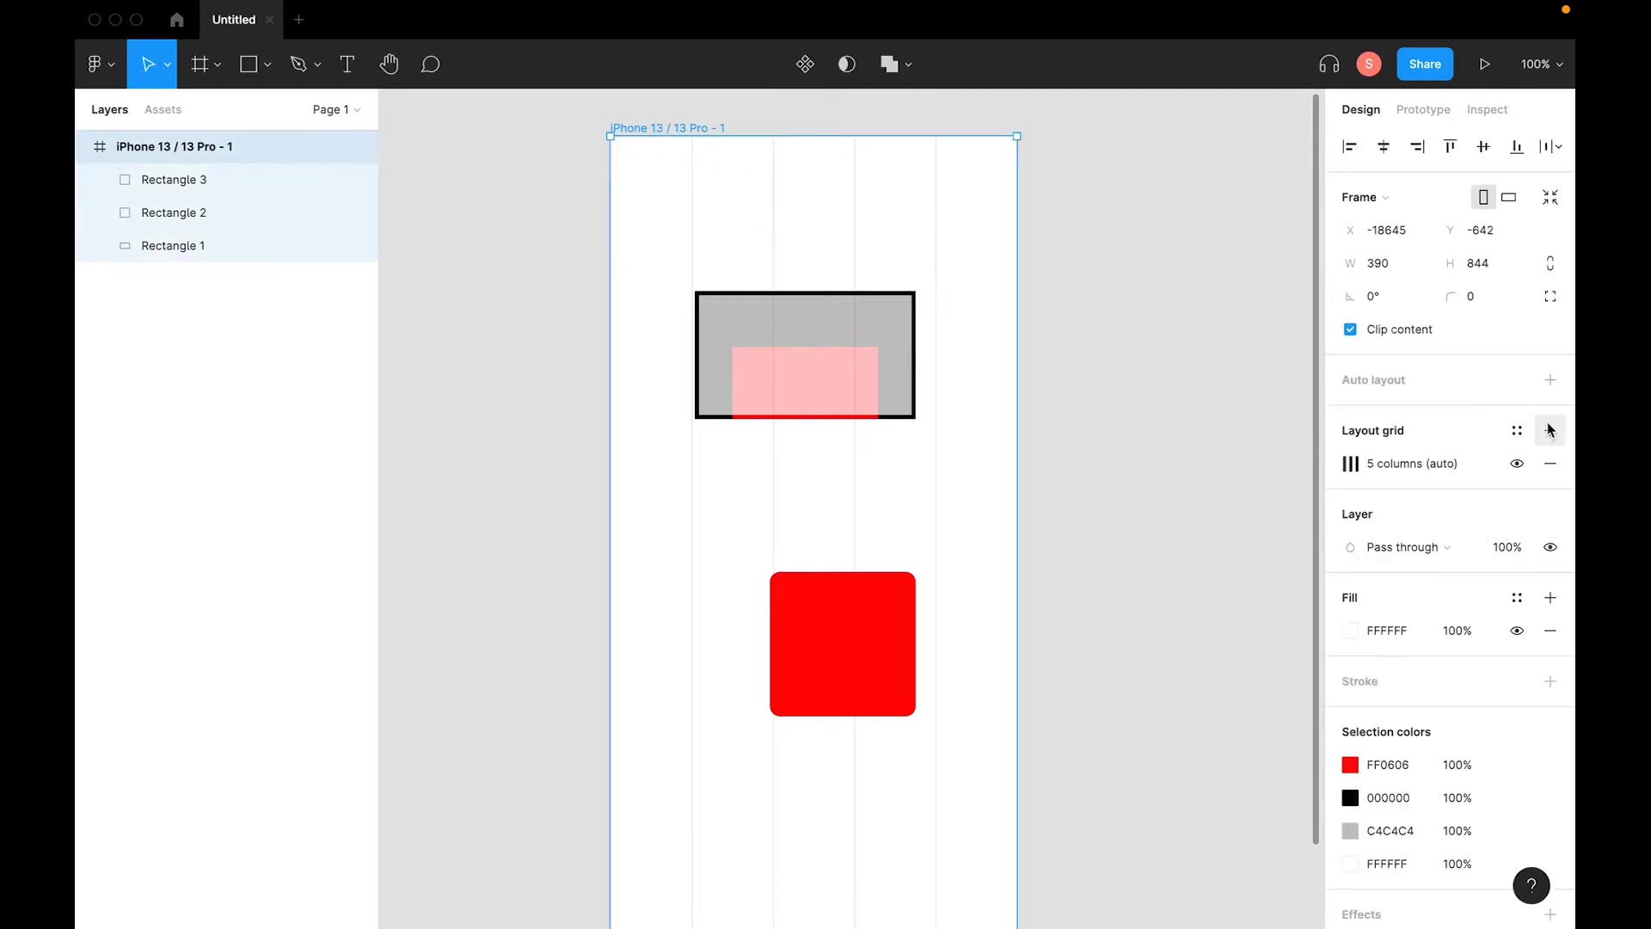
pyautogui.click(1350, 464)
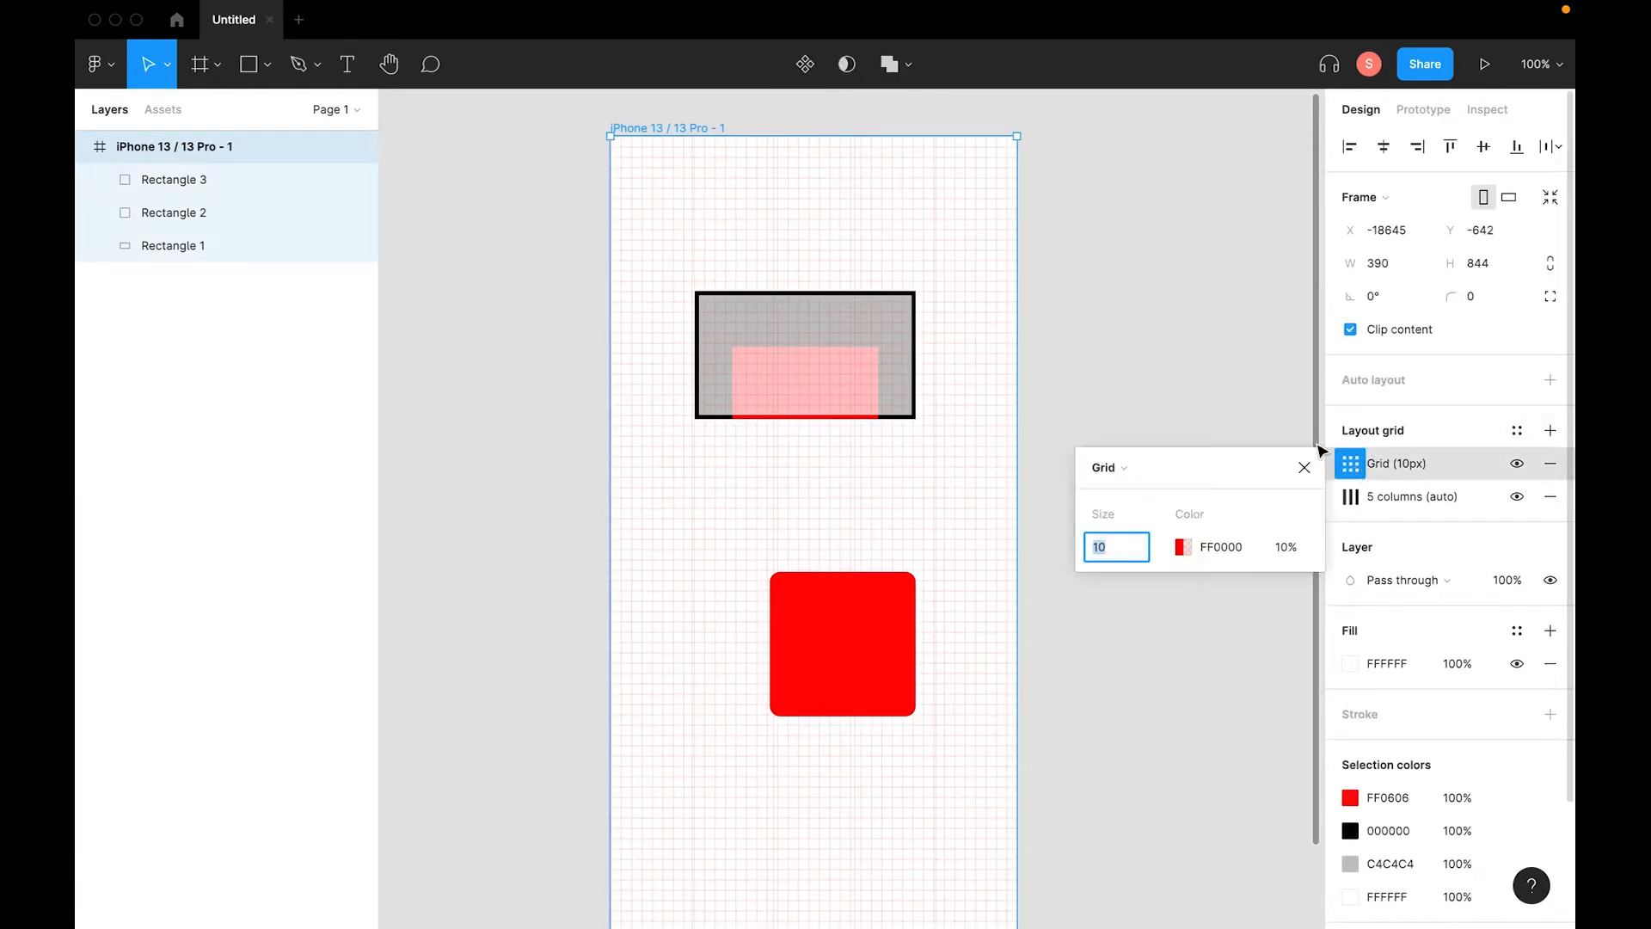
pyautogui.click(1117, 466)
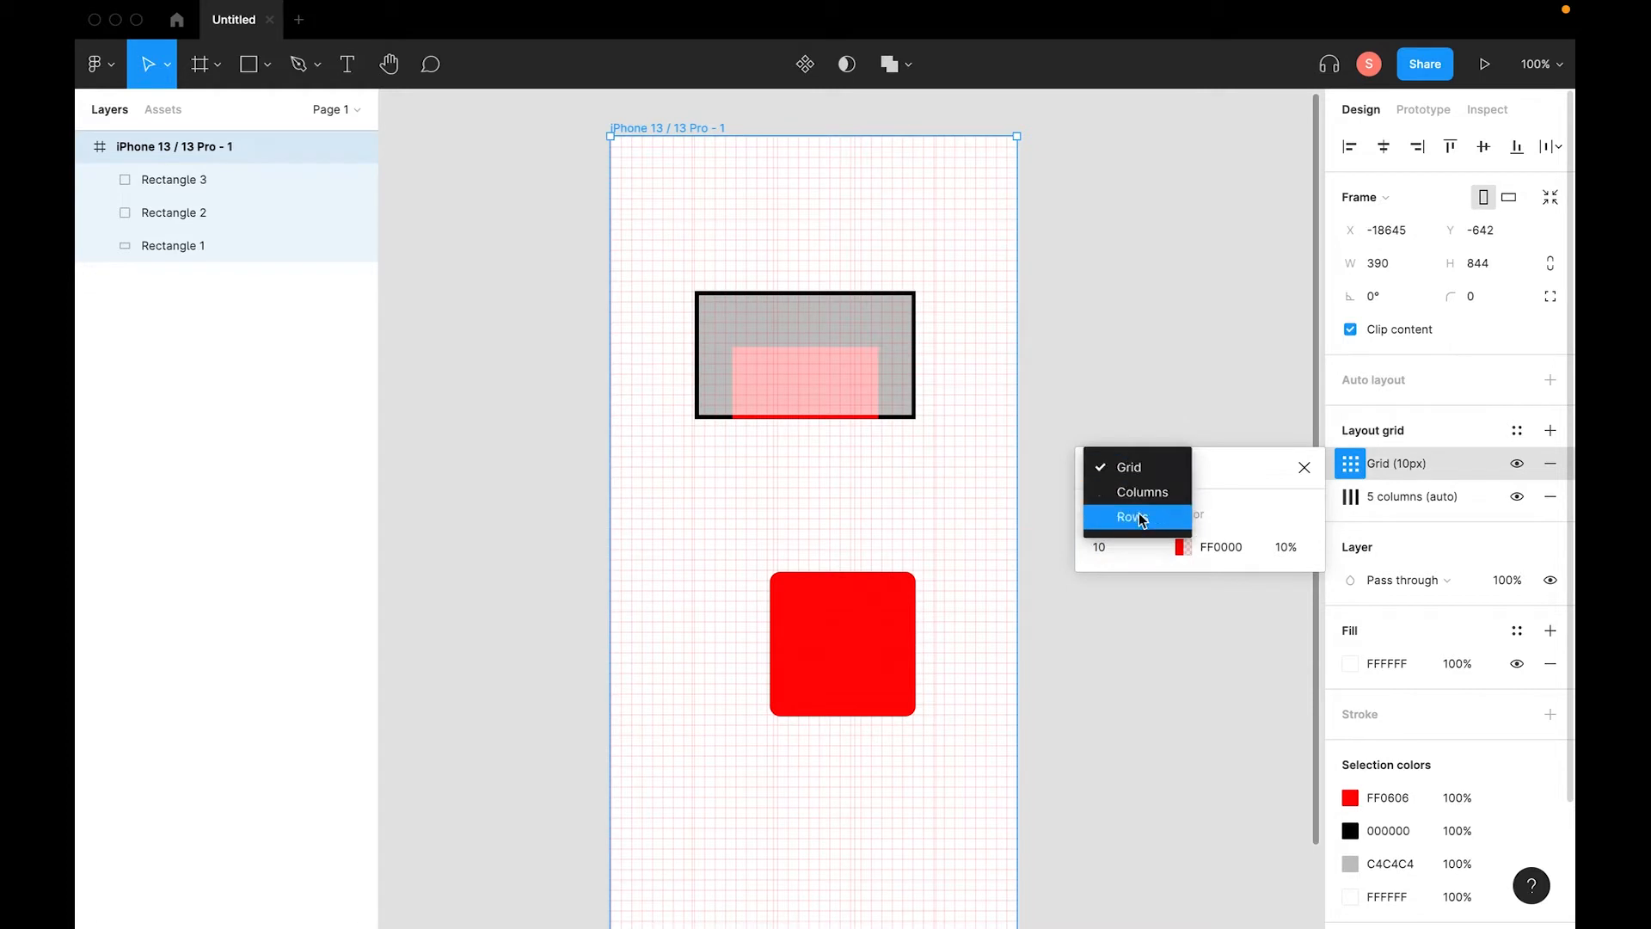
pyautogui.click(1133, 516)
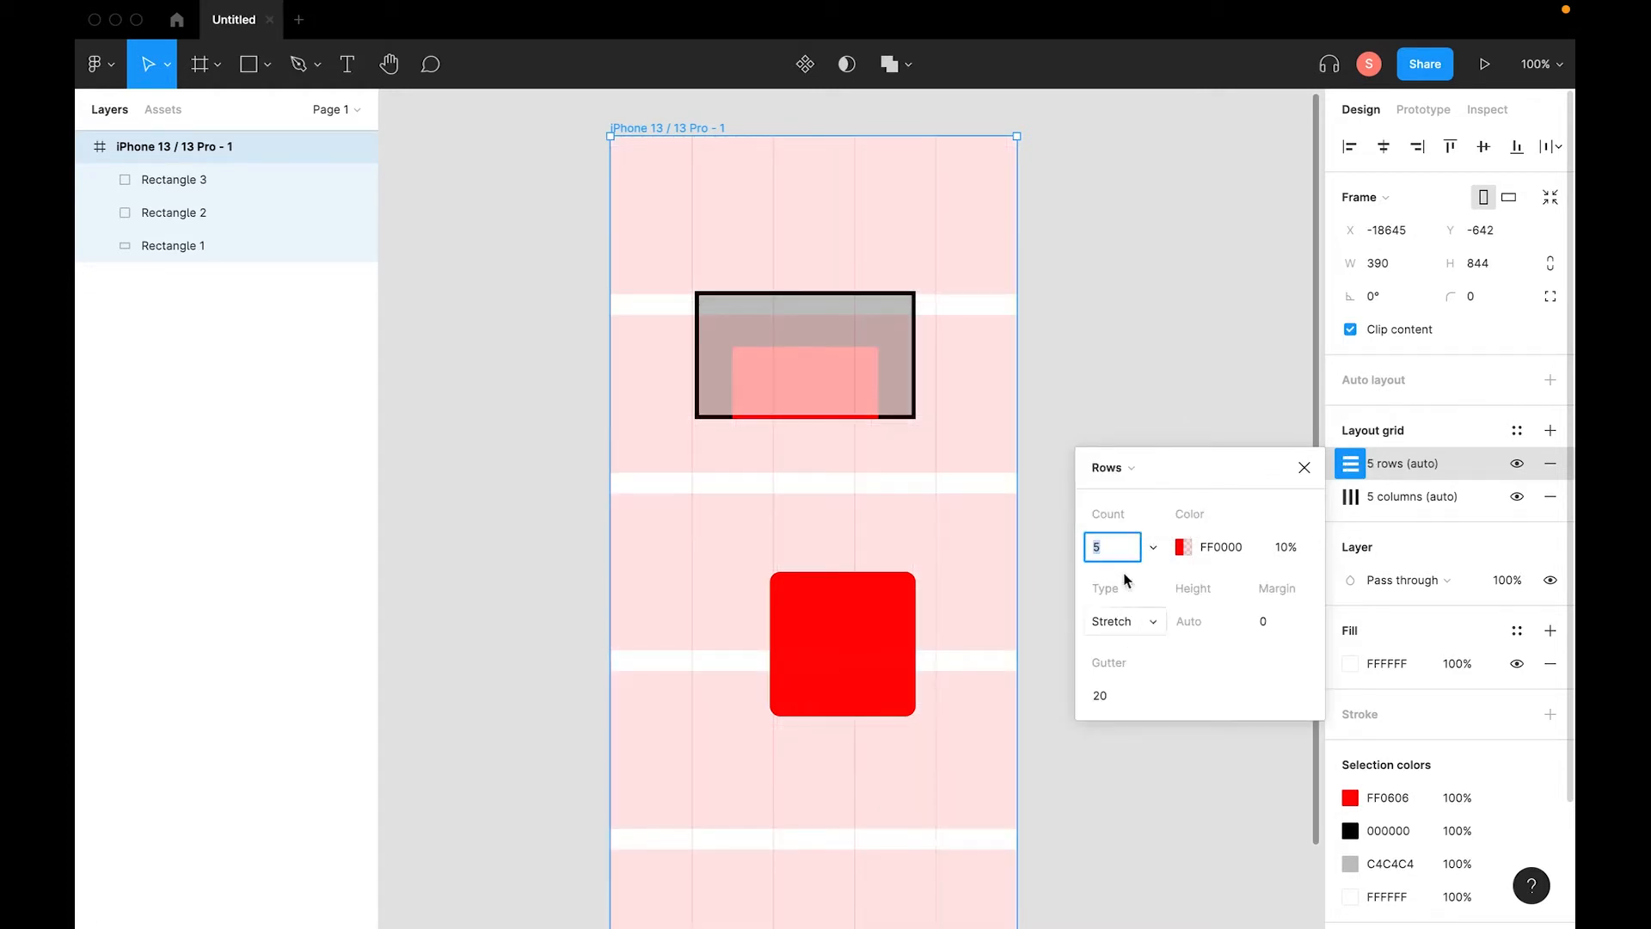
# Set the gutter of the iPhone frame's row layout grid to 0.
pyautogui.click(1113, 698)
pyautogui.write('0')
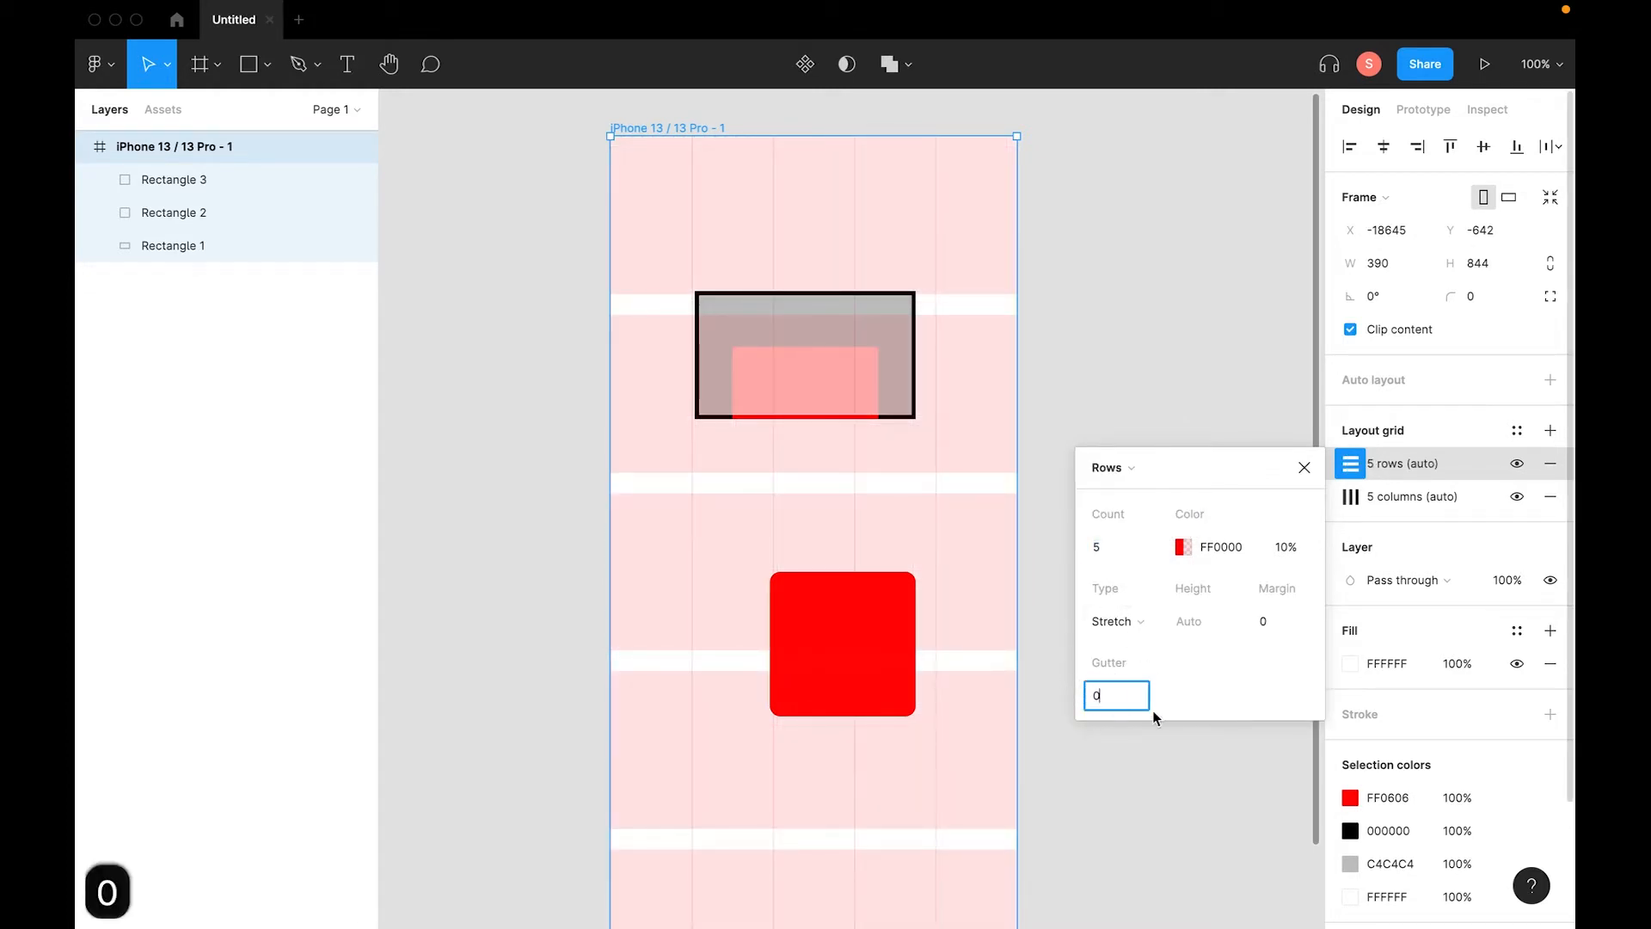
pyautogui.press('Tab')
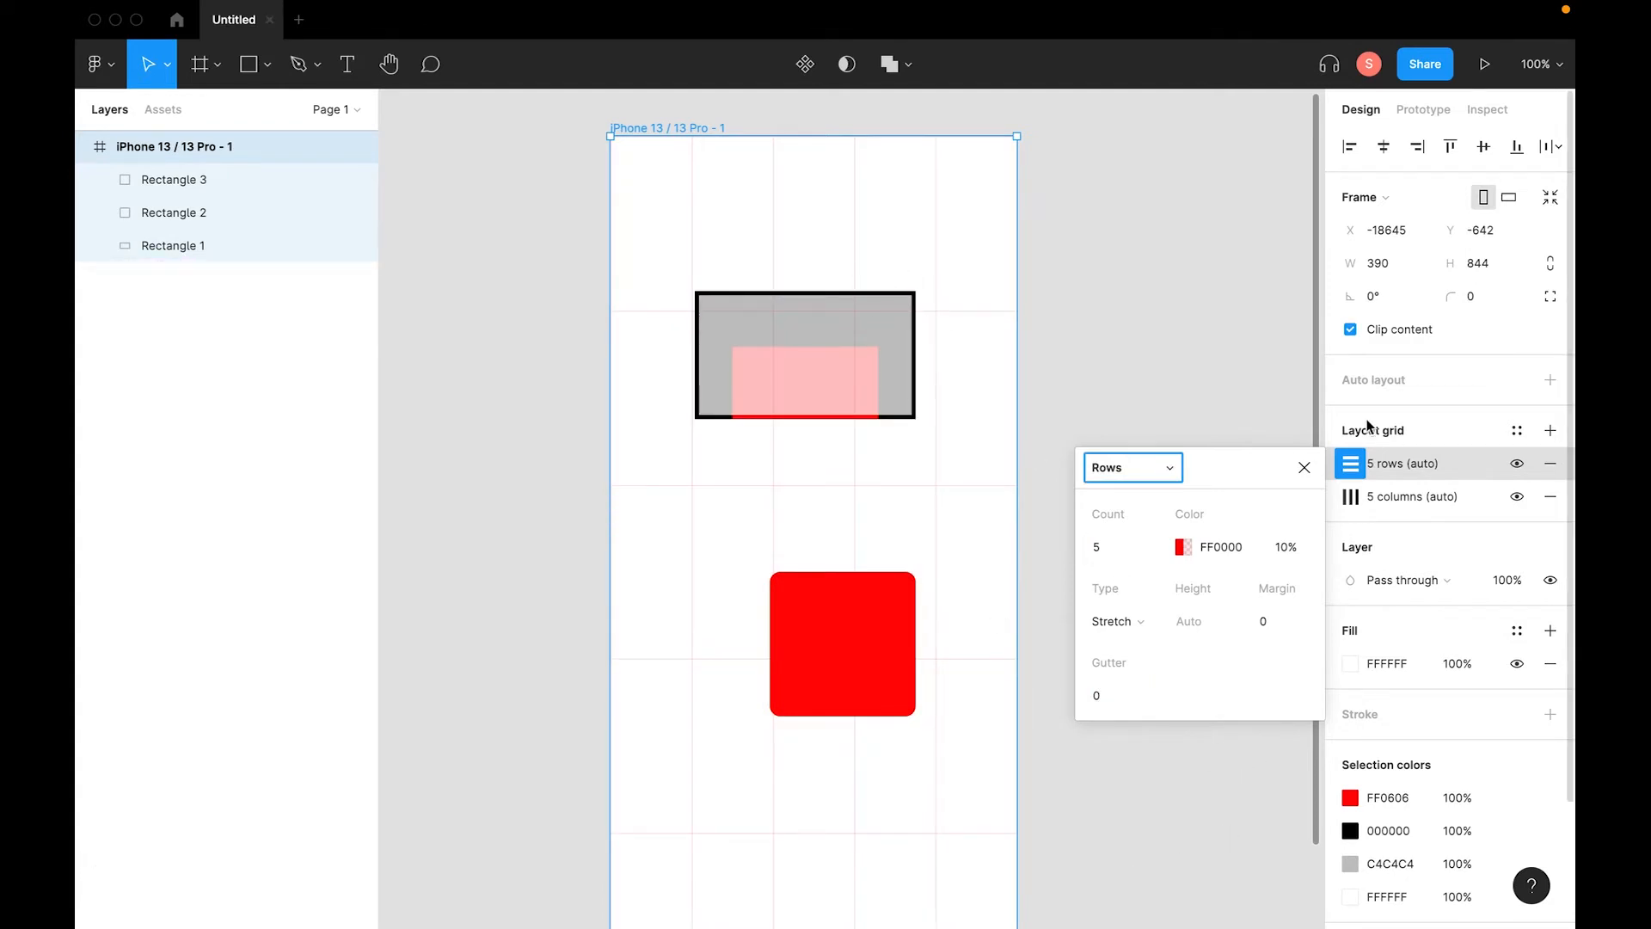
pyautogui.click(1305, 468)
# Resize the rounded red square to 156 × 156 and snap it to the layout grid at X 156, Y 338.
pyautogui.press('space')
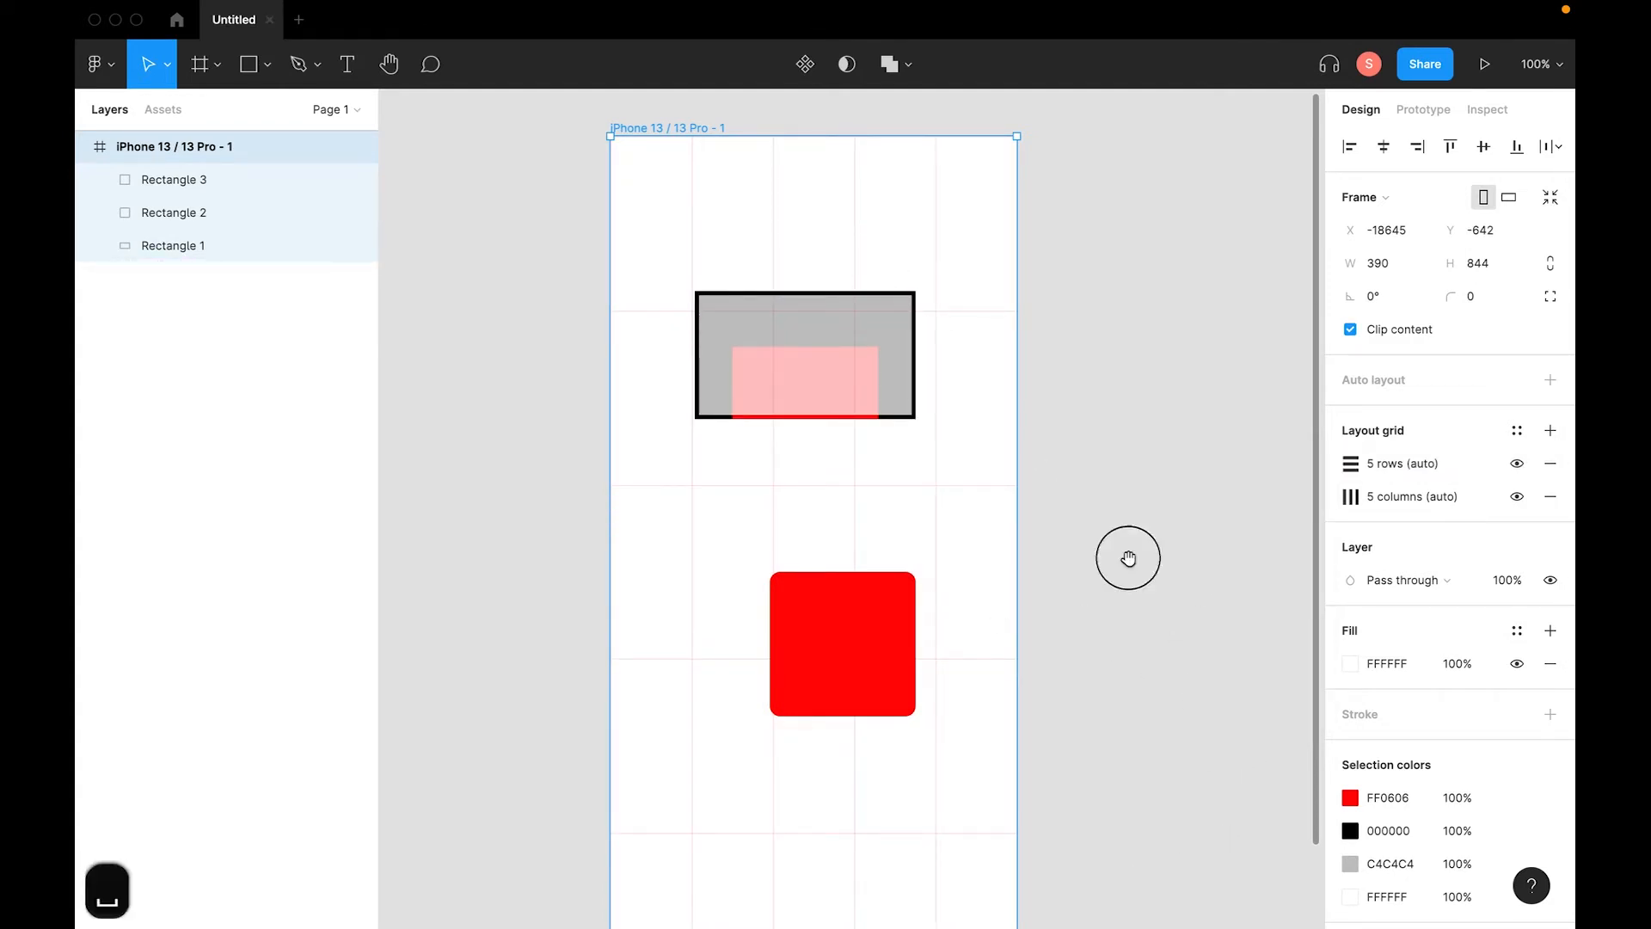
pyautogui.moveTo(1080, 615); pyautogui.dragTo(1256, 398)
pyautogui.moveTo(1224, 473); pyautogui.dragTo(1038, 795)
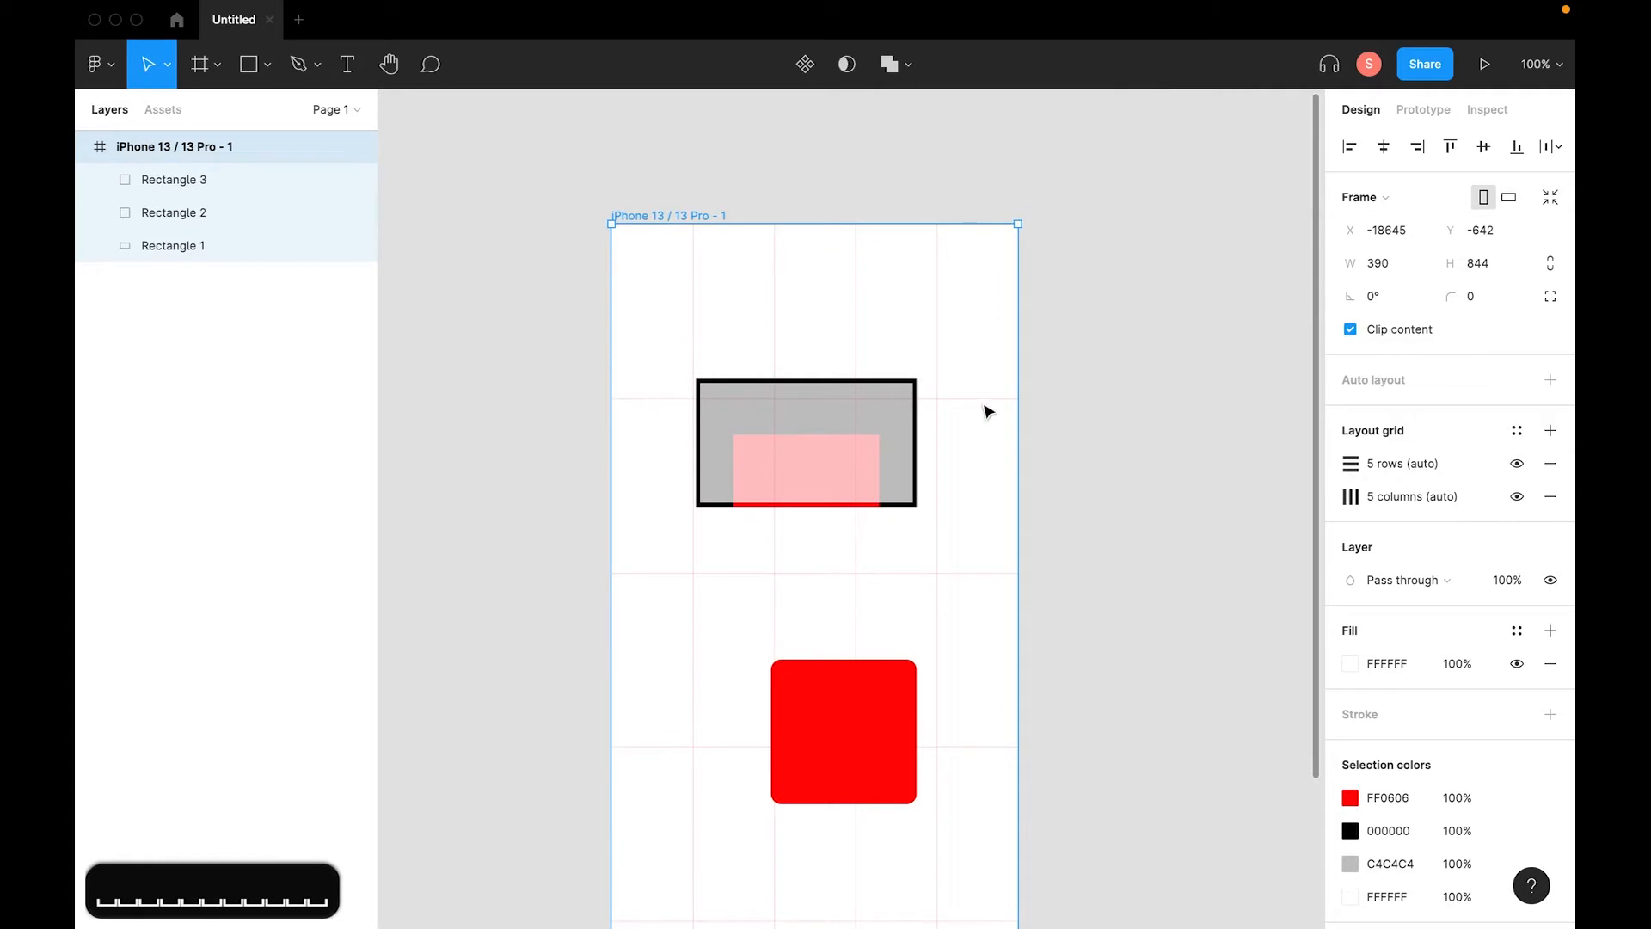
pyautogui.moveTo(883, 696); pyautogui.dragTo(804, 616)
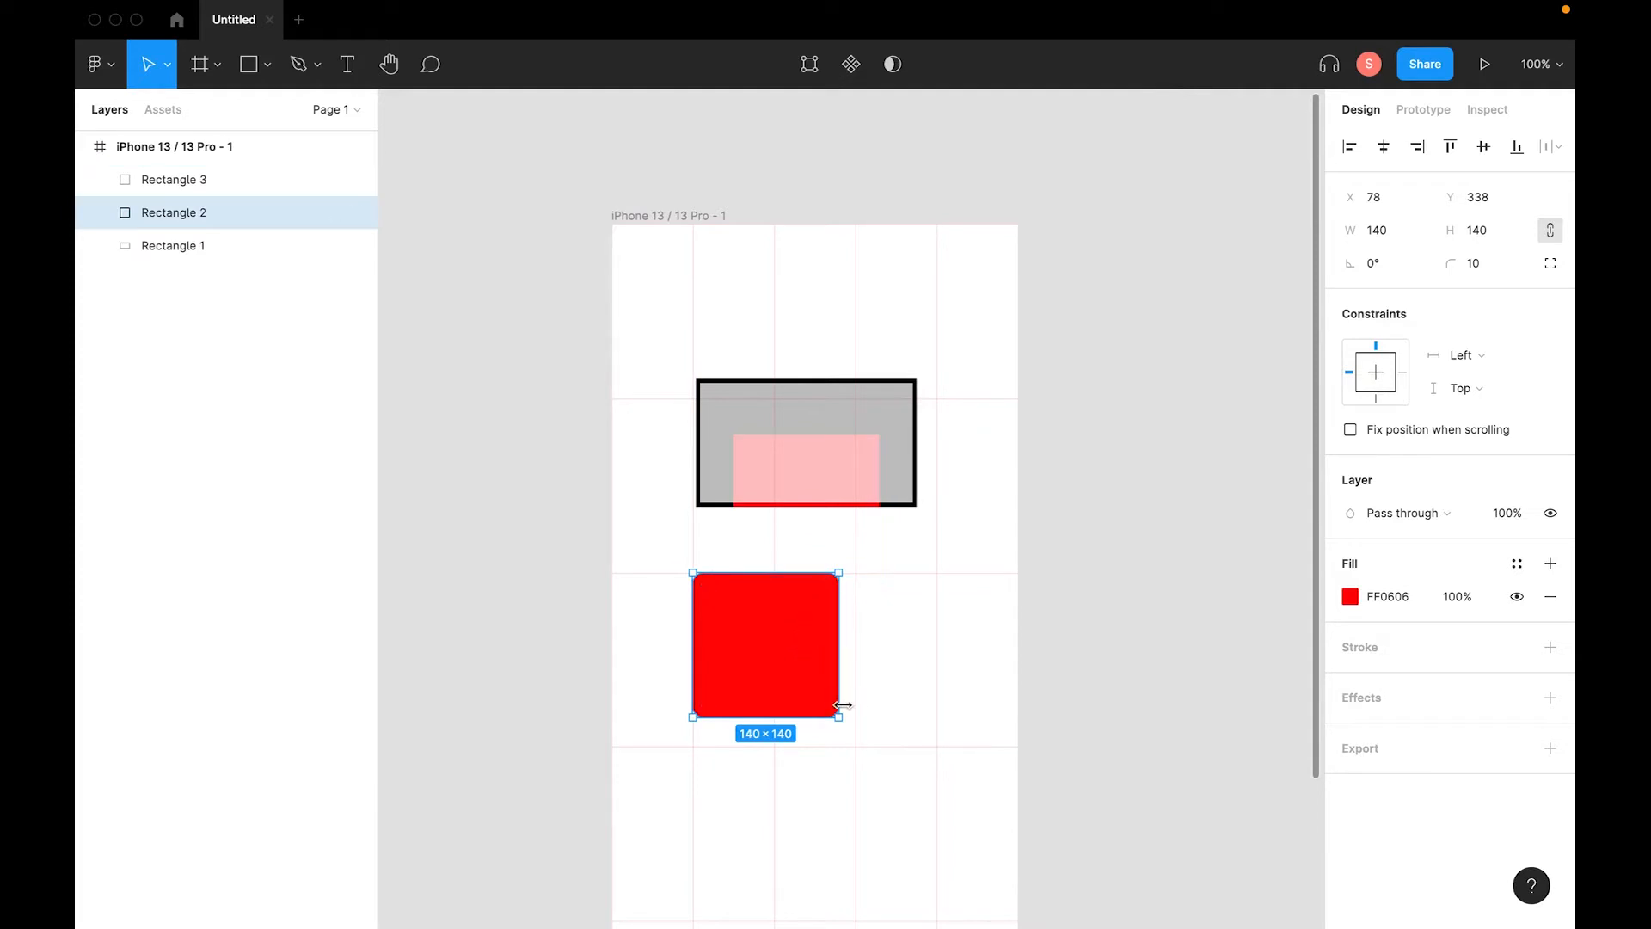
pyautogui.moveTo(837, 716); pyautogui.dragTo(855, 734)
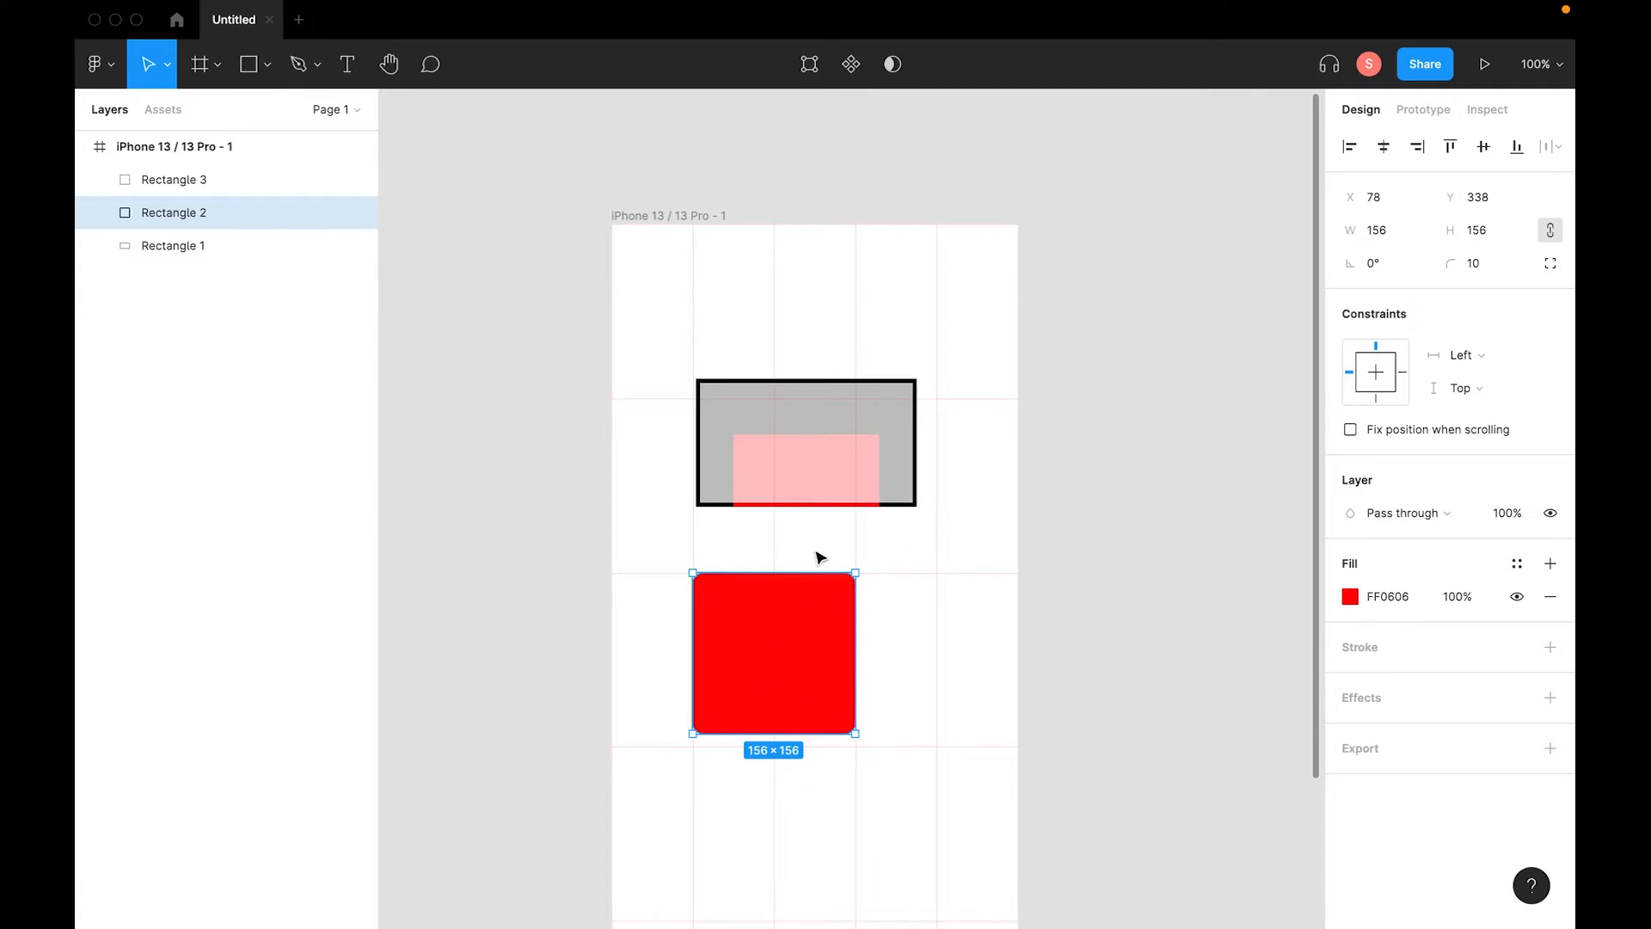
pyautogui.moveTo(840, 711); pyautogui.dragTo(930, 714)
pyautogui.moveTo(897, 705)
pyautogui.mouseDown()
pyautogui.moveTo(940, 711)
pyautogui.moveTo(892, 700)
pyautogui.moveTo(905, 715)
pyautogui.mouseUp()
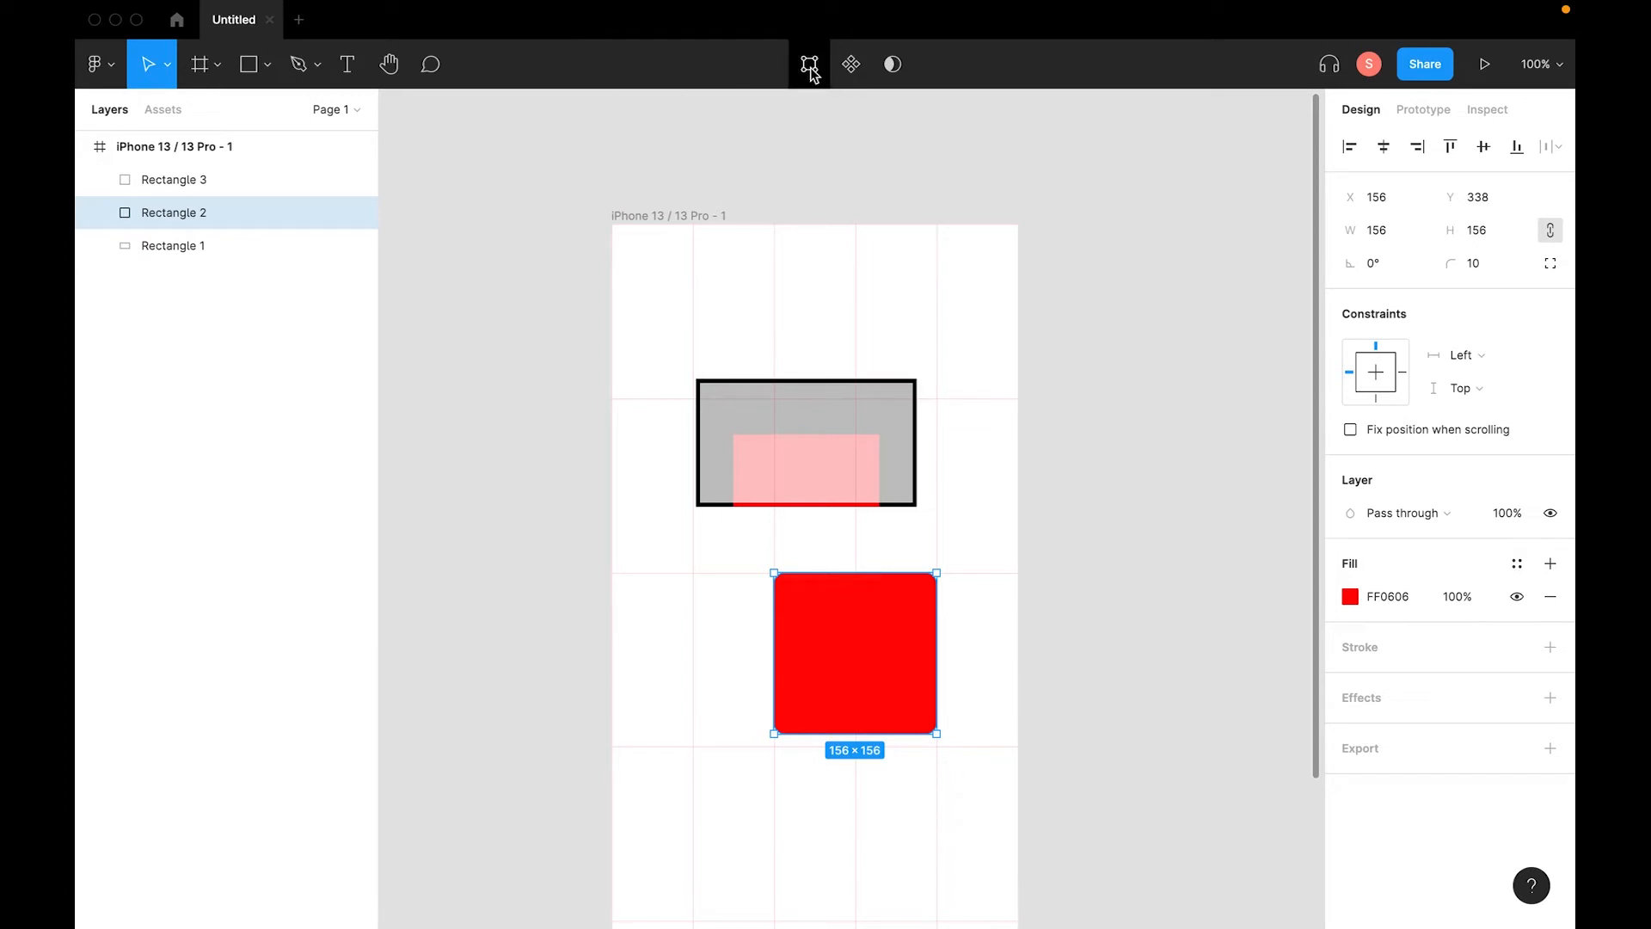
pyautogui.click(266, 69)
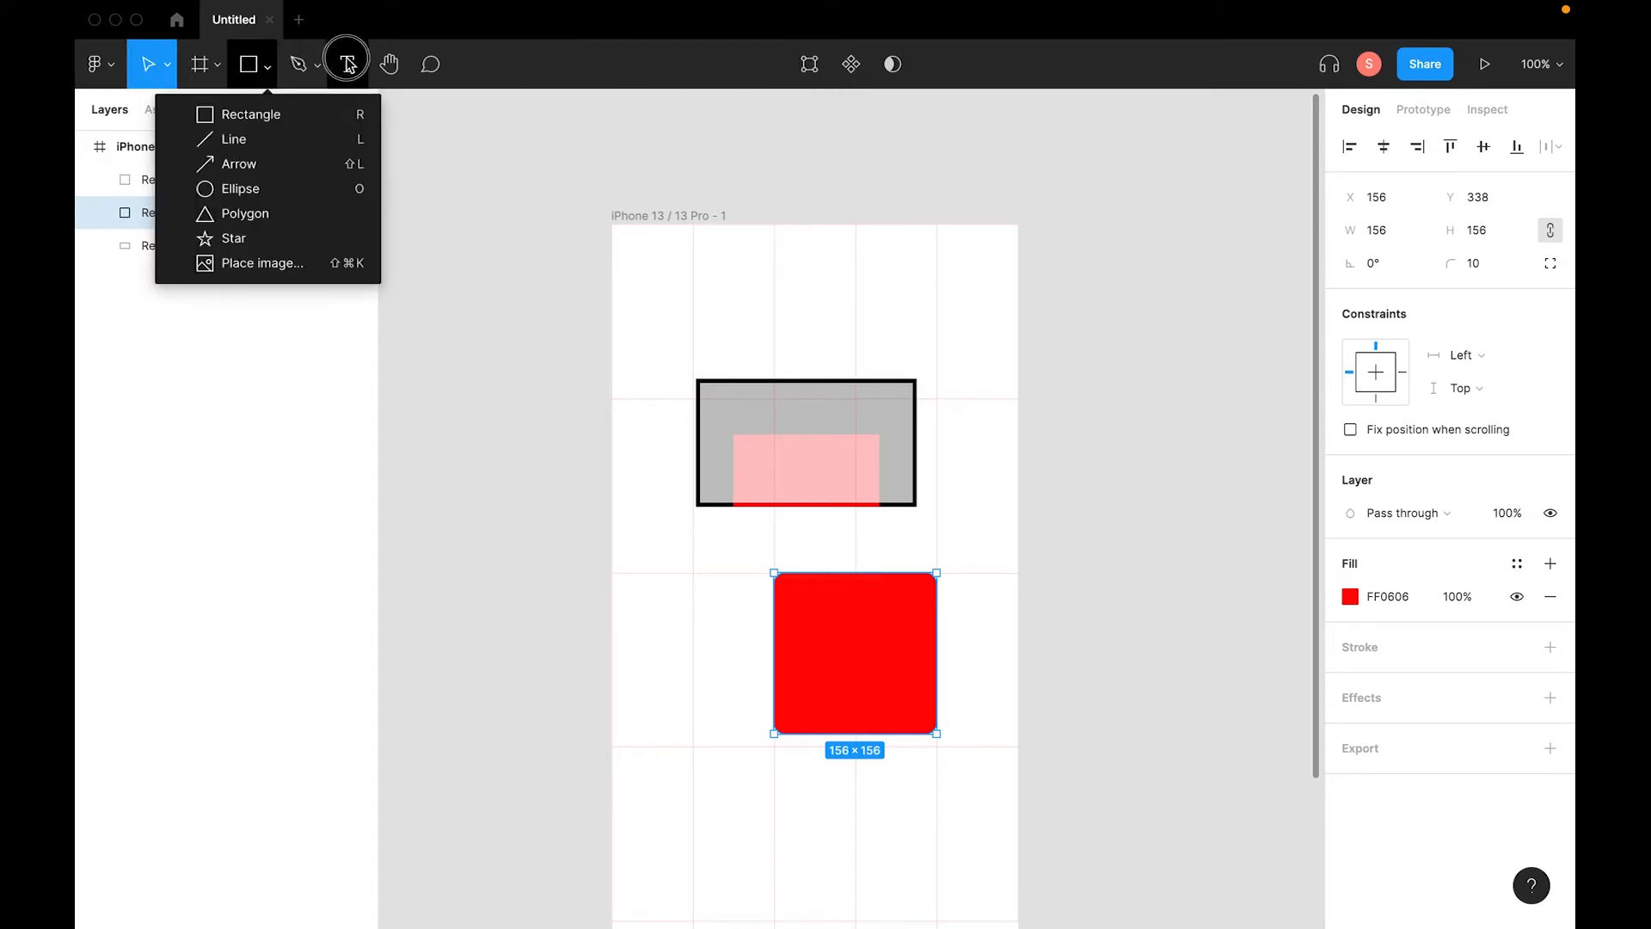
pyautogui.click(627, 132)
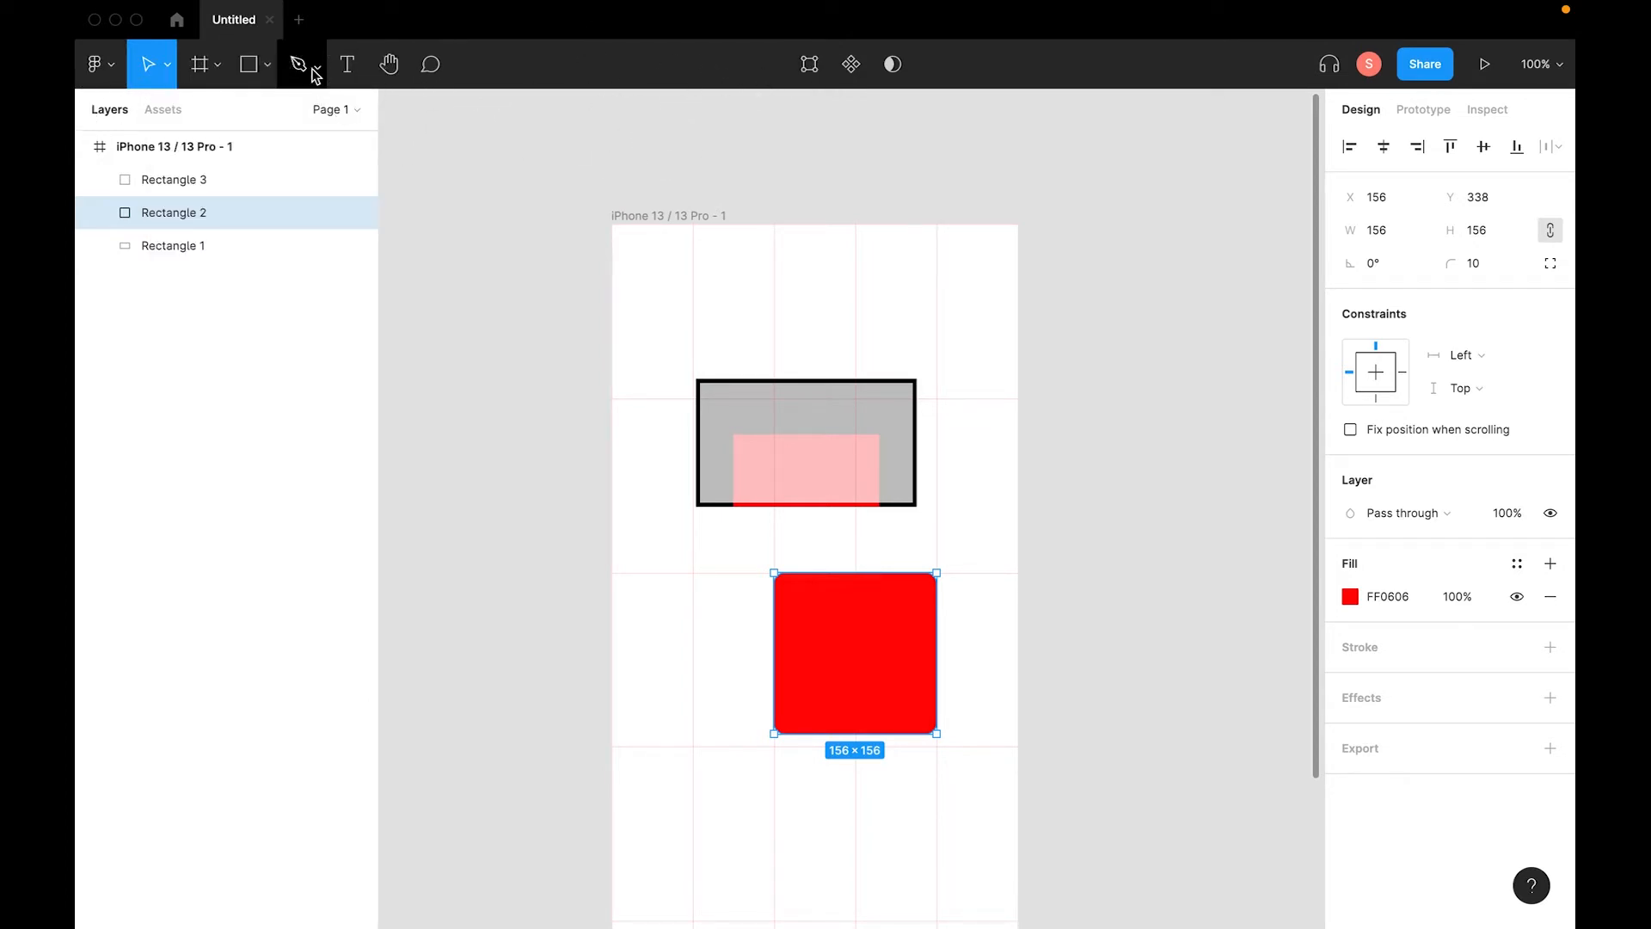
# Draw a closed, curved freeform shape with the Pen tool on the canvas to the right of the iPhone frame.
pyautogui.click(316, 64)
pyautogui.click(303, 115)
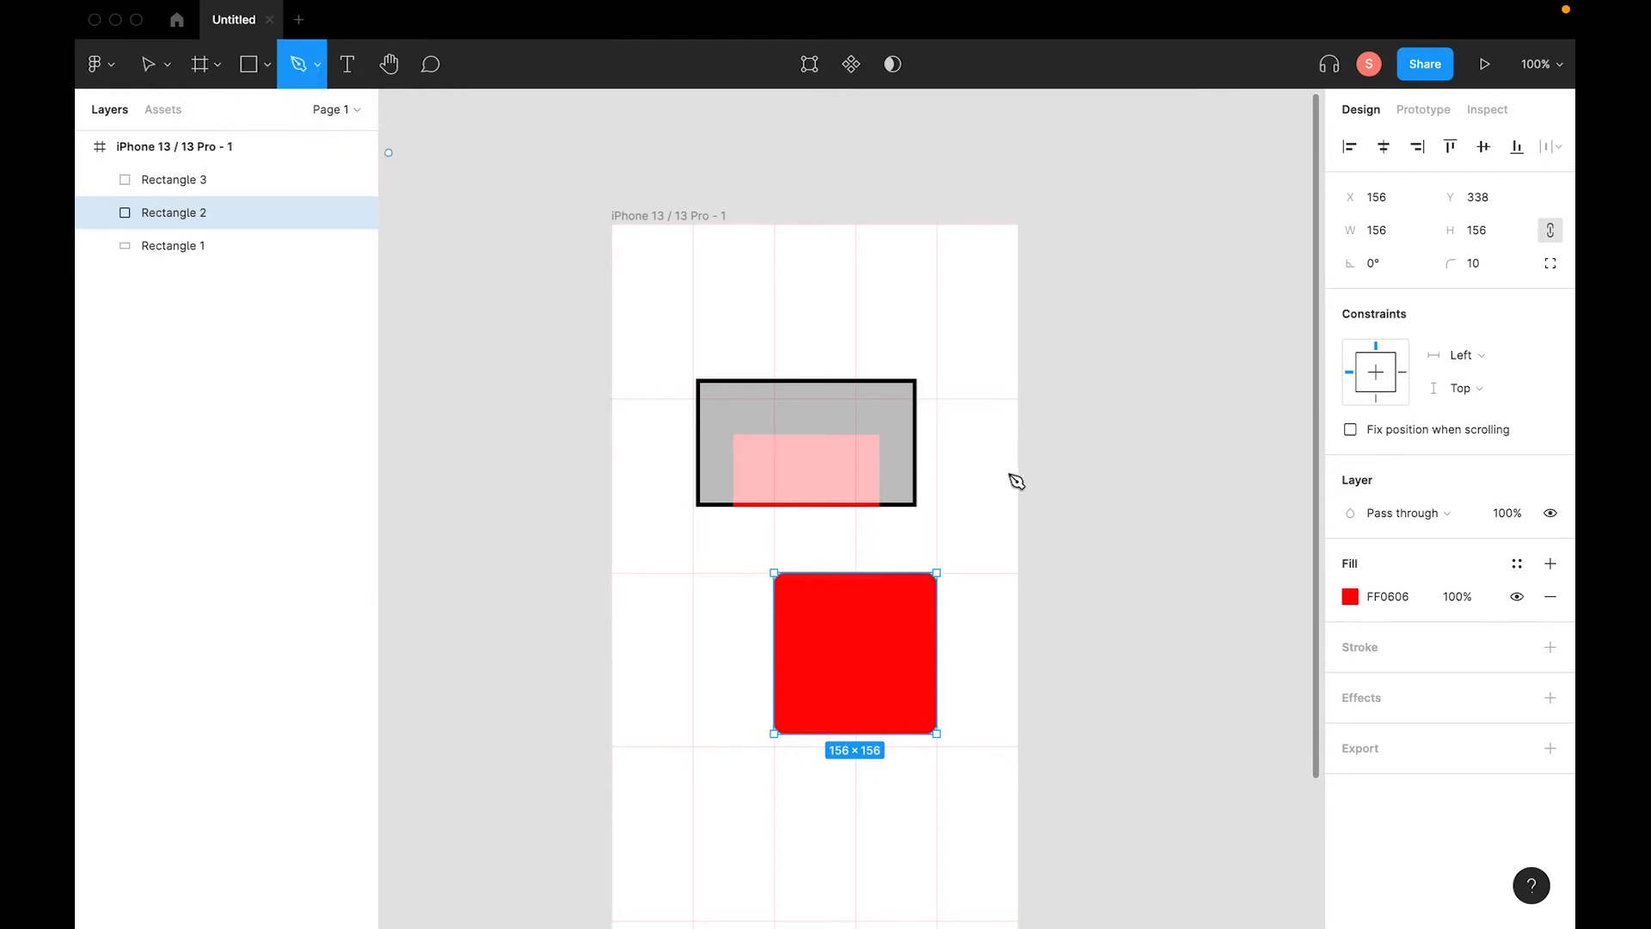
pyautogui.click(1071, 376)
pyautogui.moveTo(1168, 360); pyautogui.dragTo(1181, 376)
pyautogui.moveTo(1203, 455); pyautogui.dragTo(1103, 361)
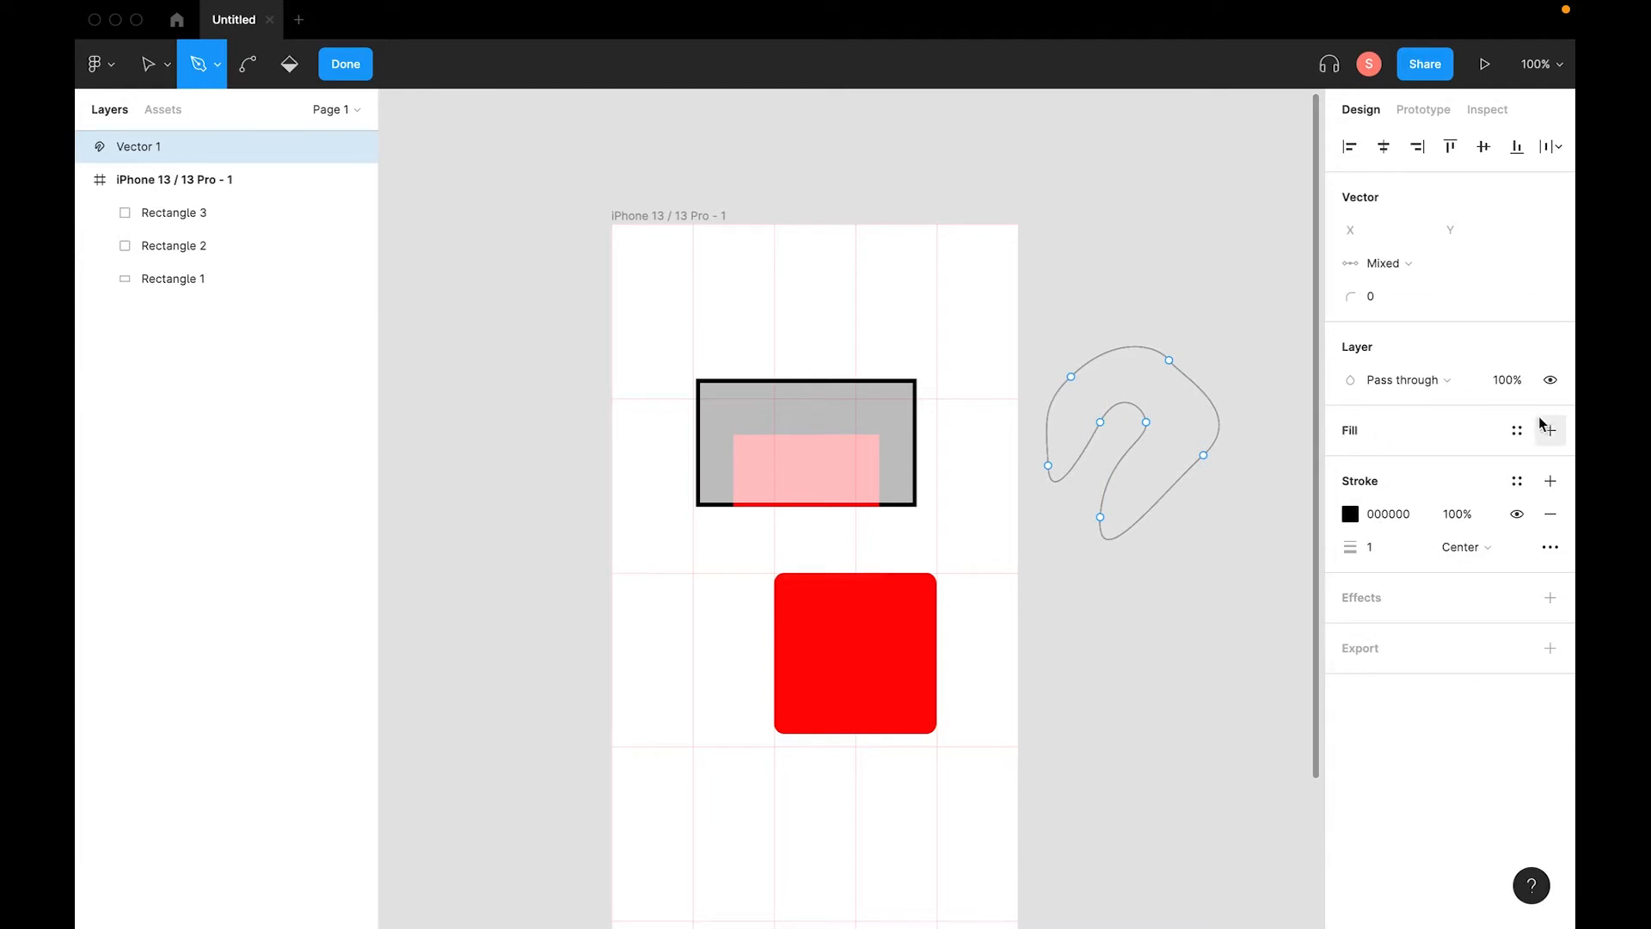
# Add a solid red fill, F00D0D, to the freeform vector shape.
pyautogui.click(1549, 430)
pyautogui.click(1350, 464)
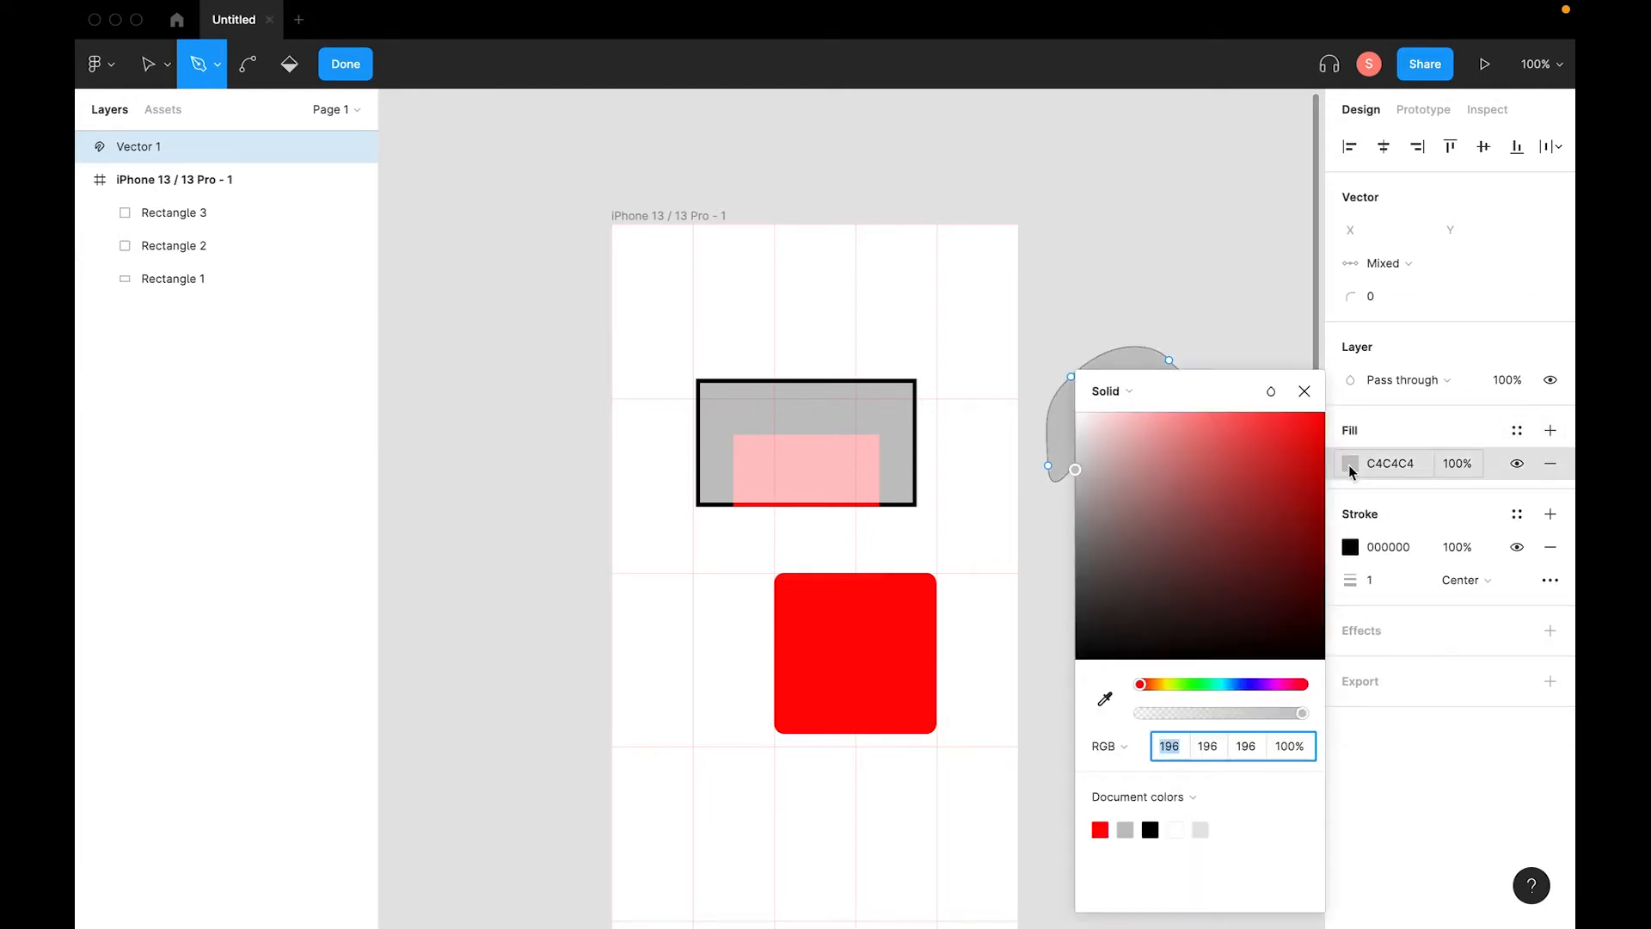
pyautogui.moveTo(1286, 468); pyautogui.dragTo(1312, 426)
pyautogui.click(1246, 276)
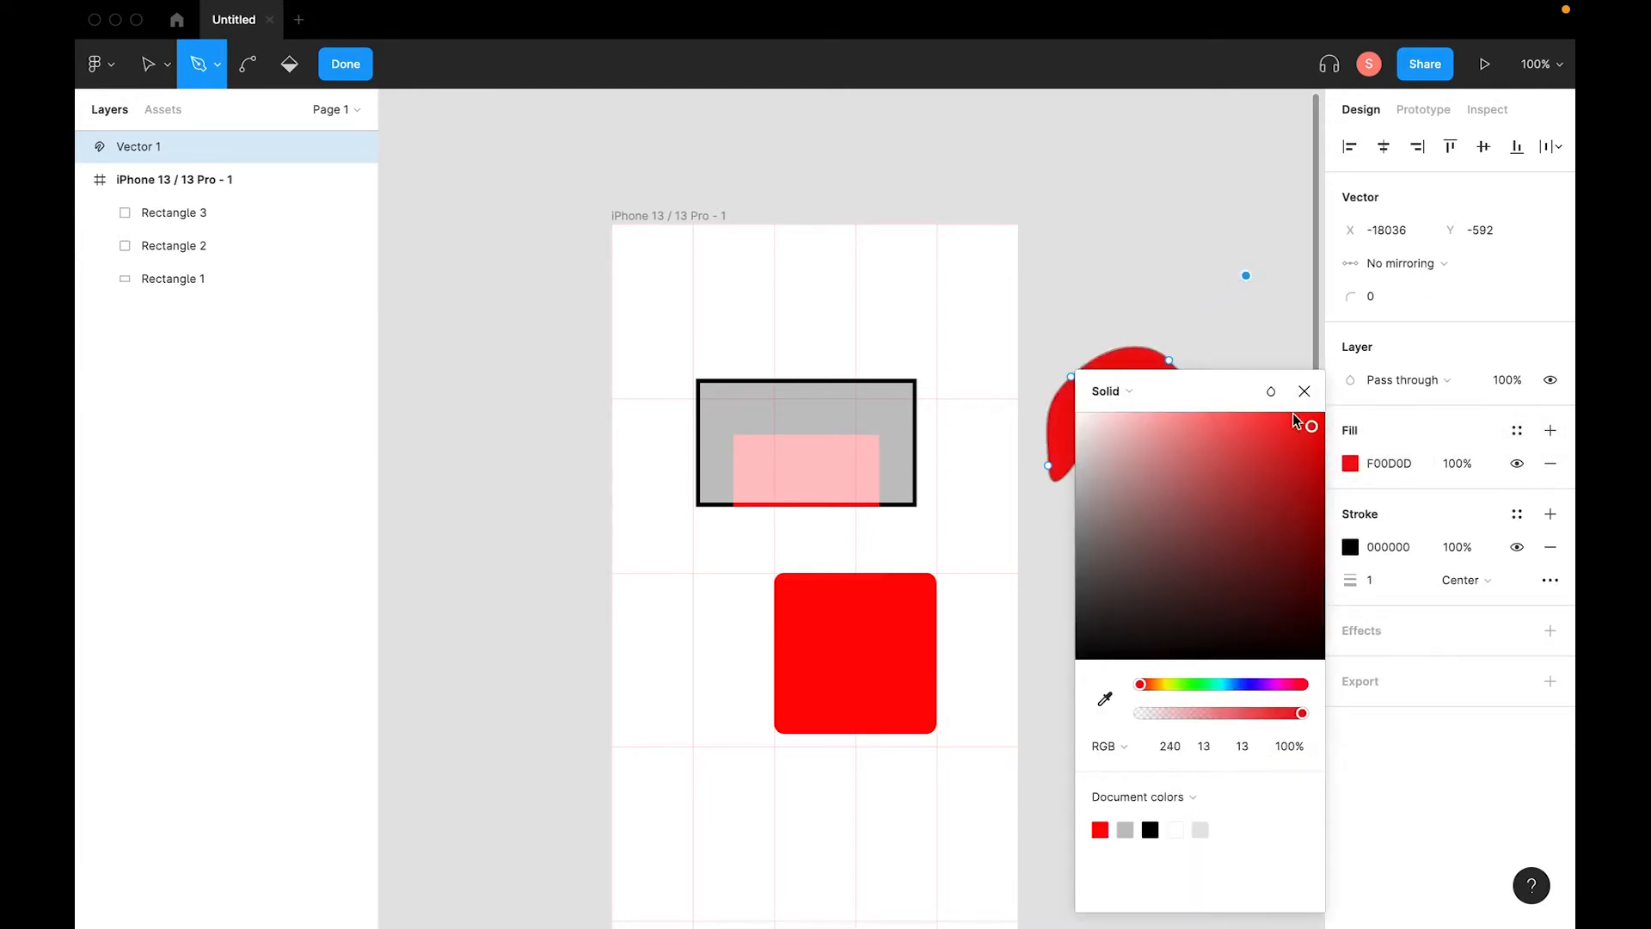
pyautogui.press('Escape')
pyautogui.click(1304, 391)
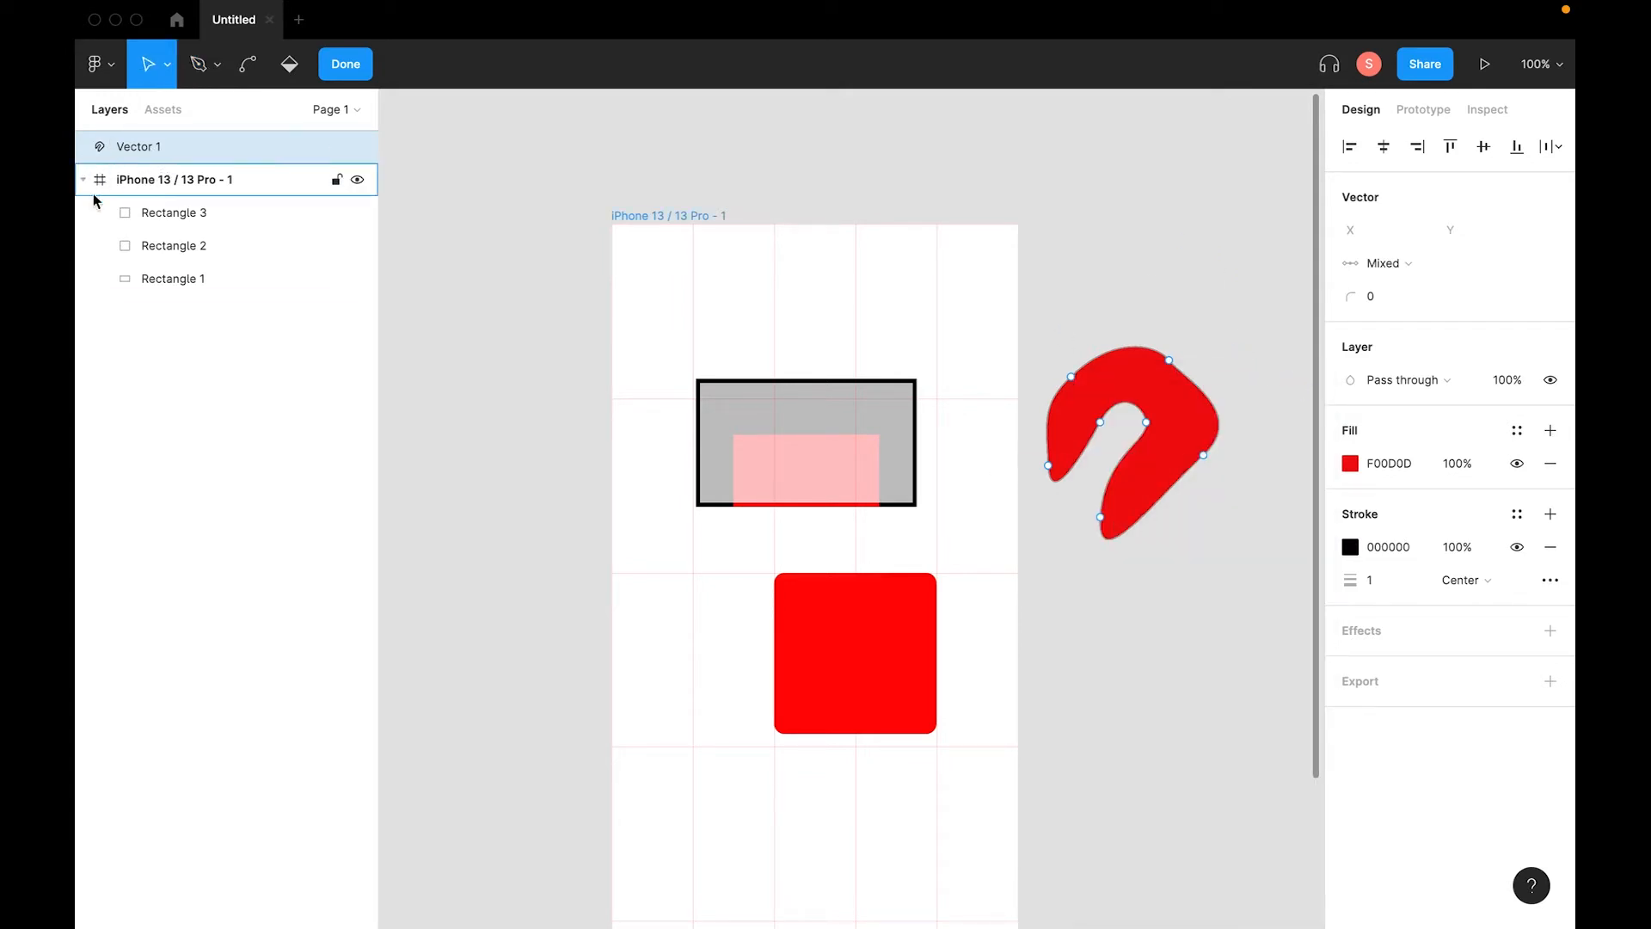
# Finish editing the freeform vector and move it into the iPhone frame, overlapping the outlined gray rectangle.
pyautogui.click(124, 178)
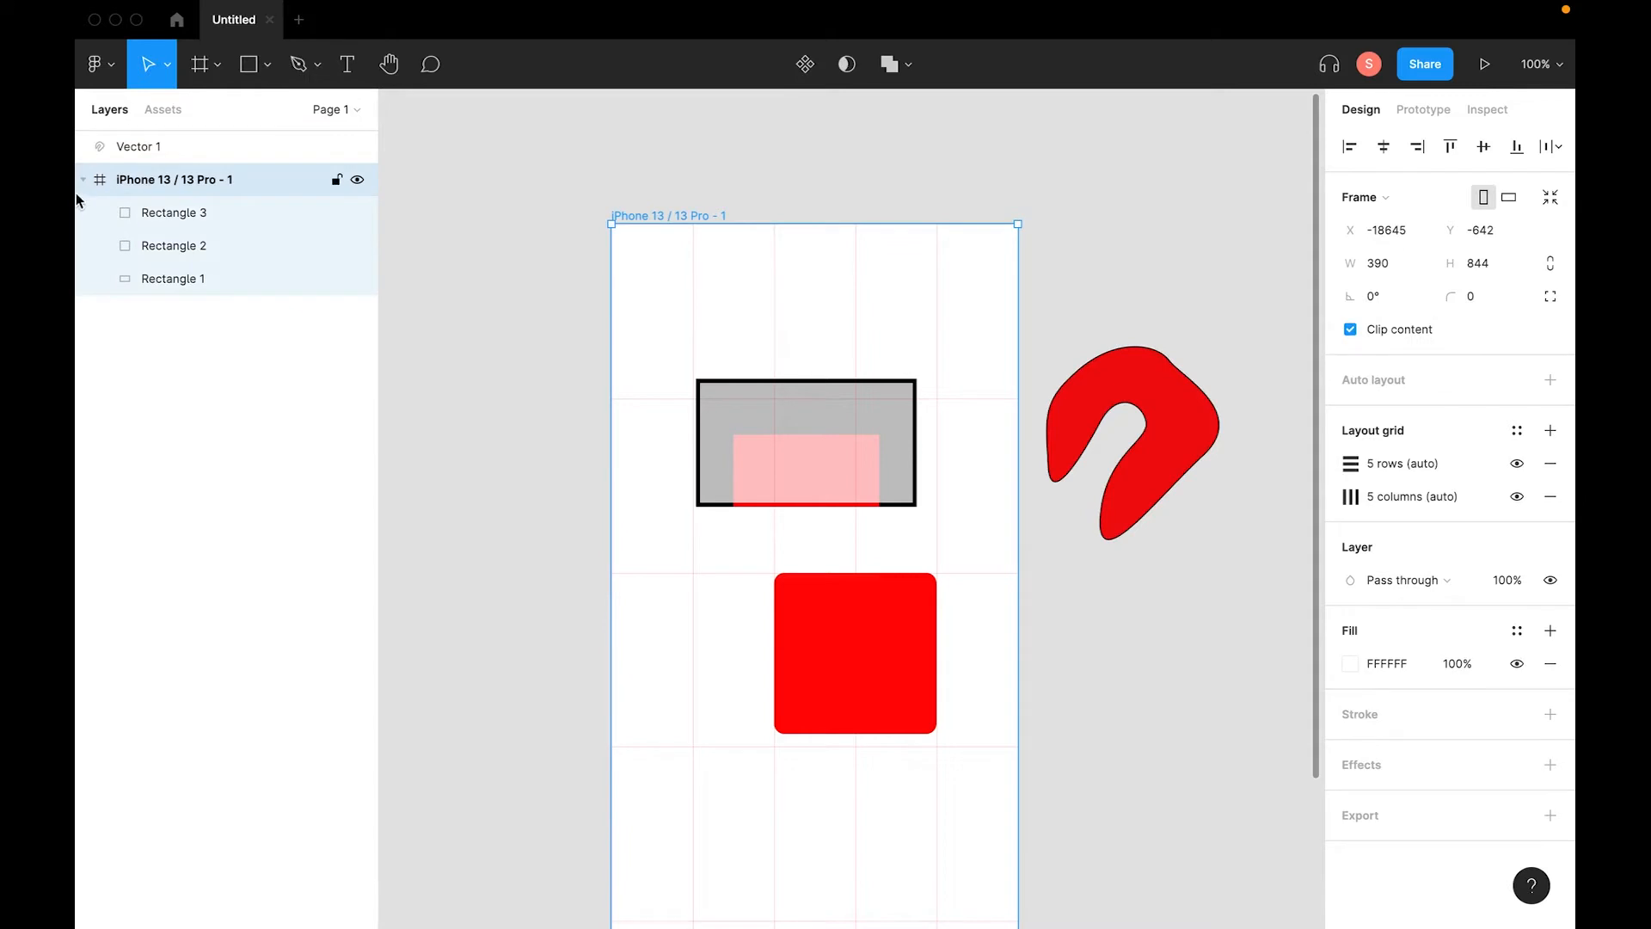
pyautogui.click(153, 181)
pyautogui.click(177, 427)
pyautogui.click(99, 180)
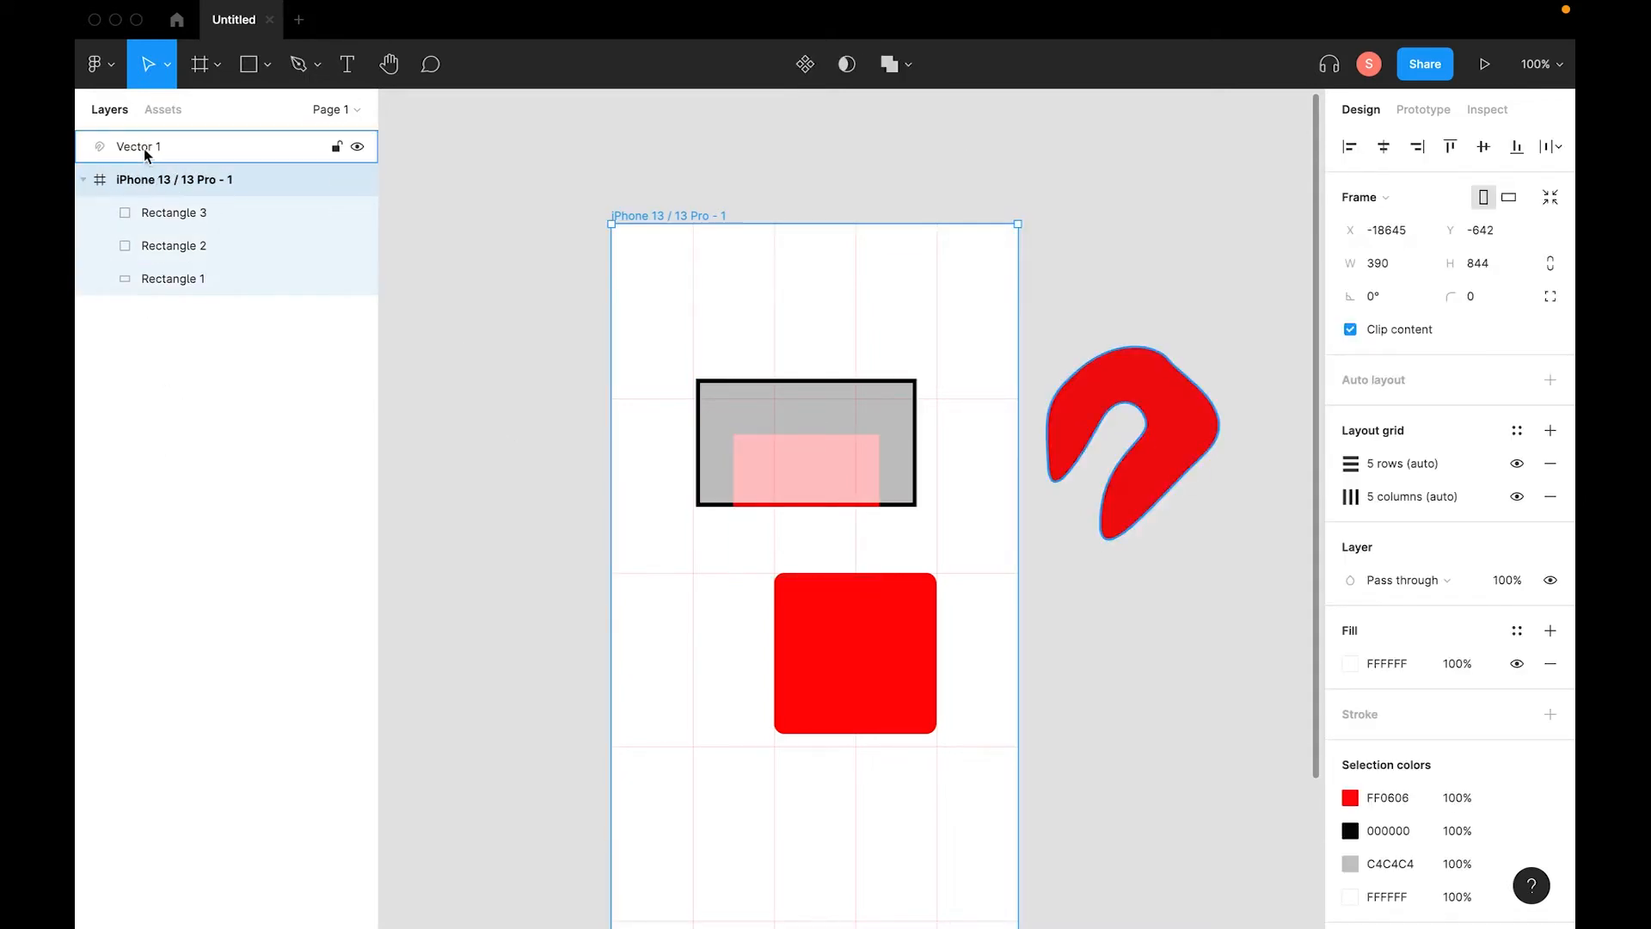
pyautogui.click(1169, 436)
pyautogui.click(174, 179)
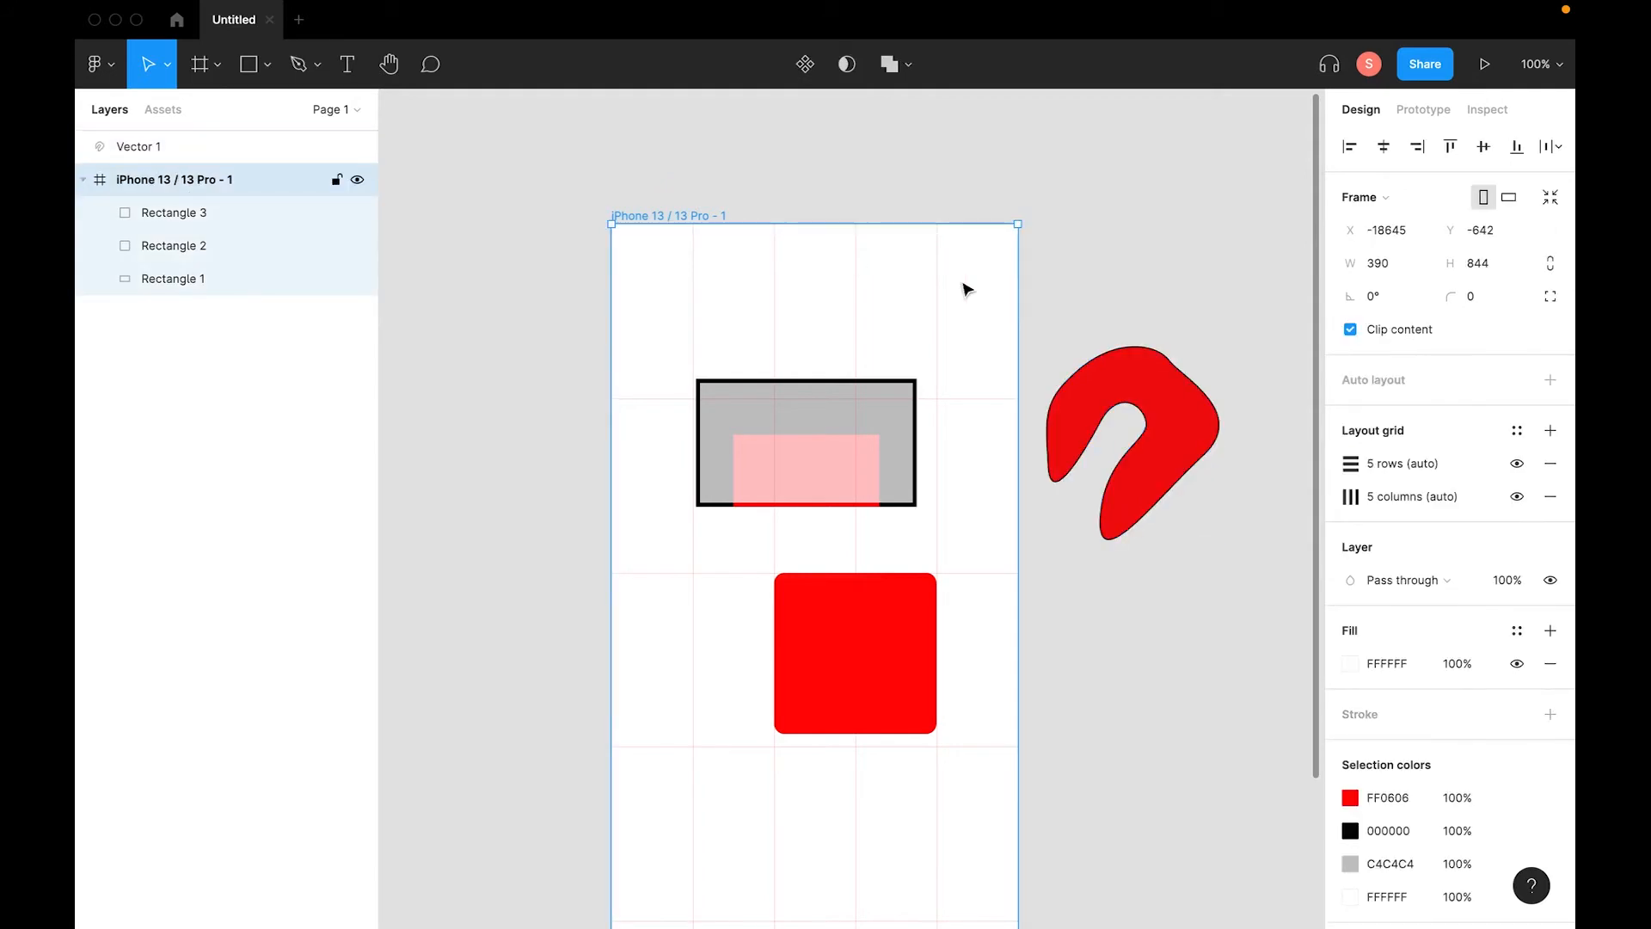
pyautogui.click(129, 146)
pyautogui.moveTo(129, 147); pyautogui.dragTo(192, 195)
pyautogui.click(176, 157)
pyautogui.click(157, 176)
pyautogui.moveTo(1208, 464); pyautogui.dragTo(933, 384)
# Turn off Clip content for the iPhone frame and try moving the vector up to the frame's upper edge.
pyautogui.click(658, 215)
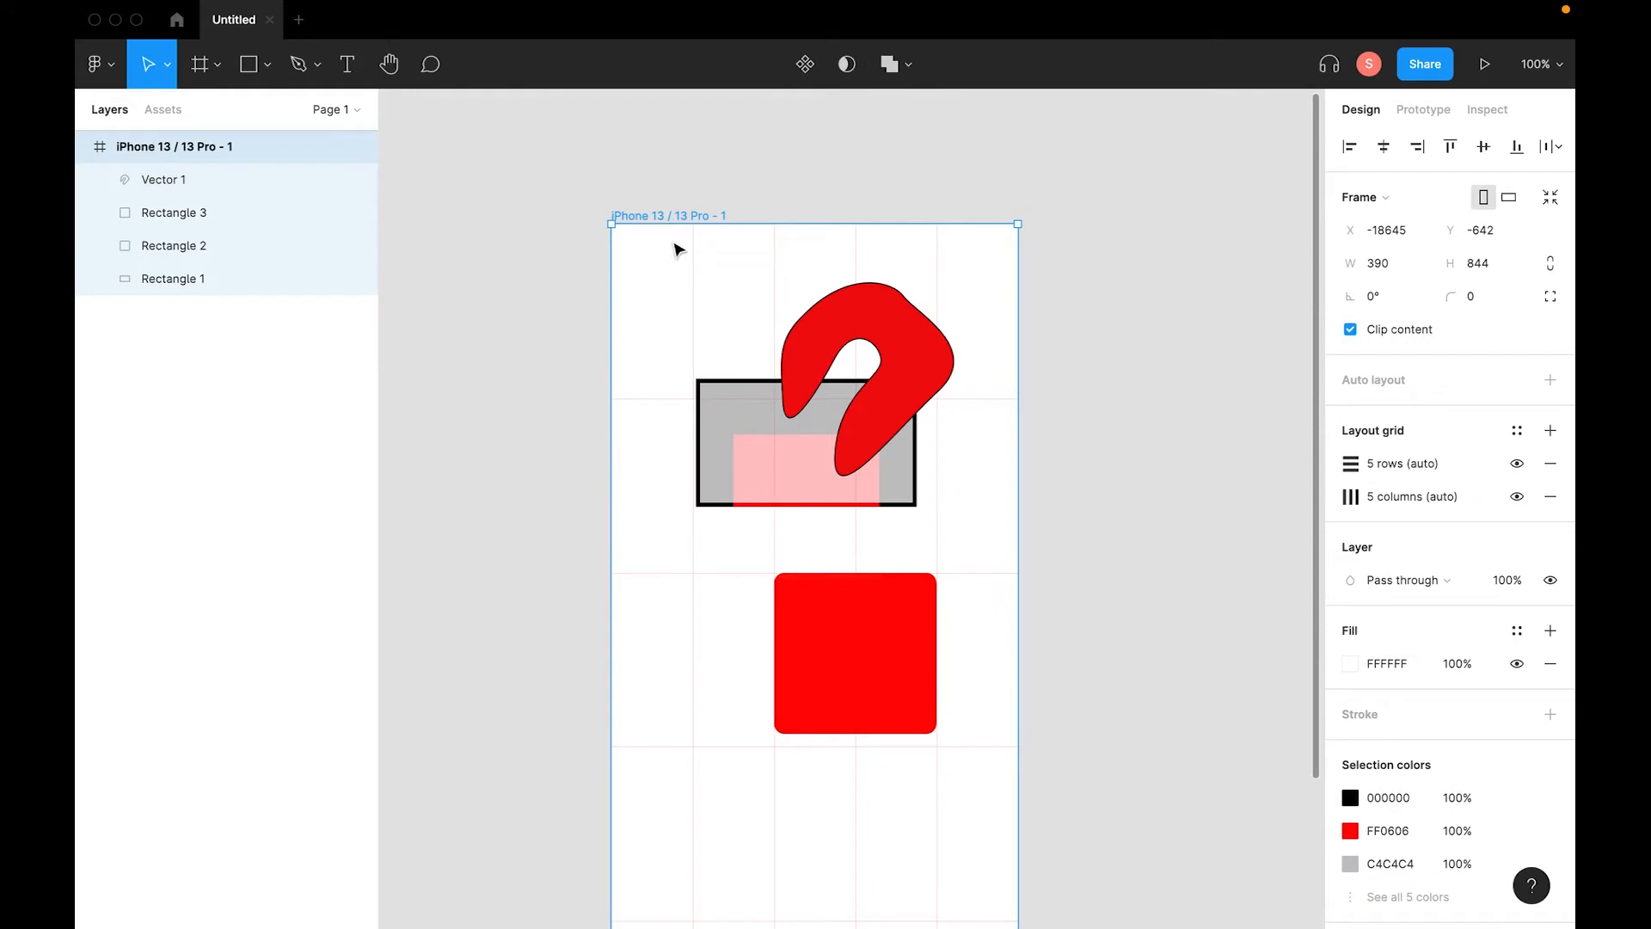
pyautogui.click(1350, 331)
pyautogui.moveTo(911, 355); pyautogui.dragTo(803, 225)
pyautogui.press('super+z')
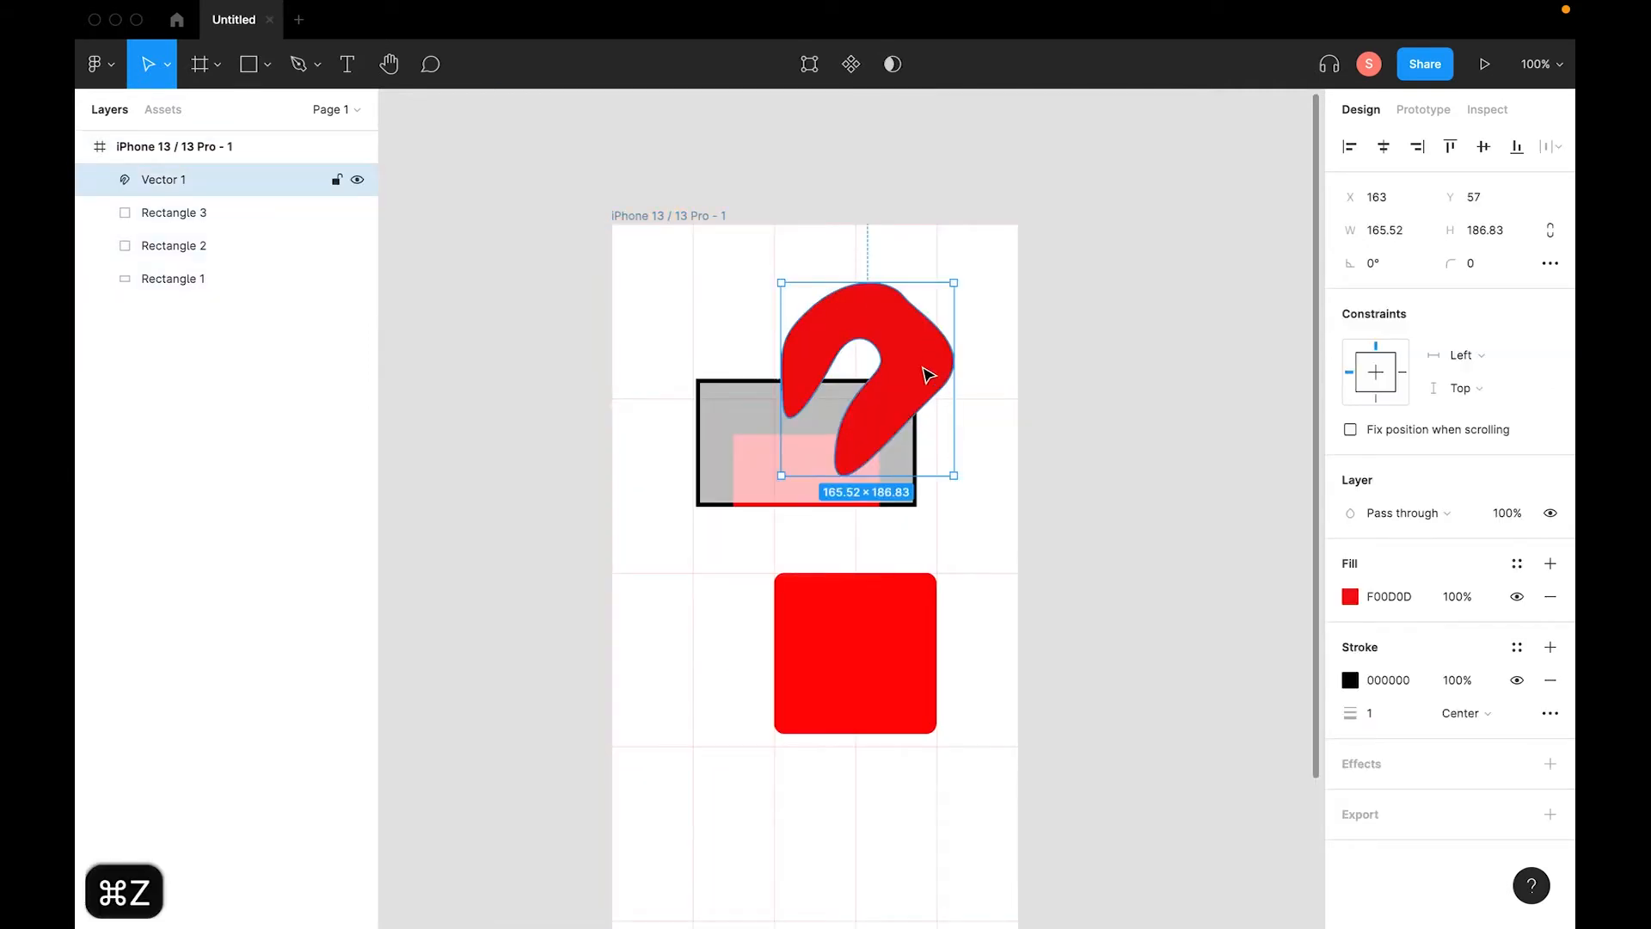
# Place the vector across the iPhone frame's right edge at X 324, Y 32, nested in the frame with Clip content on.
pyautogui.moveTo(927, 374); pyautogui.dragTo(1089, 338)
pyautogui.click(891, 232)
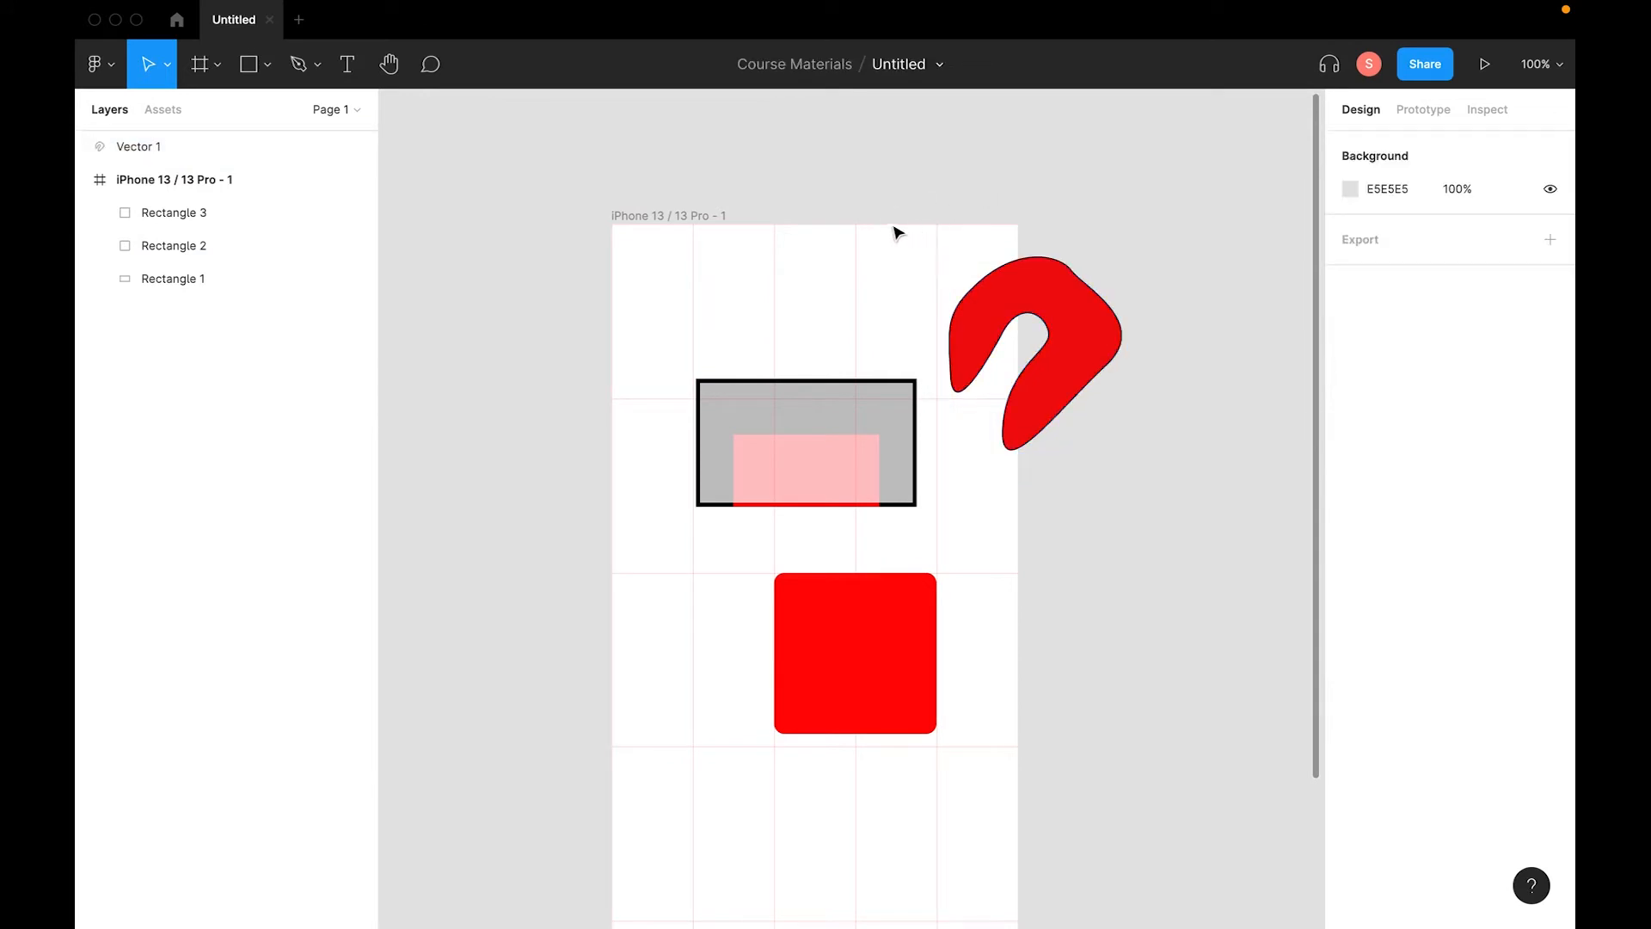
pyautogui.click(657, 217)
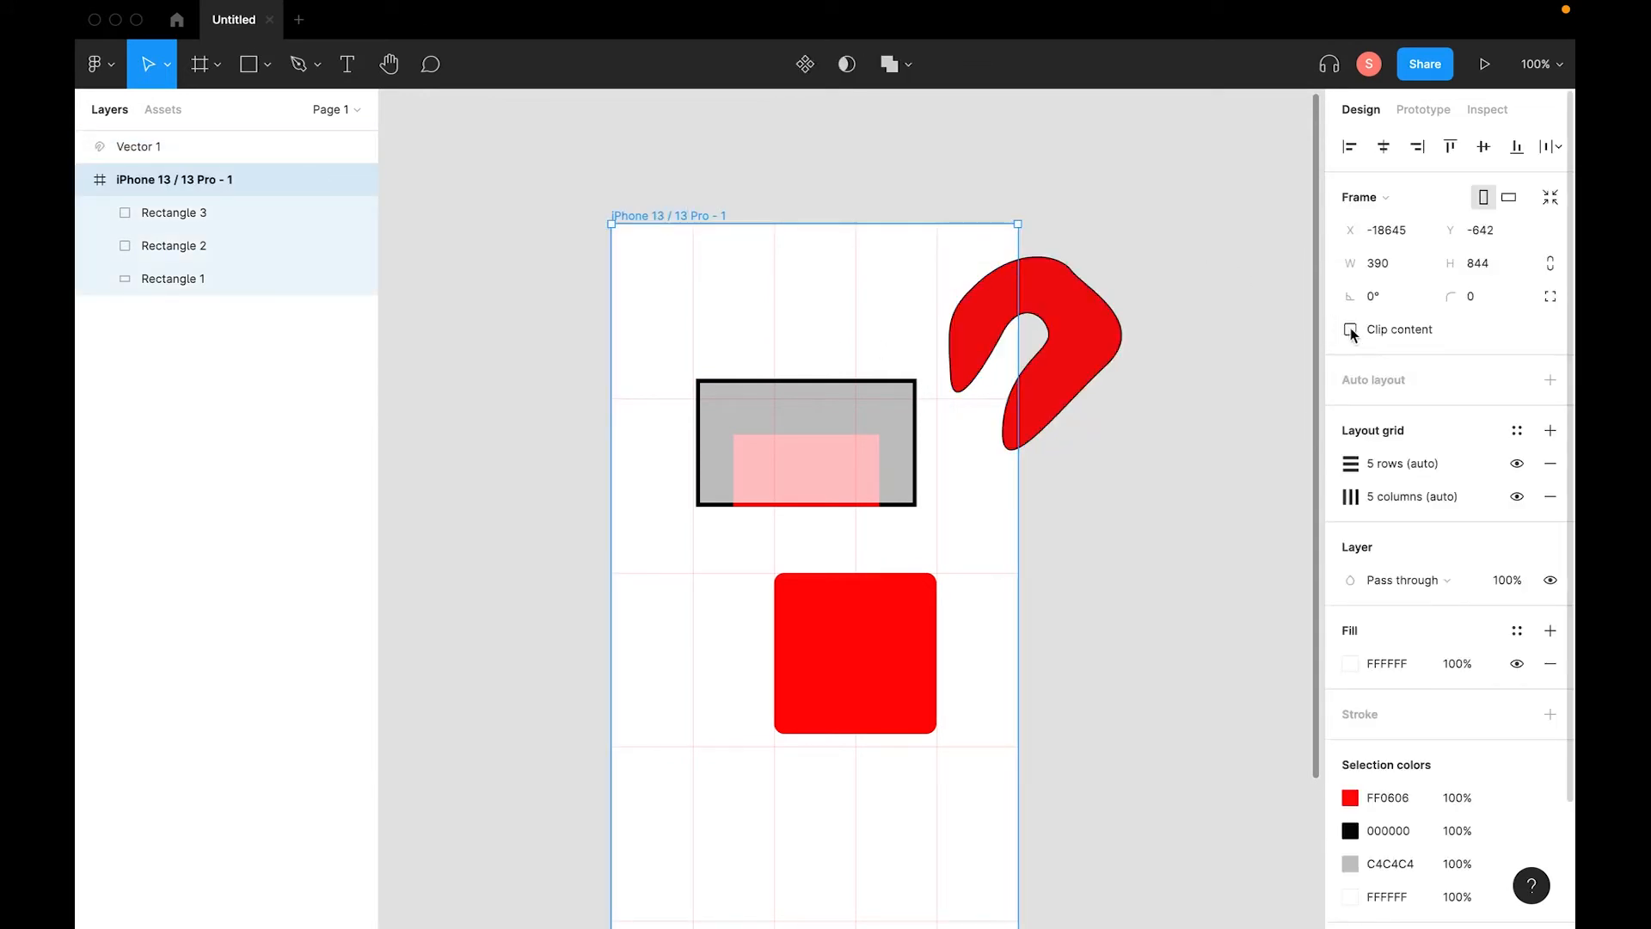
pyautogui.click(335, 307)
pyautogui.click(1036, 307)
pyautogui.click(1086, 167)
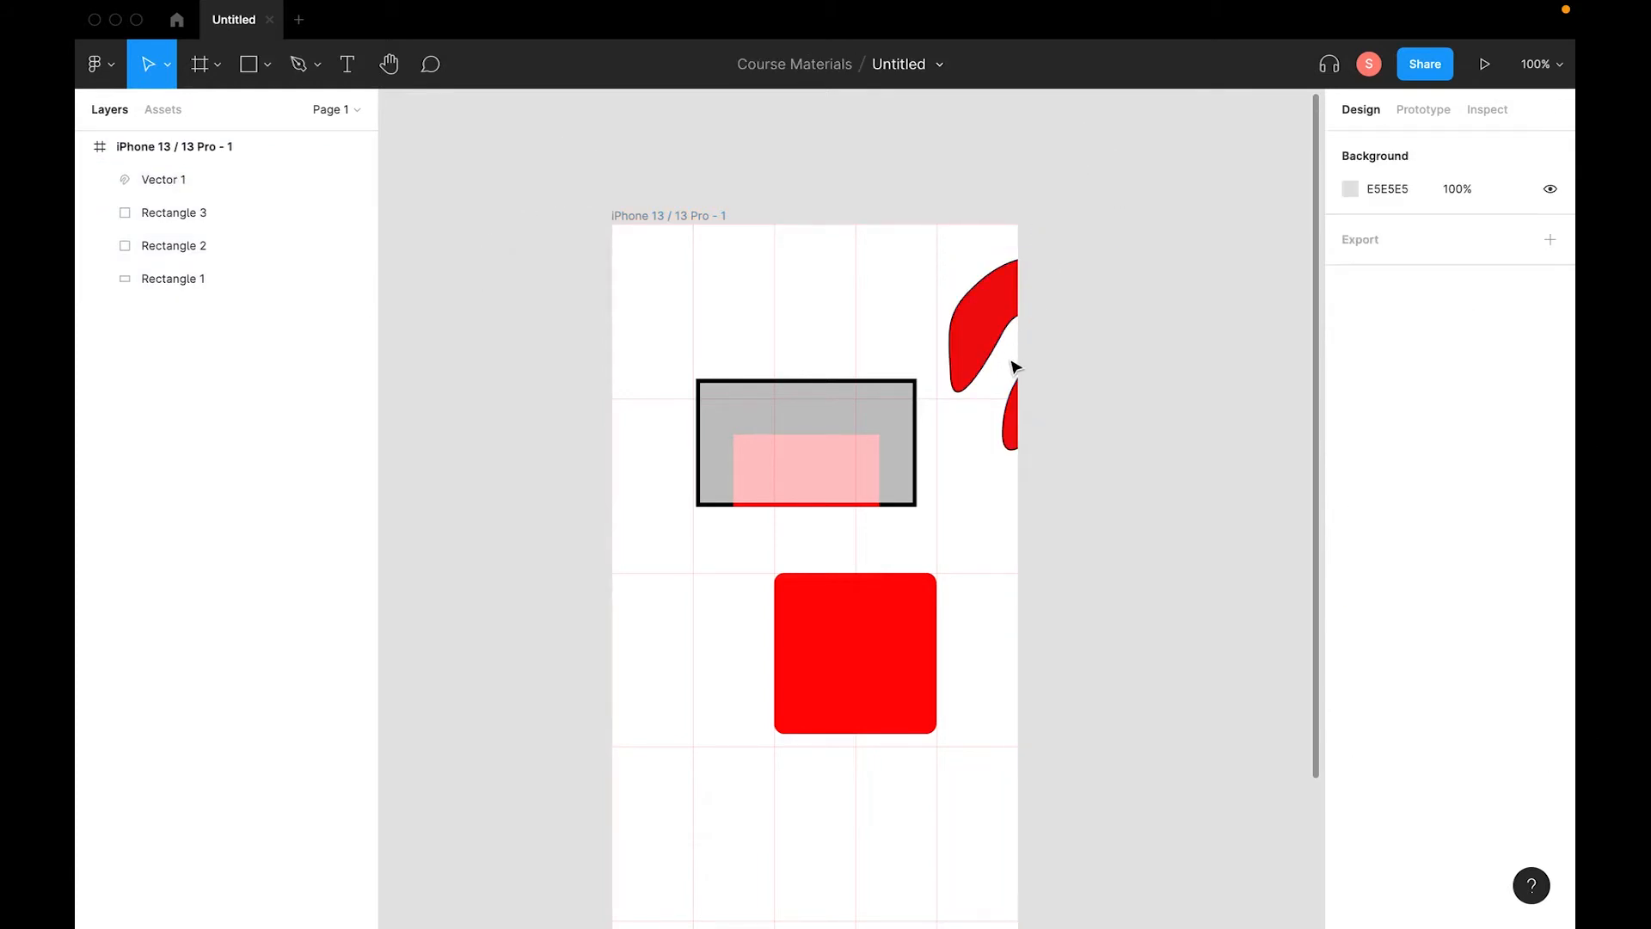
# Delete the clipped freeform vector and the pink rectangle overlapping the outlined gray one.
pyautogui.click(176, 181)
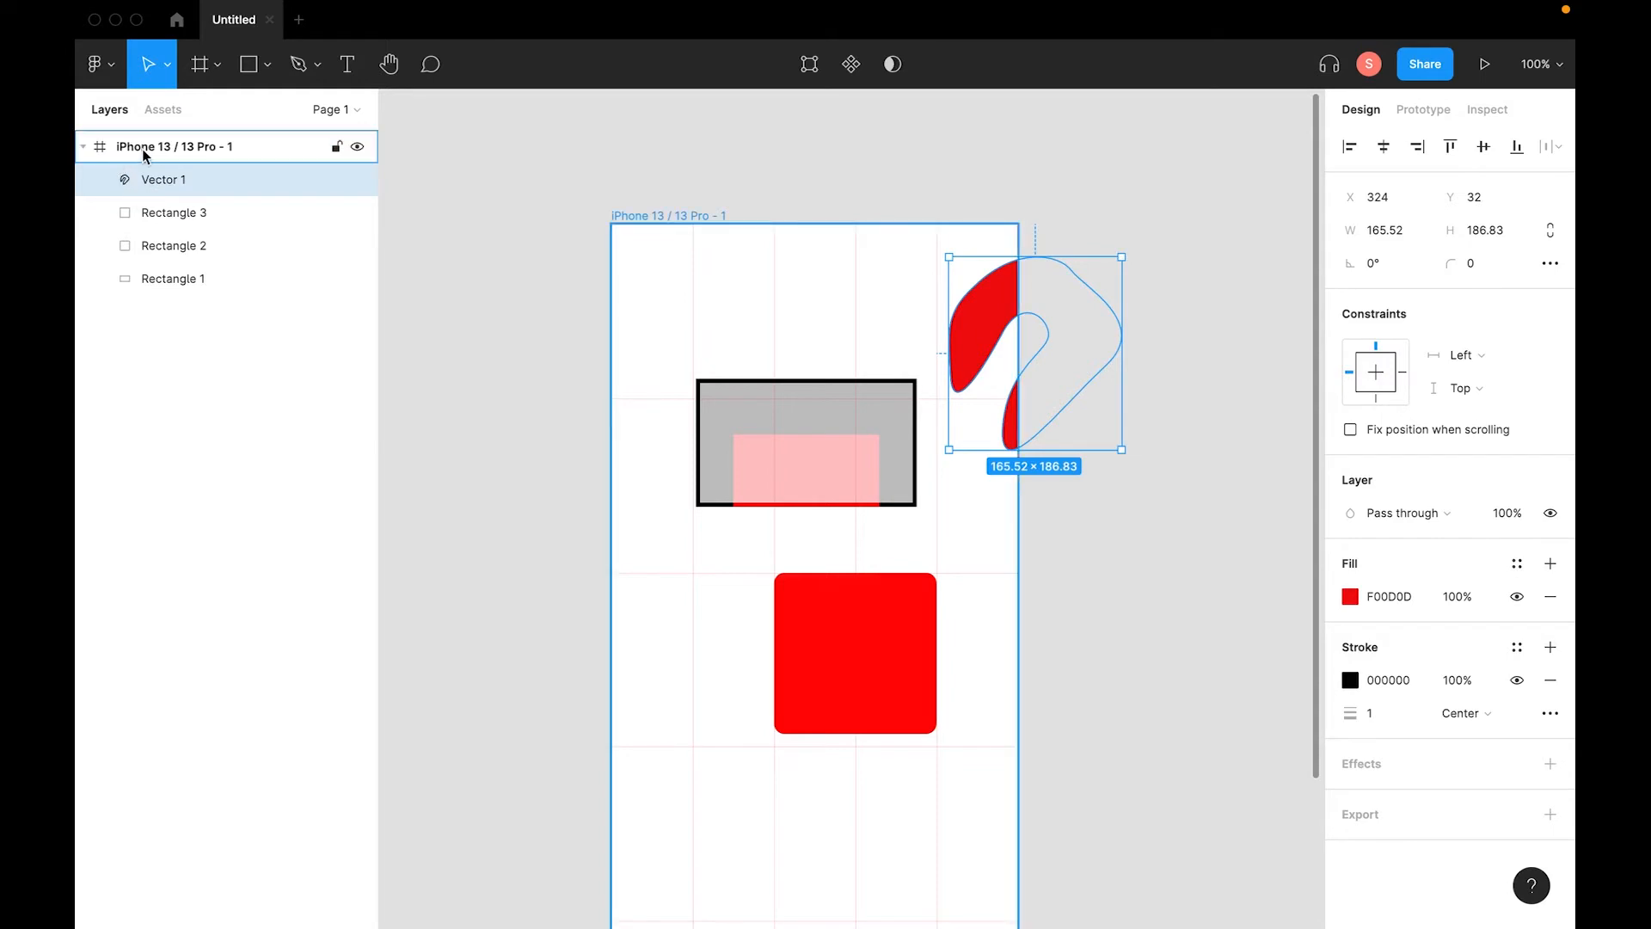
pyautogui.click(158, 153)
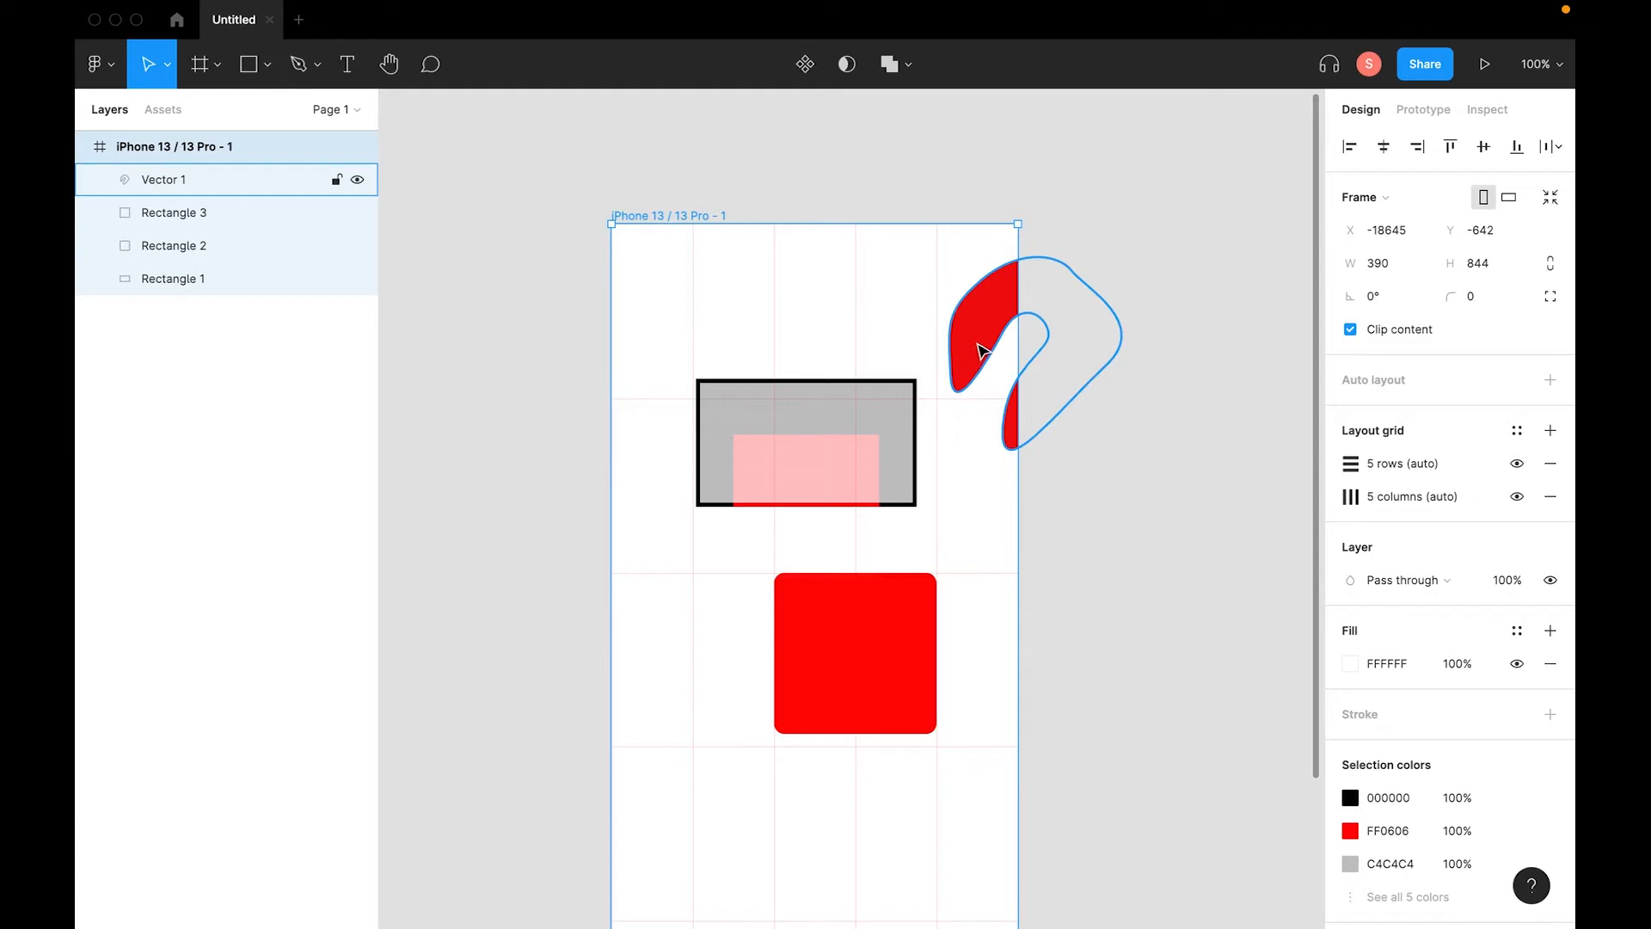
pyautogui.click(983, 182)
pyautogui.click(995, 316)
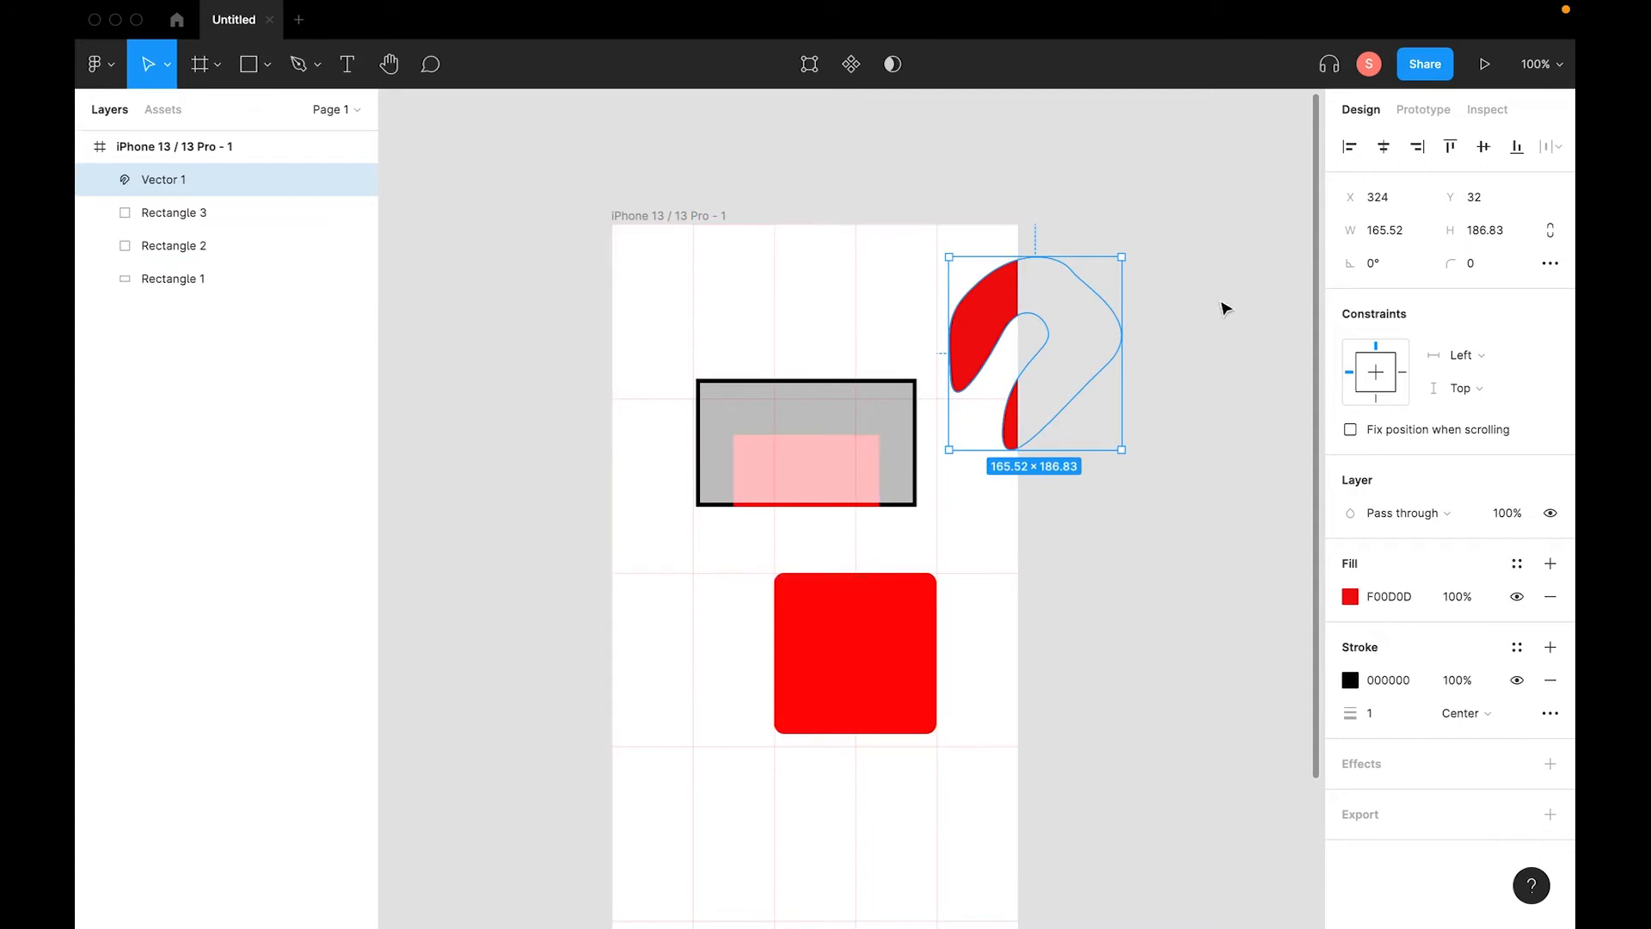
pyautogui.press('BackSpace')
pyautogui.click(788, 465)
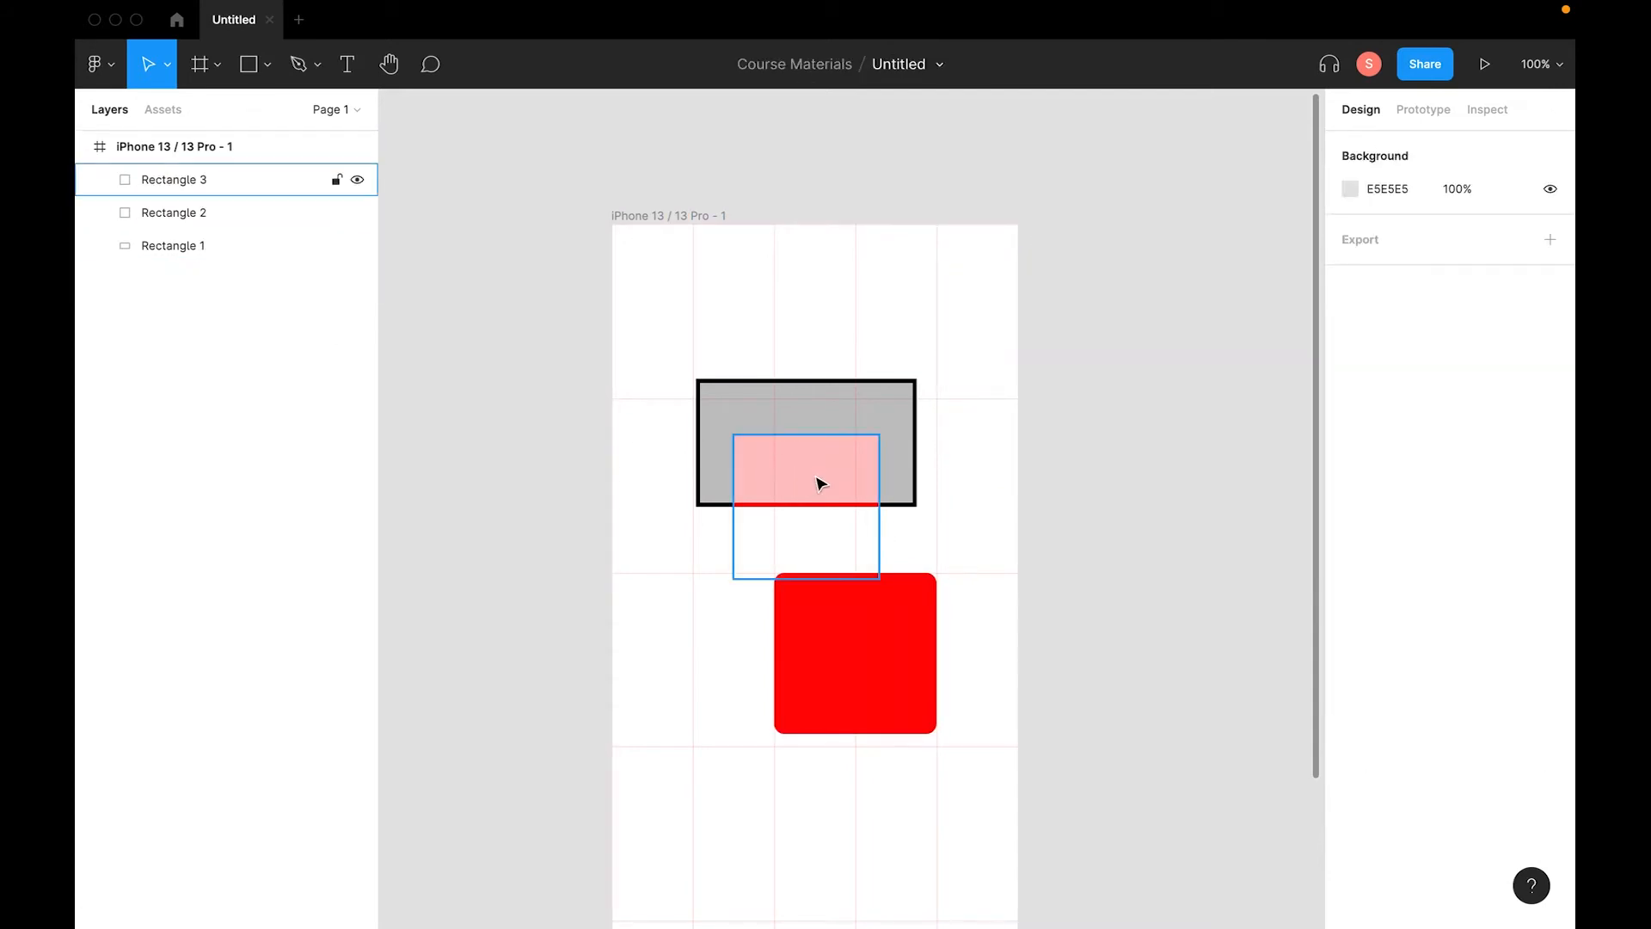
pyautogui.press('BackSpace')
# Align the left edges of the outlined gray rectangle and the rounded red square.
pyautogui.click(841, 475)
pyautogui.click(892, 647)
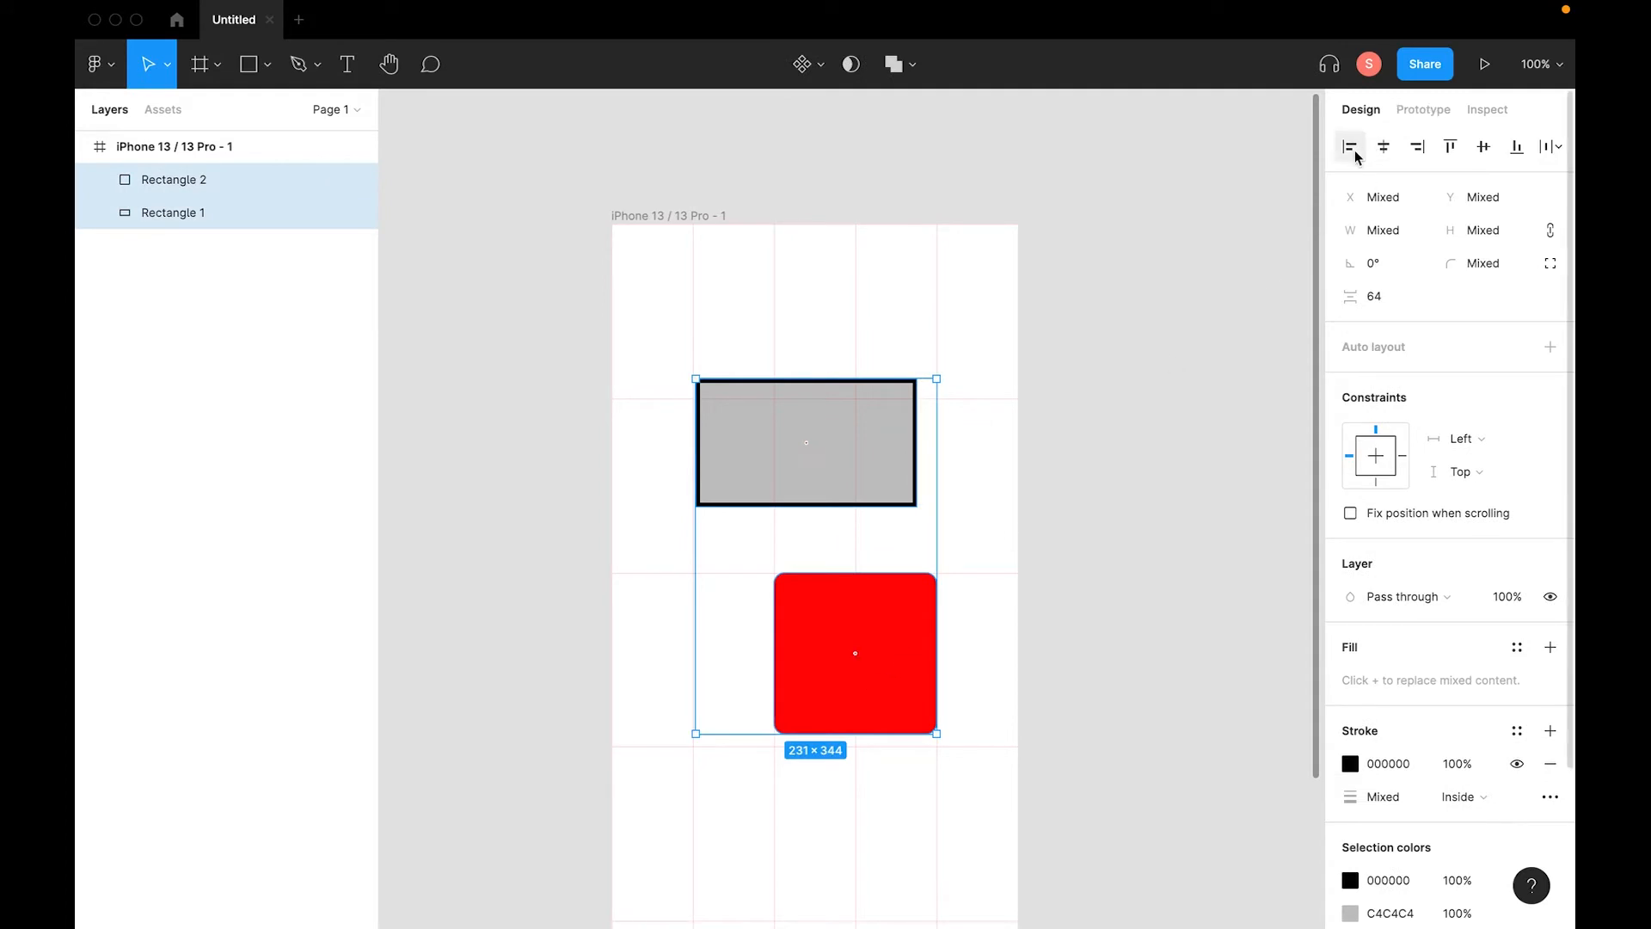
pyautogui.click(1558, 148)
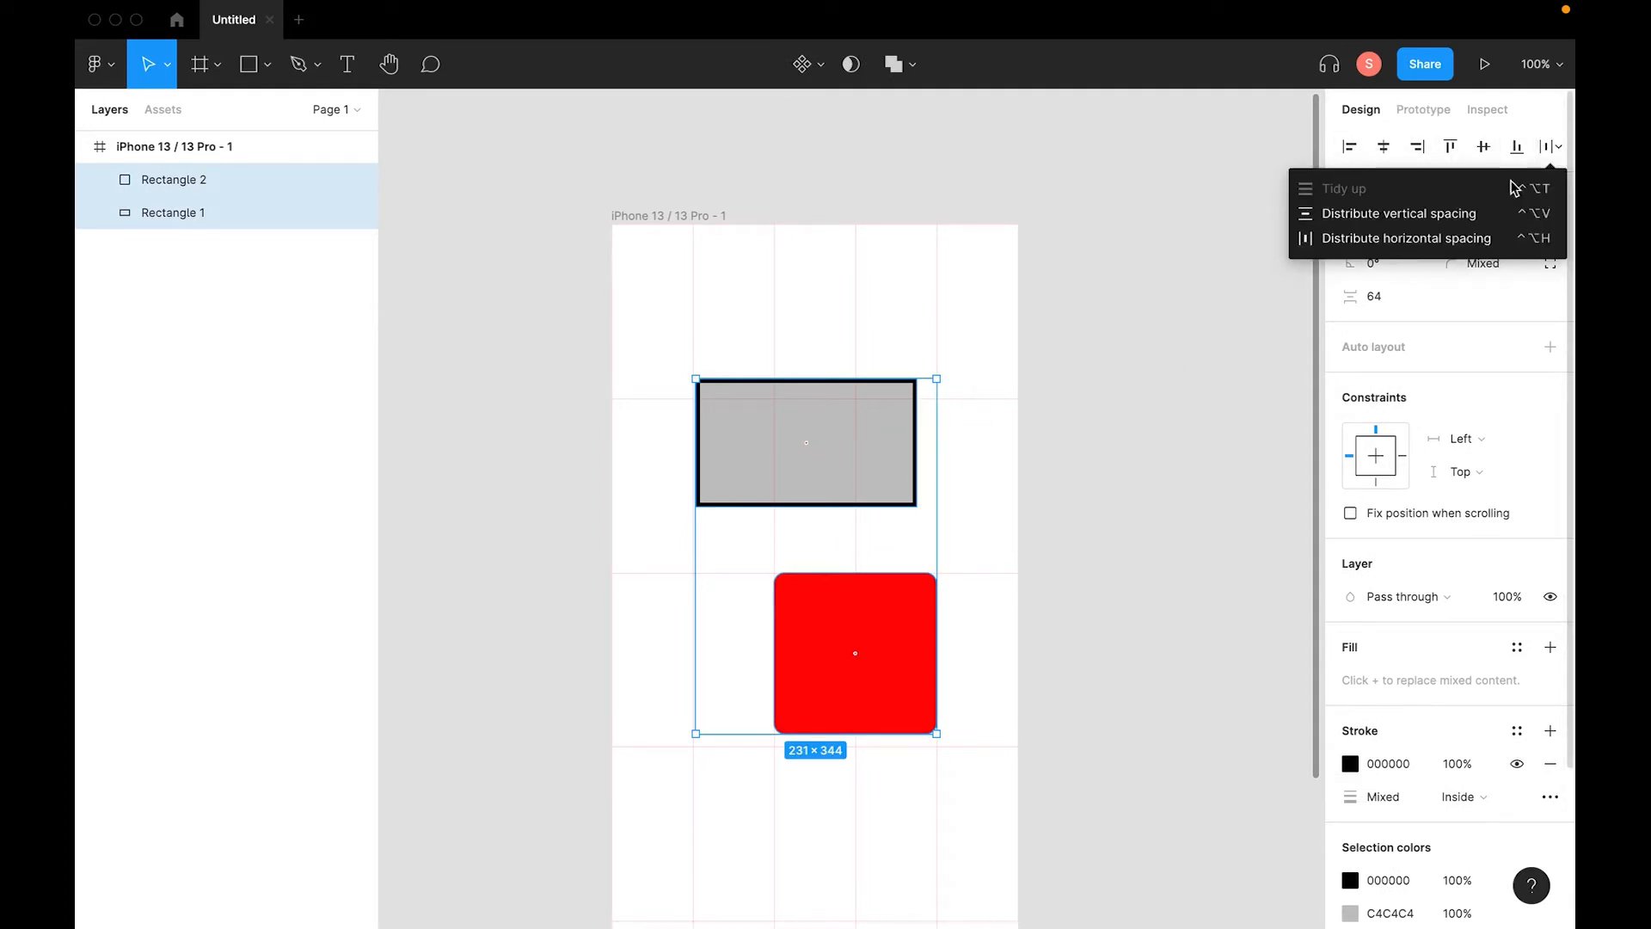
pyautogui.click(1552, 115)
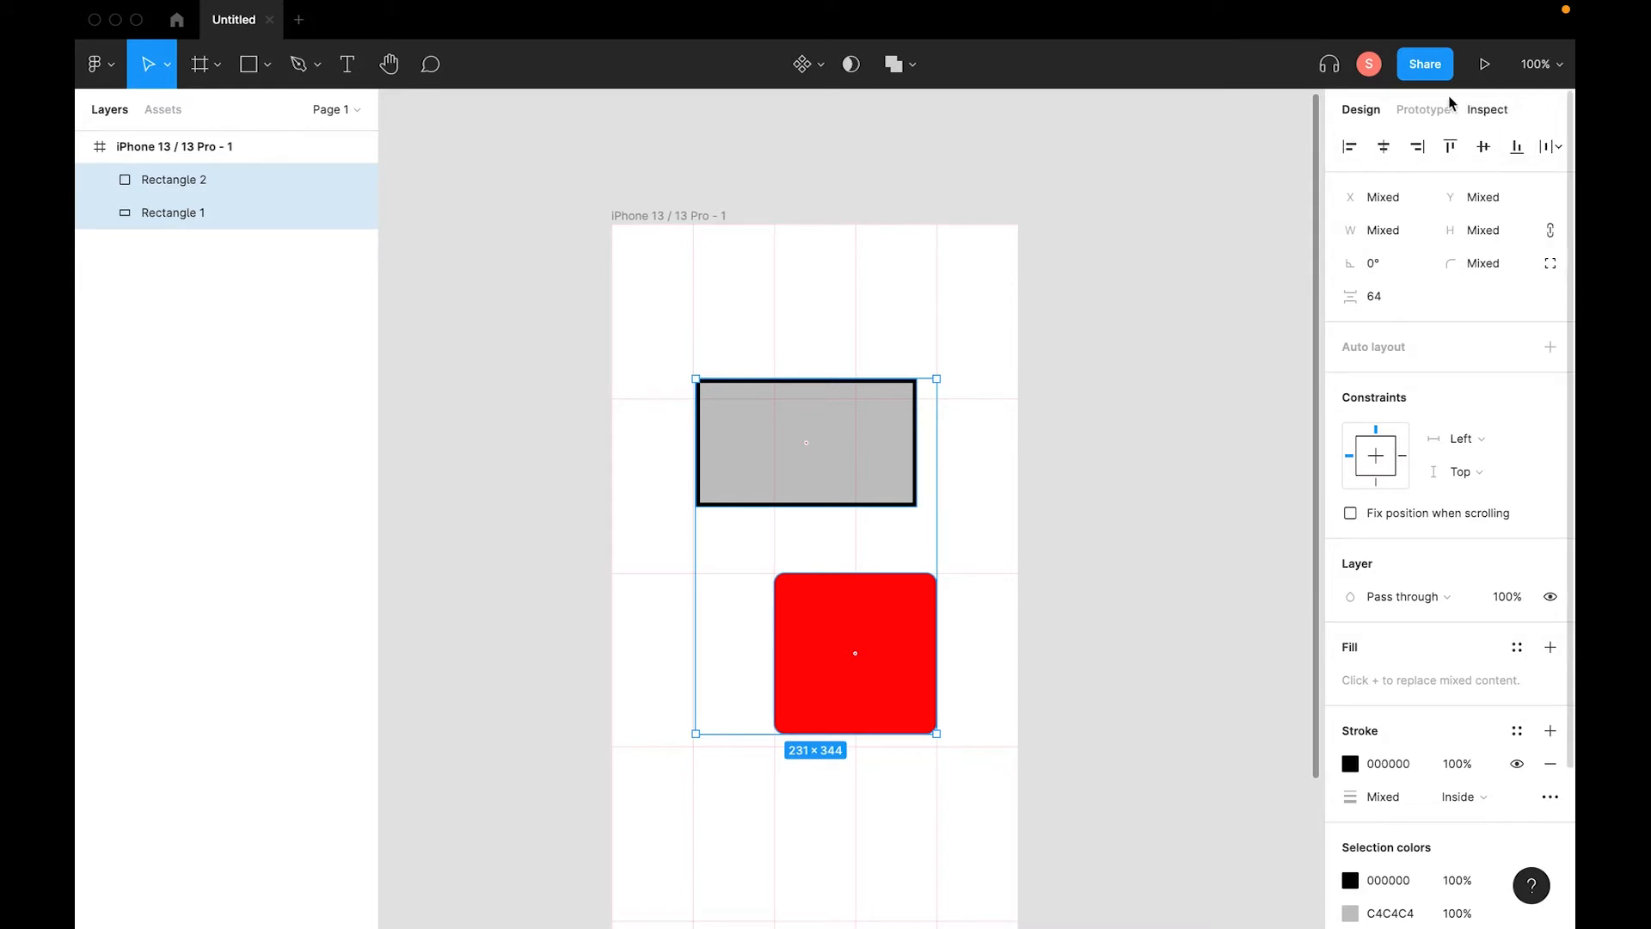
pyautogui.click(1348, 150)
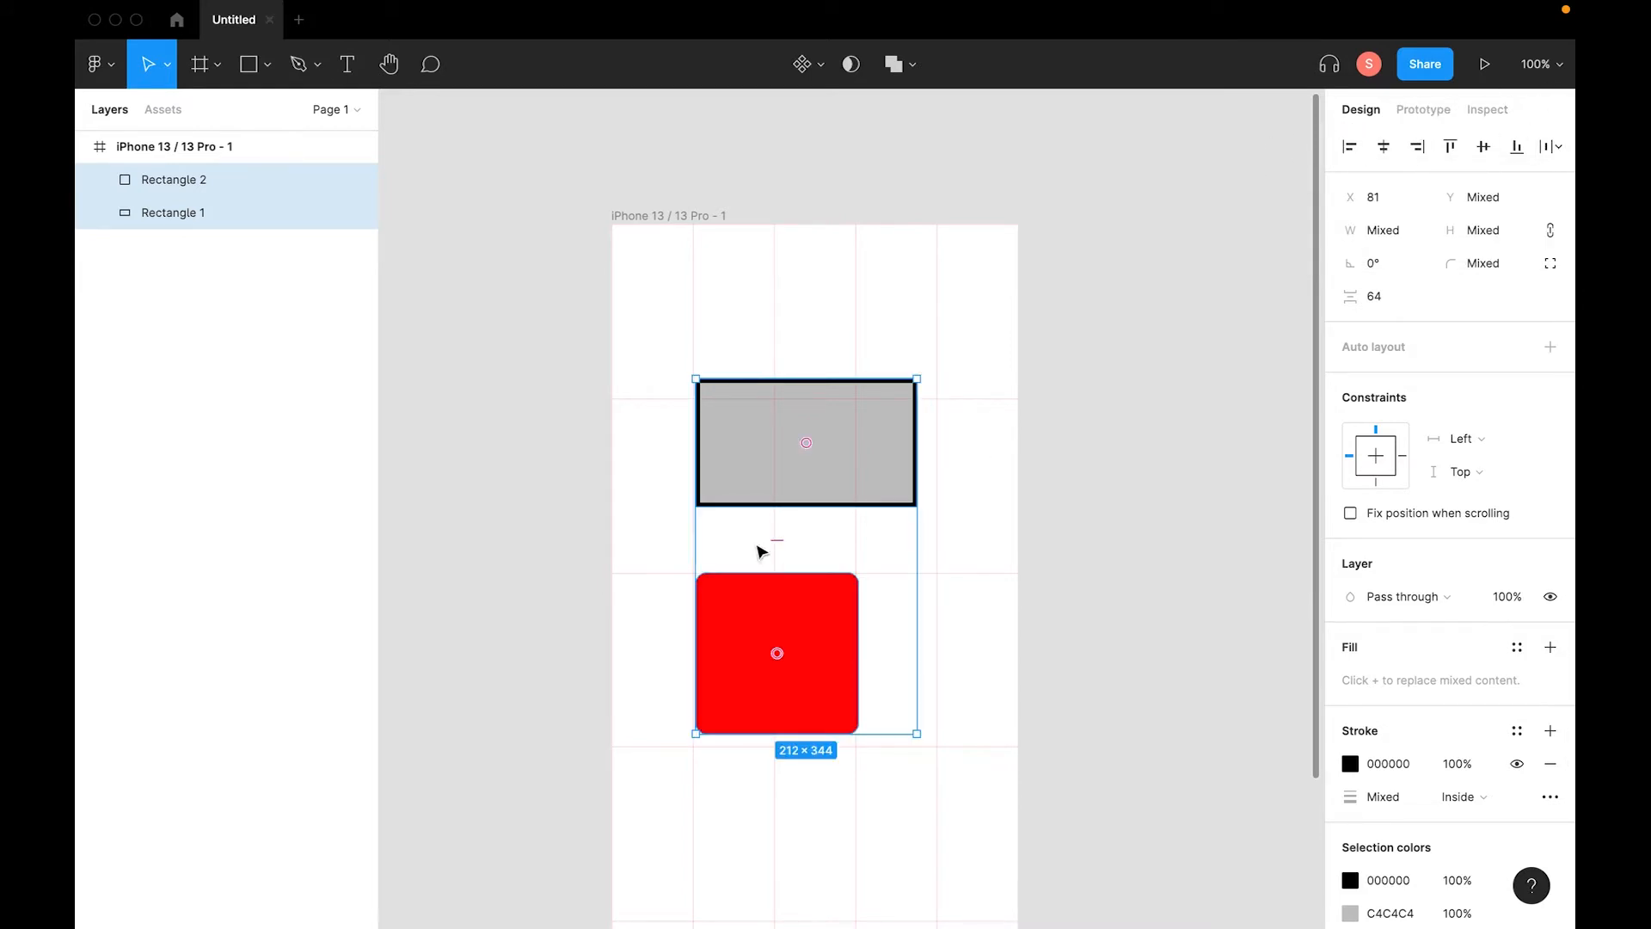
# Align the right edges of the gray rectangle and red square, followed by their horizontal centers, and open the spacing distribution options.
pyautogui.click(1417, 146)
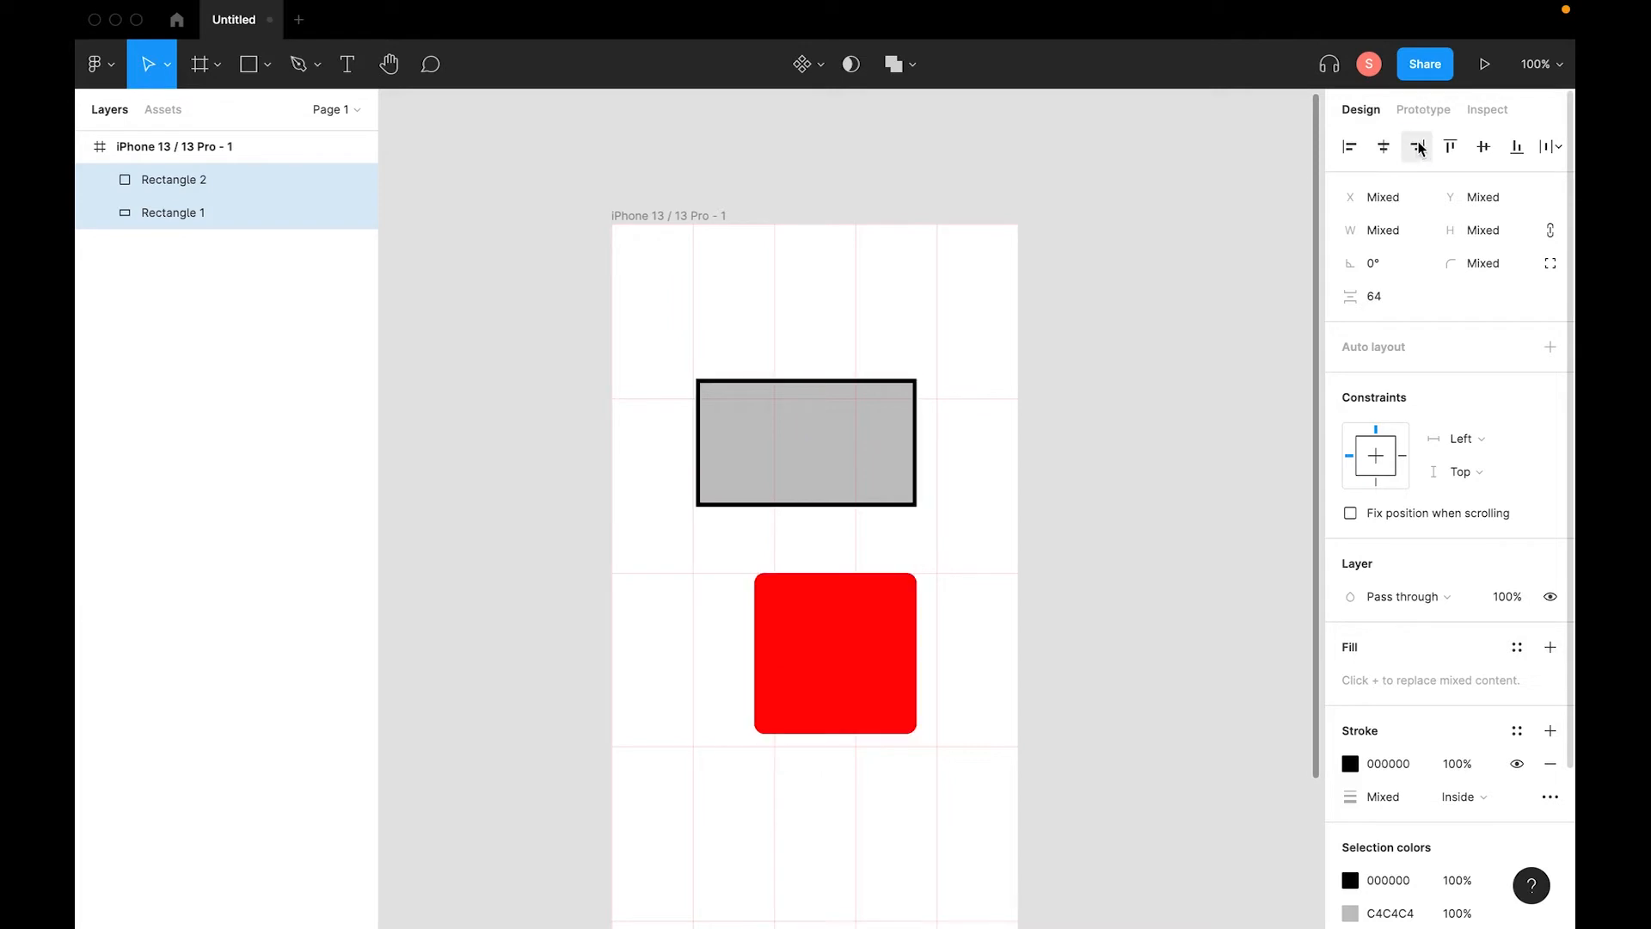
pyautogui.click(1384, 146)
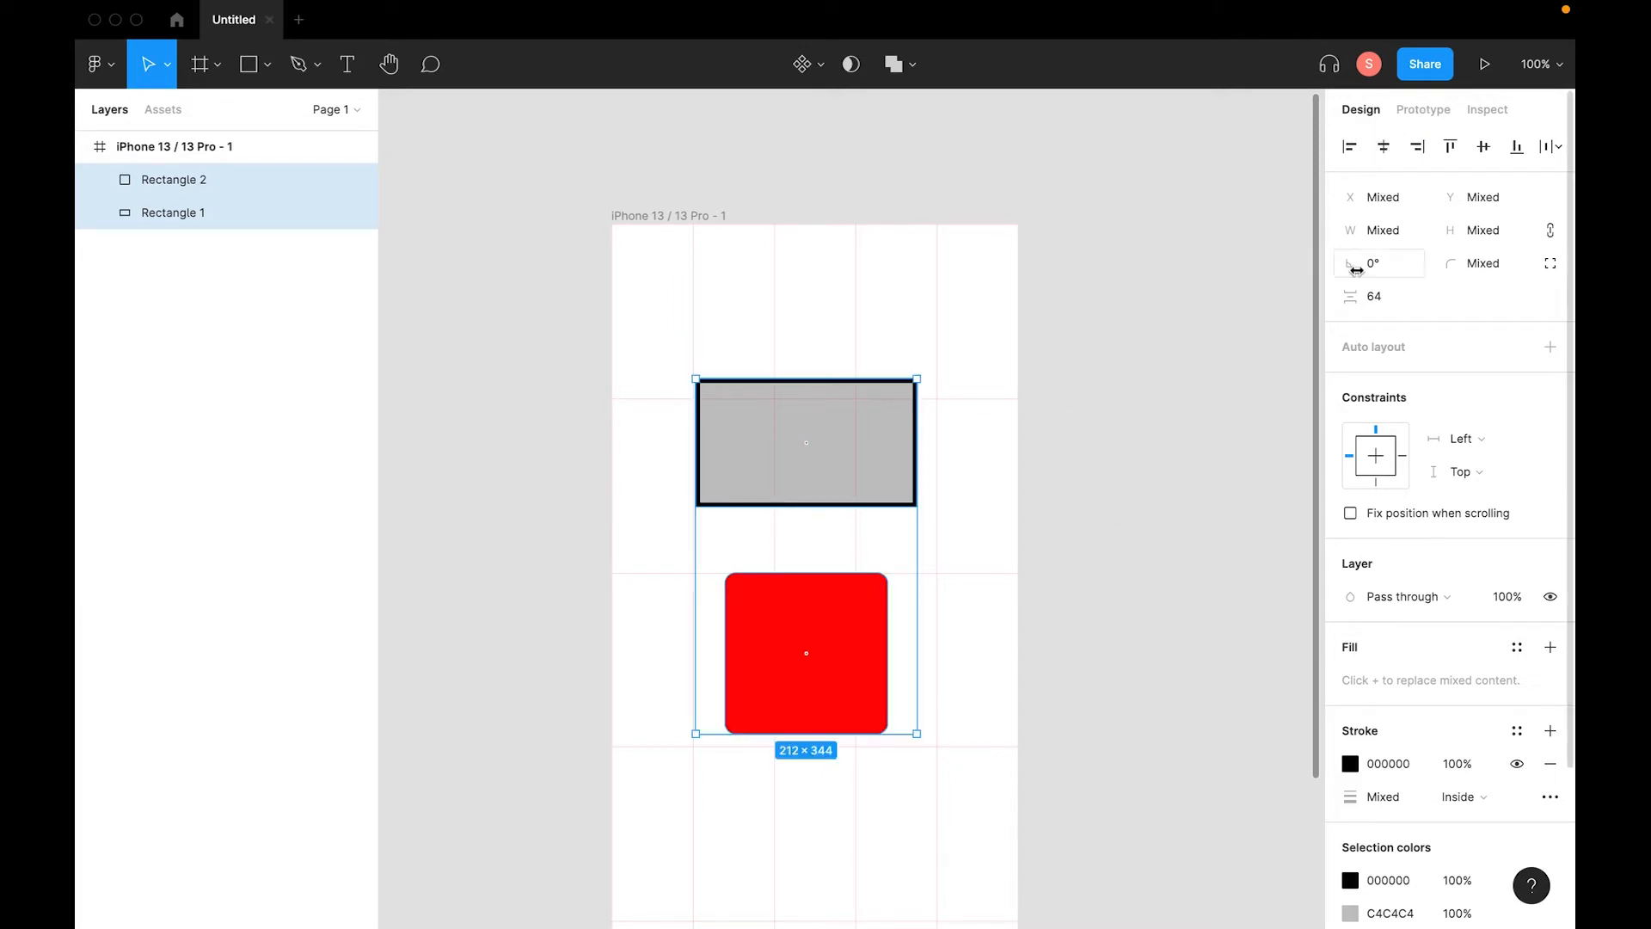
pyautogui.click(1557, 146)
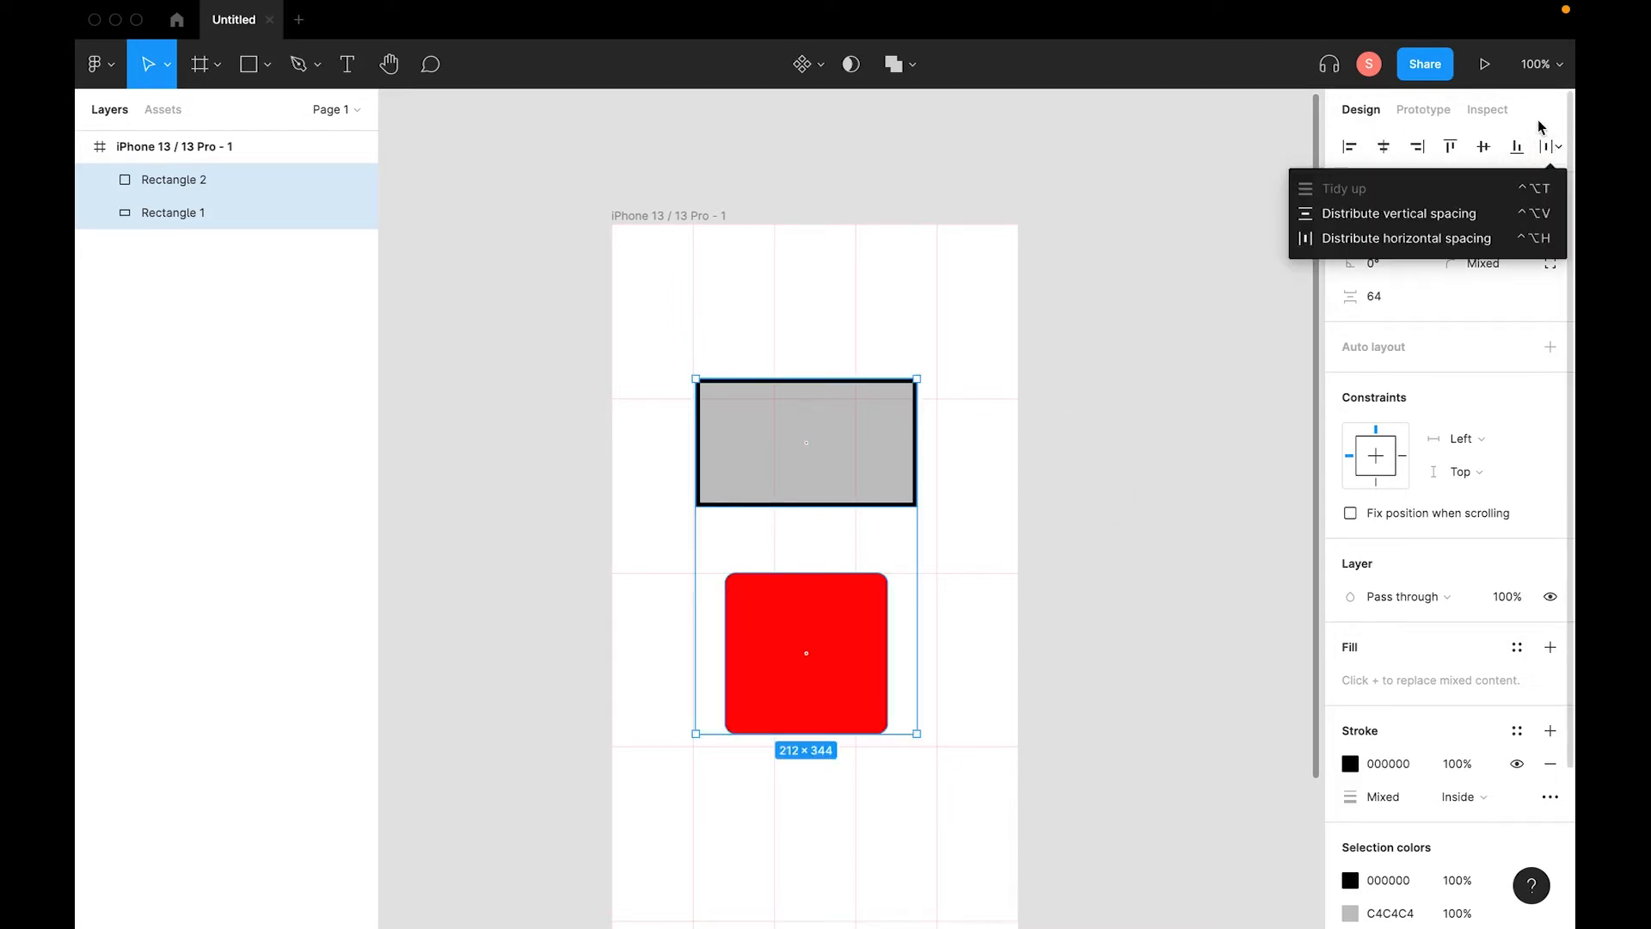
pyautogui.click(1539, 130)
pyautogui.click(1118, 629)
# Delete the outlined gray rectangle and the rounded red square from the iPhone frame.
pyautogui.click(760, 685)
pyautogui.keyDown('shift'); pyautogui.click(831, 448); pyautogui.keyUp('shift')
pyautogui.moveTo(886, 441); pyautogui.dragTo(831, 500)
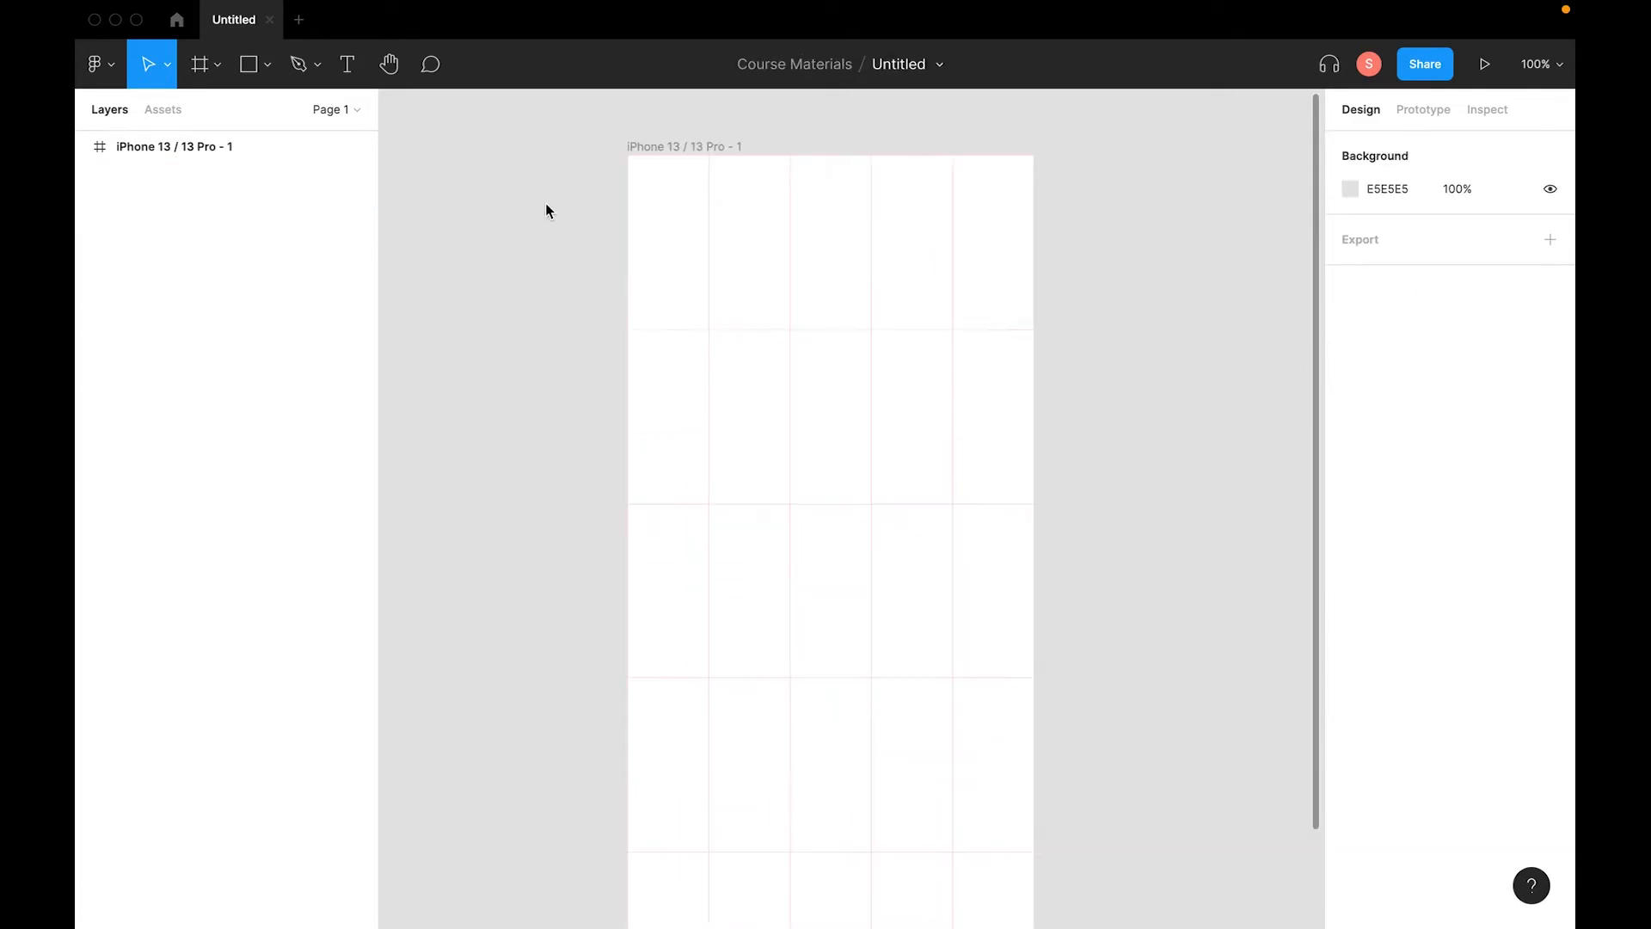
# Add a text box about 254 × 43 near the frame's upper edge reading "Profile Page".
pyautogui.click(351, 64)
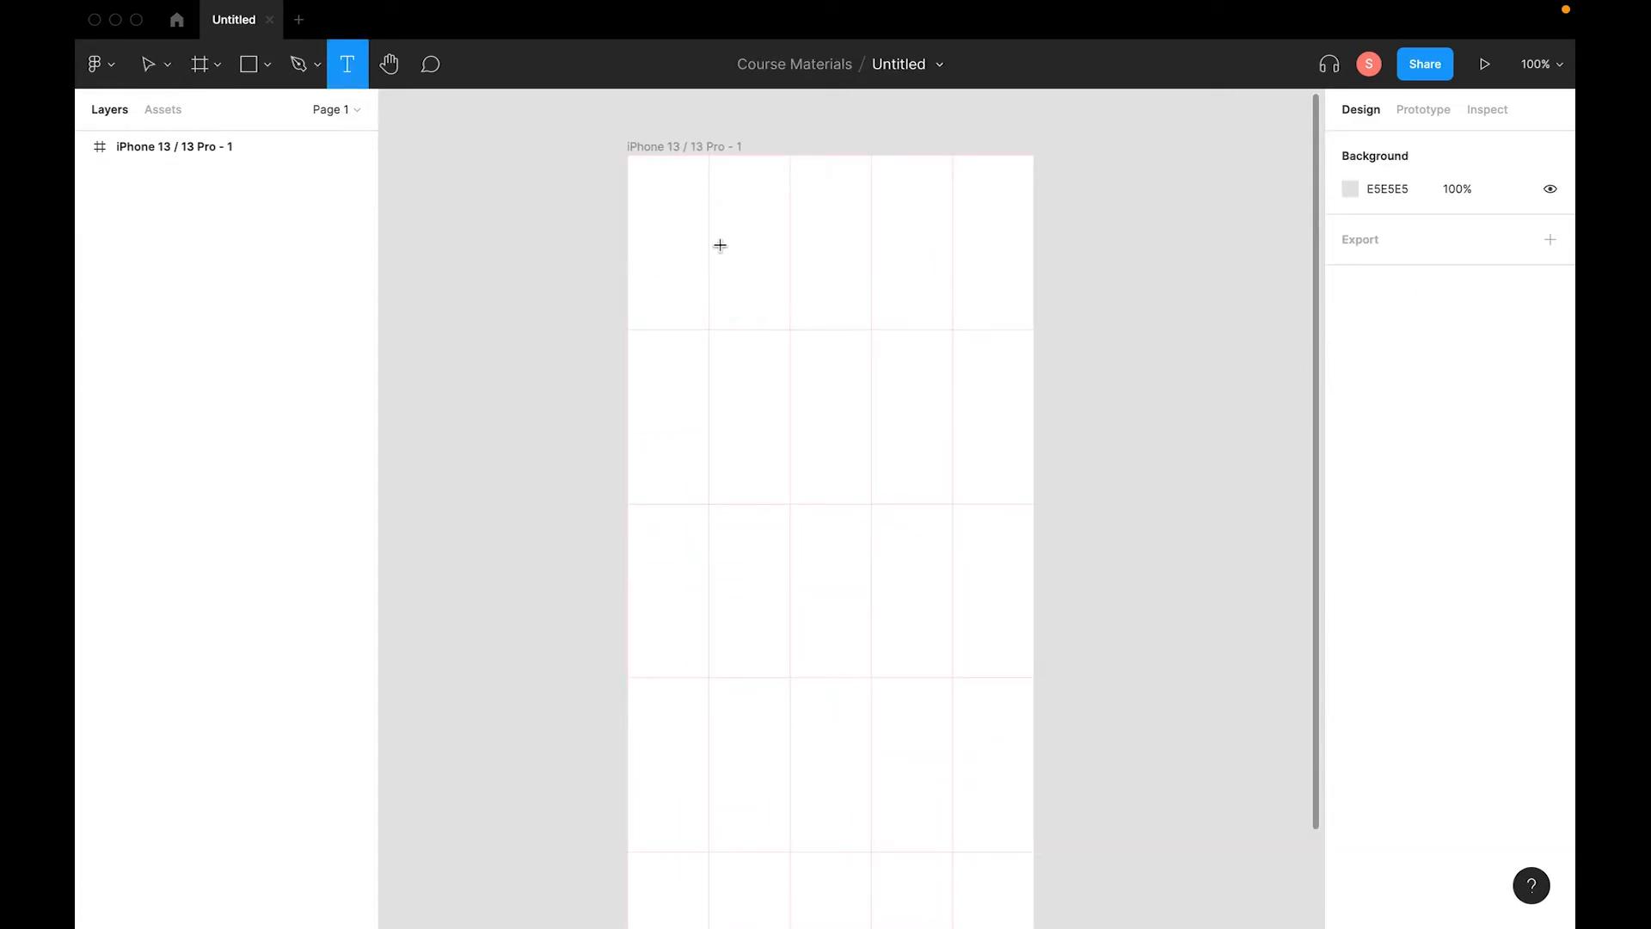
pyautogui.moveTo(699, 248); pyautogui.dragTo(966, 296)
pyautogui.write('P')
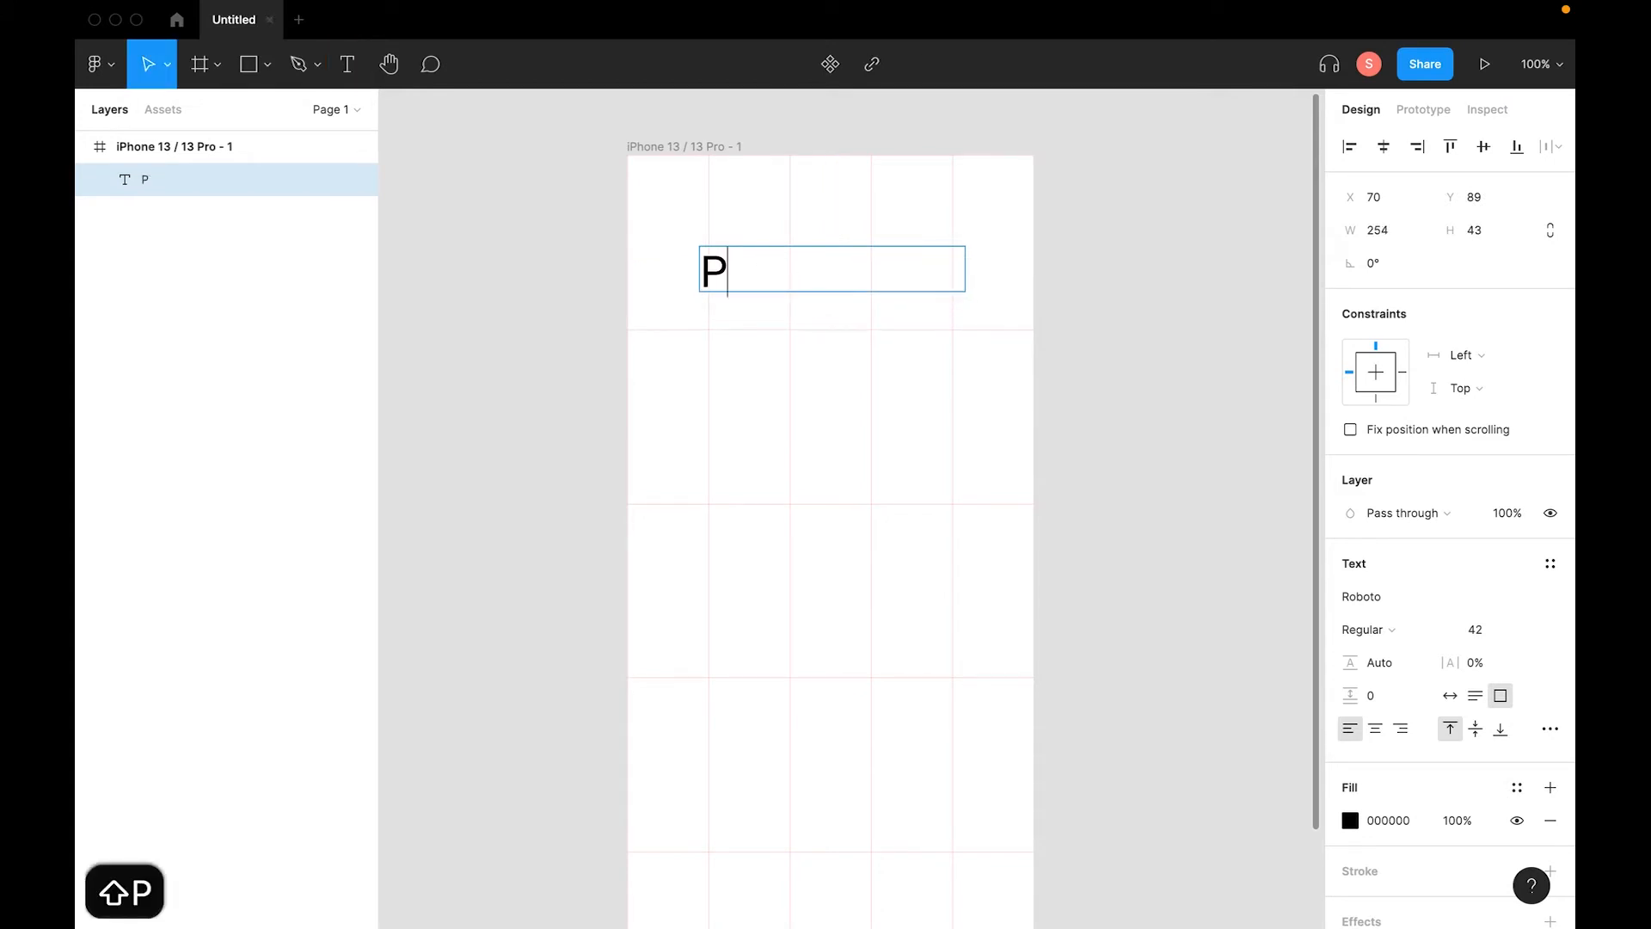
pyautogui.write('rofile Paage')
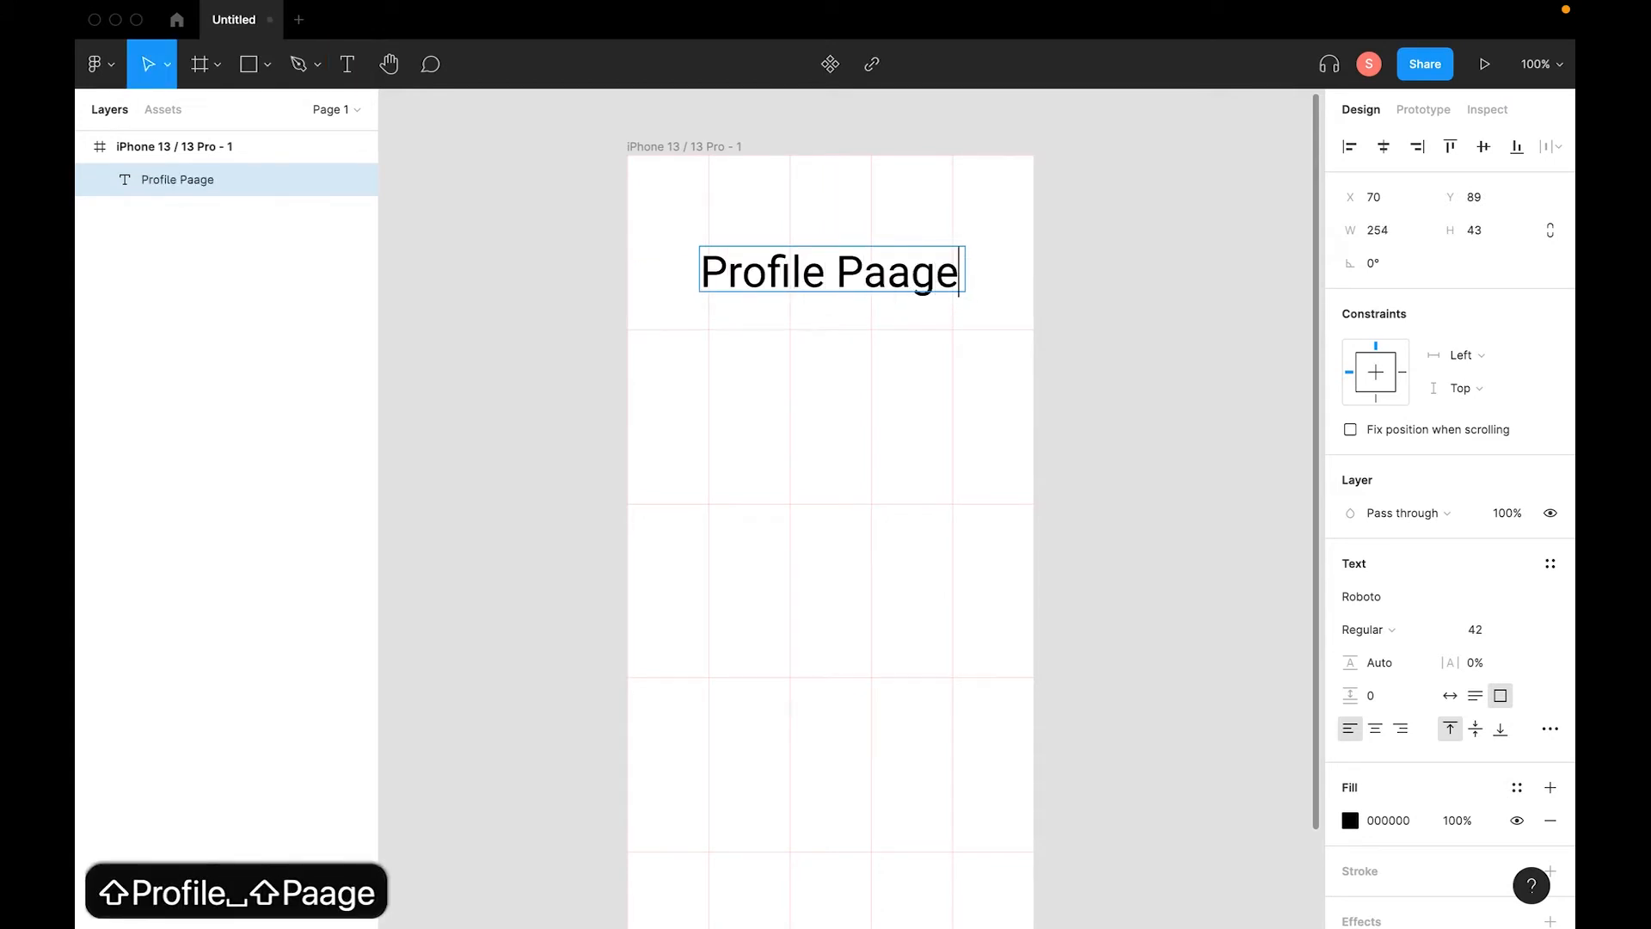
pyautogui.press('BackSpace')
pyautogui.press('BackSpace')
pyautogui.press('BackSpace')
pyautogui.write('ge')
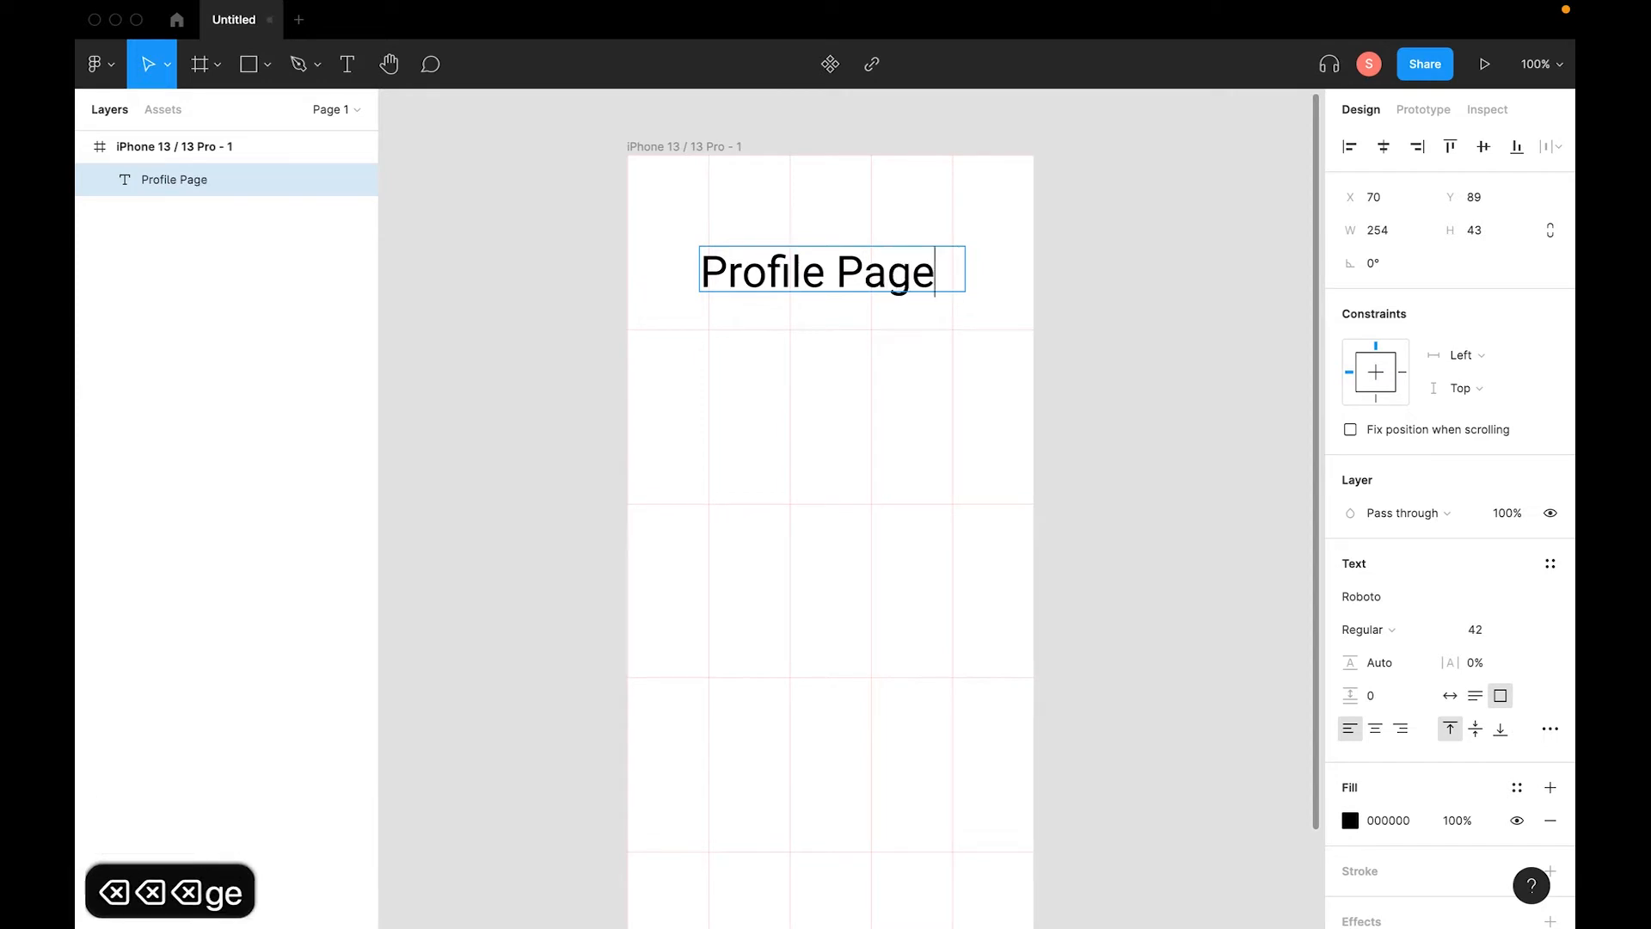
# Center the Profile Page text within its box and set its font size to 36.
pyautogui.press('super+a')
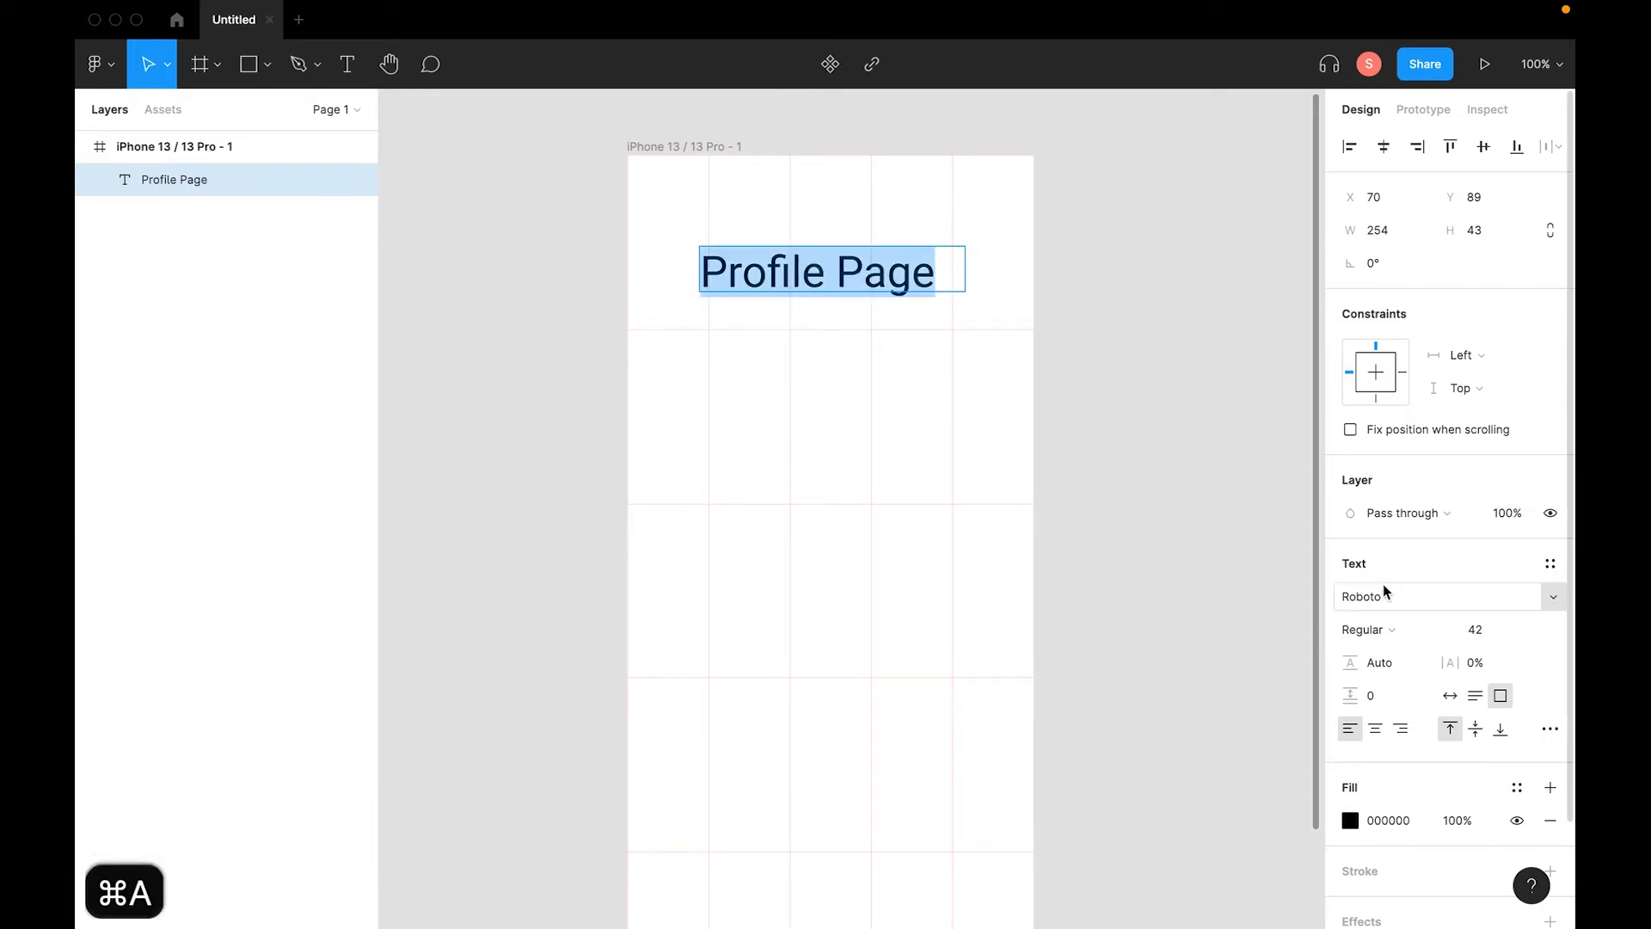
pyautogui.click(1376, 729)
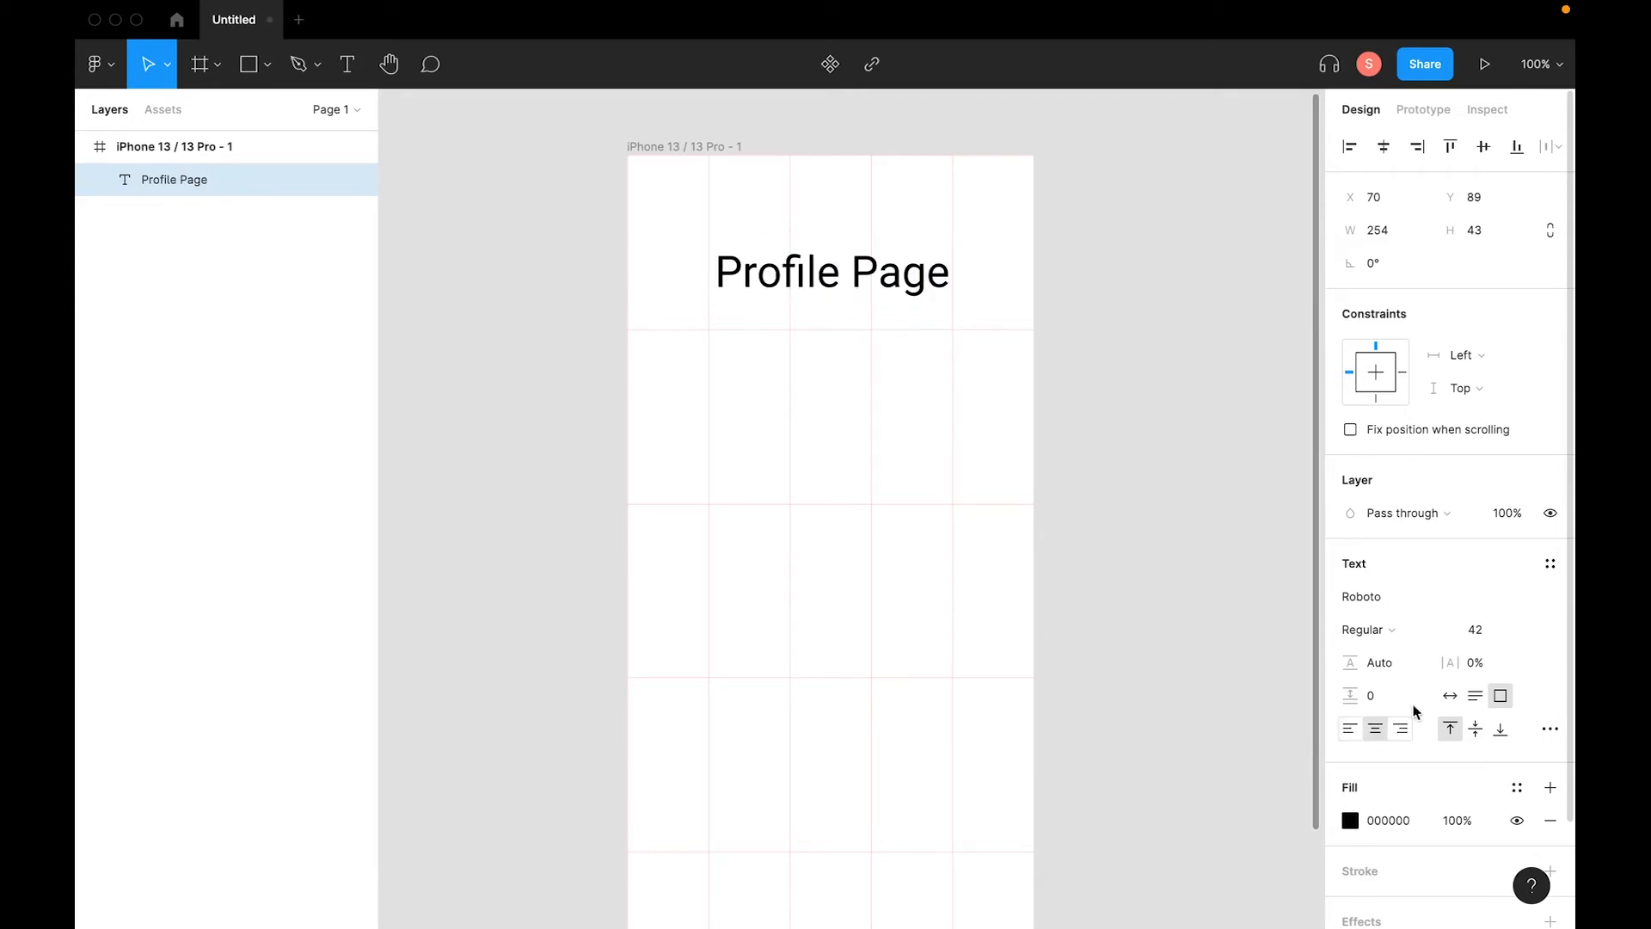
pyautogui.click(1533, 637)
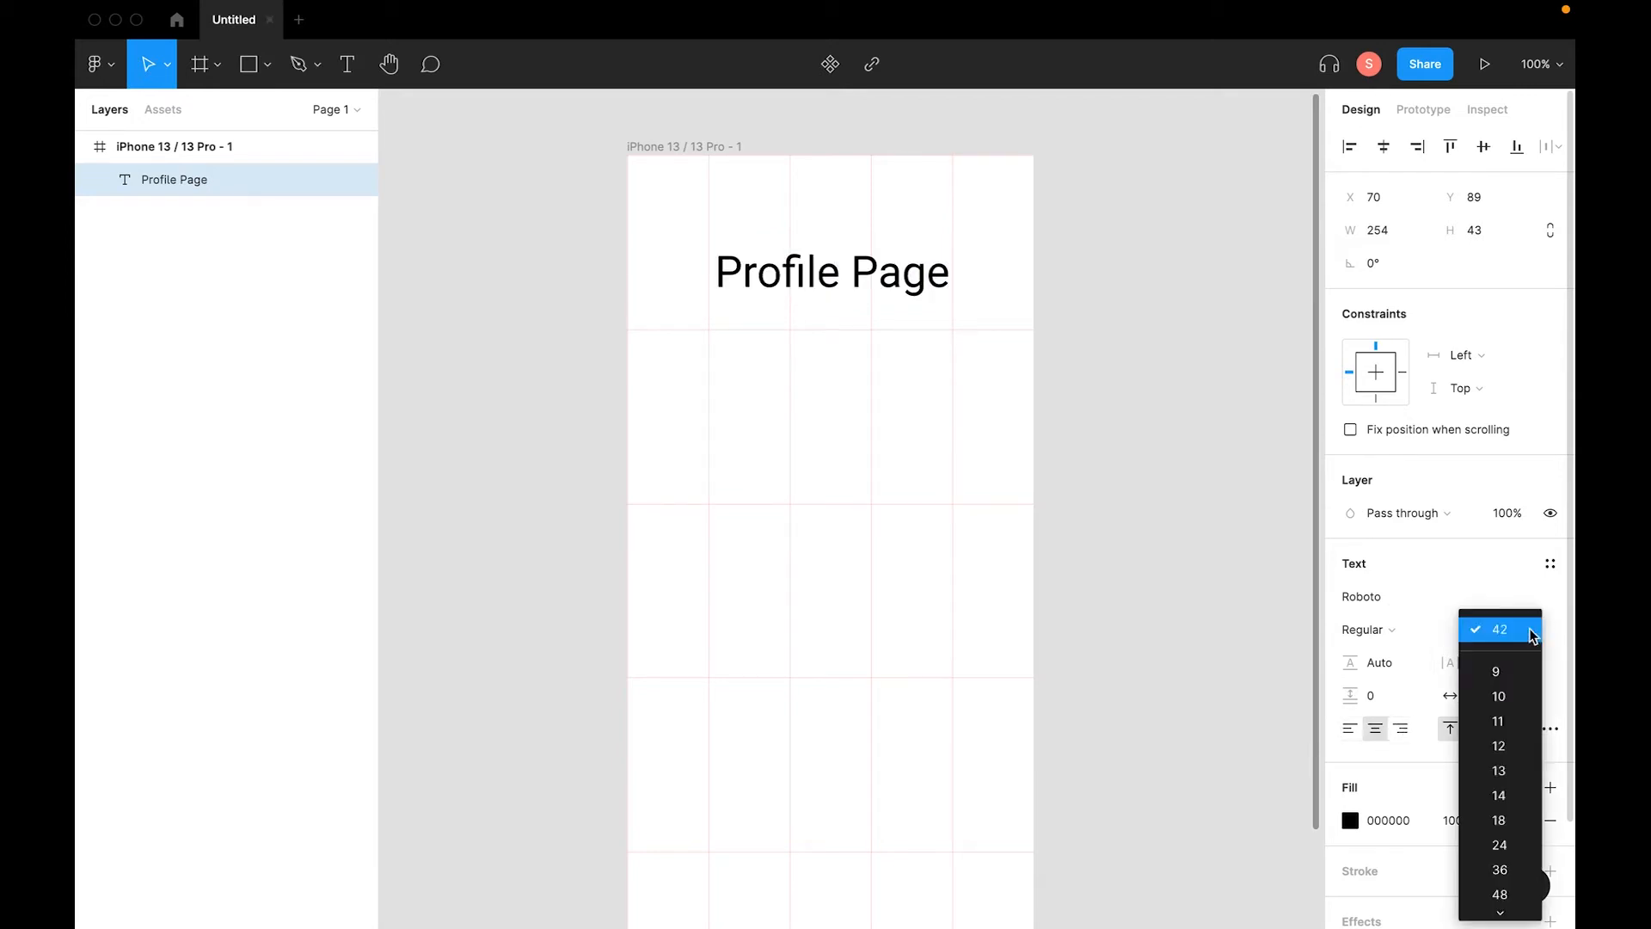
pyautogui.click(1500, 870)
# Enlarge all of the Profile Page text in single-point increments to font size 45.
pyautogui.doubleClick(890, 277)
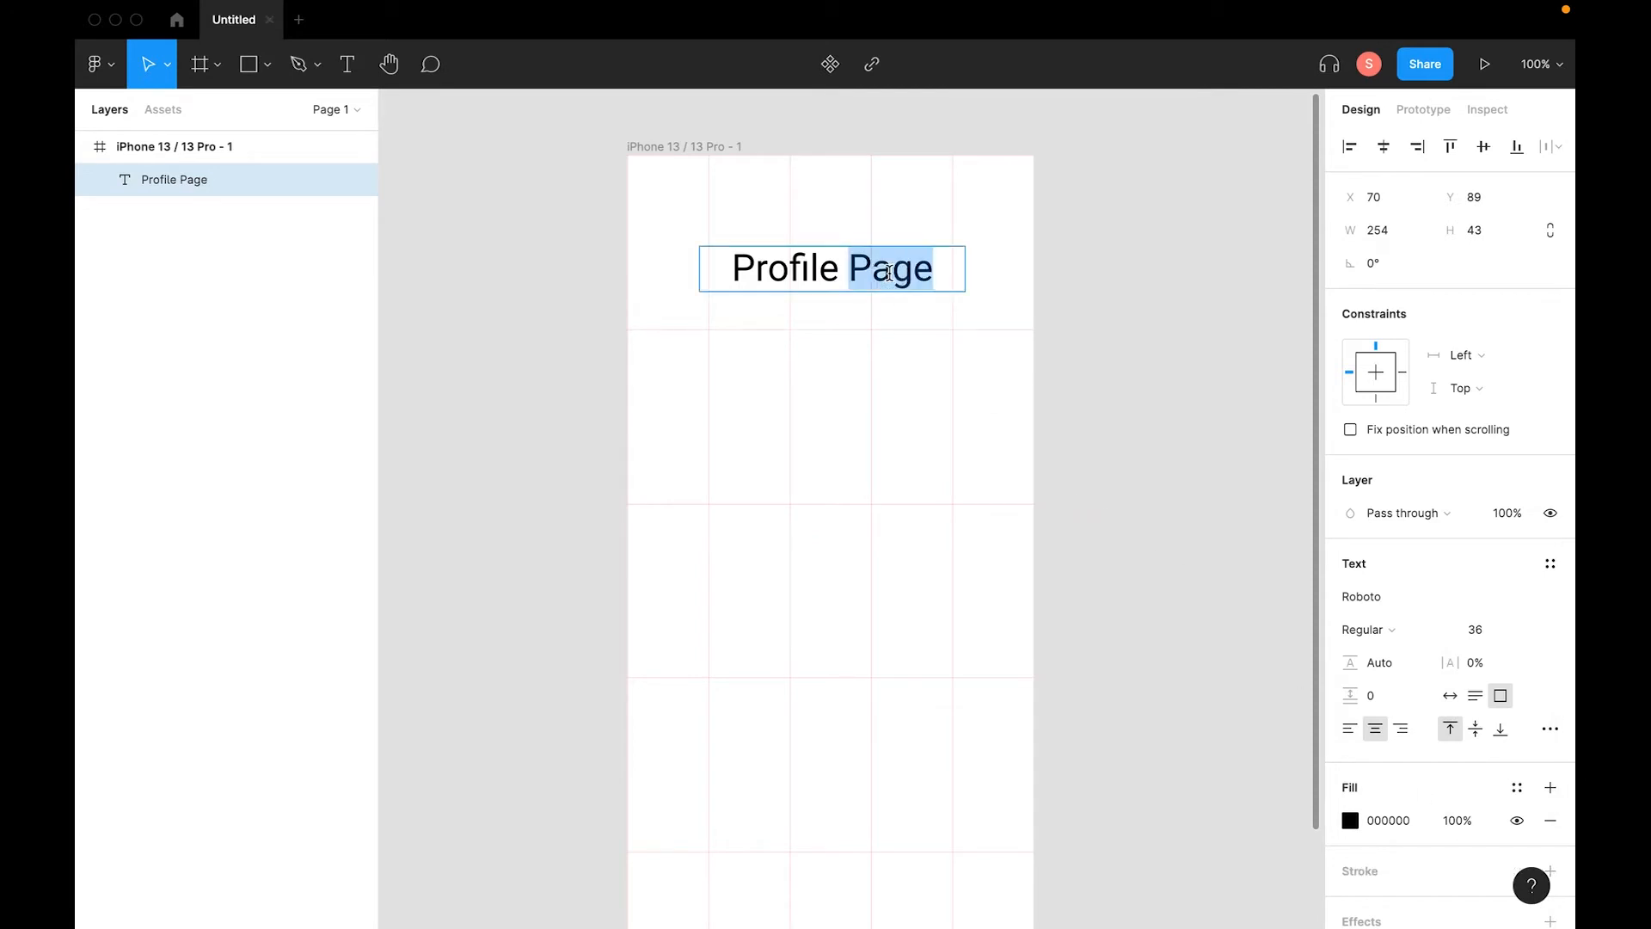
pyautogui.press('super+a')
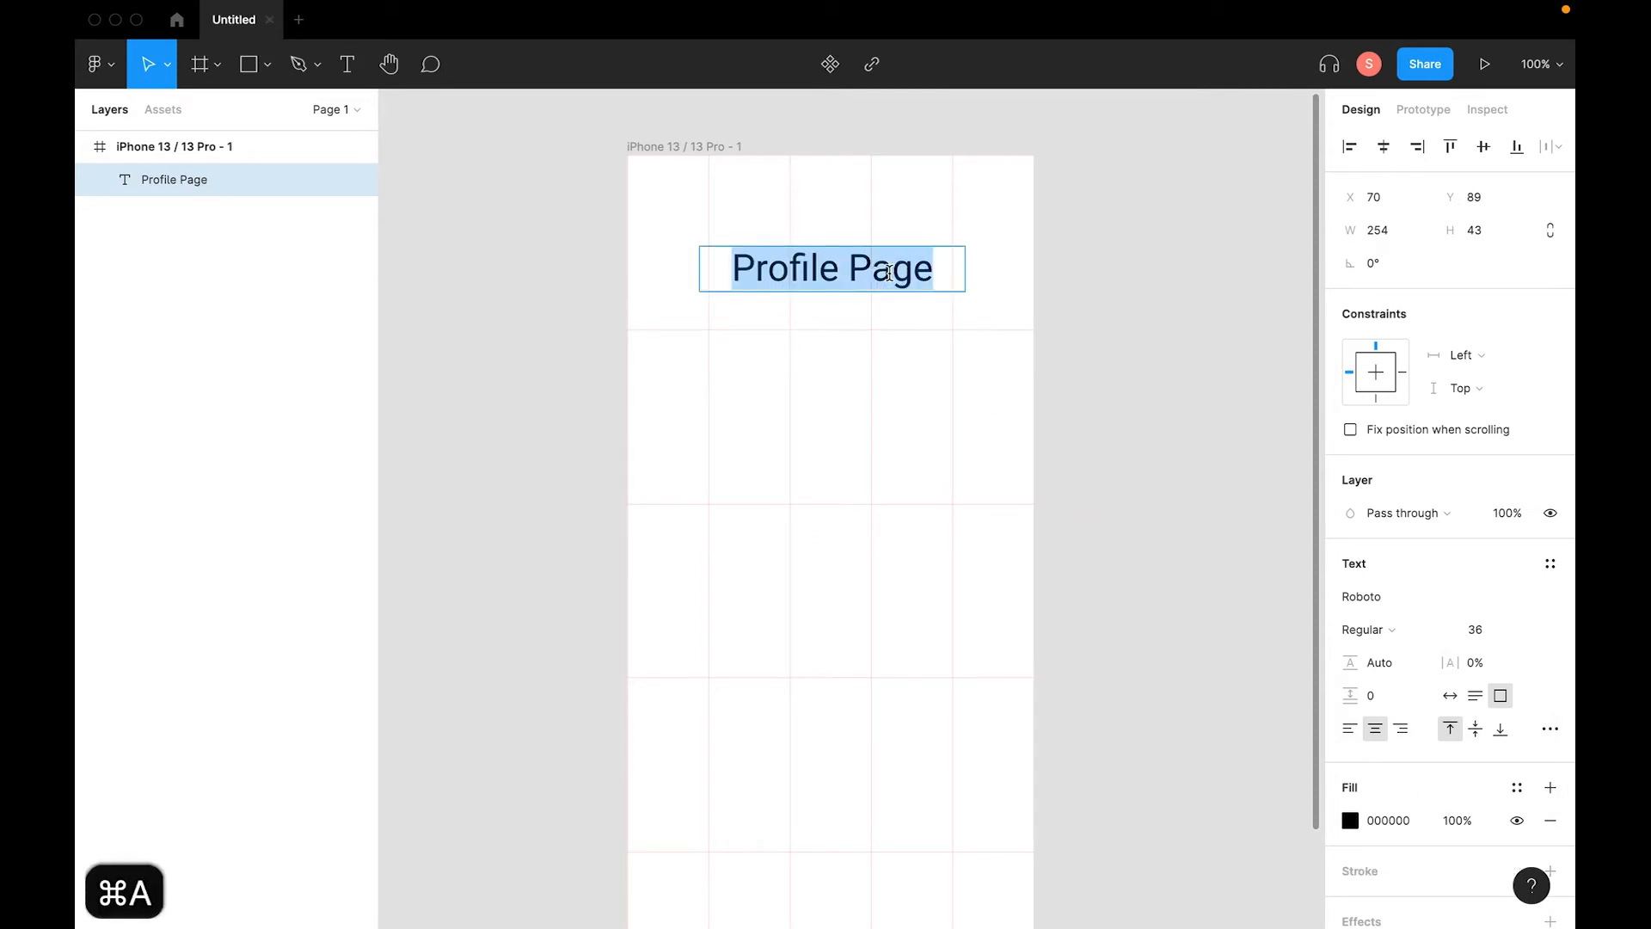
pyautogui.press('super+shift+period')
pyautogui.press('super+shift+period')
pyautogui.press('super+shift+period')
pyautogui.press('super+shift+period')
pyautogui.press('super+shift+period')
pyautogui.press('super+shift+period')
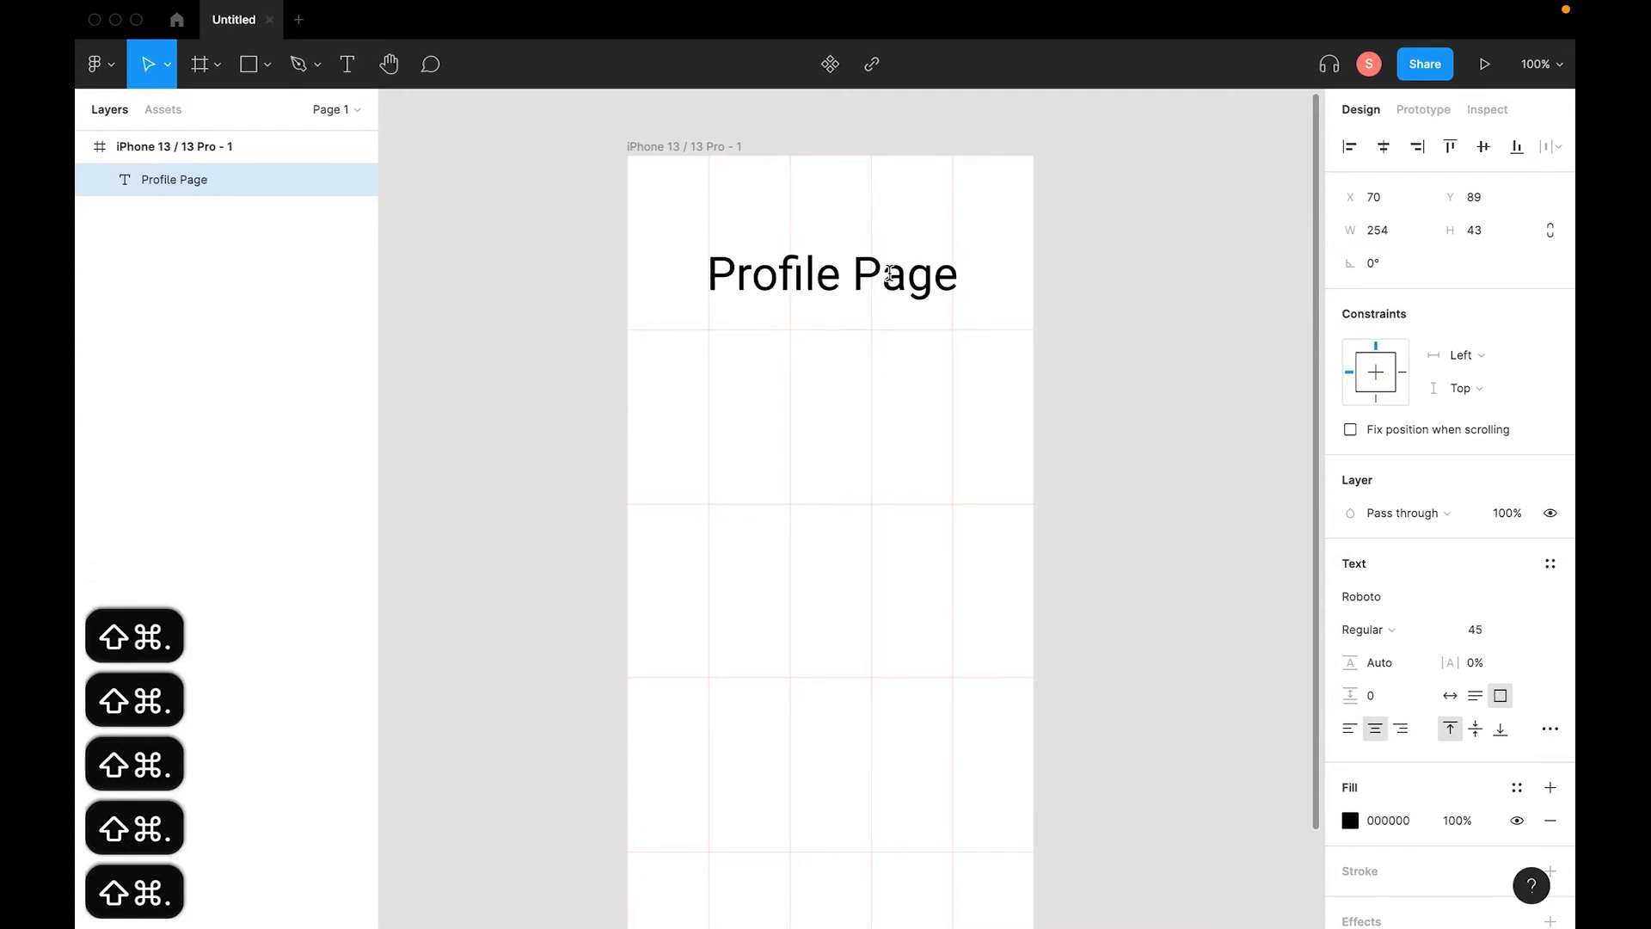
# Shrink the Profile Page text in single-point increments and adjust it back up, ending at font size 29.
pyautogui.press('super+shift+comma')
pyautogui.press('super+shift+comma')
pyautogui.press('super+shift+comma')
pyautogui.press('super+shift+comma')
pyautogui.press('super+shift+comma')
pyautogui.press('super+shift+comma')
pyautogui.press('super+shift+comma')
pyautogui.press('super+shift+comma')
pyautogui.press('super+shift+comma')
pyautogui.press('super+shift+comma')
pyautogui.press('super+shift+comma')
pyautogui.press('super+shift+comma')
pyautogui.press('super+shift+comma')
pyautogui.press('super+shift+comma')
pyautogui.press('super+shift+comma')
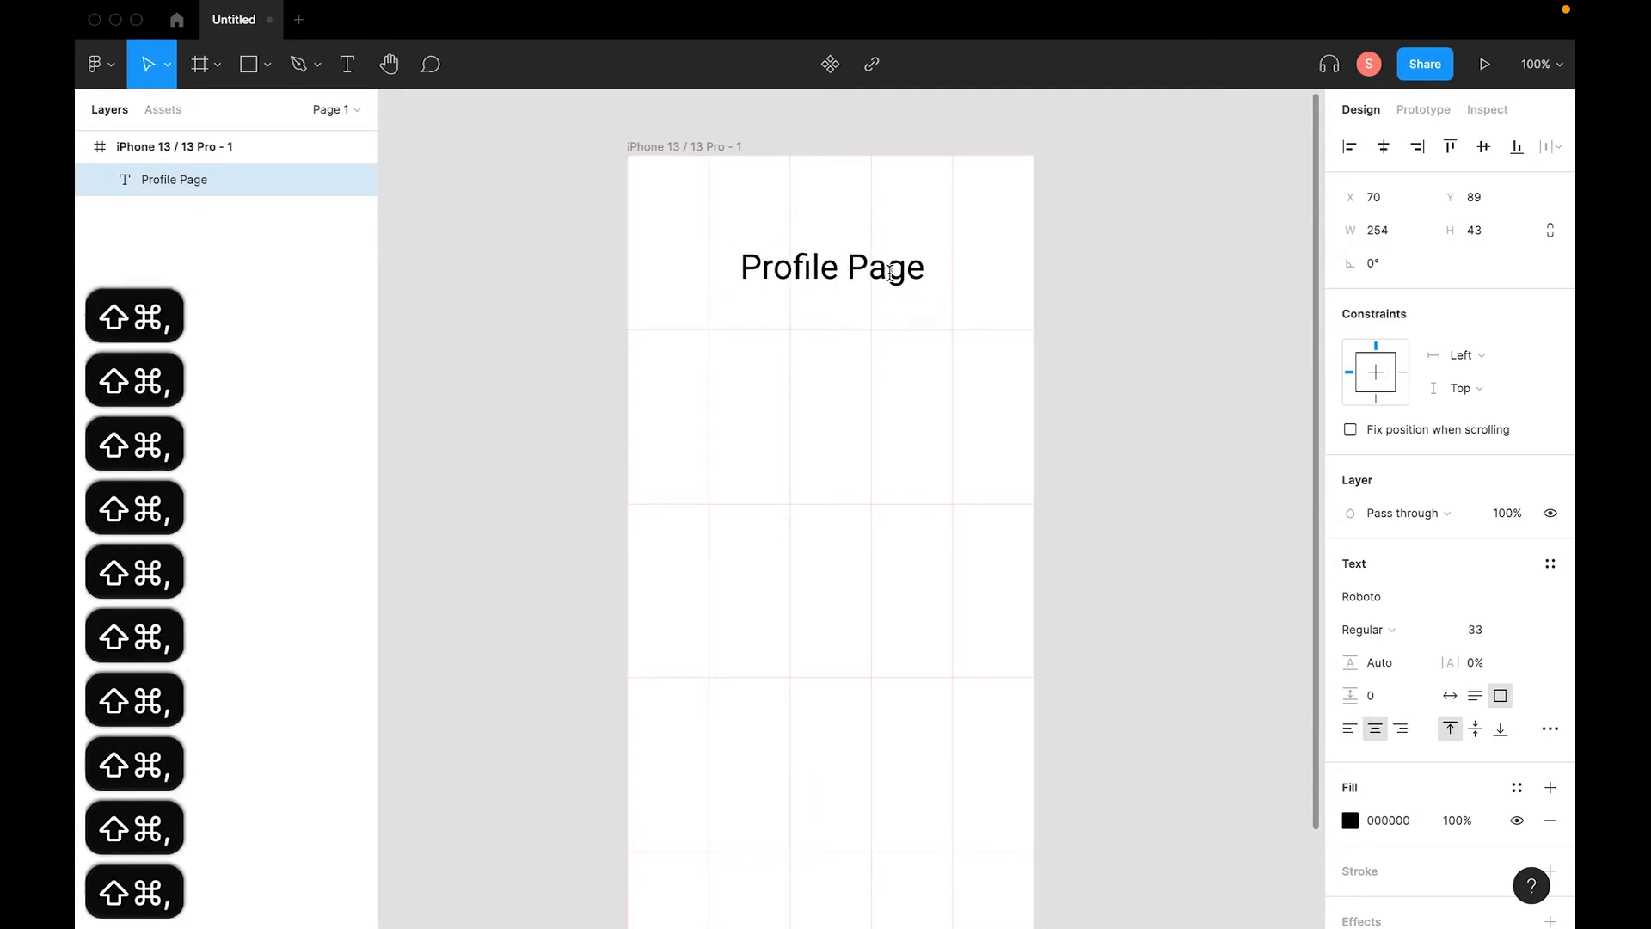
pyautogui.press('super+shift+comma')
pyautogui.press('super+shift+comma')
pyautogui.press('super+shift+comma')
pyautogui.press('super+shift+comma')
pyautogui.press('super+shift+comma')
pyautogui.press('super+shift+period')
pyautogui.press('super+shift+period')
pyautogui.press('super+shift+period')
pyautogui.press('super+shift+period')
pyautogui.press('super+shift+period')
pyautogui.press('super+shift+period')
pyautogui.press('super+shift+period')
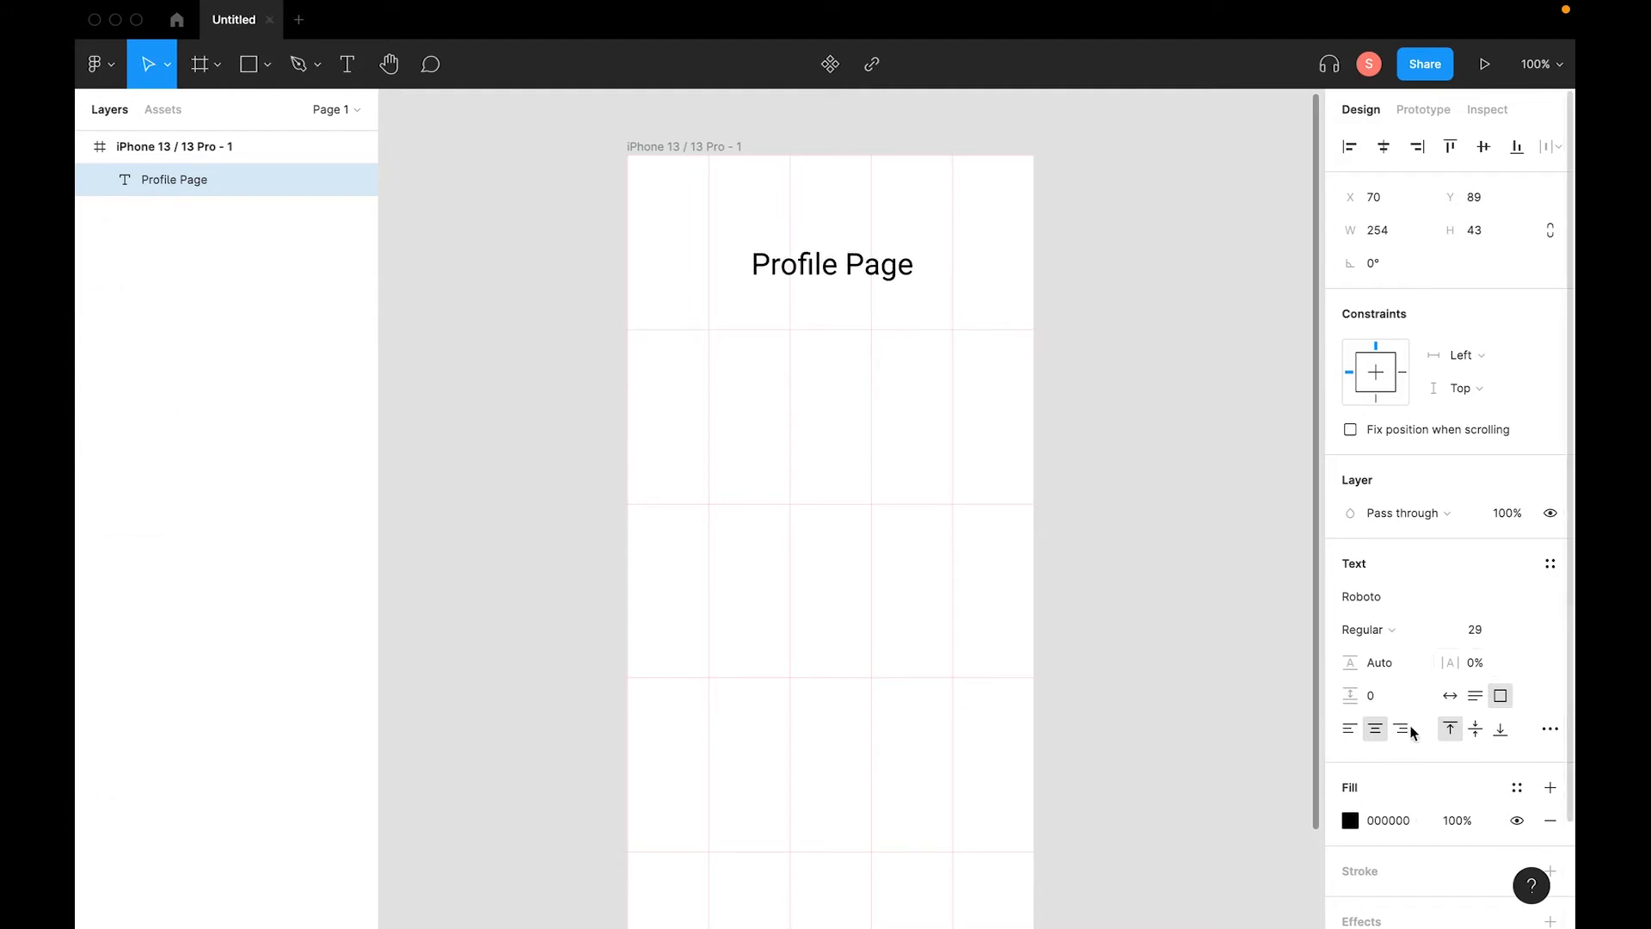
# Set the Profile Page text's font size to 32.
pyautogui.click(1475, 636)
pyautogui.write('32')
pyautogui.press('Return')
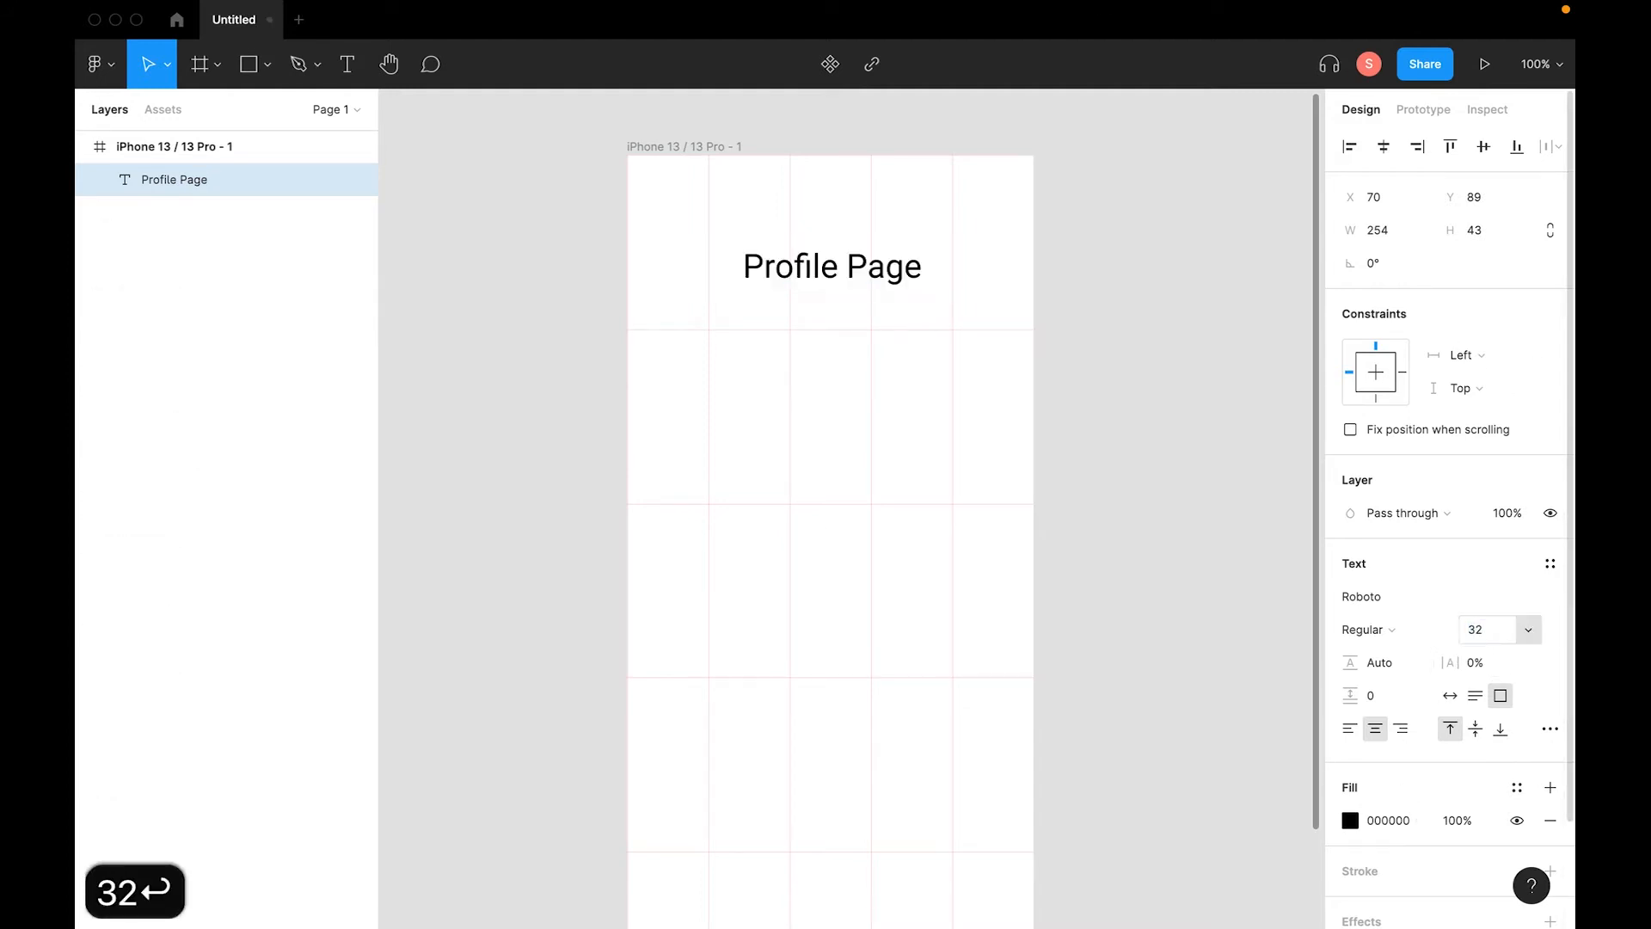
# Center the Profile Page text box horizontally in the iPhone frame.
pyautogui.click(1047, 331)
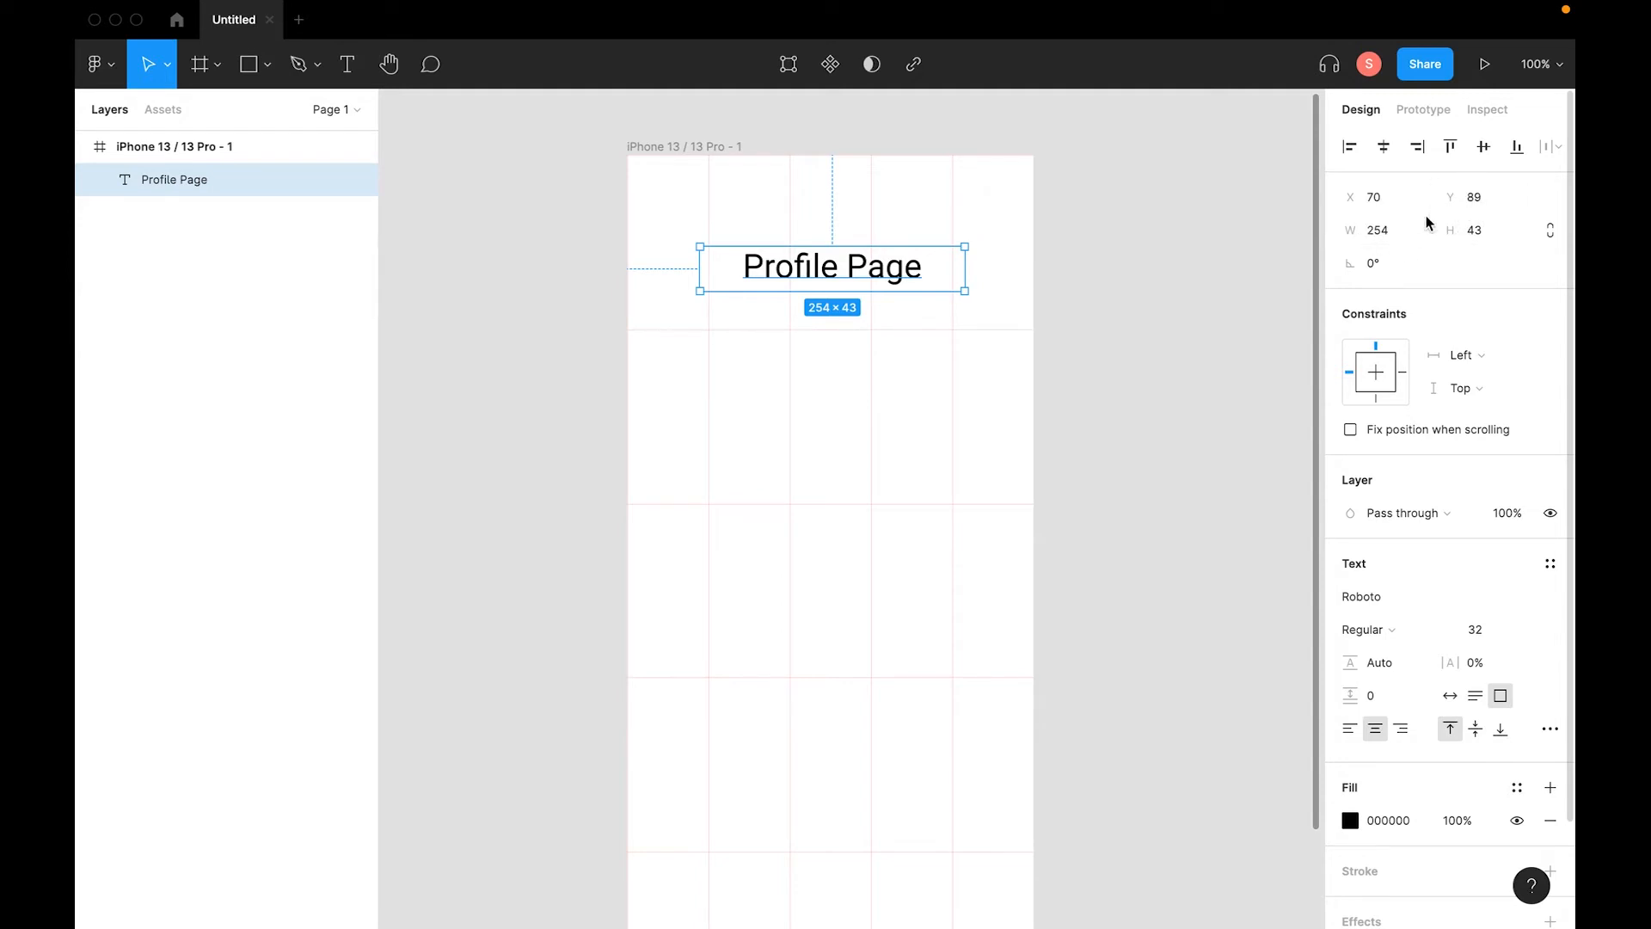
pyautogui.click(1384, 151)
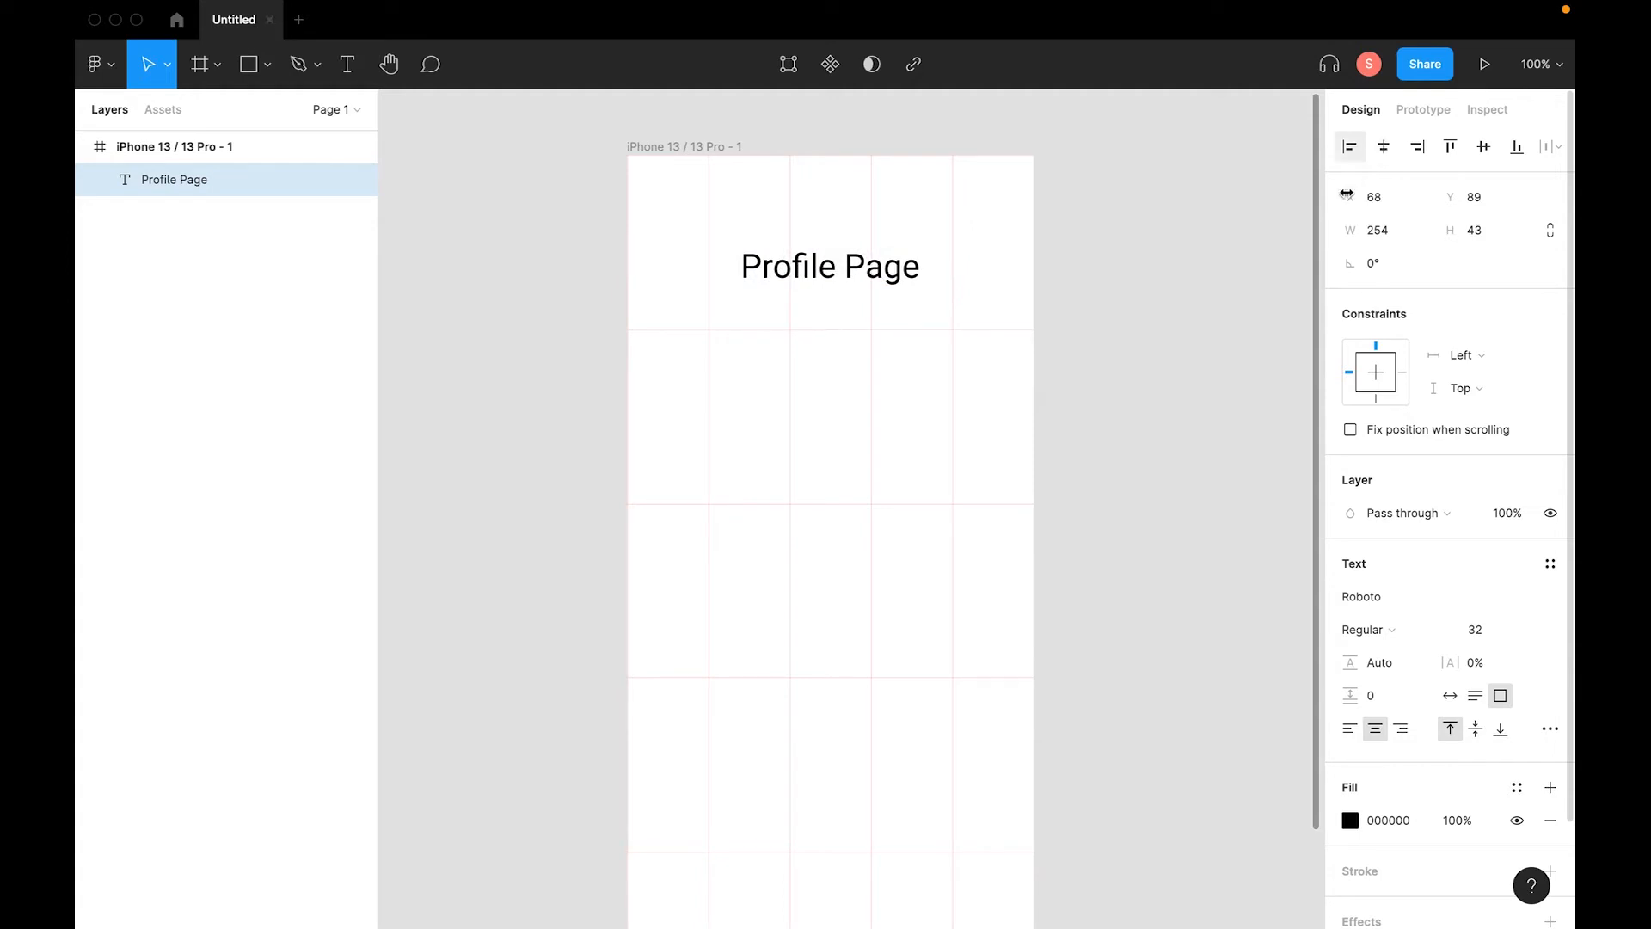
pyautogui.click(1113, 344)
# Add a left-aligned "lorem ipsum" text below the heading, near the frame's left edge.
pyautogui.press('space')
pyautogui.moveTo(1065, 487); pyautogui.dragTo(1186, 427)
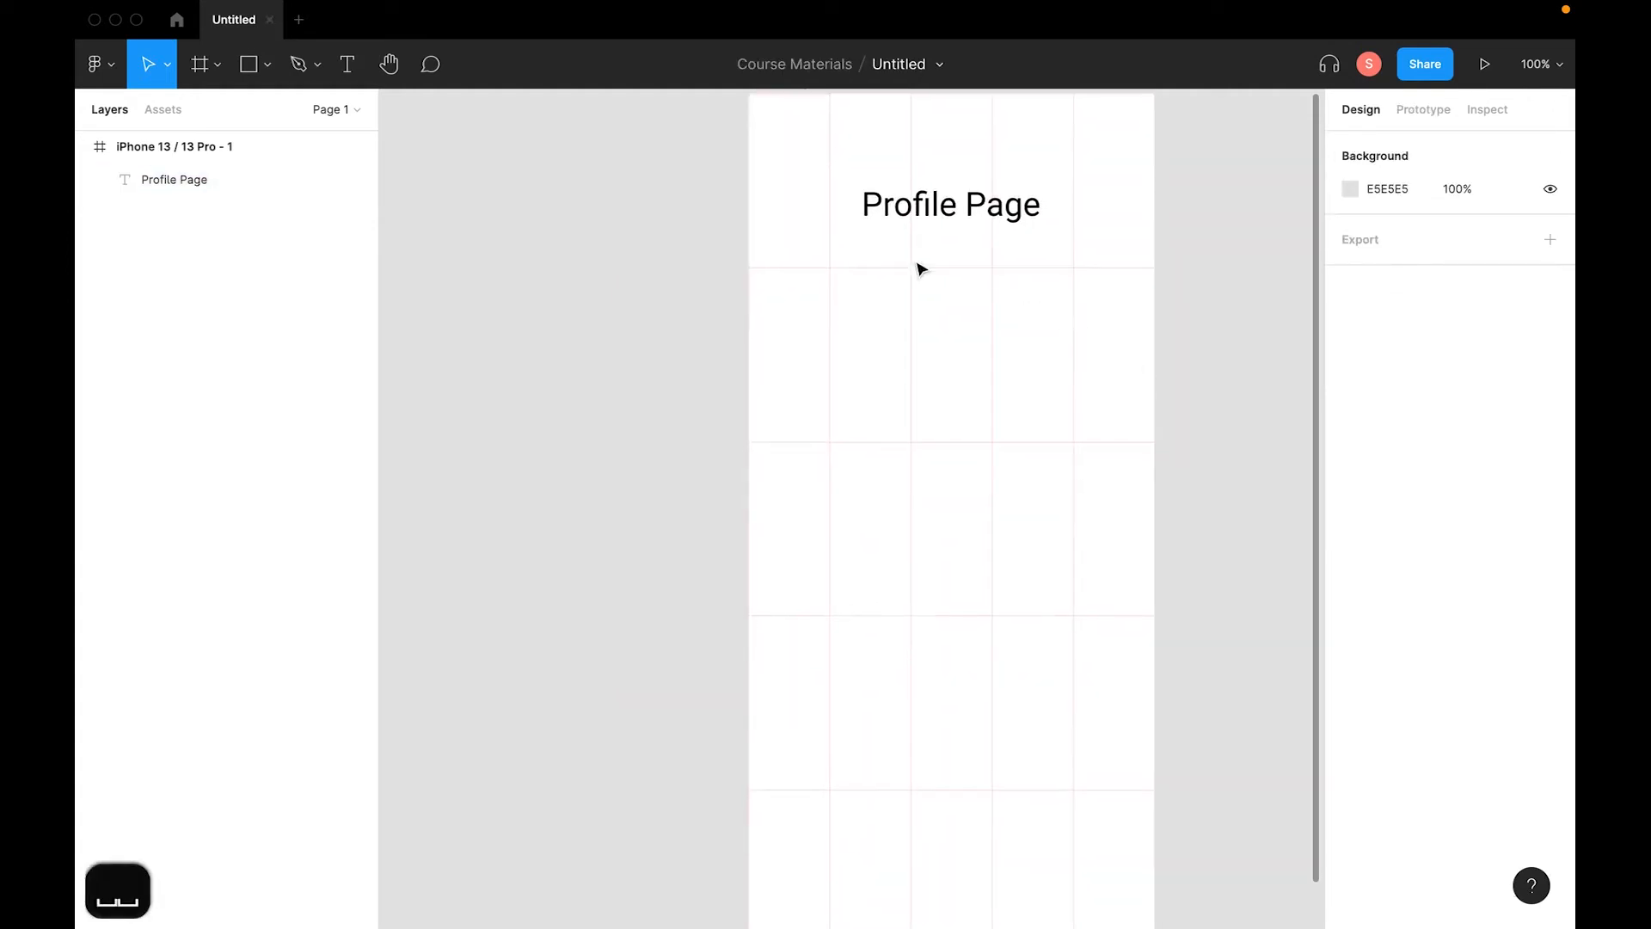
pyautogui.press('space')
pyautogui.moveTo(1084, 605); pyautogui.dragTo(1018, 691)
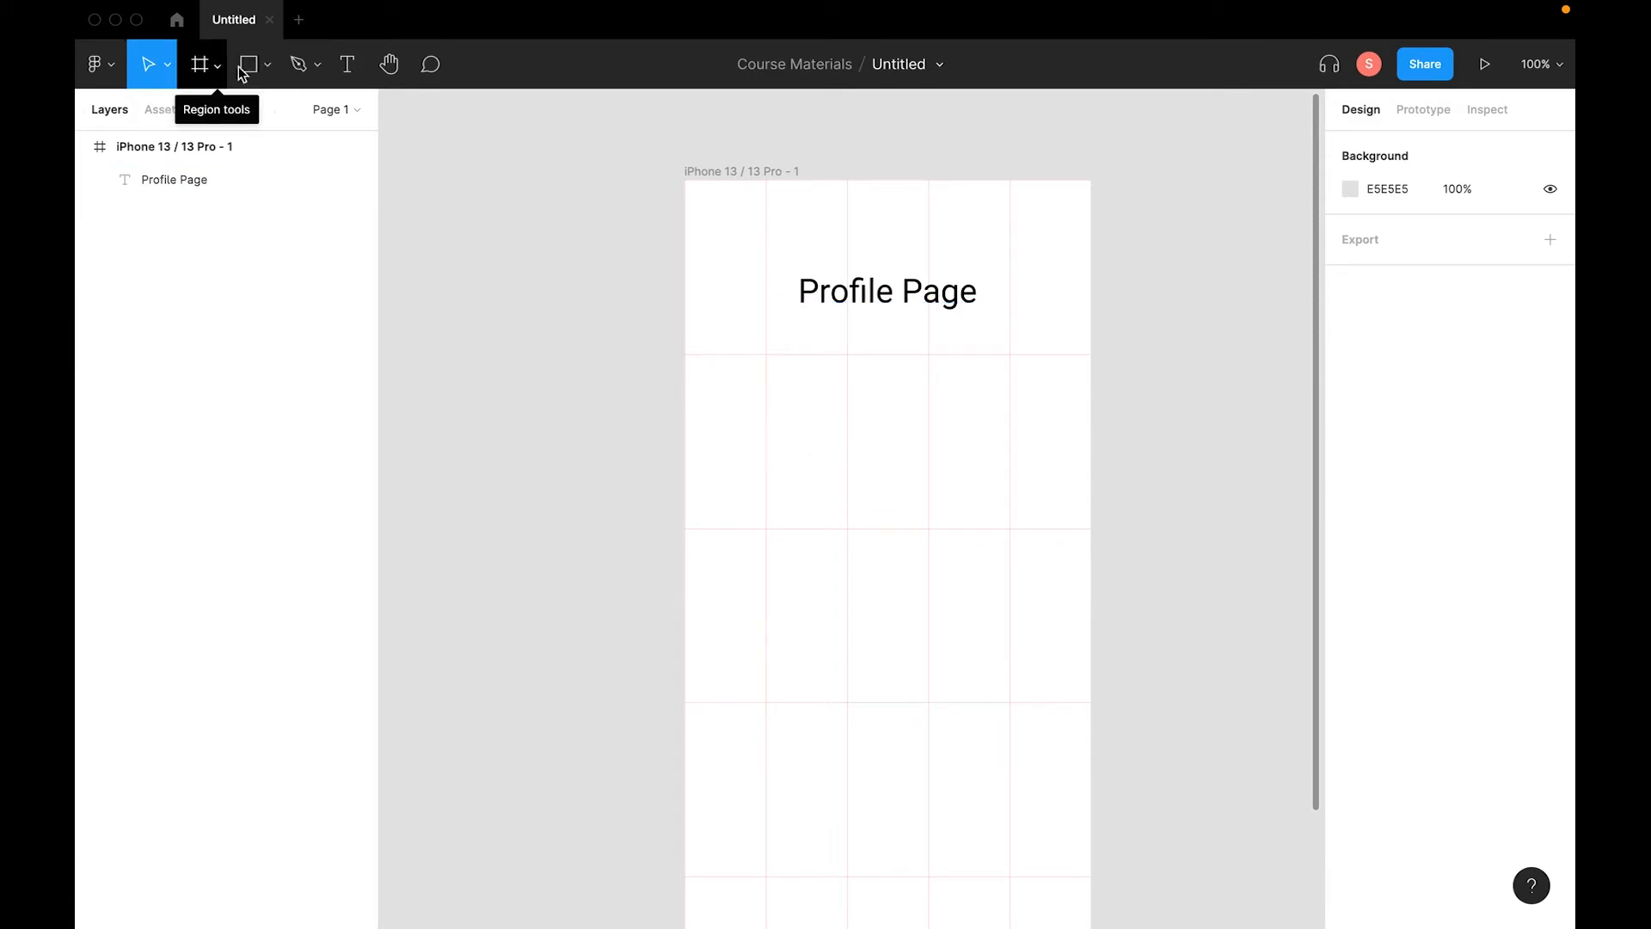
pyautogui.click(343, 64)
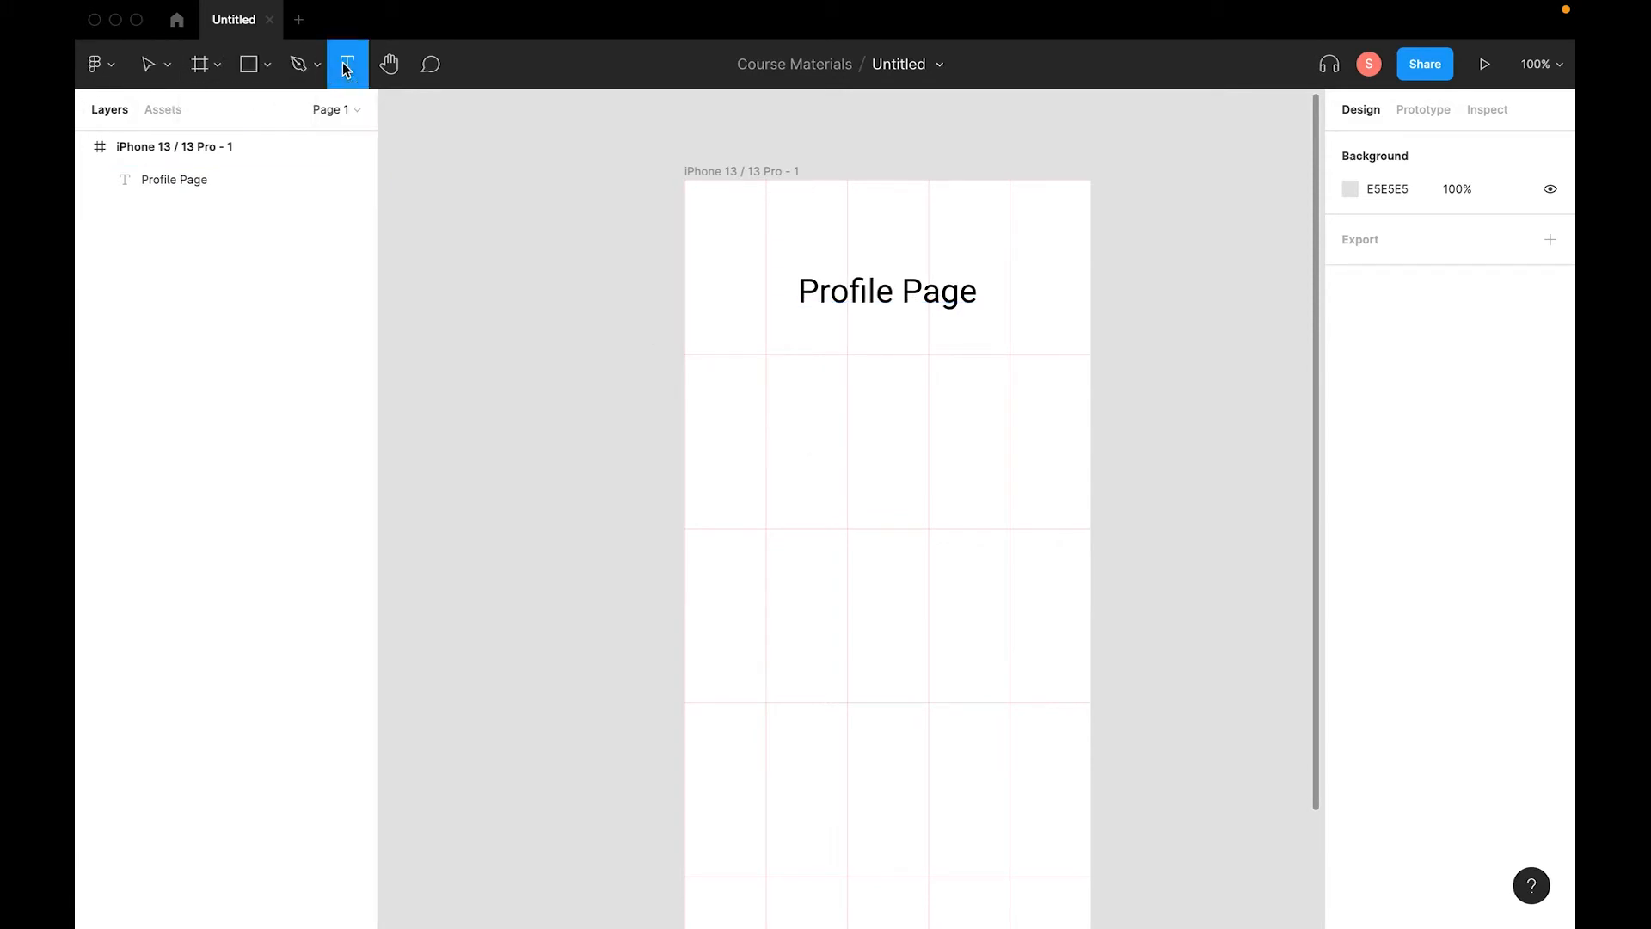
pyautogui.click(724, 479)
pyautogui.write('lorem')
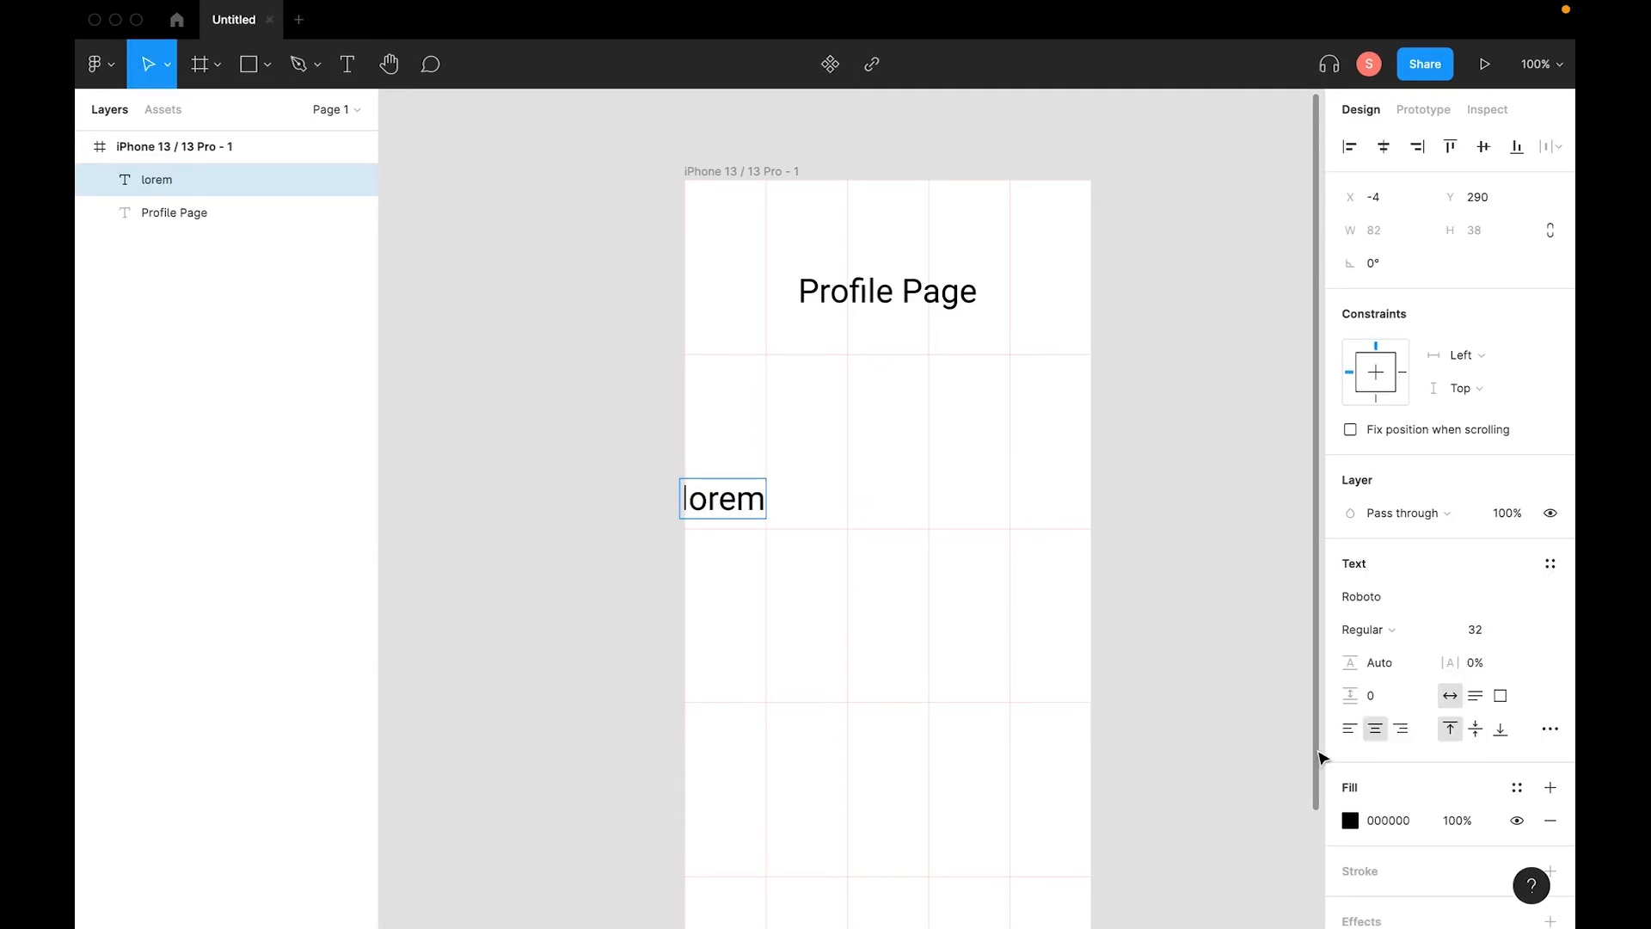
pyautogui.click(1349, 728)
pyautogui.write('ipsuim')
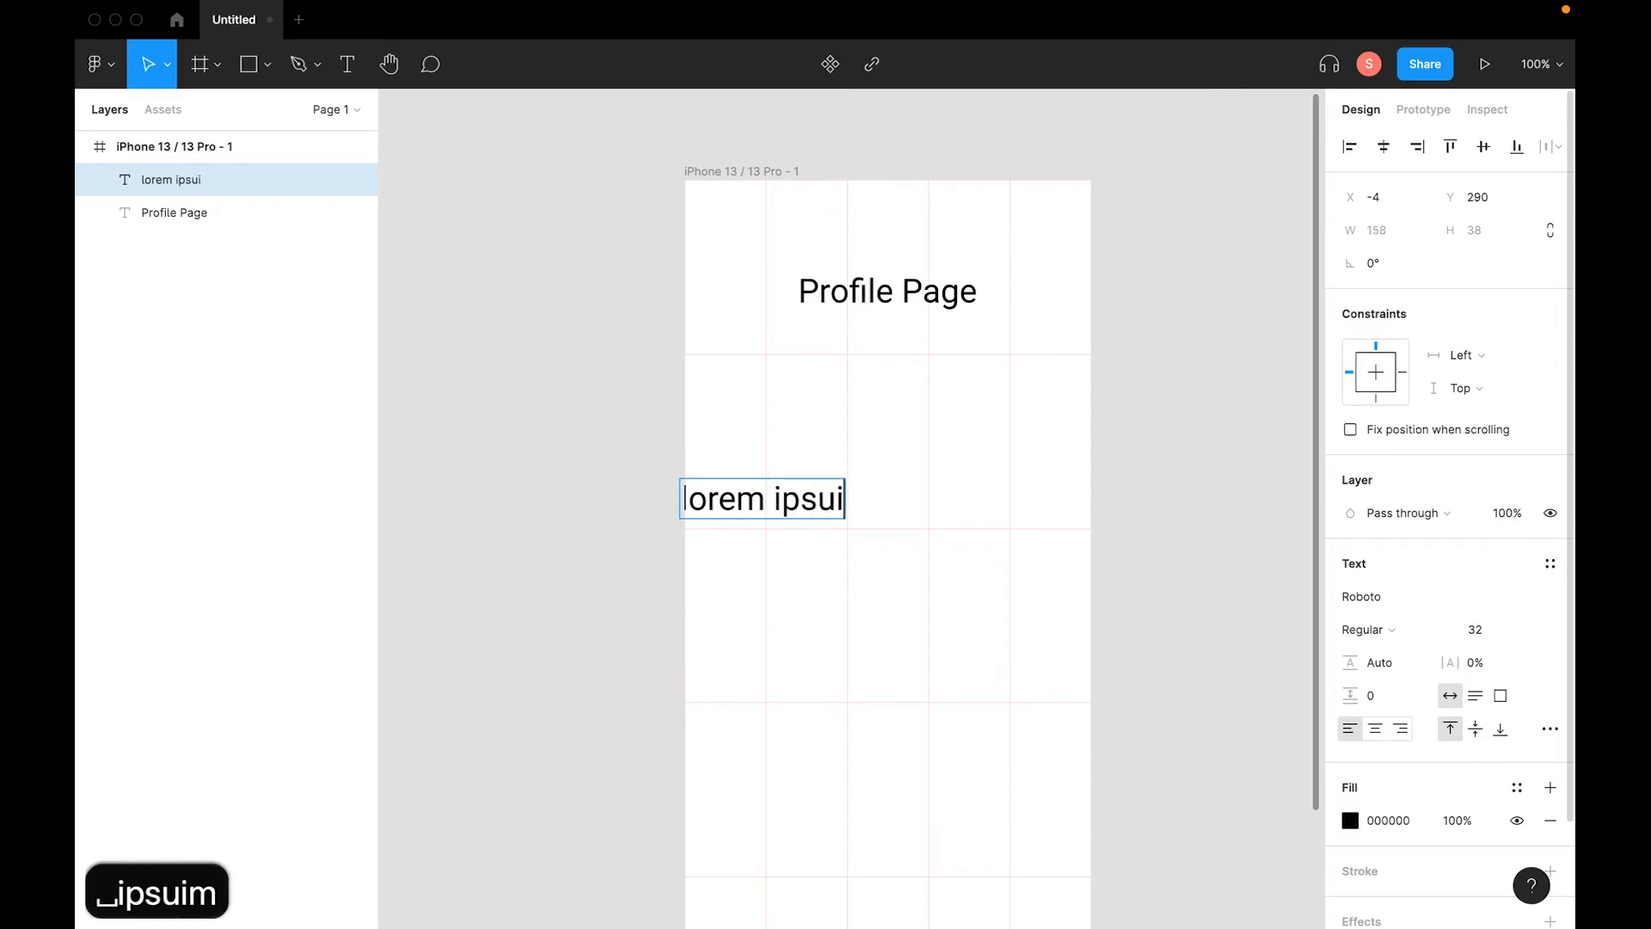
pyautogui.press('BackSpace')
pyautogui.press('BackSpace')
# Copy the phrase "lorem ipsum" and paste it three more times after itself in the same text.
pyautogui.press('super+c')
pyautogui.press('Escape')
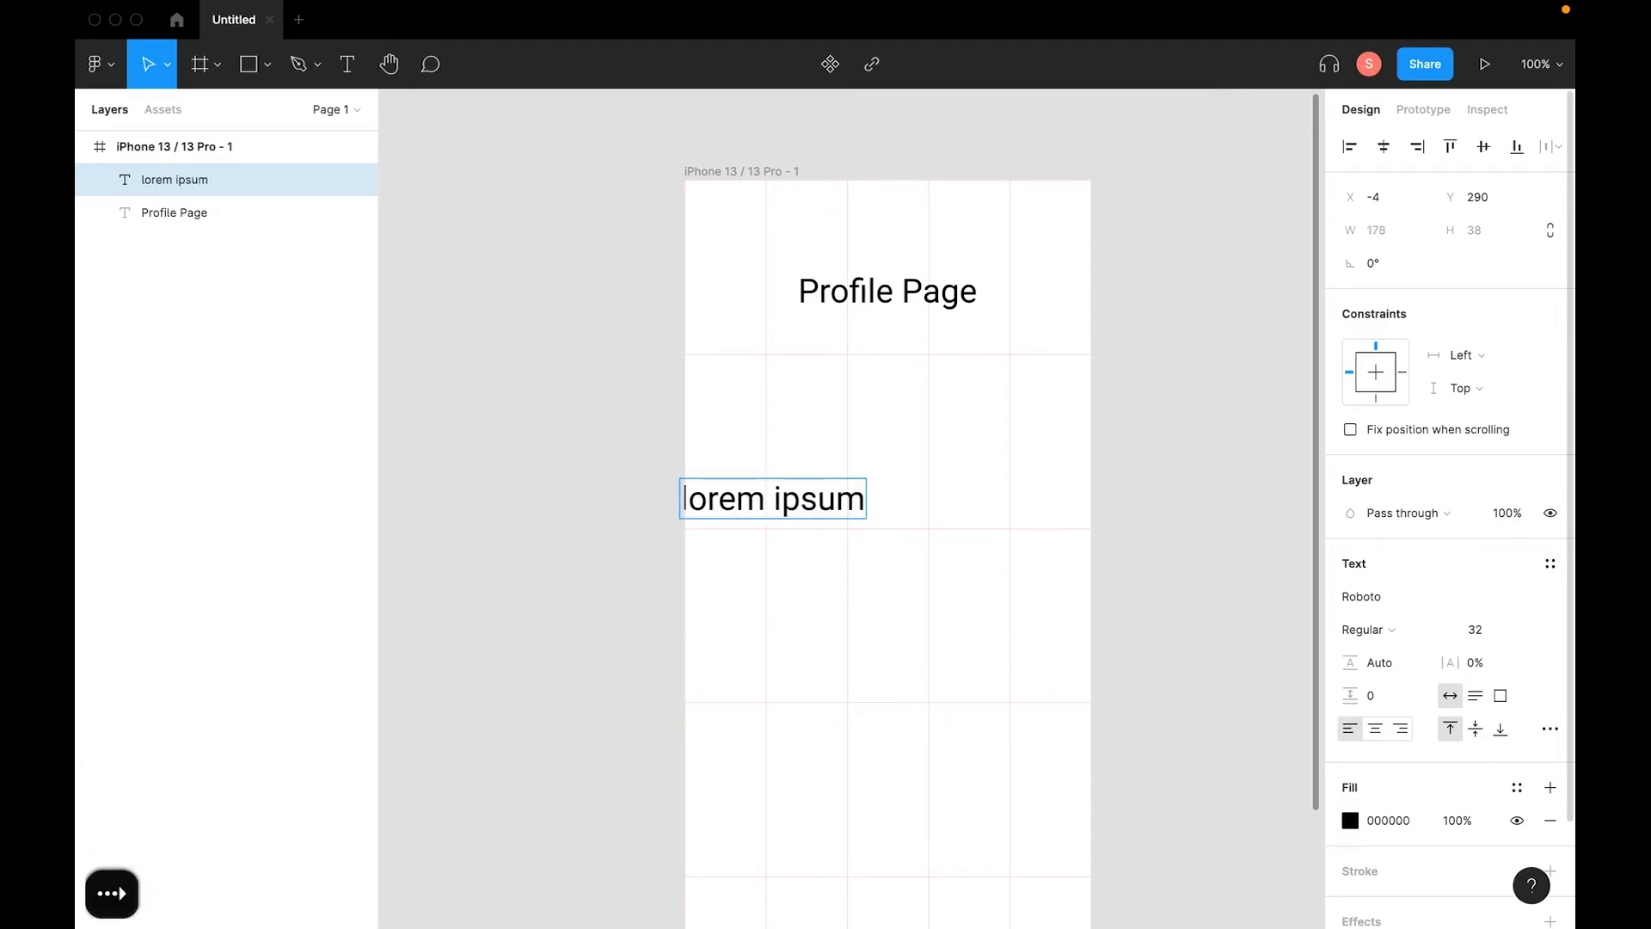
pyautogui.press('super+v')
pyautogui.press('super+v')
pyautogui.press('super+v')
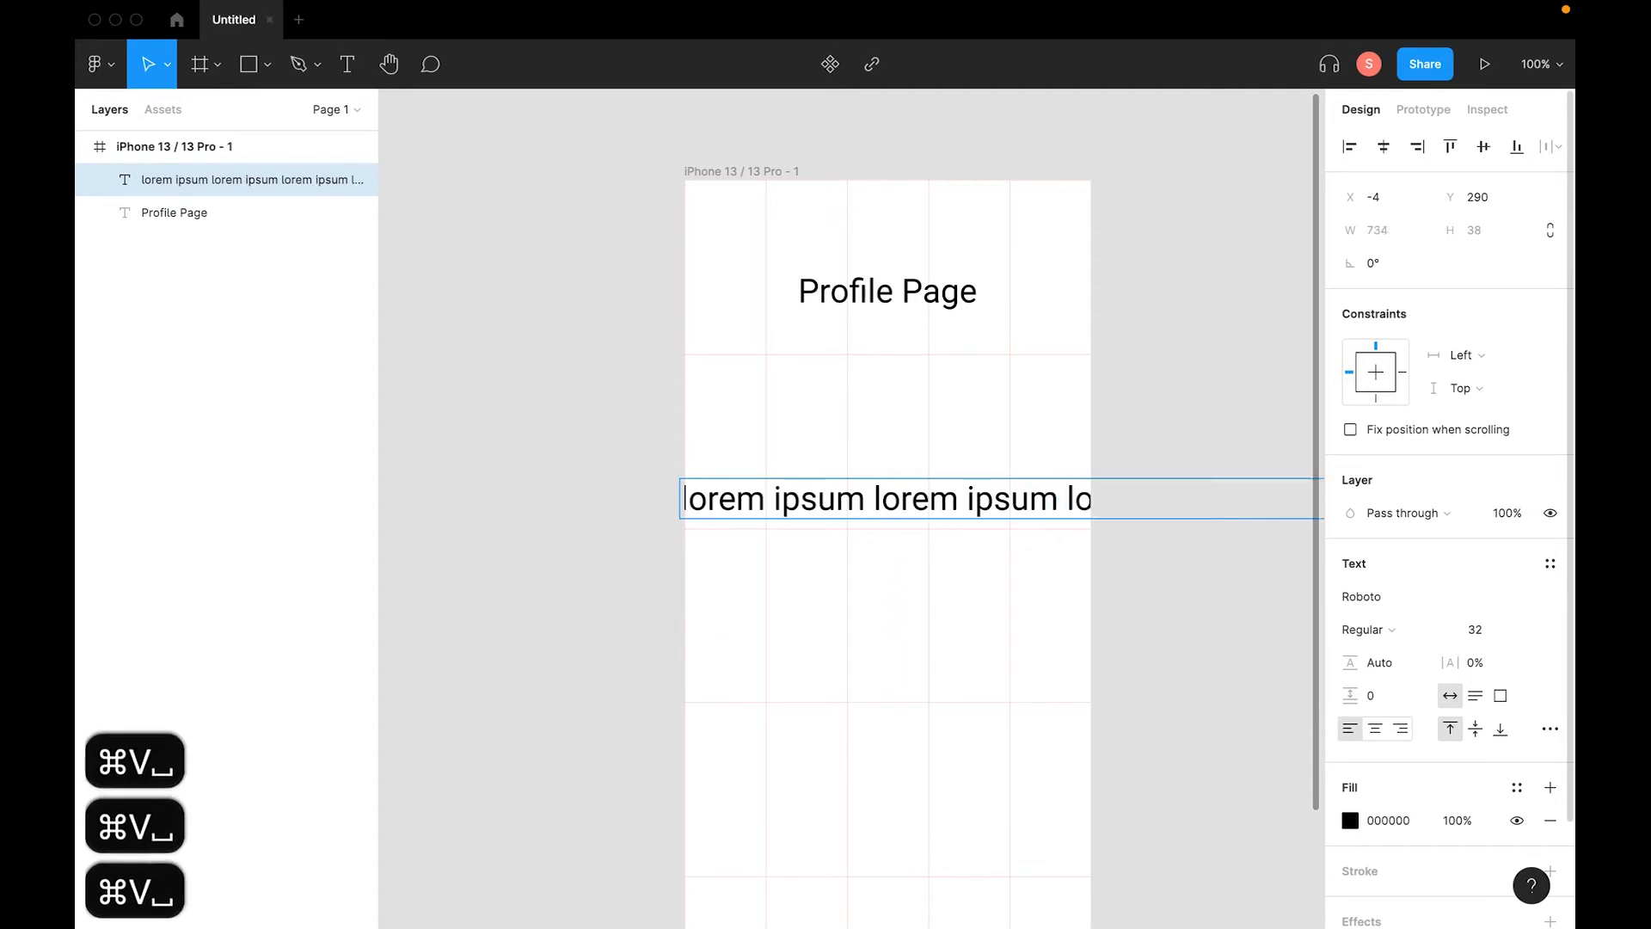
pyautogui.click(1128, 303)
# Resize the lorem ipsum text into a wrapping box about 326 × 422 and move it to about X 47, Y 354.
pyautogui.press('space')
pyautogui.moveTo(1128, 303); pyautogui.dragTo(834, 74)
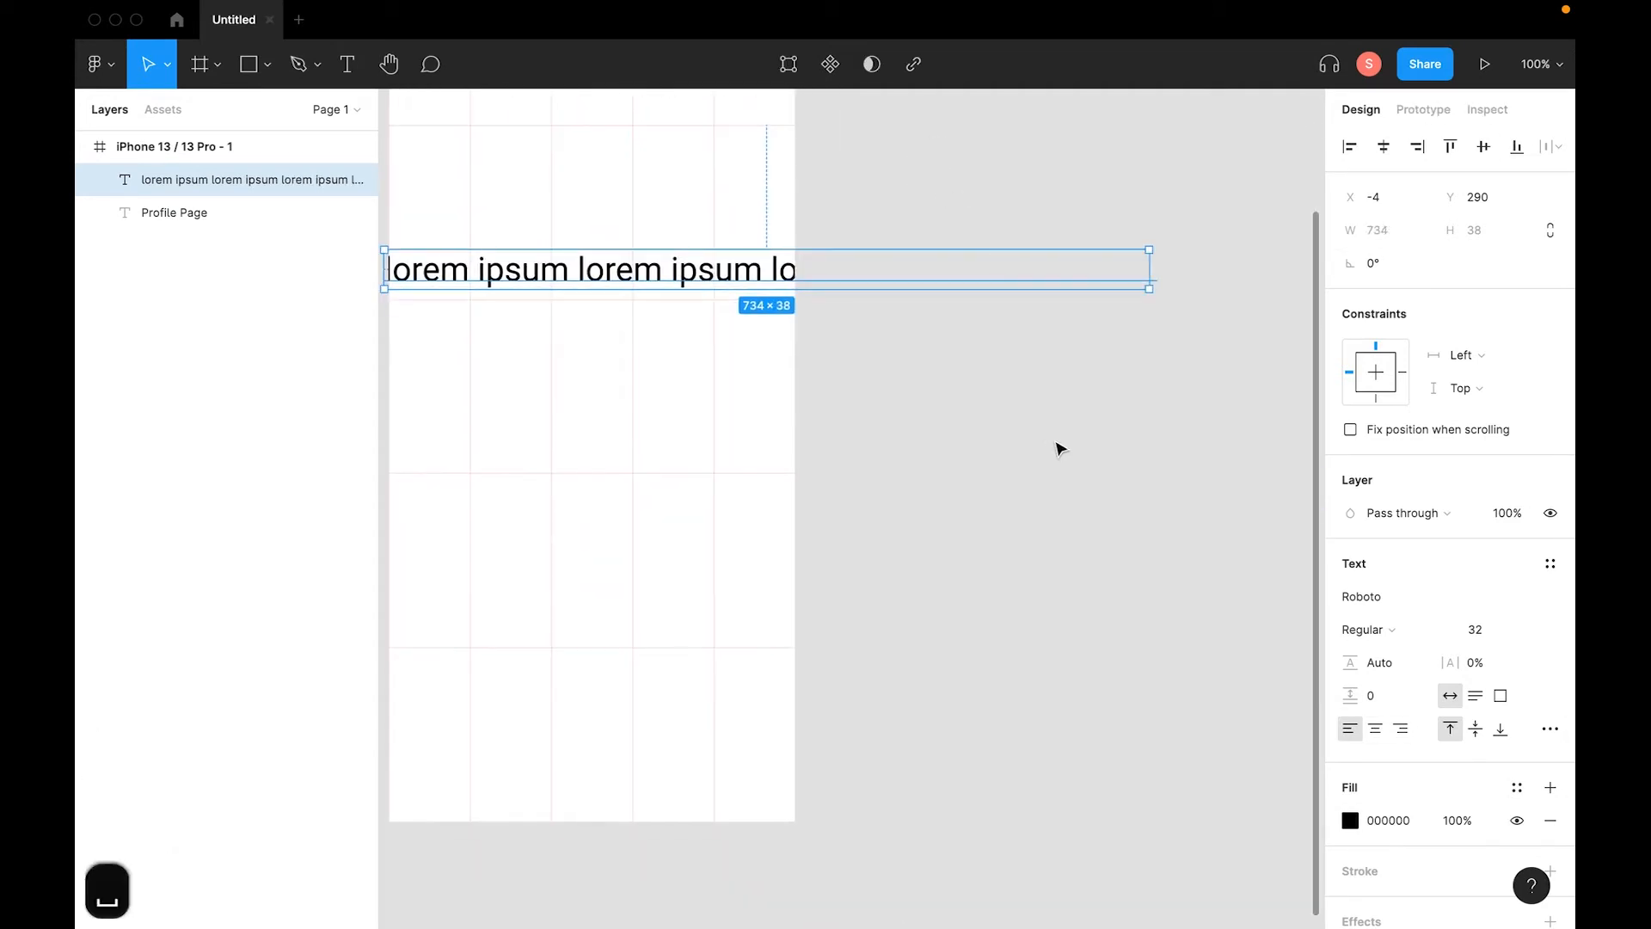
pyautogui.press('super+minus')
pyautogui.press('space')
pyautogui.moveTo(869, 440); pyautogui.dragTo(1080, 431)
pyautogui.click(969, 429)
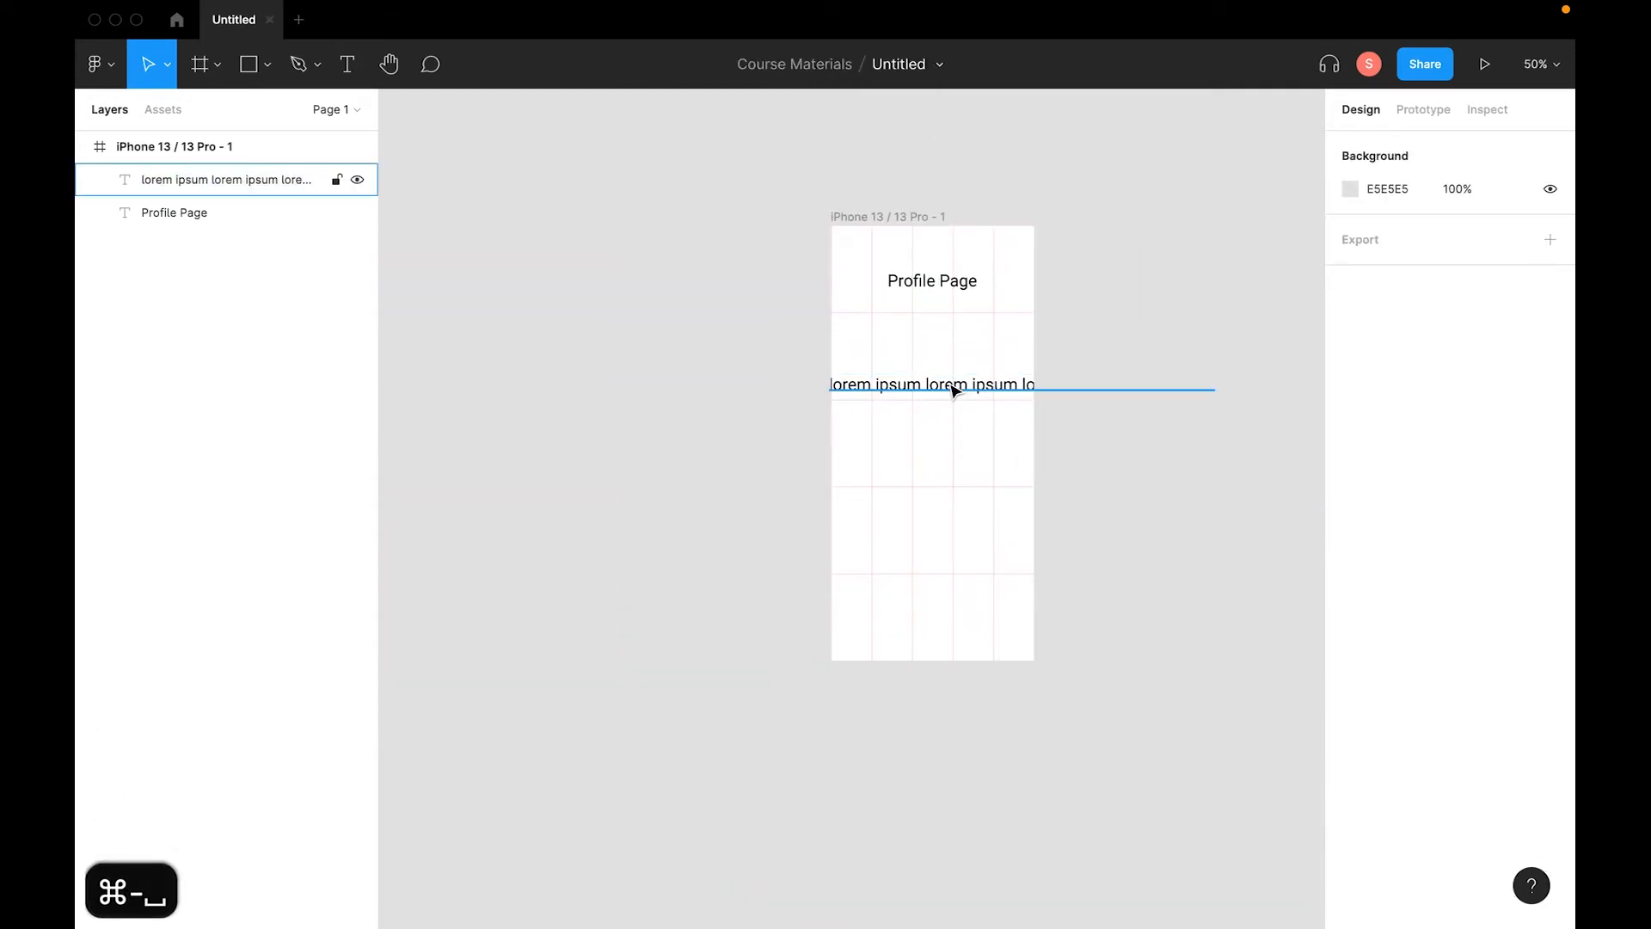
pyautogui.click(1157, 391)
pyautogui.moveTo(1211, 394); pyautogui.dragTo(971, 592)
pyautogui.moveTo(1034, 490); pyautogui.dragTo(998, 490)
pyautogui.click(929, 406)
pyautogui.moveTo(929, 406); pyautogui.dragTo(935, 429)
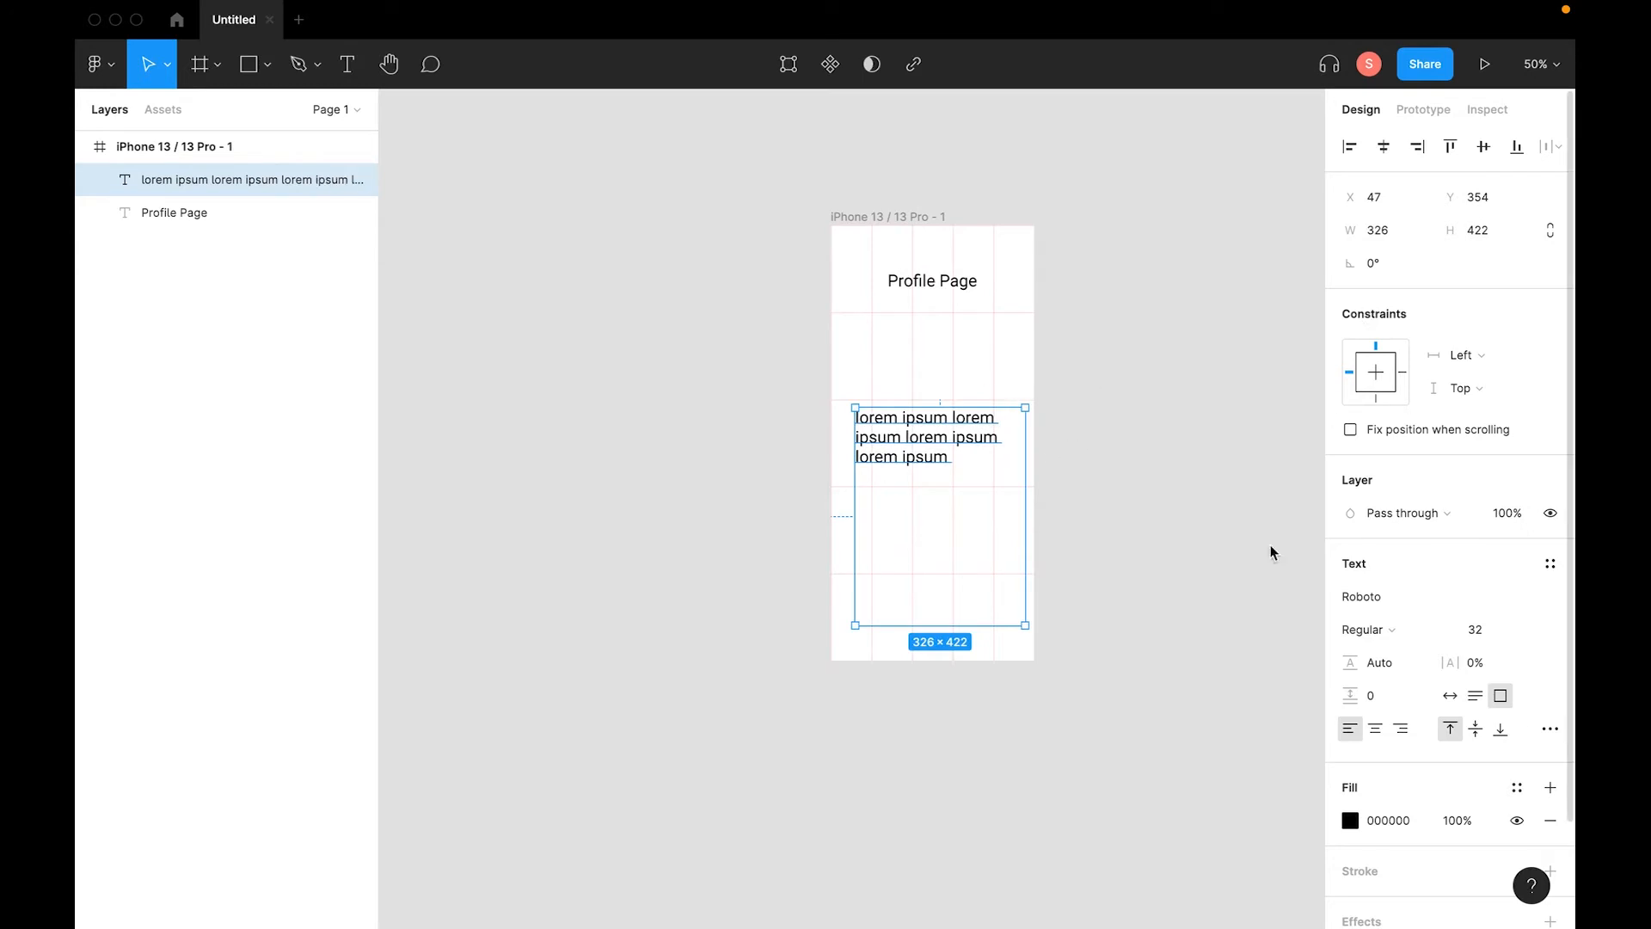
# Set the lorem ipsum text's font size to 18.
pyautogui.click(1524, 630)
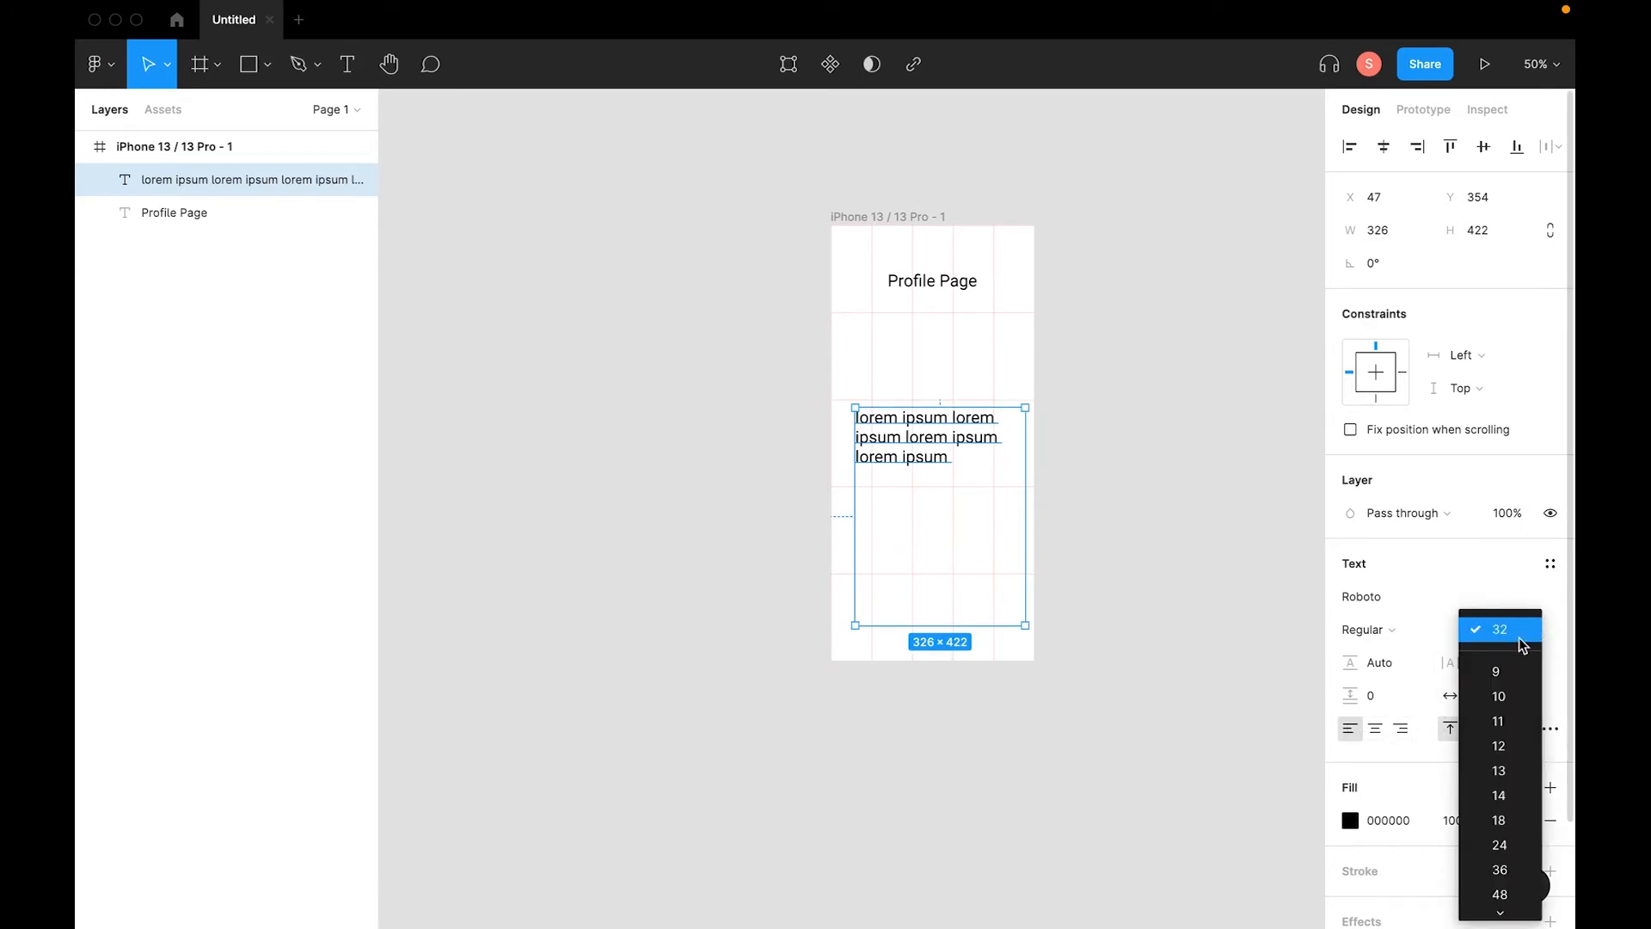
pyautogui.click(1503, 820)
pyautogui.click(1088, 572)
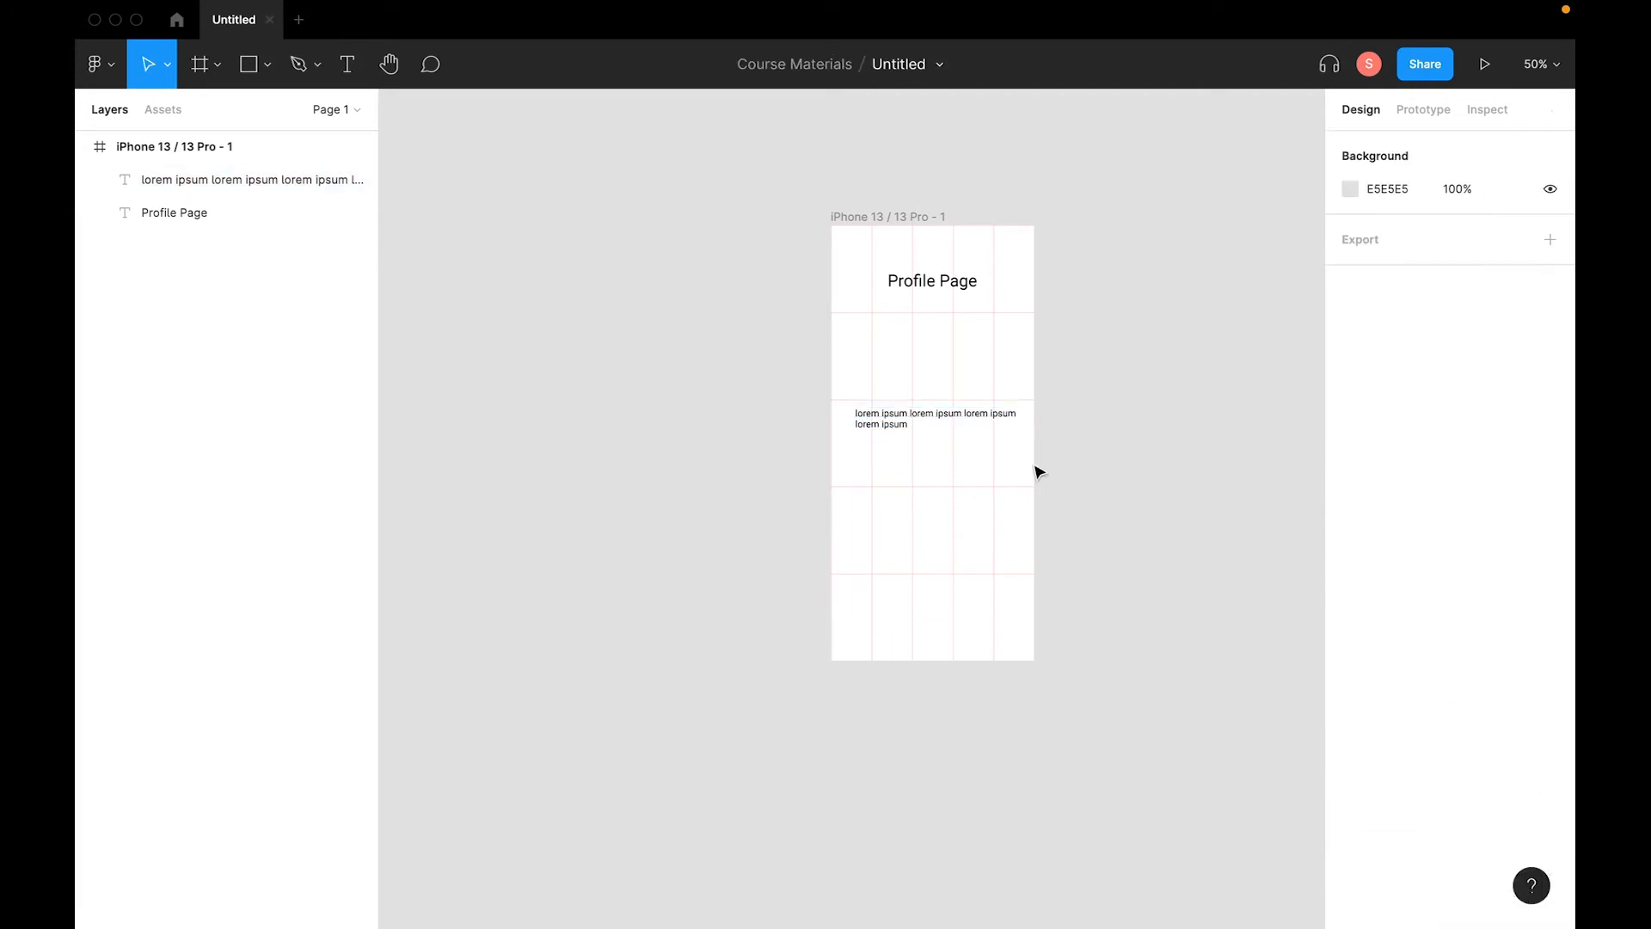
# Move the lorem ipsum text box up slightly to Y 350 and center it horizontally in the iPhone frame.
pyautogui.moveTo(882, 416); pyautogui.dragTo(874, 413)
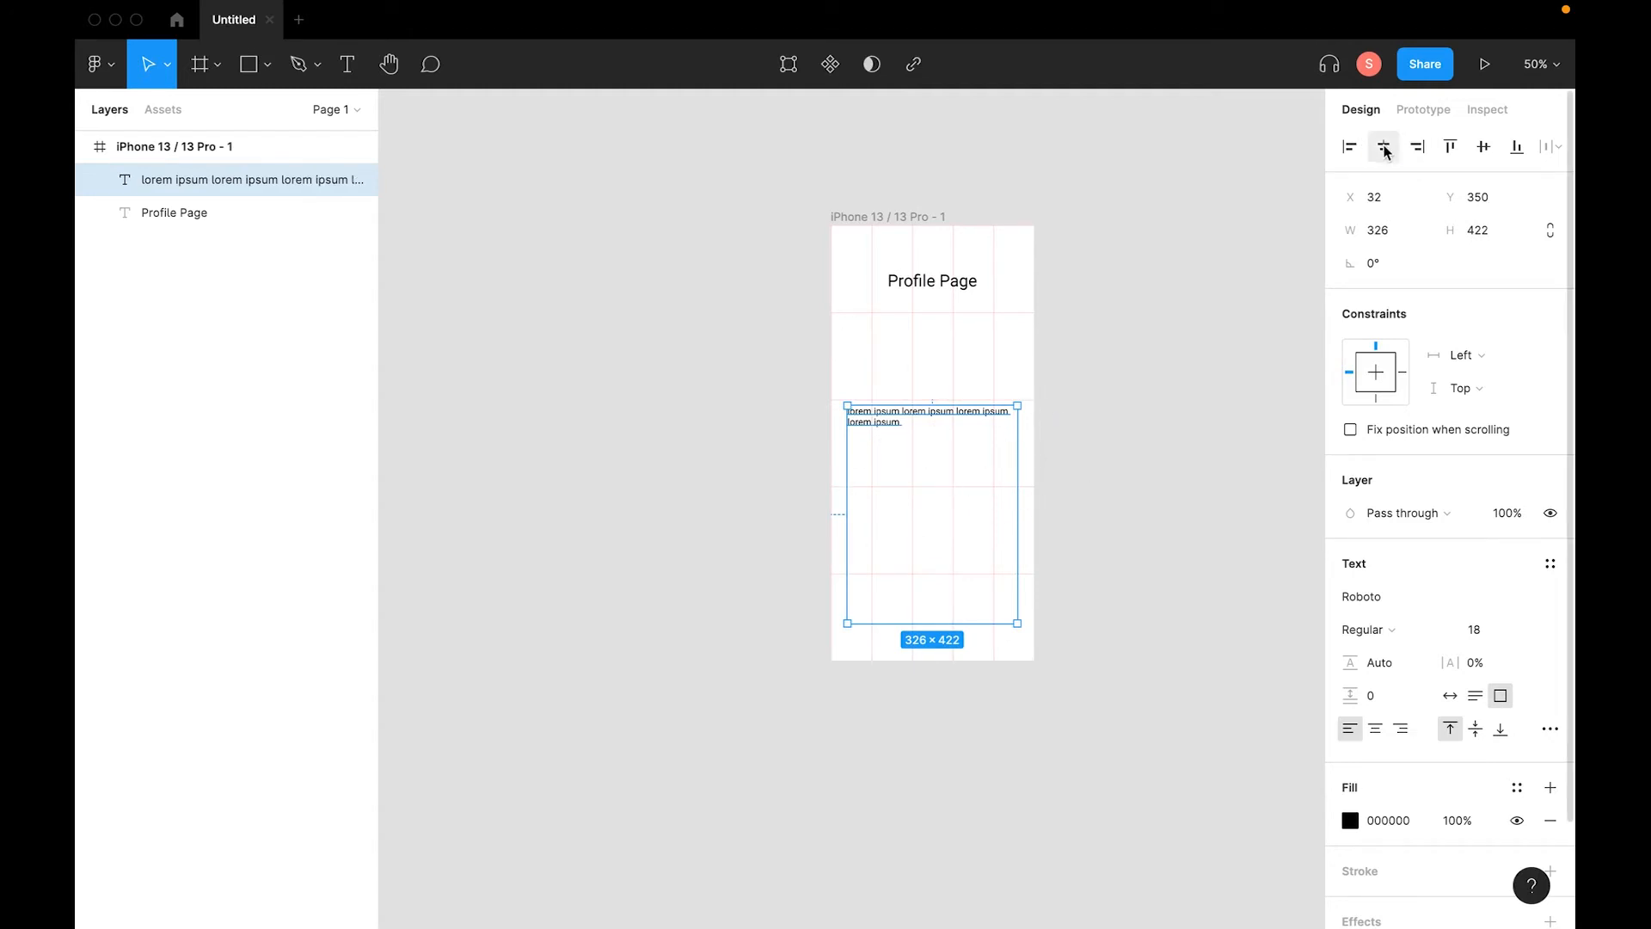
pyautogui.click(1349, 147)
pyautogui.click(1382, 147)
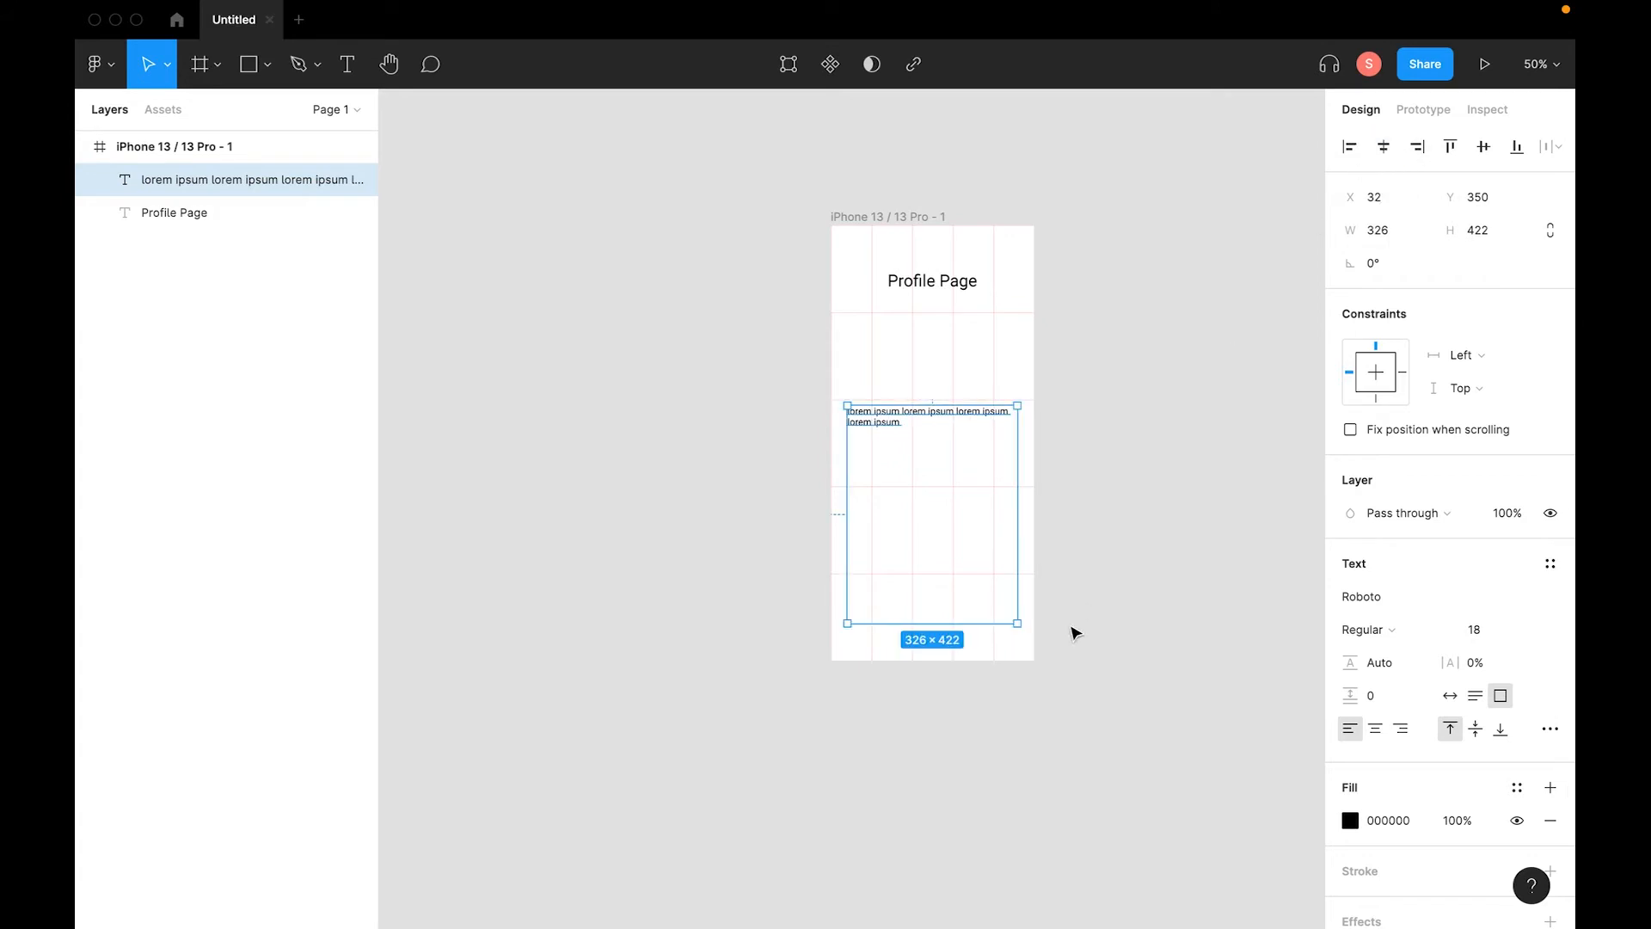
pyautogui.click(1148, 604)
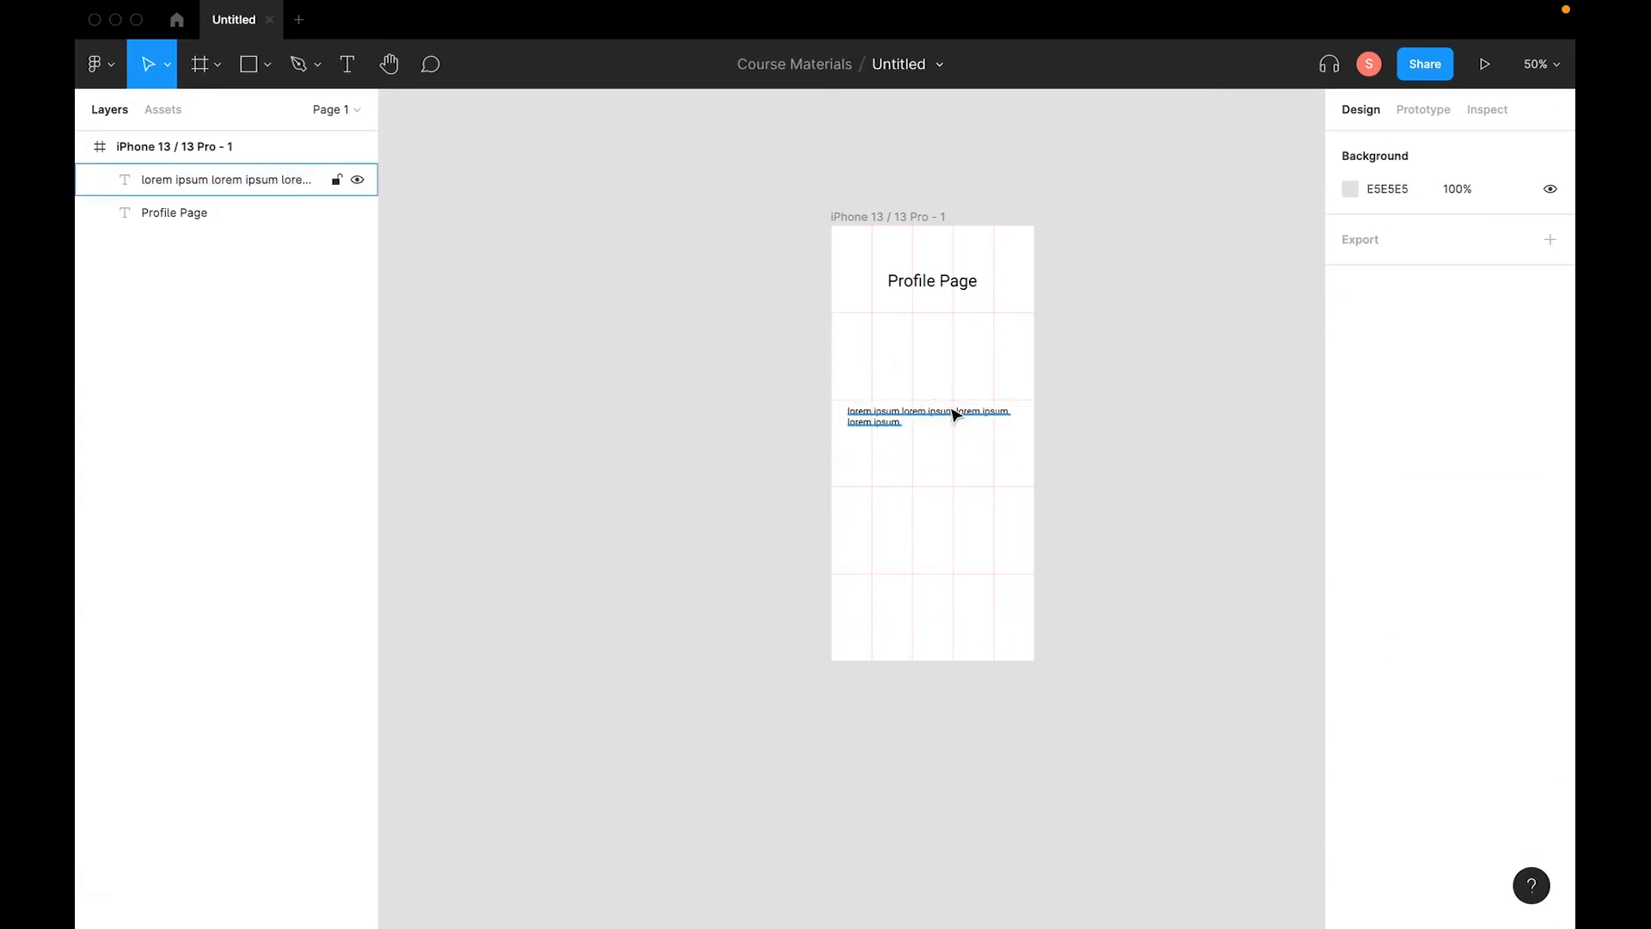
pyautogui.press('super+equal')
pyautogui.moveTo(1061, 394); pyautogui.dragTo(998, 368)
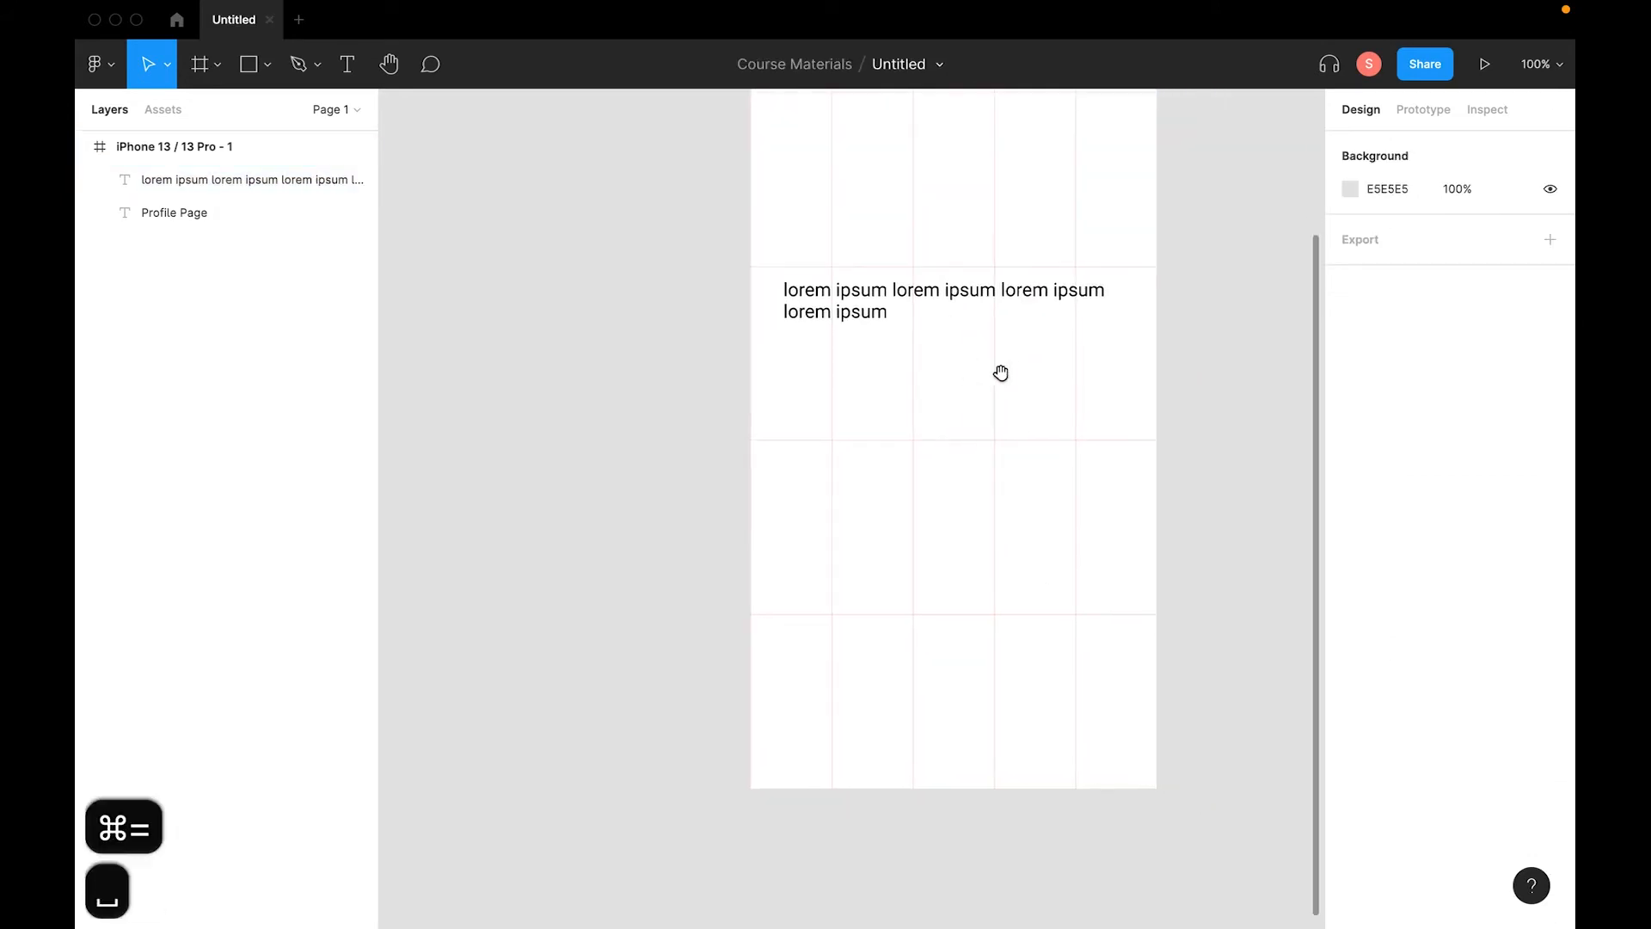
# Try to resize the lorem ipsum text box from its upper-right corner, and undo the resizing.
pyautogui.press('super+equal')
pyautogui.scroll(5, 1002, 406)
pyautogui.hscroll(5, 1002, 405)
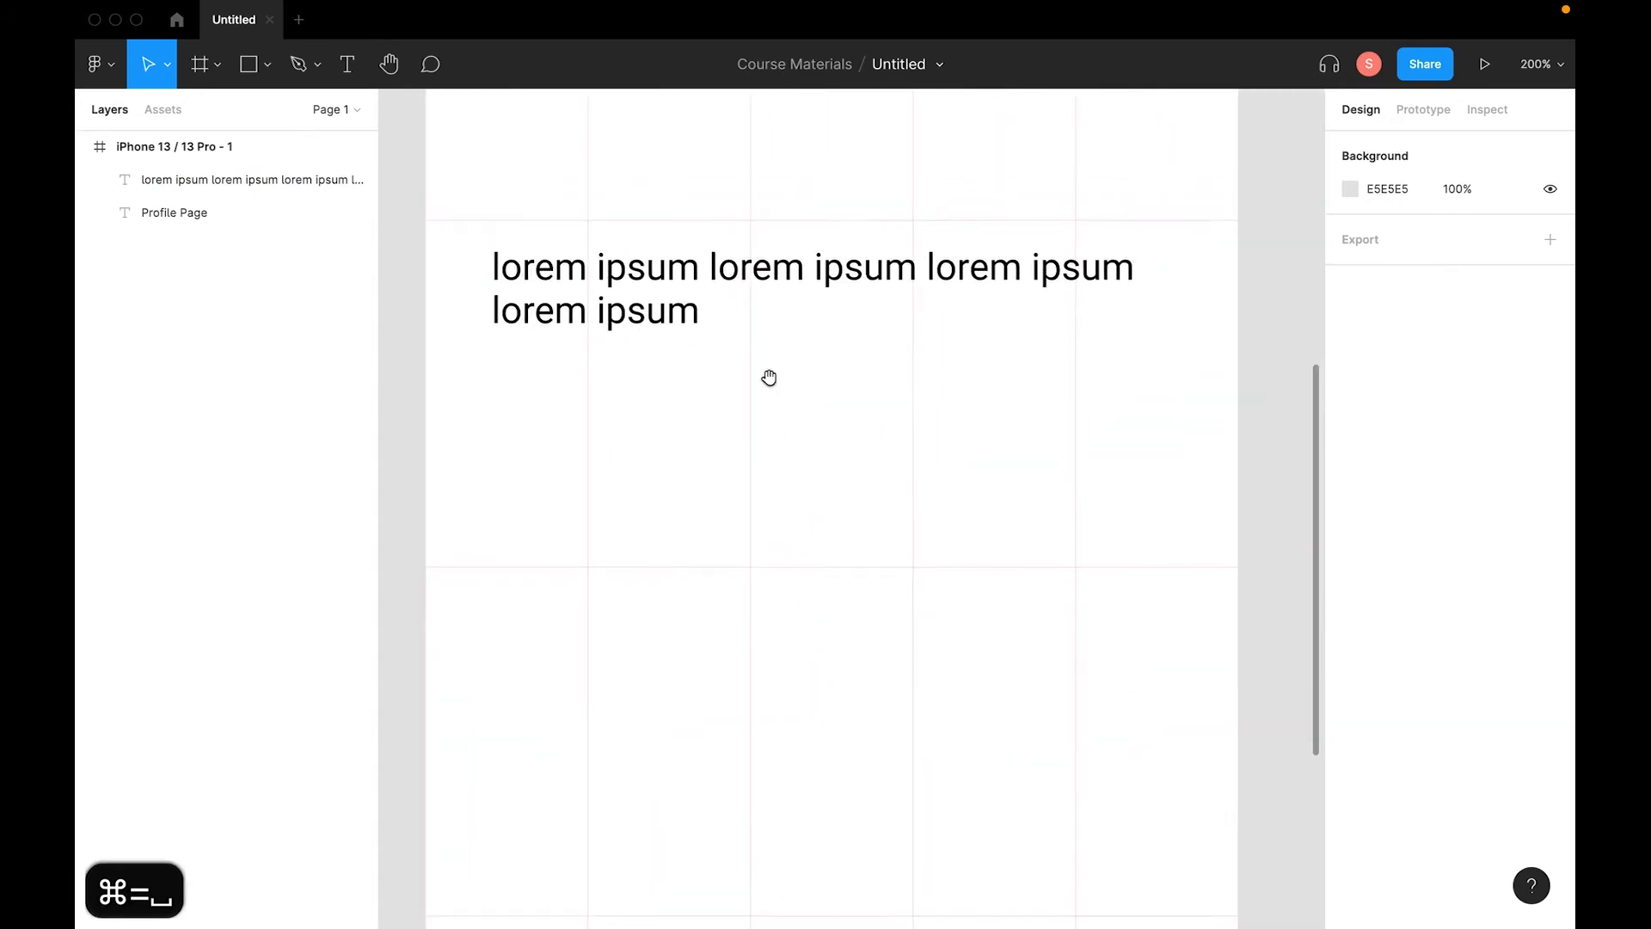
pyautogui.click(782, 287)
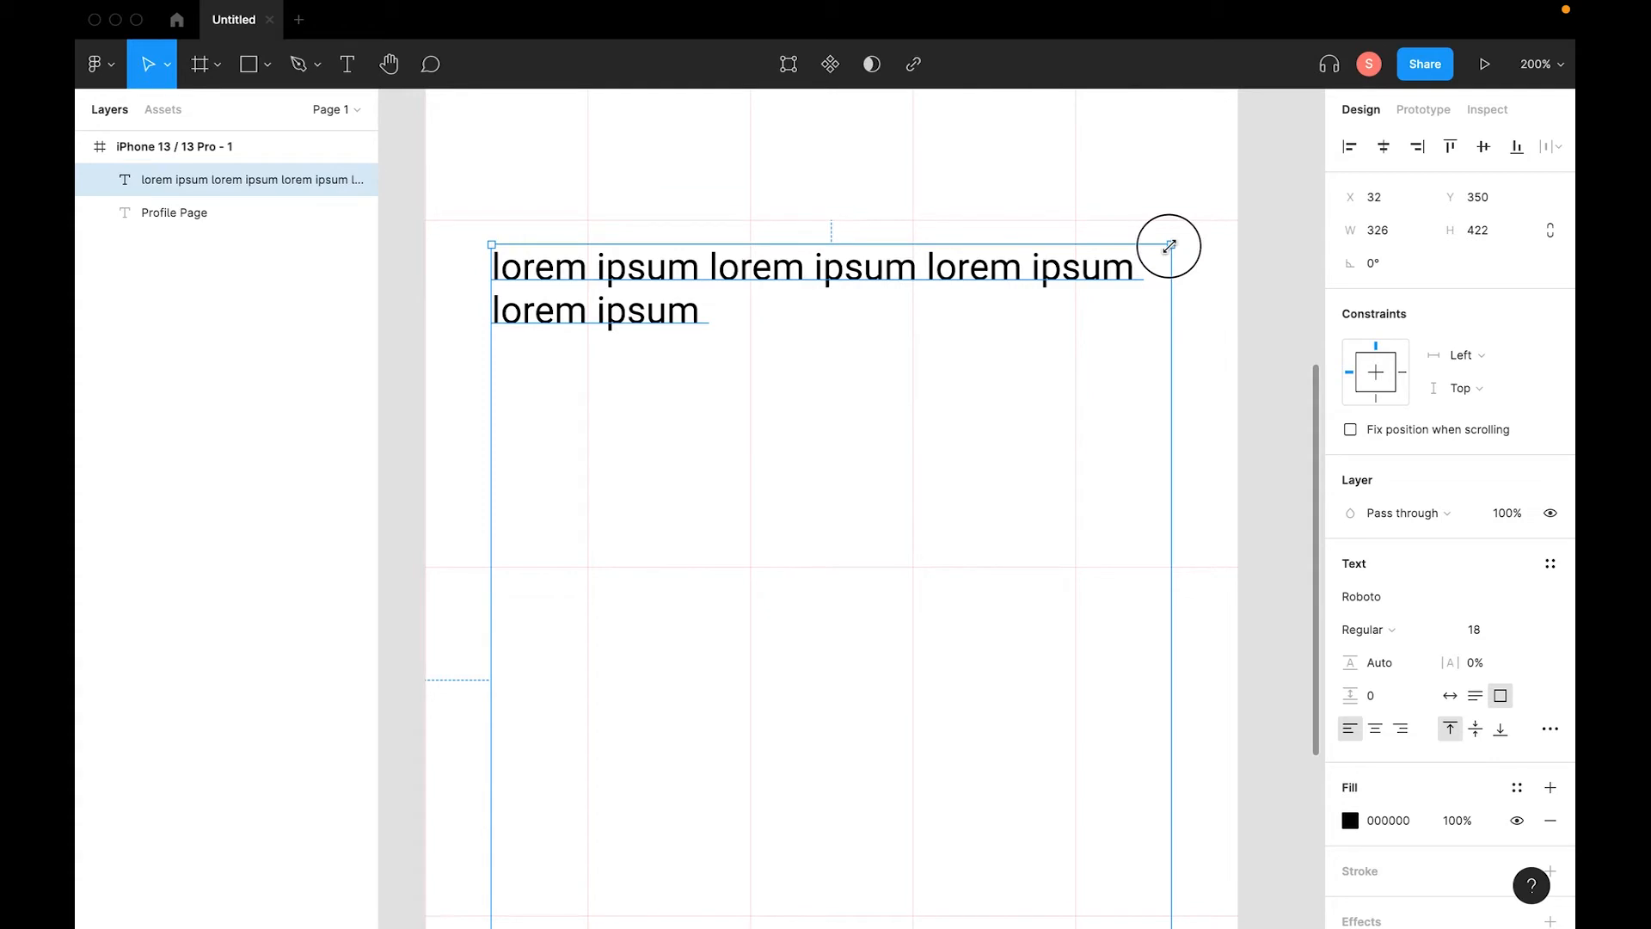
pyautogui.moveTo(1170, 246); pyautogui.dragTo(982, 352)
pyautogui.moveTo(1096, 264); pyautogui.dragTo(1147, 310)
pyautogui.press('super+z')
# Select all the characters of the lorem ipsum text and look through the available font sizes without picking one.
pyautogui.click(1026, 266)
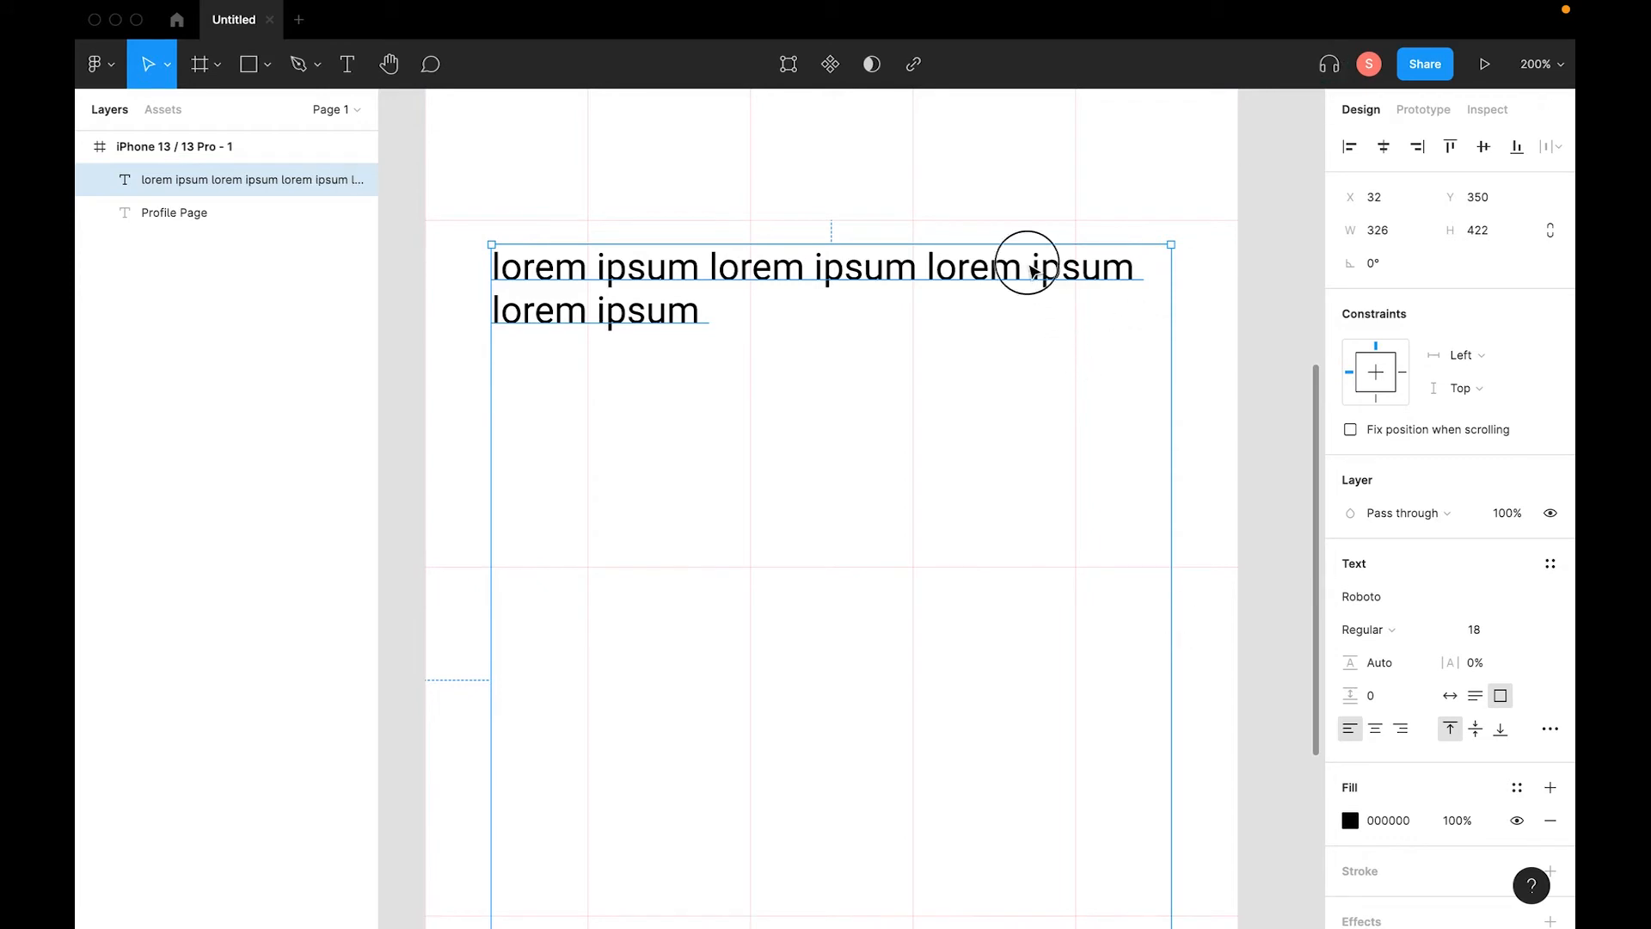
pyautogui.doubleClick(974, 275)
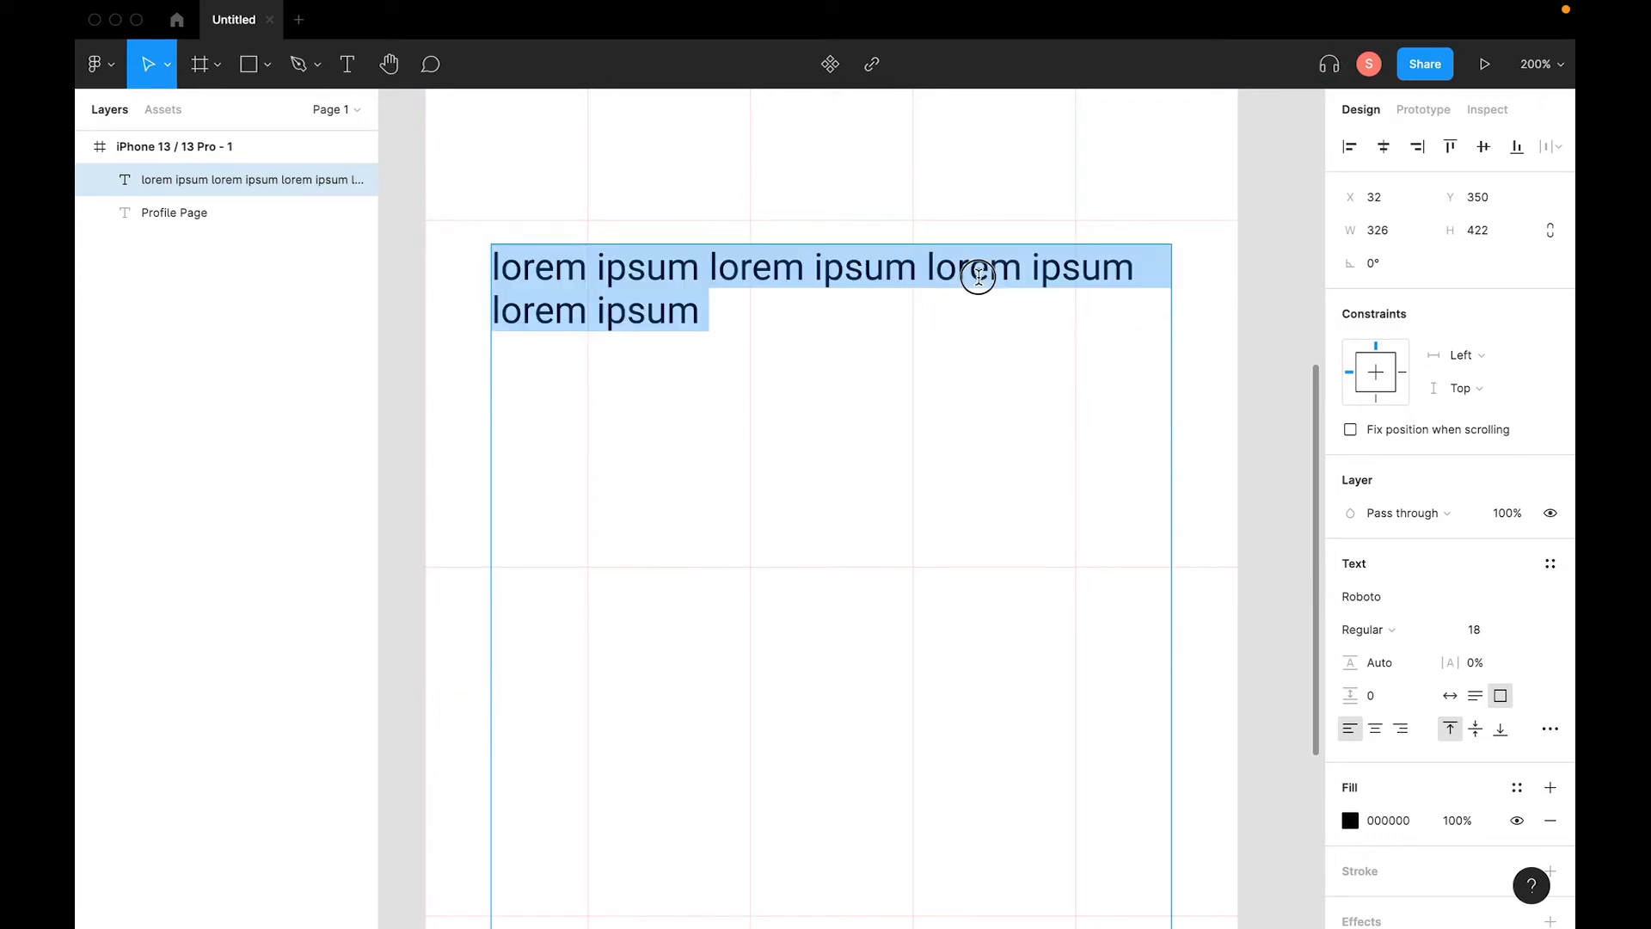
pyautogui.click(1529, 631)
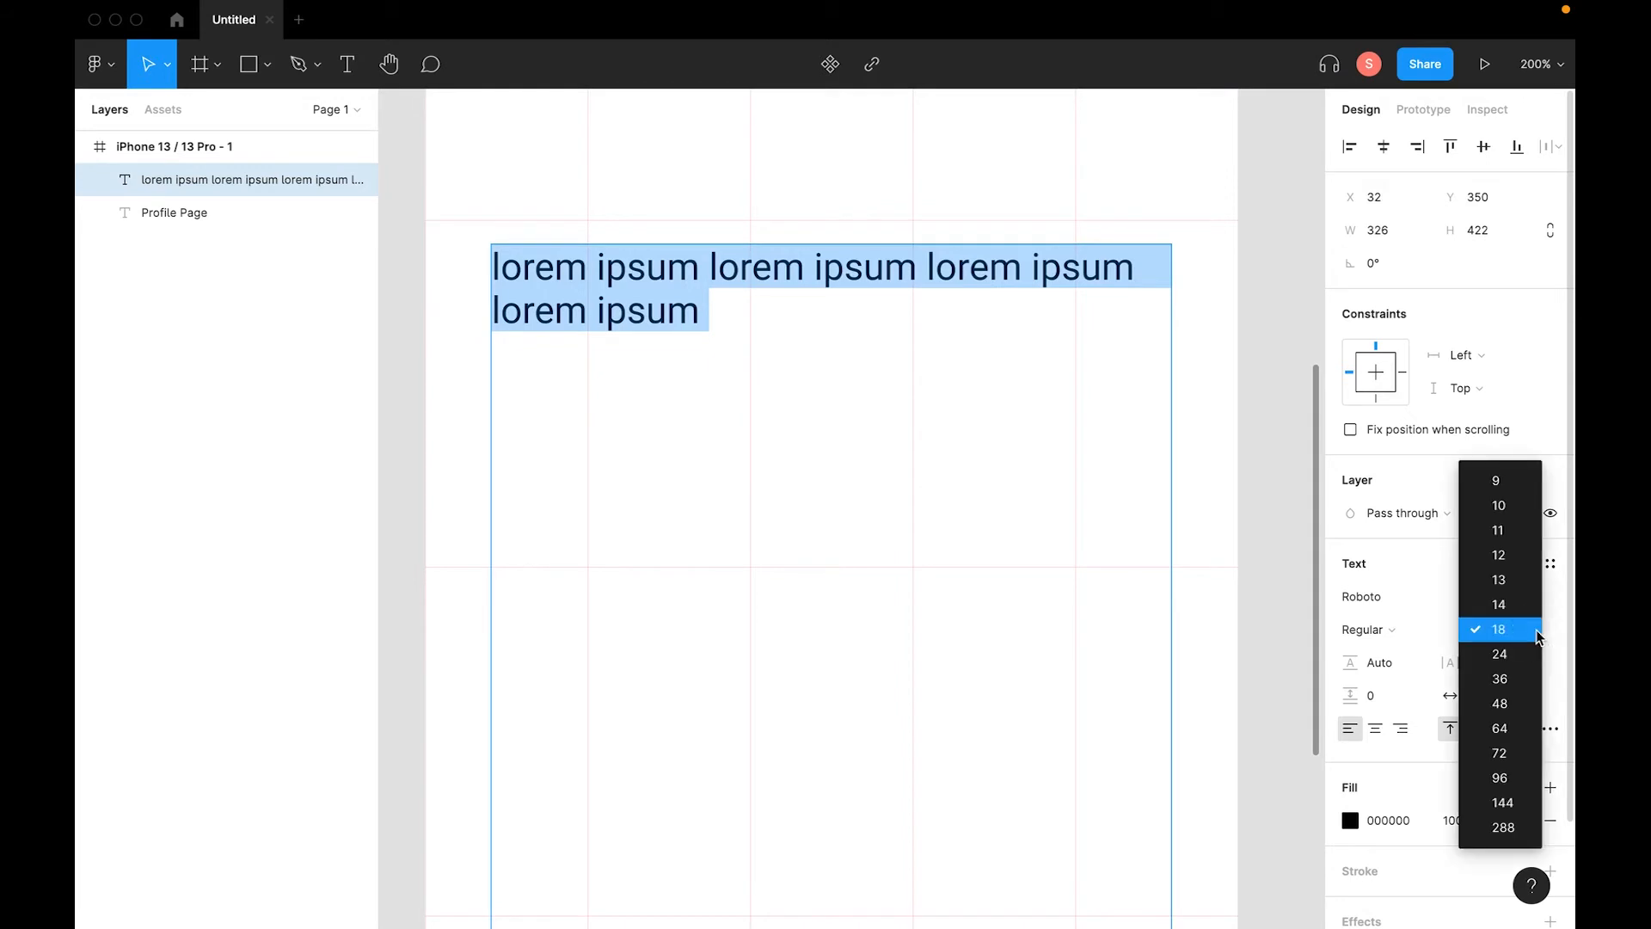
pyautogui.click(1440, 576)
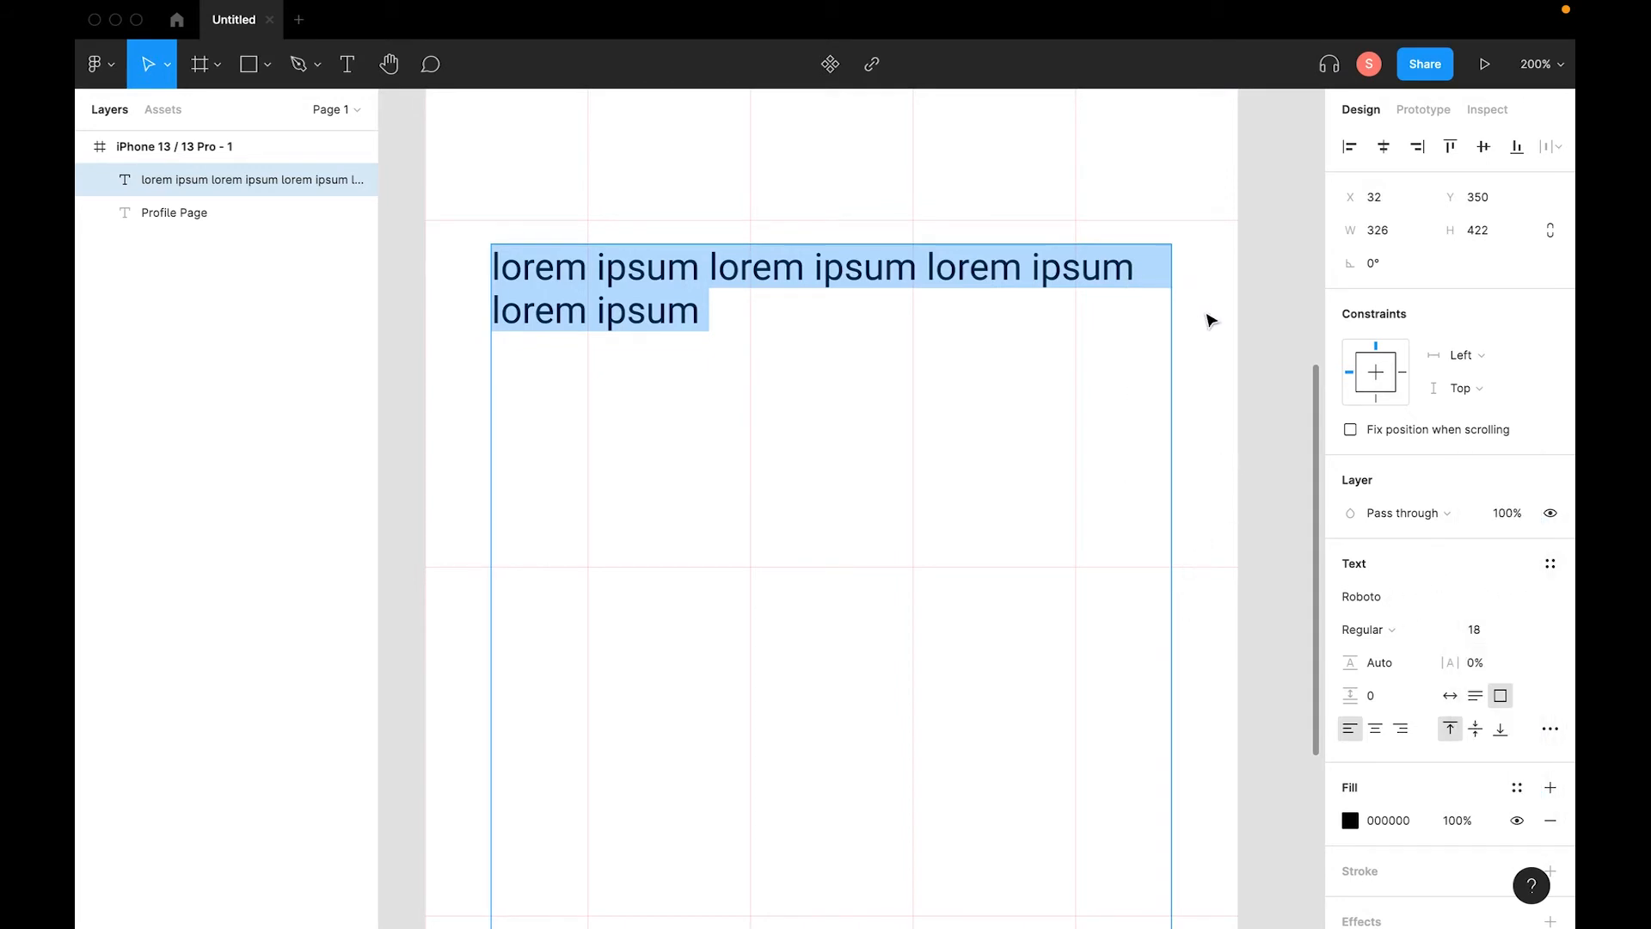
pyautogui.press('Escape')
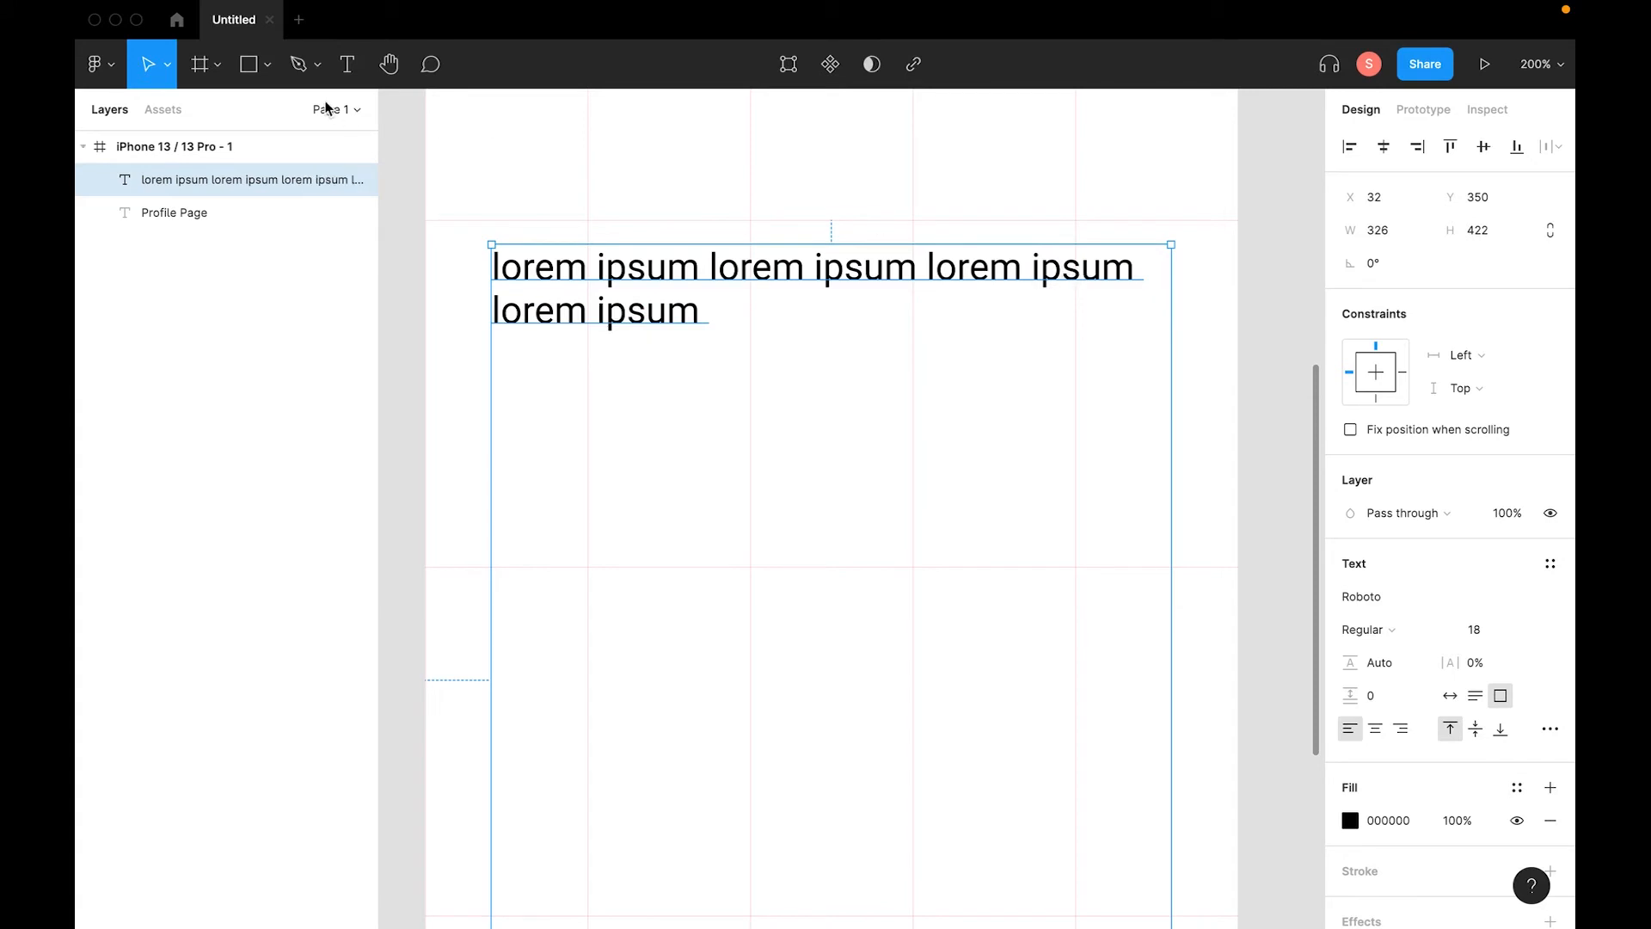
# Try the Scale tool on the lorem ipsum text, shrinking it to about 260 × 336 and enlarging it, and undo both changes.
pyautogui.click(161, 67)
pyautogui.click(1202, 339)
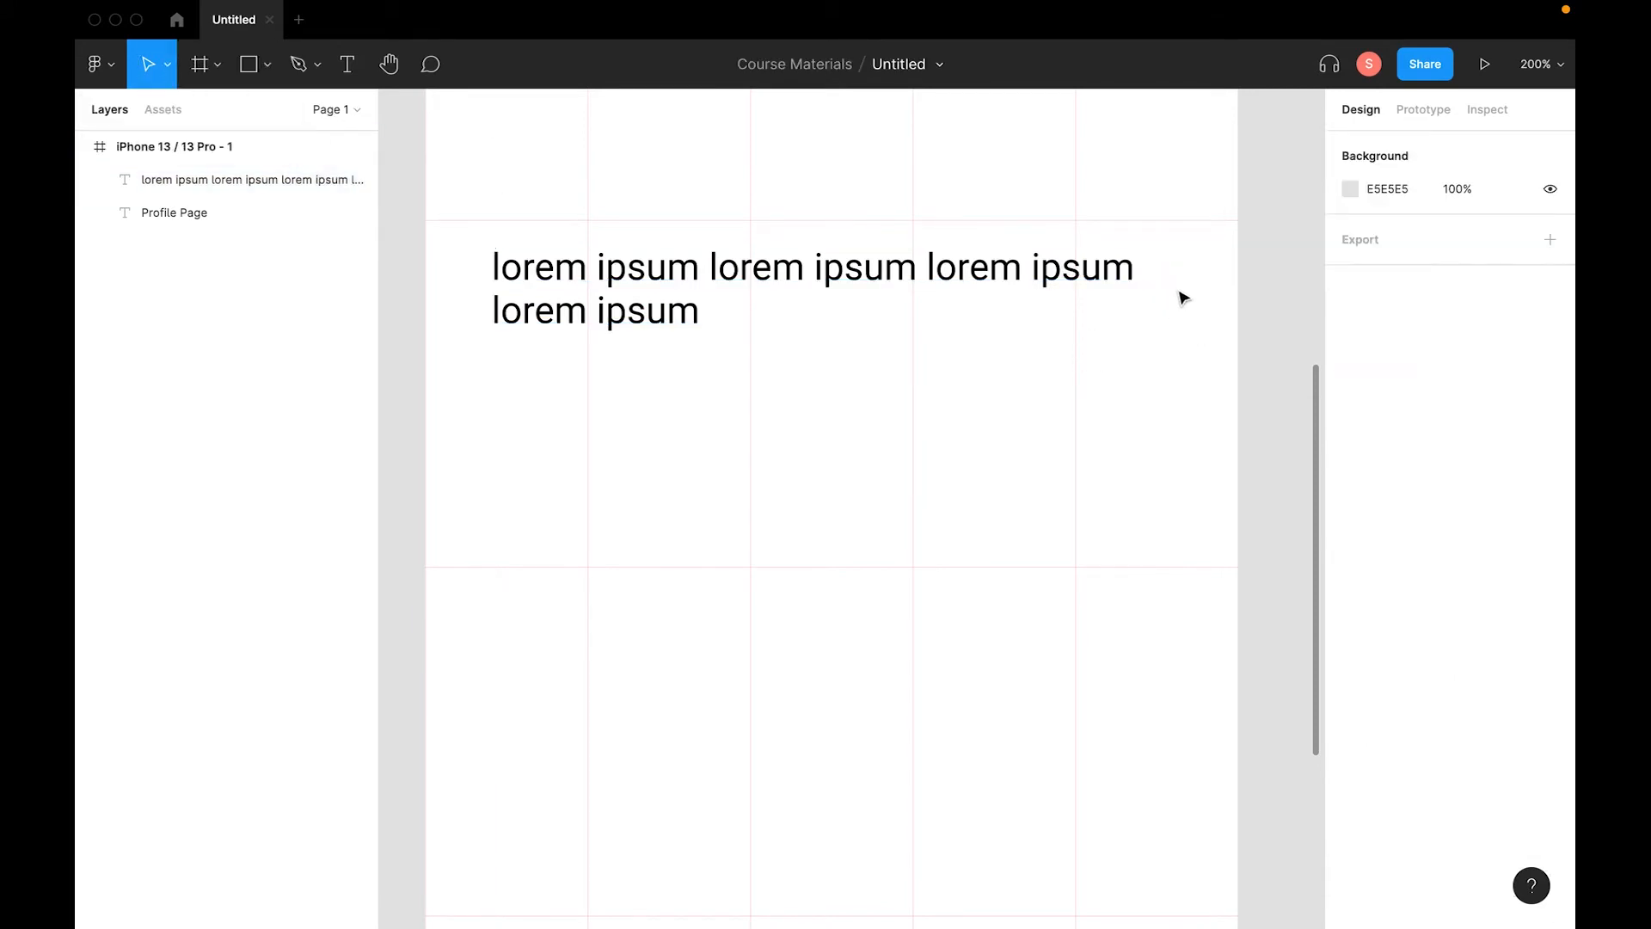
pyautogui.click(1017, 280)
pyautogui.press('k')
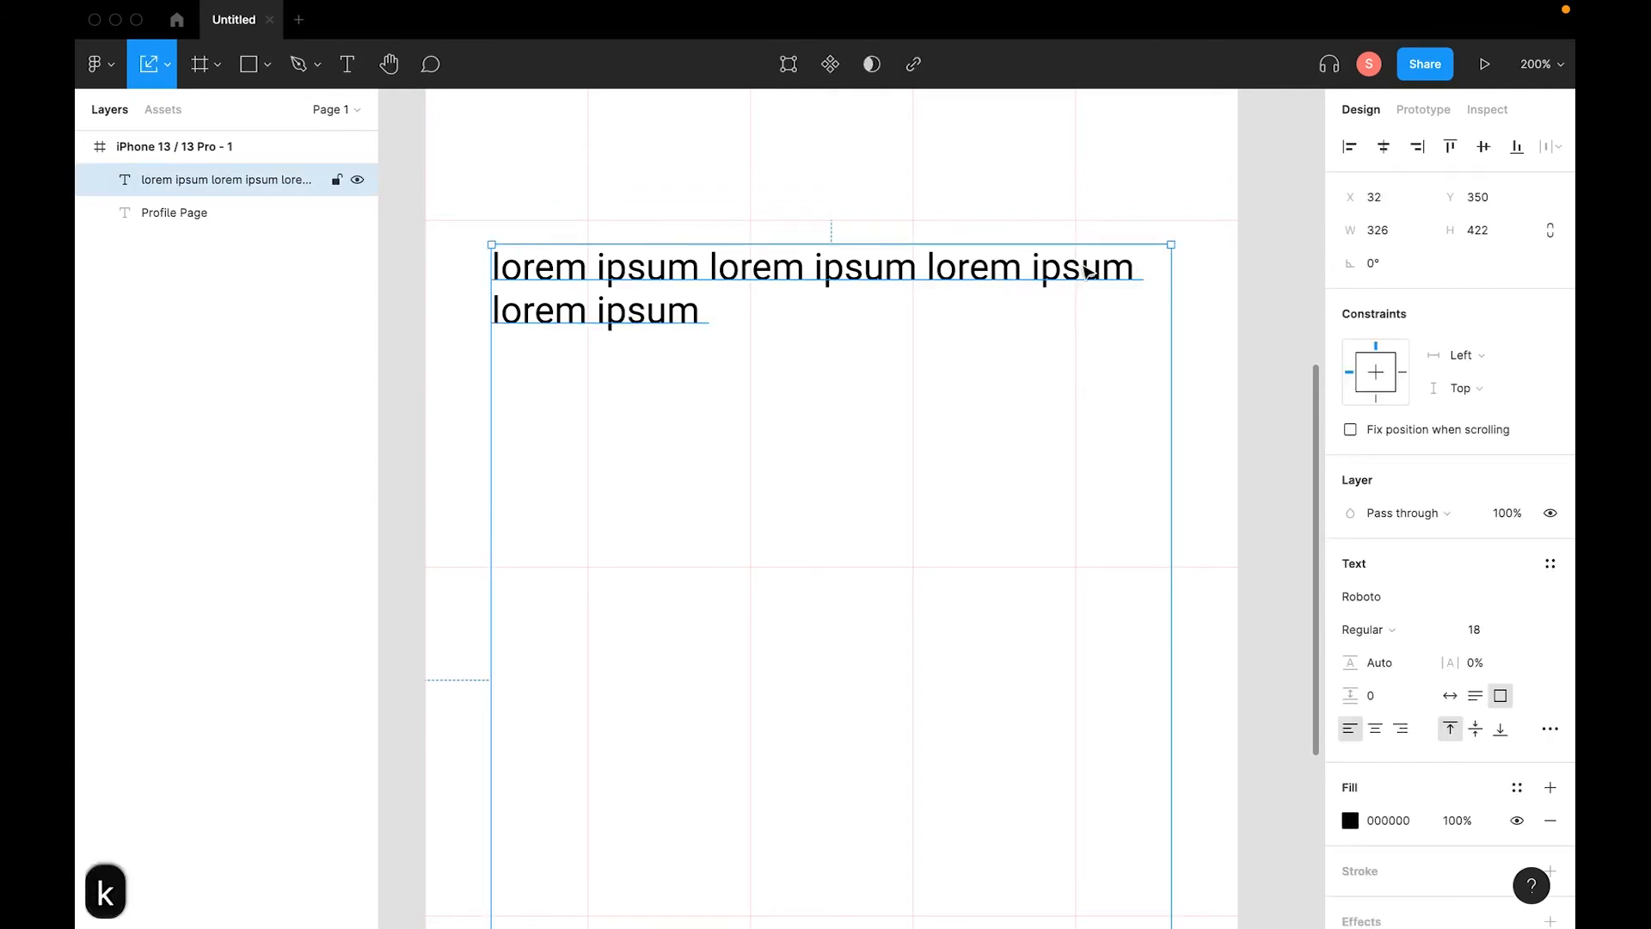
pyautogui.moveTo(1170, 244); pyautogui.dragTo(794, 440)
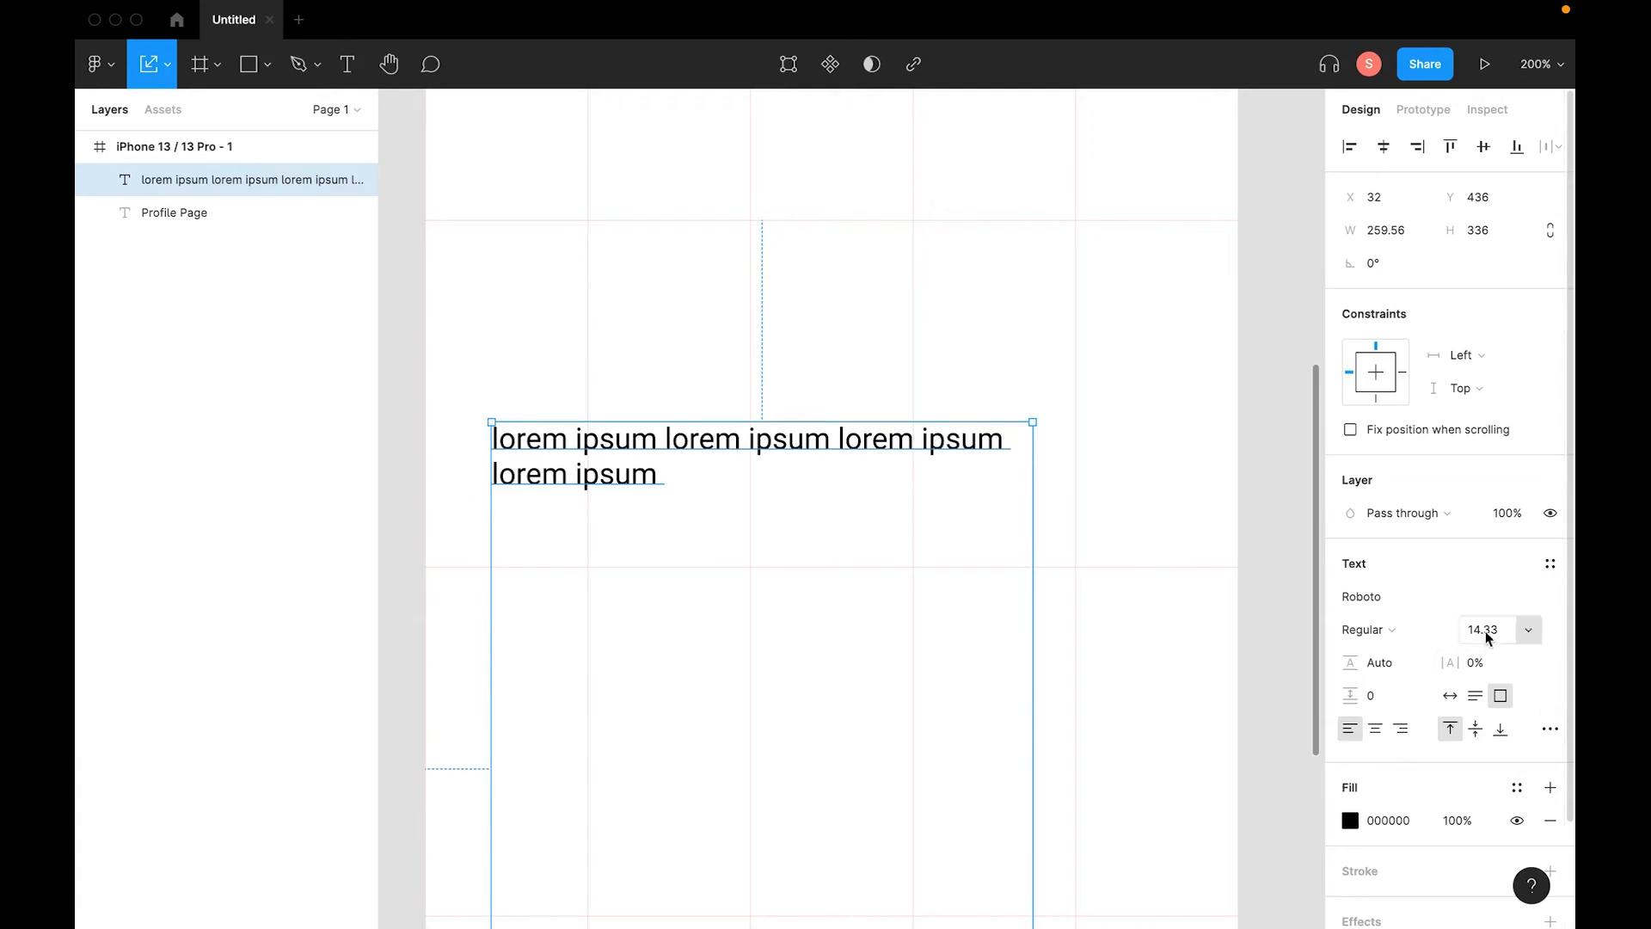
pyautogui.moveTo(1031, 420); pyautogui.dragTo(1180, 292)
pyautogui.press('super+z')
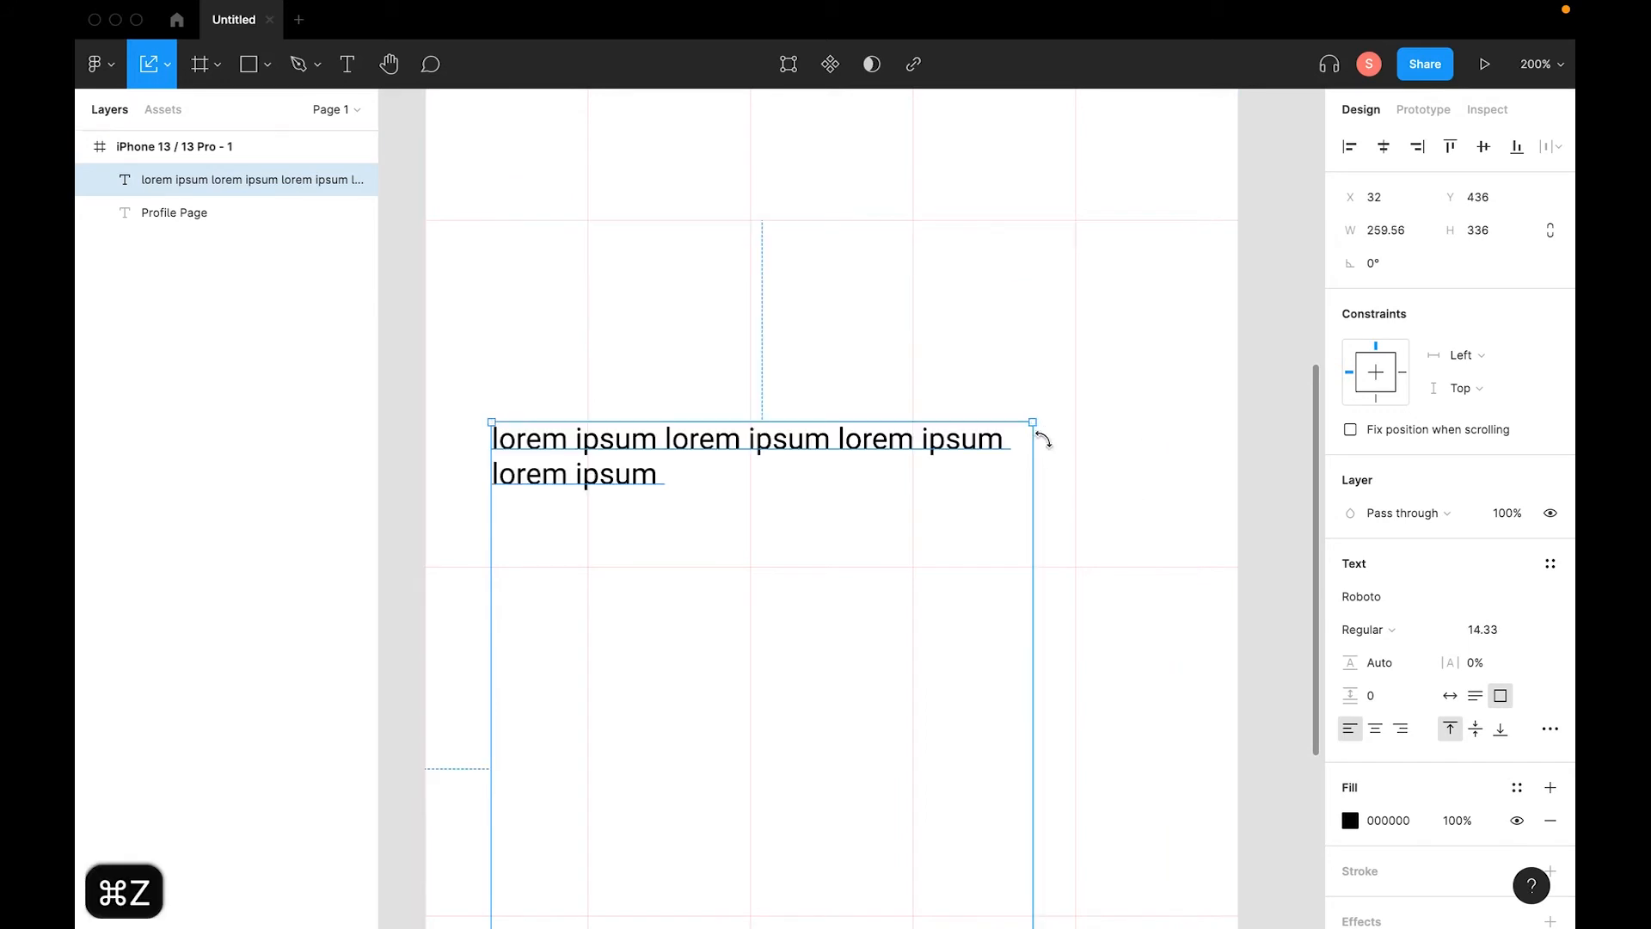
pyautogui.press('super+z')
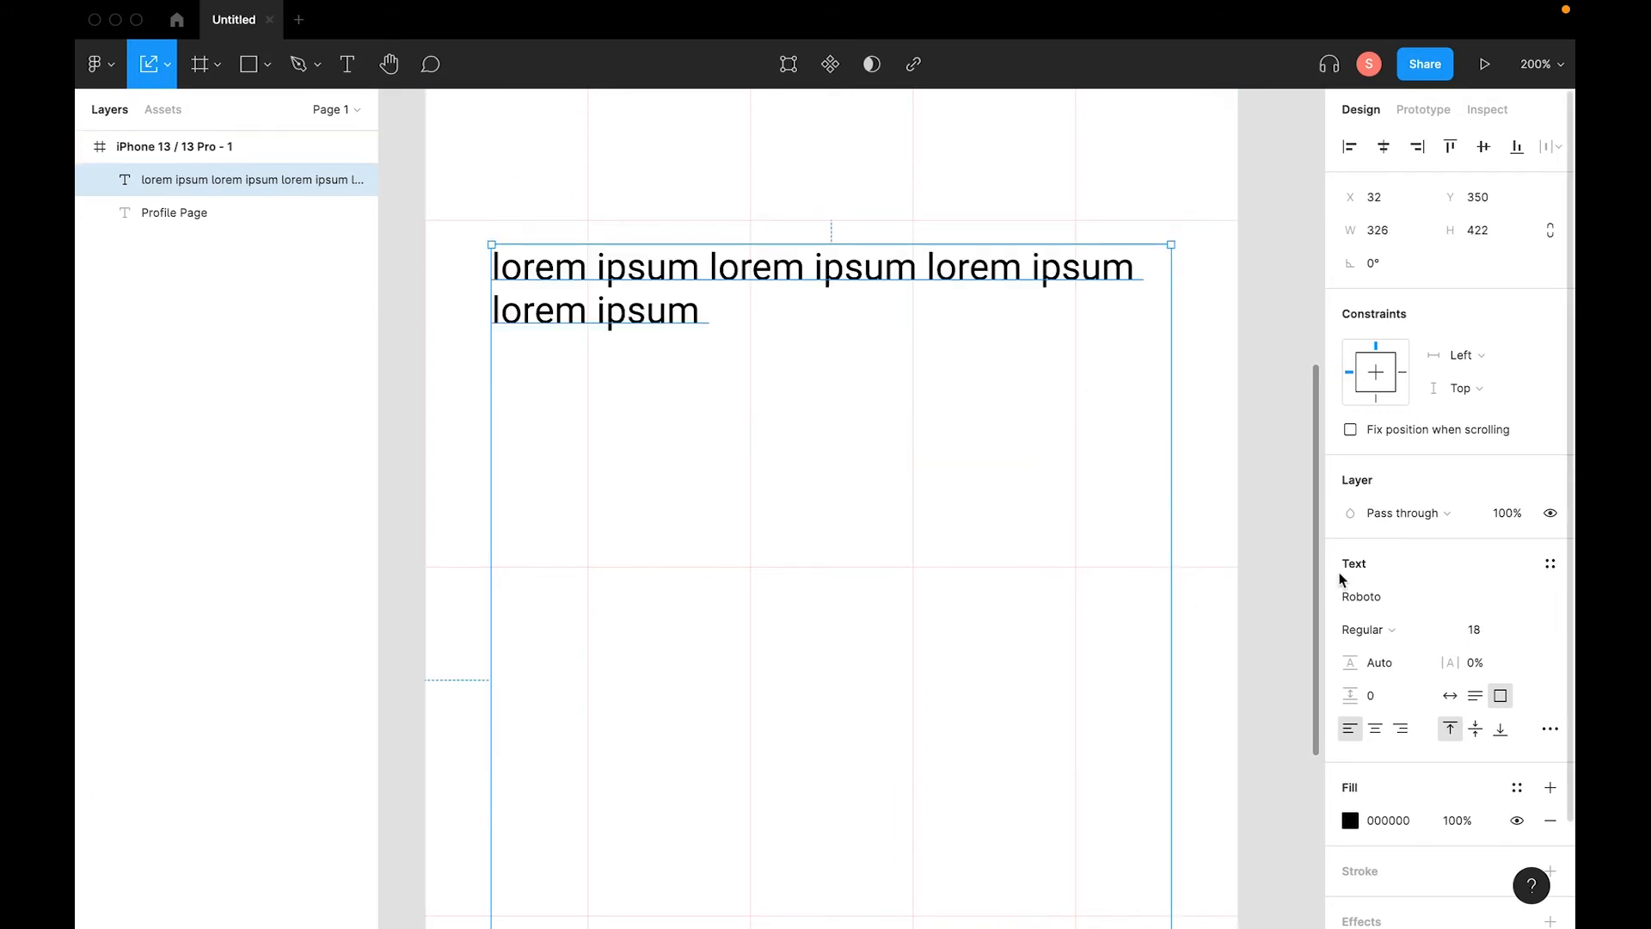
pyautogui.click(1250, 356)
pyautogui.press('space')
pyautogui.moveTo(936, 419); pyautogui.dragTo(996, 517)
pyautogui.press('super+minus')
pyautogui.press('space')
pyautogui.moveTo(1029, 607); pyautogui.dragTo(1030, 662)
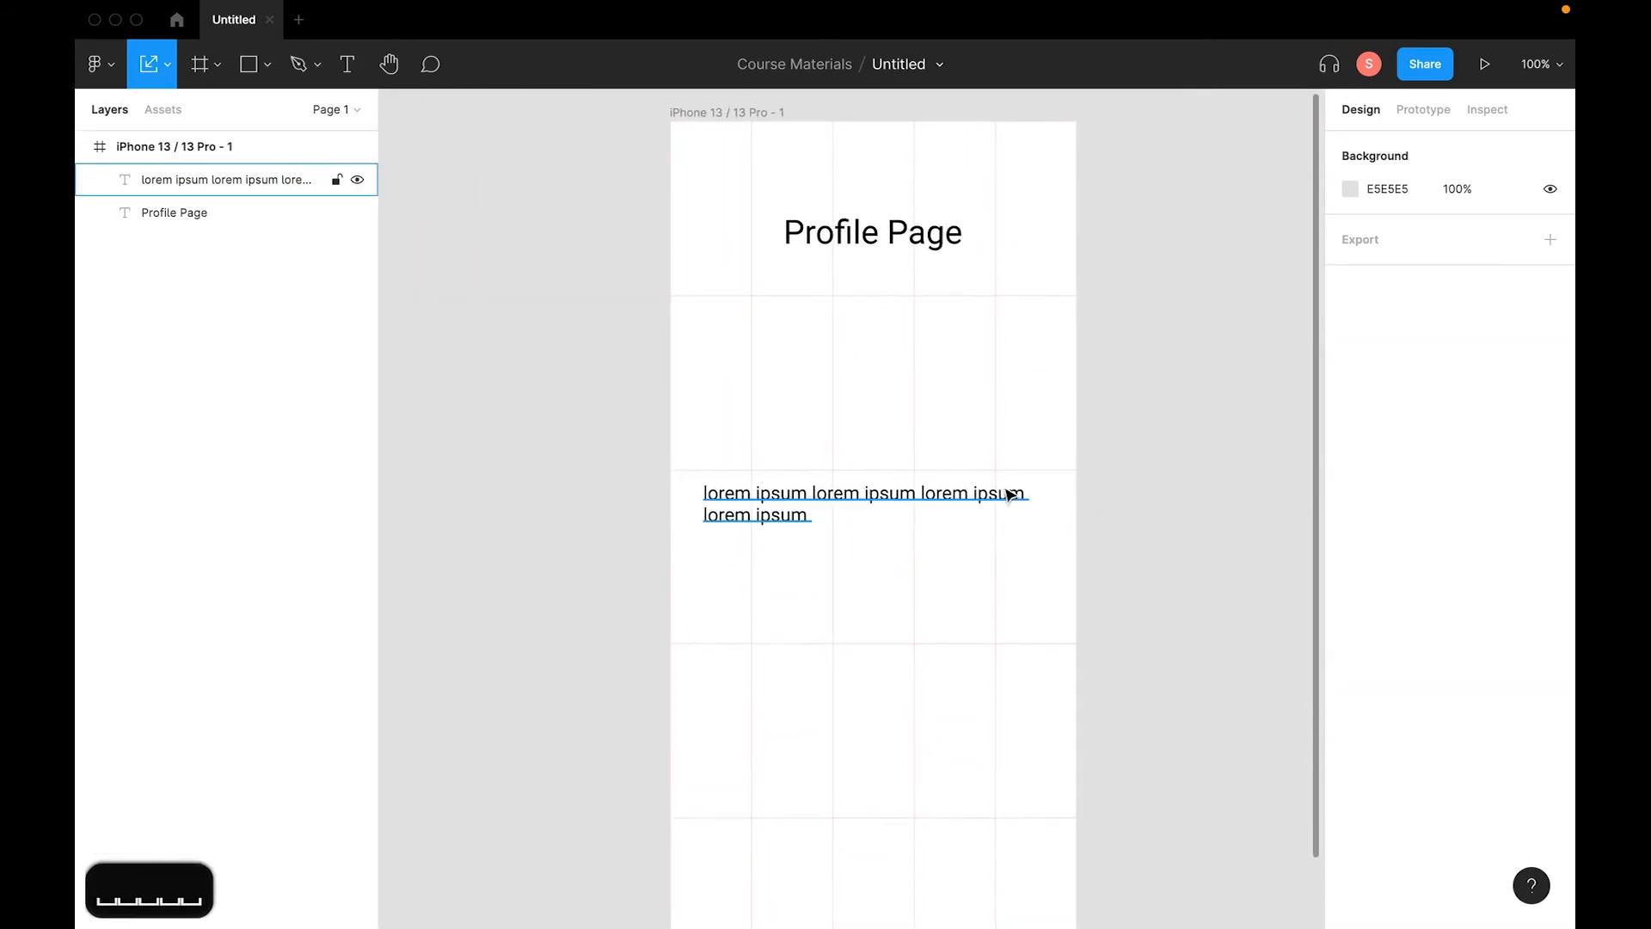
pyautogui.click(1010, 494)
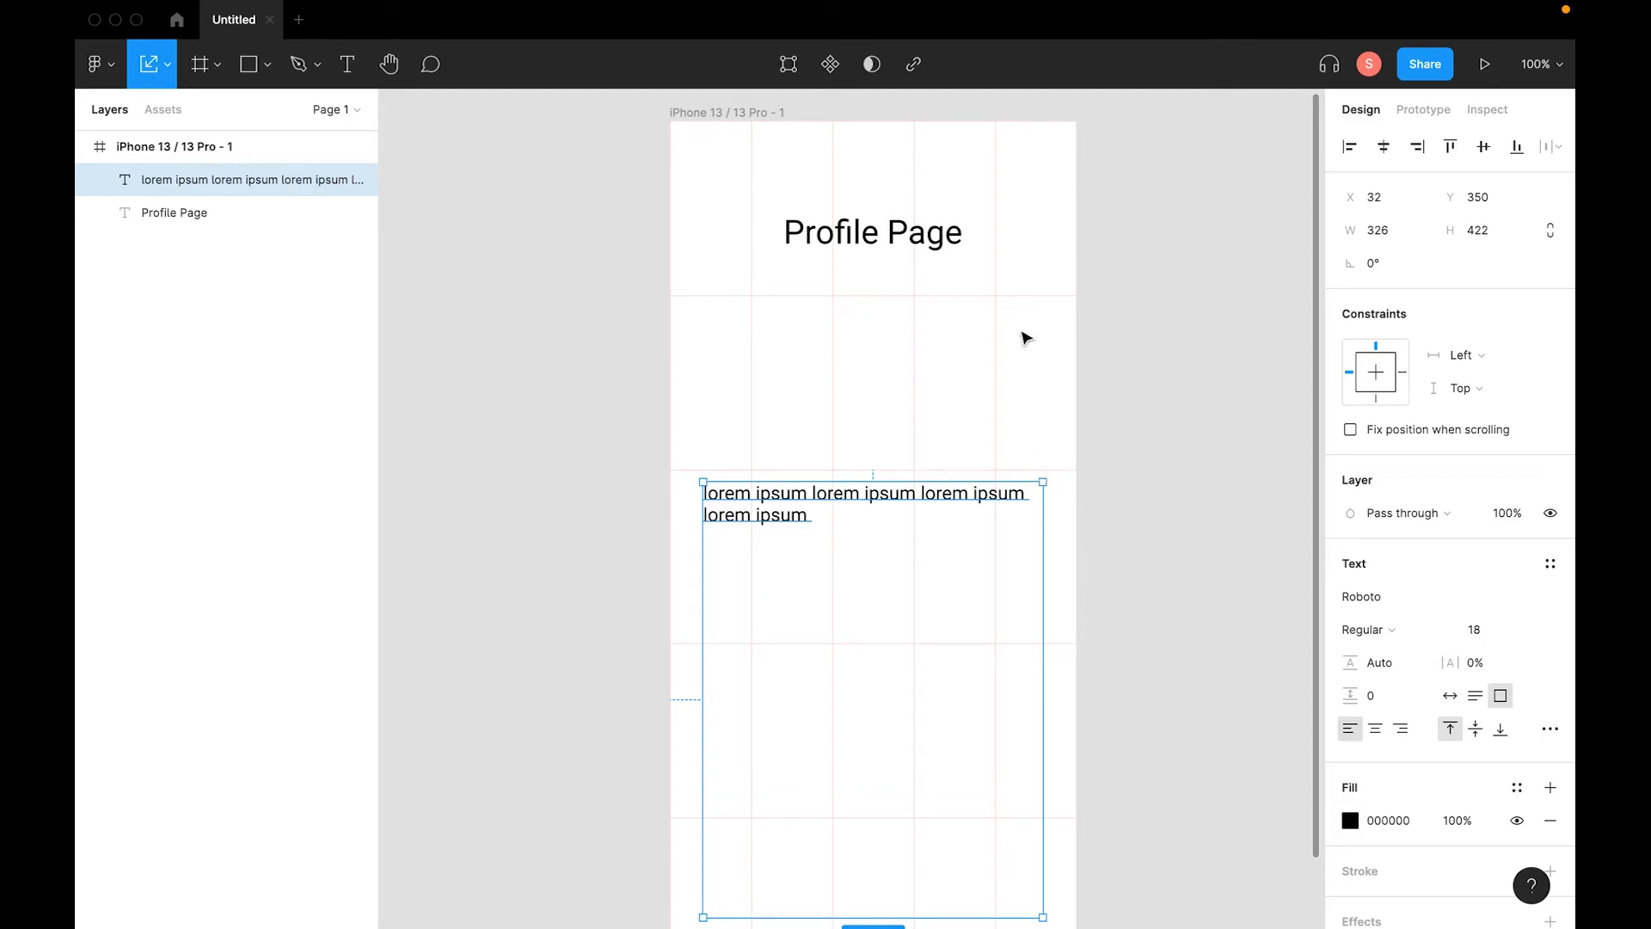
pyautogui.click(1145, 522)
pyautogui.press('space')
pyautogui.moveTo(1146, 559); pyautogui.dragTo(1190, 685)
pyautogui.scroll(-3, 995, 653)
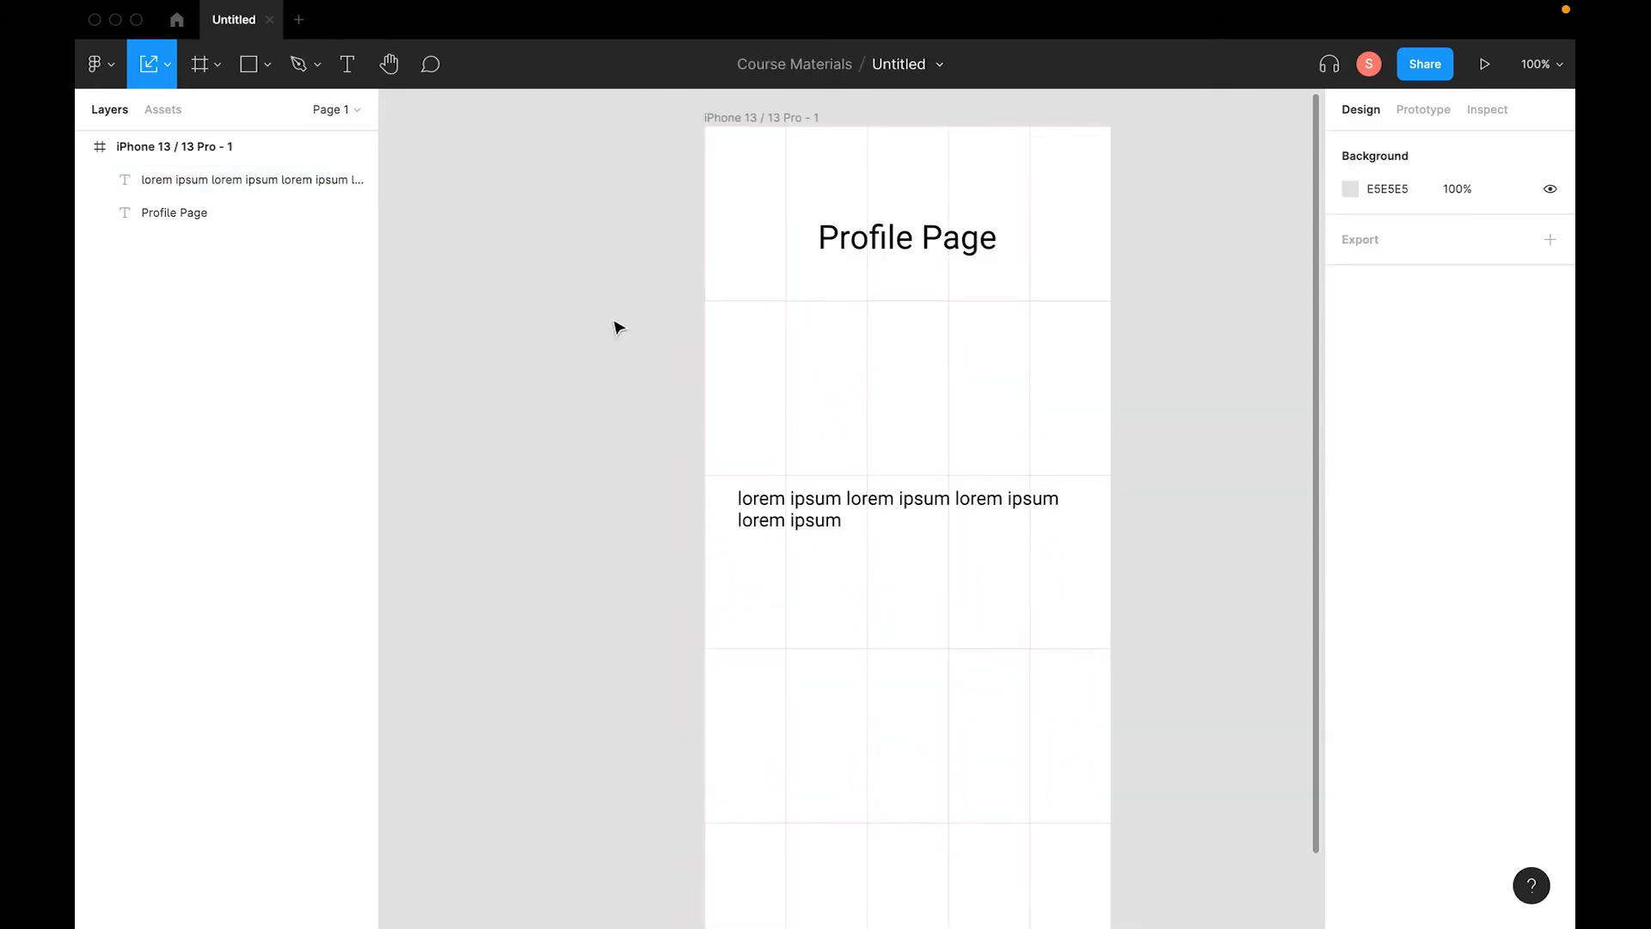
# Place the 1.4 MB Unsplash JPEG portrait from the images folder into the iPhone frame.
pyautogui.click(269, 67)
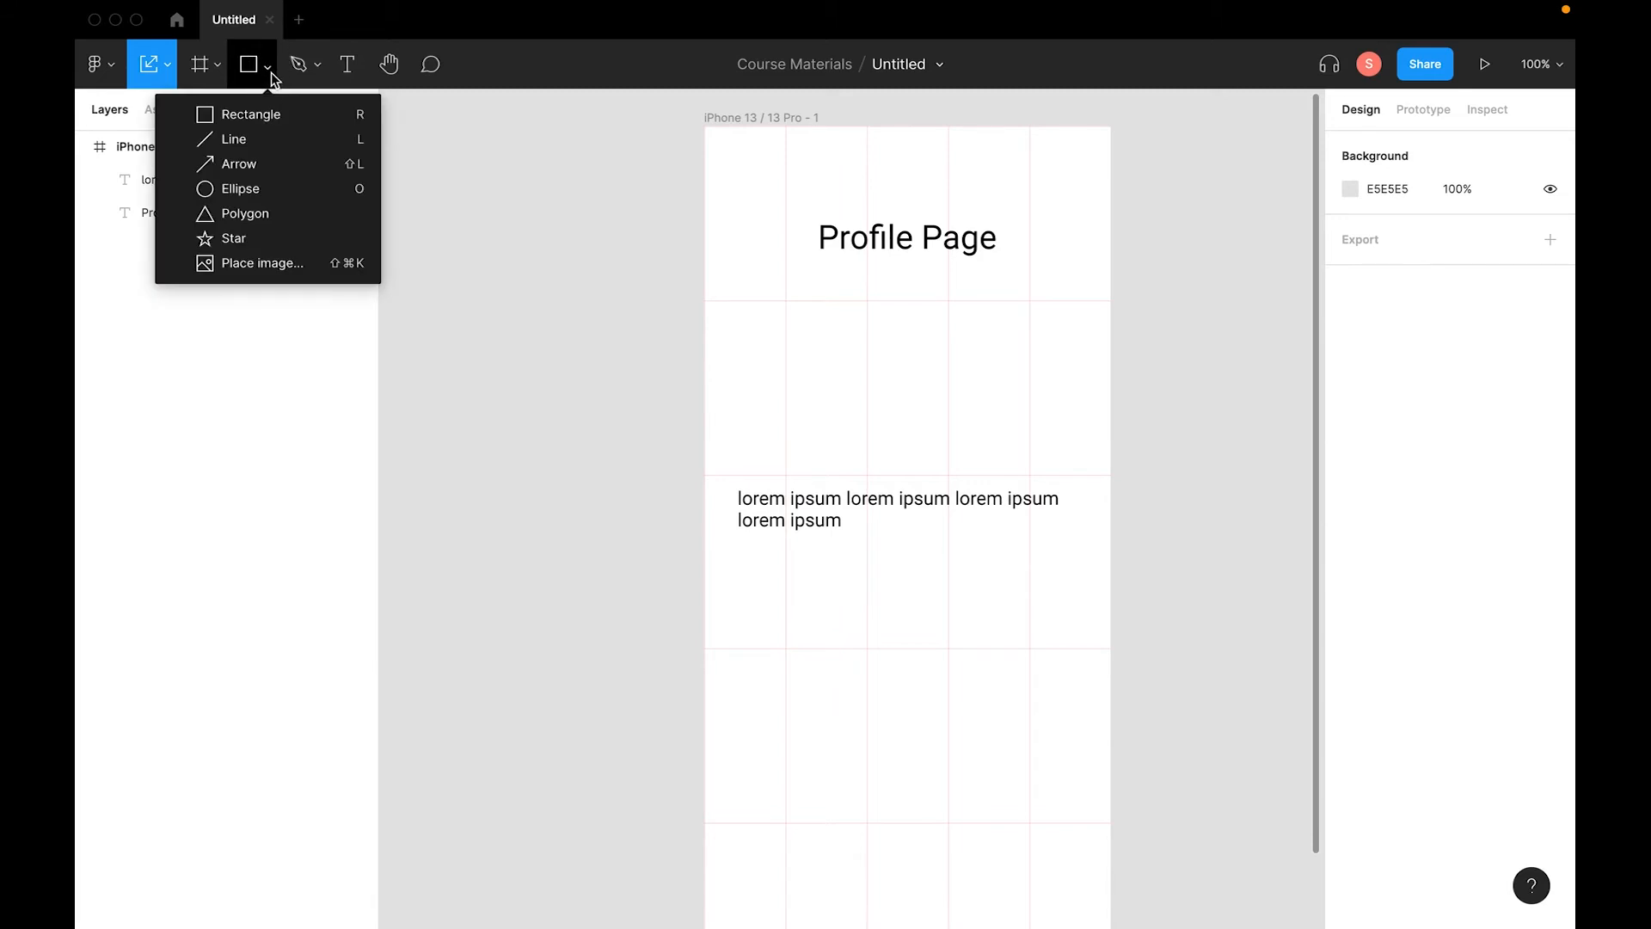
pyautogui.click(295, 263)
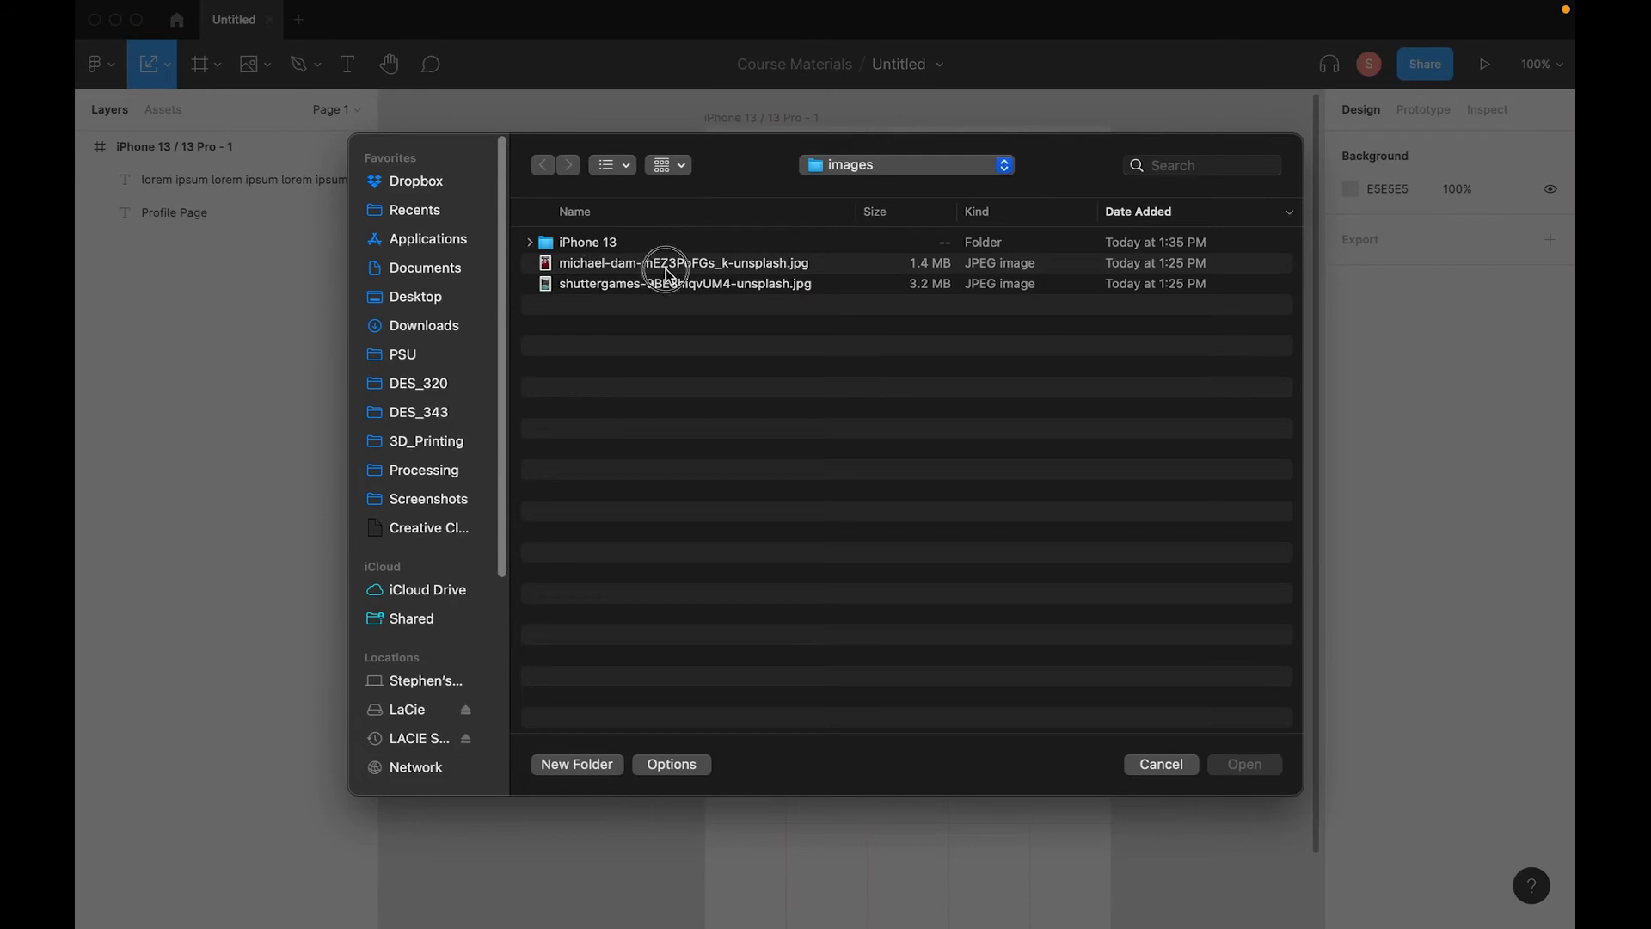
pyautogui.click(667, 266)
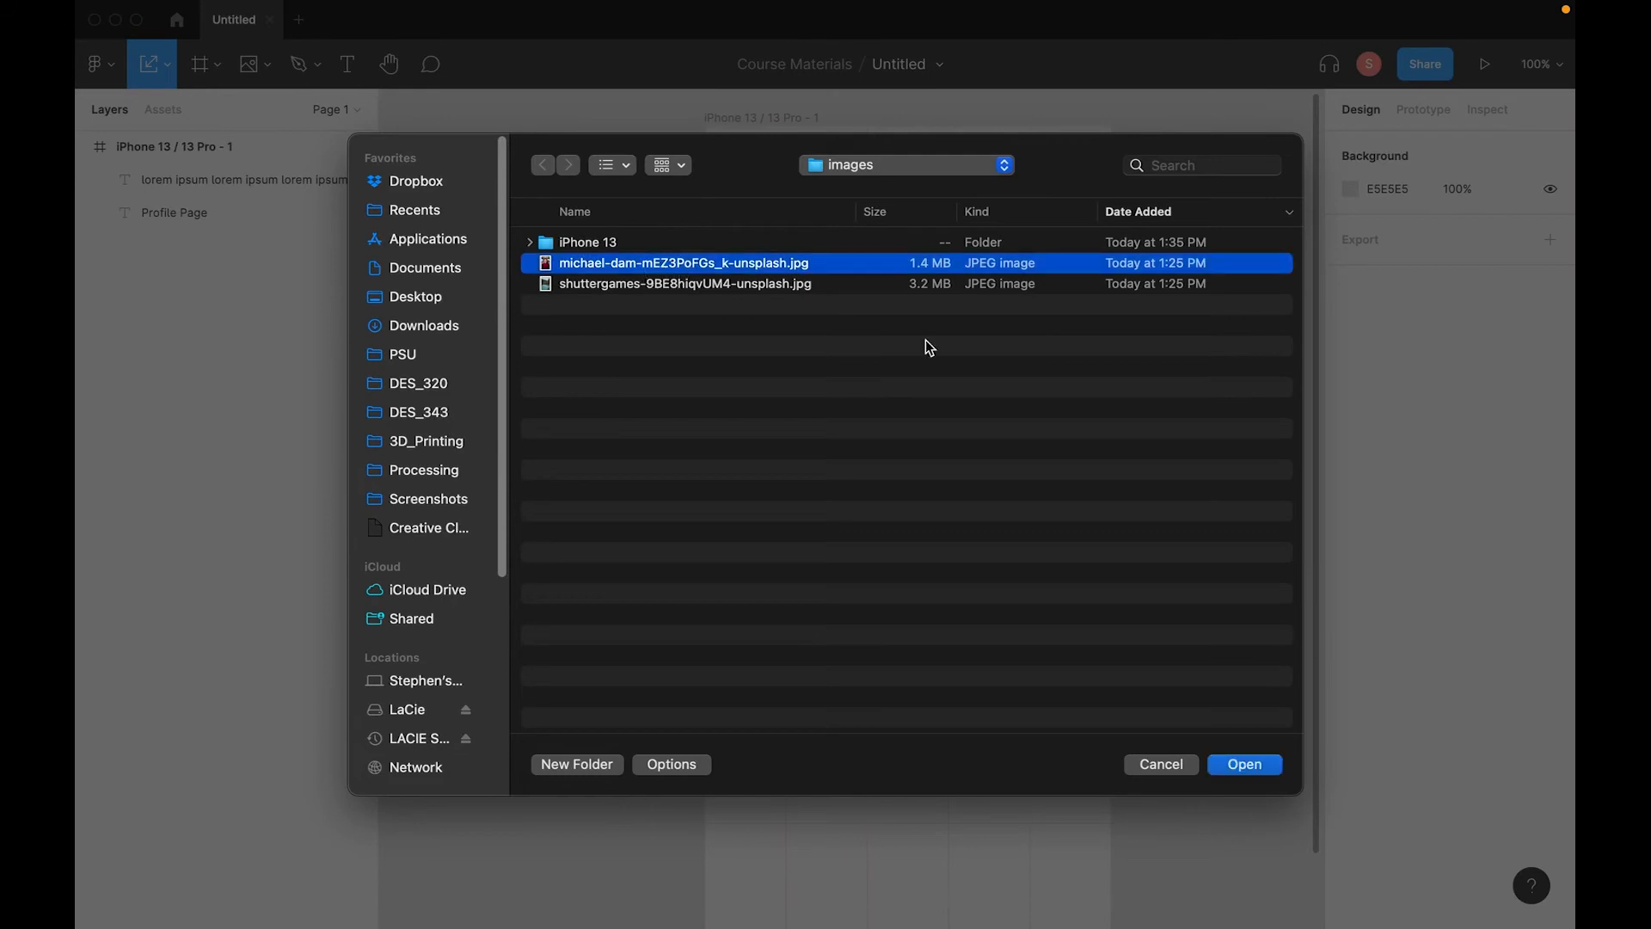
pyautogui.click(1243, 768)
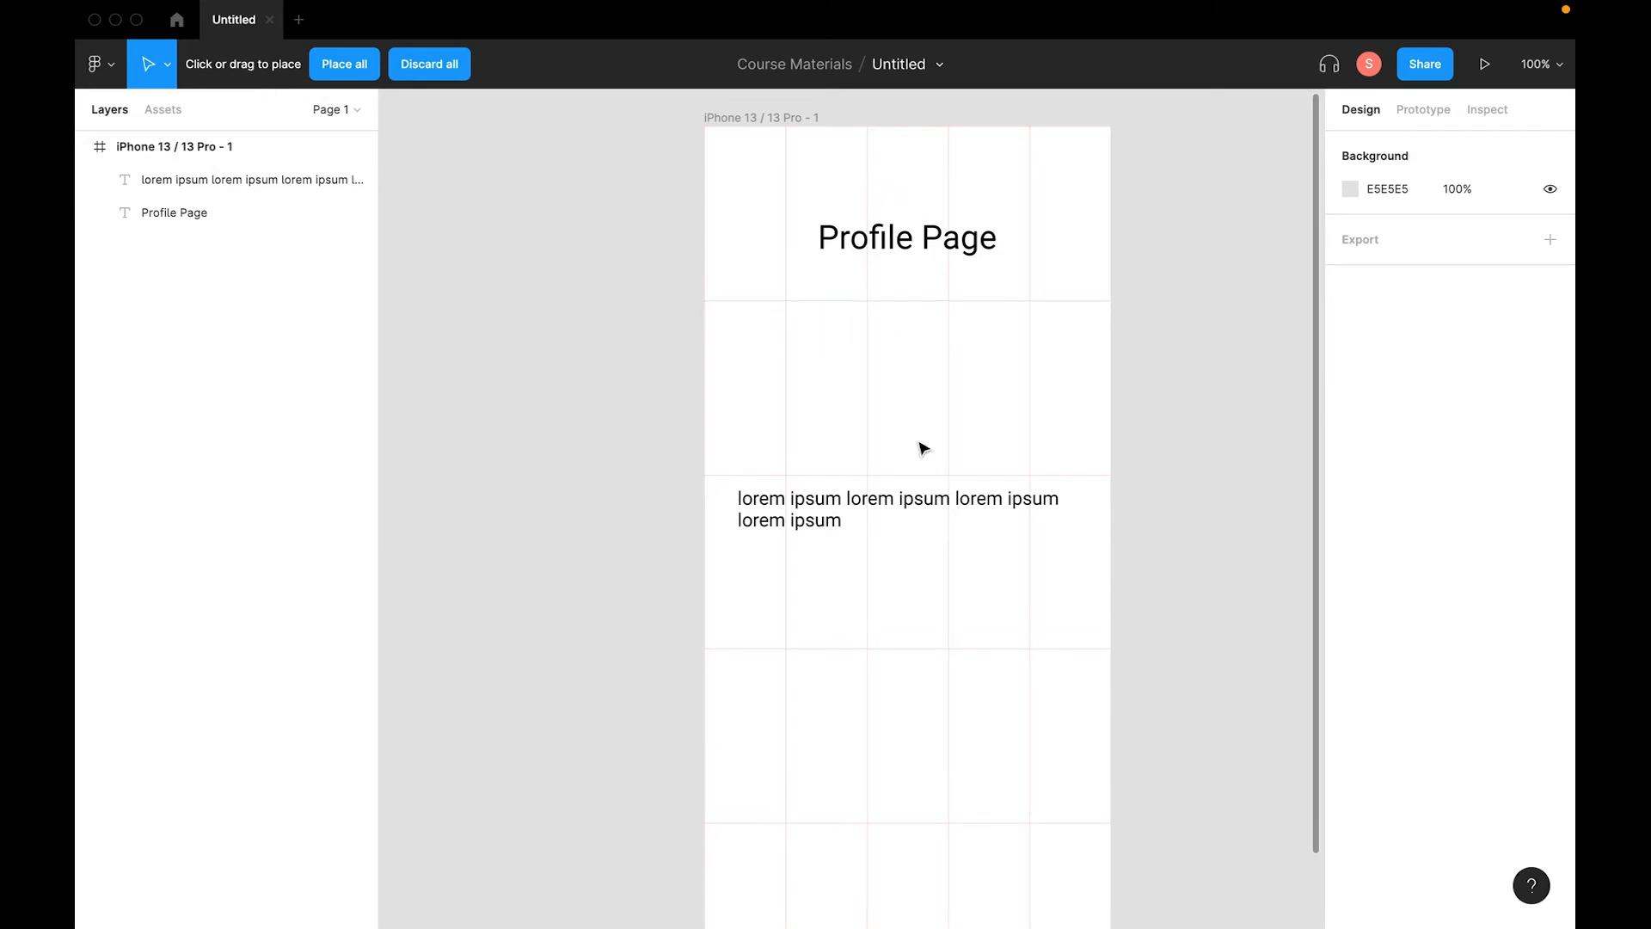
pyautogui.click(855, 351)
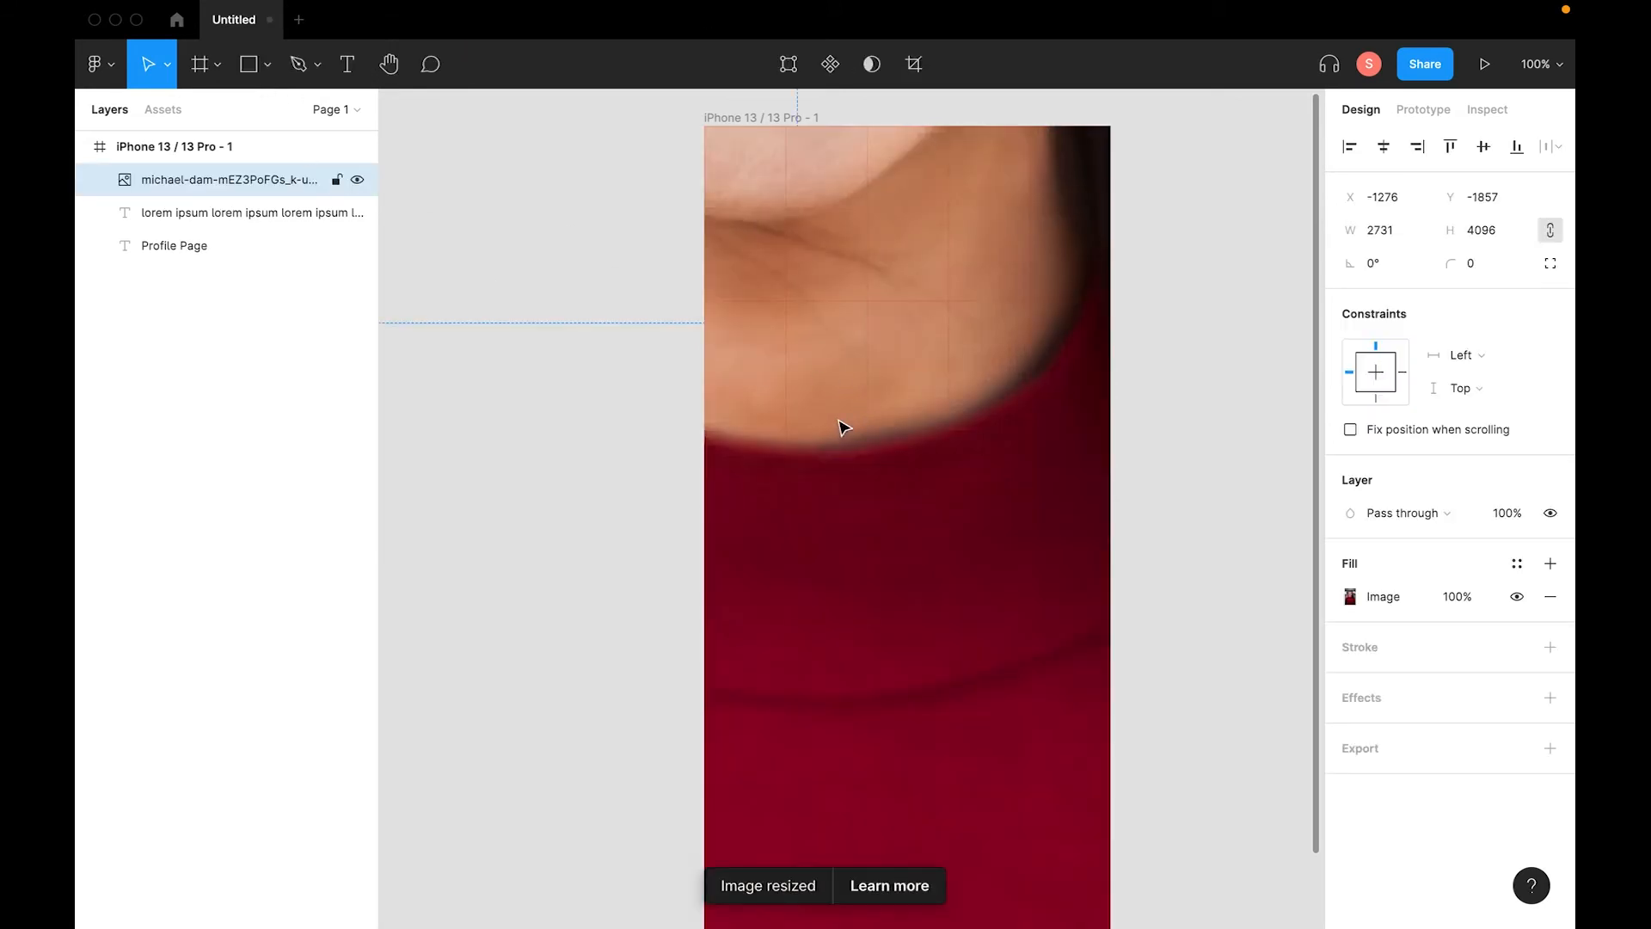
# Scale the placed portrait image down to about 137 × 204 inside the iPhone frame.
pyautogui.press('super+minus')
pyautogui.press('super+minus')
pyautogui.press('super+minus')
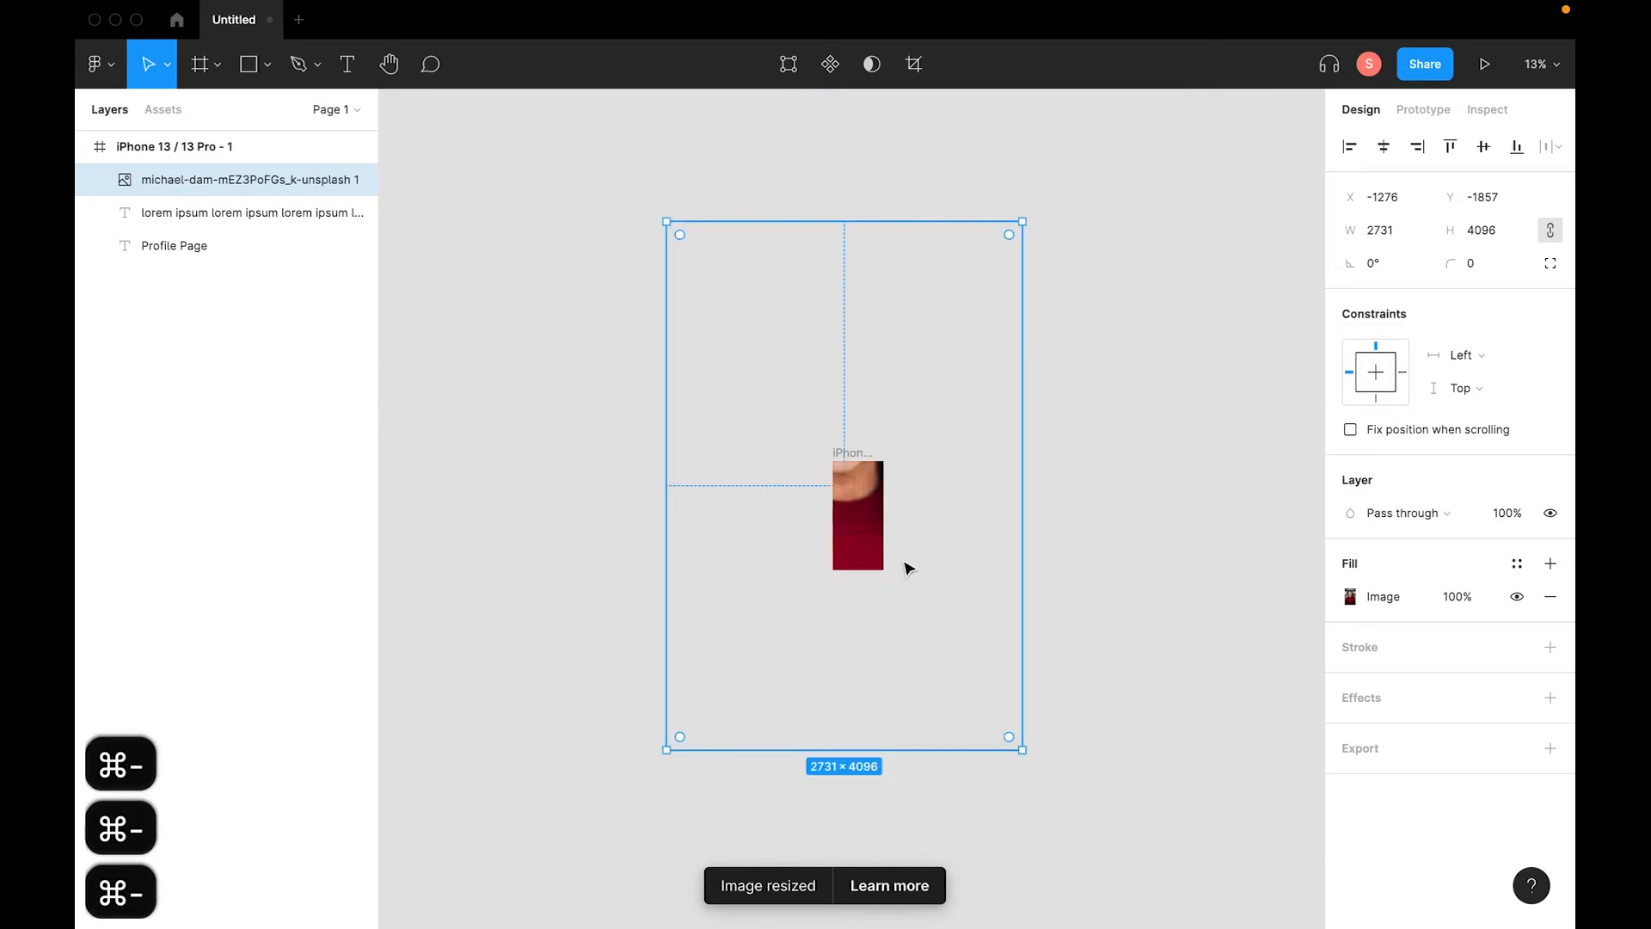
pyautogui.moveTo(1022, 221); pyautogui.dragTo(851, 473)
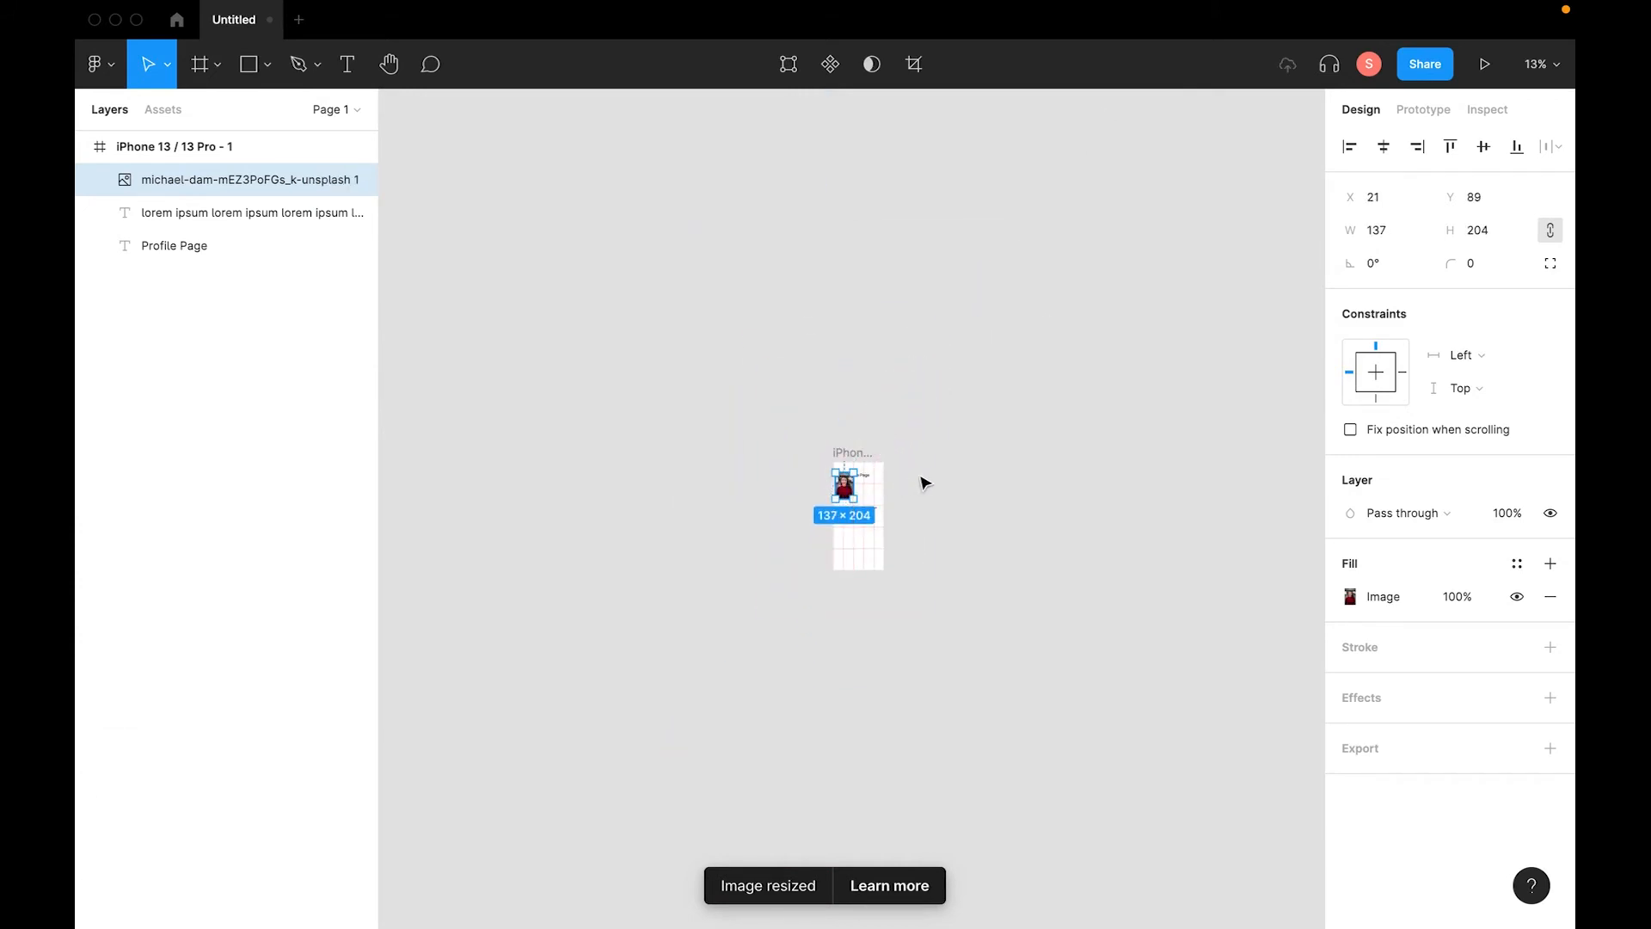
# Move the portrait image between the Profile Page heading and the lorem ipsum text, at about X 127, Y 132.
pyautogui.press('super+equal')
pyautogui.press('super+equal')
pyautogui.press('super+equal')
pyautogui.press('super+equal')
pyautogui.press('super+equal')
pyautogui.press('space')
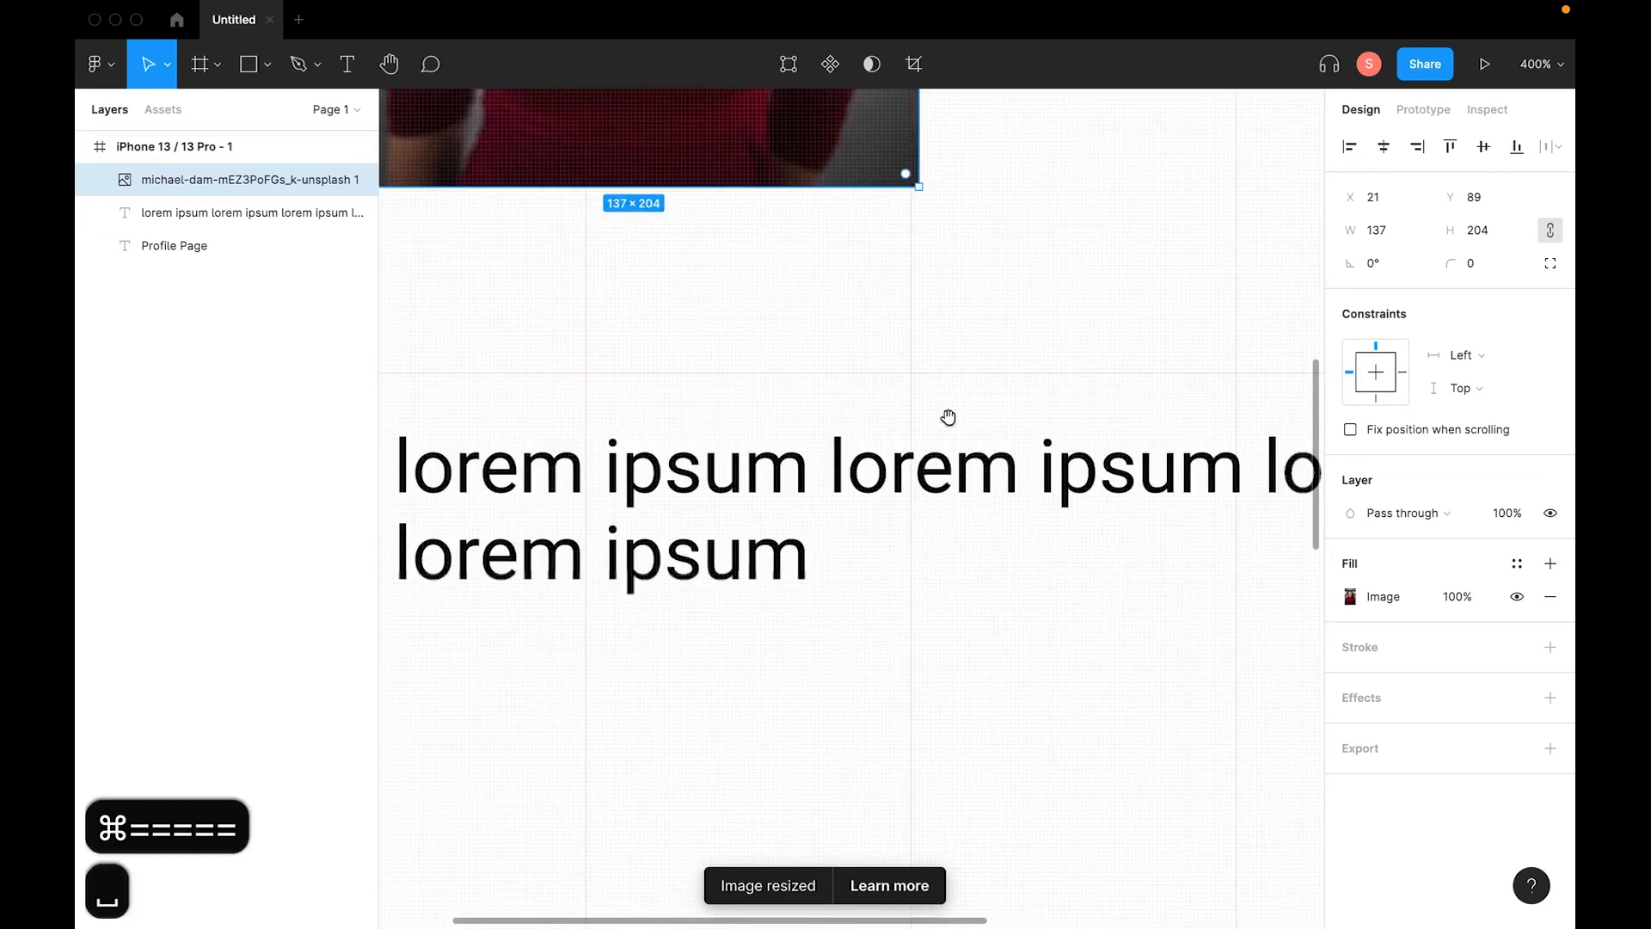
pyautogui.moveTo(947, 416); pyautogui.dragTo(974, 555)
pyautogui.press('super+minus')
pyautogui.press('super+minus')
pyautogui.press('super+minus')
pyautogui.moveTo(852, 471); pyautogui.dragTo(907, 493)
pyautogui.click(1097, 497)
pyautogui.press('super+equal')
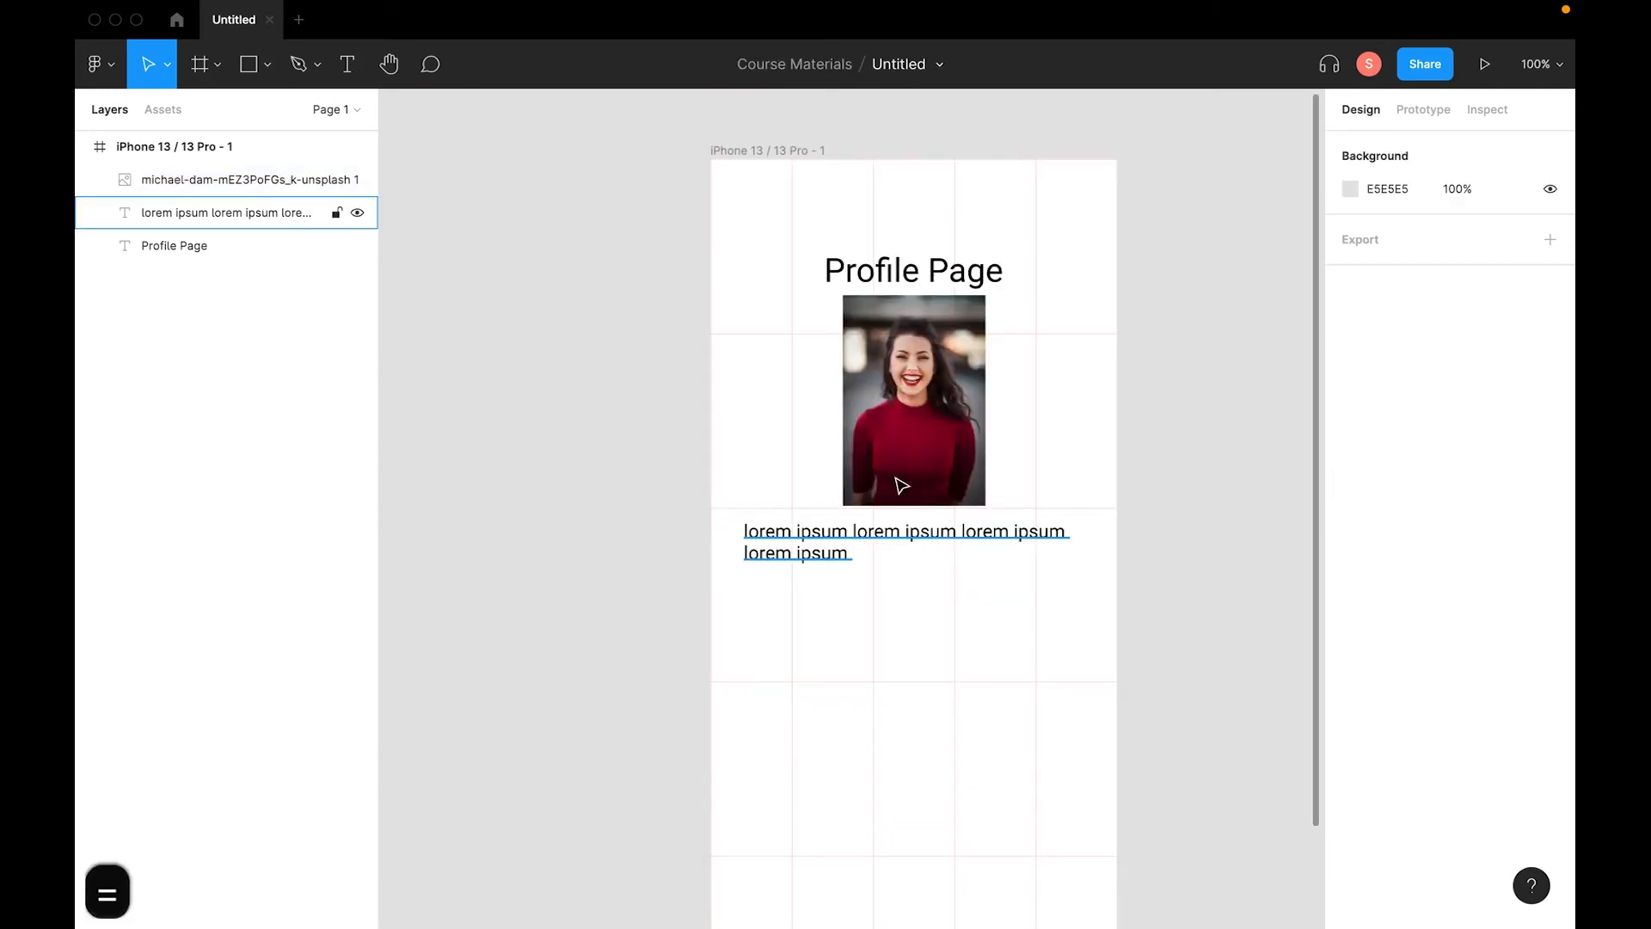
# Reduce the portrait image's height to about 164 from its lower edge, keeping the width at 137.
pyautogui.click(954, 432)
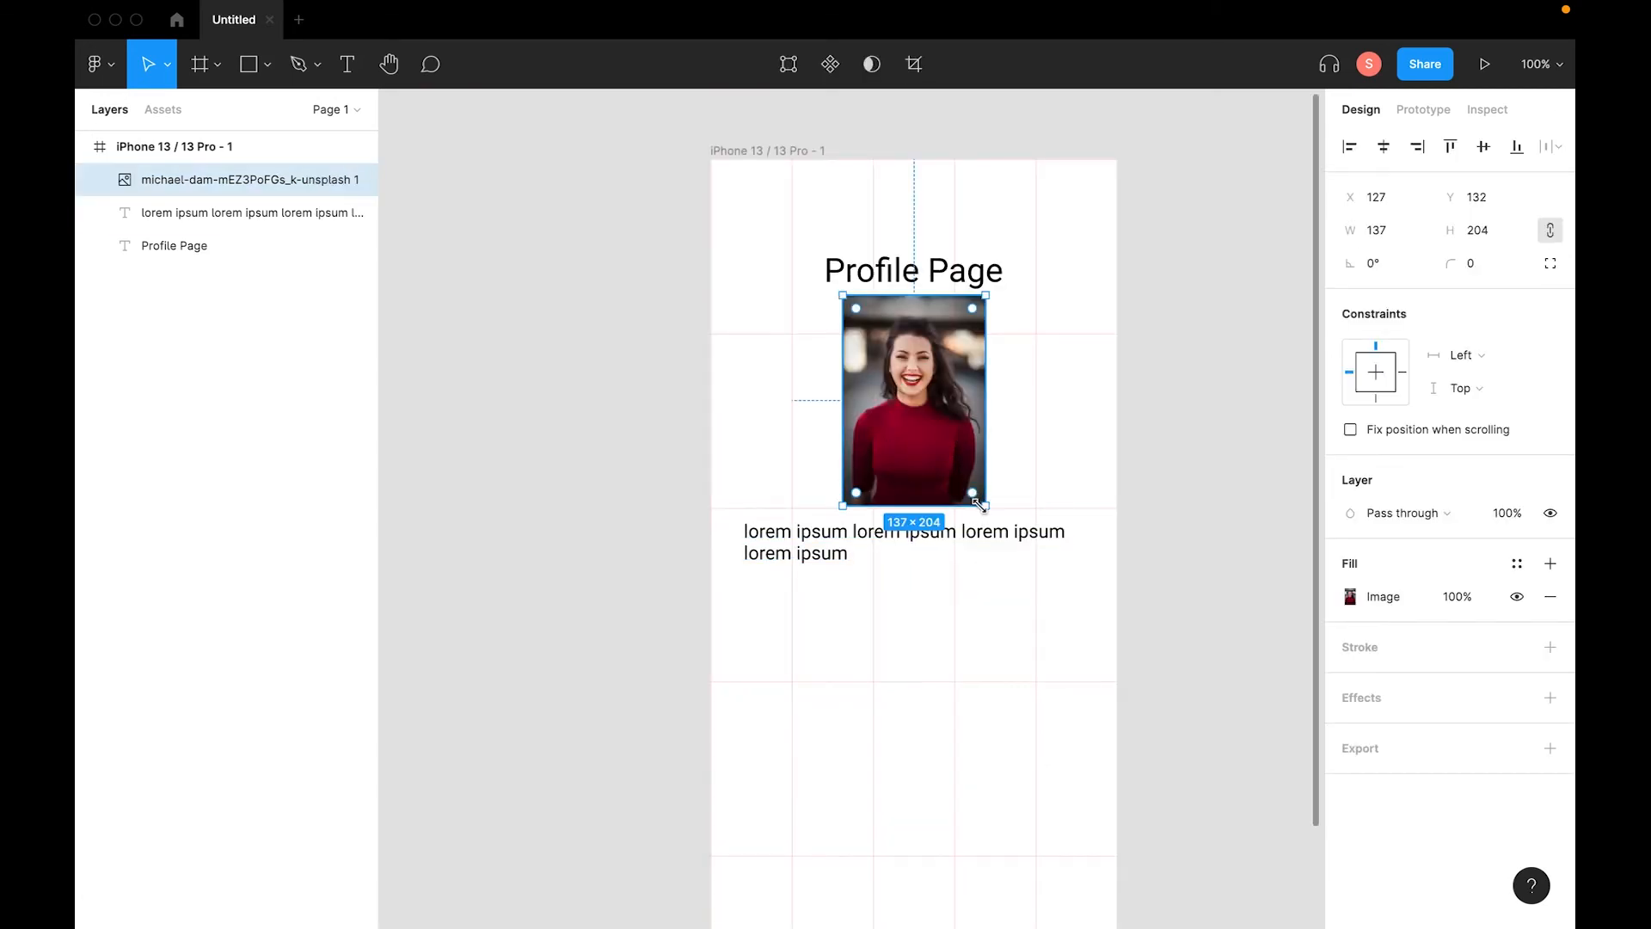
pyautogui.moveTo(948, 502); pyautogui.dragTo(966, 463)
# Try further resizing of the portrait image from its side and lower edges, and undo these changes.
pyautogui.moveTo(986, 398); pyautogui.dragTo(1024, 442)
pyautogui.press('super+z')
pyautogui.click(1011, 374)
pyautogui.click(895, 428)
pyautogui.moveTo(890, 465)
pyautogui.mouseDown()
pyautogui.moveTo(888, 393)
pyautogui.moveTo(894, 469)
pyautogui.mouseUp()
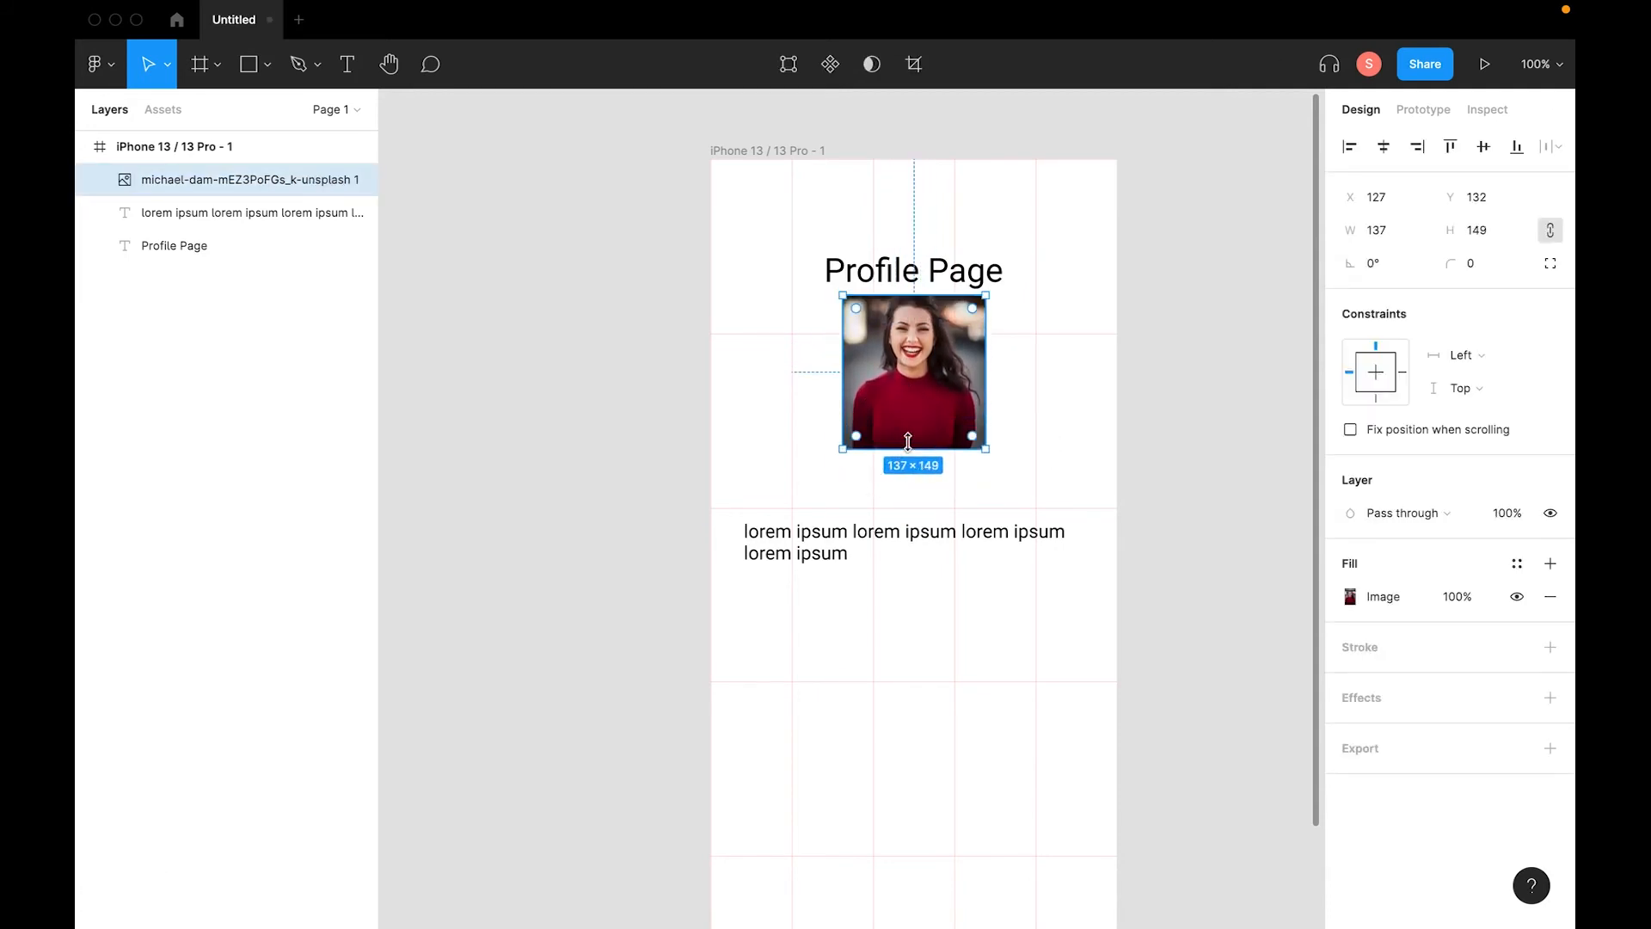
pyautogui.press('super+z')
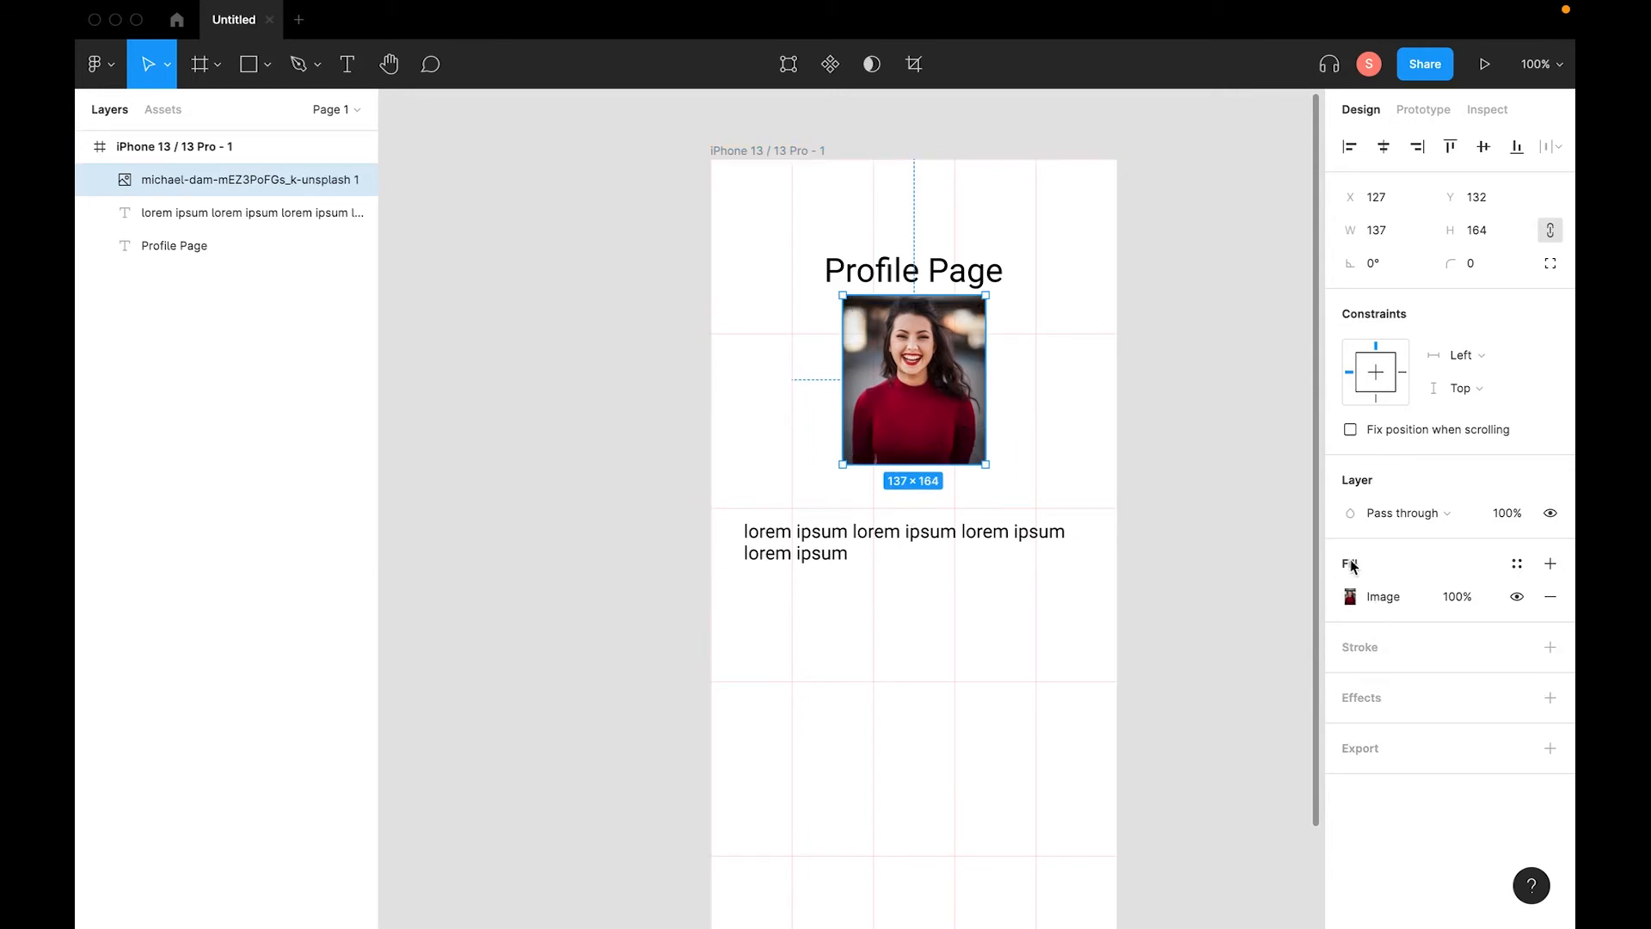
# Open the portrait's image fill settings, try the Fit mode, and set the mode to Crop.
pyautogui.click(1350, 596)
pyautogui.click(1132, 480)
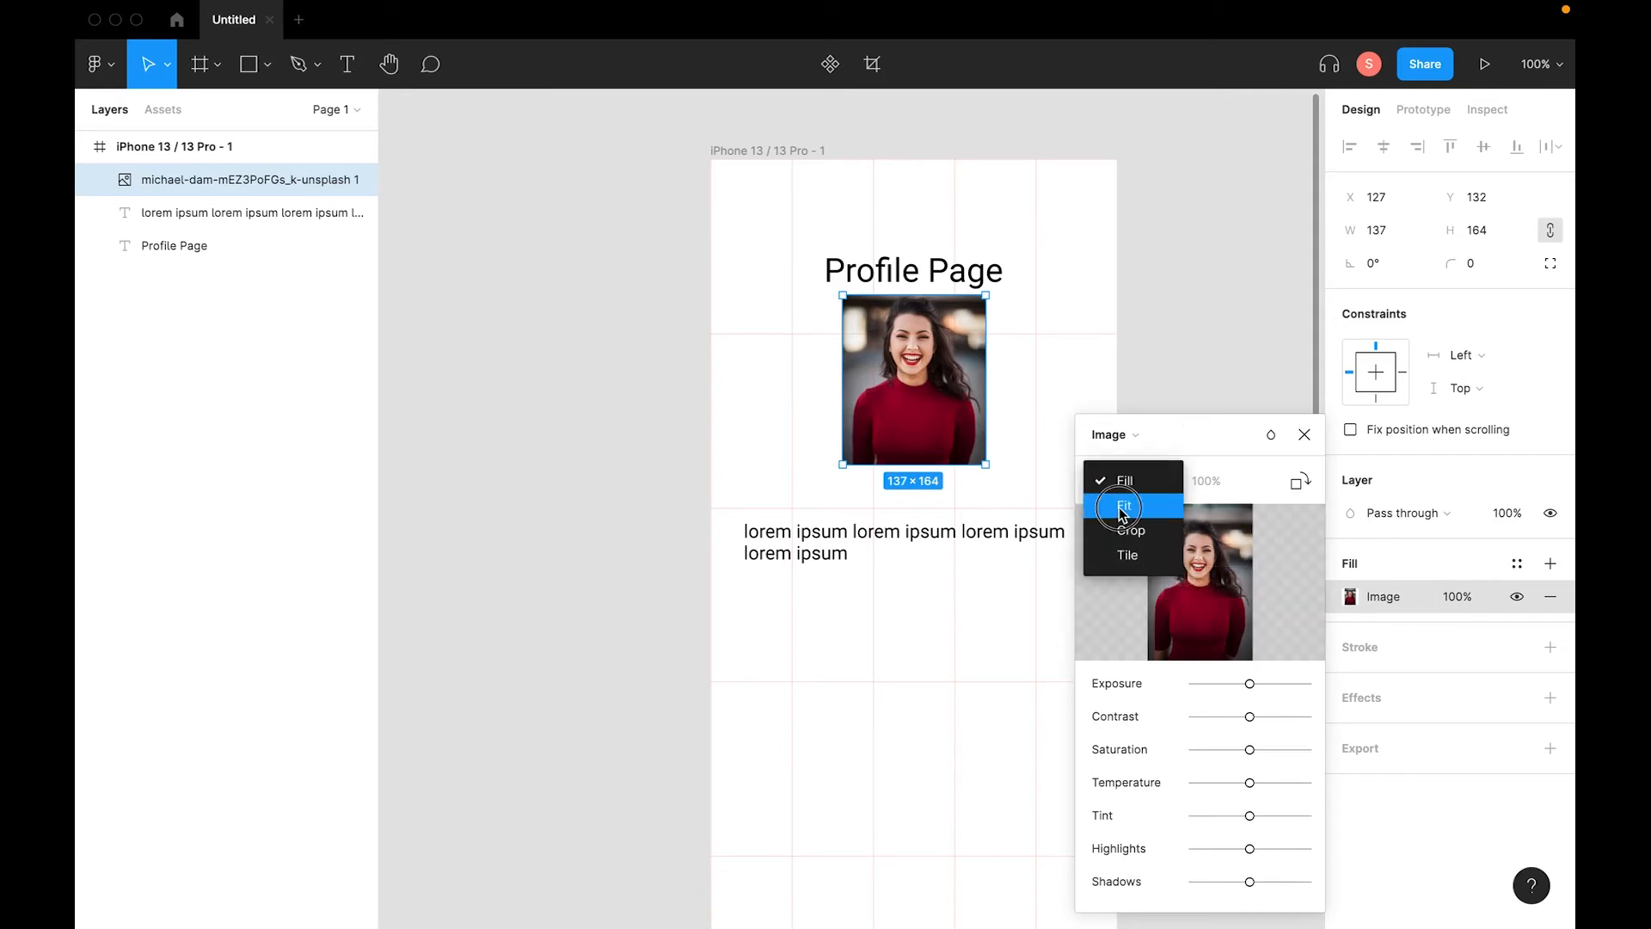
pyautogui.click(1122, 513)
pyautogui.click(1132, 479)
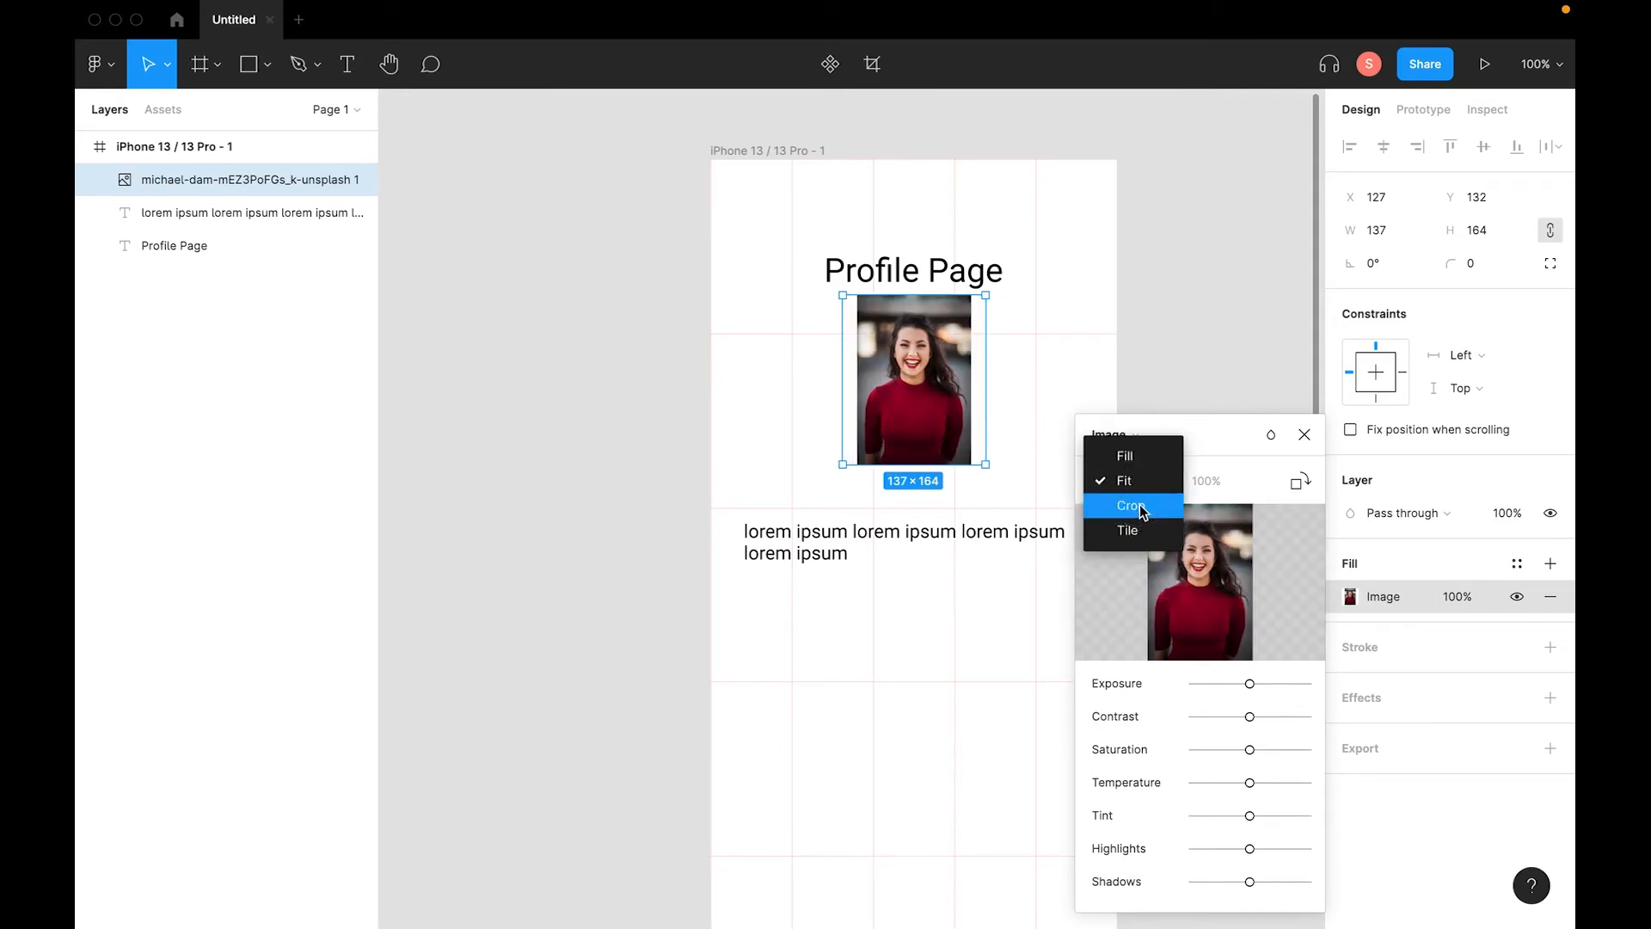
pyautogui.click(1131, 505)
# Try cropping the portrait to about 79 × 104, repositioning it within the crop and switching to Tile, and undo these changes.
pyautogui.moveTo(983, 298); pyautogui.dragTo(924, 357)
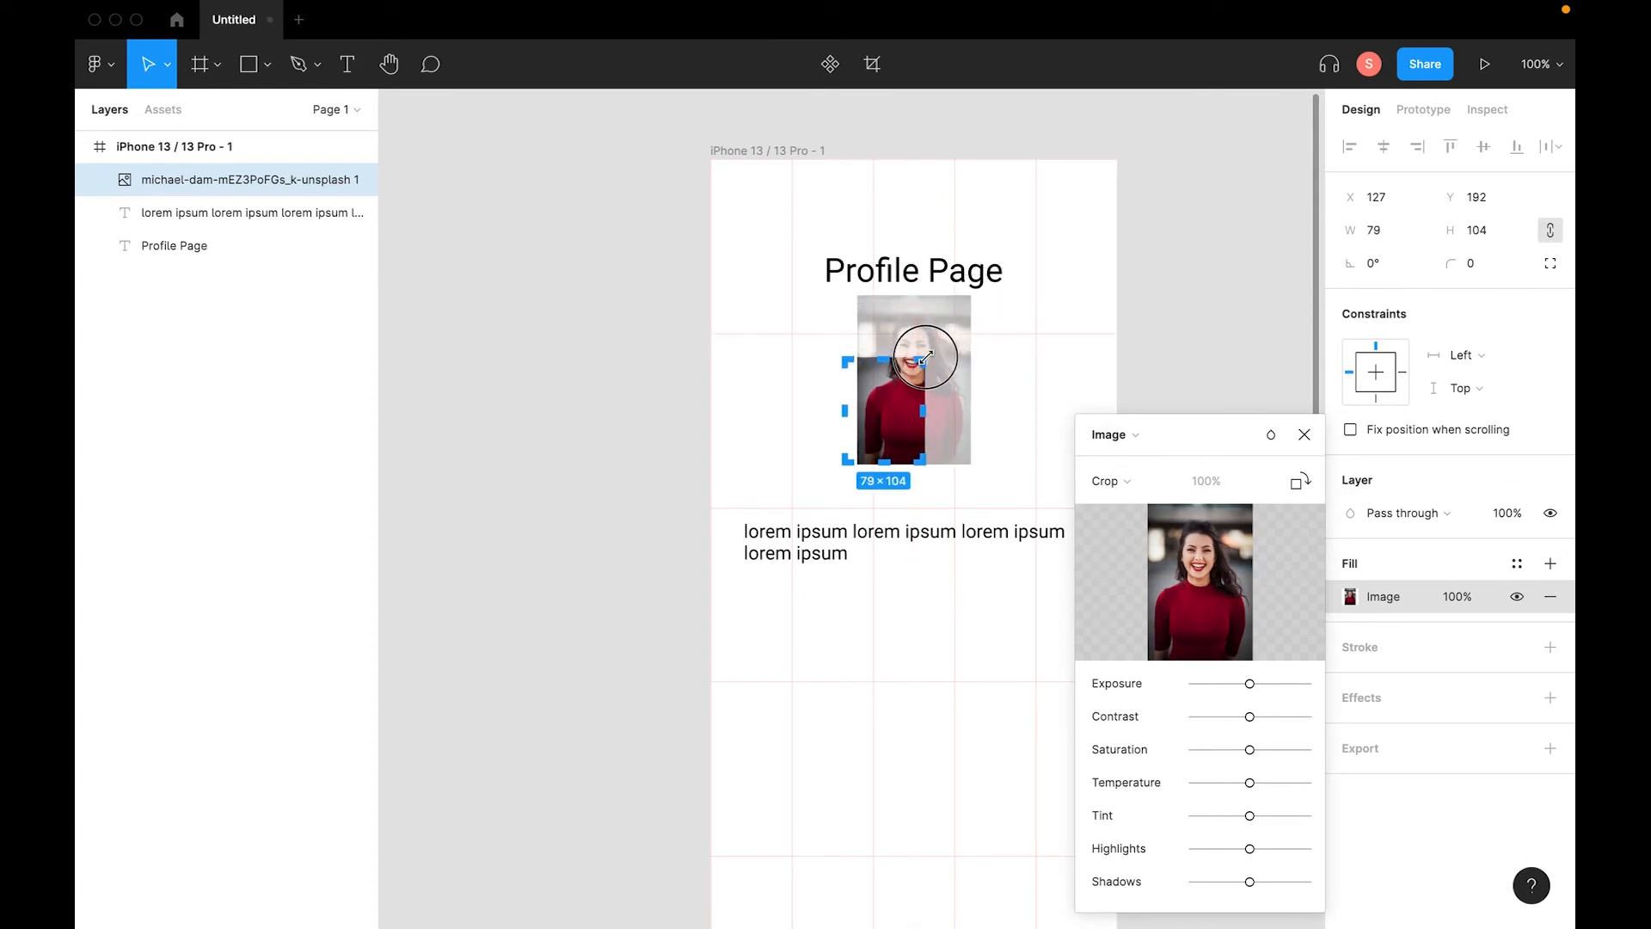
pyautogui.moveTo(899, 417)
pyautogui.mouseDown()
pyautogui.moveTo(927, 397)
pyautogui.moveTo(860, 449)
pyautogui.moveTo(877, 440)
pyautogui.mouseUp()
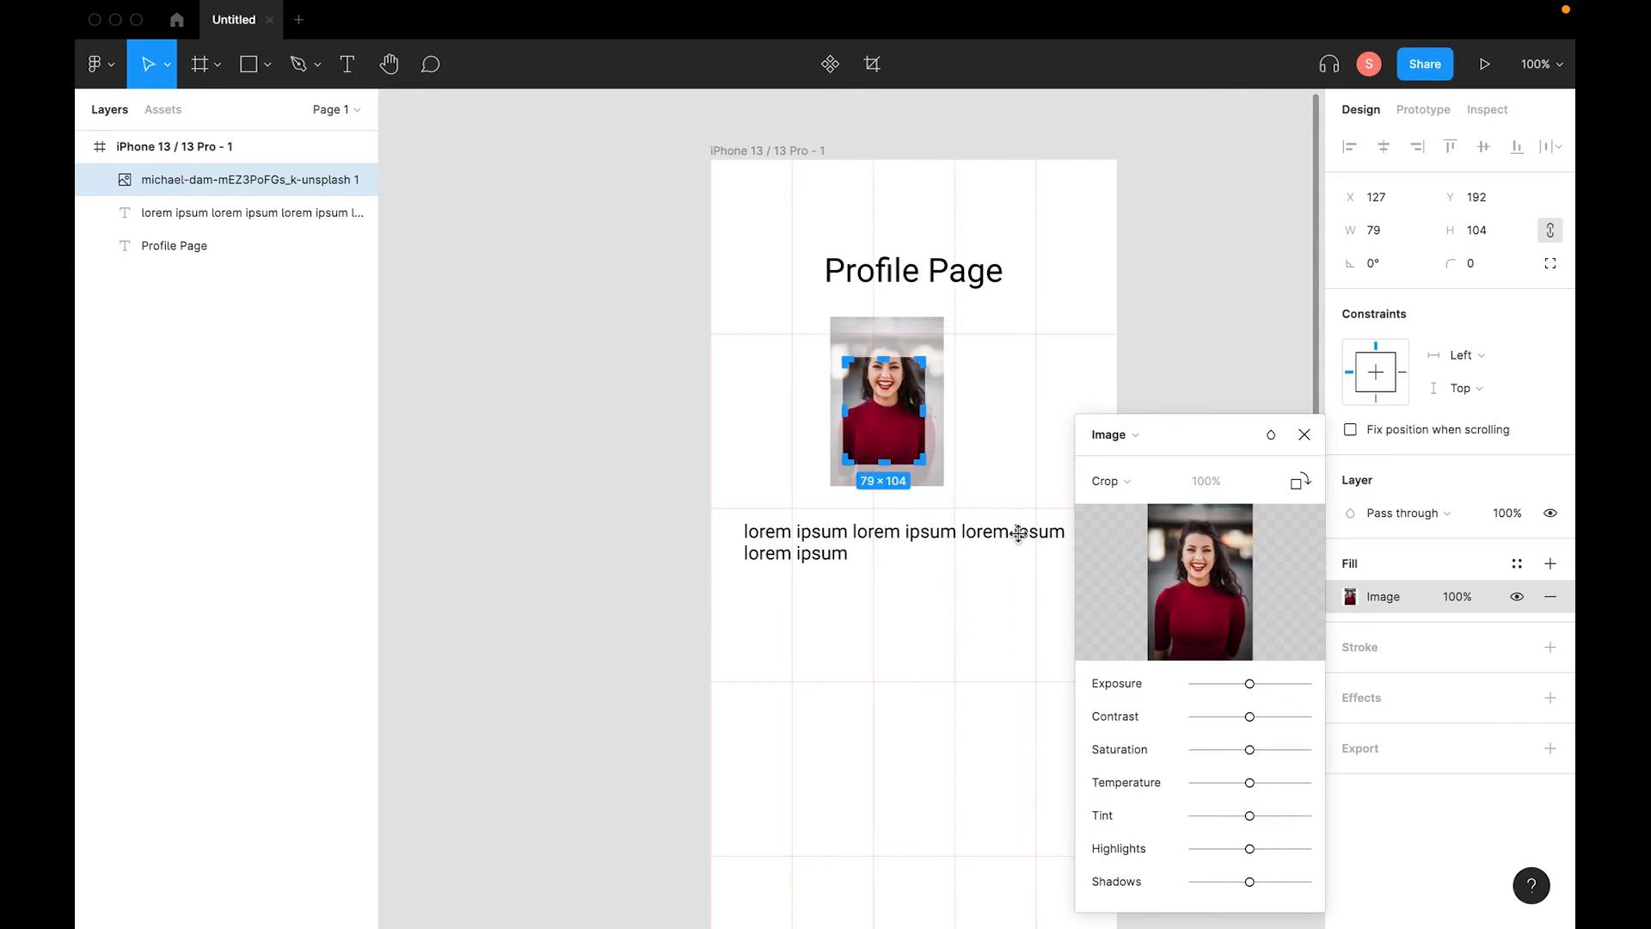
pyautogui.click(1131, 494)
pyautogui.click(1137, 507)
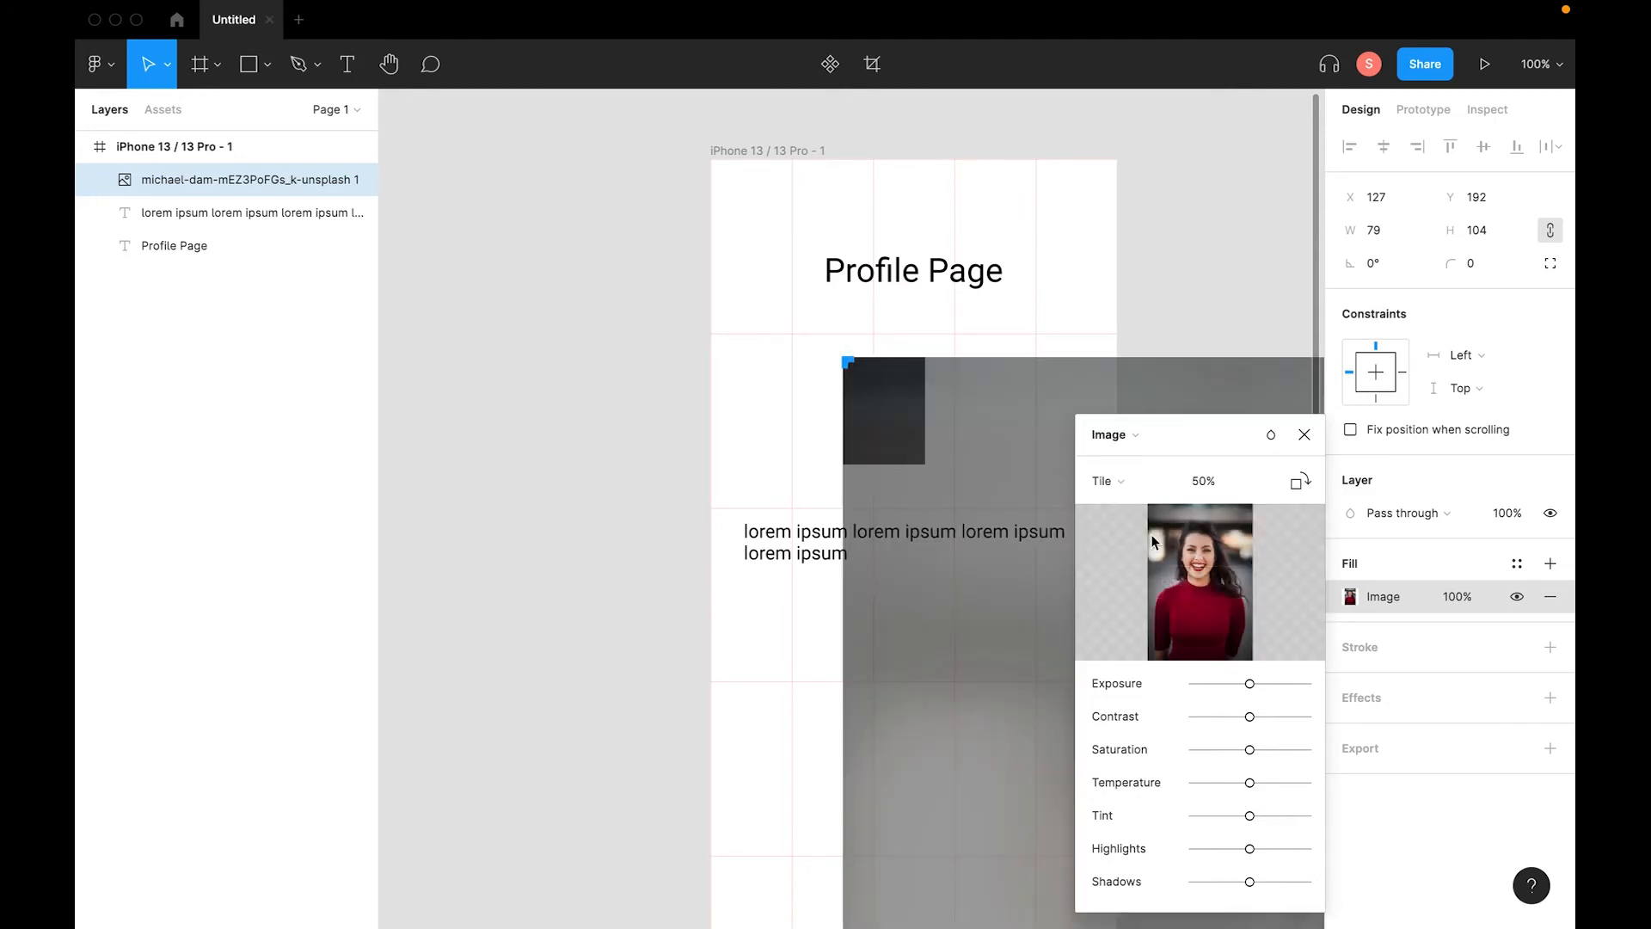
pyautogui.press('super+z')
pyautogui.press('super+z')
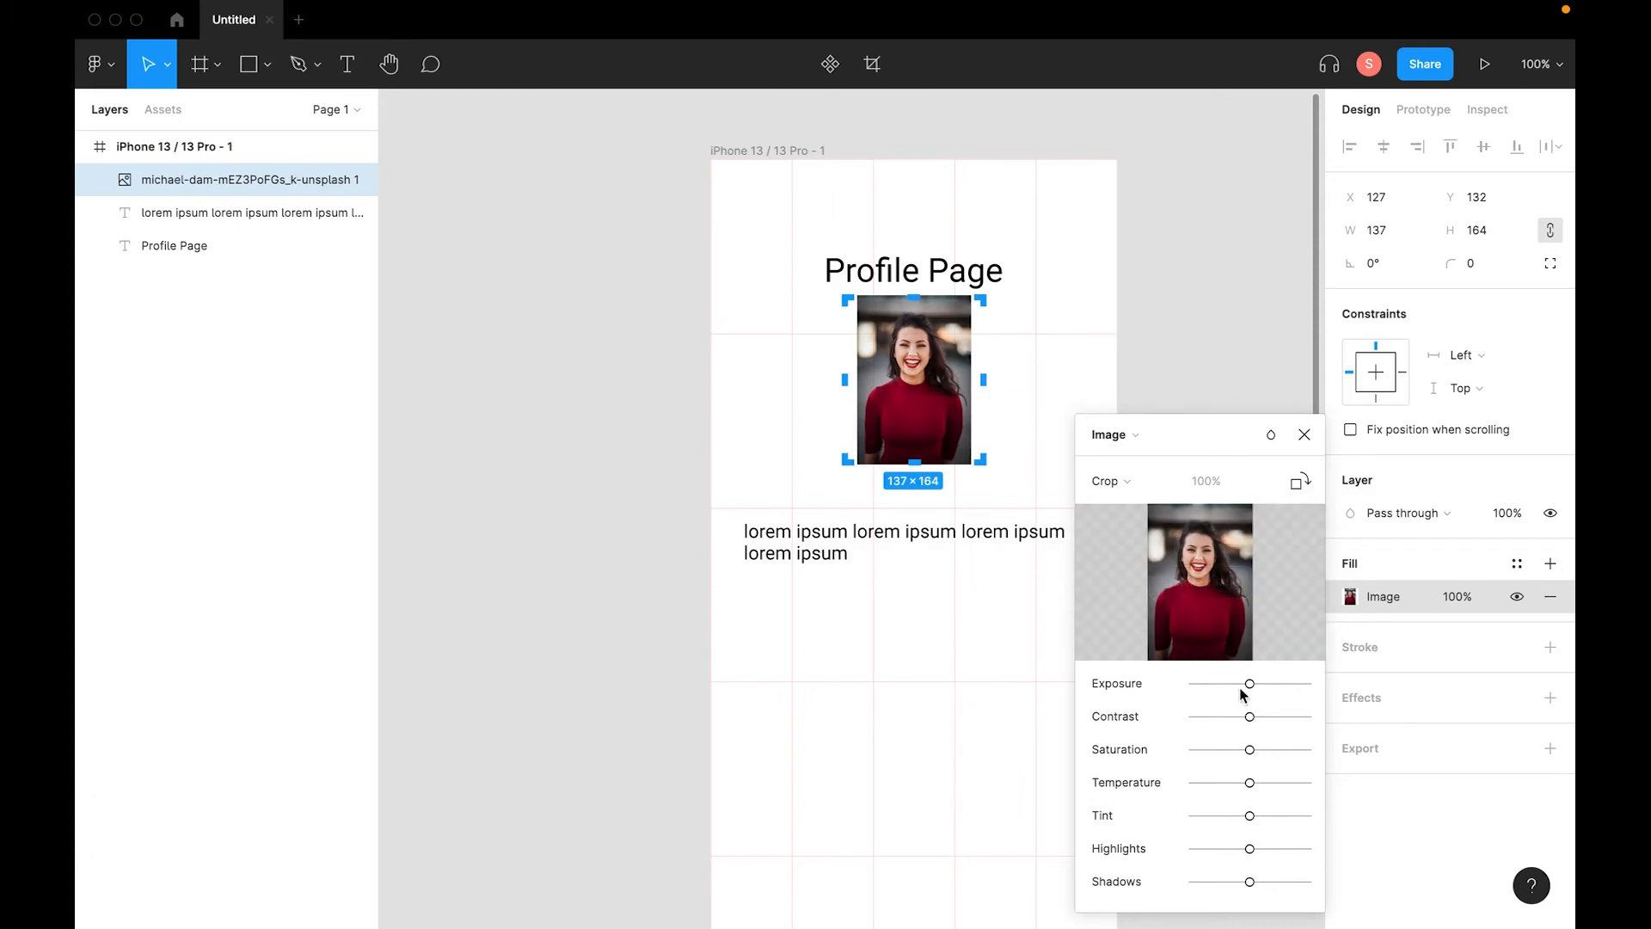
# Try lowering the portrait's exposure and saturation, restore both, and close the image settings.
pyautogui.moveTo(1247, 685); pyautogui.dragTo(1213, 687)
pyautogui.press('super+z')
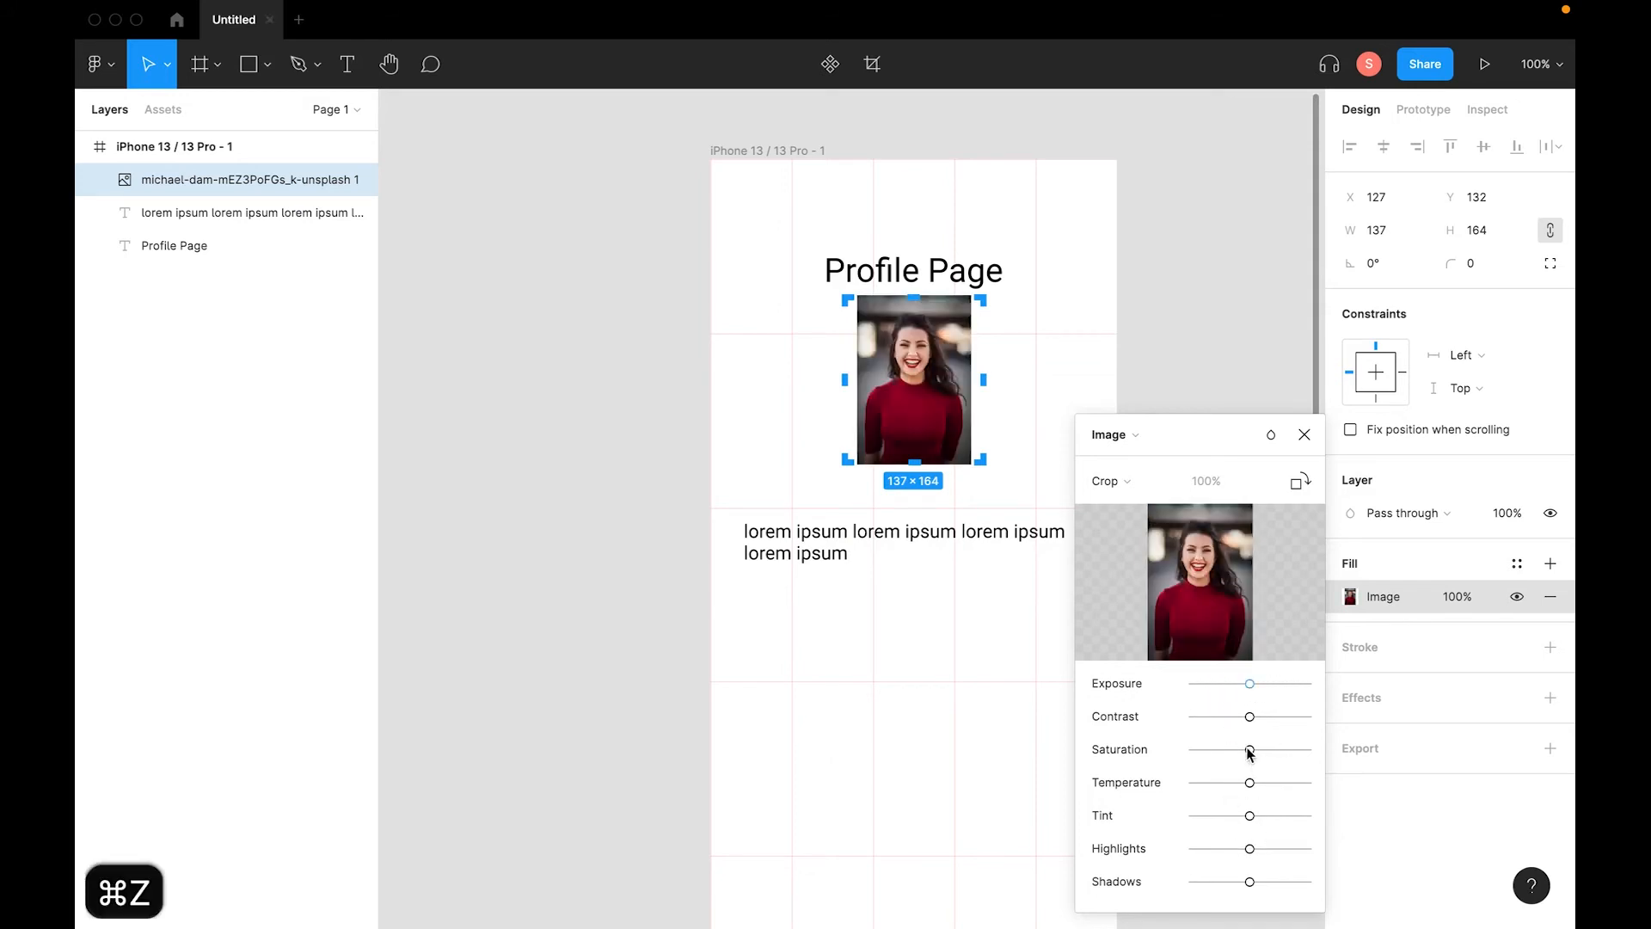
pyautogui.moveTo(1249, 750)
pyautogui.mouseDown()
pyautogui.moveTo(1150, 744)
pyautogui.moveTo(1247, 744)
pyautogui.mouseUp()
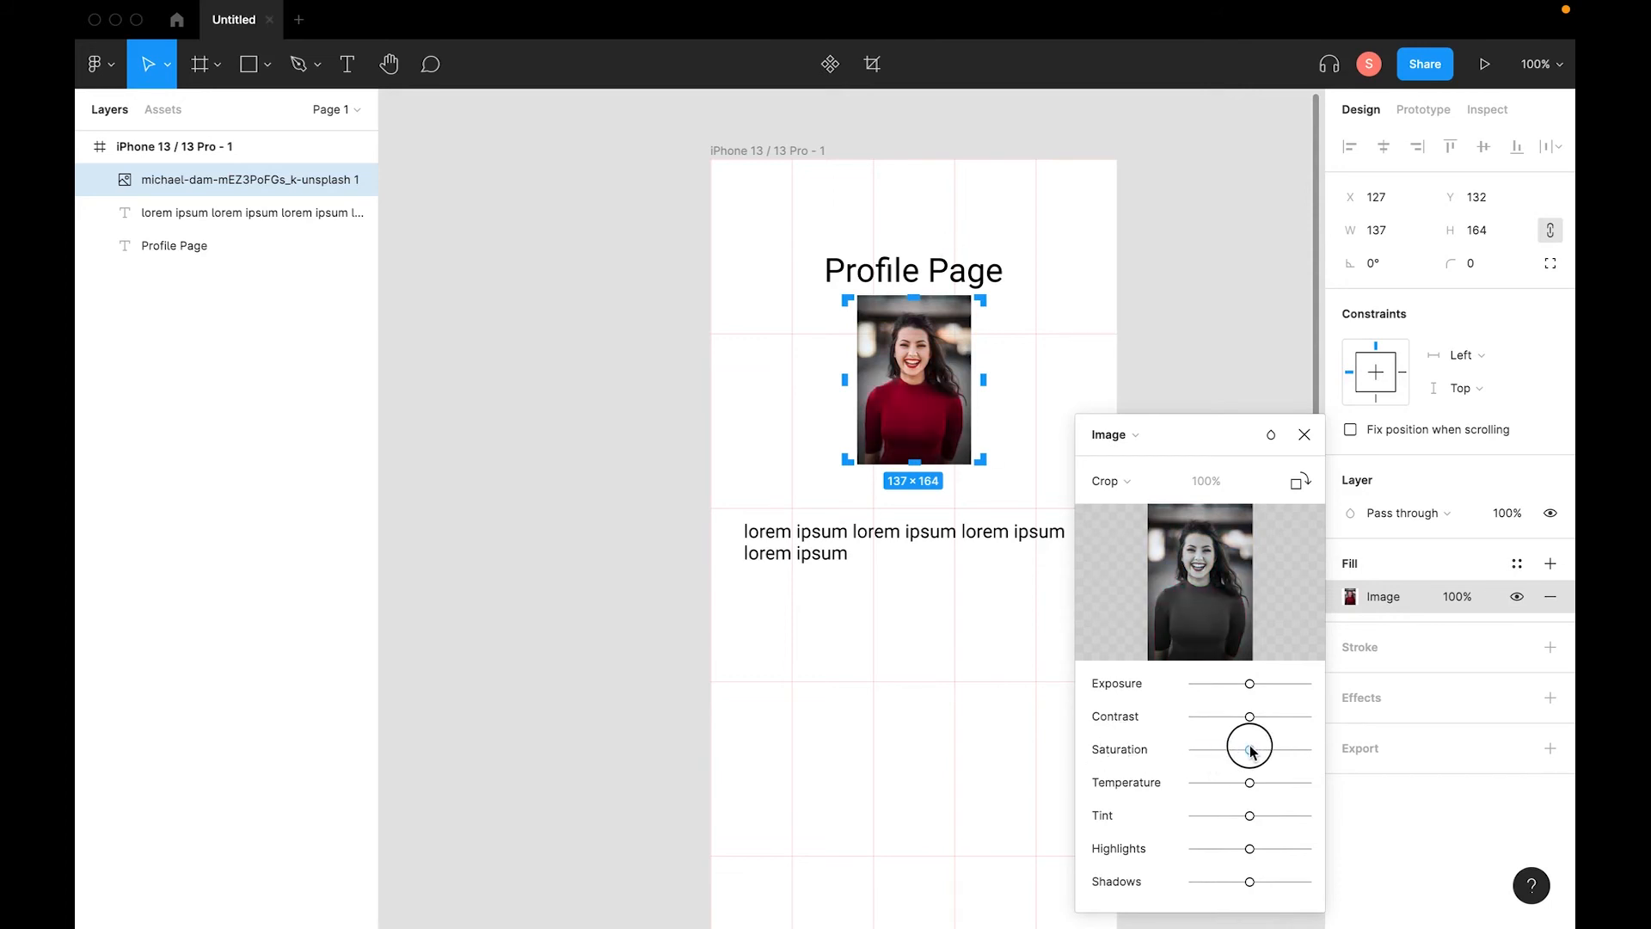
pyautogui.click(1306, 436)
pyautogui.click(1135, 423)
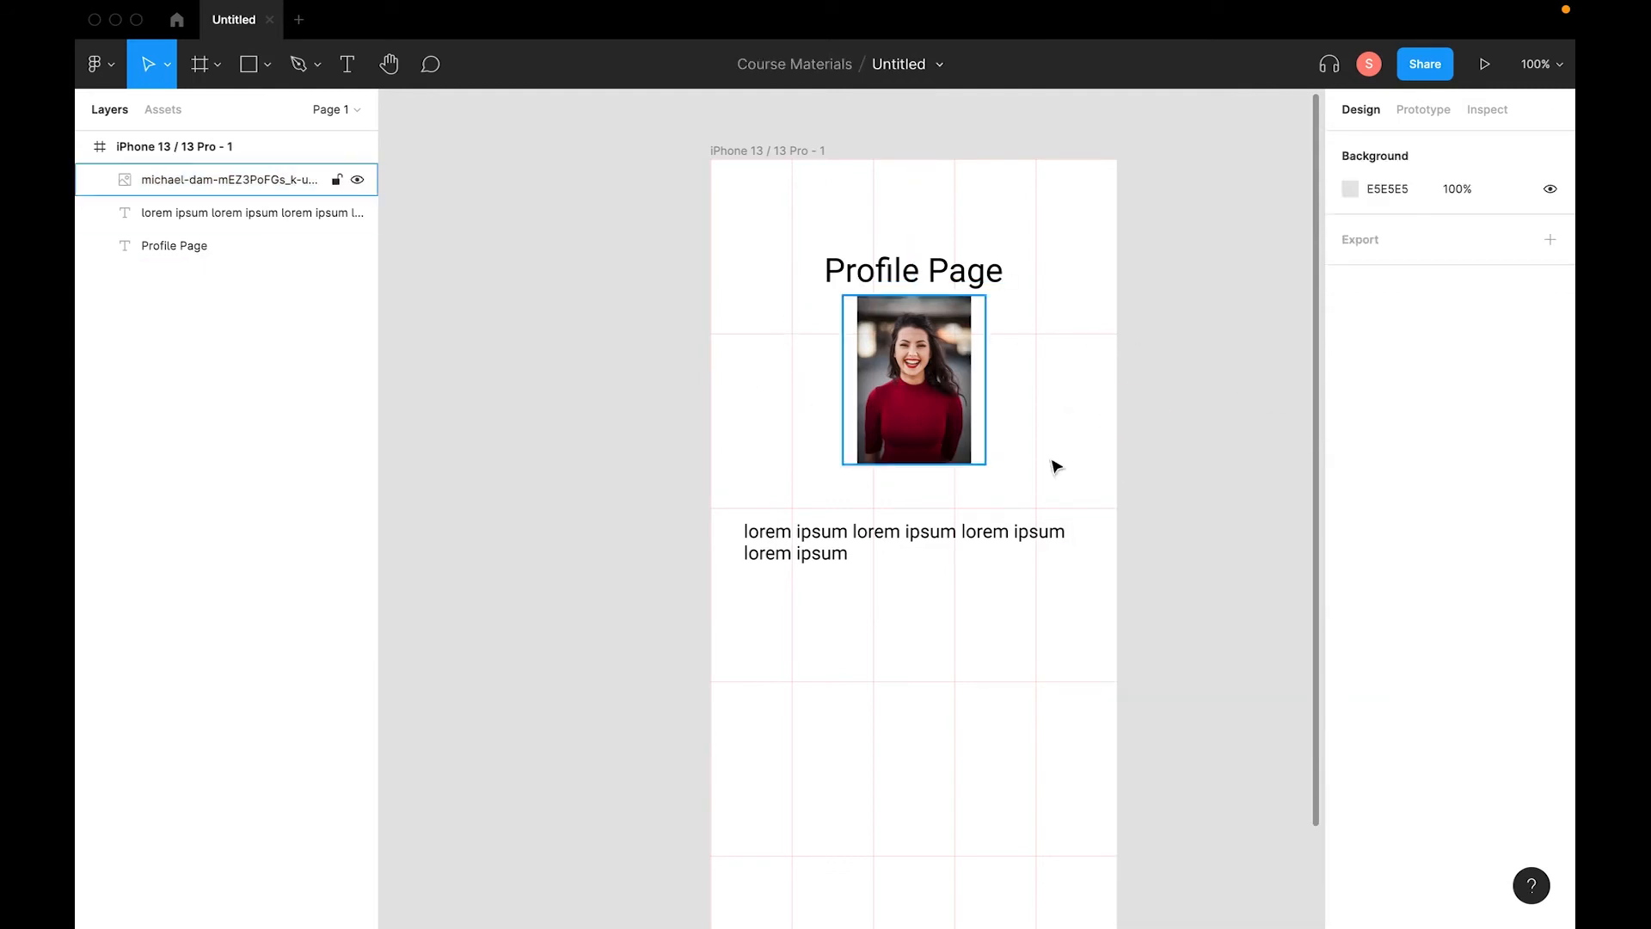
# Draw a circle about 111 × 111 with the Ellipse tool and place it horizontally centred below the lorem ipsum text.
pyautogui.click(925, 421)
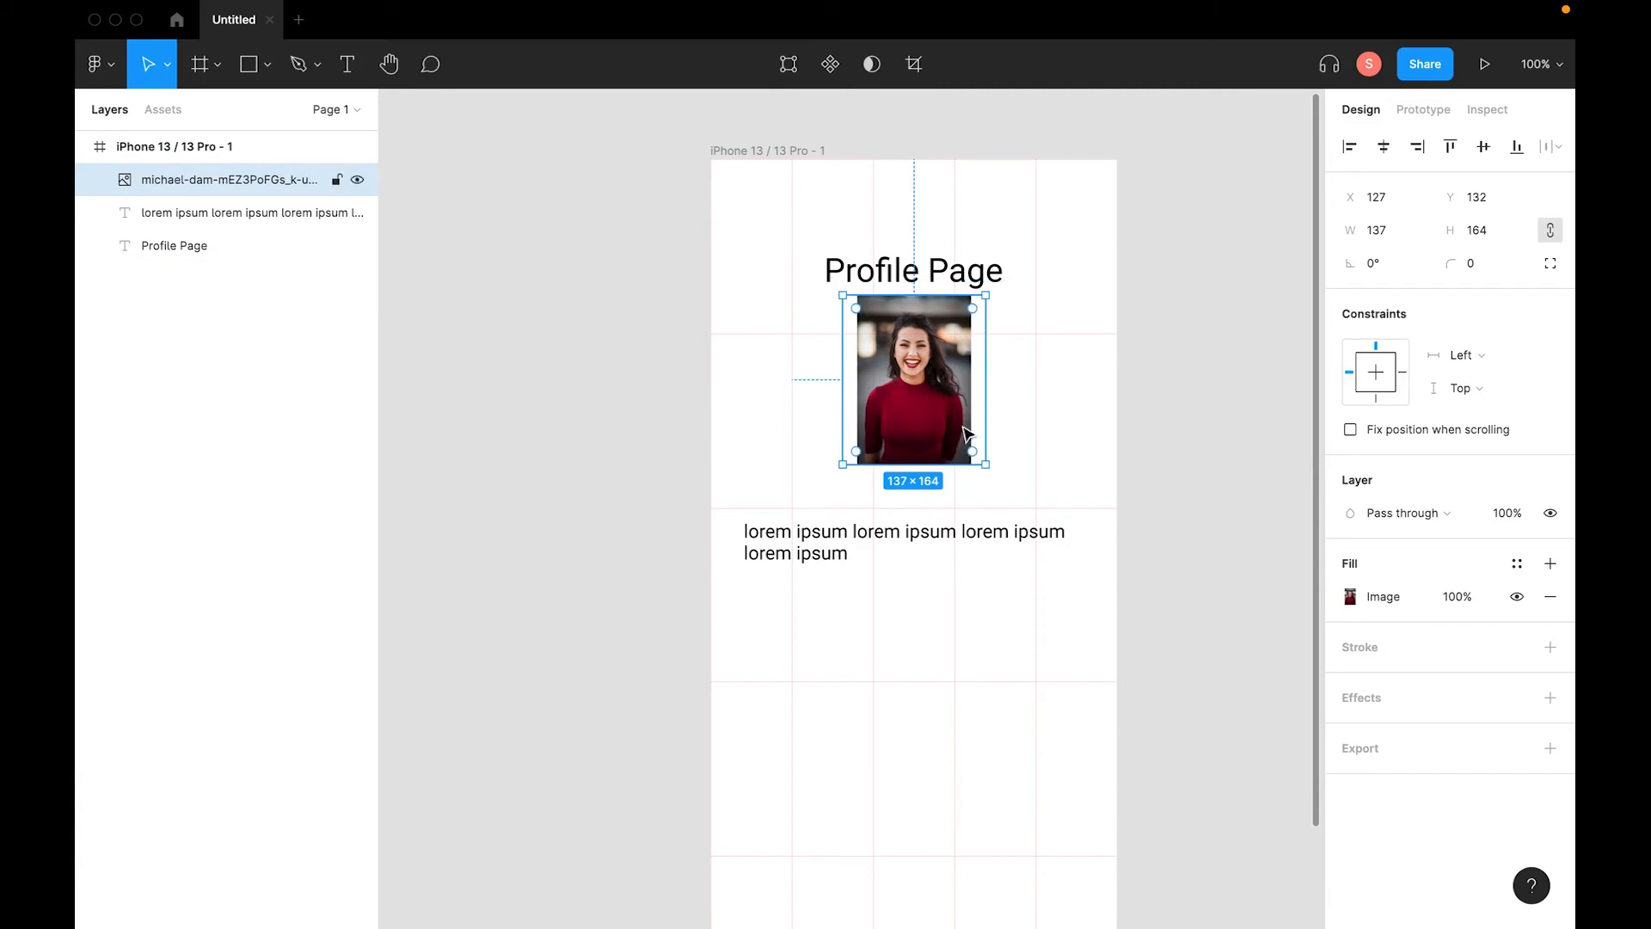
pyautogui.click(266, 65)
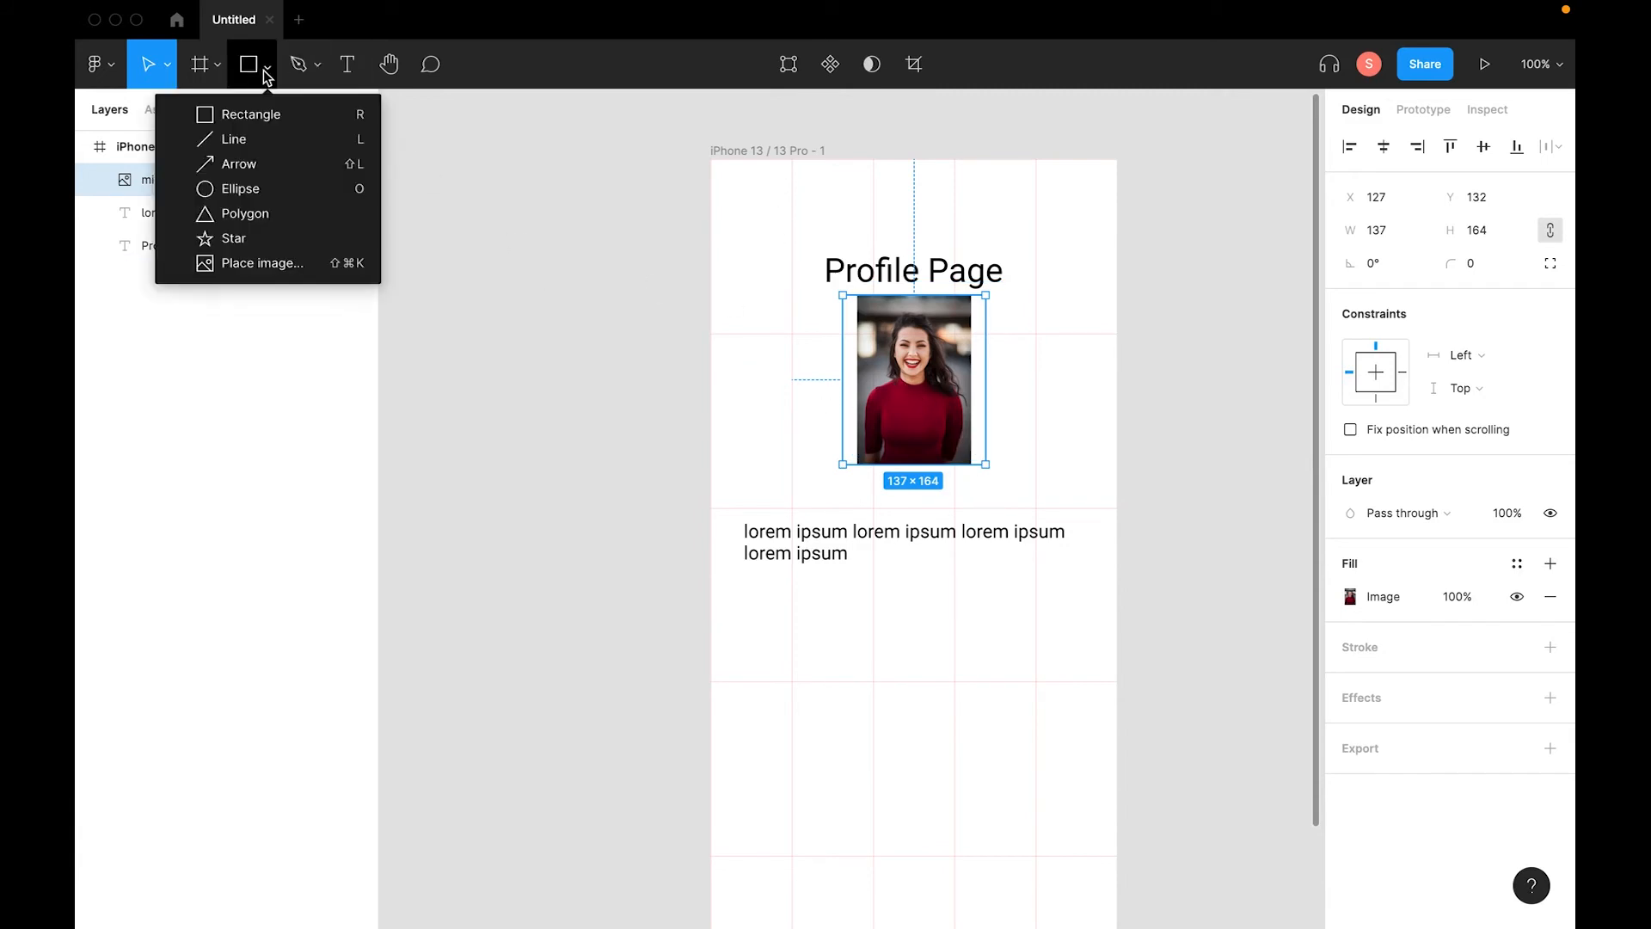
pyautogui.click(263, 196)
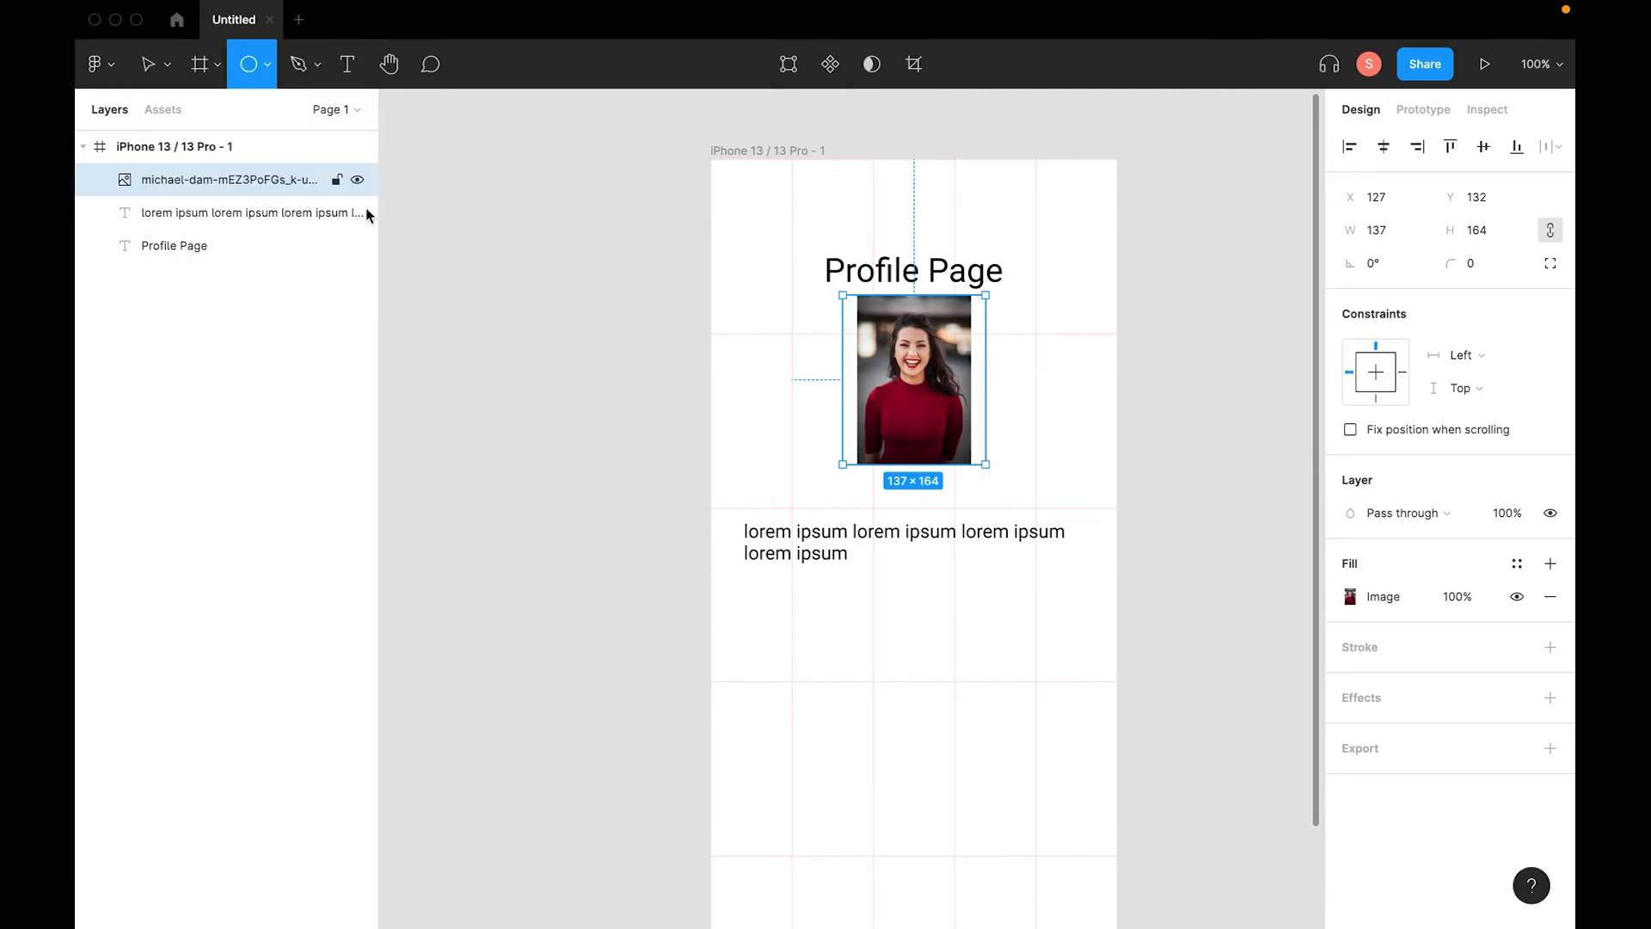
pyautogui.moveTo(872, 652); pyautogui.dragTo(988, 766)
pyautogui.press('v')
pyautogui.moveTo(947, 700); pyautogui.dragTo(938, 658)
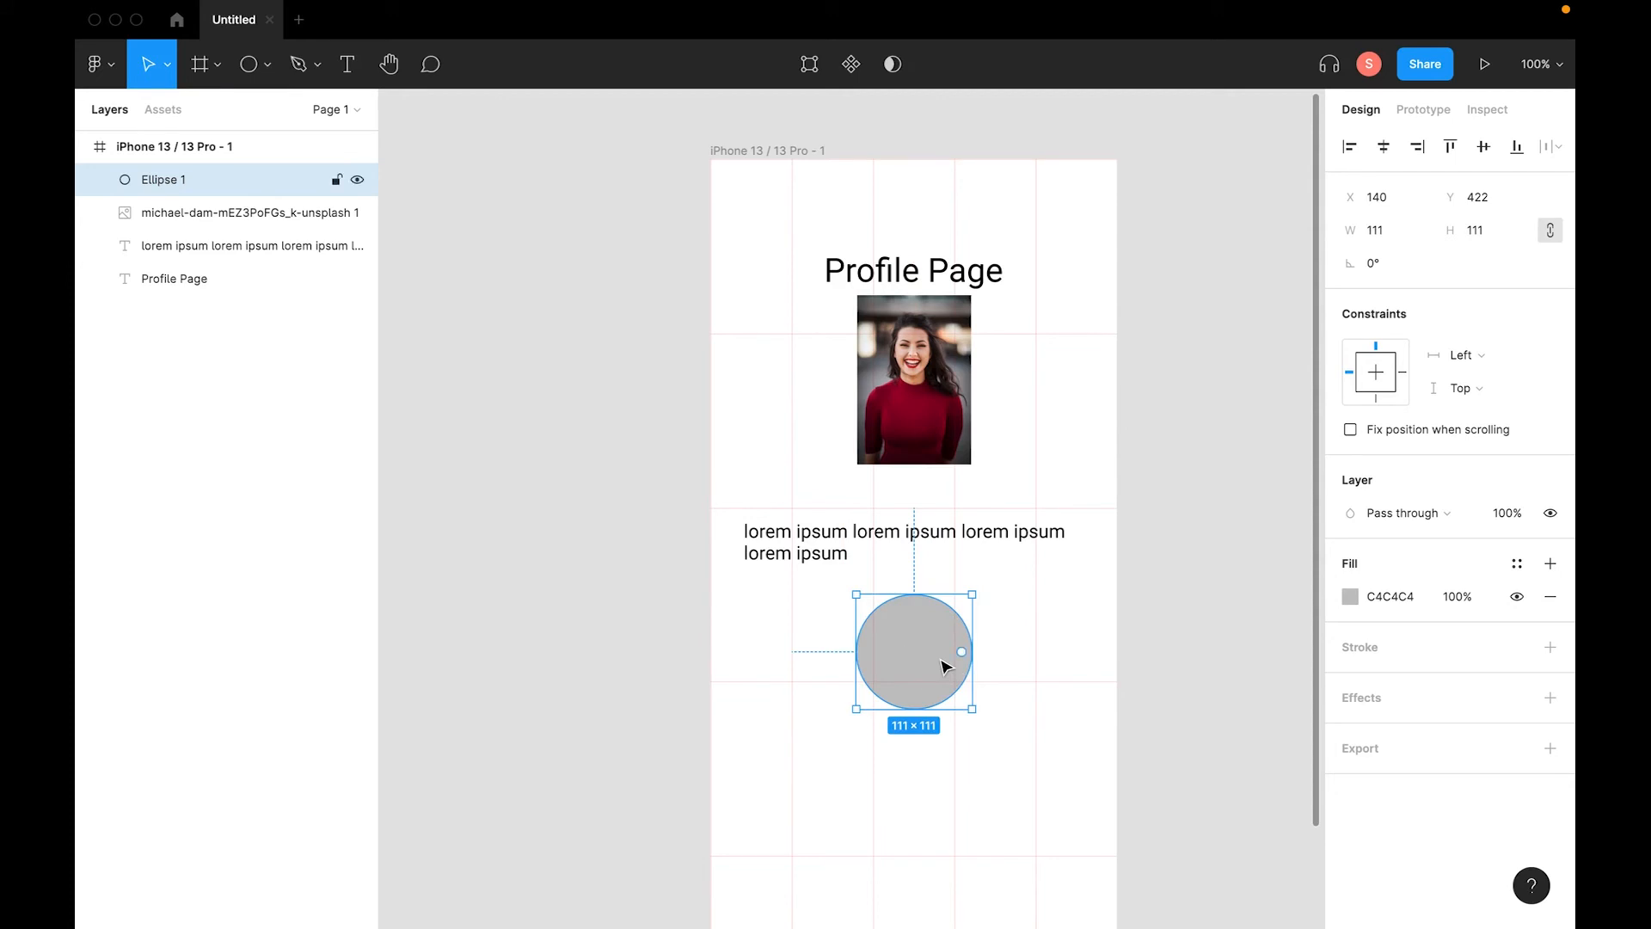
# Change the circle's fill from Solid to Image and load the same portrait photo from the images folder.
pyautogui.click(1348, 596)
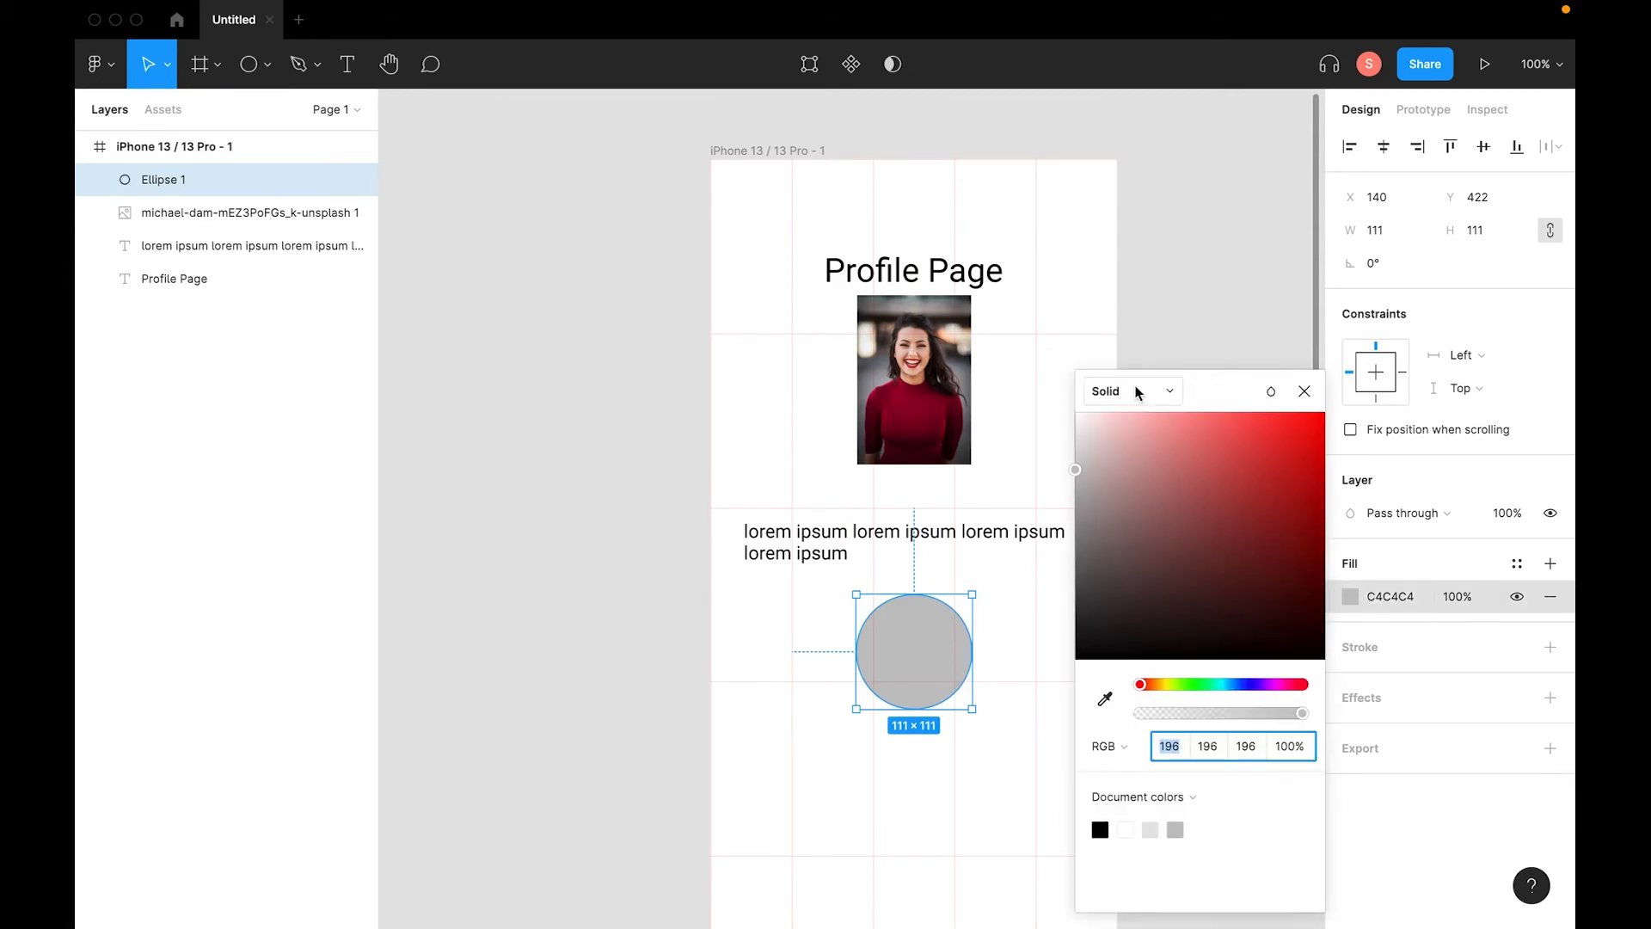
pyautogui.click(1086, 389)
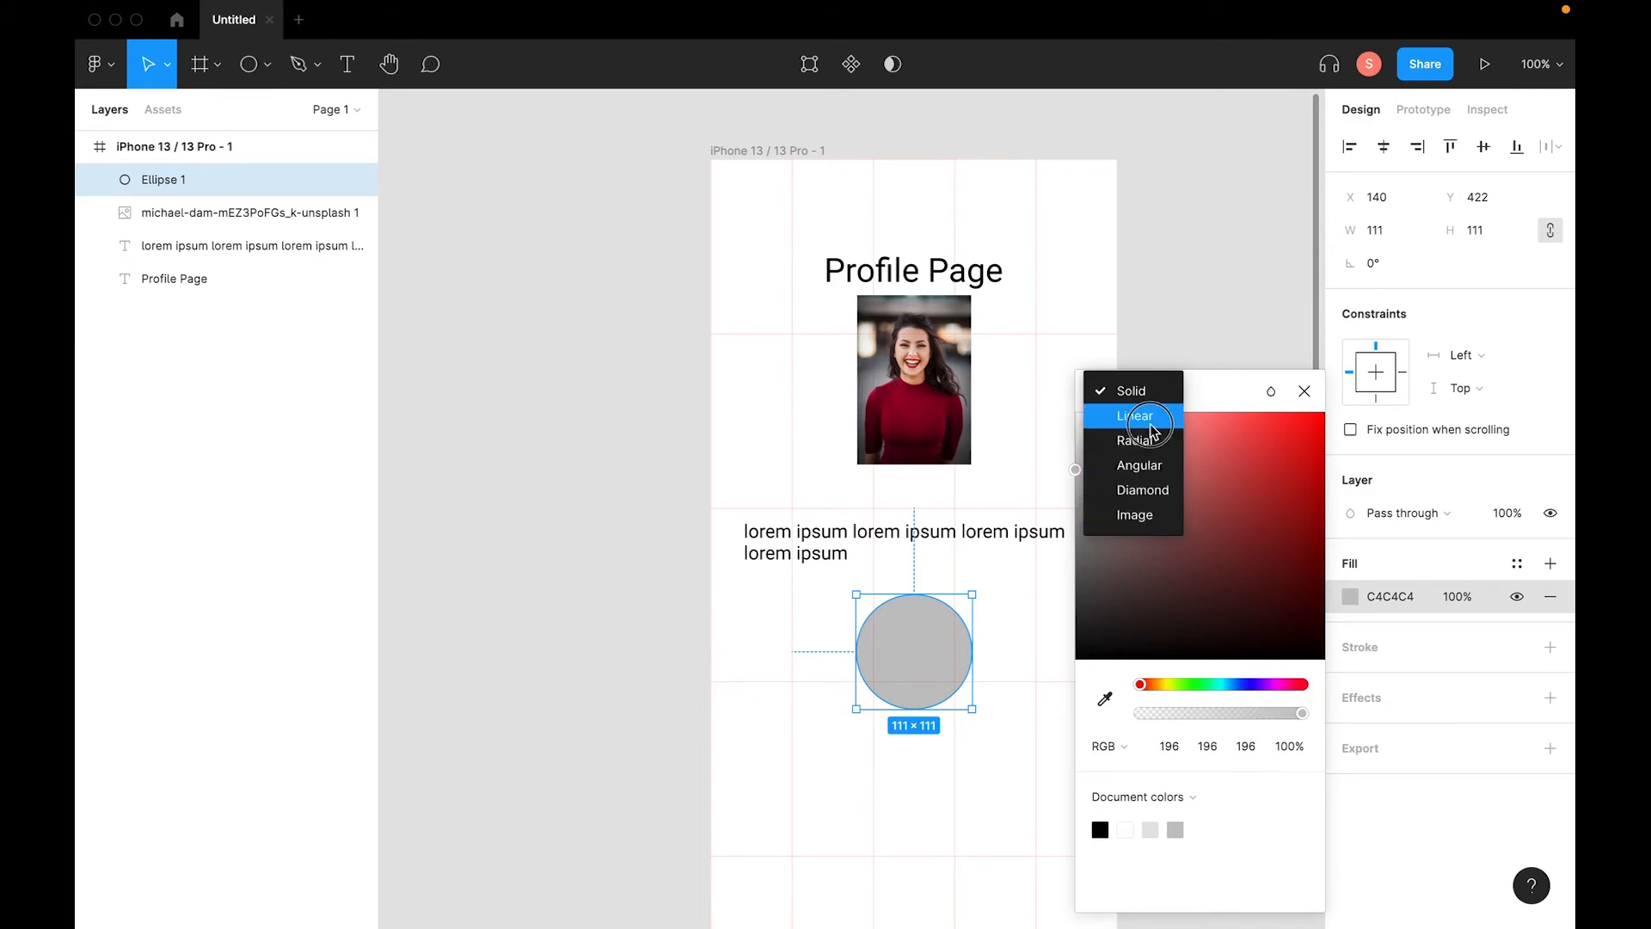
pyautogui.click(1169, 515)
pyautogui.moveTo(1216, 544)
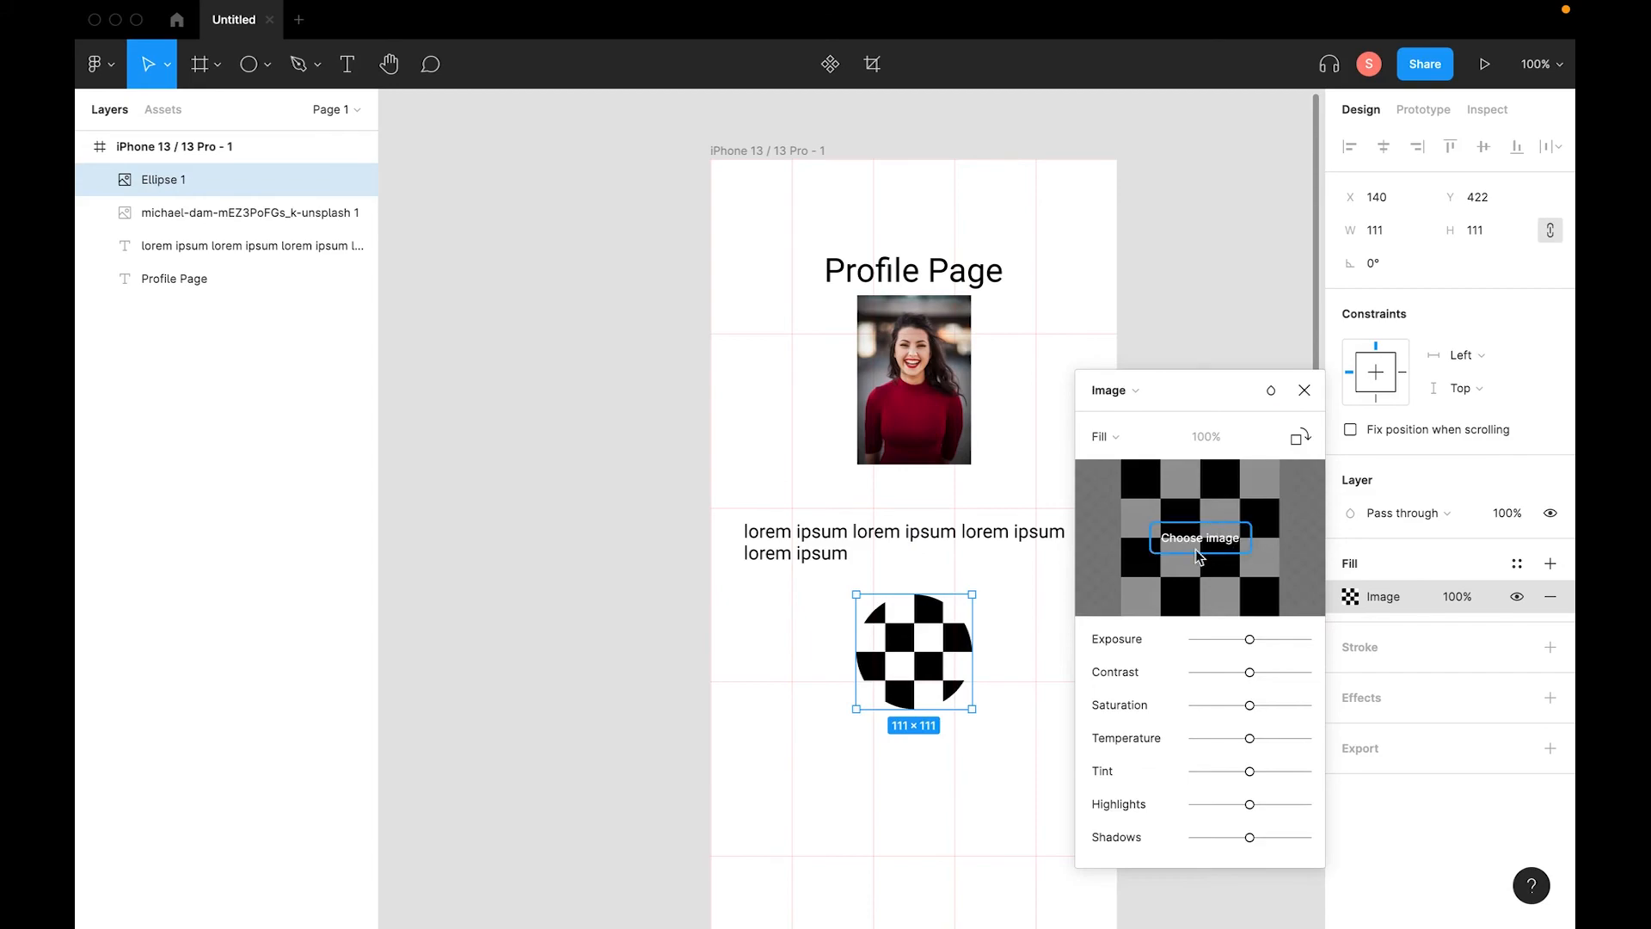
pyautogui.click(1210, 538)
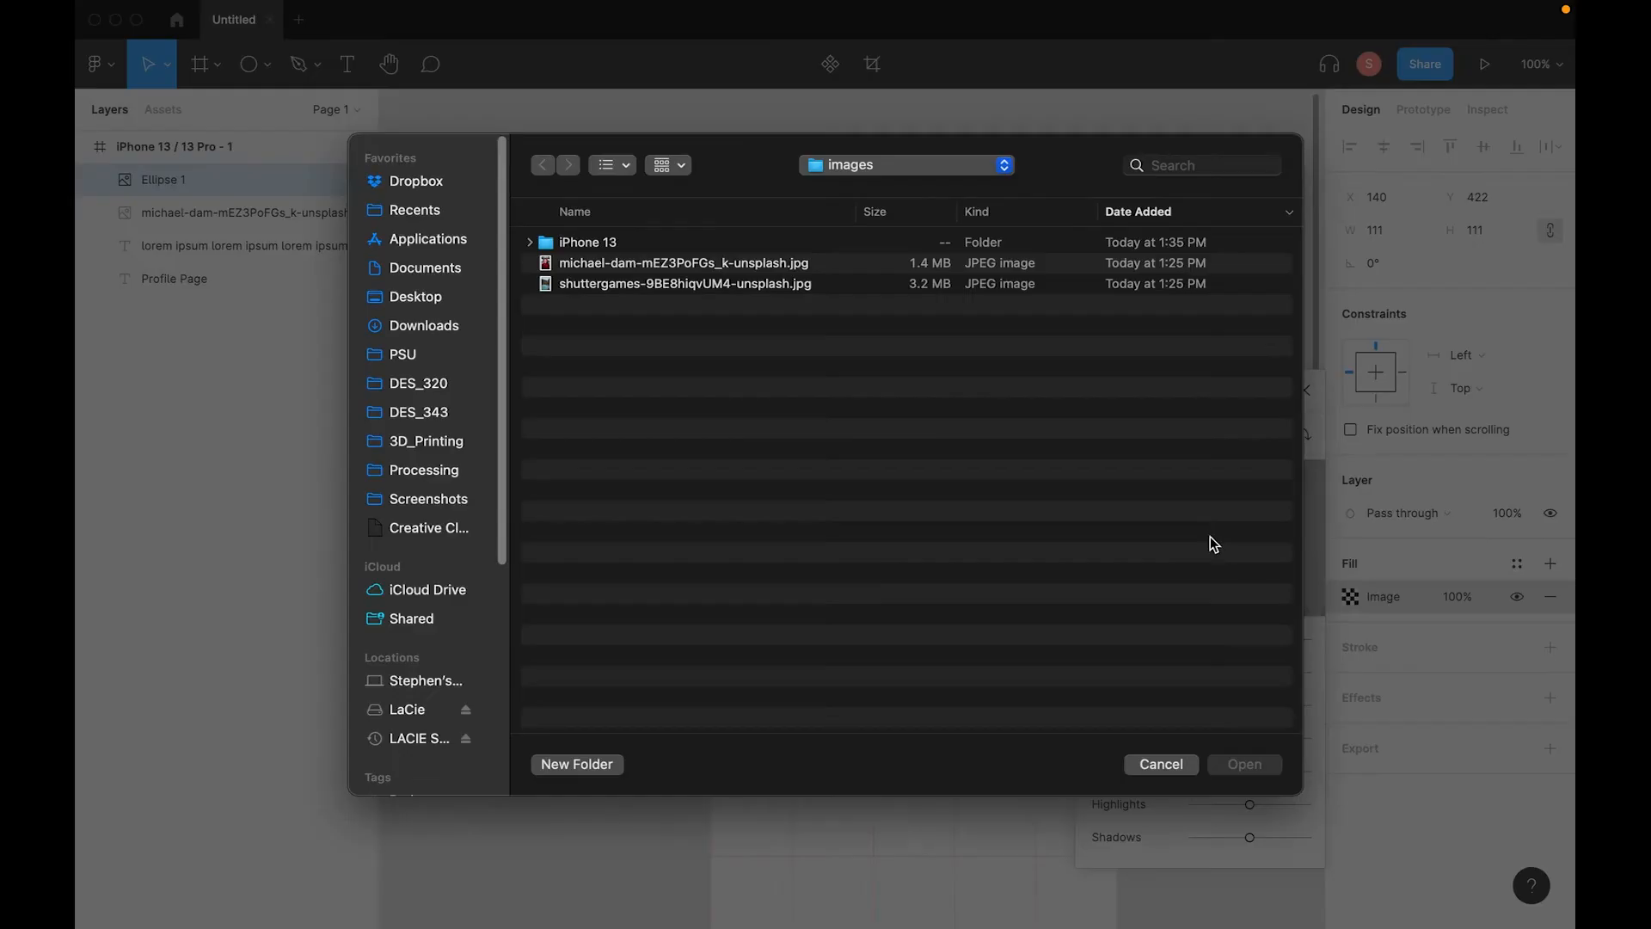
pyautogui.click(657, 264)
pyautogui.click(1245, 766)
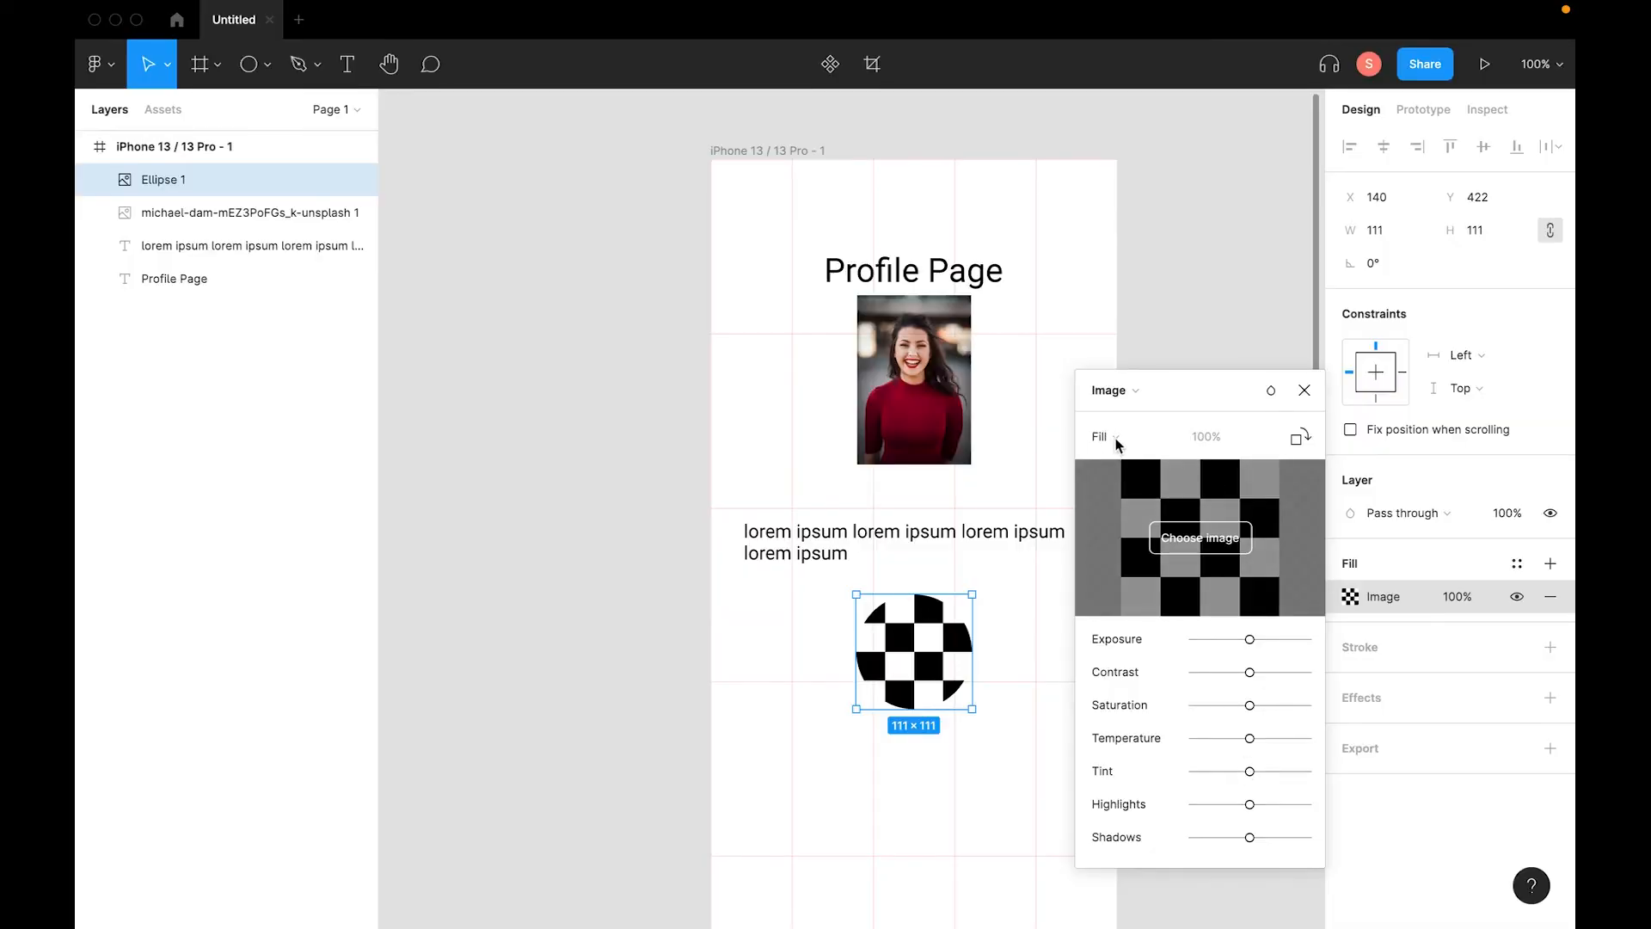
# Set the circle's image fill to Crop and shift the portrait down slightly so the face is centred in the circle.
pyautogui.click(1104, 438)
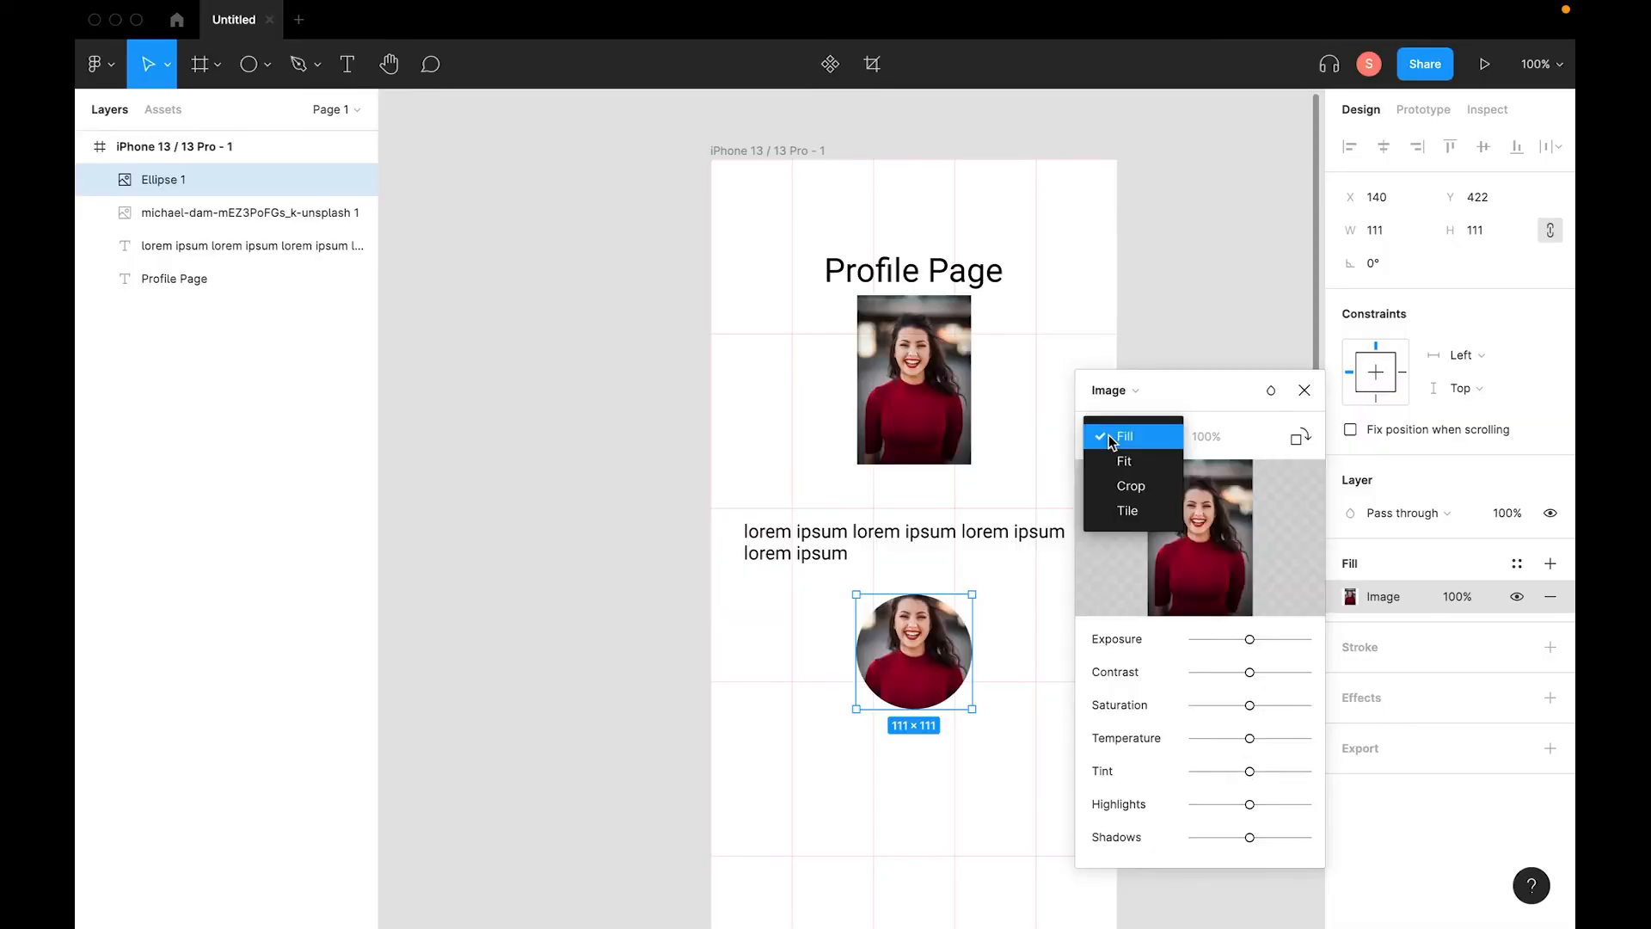
pyautogui.click(1116, 481)
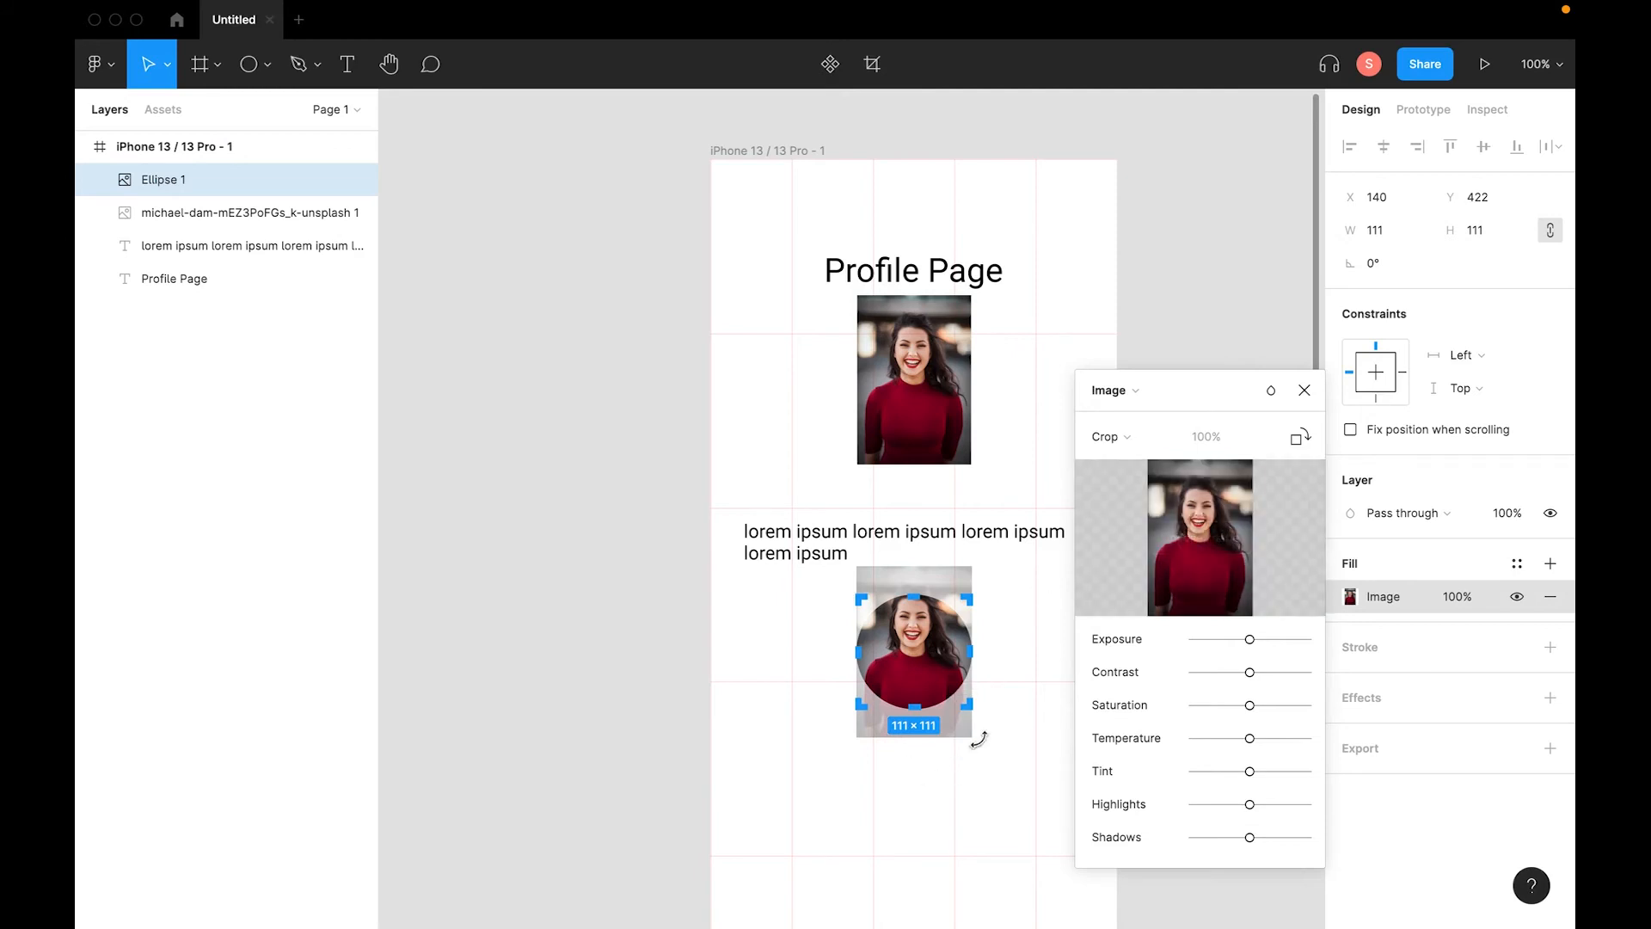
pyautogui.moveTo(926, 679); pyautogui.dragTo(930, 698)
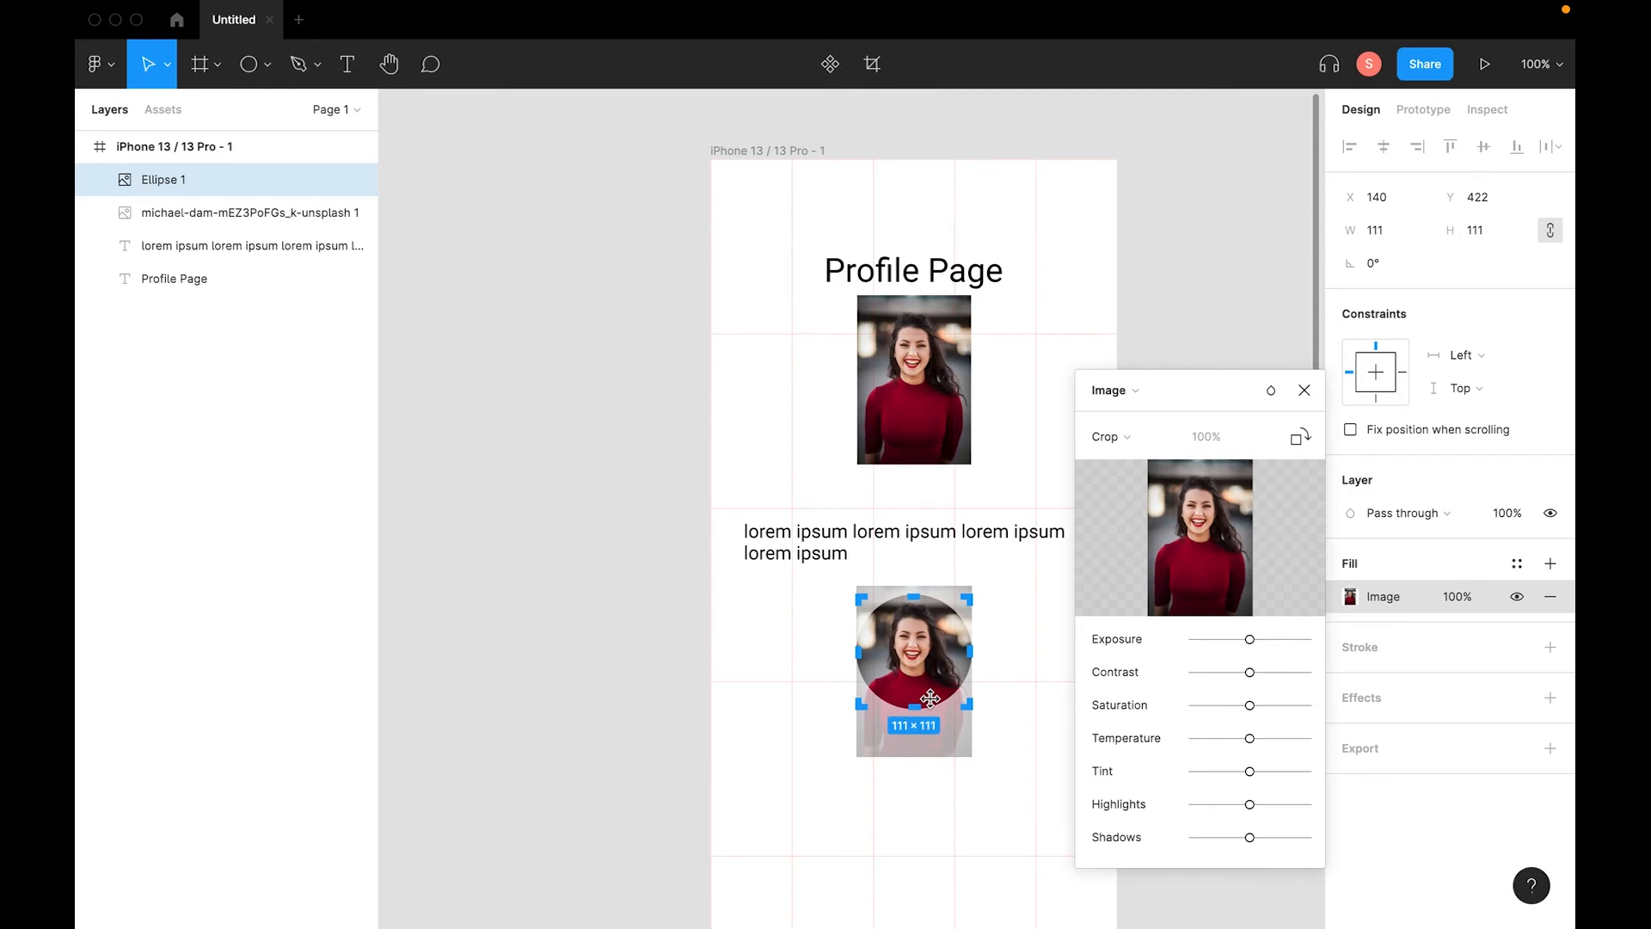
pyautogui.click(1304, 389)
pyautogui.click(1040, 682)
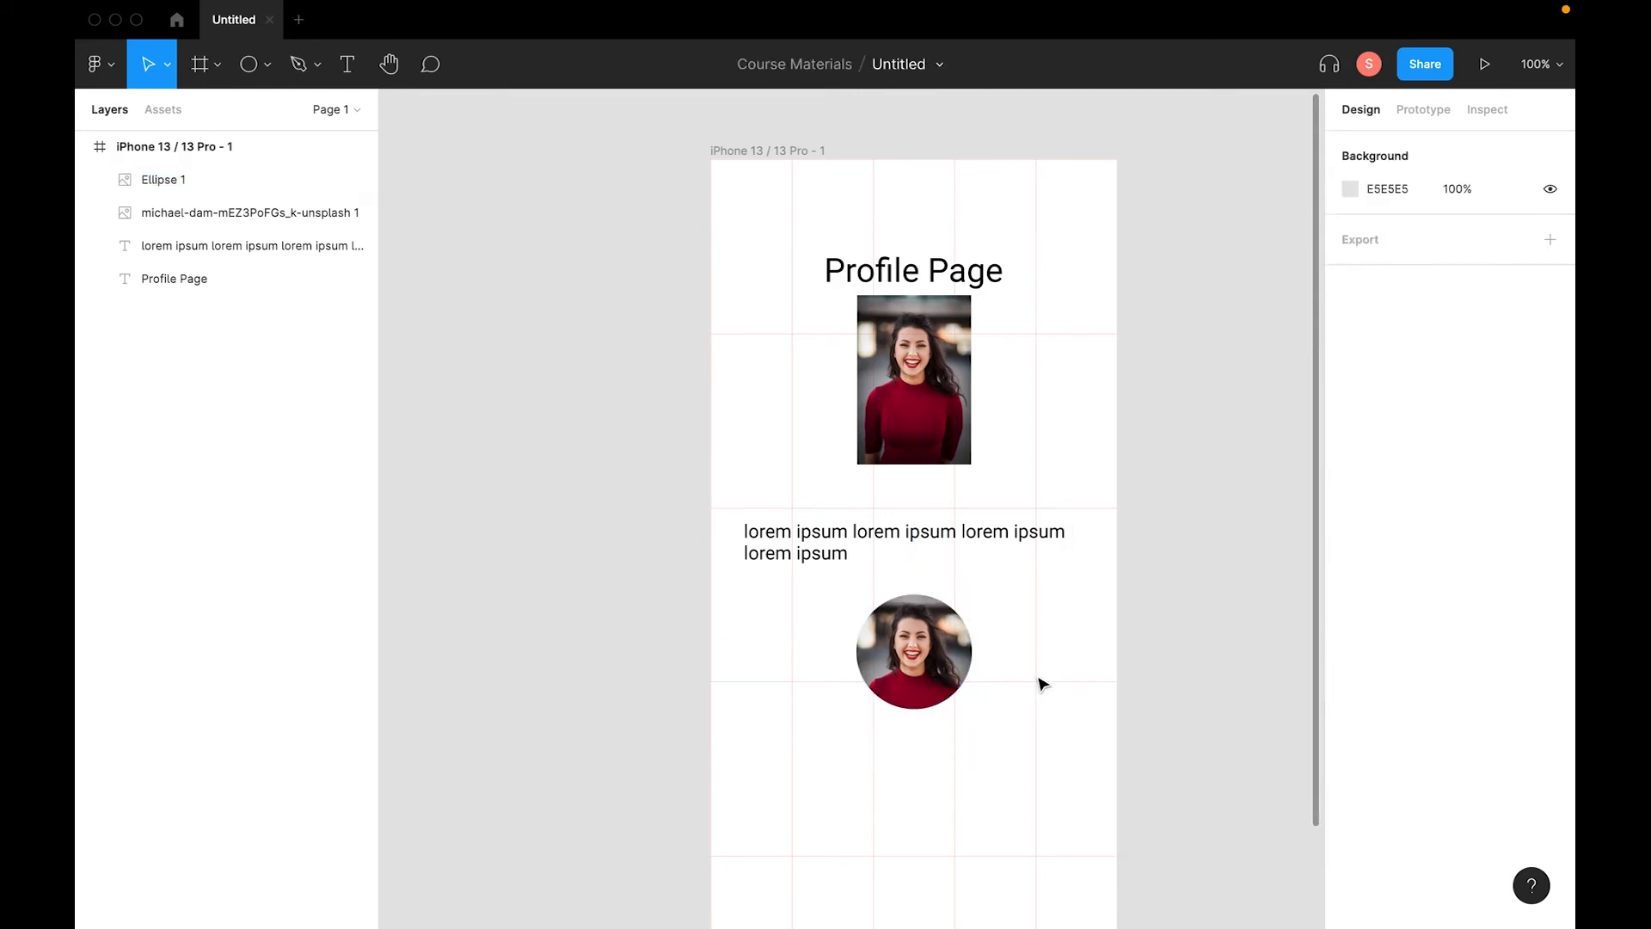
# Delete the rectangular portrait and move the circular portrait into its place under the Profile Page title.
pyautogui.click(920, 344)
pyautogui.press('BackSpace')
pyautogui.moveTo(930, 670); pyautogui.dragTo(940, 411)
# Move the lorem ipsum text up slightly, closer to the circular portrait.
pyautogui.moveTo(951, 532); pyautogui.dragTo(960, 496)
pyautogui.click(1122, 616)
pyautogui.press('space')
pyautogui.moveTo(1063, 657); pyautogui.dragTo(1013, 581)
pyautogui.press('space')
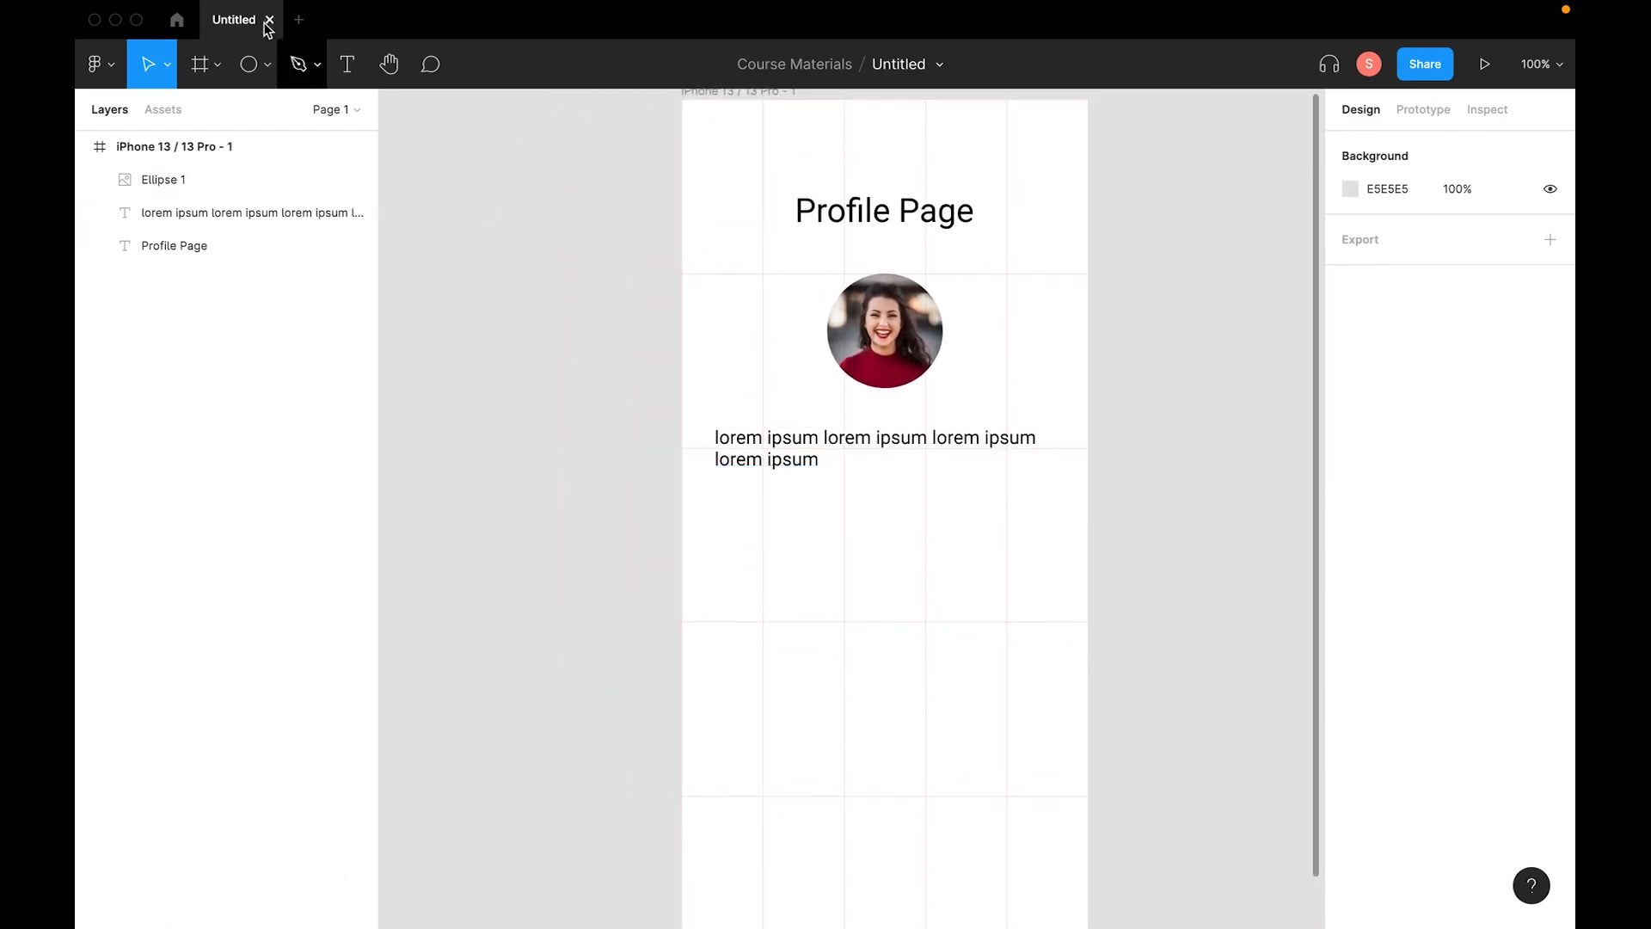
# Draw a rectangle about 156 × 35 below the lorem ipsum text and set its corner radius to 5.
pyautogui.click(254, 64)
pyautogui.click(268, 64)
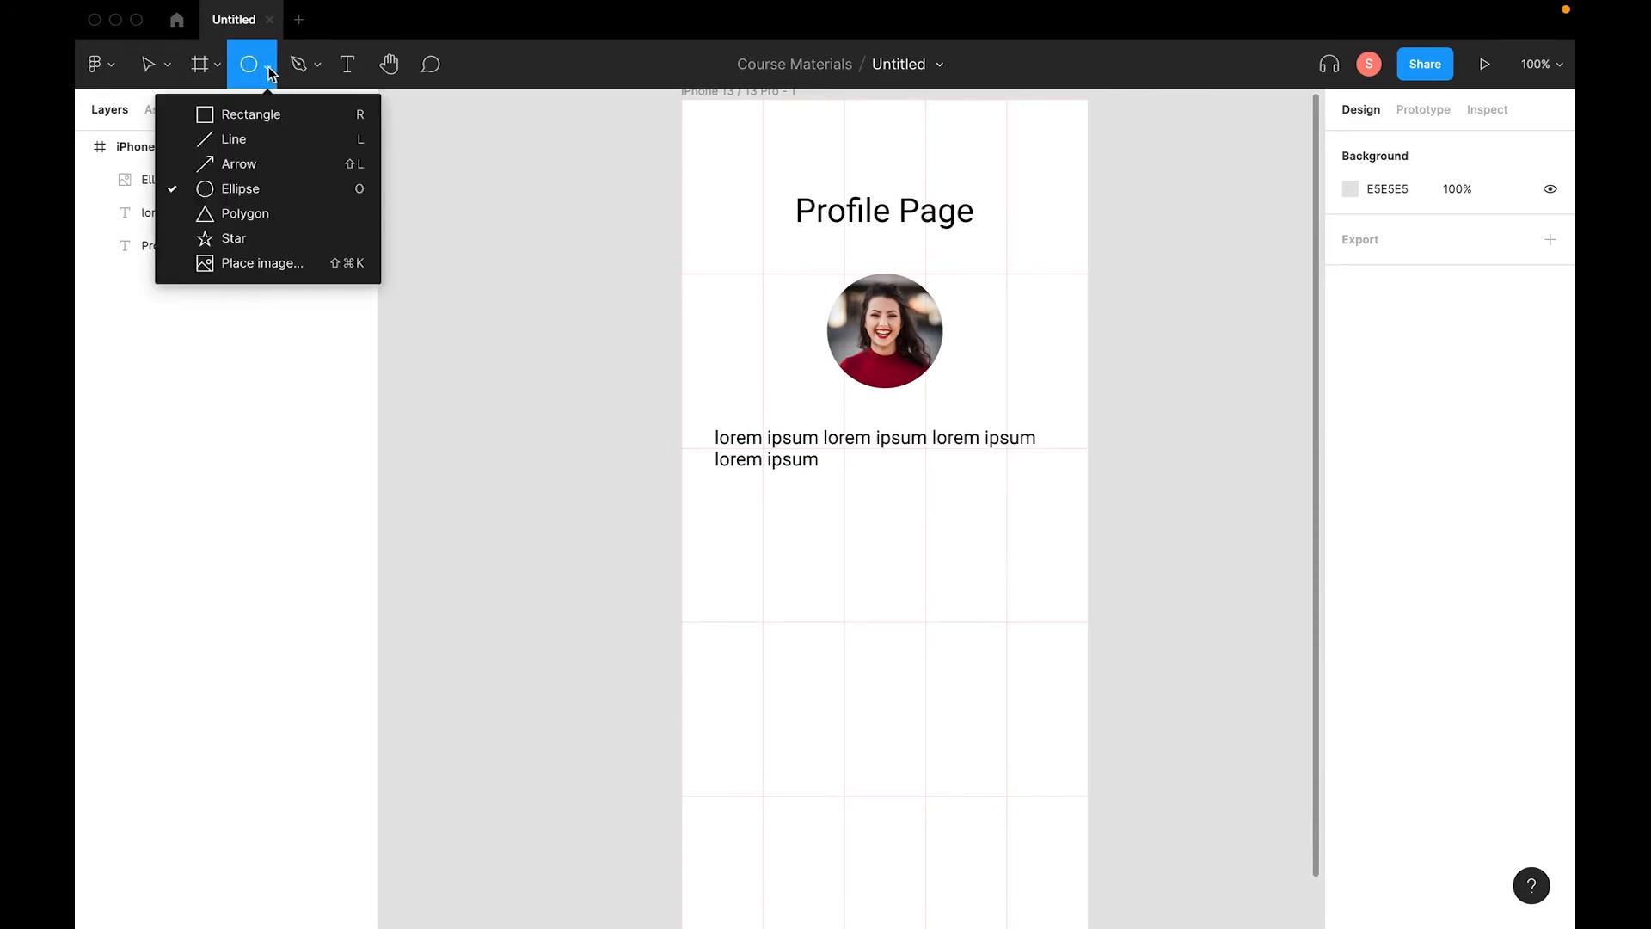
pyautogui.click(258, 115)
pyautogui.moveTo(763, 565)
pyautogui.mouseDown()
pyautogui.moveTo(833, 596)
pyautogui.moveTo(926, 606)
pyautogui.mouseUp()
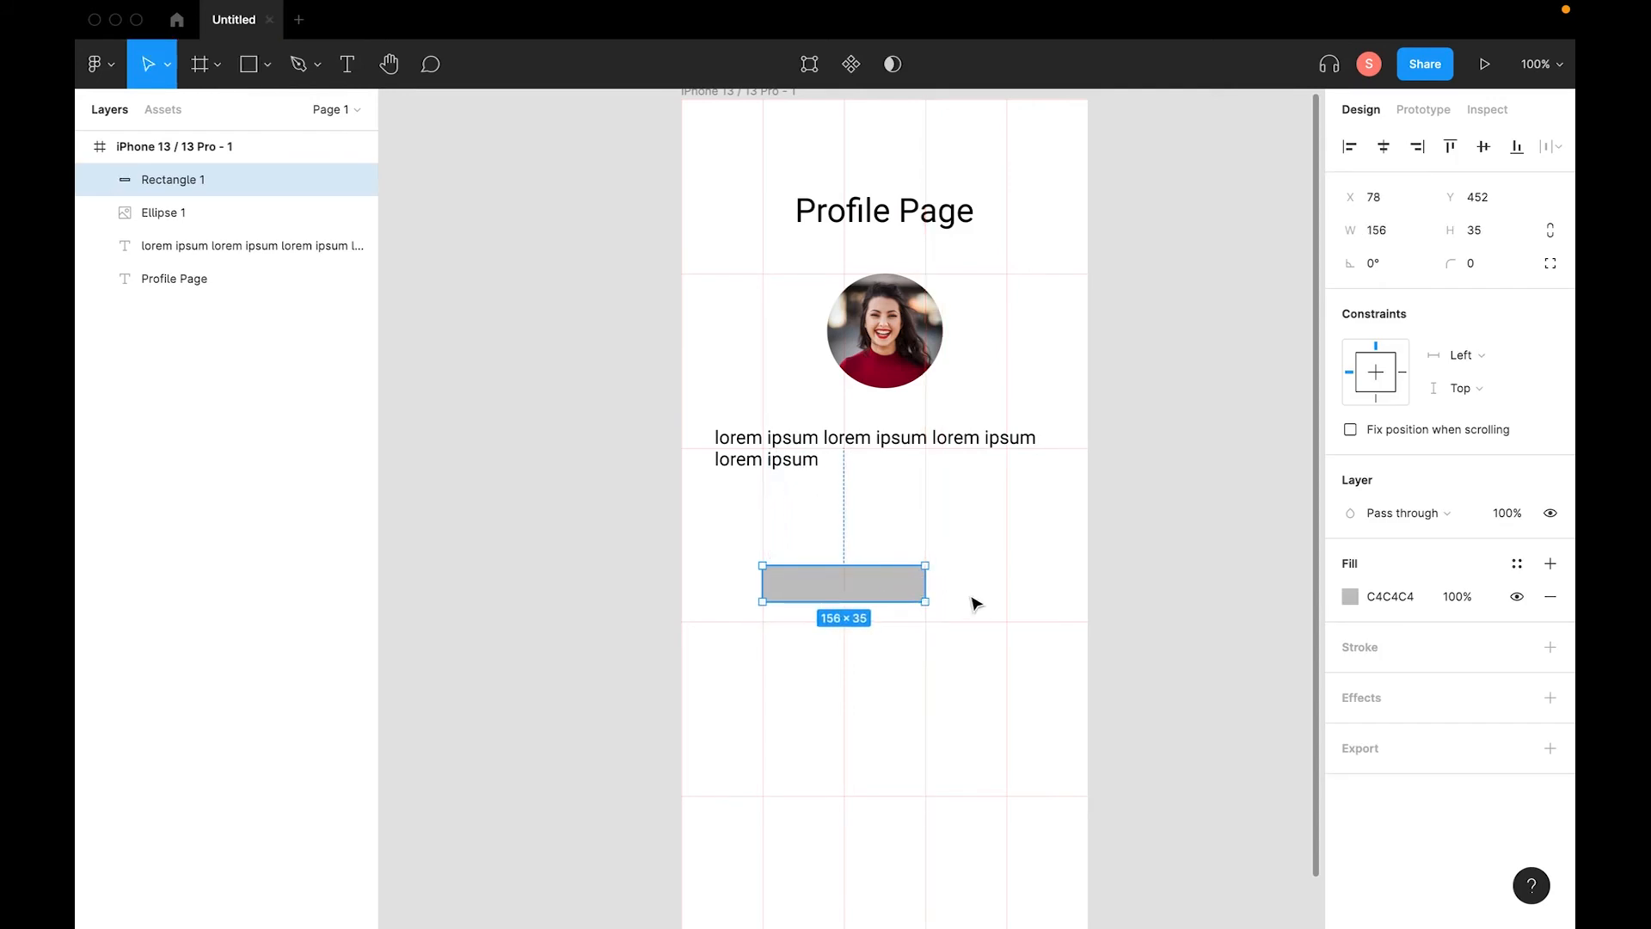
pyautogui.click(1473, 270)
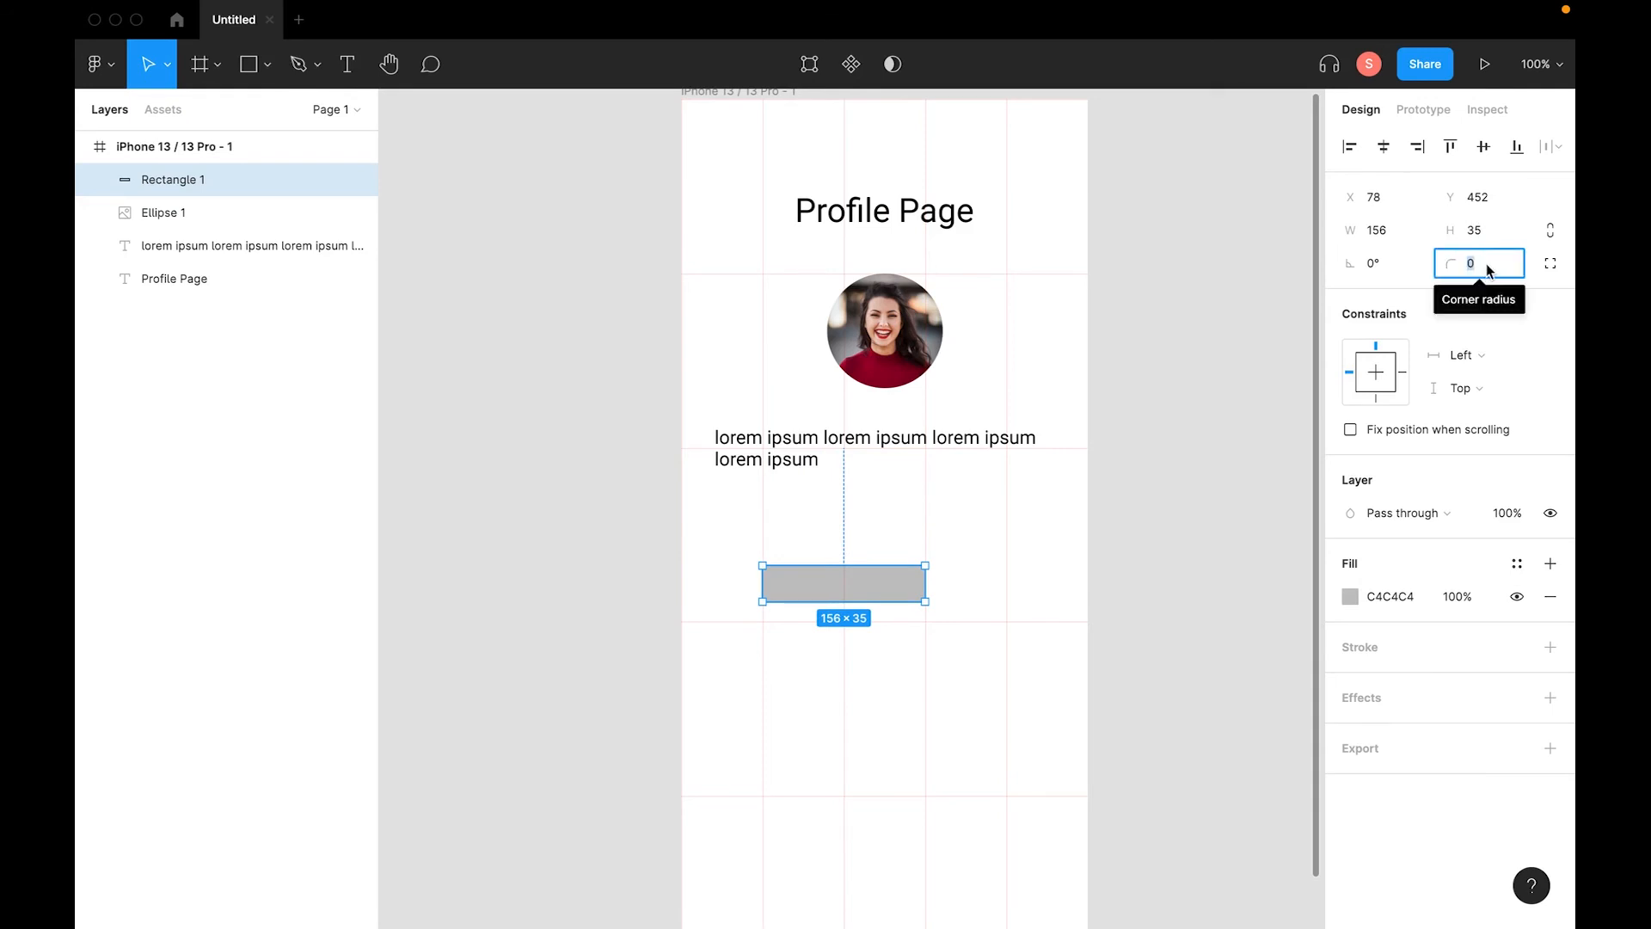
pyautogui.write('5')
pyautogui.press('Return')
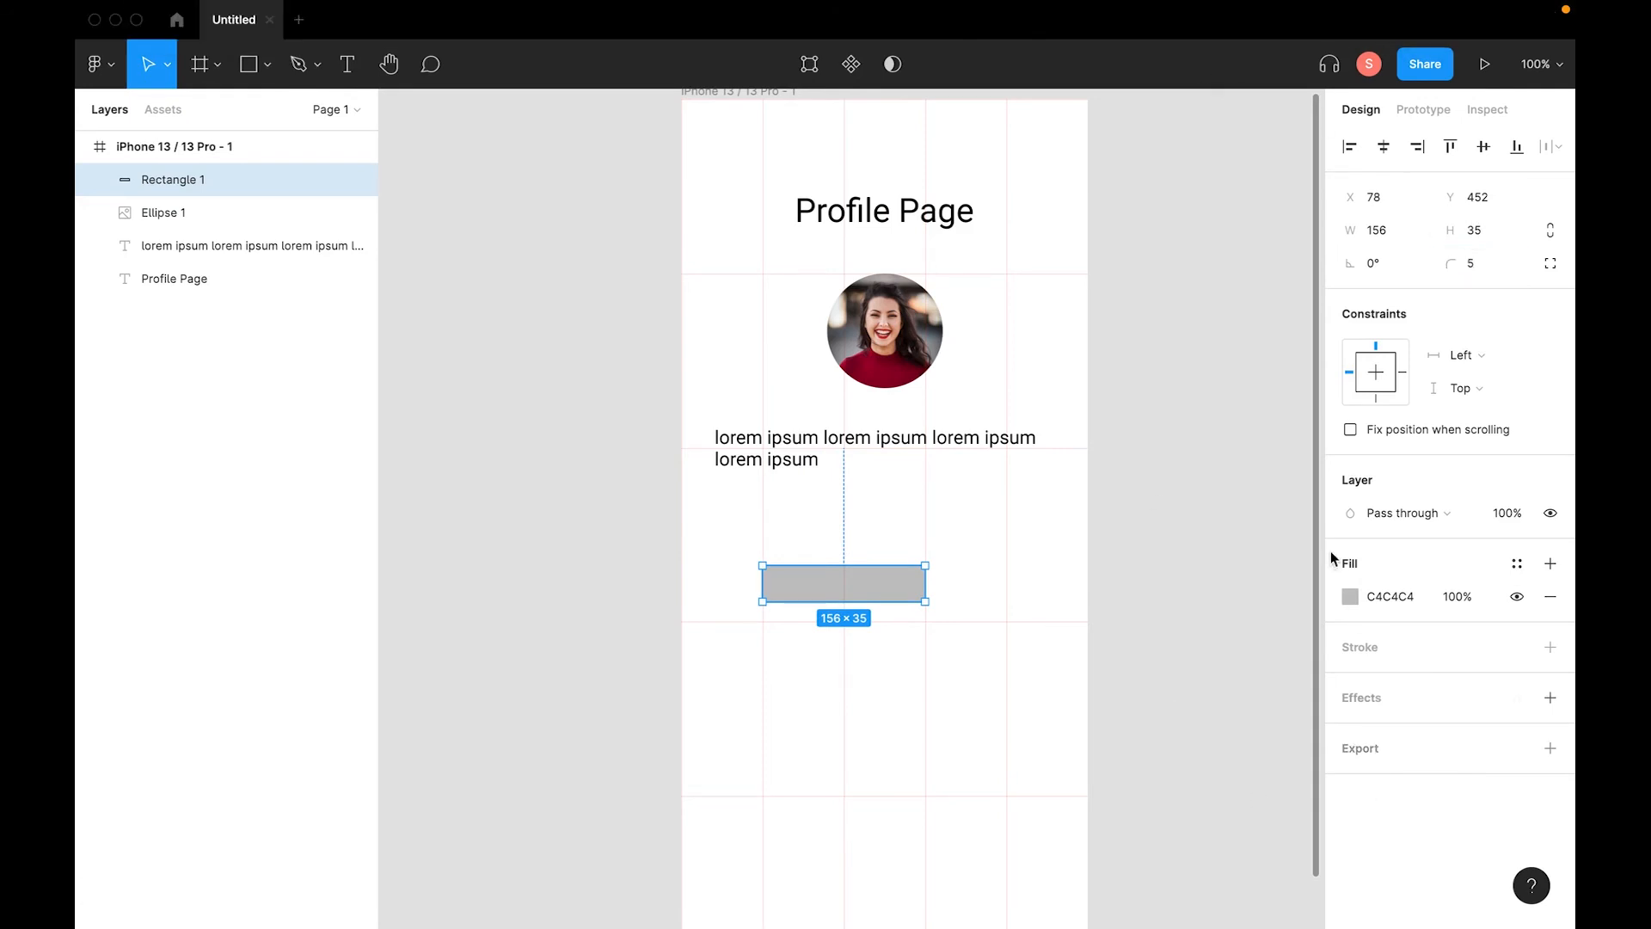
# Give the rectangle a linear gradient fill and set its end stop to light grey RGB 239, 239, 239 at 63% opacity.
pyautogui.click(1349, 595)
pyautogui.click(1184, 391)
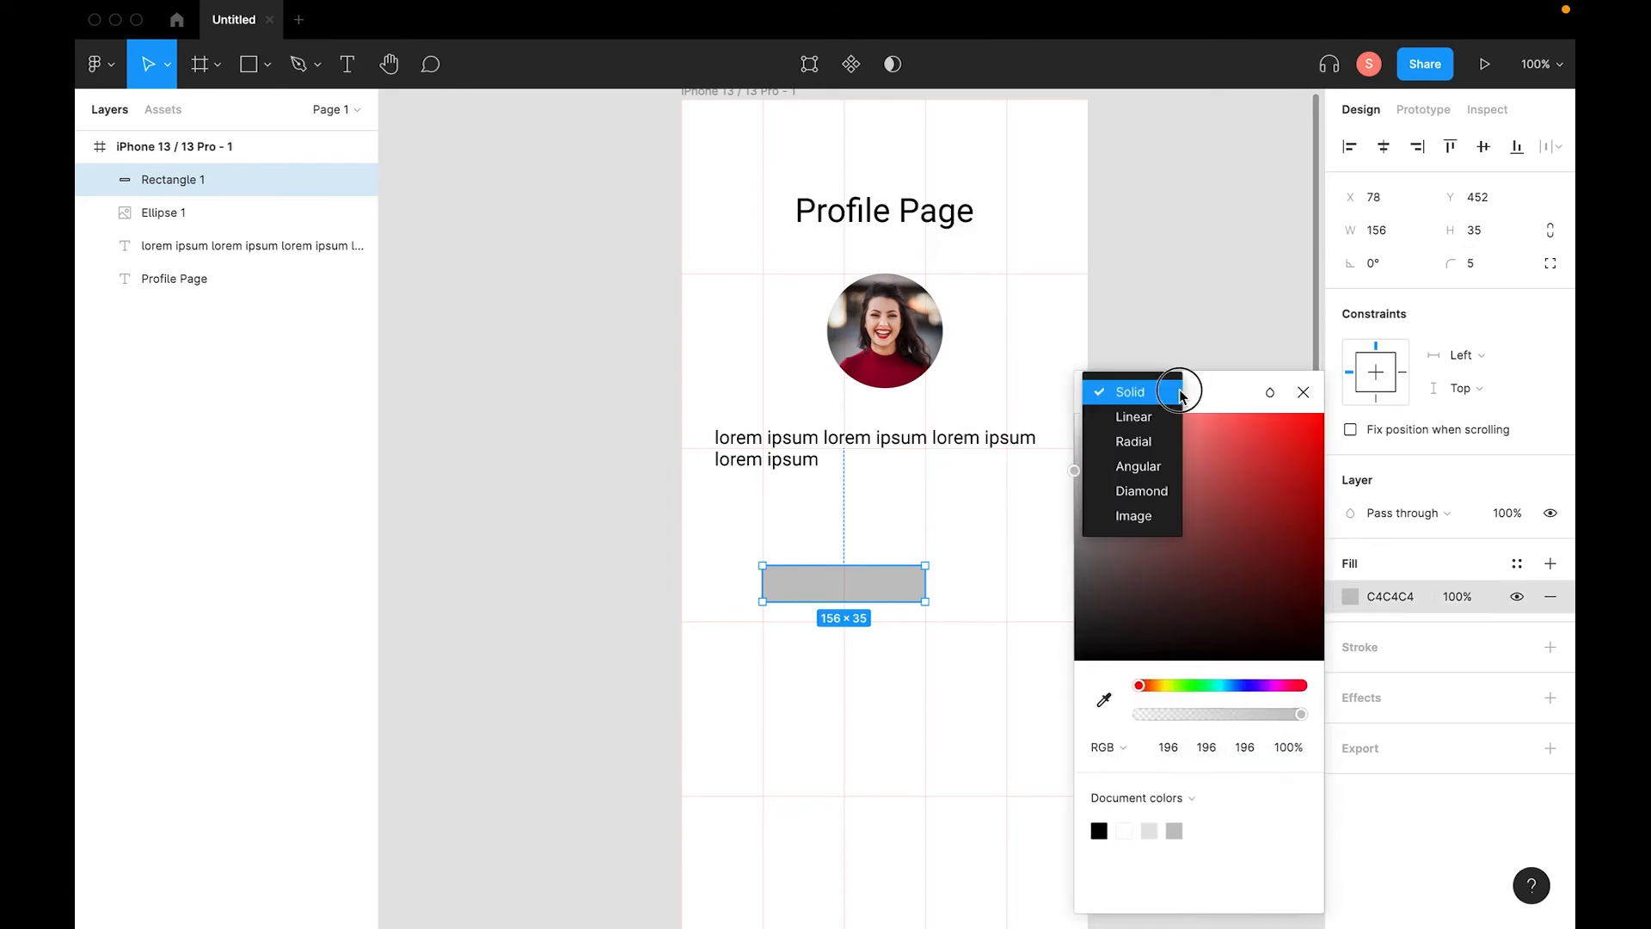
pyautogui.click(1171, 413)
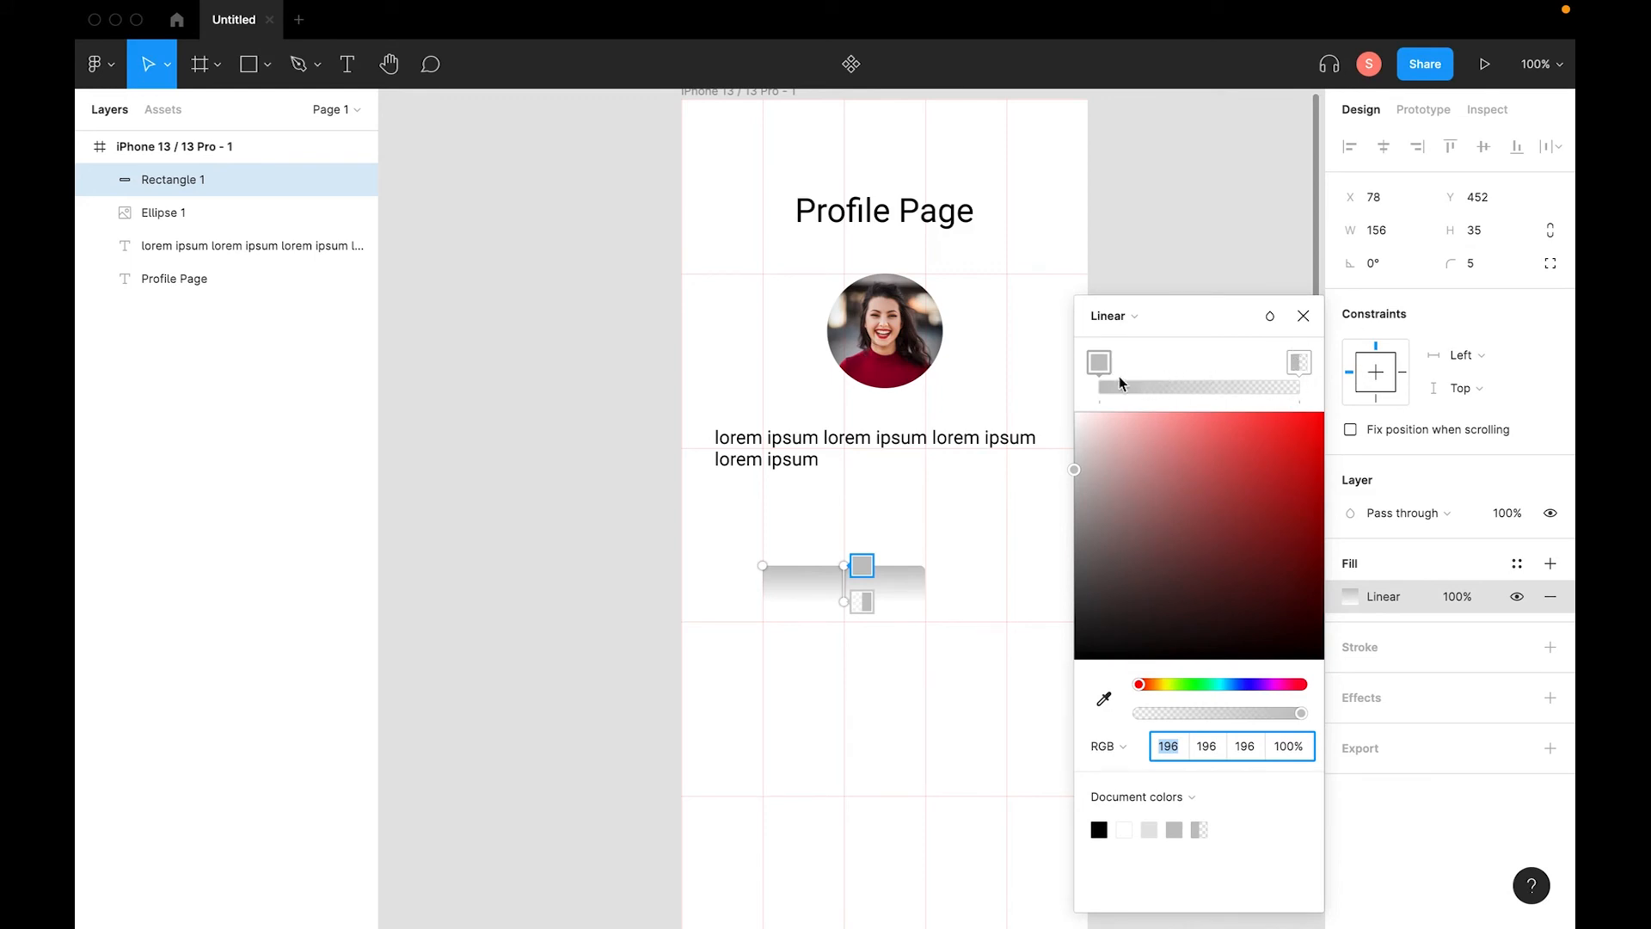
pyautogui.click(1302, 365)
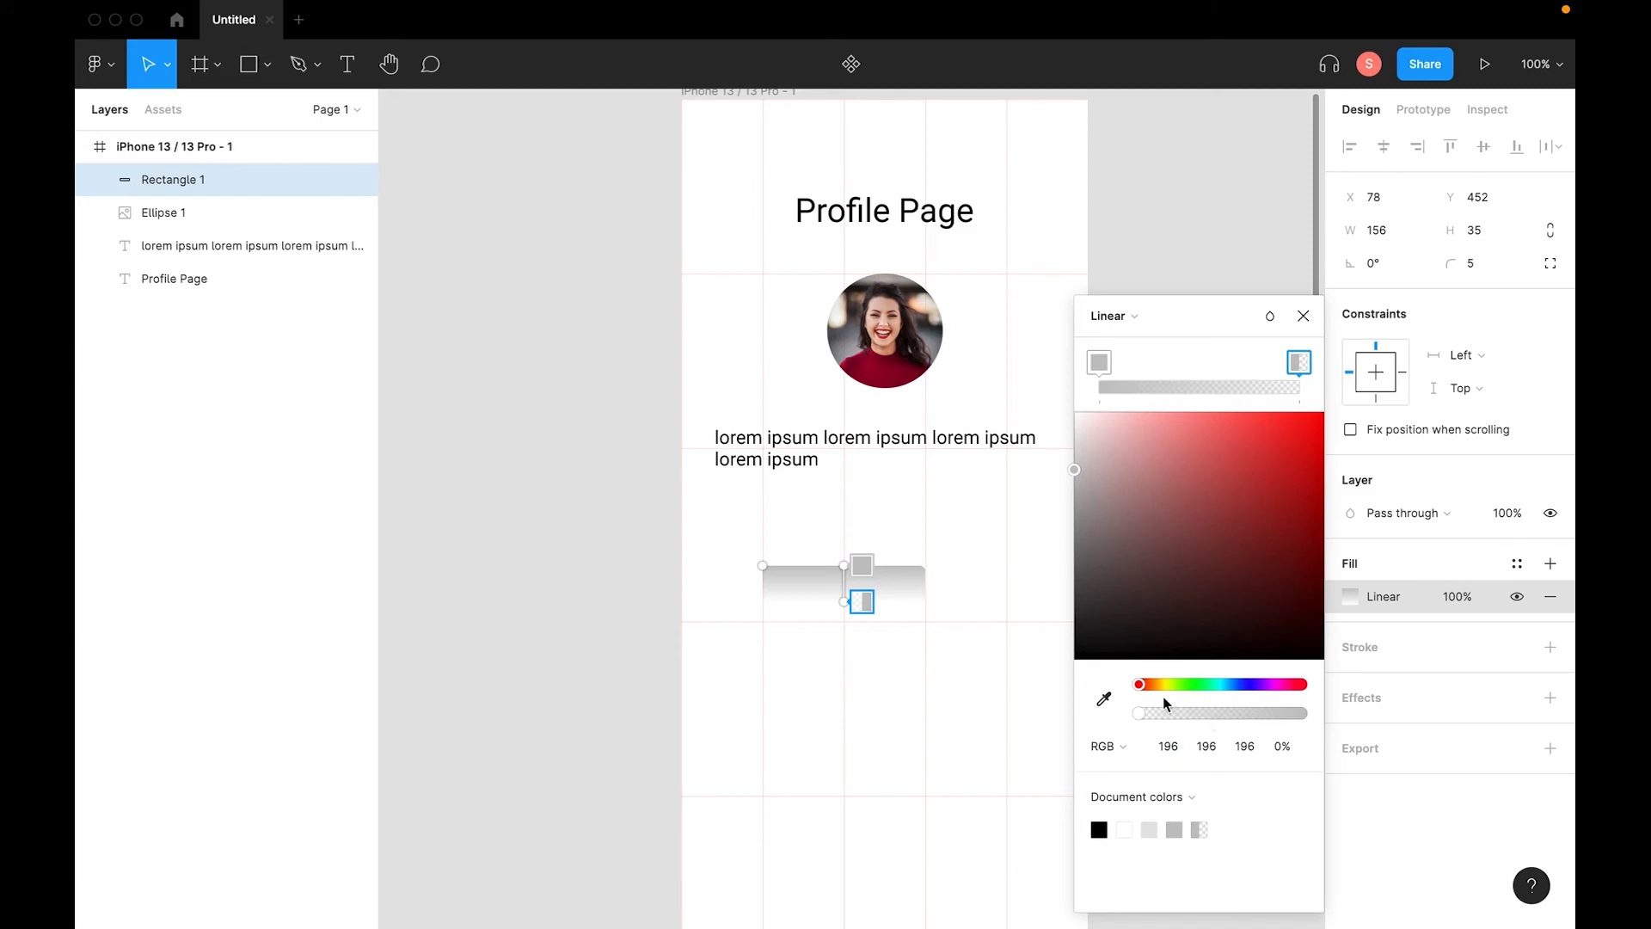
pyautogui.moveTo(1228, 720); pyautogui.dragTo(1241, 712)
pyautogui.moveTo(1106, 457); pyautogui.dragTo(1075, 438)
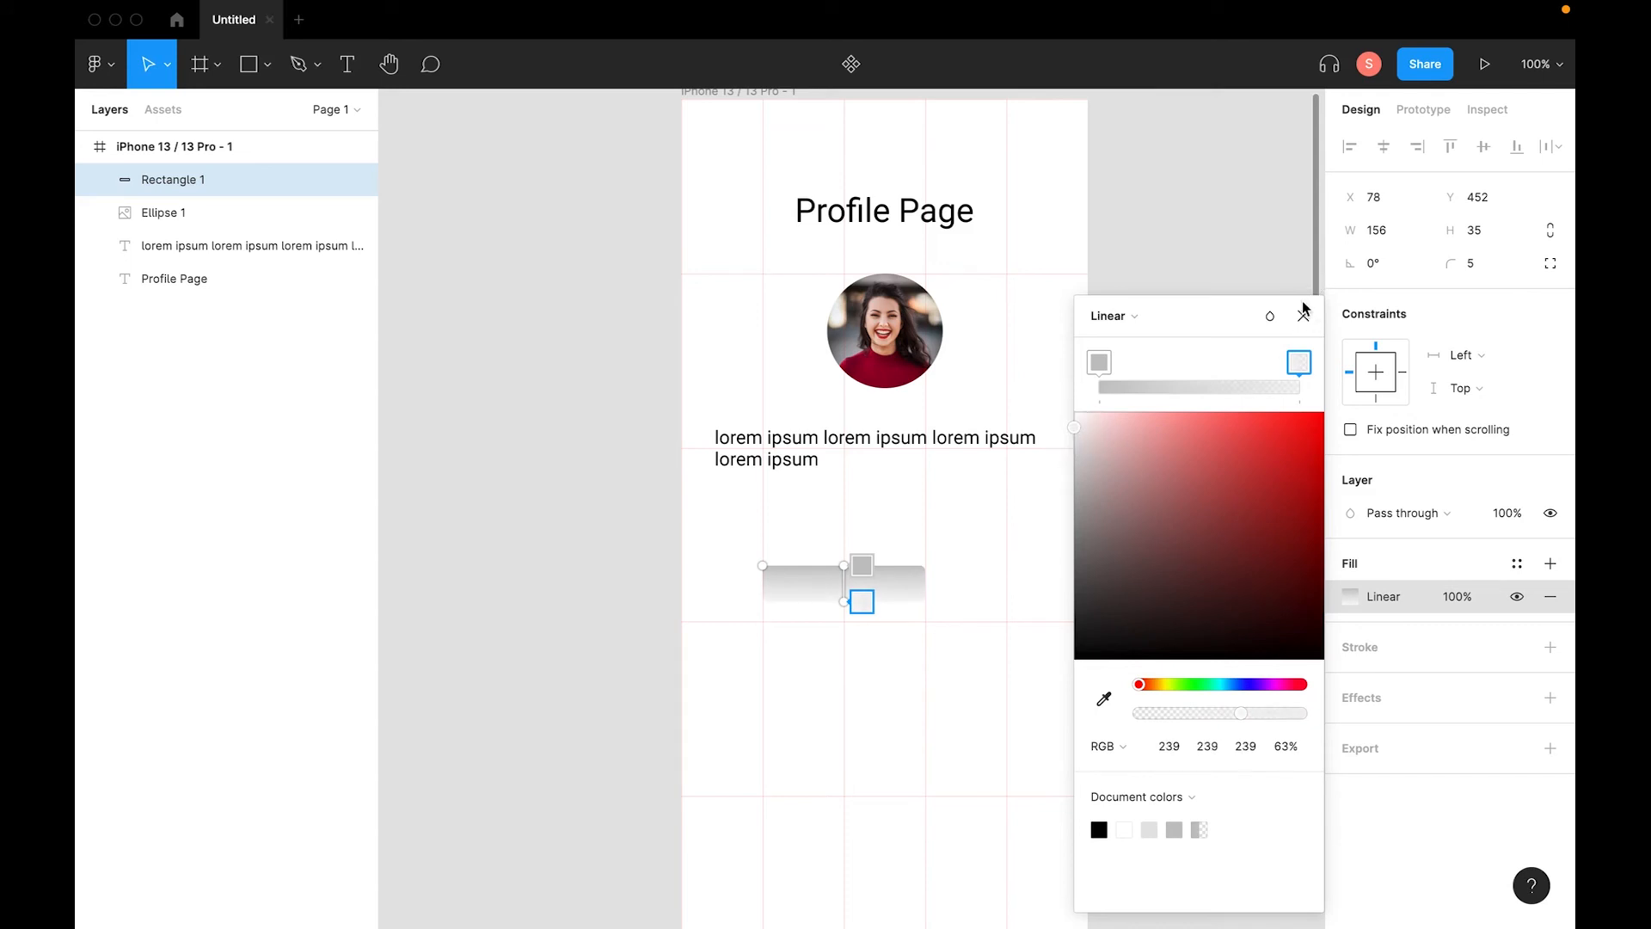
pyautogui.click(1432, 732)
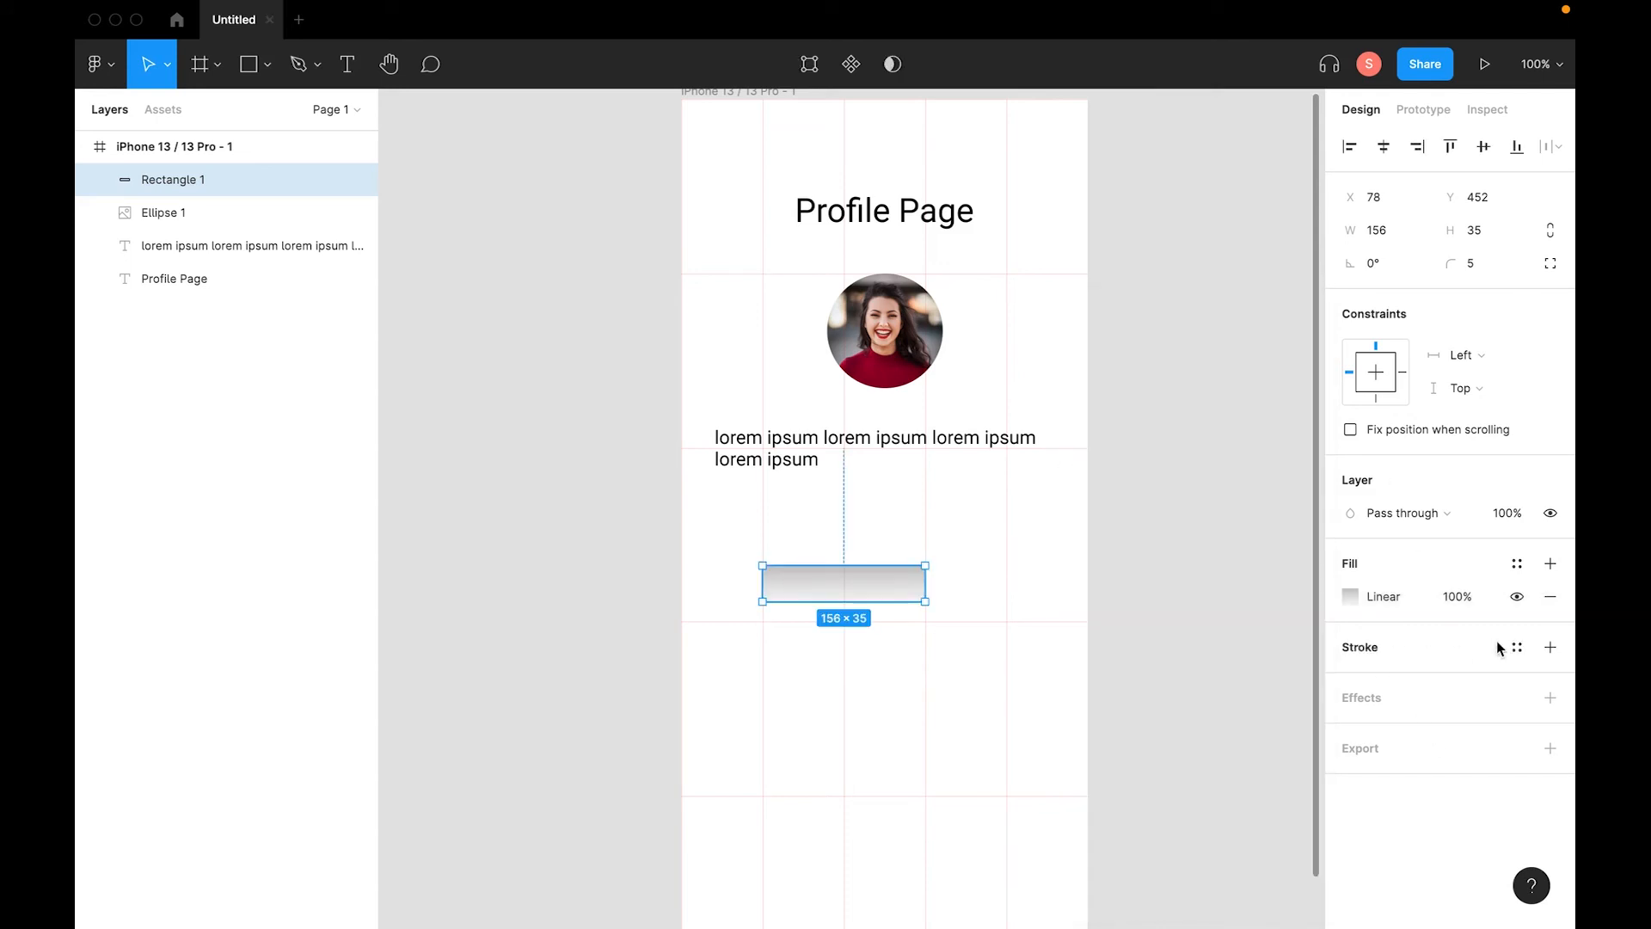
# Add an inside stroke to the rectangle in light grey D7D7D7 with a weight of 0.5.
pyautogui.click(1550, 646)
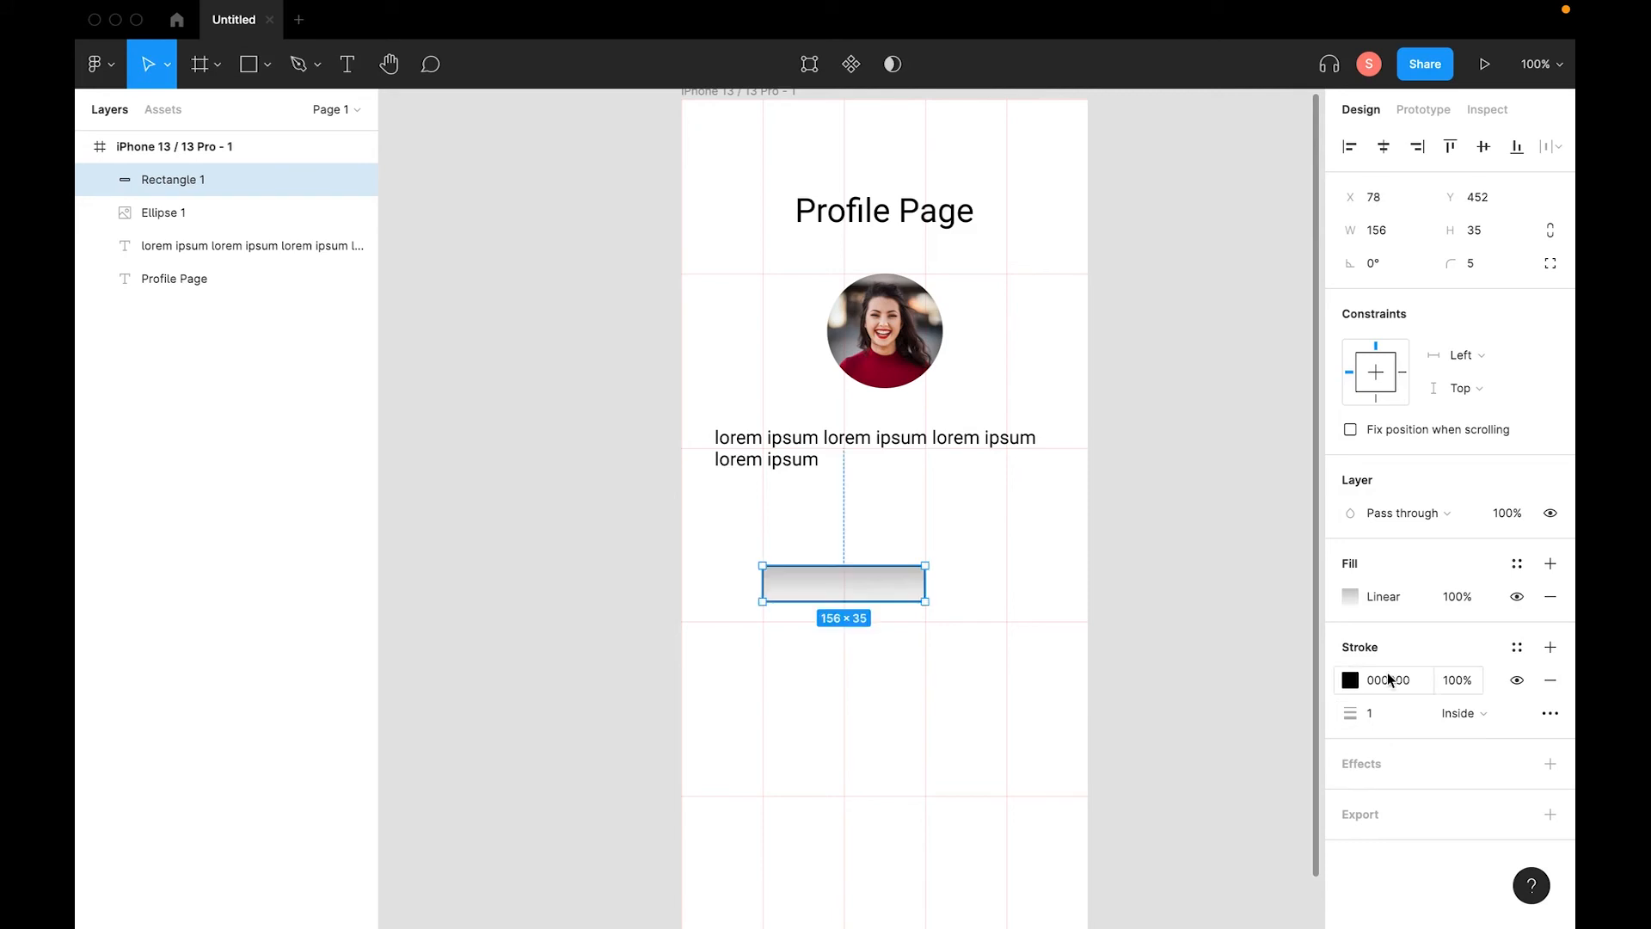
pyautogui.click(1350, 680)
pyautogui.moveTo(1150, 565); pyautogui.dragTo(1058, 465)
pyautogui.click(1311, 393)
pyautogui.click(1373, 725)
pyautogui.write('.5')
pyautogui.press('Return')
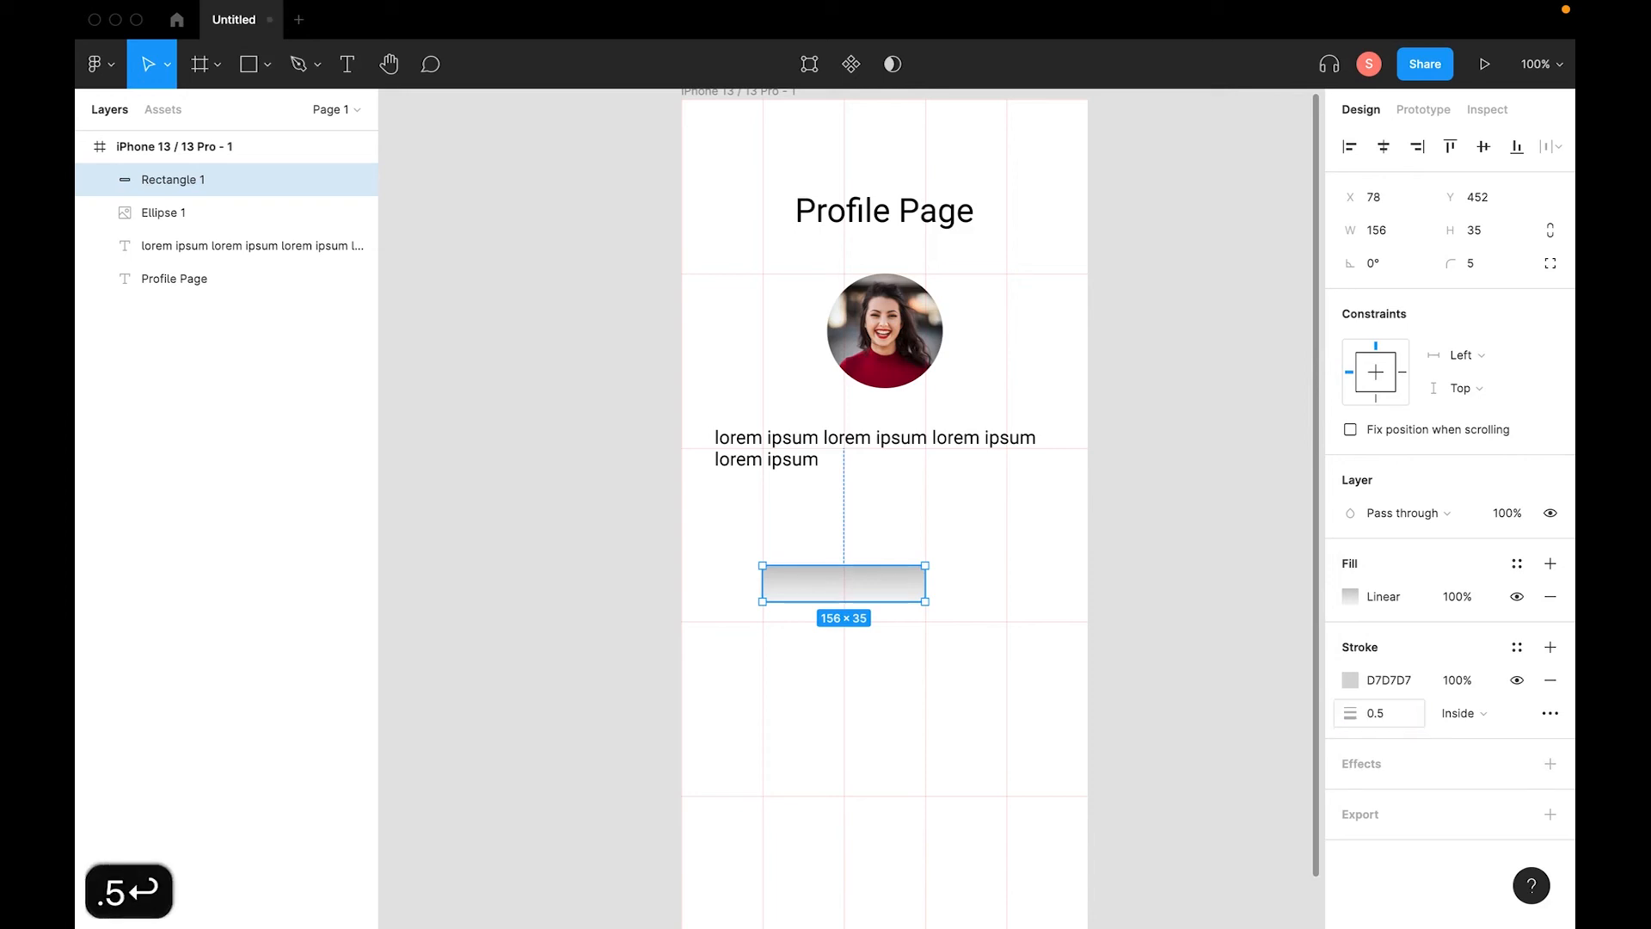
pyautogui.click(954, 696)
# Add a drop shadow effect to the rectangle and set the shadow's X offset to 2.
pyautogui.click(844, 579)
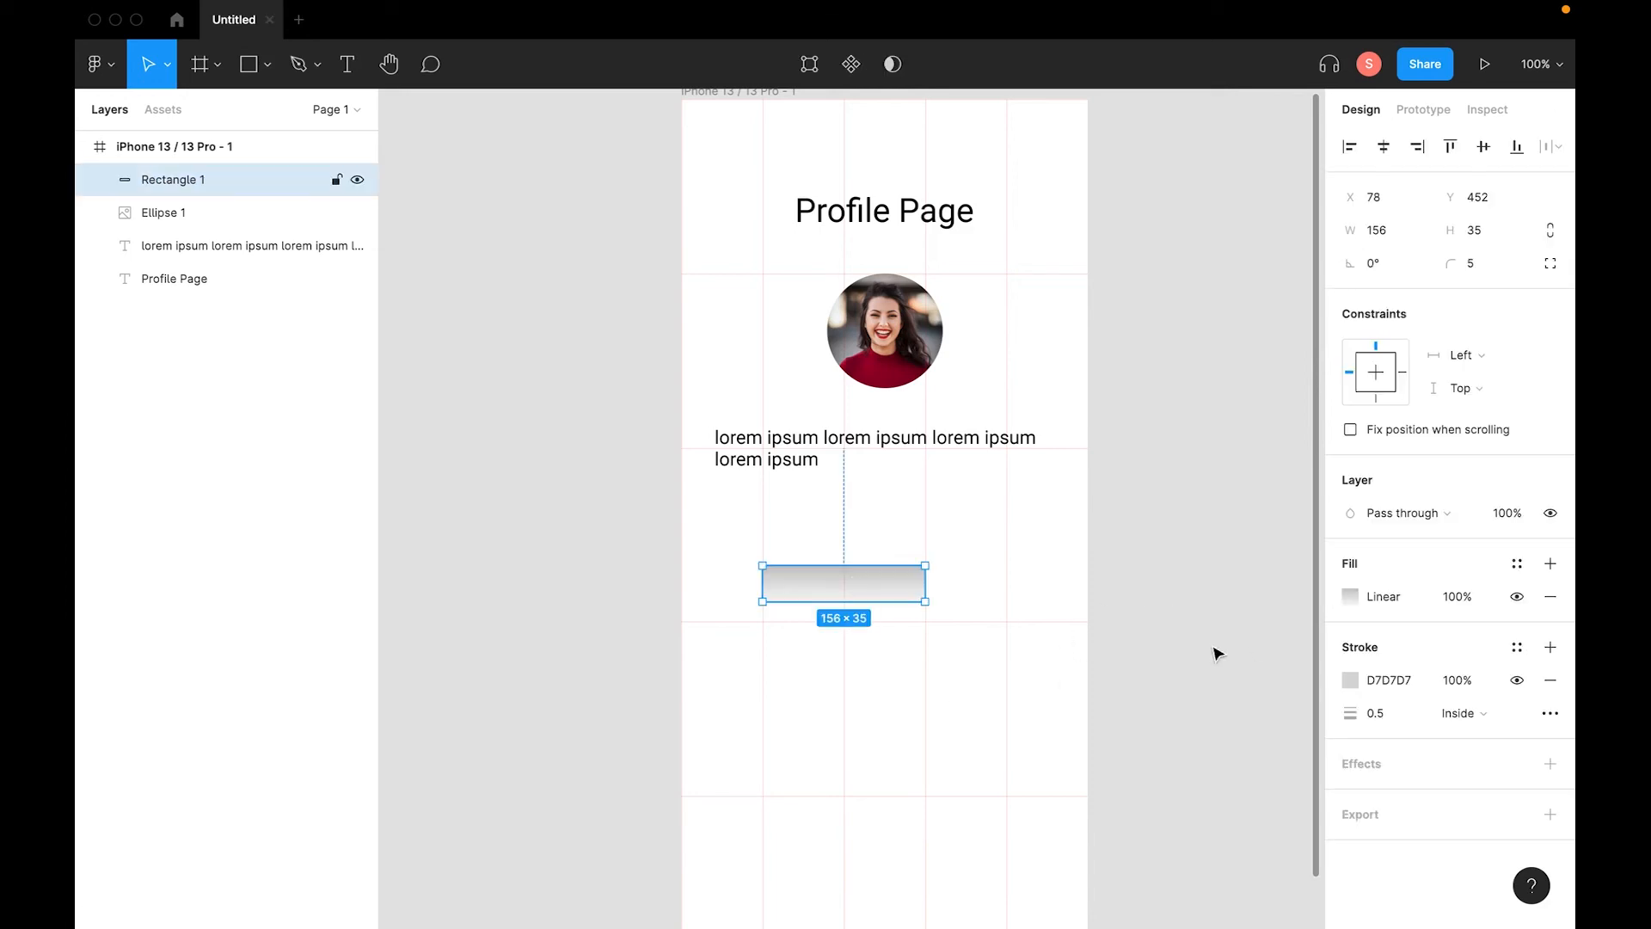
pyautogui.click(1550, 763)
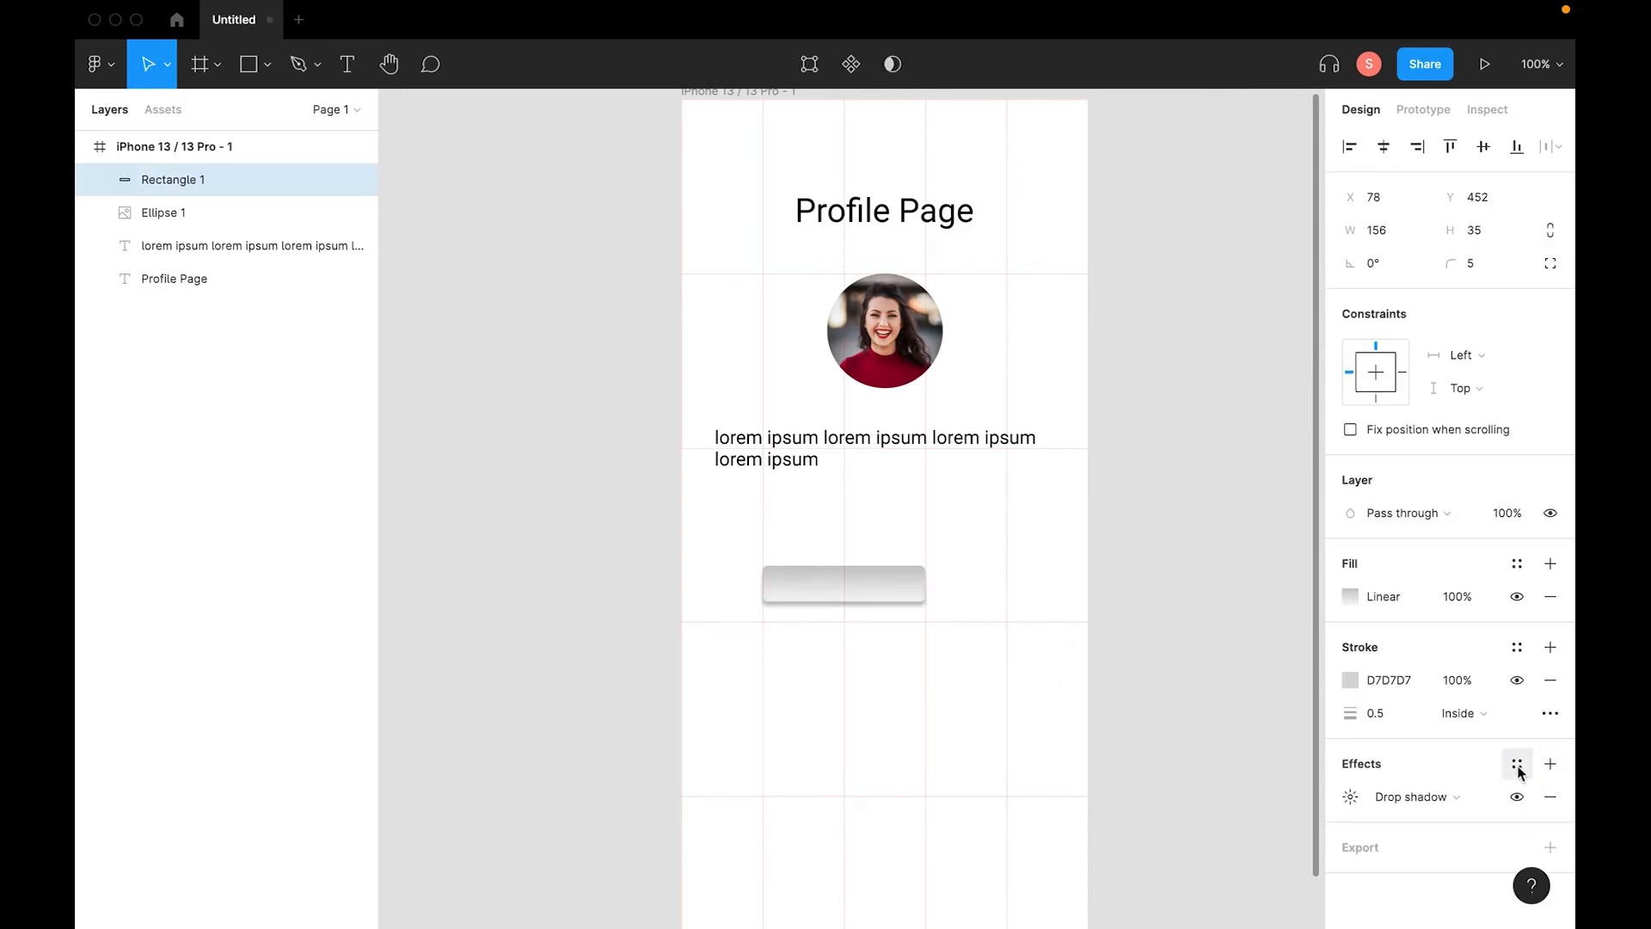
pyautogui.click(1467, 796)
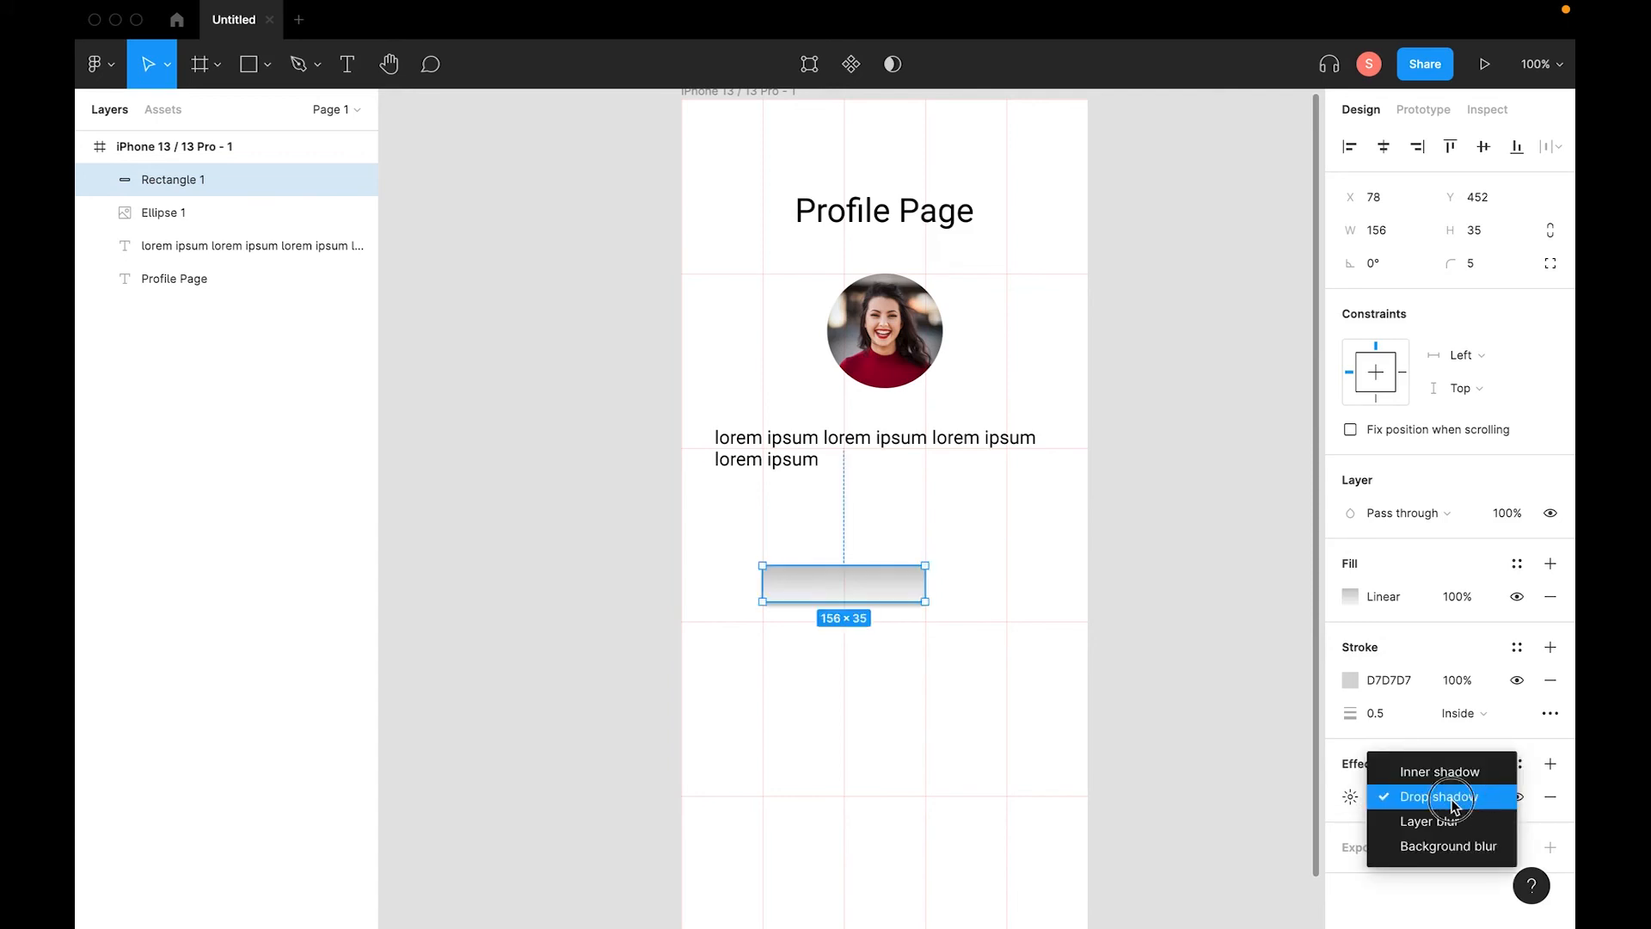
pyautogui.click(1453, 798)
pyautogui.click(1349, 798)
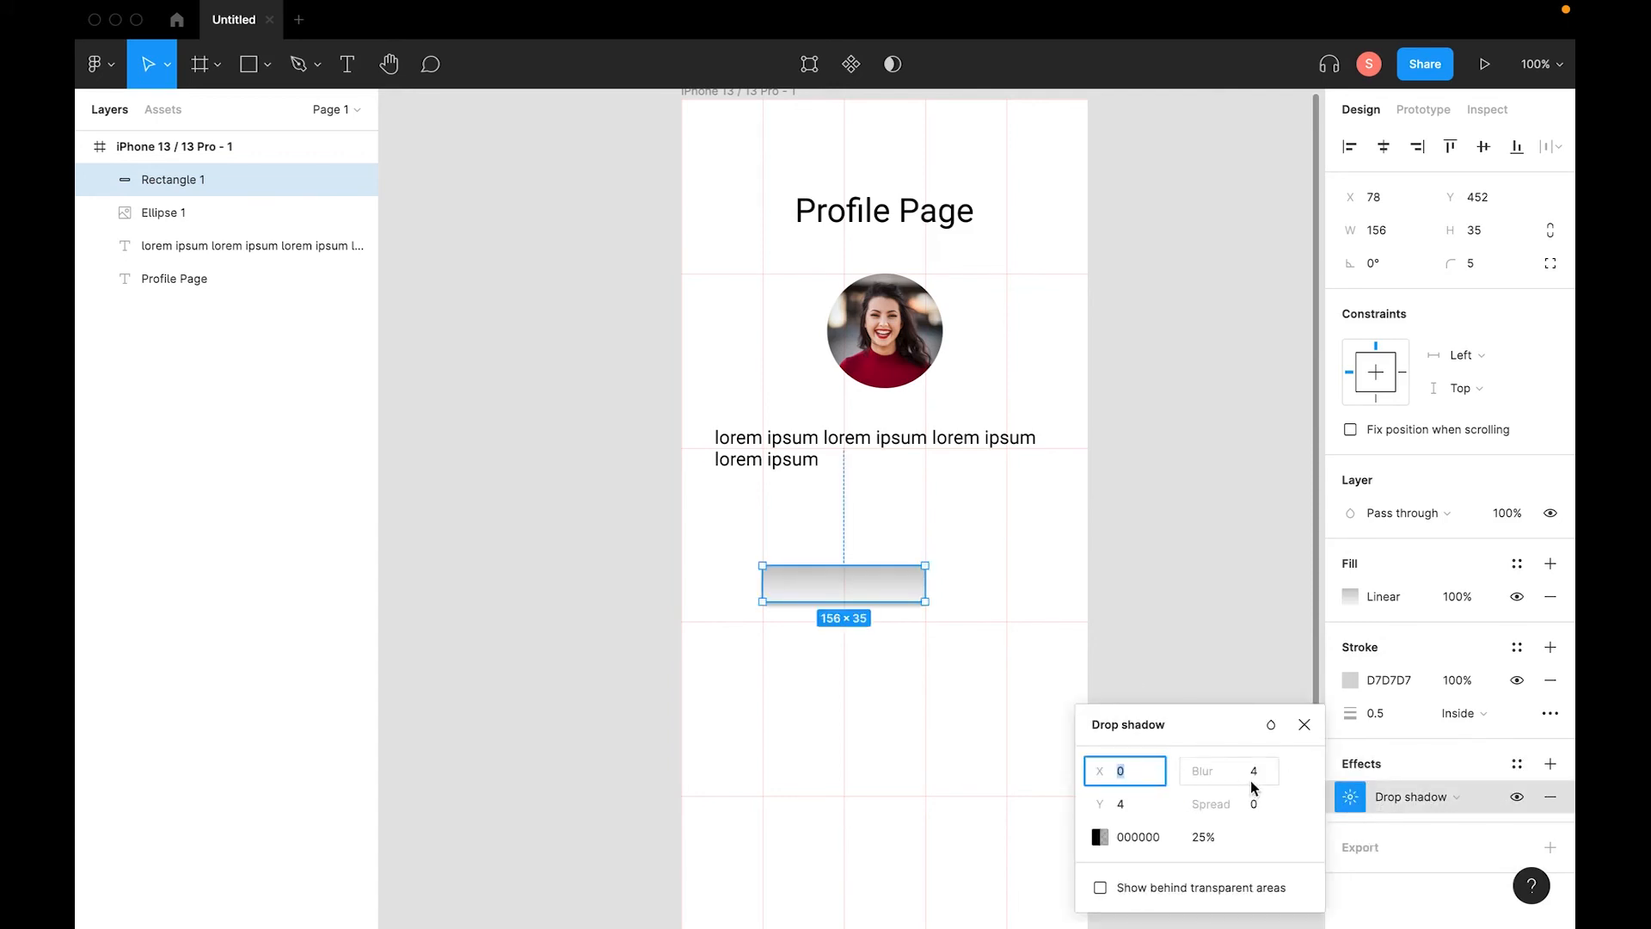
pyautogui.write('2')
pyautogui.click(1137, 802)
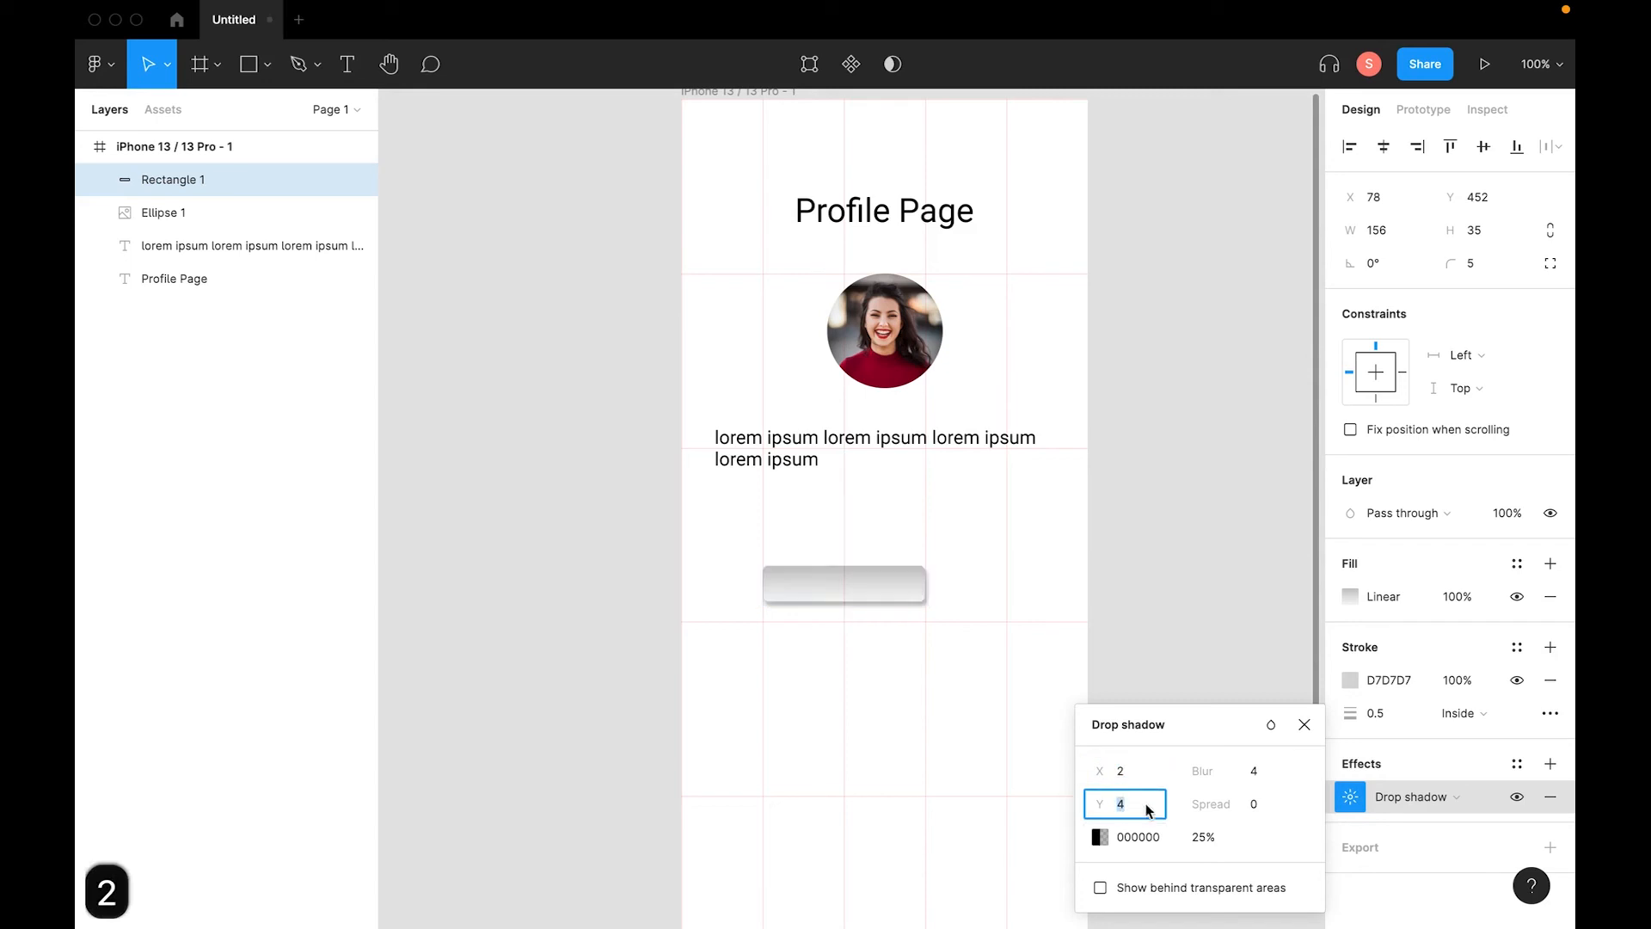
pyautogui.click(1200, 838)
pyautogui.click(1253, 804)
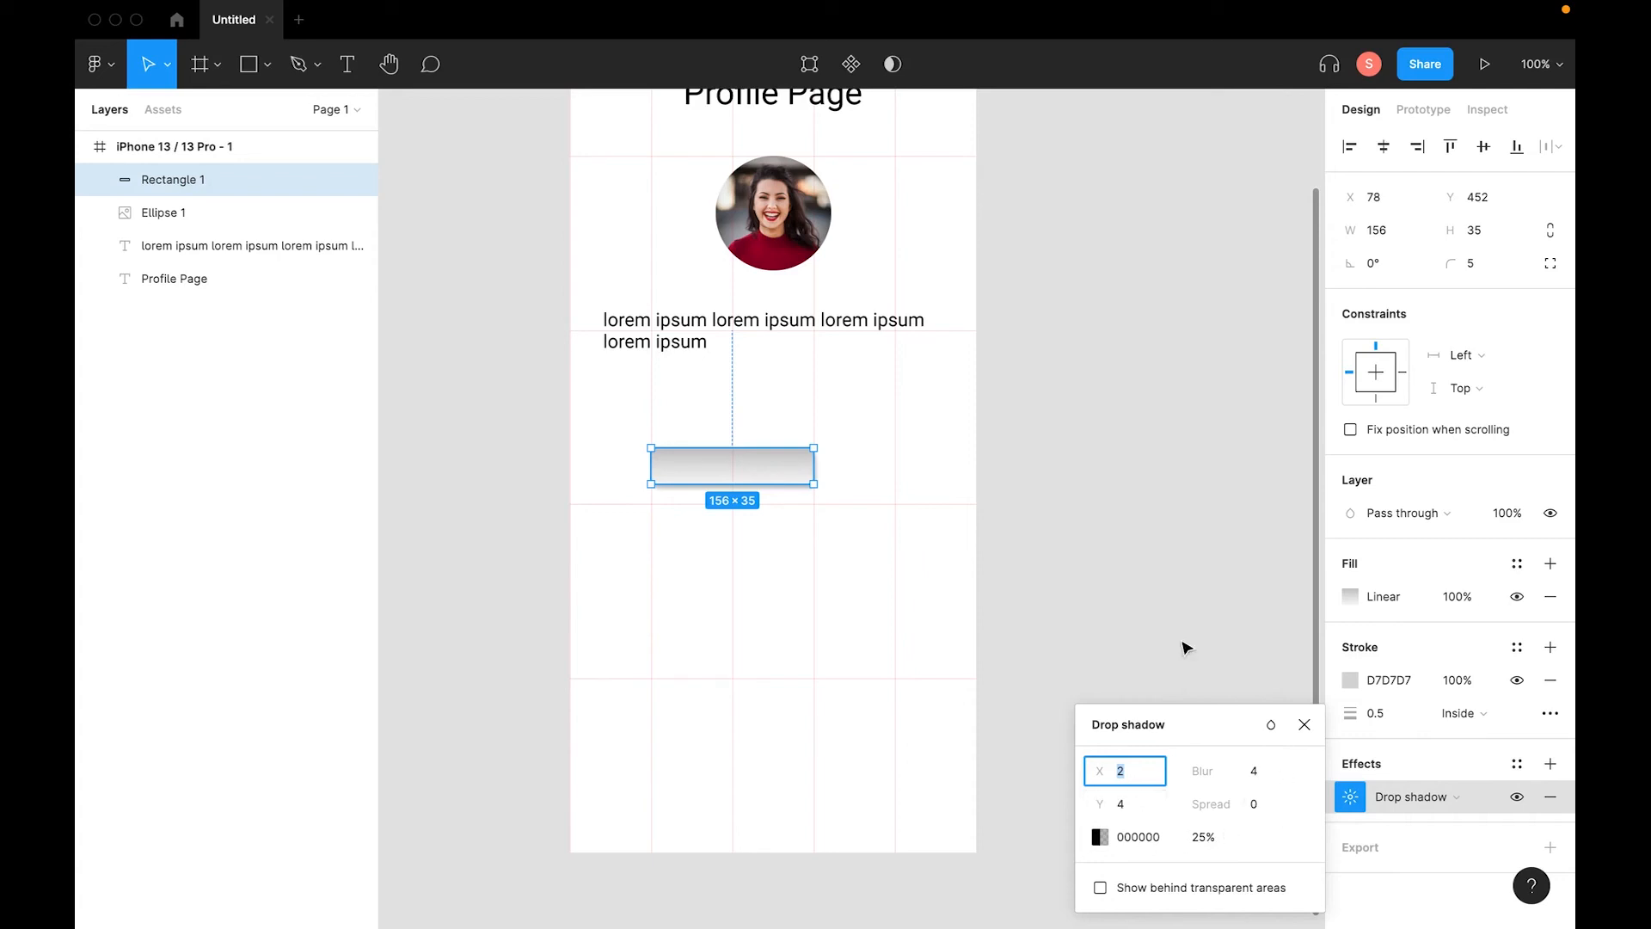
pyautogui.click(909, 404)
pyautogui.click(766, 467)
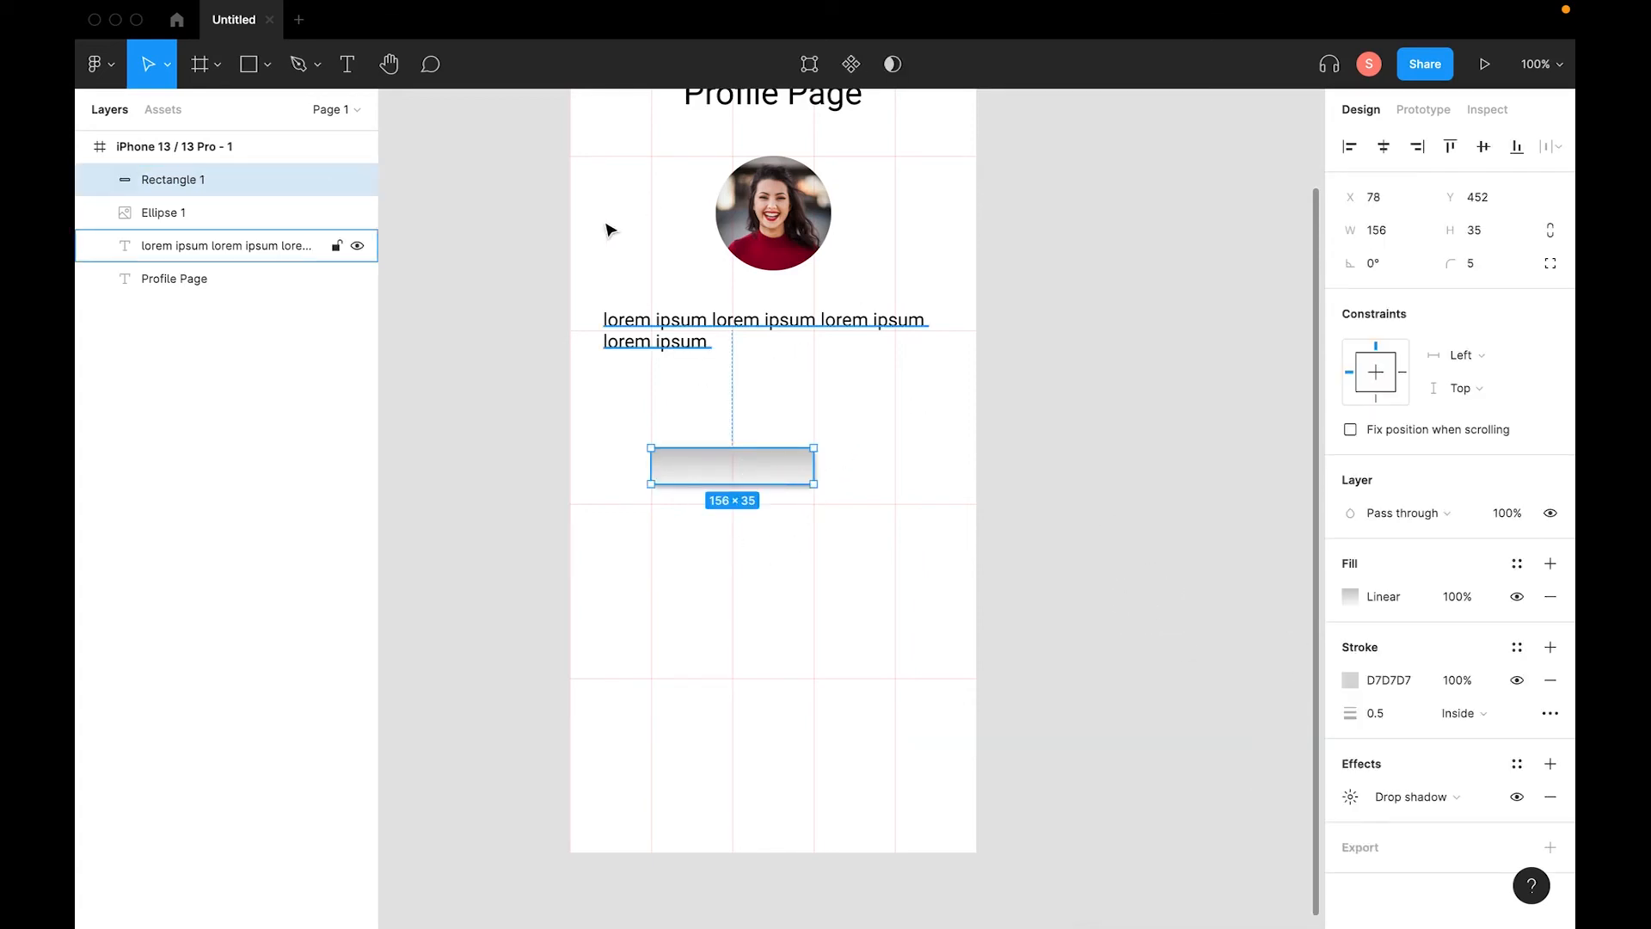
# Add the text "button" in the empty area near the lower edge of the iPhone frame.
pyautogui.click(347, 64)
pyautogui.click(739, 405)
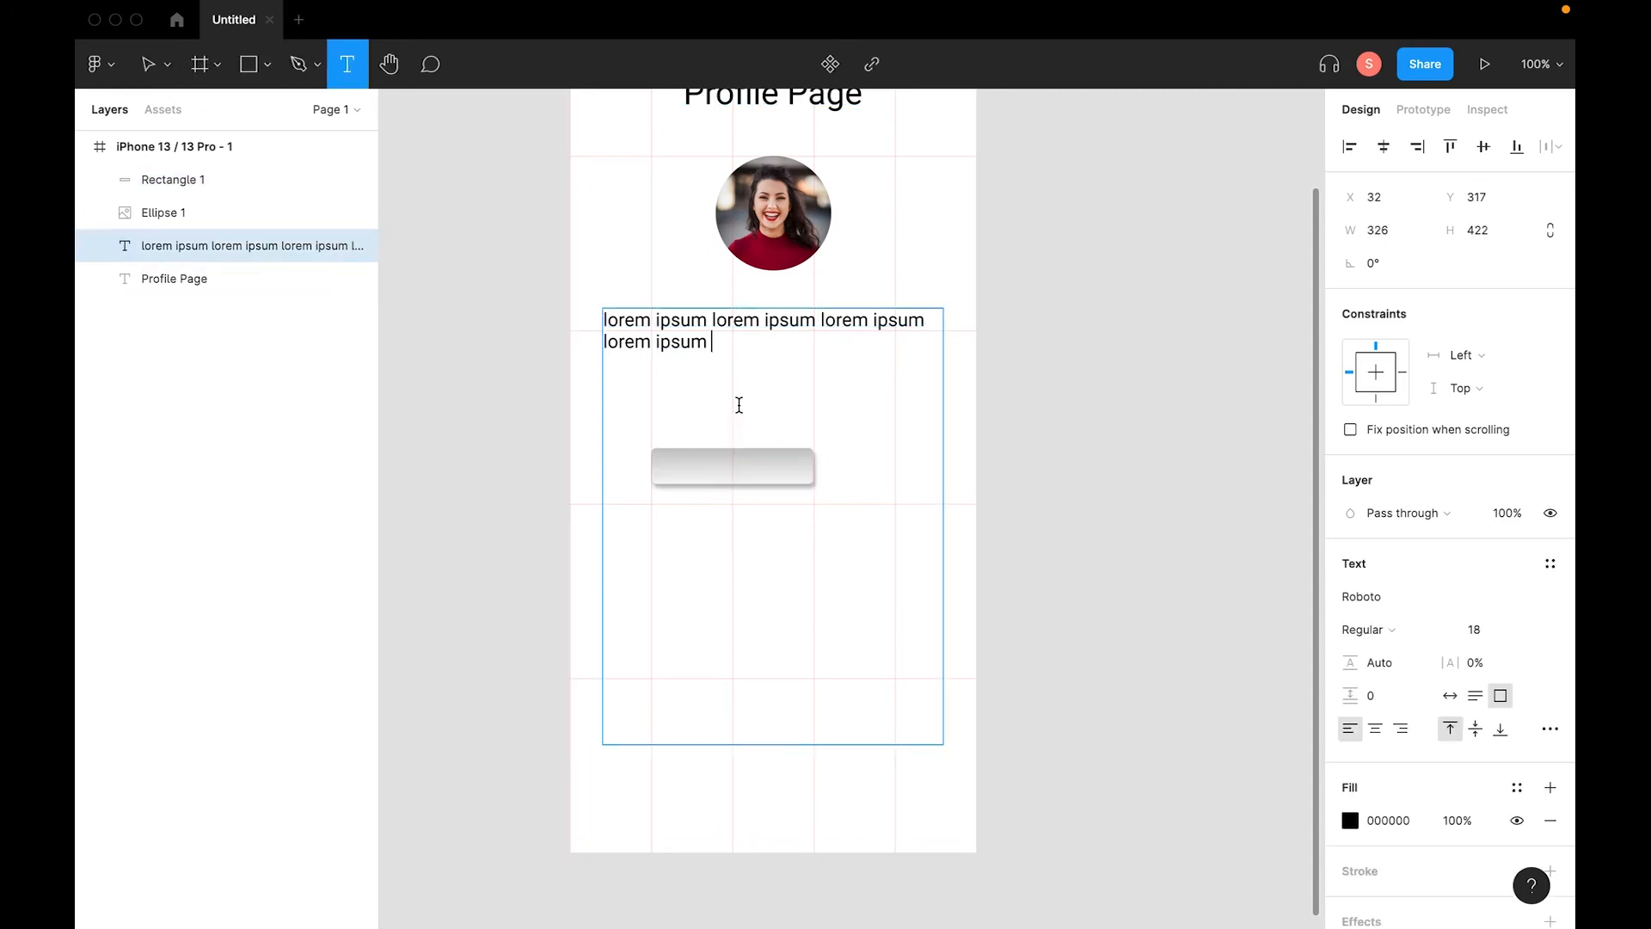
pyautogui.press('super+z')
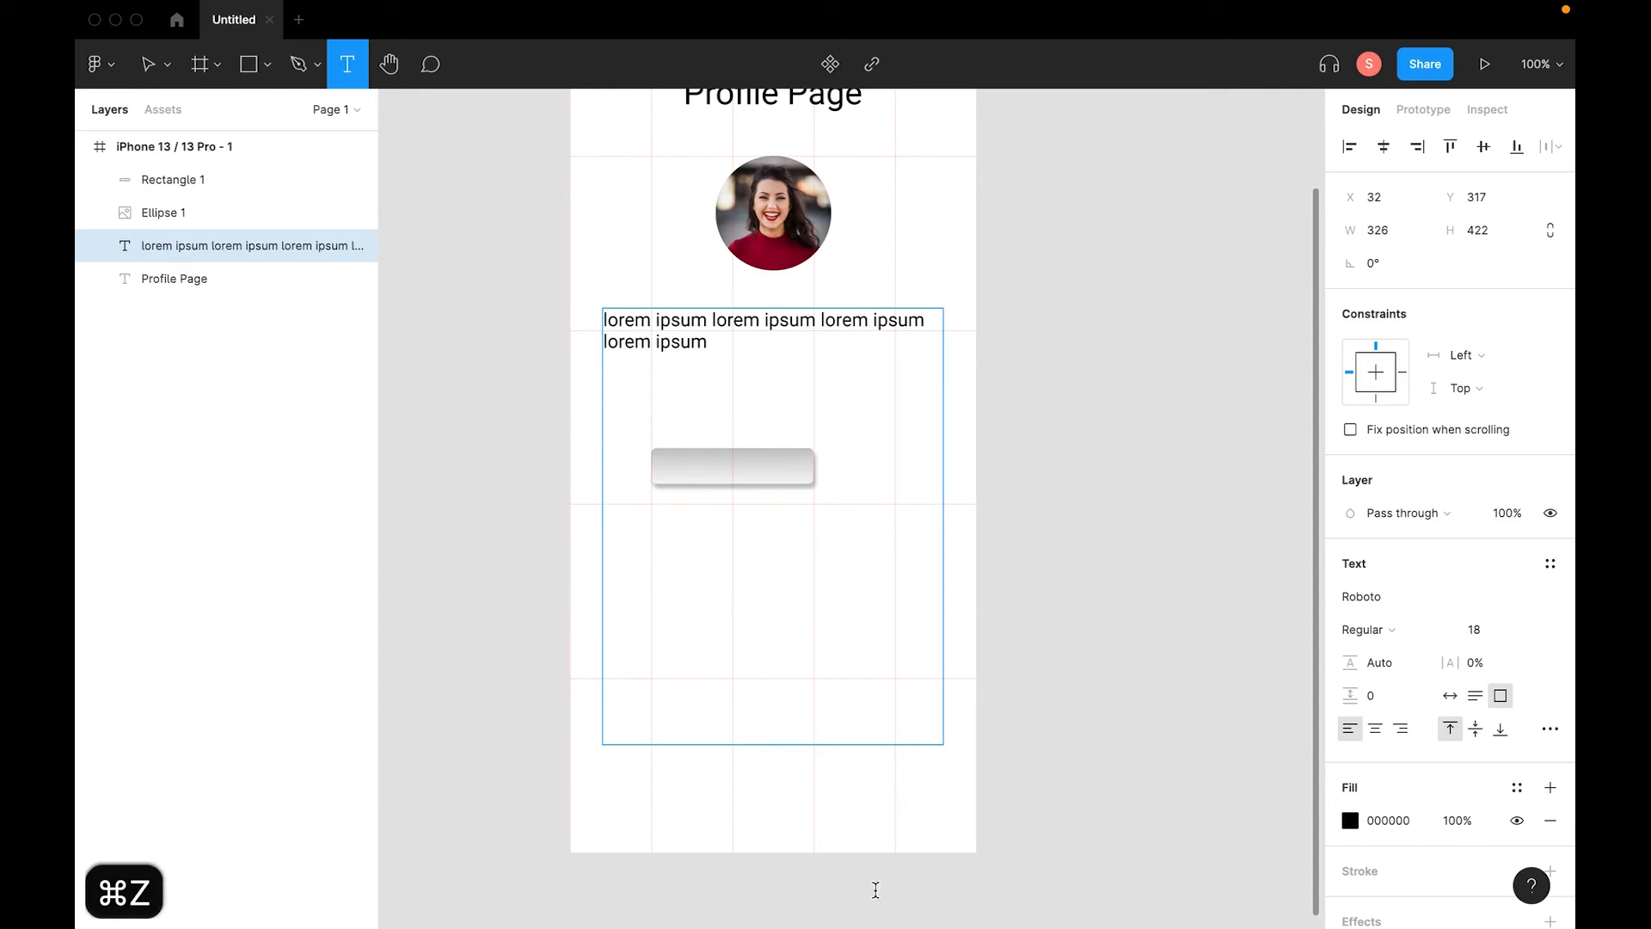
pyautogui.click(796, 803)
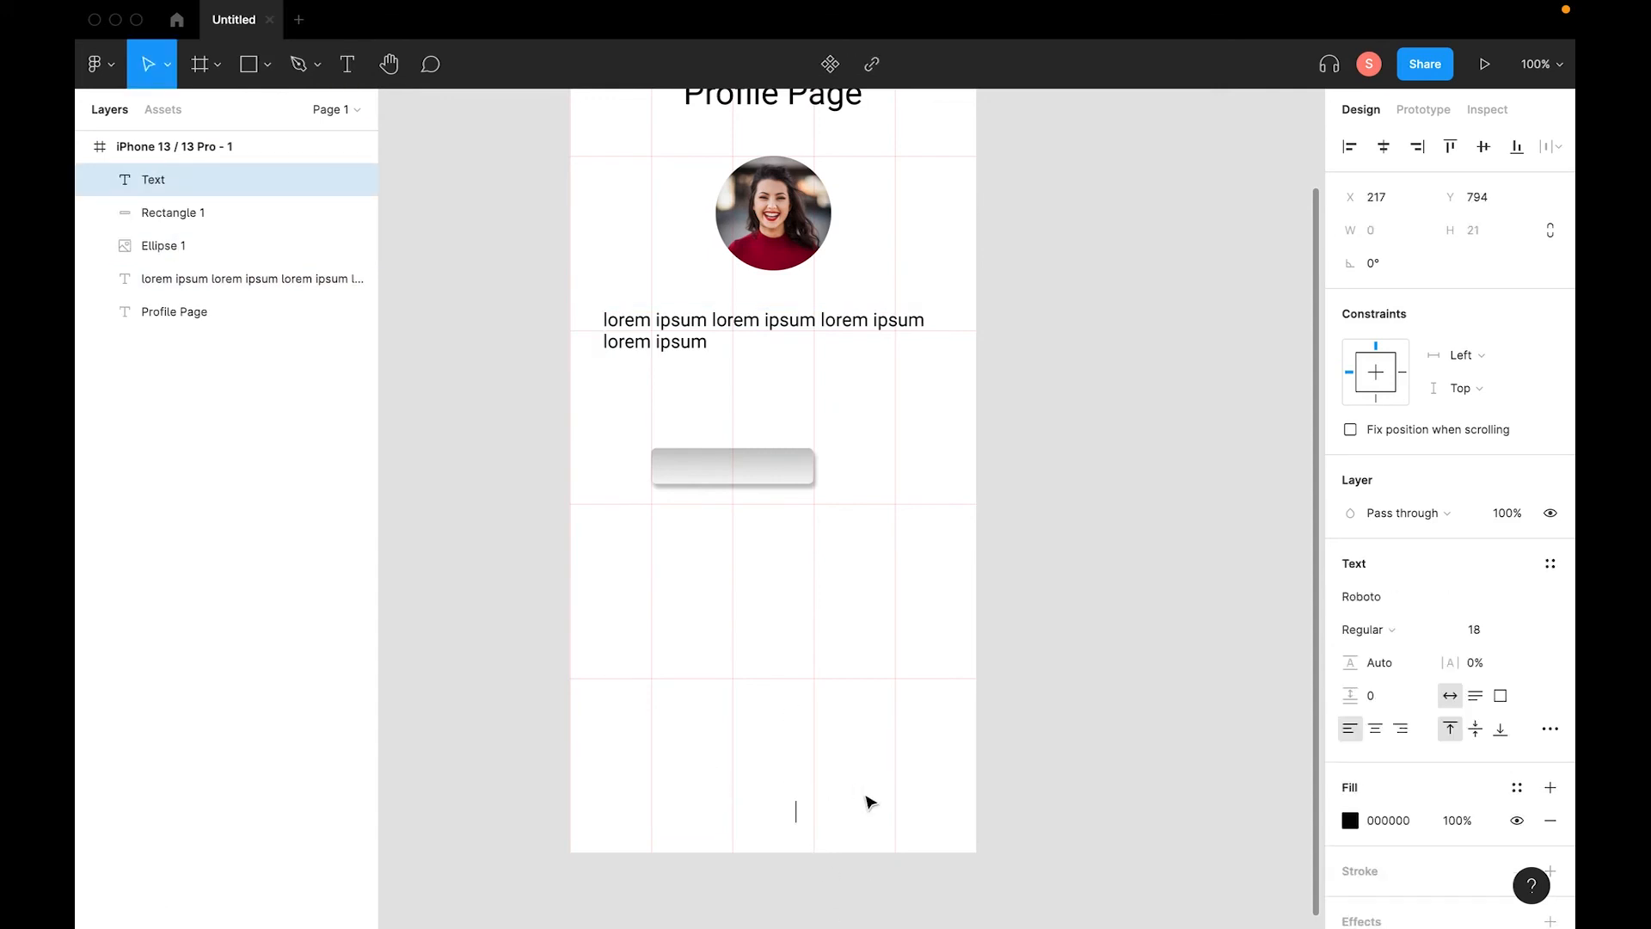
pyautogui.write('bu')
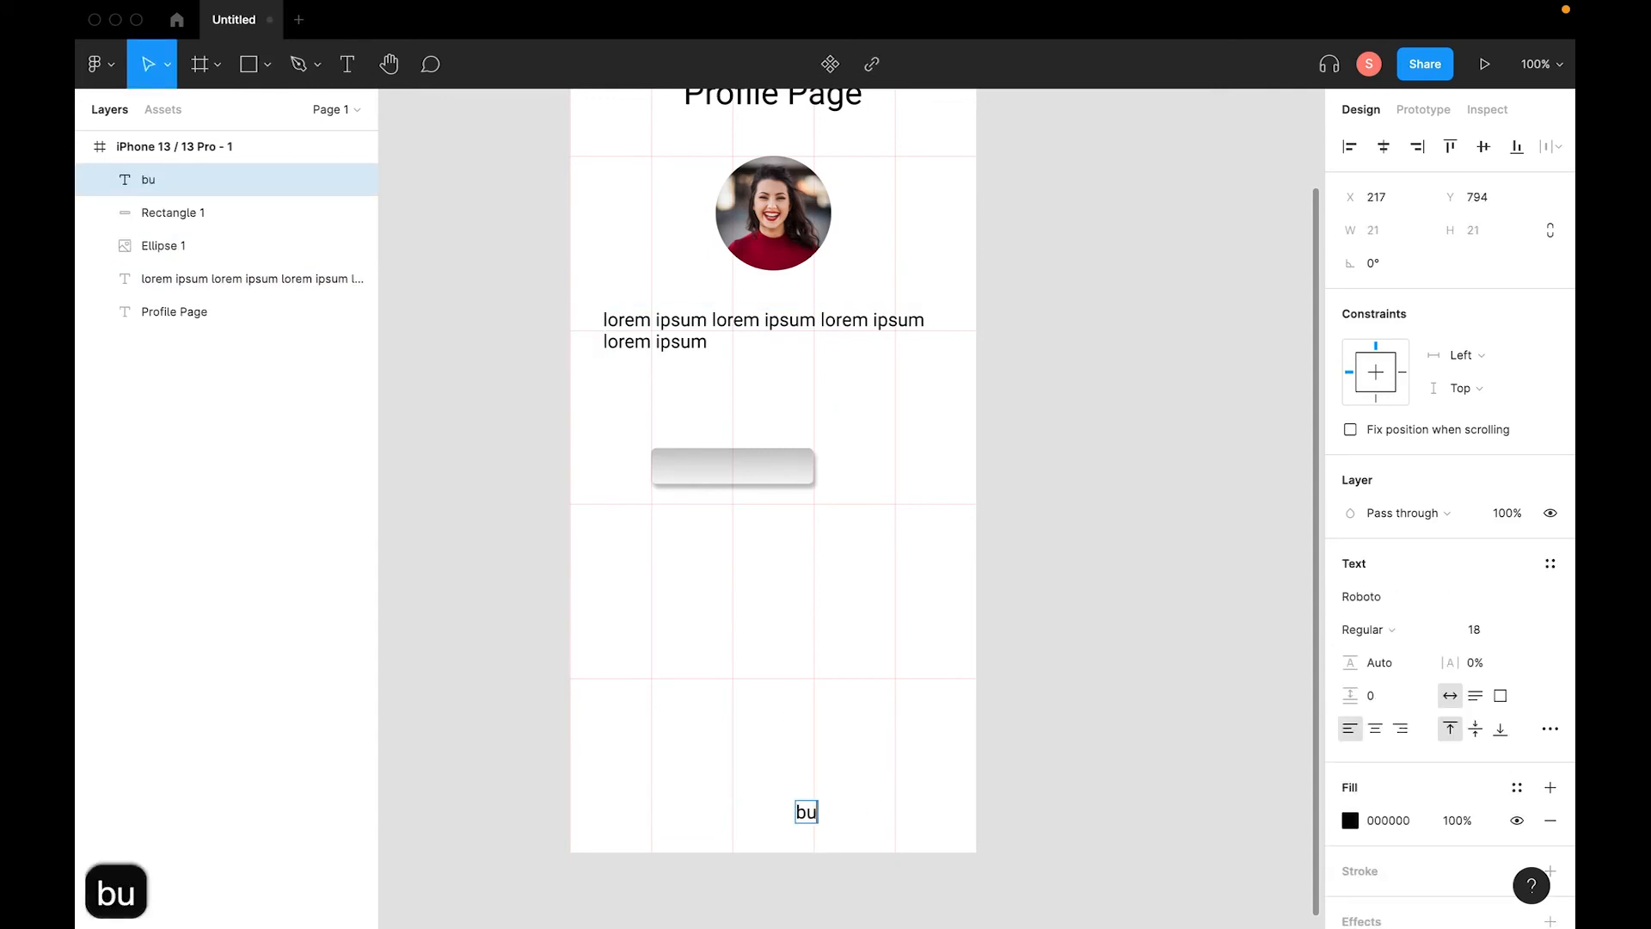
pyautogui.write('tton')
pyautogui.press('Return')
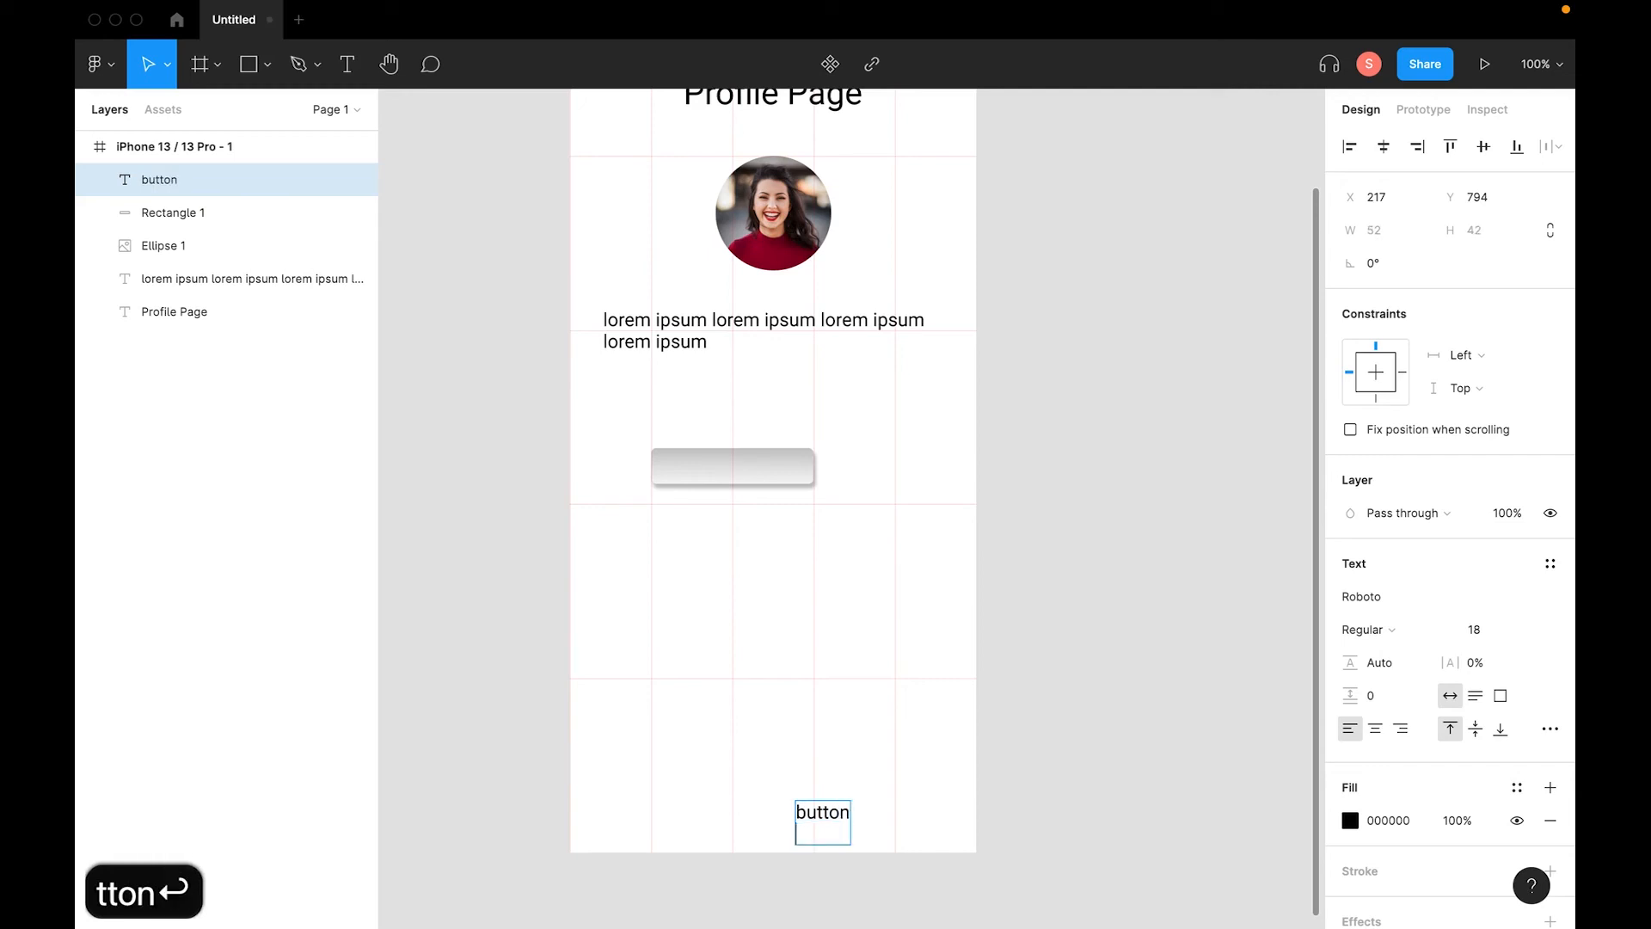
pyautogui.press('super+z')
pyautogui.click(835, 812)
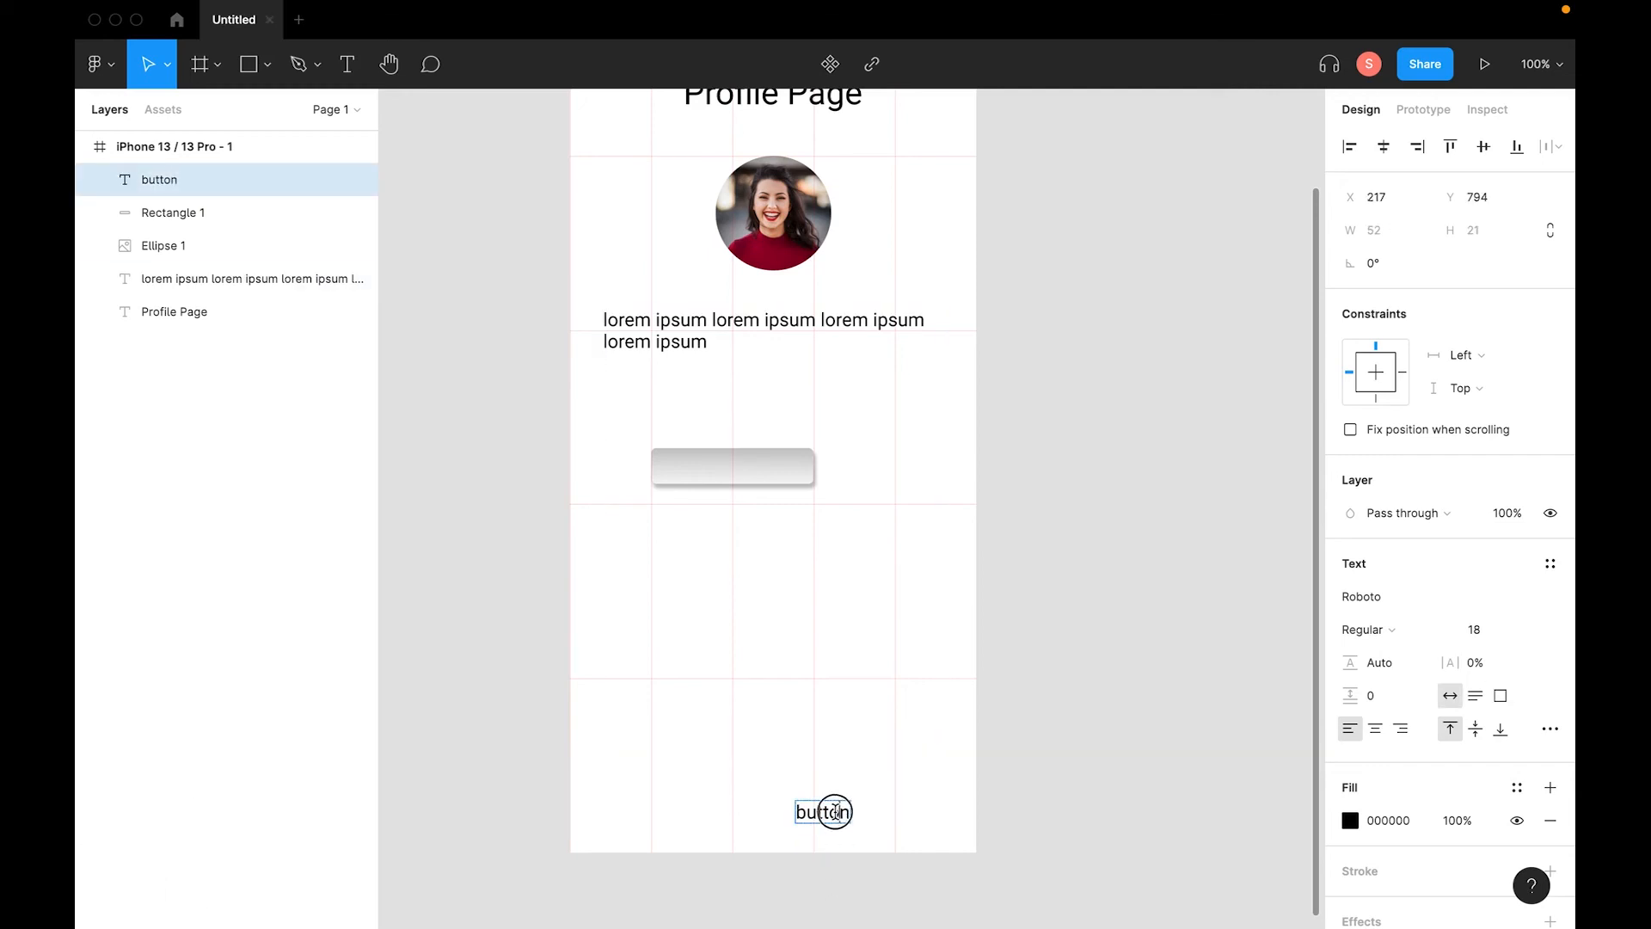
# Centre the gradient rectangle and the "button" text on each other and move both up together below the lorem ipsum text.
pyautogui.doubleClick(757, 468)
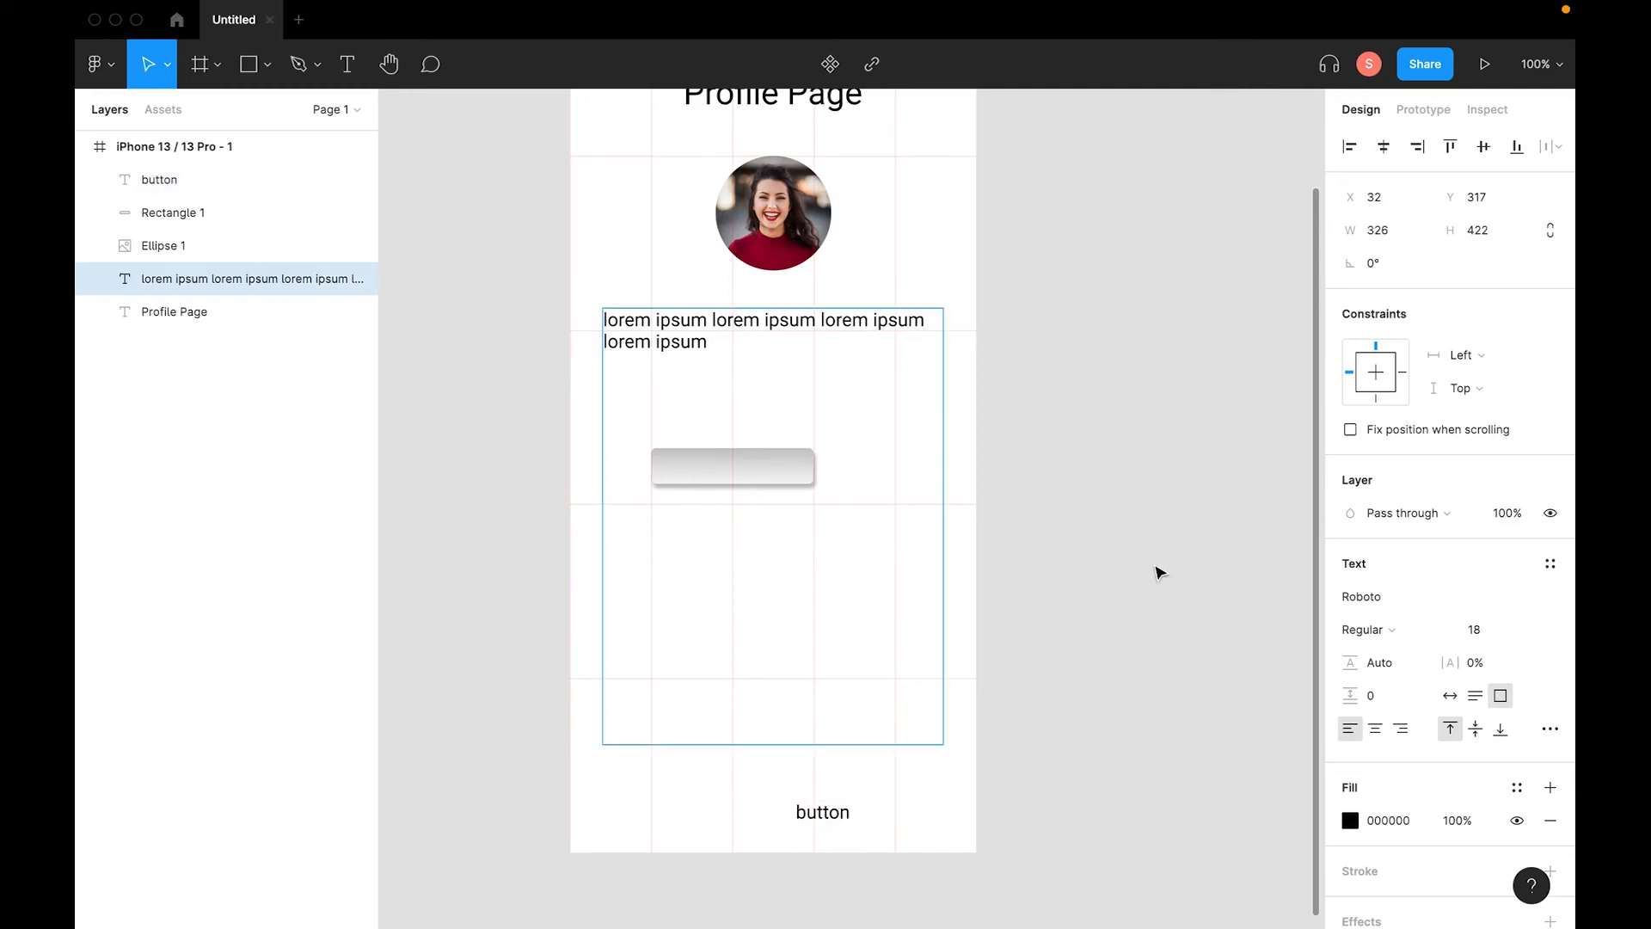
pyautogui.click(777, 467)
pyautogui.moveTo(777, 467); pyautogui.dragTo(788, 757)
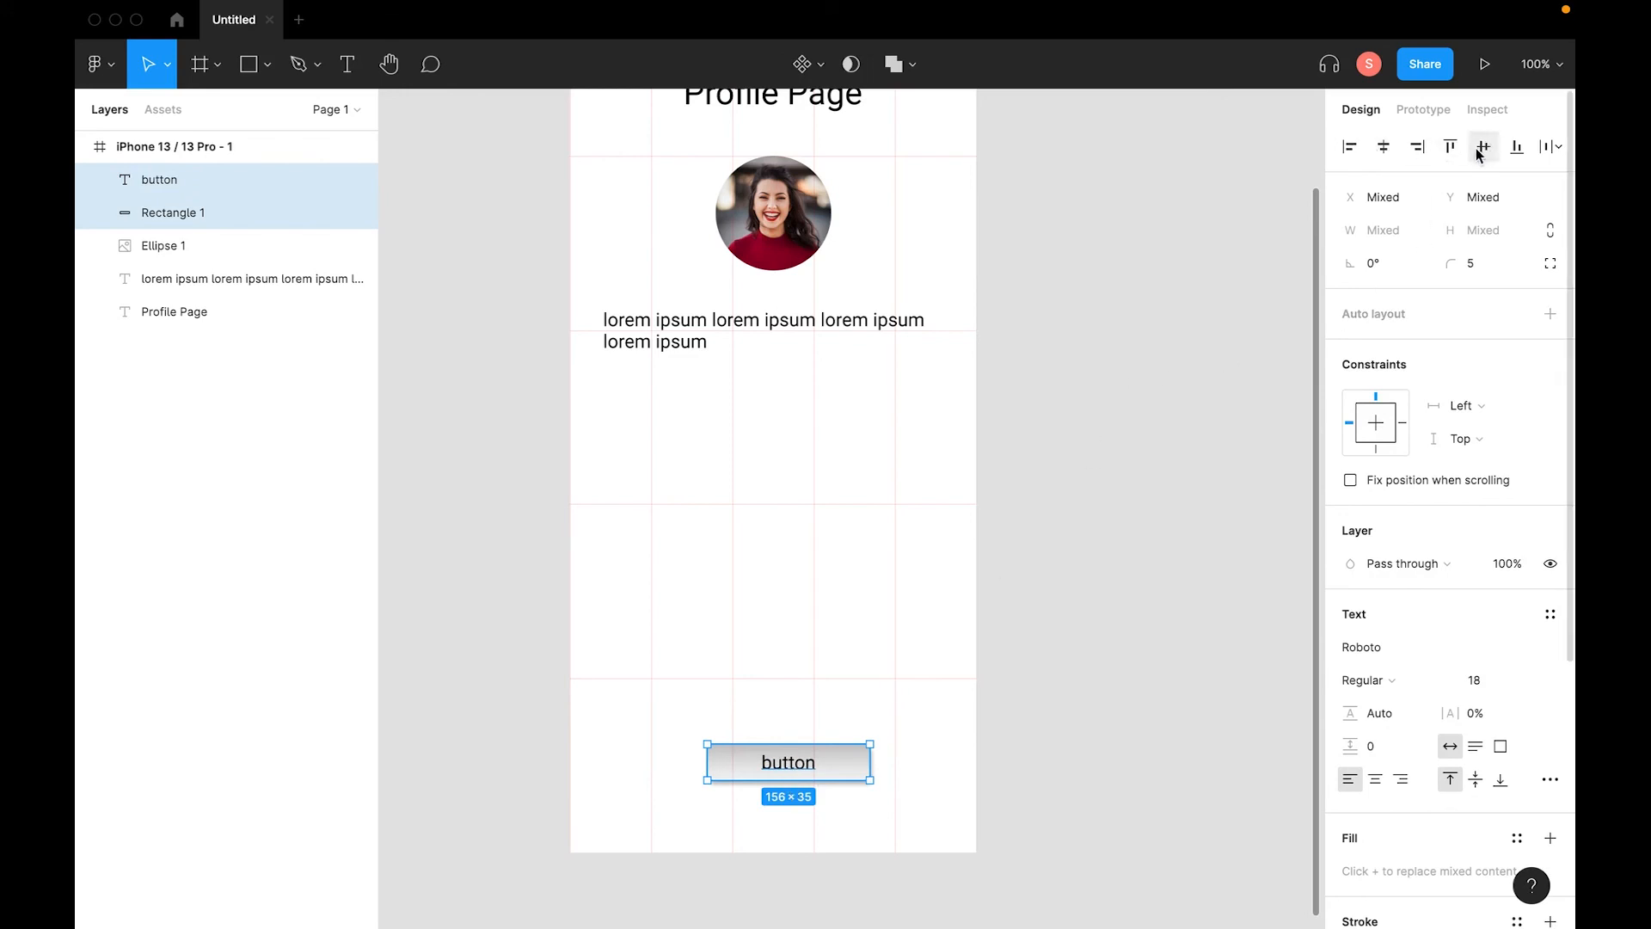
pyautogui.moveTo(842, 767); pyautogui.dragTo(823, 560)
pyautogui.click(1054, 446)
pyautogui.moveTo(1054, 446); pyautogui.dragTo(1164, 628)
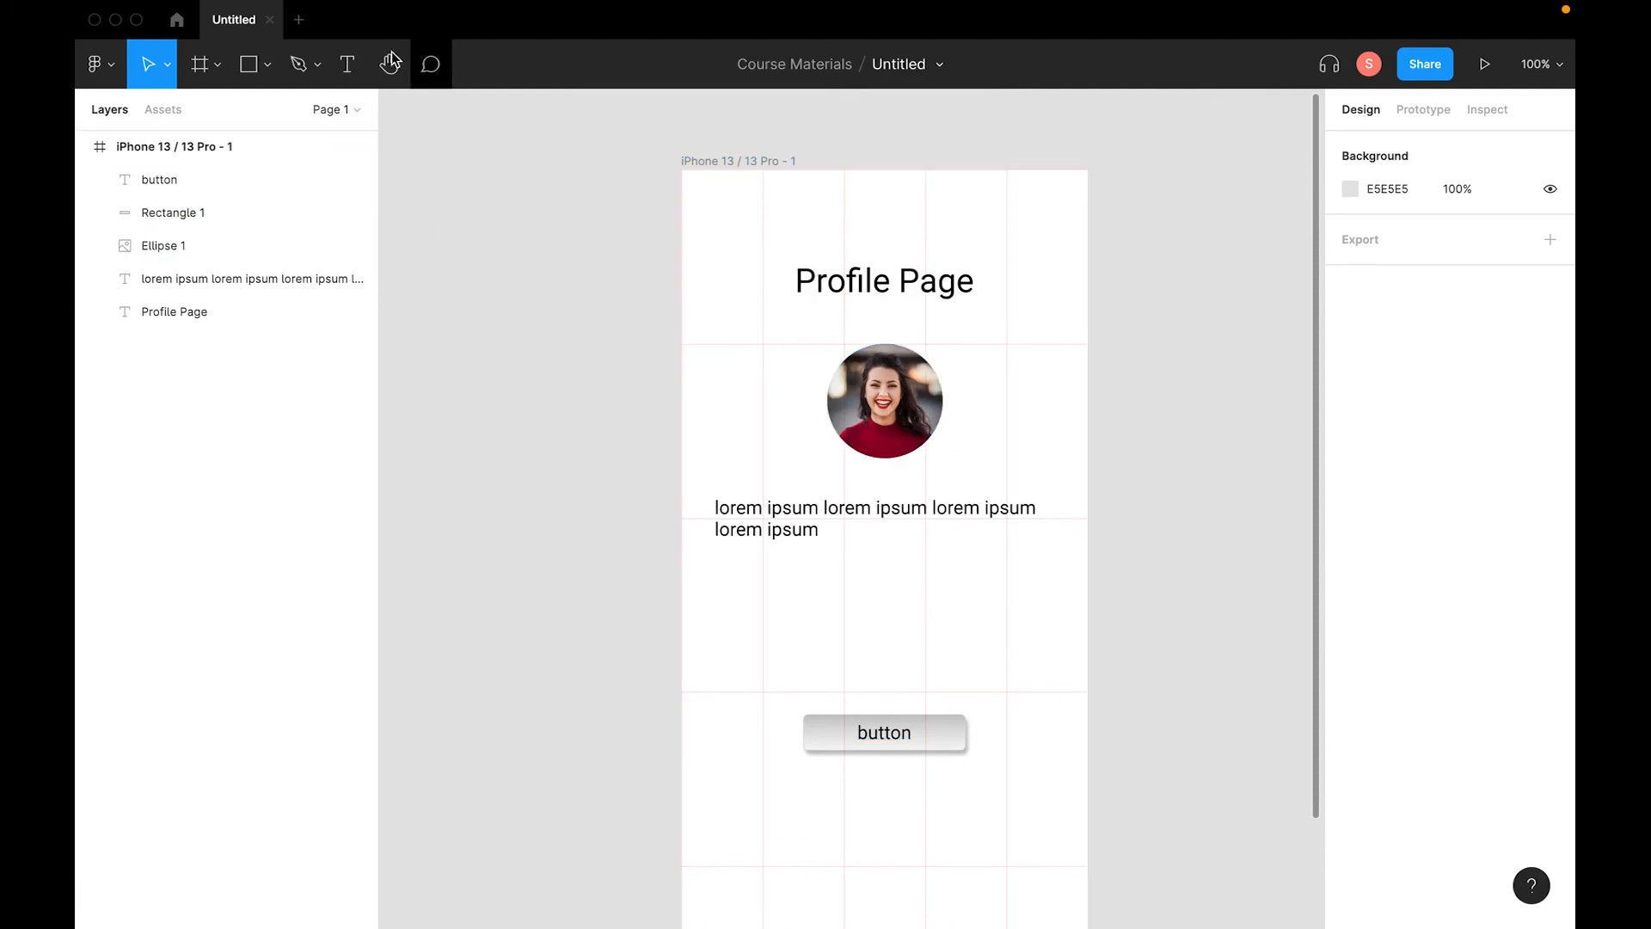
# Draw a full-width rectangle about 390 × 317 from the frame's upper edge and fill it with the mountain lake image.
pyautogui.click(249, 66)
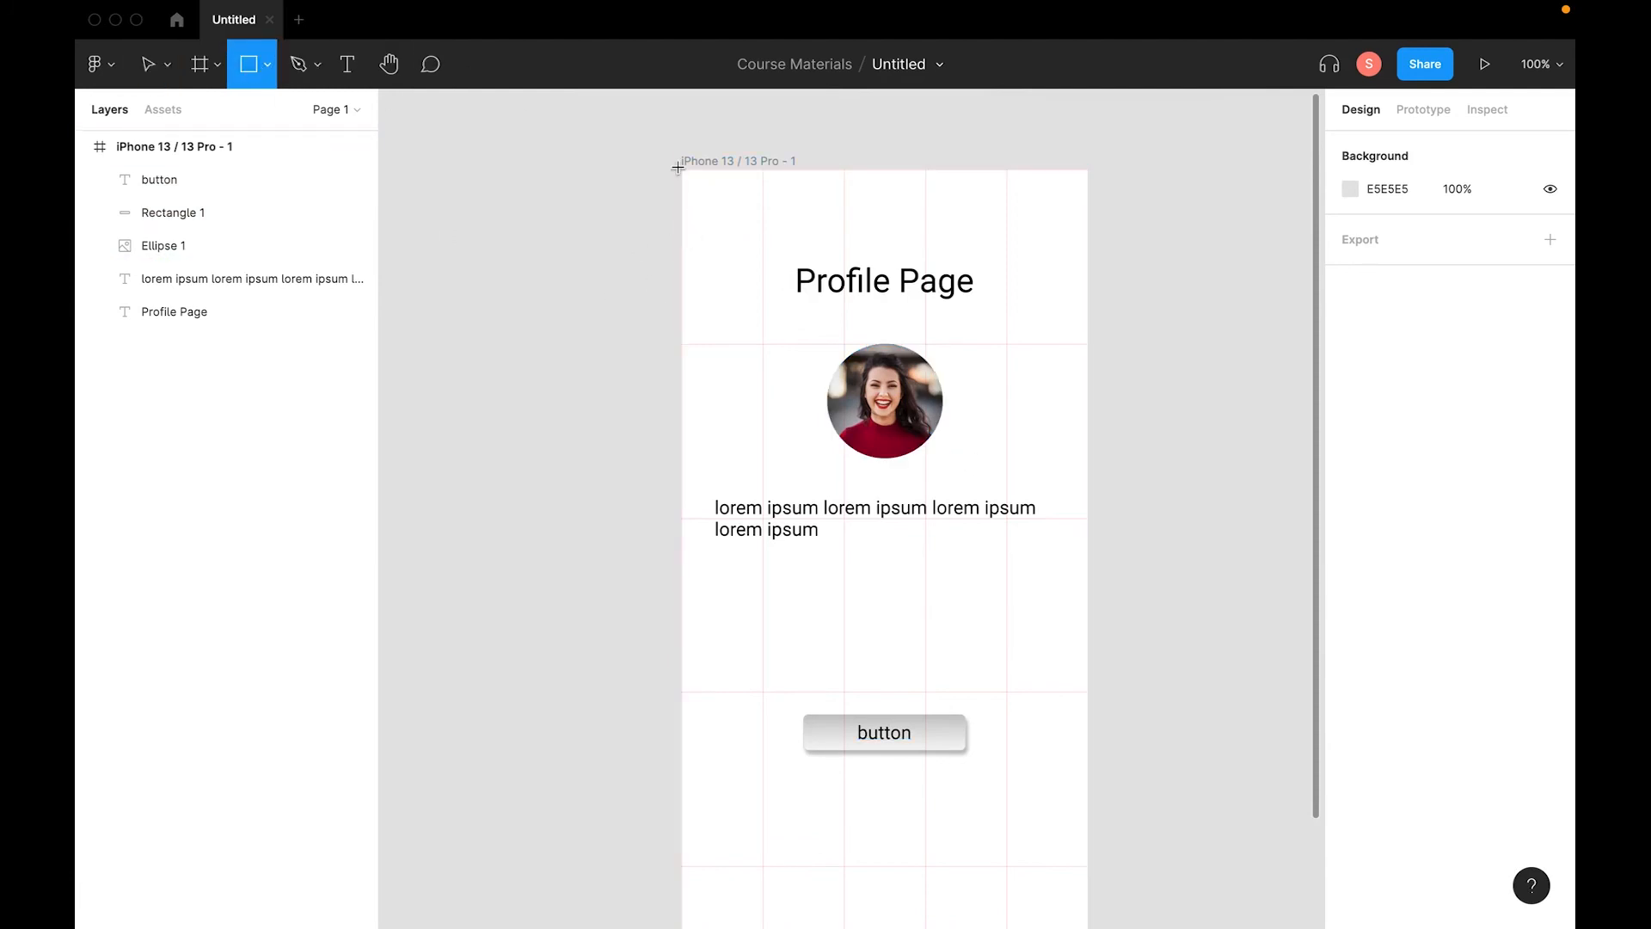
pyautogui.moveTo(682, 172)
pyautogui.mouseDown()
pyautogui.moveTo(860, 369)
pyautogui.moveTo(1003, 423)
pyautogui.moveTo(1065, 460)
pyautogui.moveTo(1086, 500)
pyautogui.mouseUp()
pyautogui.click(1350, 596)
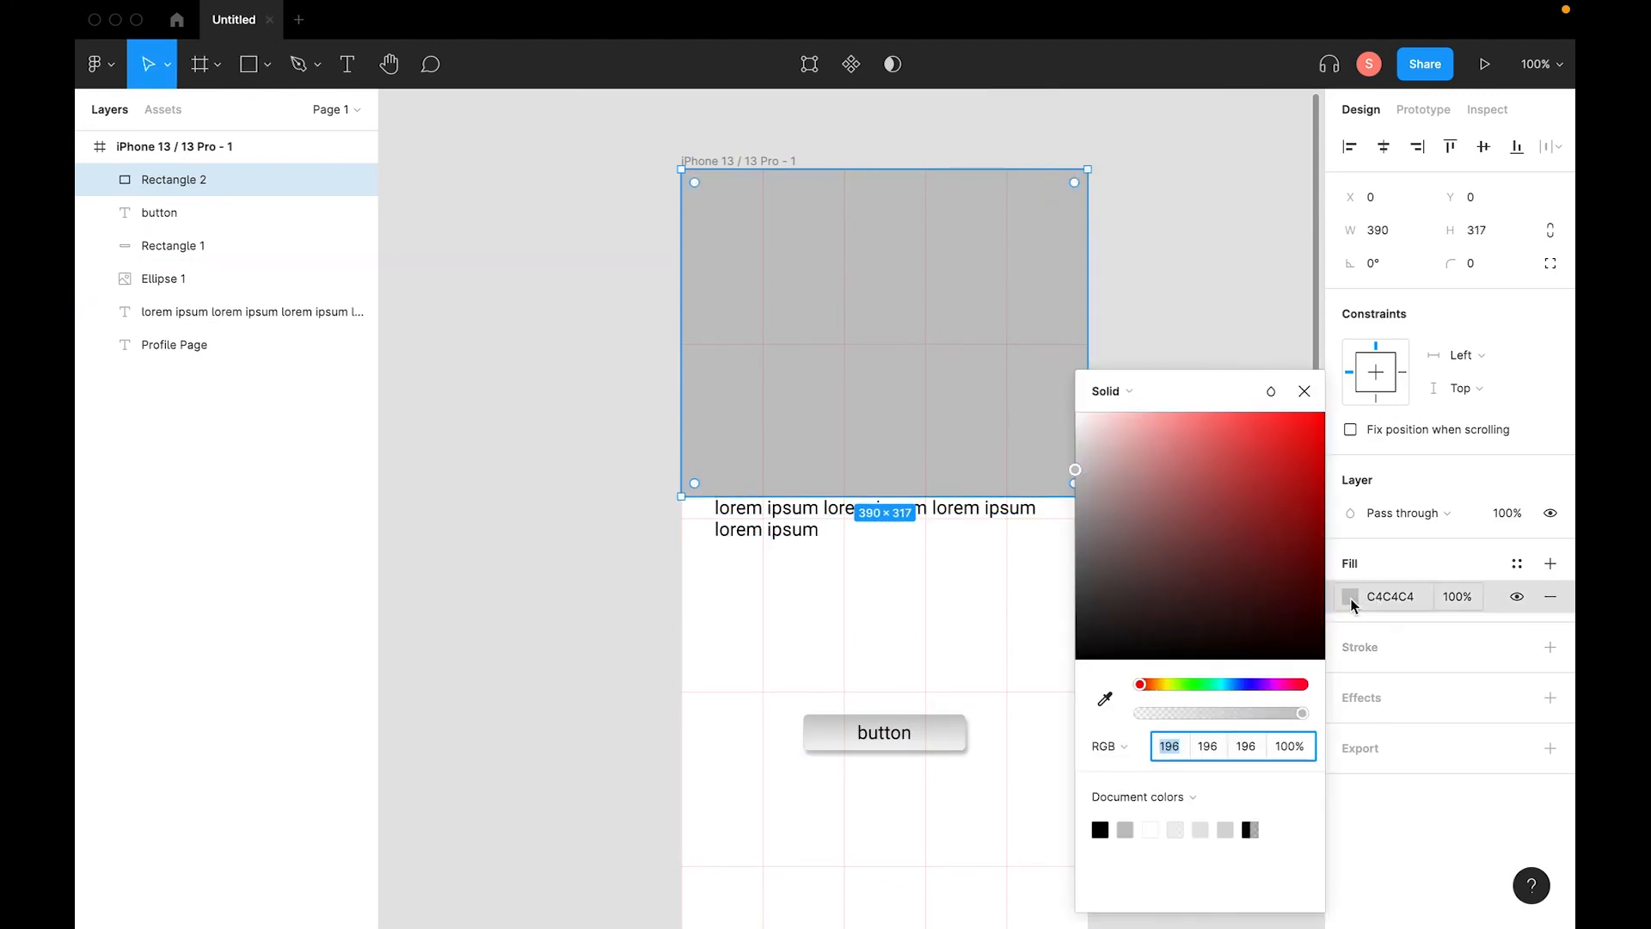
pyautogui.click(1109, 391)
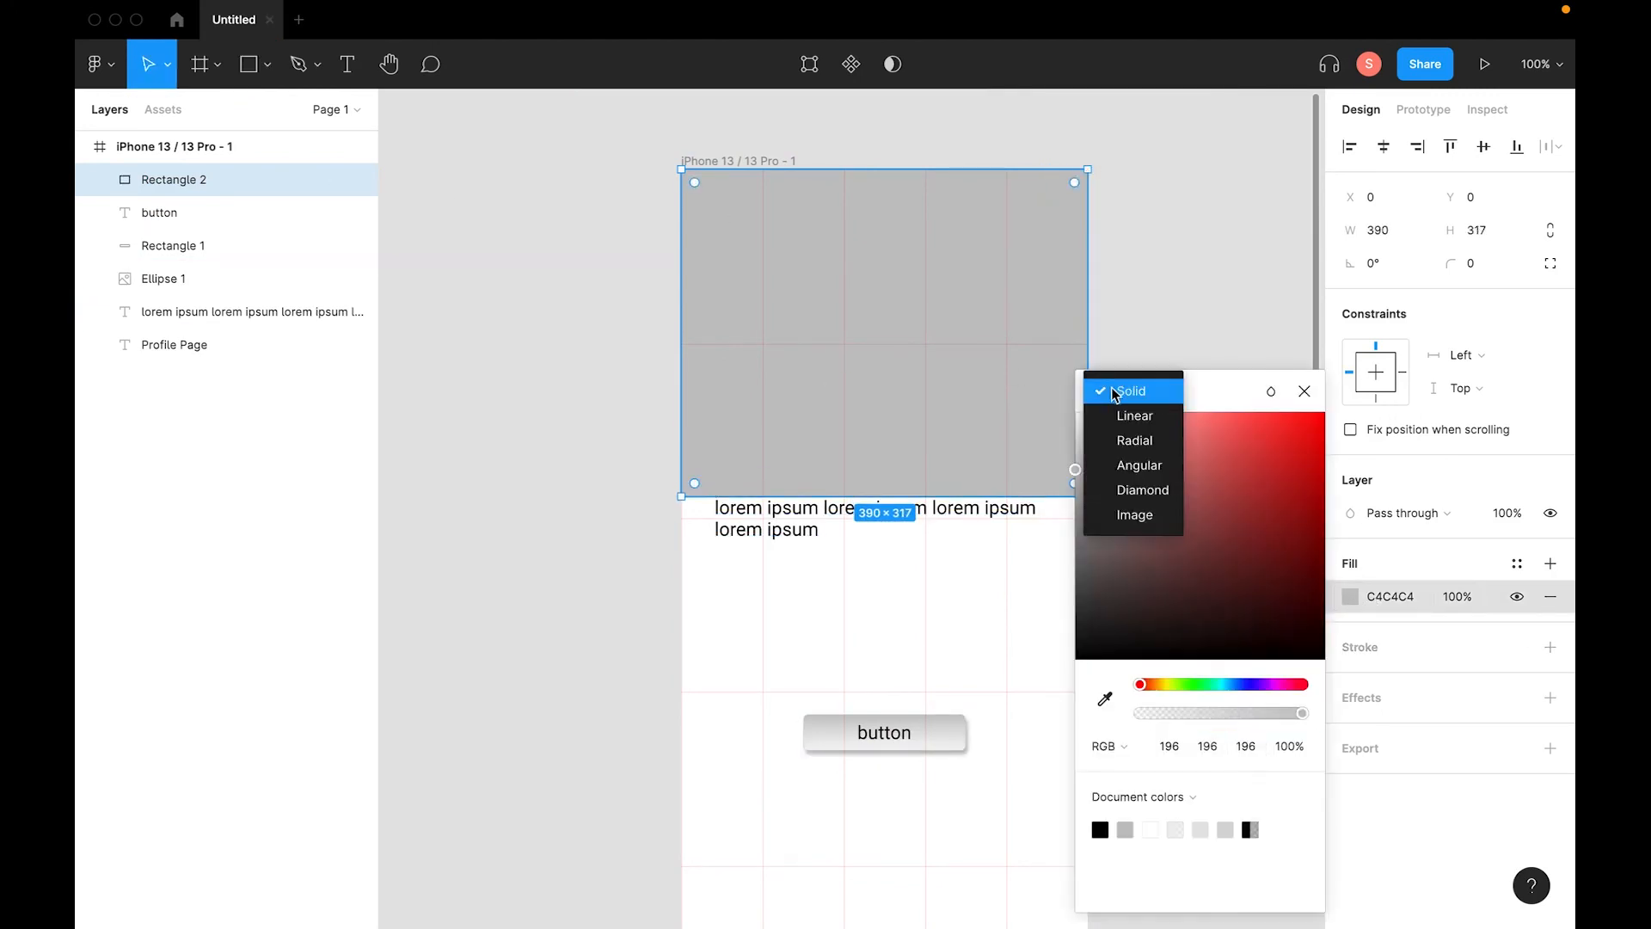
pyautogui.click(1135, 515)
pyautogui.moveTo(1223, 550)
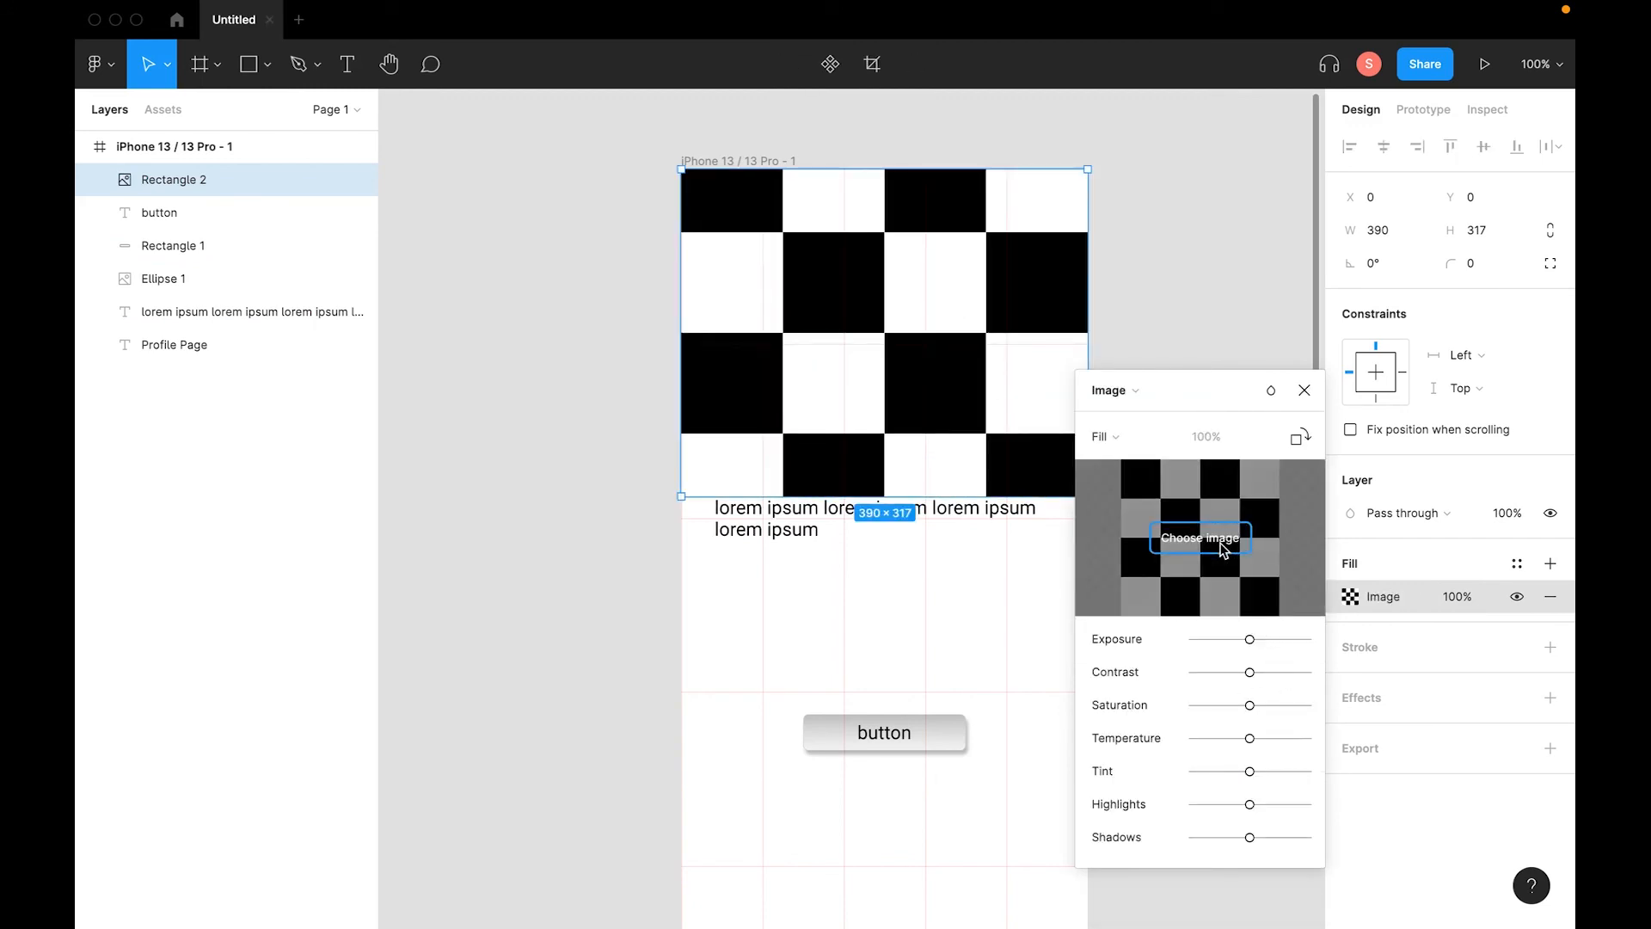
pyautogui.click(1238, 553)
pyautogui.click(1241, 763)
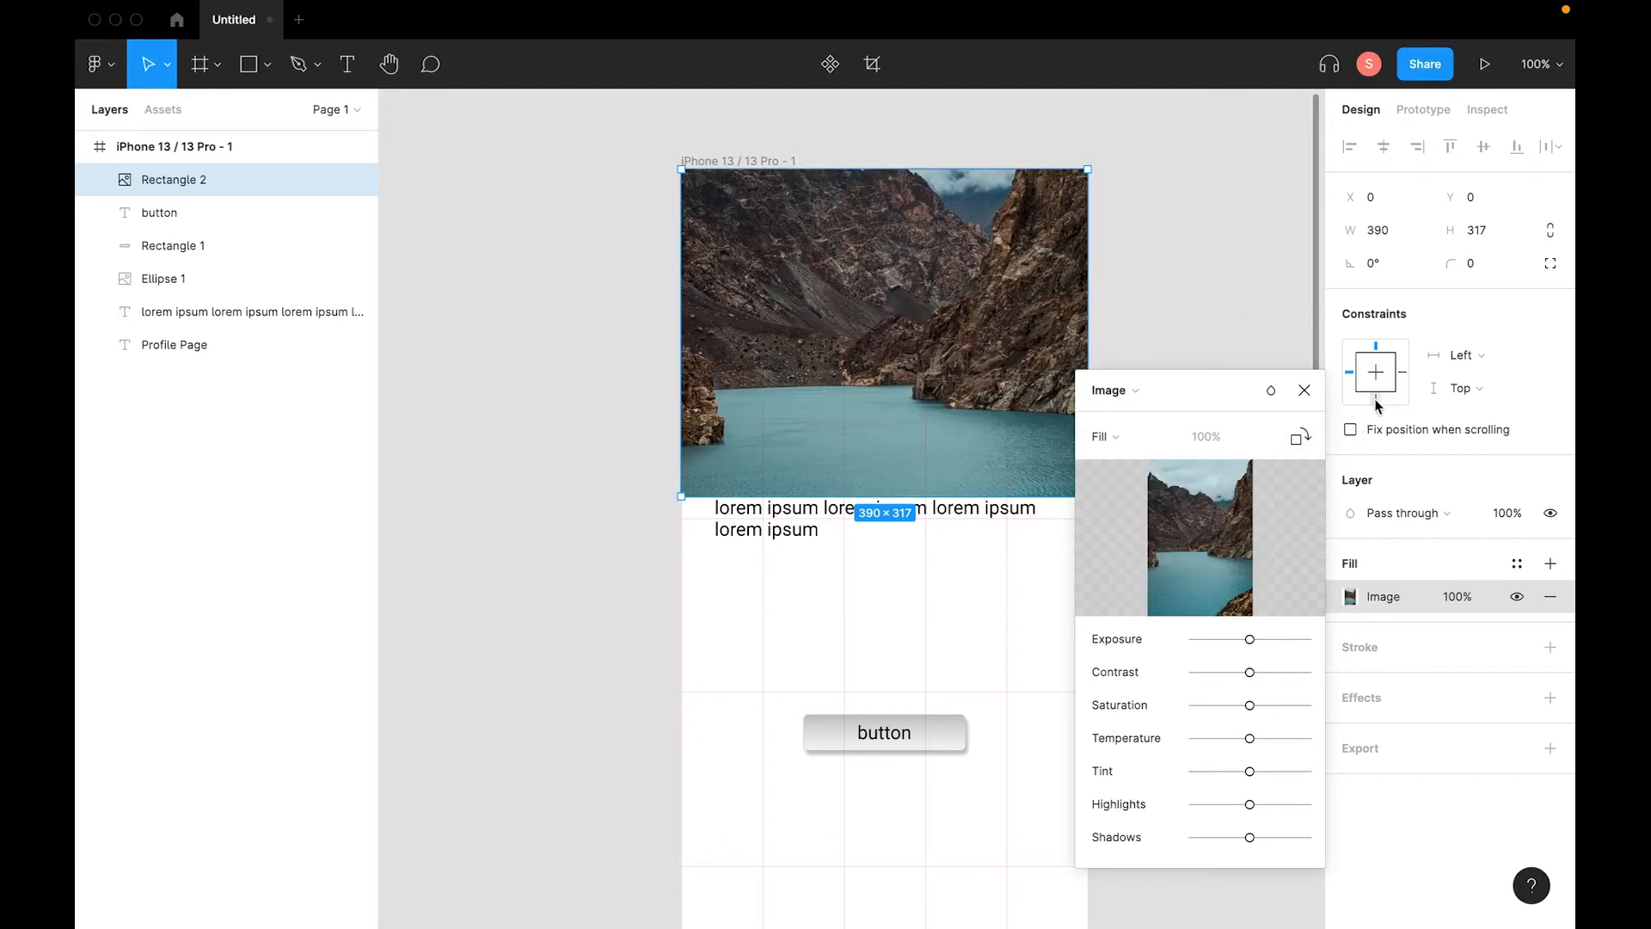
pyautogui.click(1304, 390)
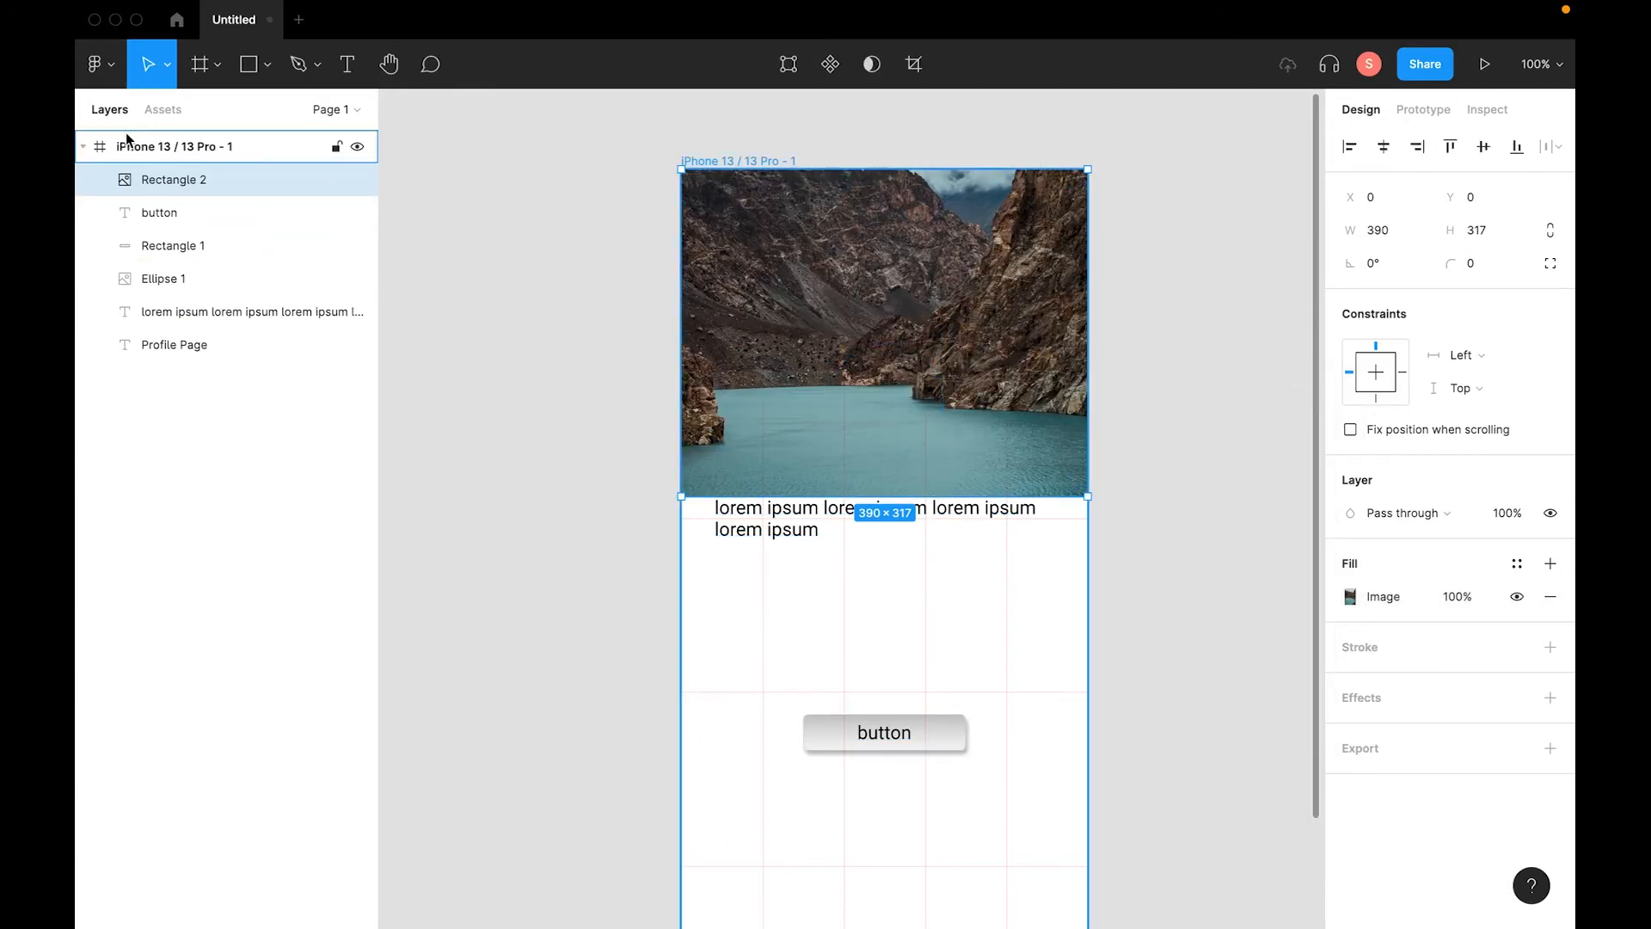
# Move the landscape rectangle's layer below Profile Page so it sits behind all other elements of the frame.
pyautogui.click(209, 147)
pyautogui.click(205, 176)
pyautogui.moveTo(159, 179); pyautogui.dragTo(190, 362)
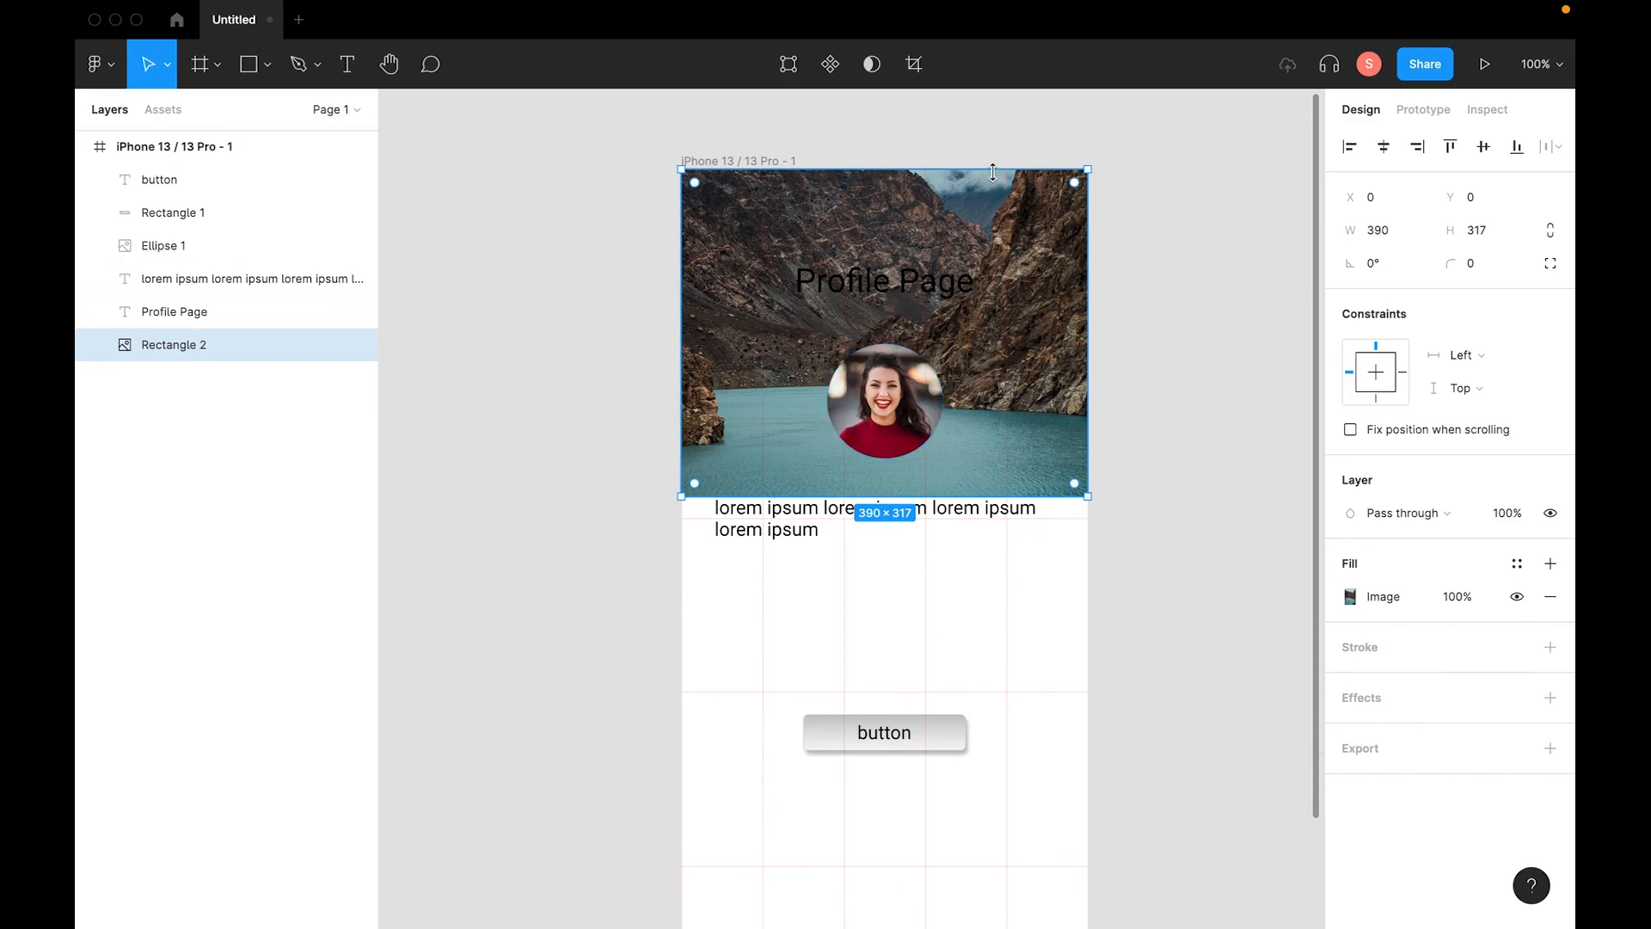
# Resize the landscape image from its upper edge to about 390 × 211 and move the Profile Page title up above it.
pyautogui.moveTo(883, 169); pyautogui.dragTo(889, 304)
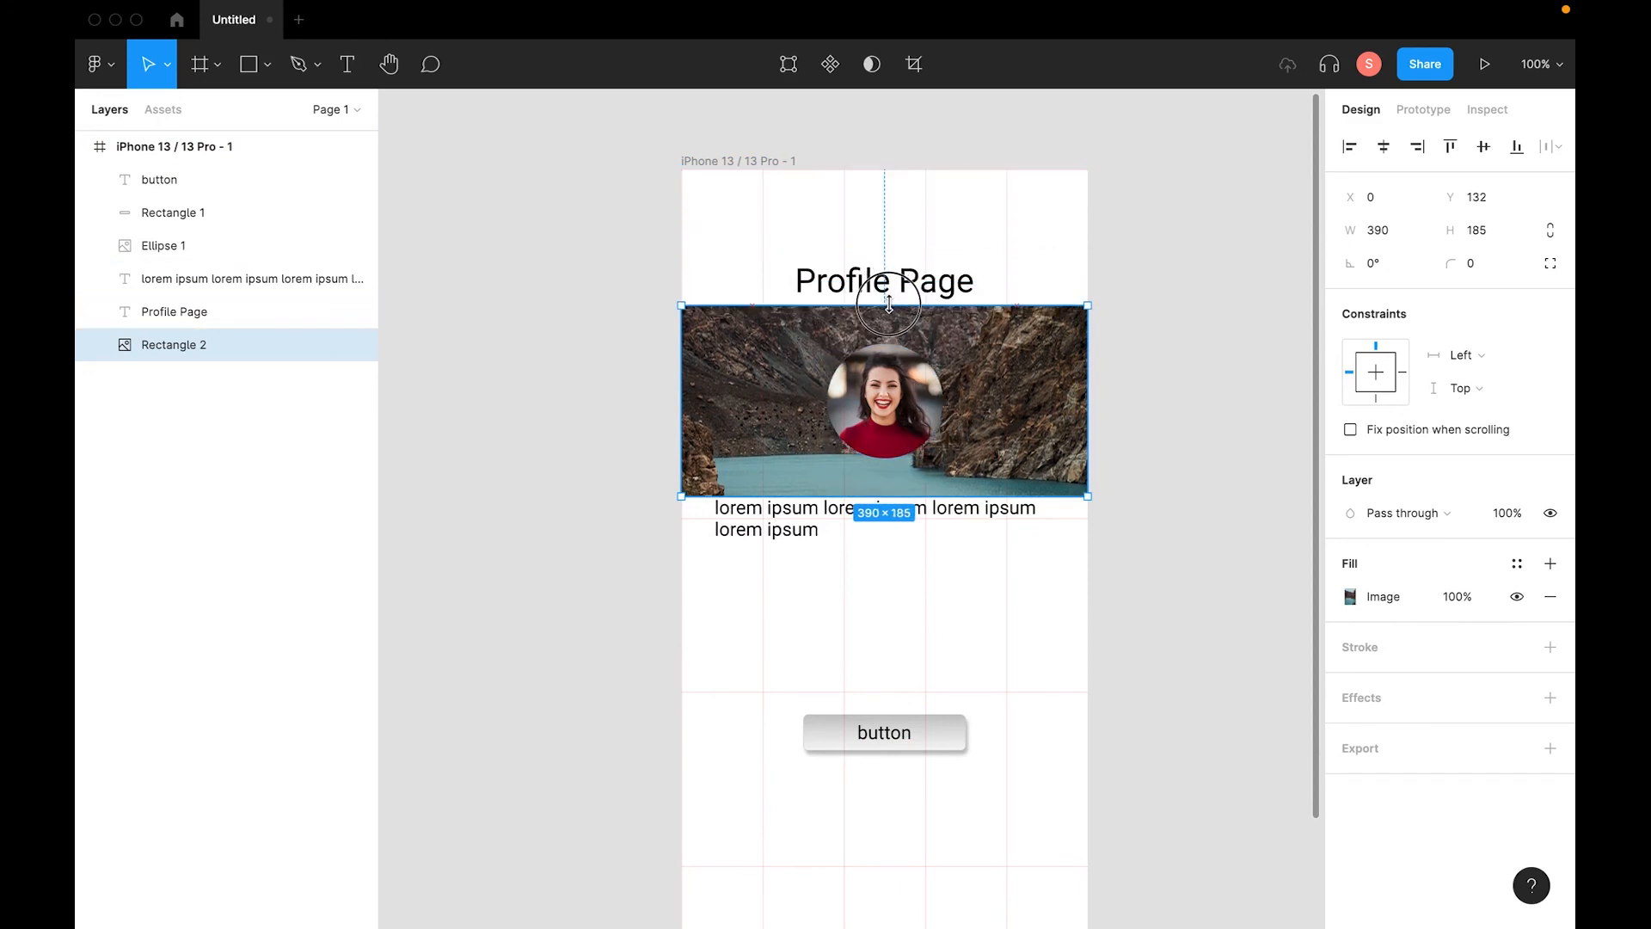
pyautogui.click(929, 296)
pyautogui.moveTo(946, 288)
pyautogui.mouseDown()
pyautogui.moveTo(929, 215)
pyautogui.moveTo(935, 258)
pyautogui.mouseUp()
pyautogui.moveTo(1153, 403); pyautogui.dragTo(804, 347)
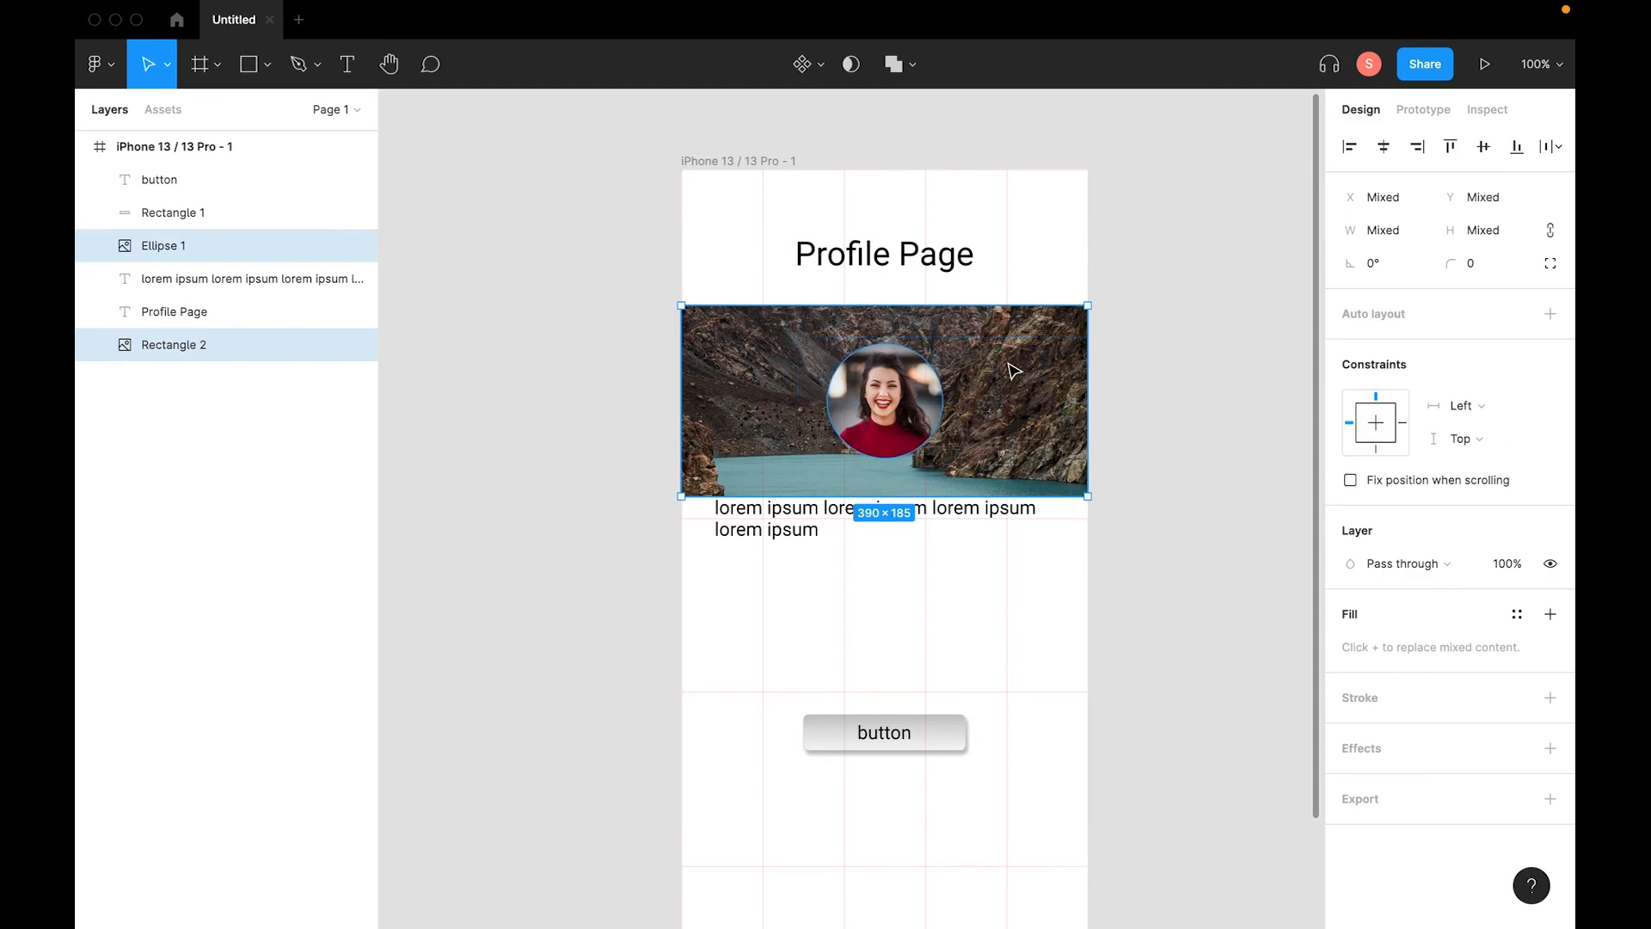
pyautogui.click(1212, 284)
pyautogui.click(894, 318)
pyautogui.moveTo(885, 305); pyautogui.dragTo(885, 280)
pyautogui.click(1200, 374)
# Look over the whole profile page at 50% and 100% zoom and view the frame's properties.
pyautogui.press('space')
pyautogui.moveTo(1179, 428); pyautogui.dragTo(1165, 350)
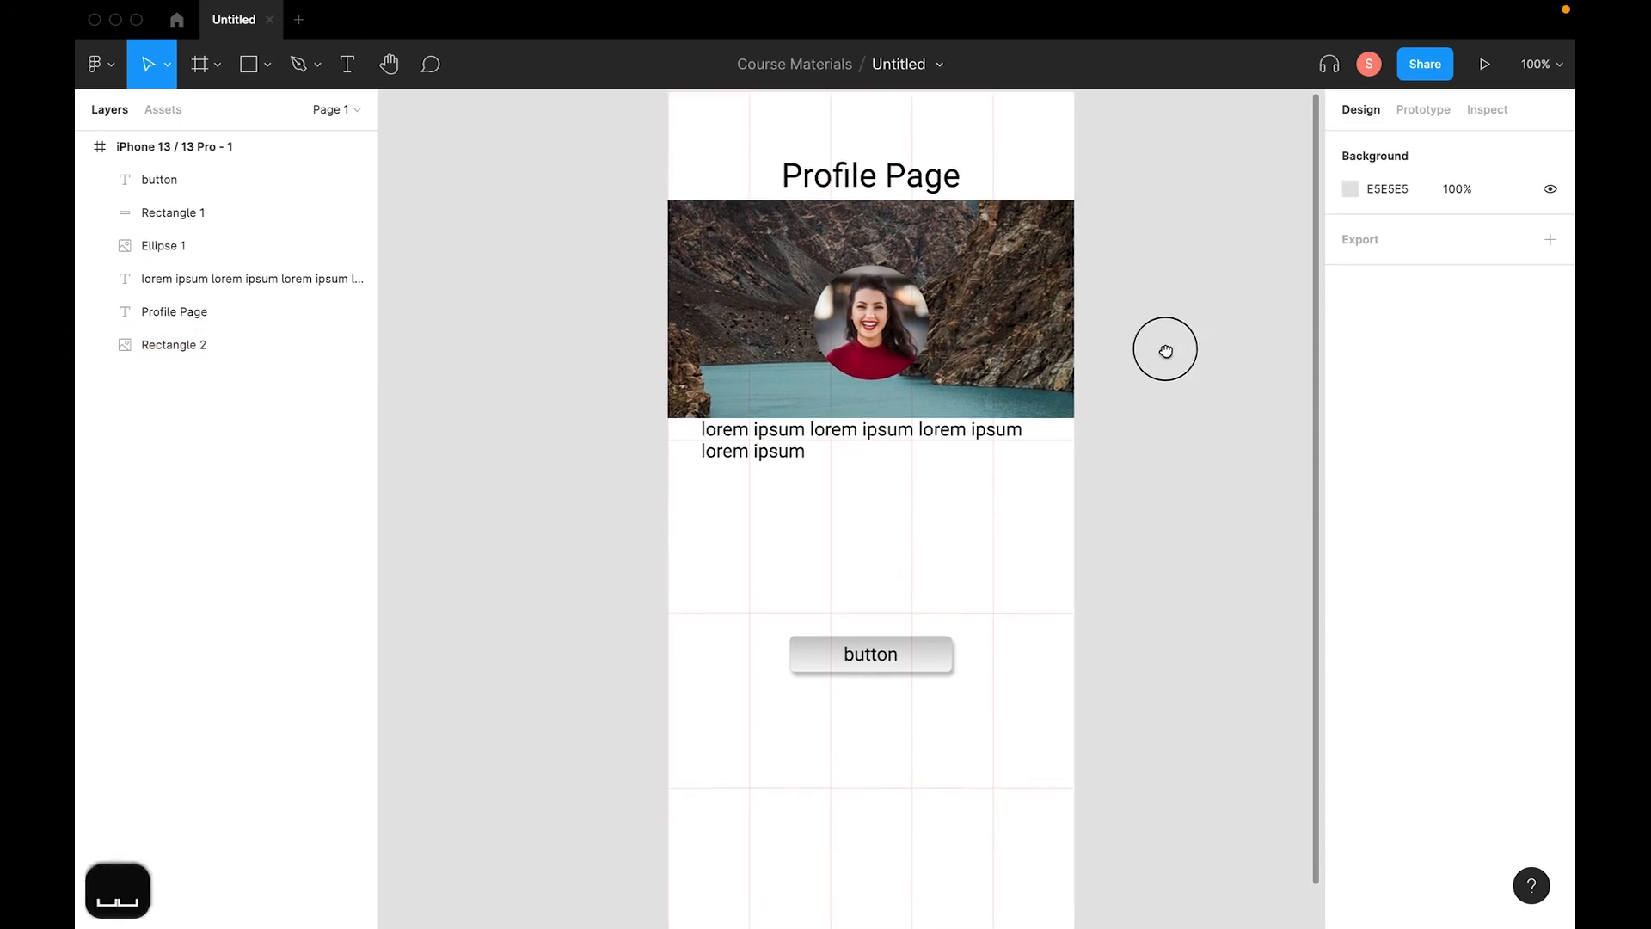
pyautogui.press('space')
pyautogui.press('space')
pyautogui.moveTo(1002, 711); pyautogui.dragTo(1040, 785)
pyautogui.press('space')
pyautogui.moveTo(1091, 686); pyautogui.dragTo(1081, 626)
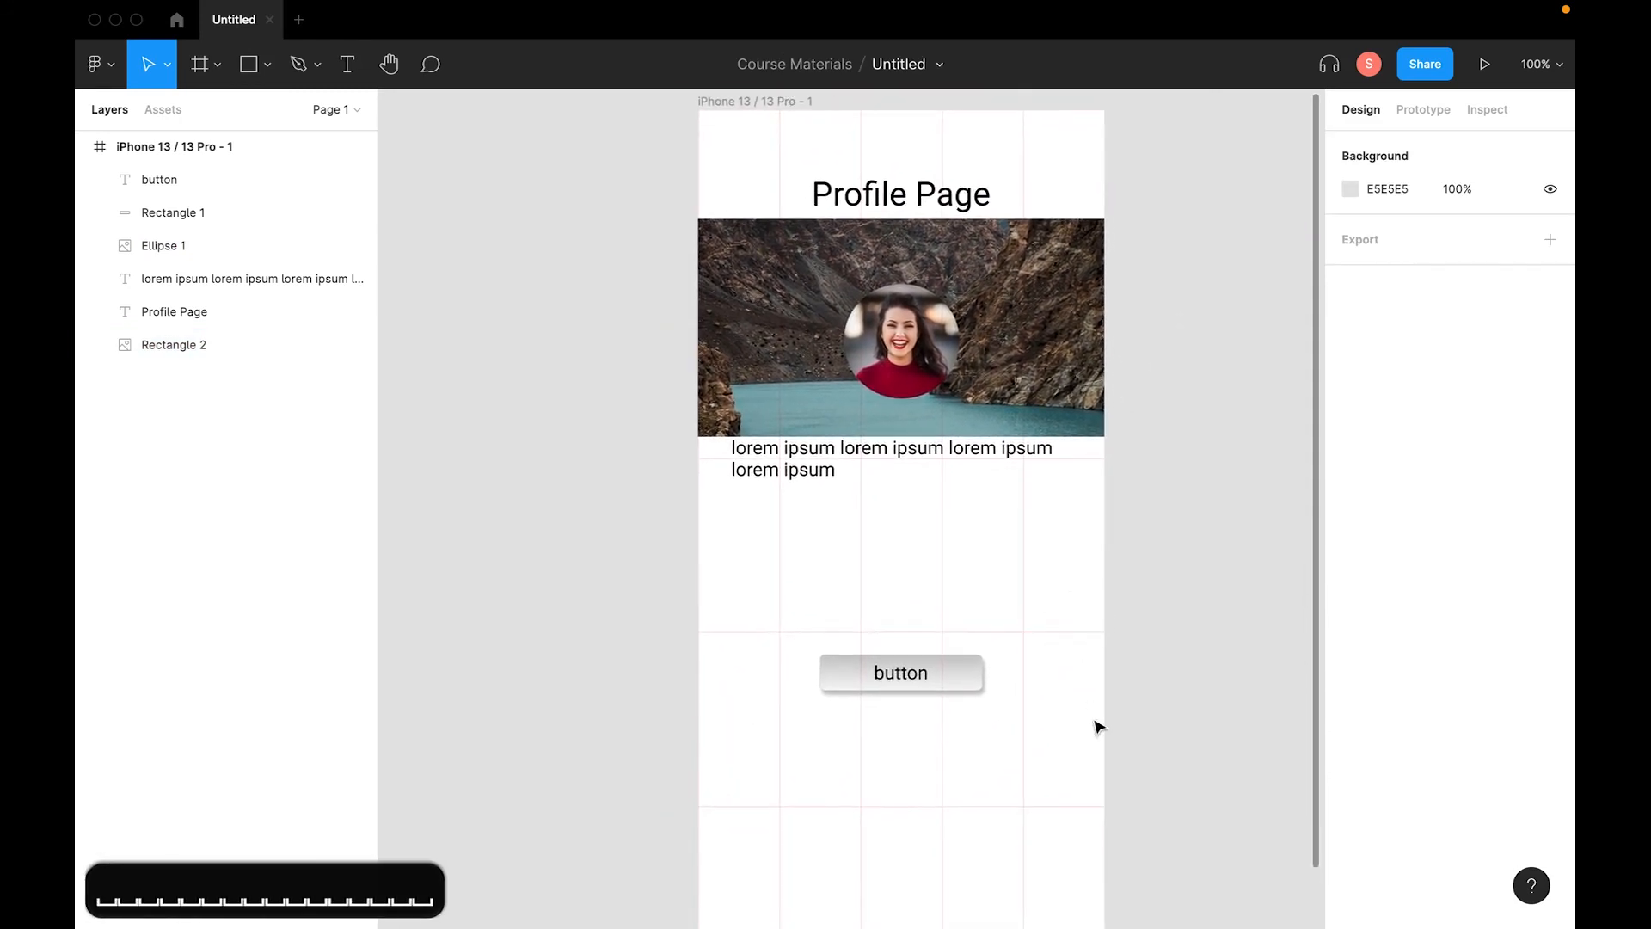
pyautogui.press('super+minus')
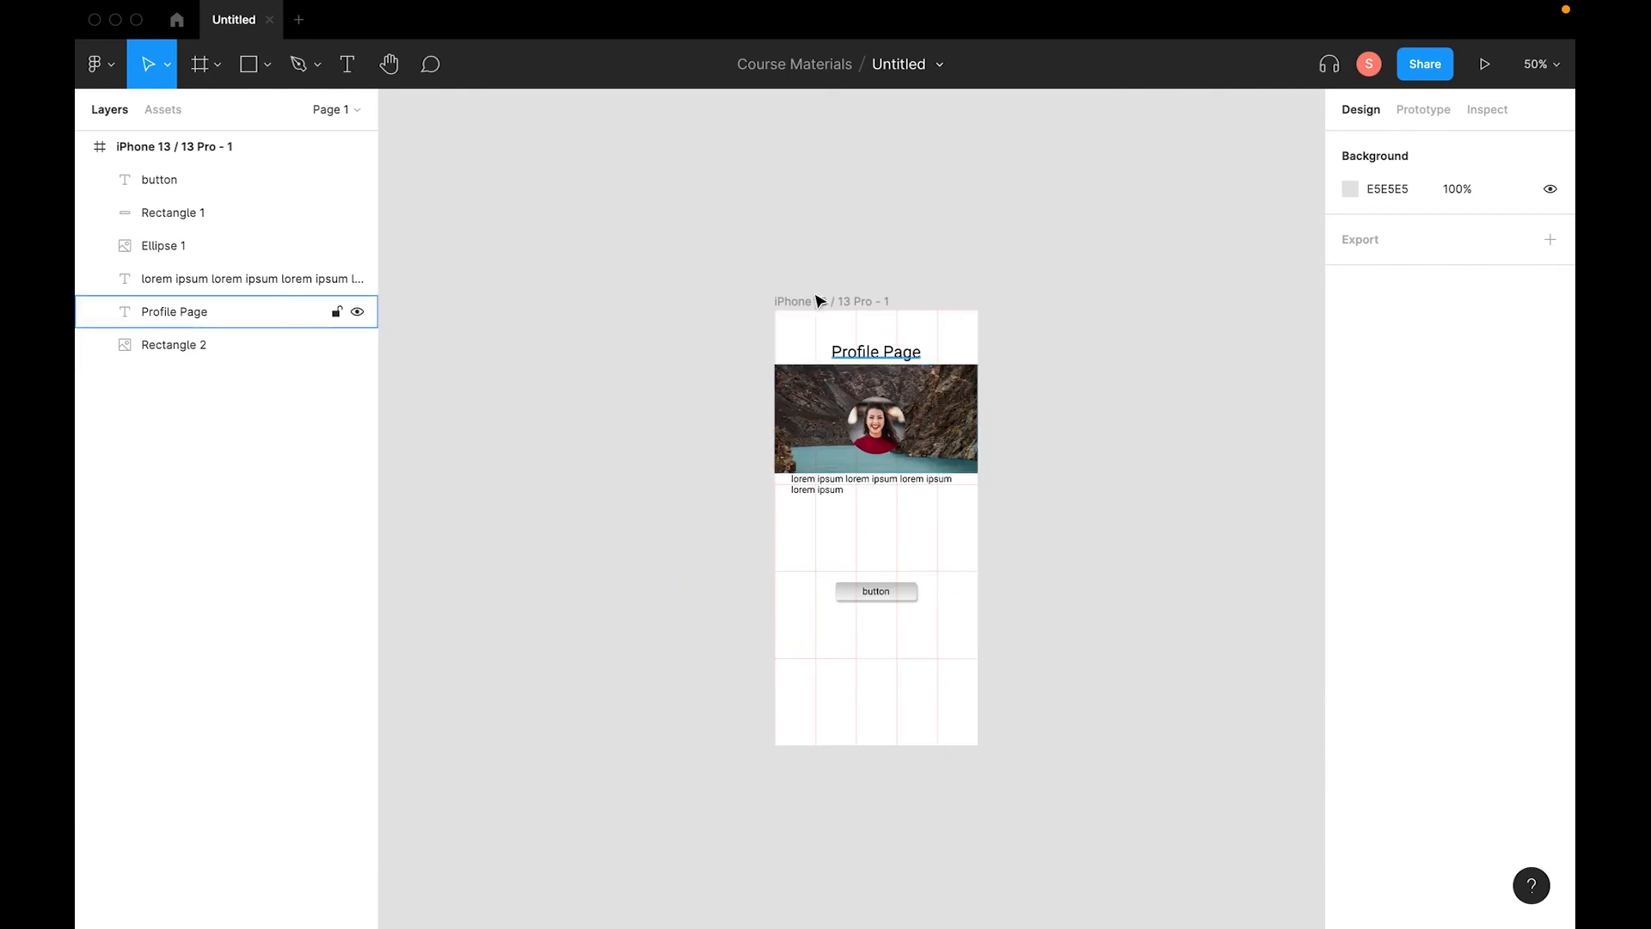
pyautogui.click(879, 314)
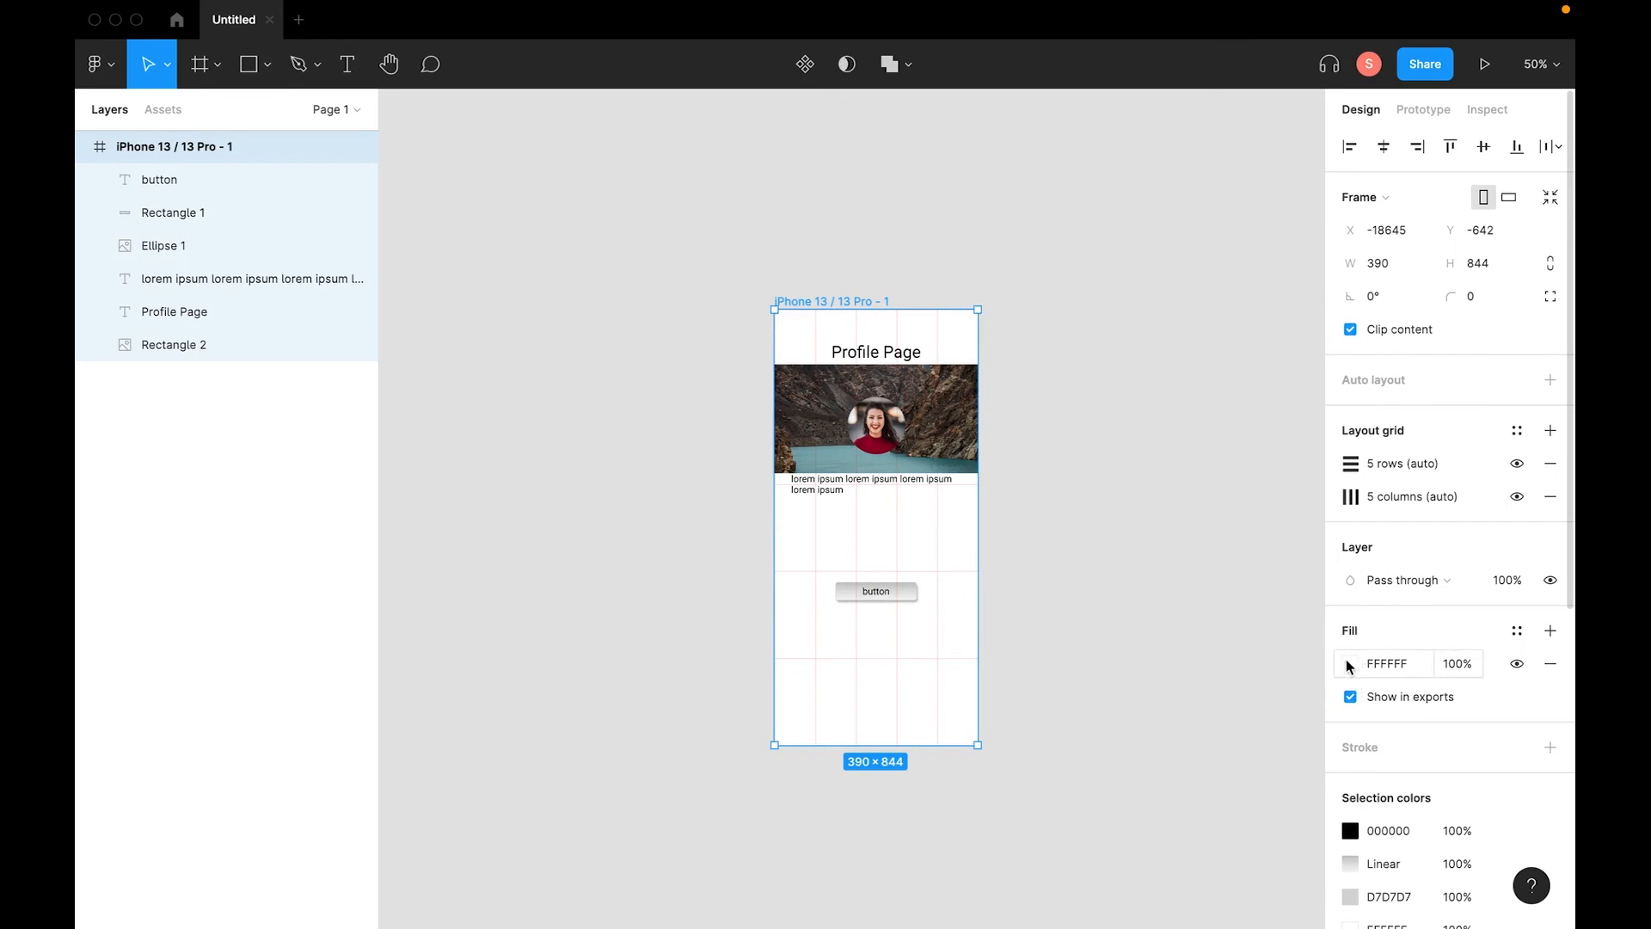
pyautogui.click(989, 509)
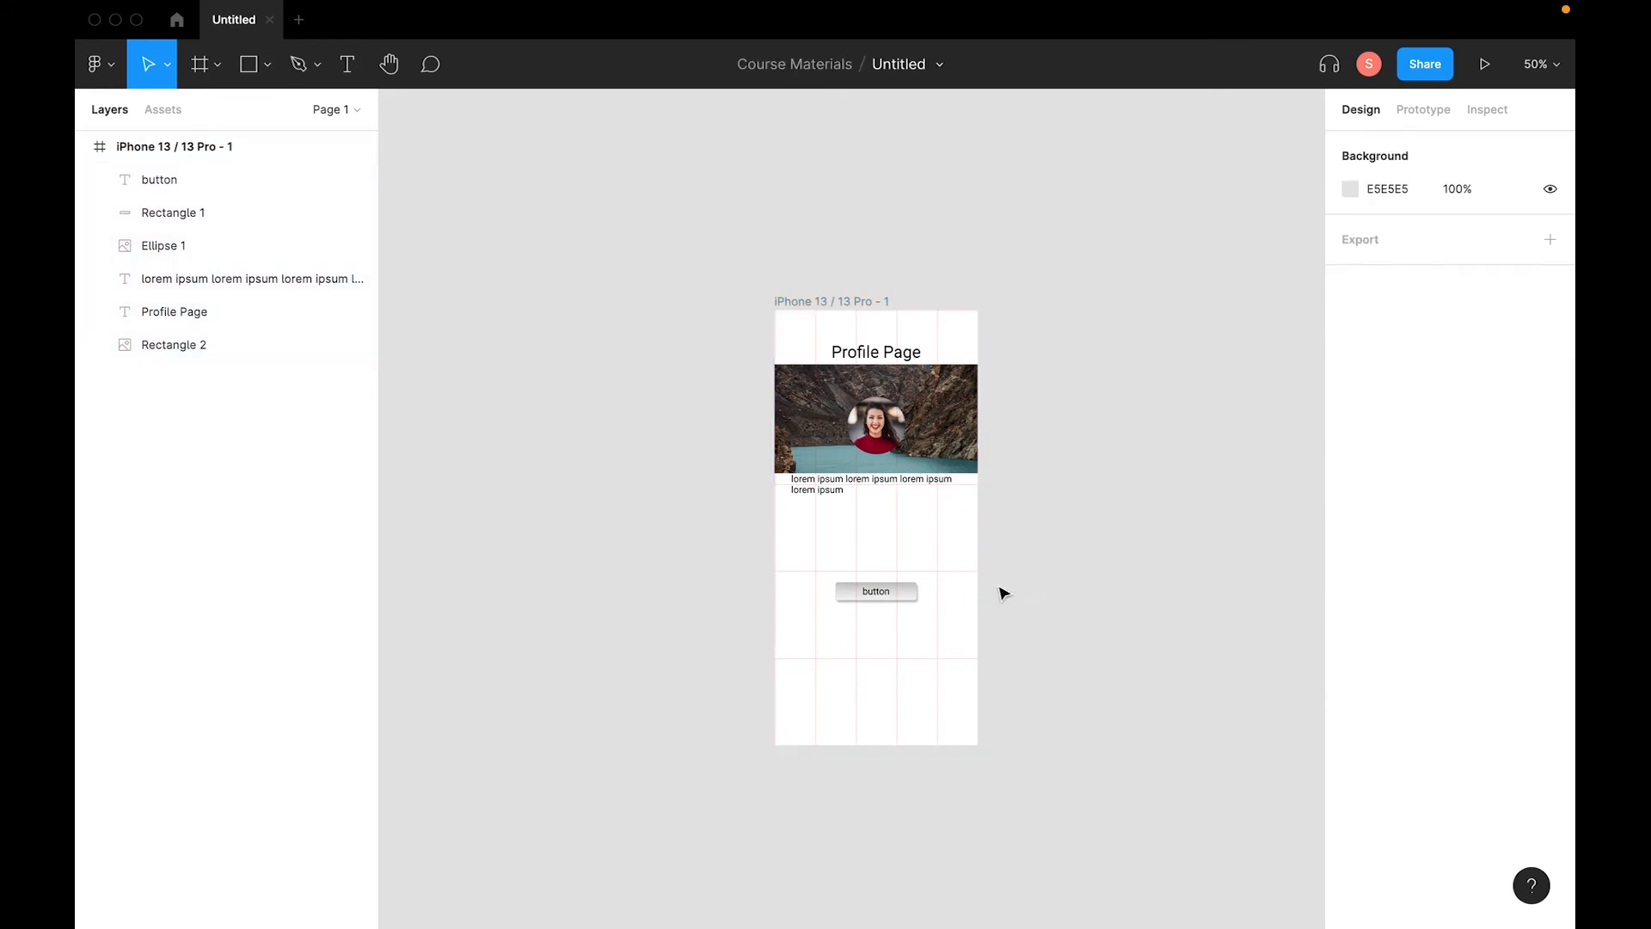
pyautogui.press('super+equal')
pyautogui.press('space')
pyautogui.moveTo(951, 593); pyautogui.dragTo(995, 427)
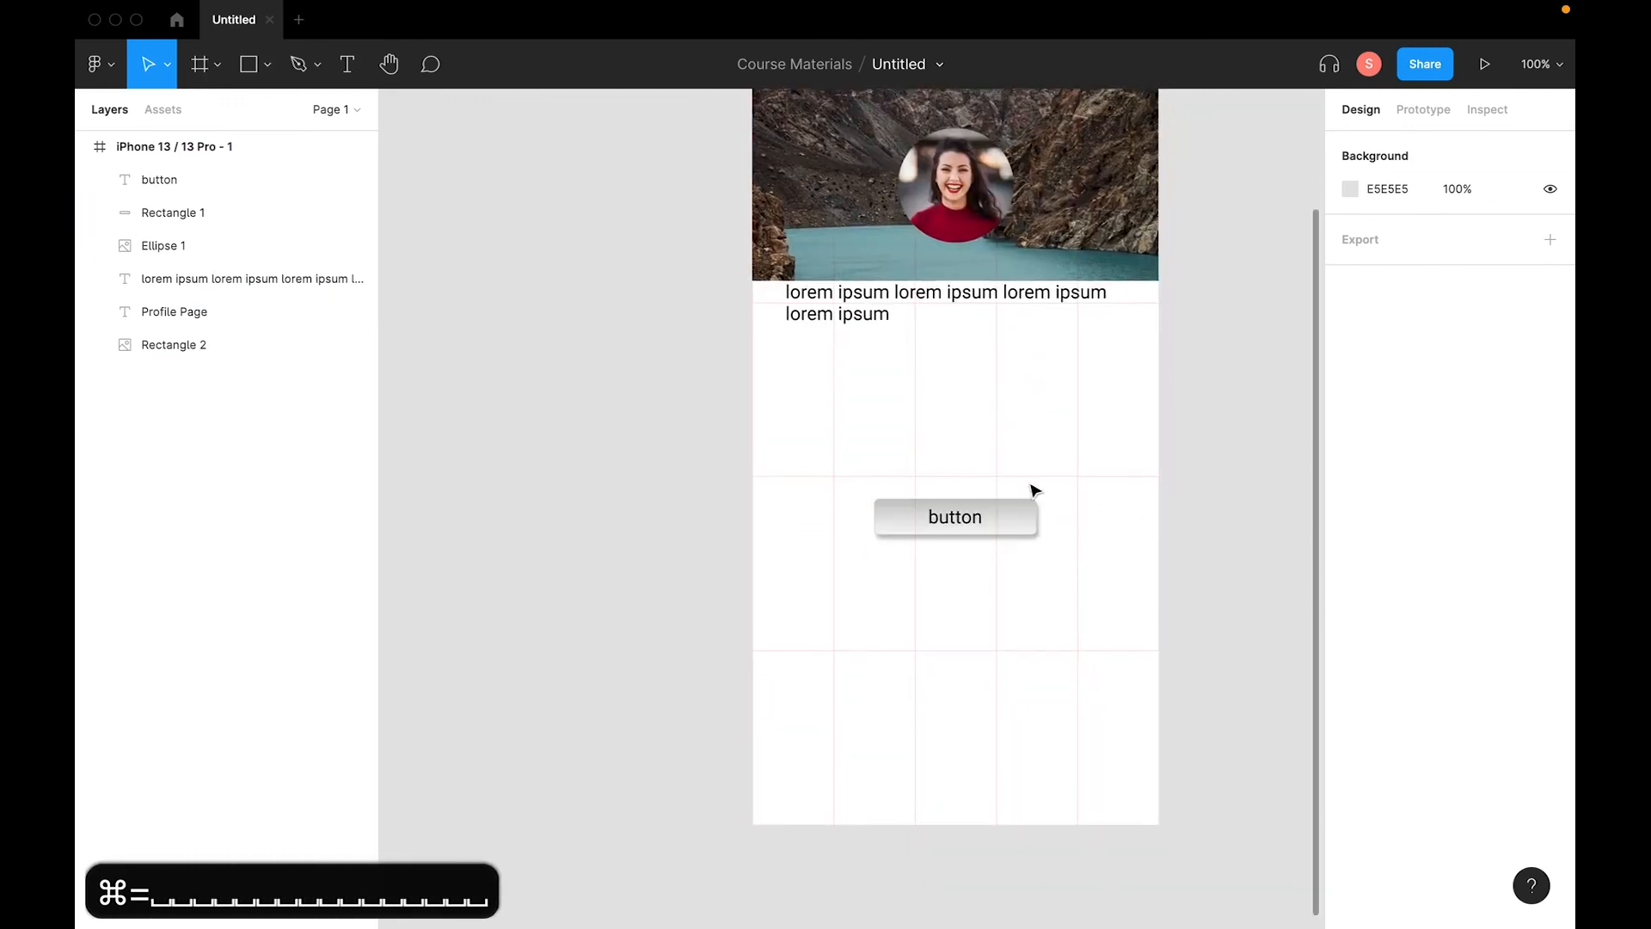
# Go through the individual layers of the frame to see which page element each one represents.
pyautogui.click(174, 187)
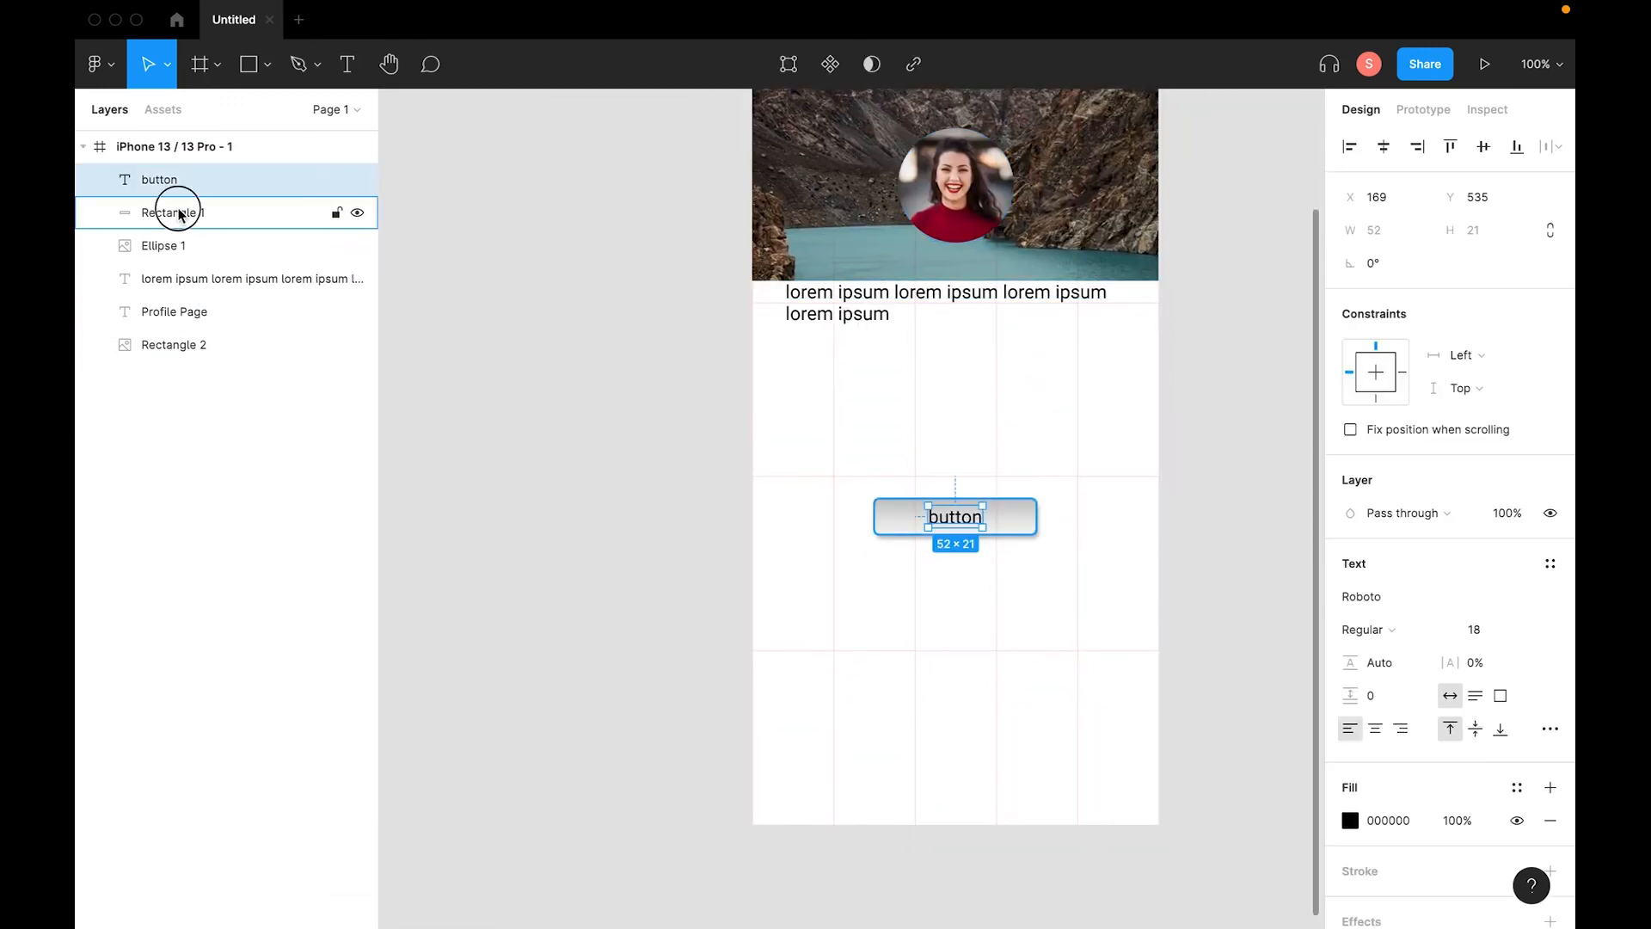
pyautogui.click(176, 211)
pyautogui.click(193, 246)
pyautogui.click(225, 340)
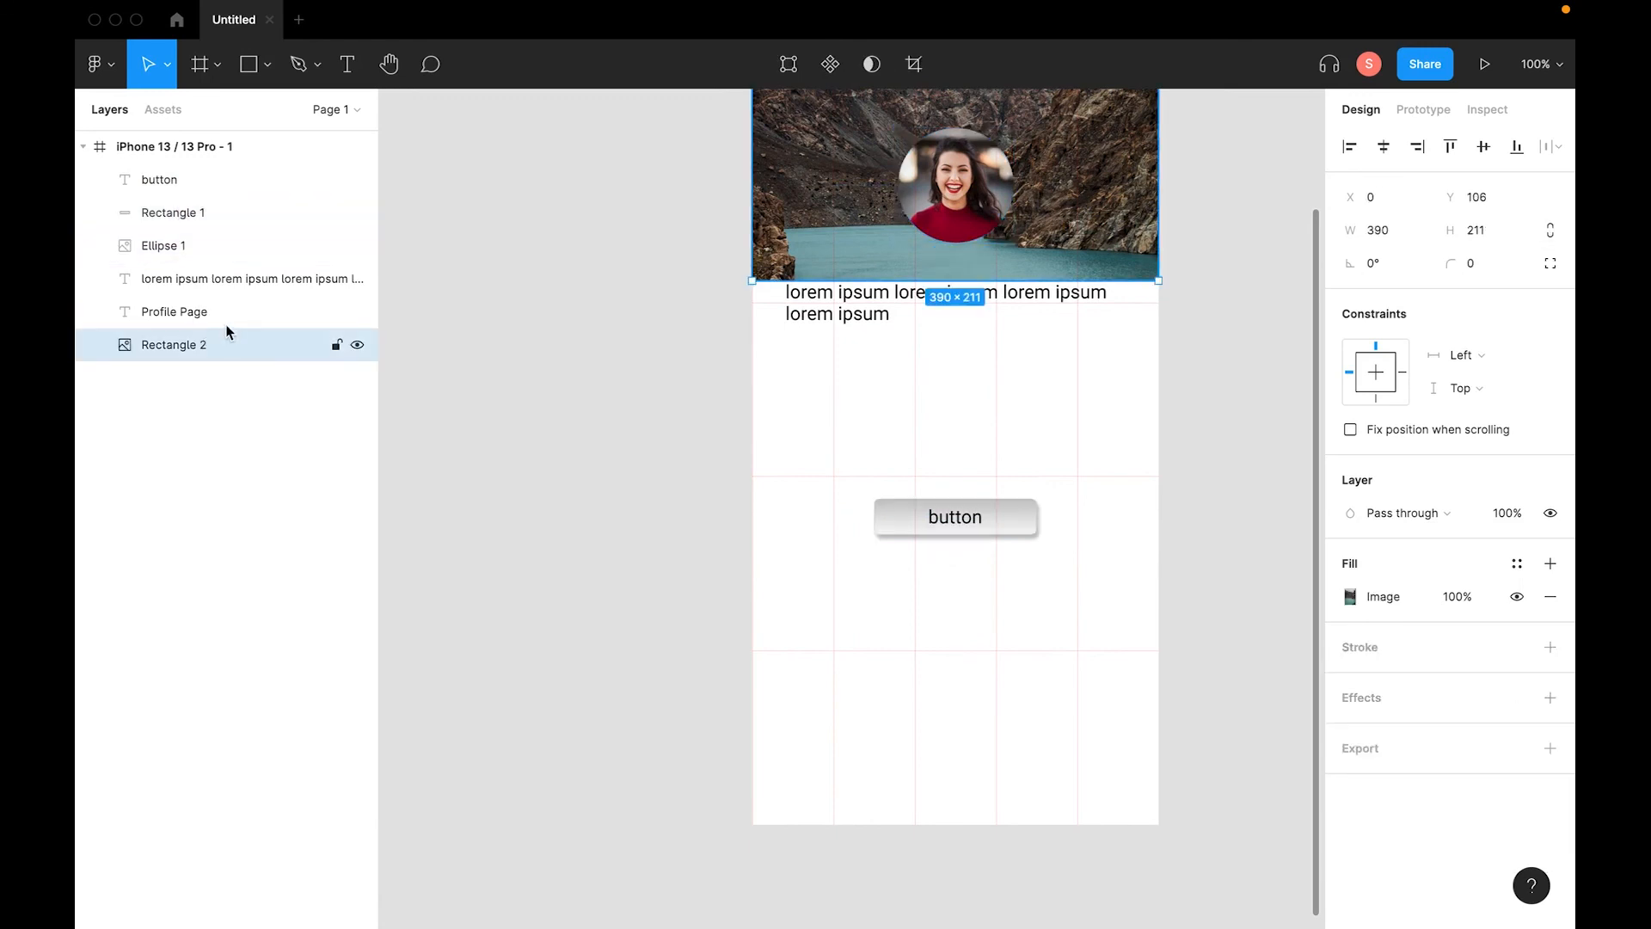
pyautogui.click(225, 286)
pyautogui.click(193, 318)
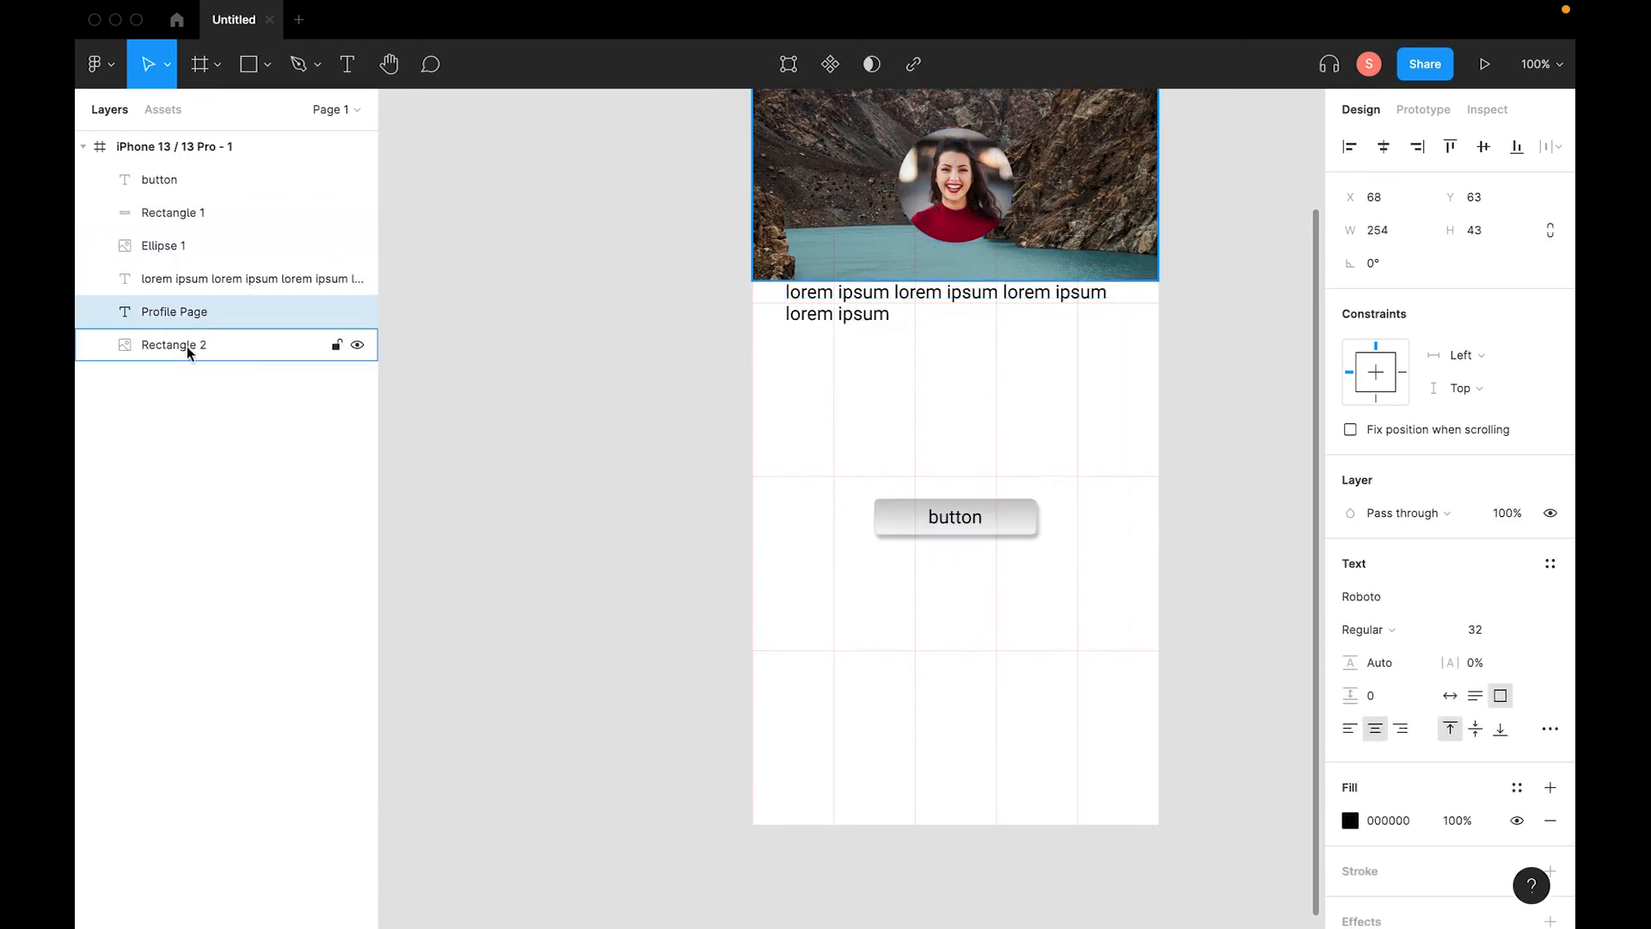
pyautogui.click(203, 340)
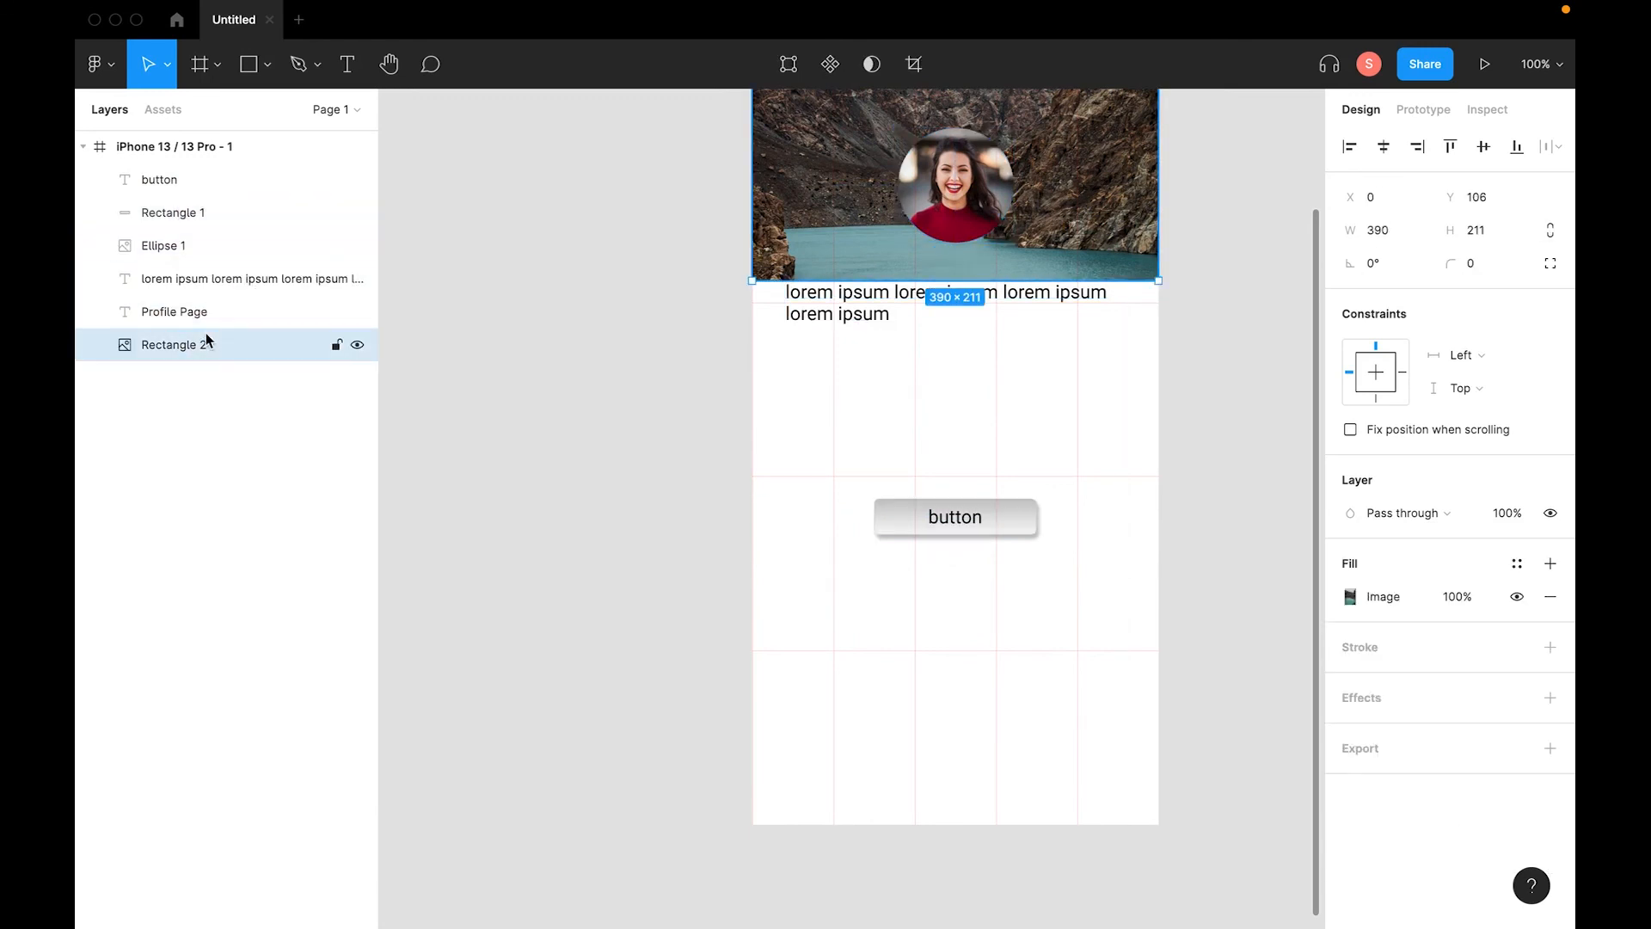
# Group the "button" text layer with its gradient rectangle, Rectangle 1.
pyautogui.click(159, 181)
pyautogui.keyDown('shift'); pyautogui.click(177, 217); pyautogui.keyUp('shift')
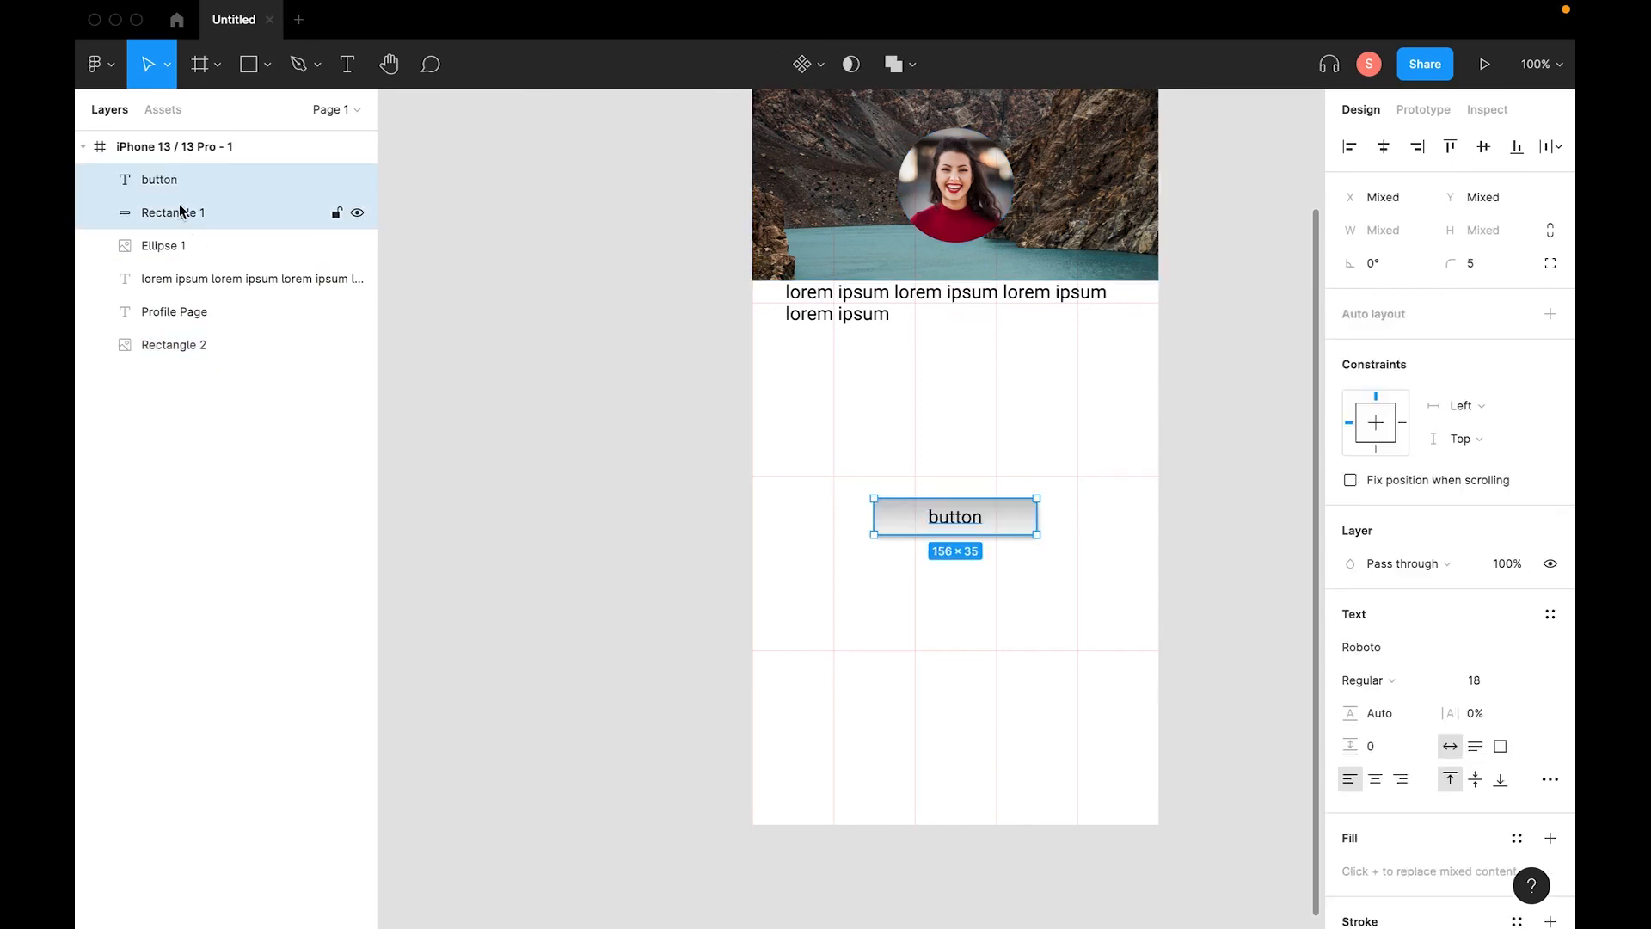
pyautogui.scroll(-5, 1450, 849)
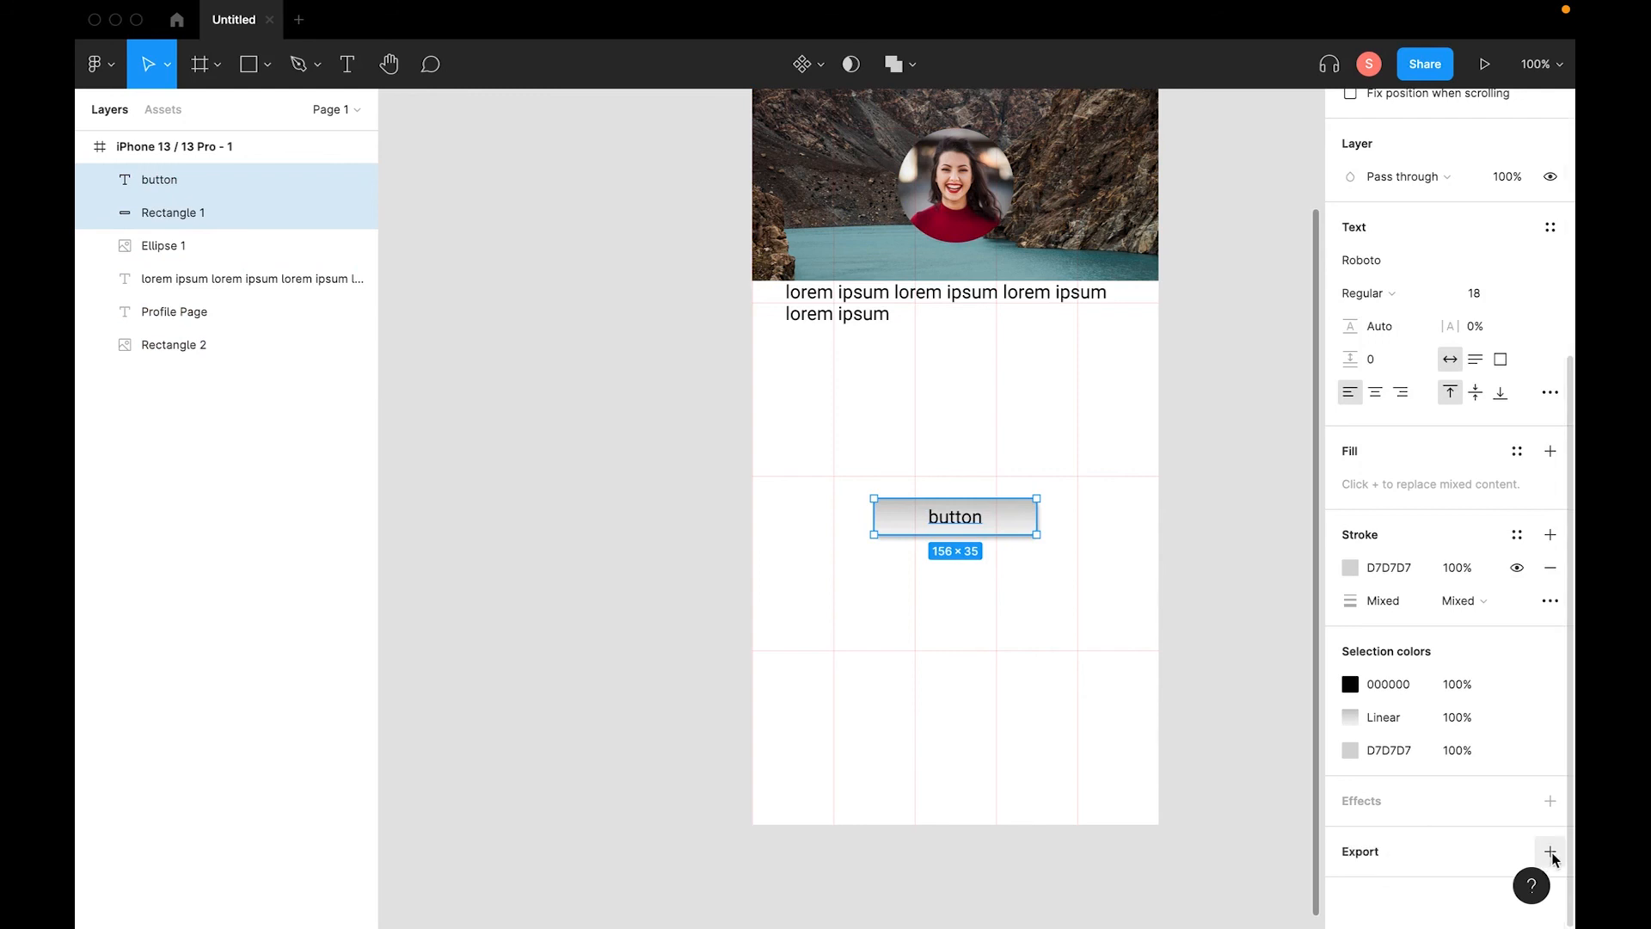
pyautogui.rightClick(191, 218)
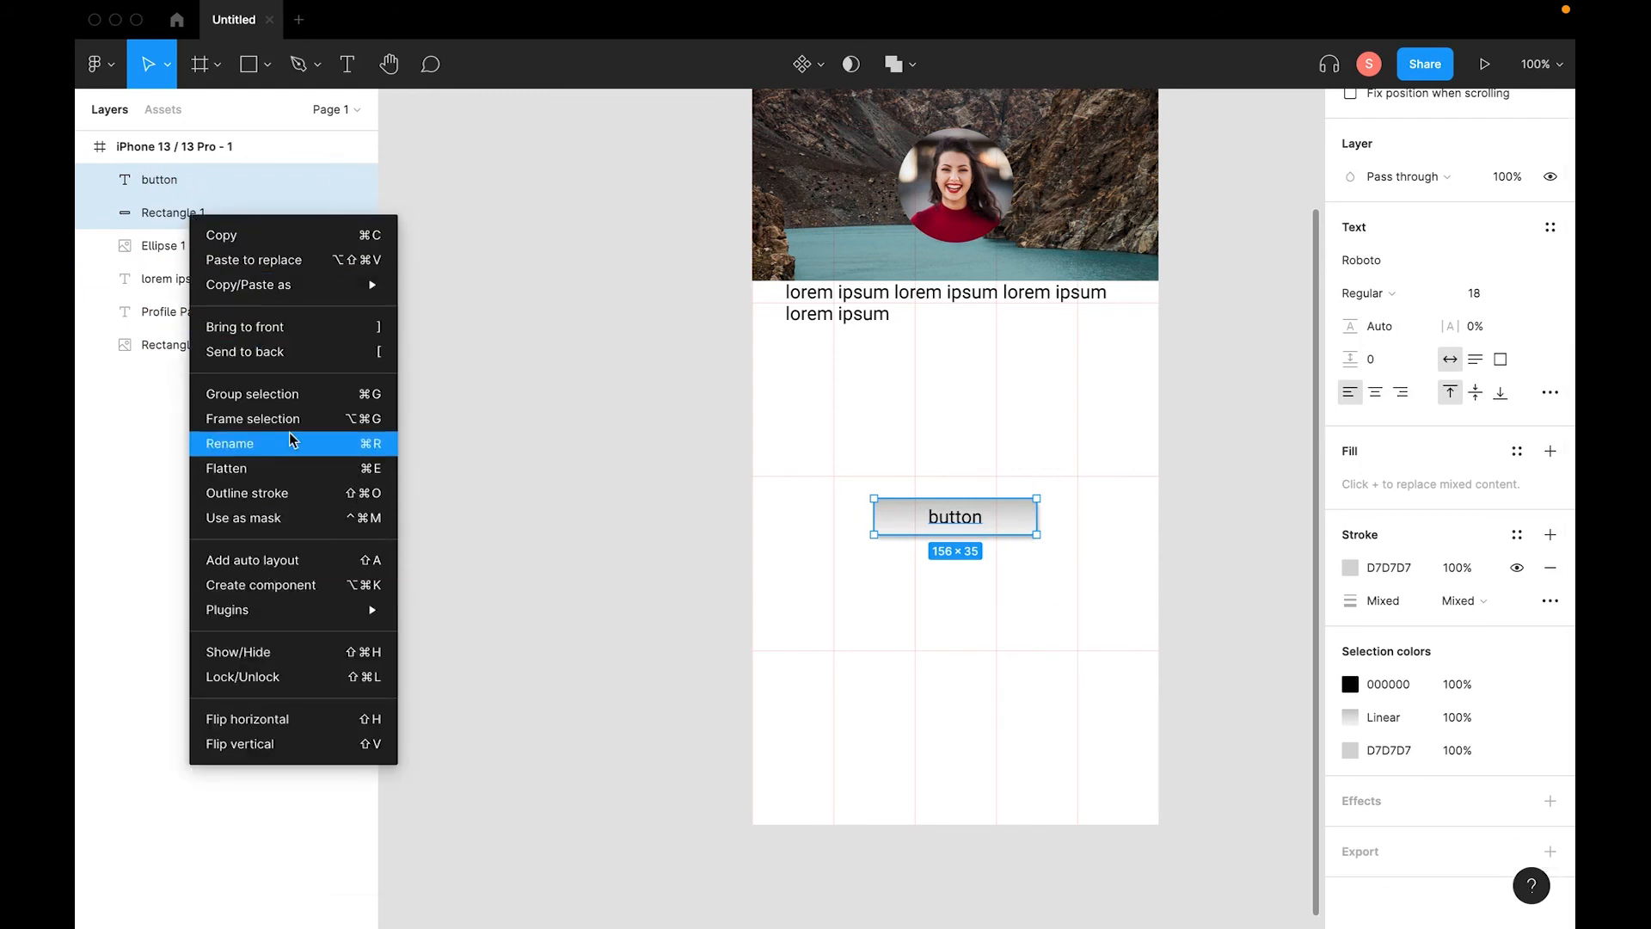
pyautogui.click(267, 394)
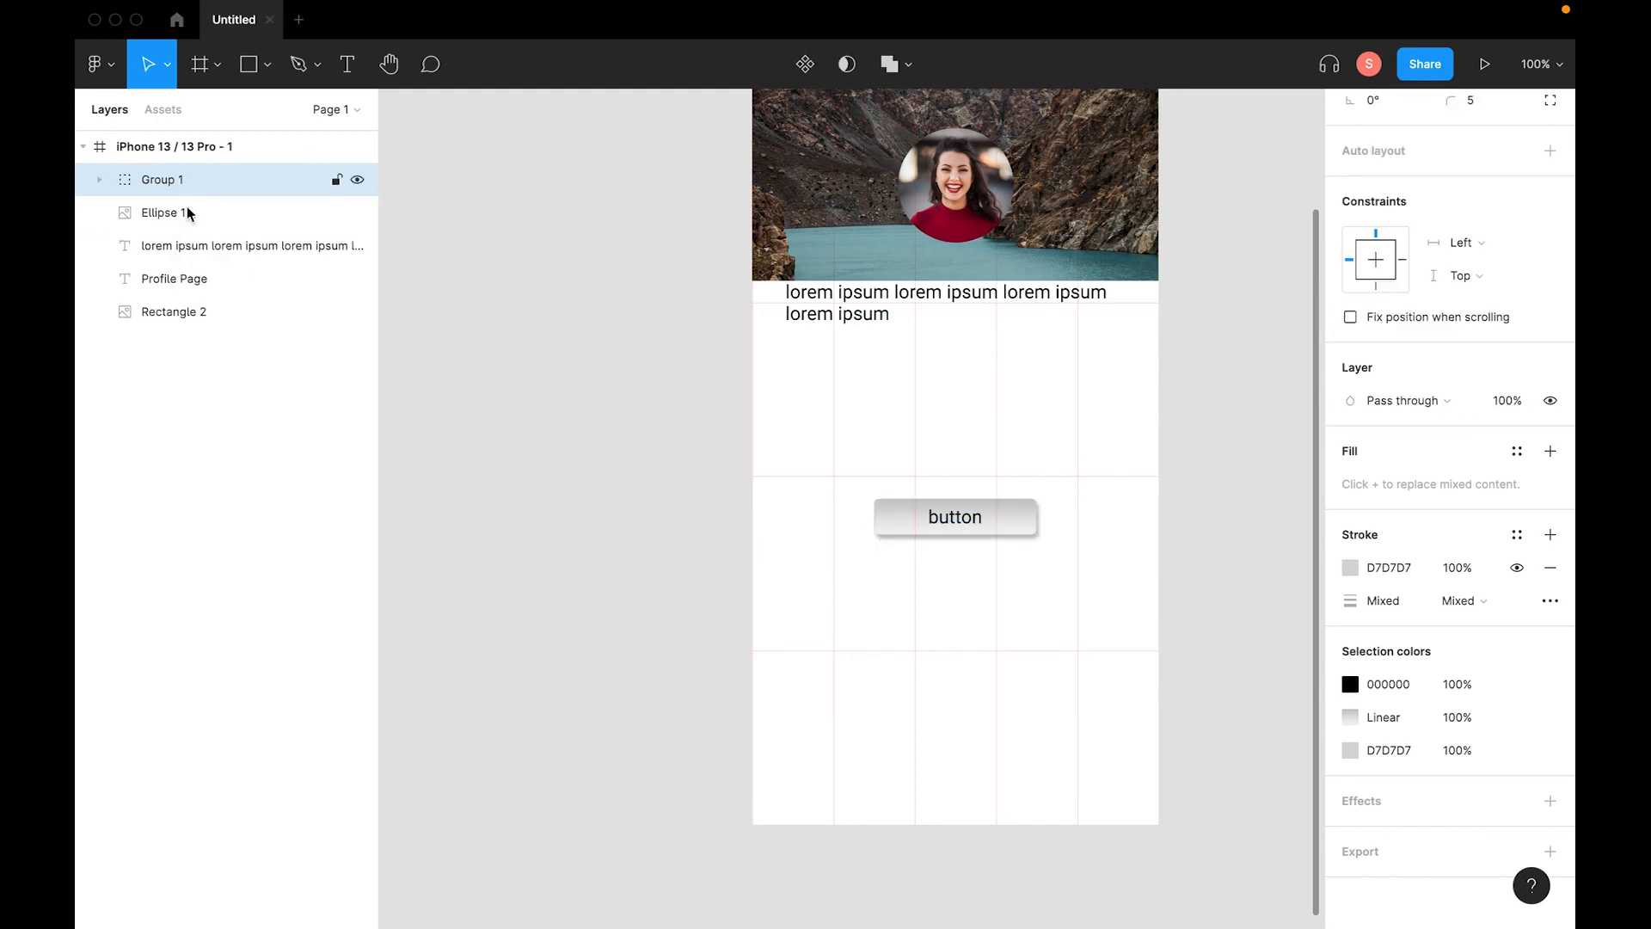
# Rename the new group as buttonm and select the iPhone 13 / 13 Pro - 1 frame.
pyautogui.doubleClick(160, 178)
pyautogui.write('b')
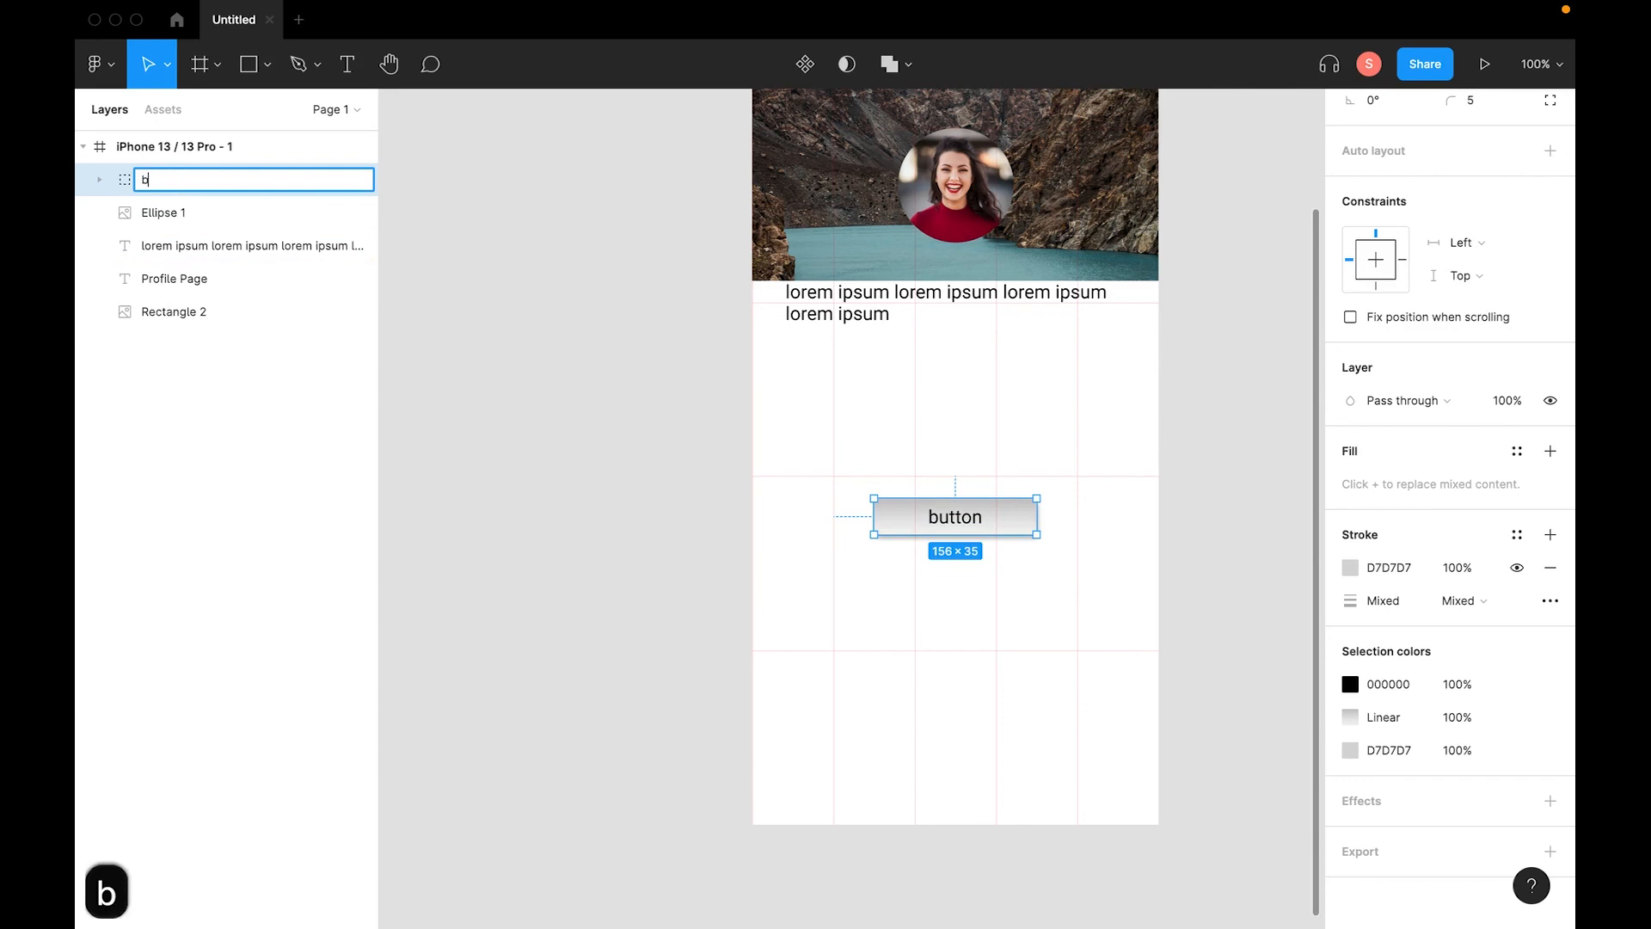
pyautogui.write('uttonm')
pyautogui.press('Return')
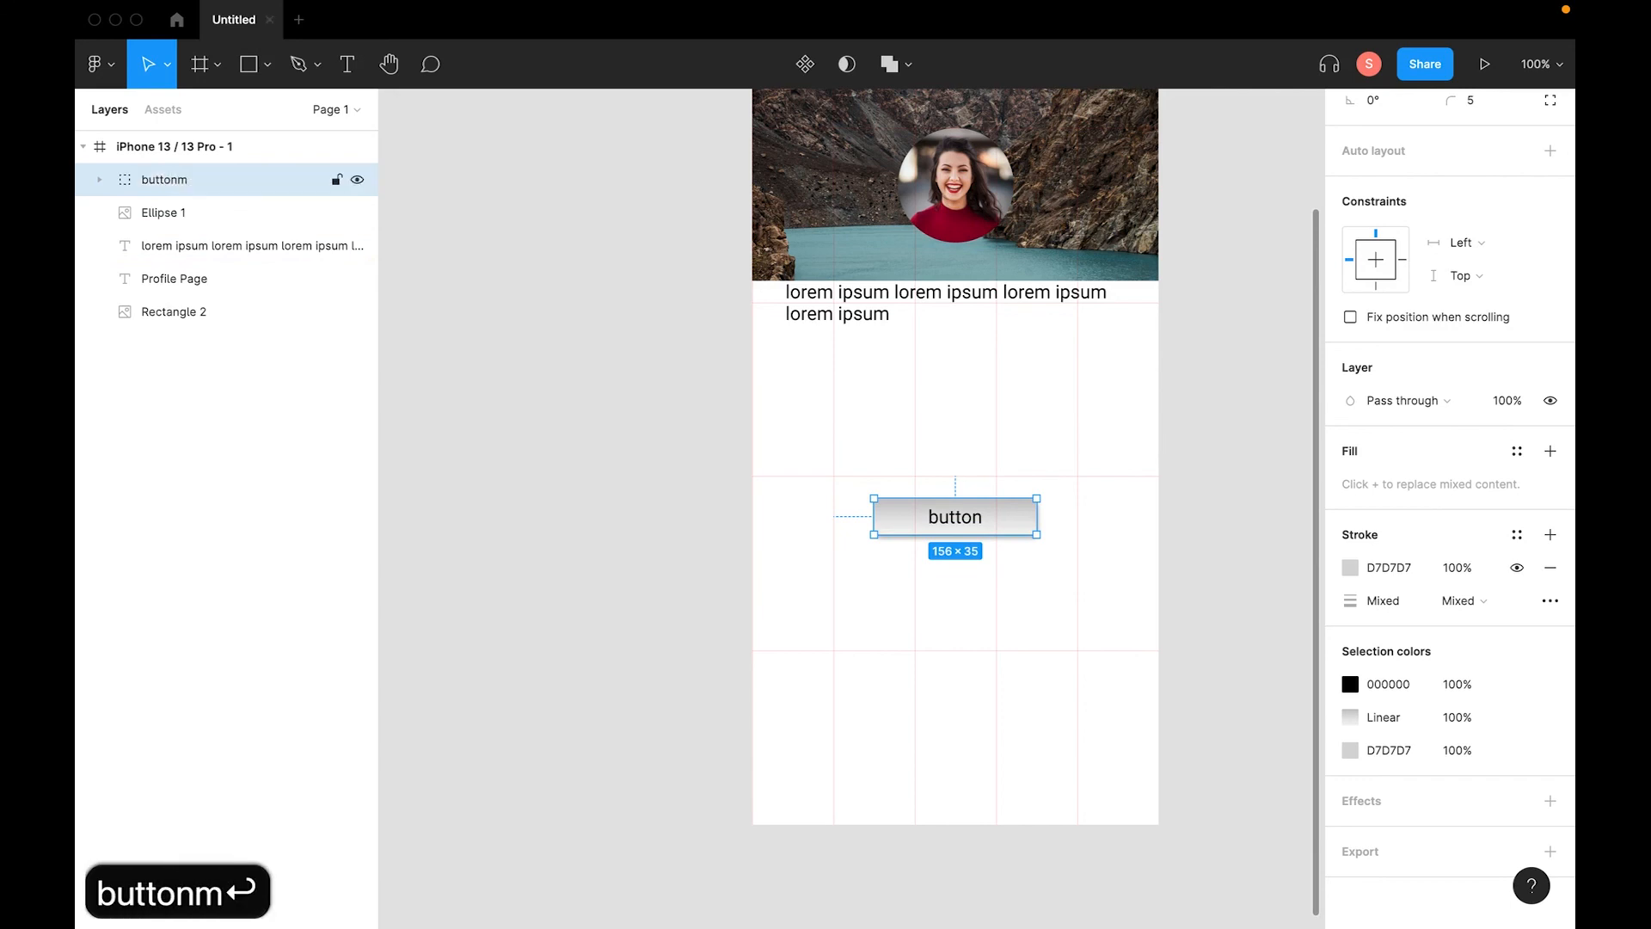
pyautogui.click(237, 362)
pyautogui.click(203, 146)
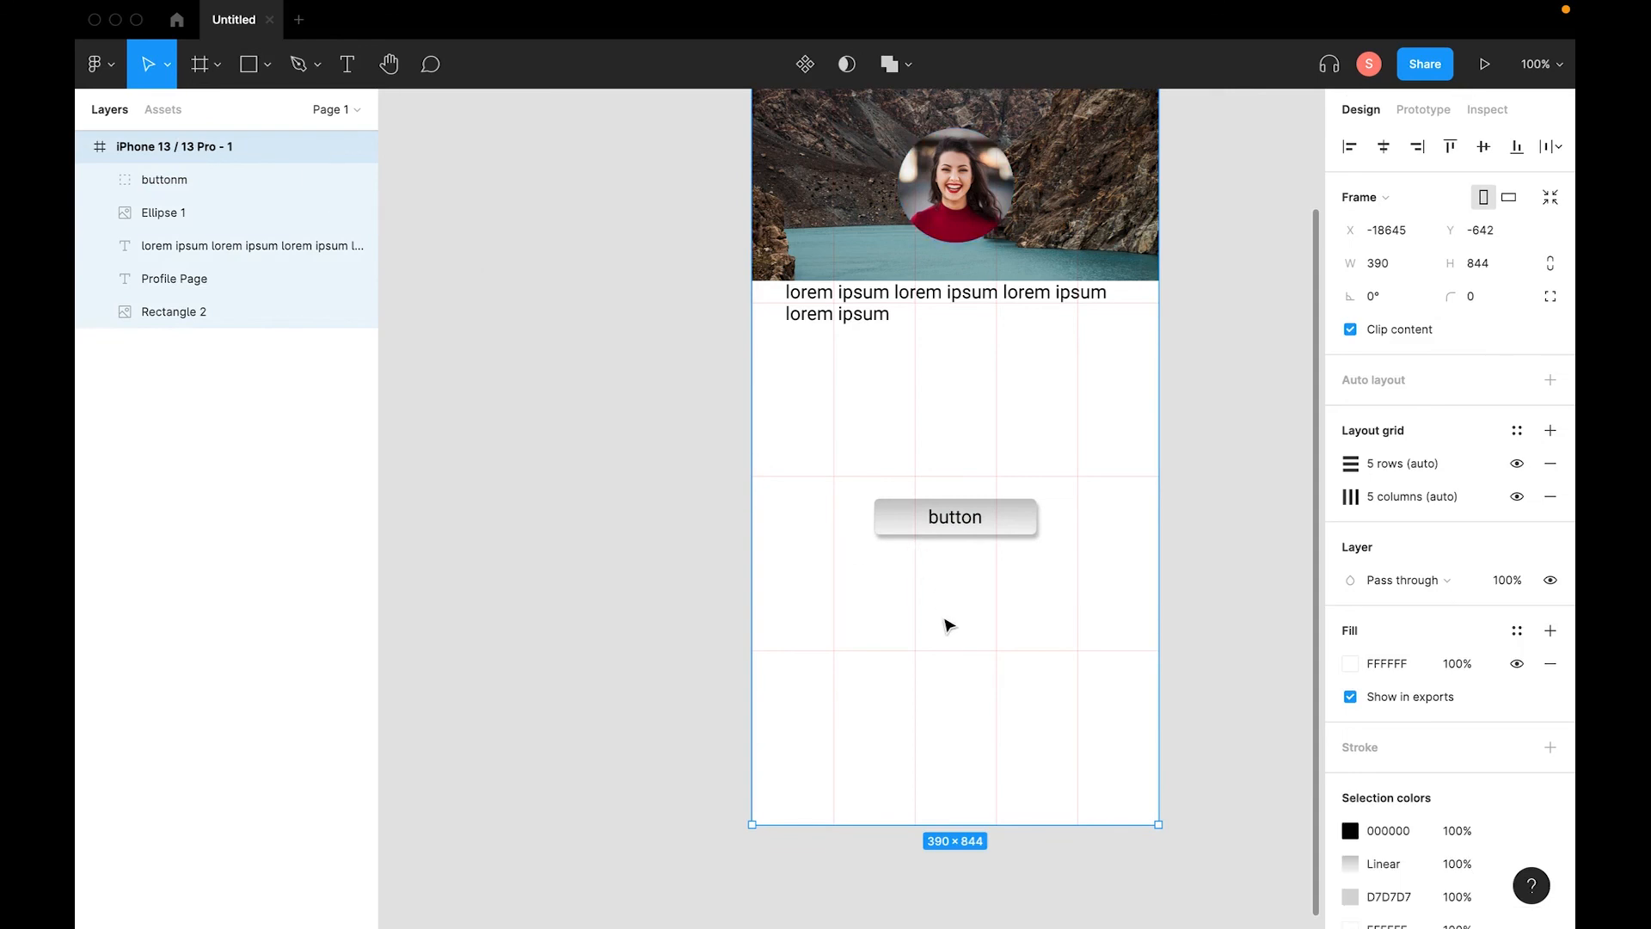
# Select the iPhone 13 / 13 Pro - 1 frame and look over the scale options in its export settings.
pyautogui.scroll(2, 945, 623)
pyautogui.scroll(2, 868, 337)
pyautogui.scroll(-2, 868, 337)
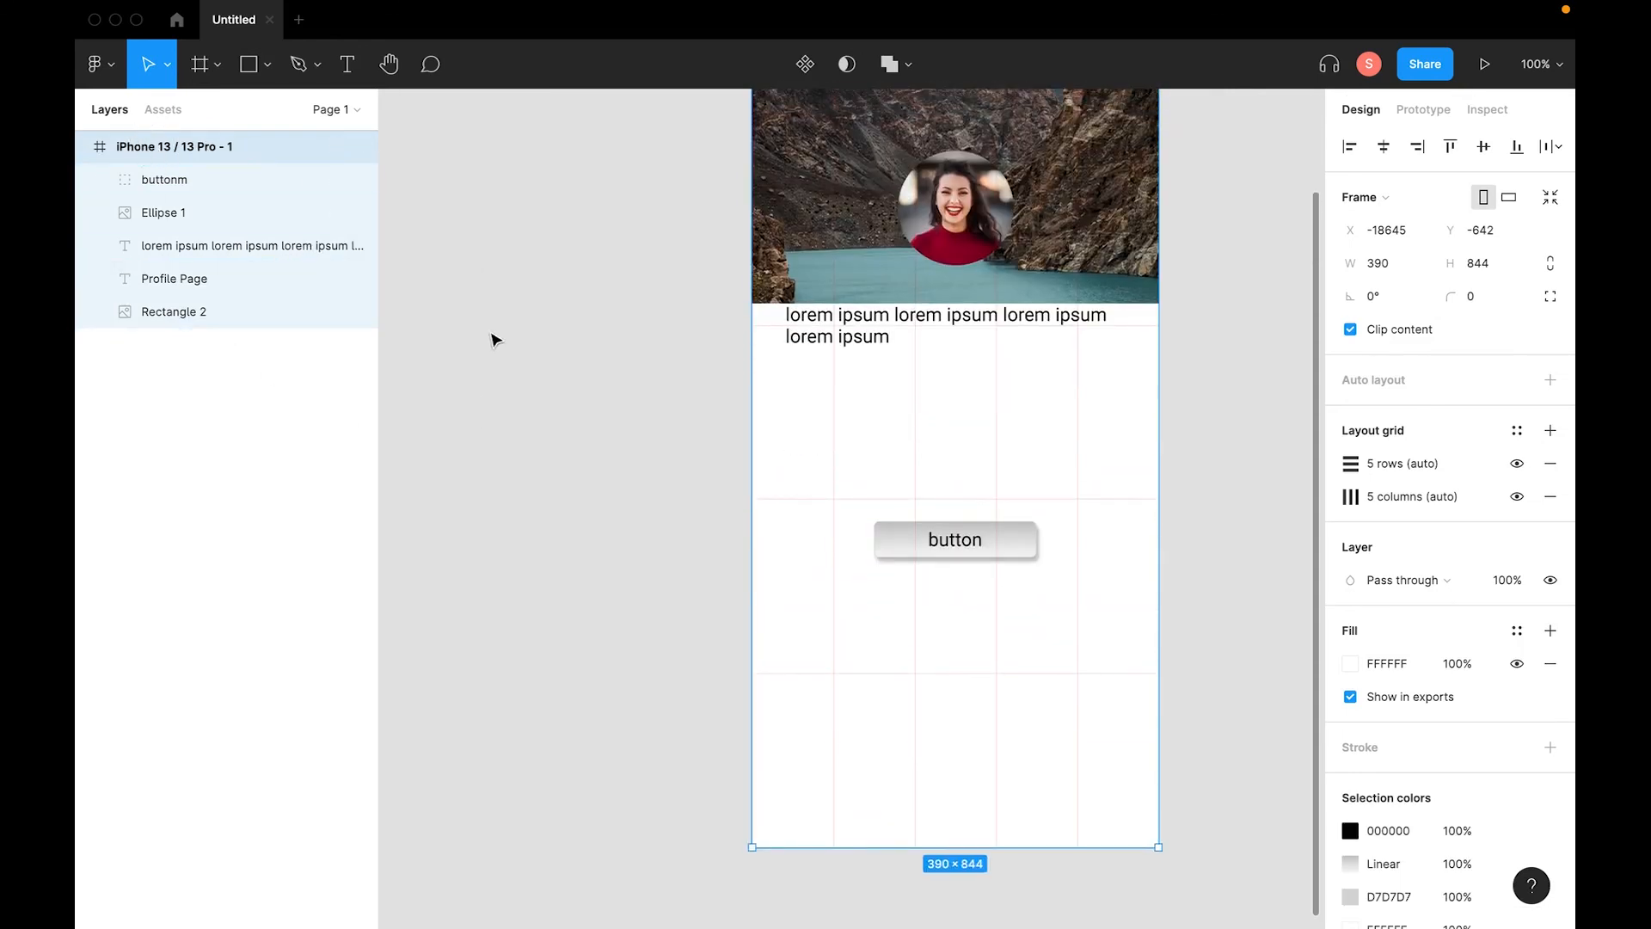
pyautogui.click(489, 368)
pyautogui.click(166, 146)
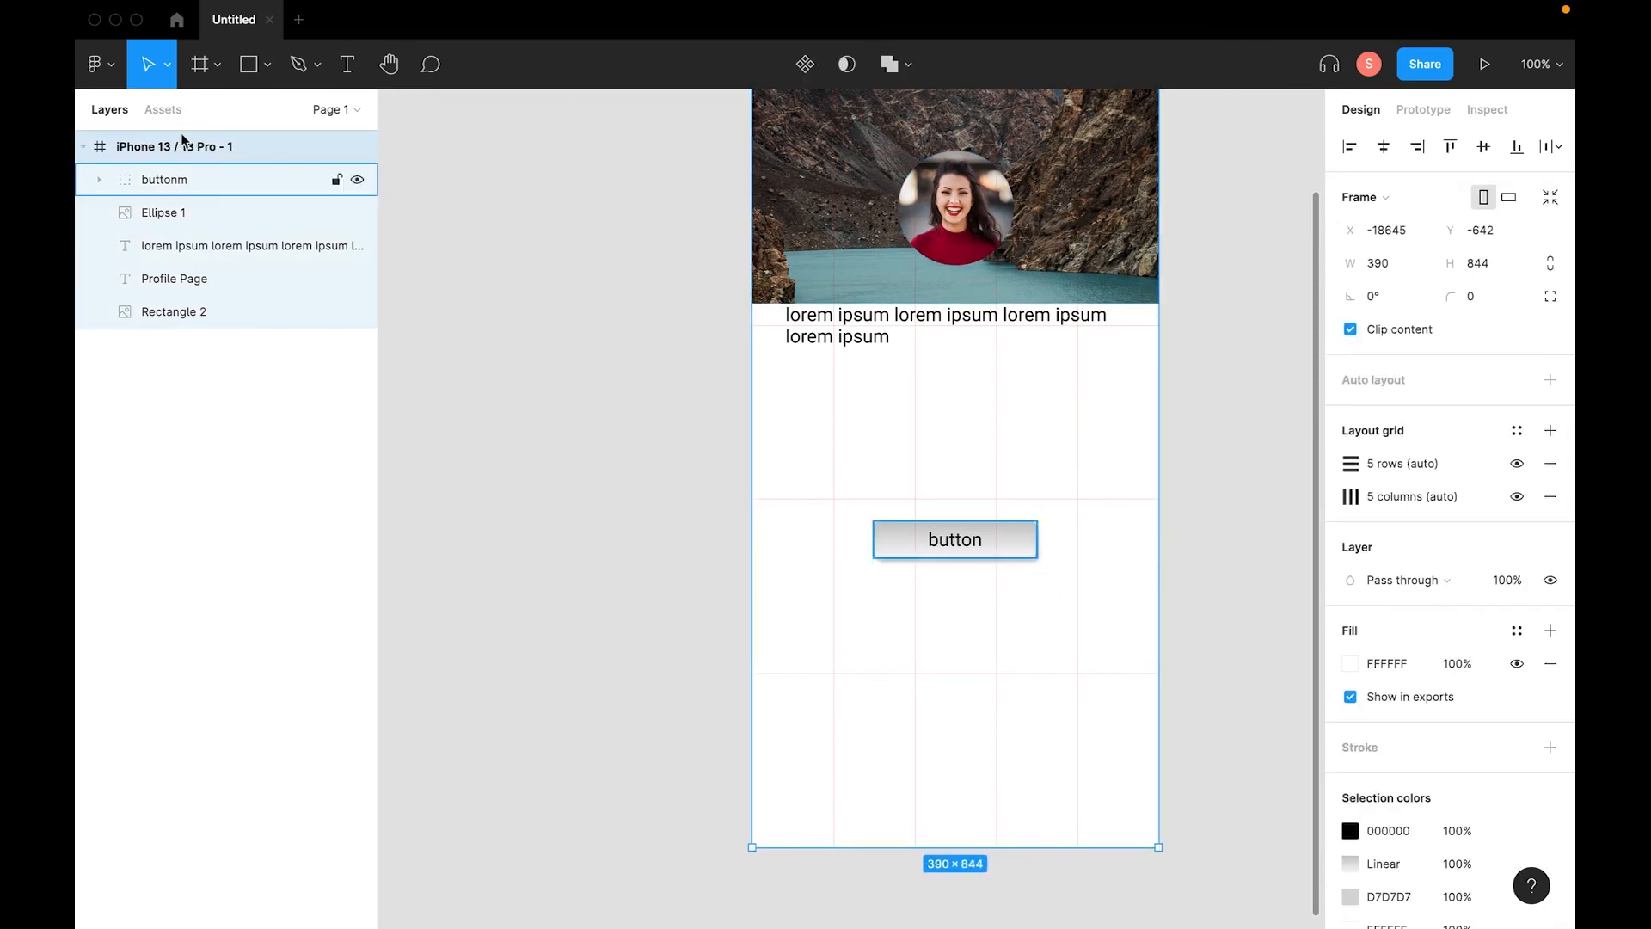
pyautogui.scroll(-5, 1535, 806)
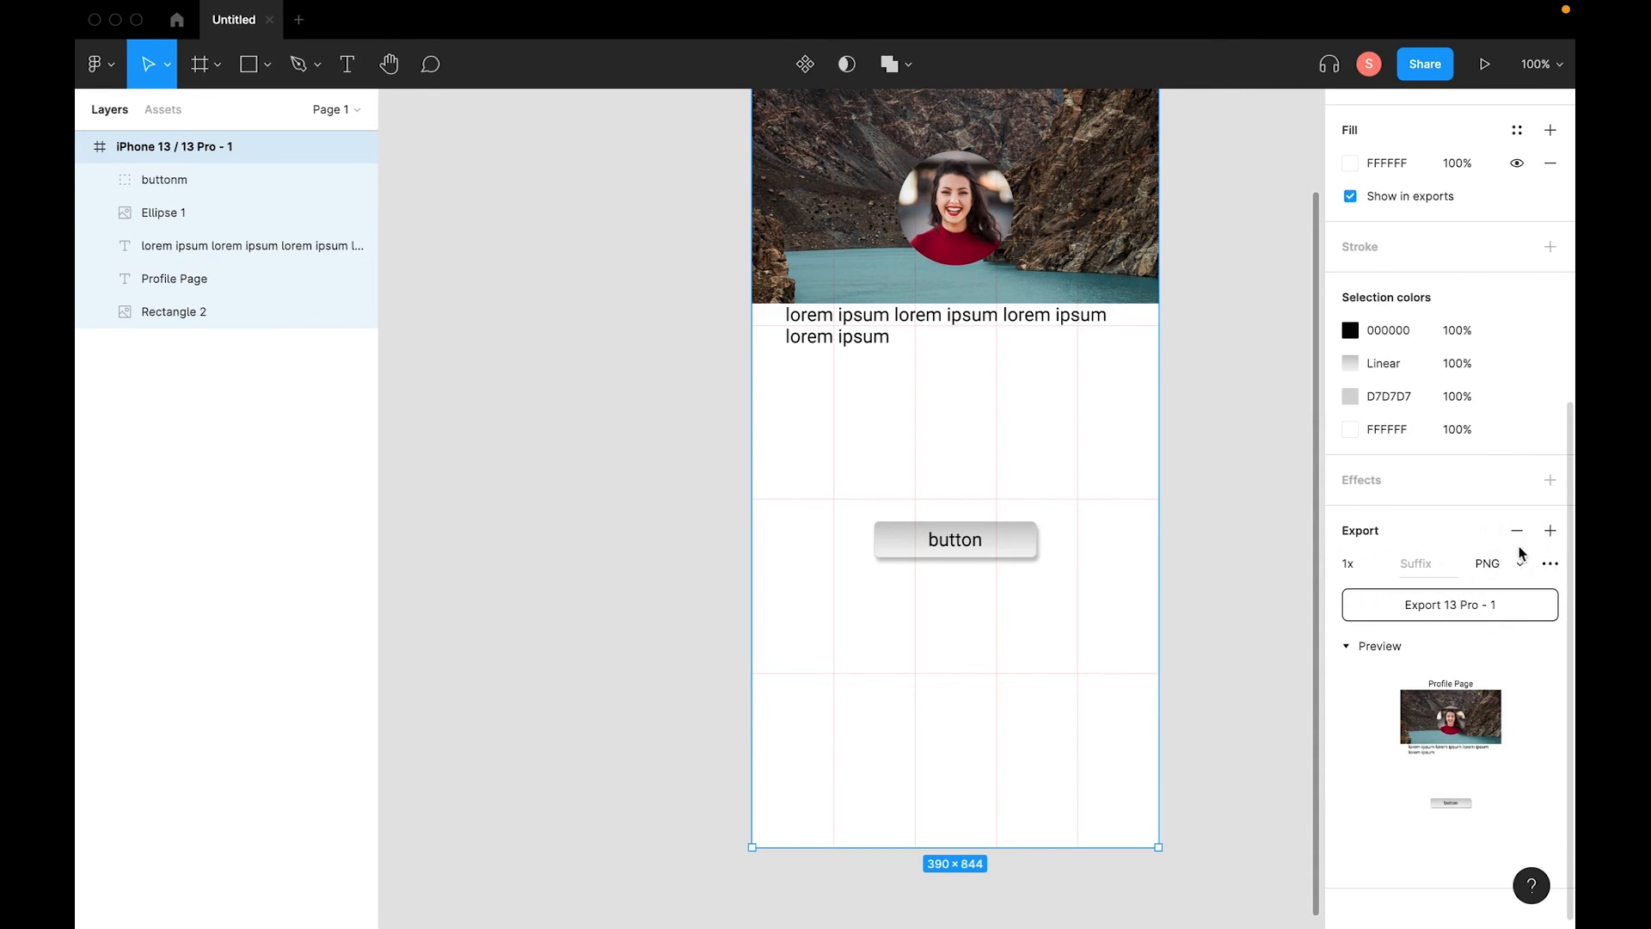
pyautogui.click(1375, 565)
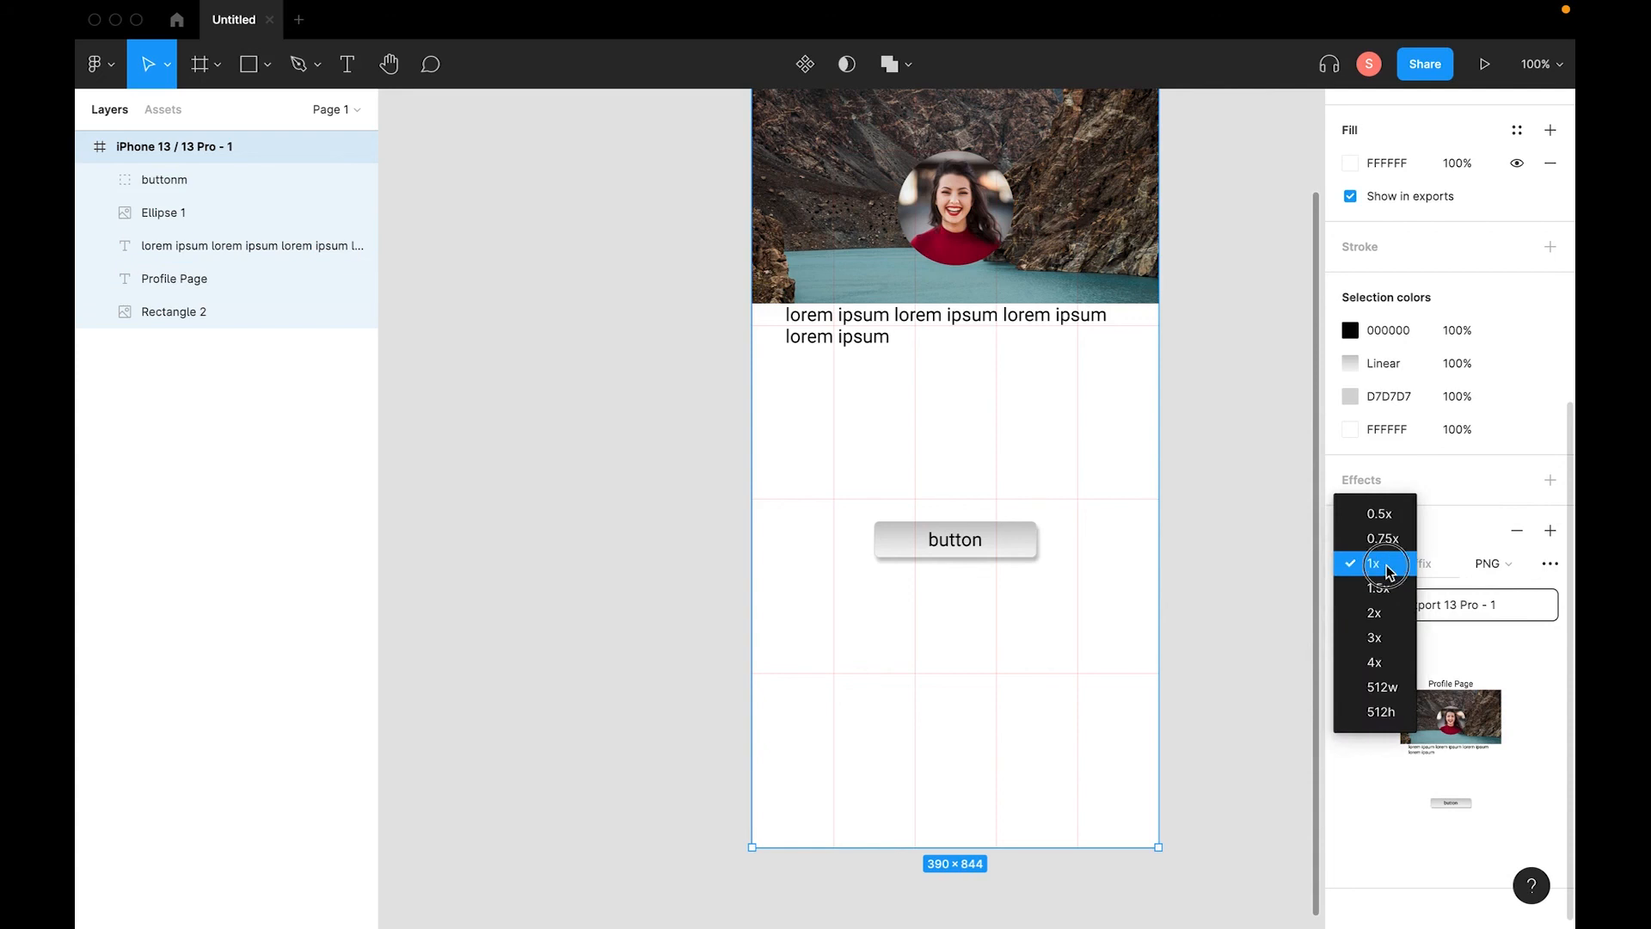
pyautogui.click(1386, 566)
pyautogui.click(1384, 564)
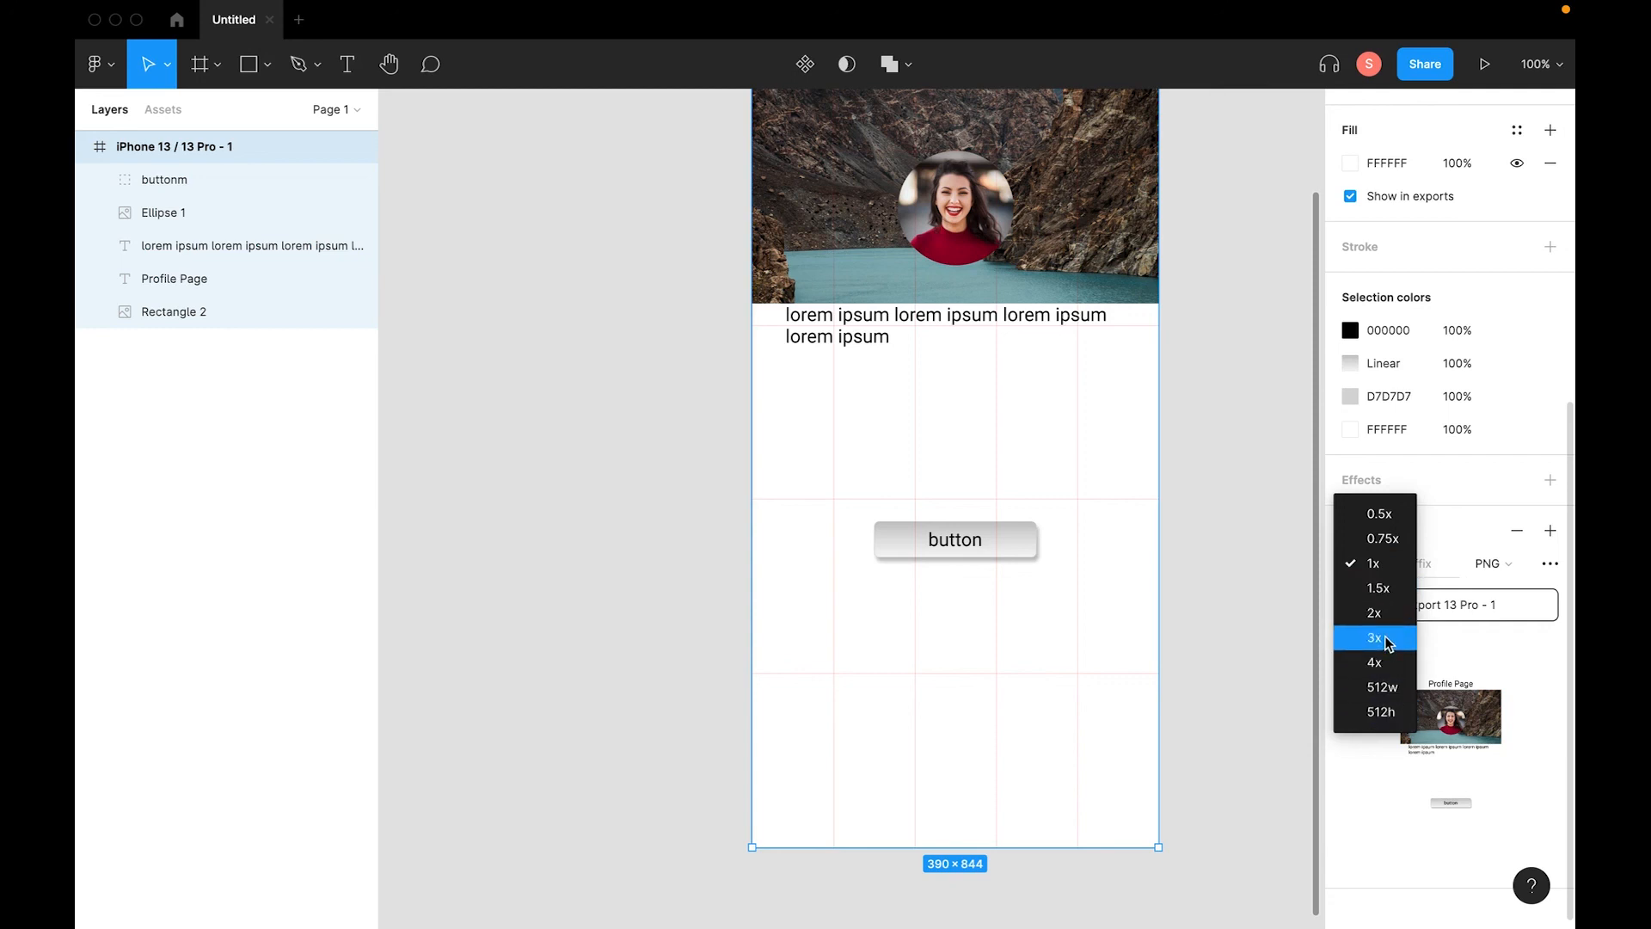
pyautogui.click(1261, 618)
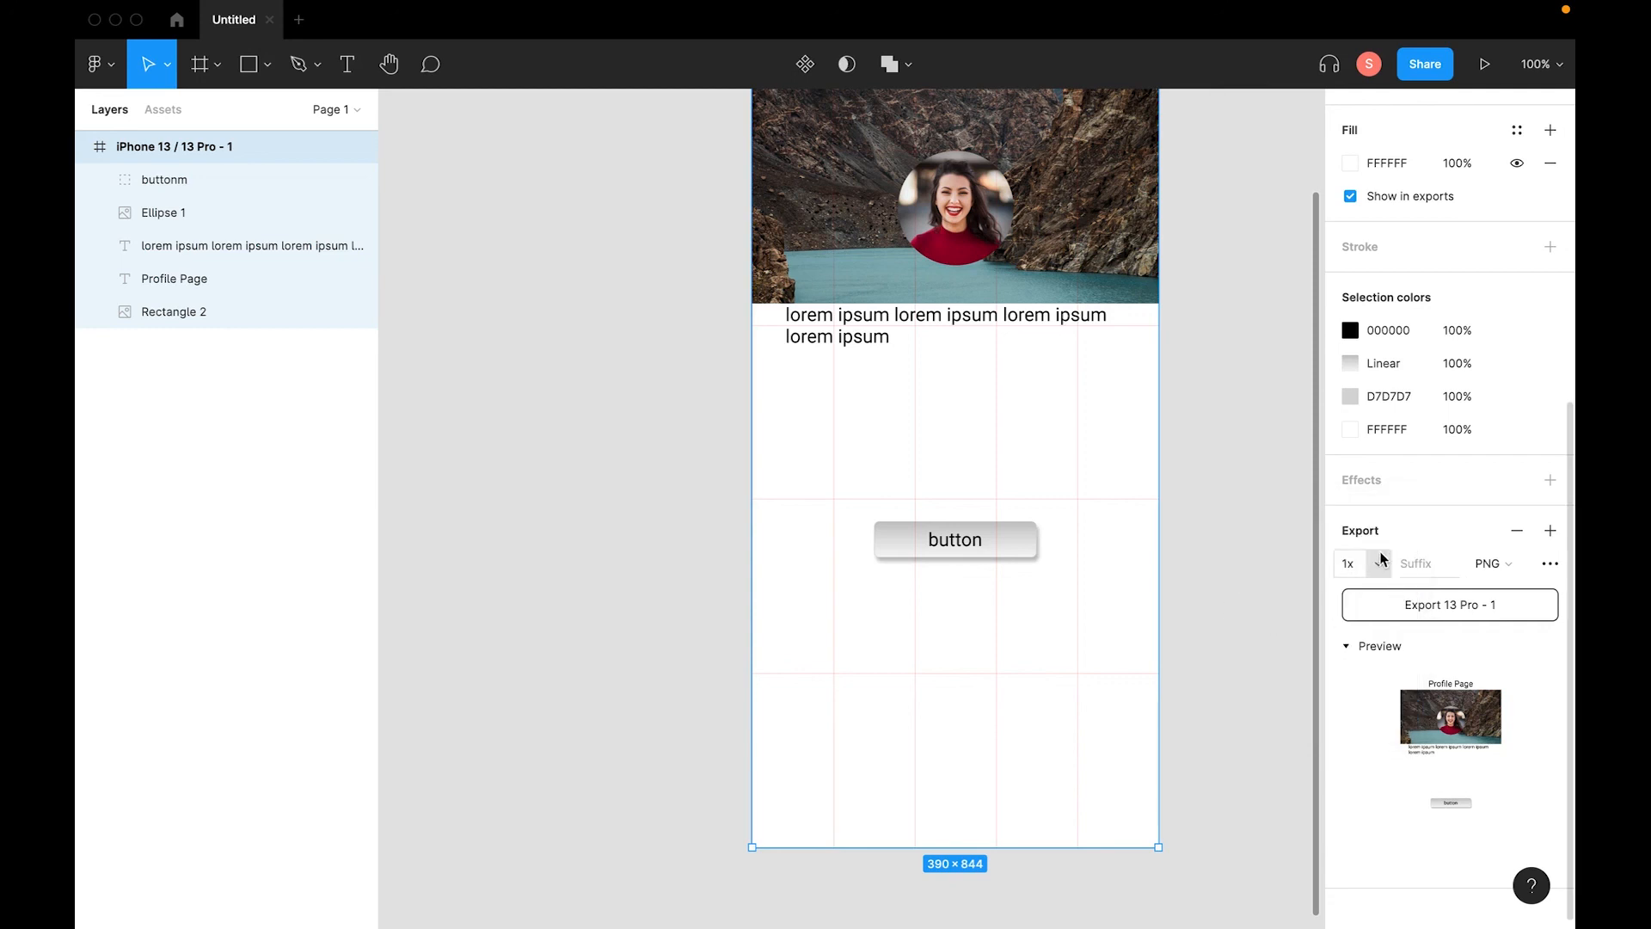
# Check the available export formats and export the frame as a 1x PNG into the images folder.
pyautogui.click(1507, 564)
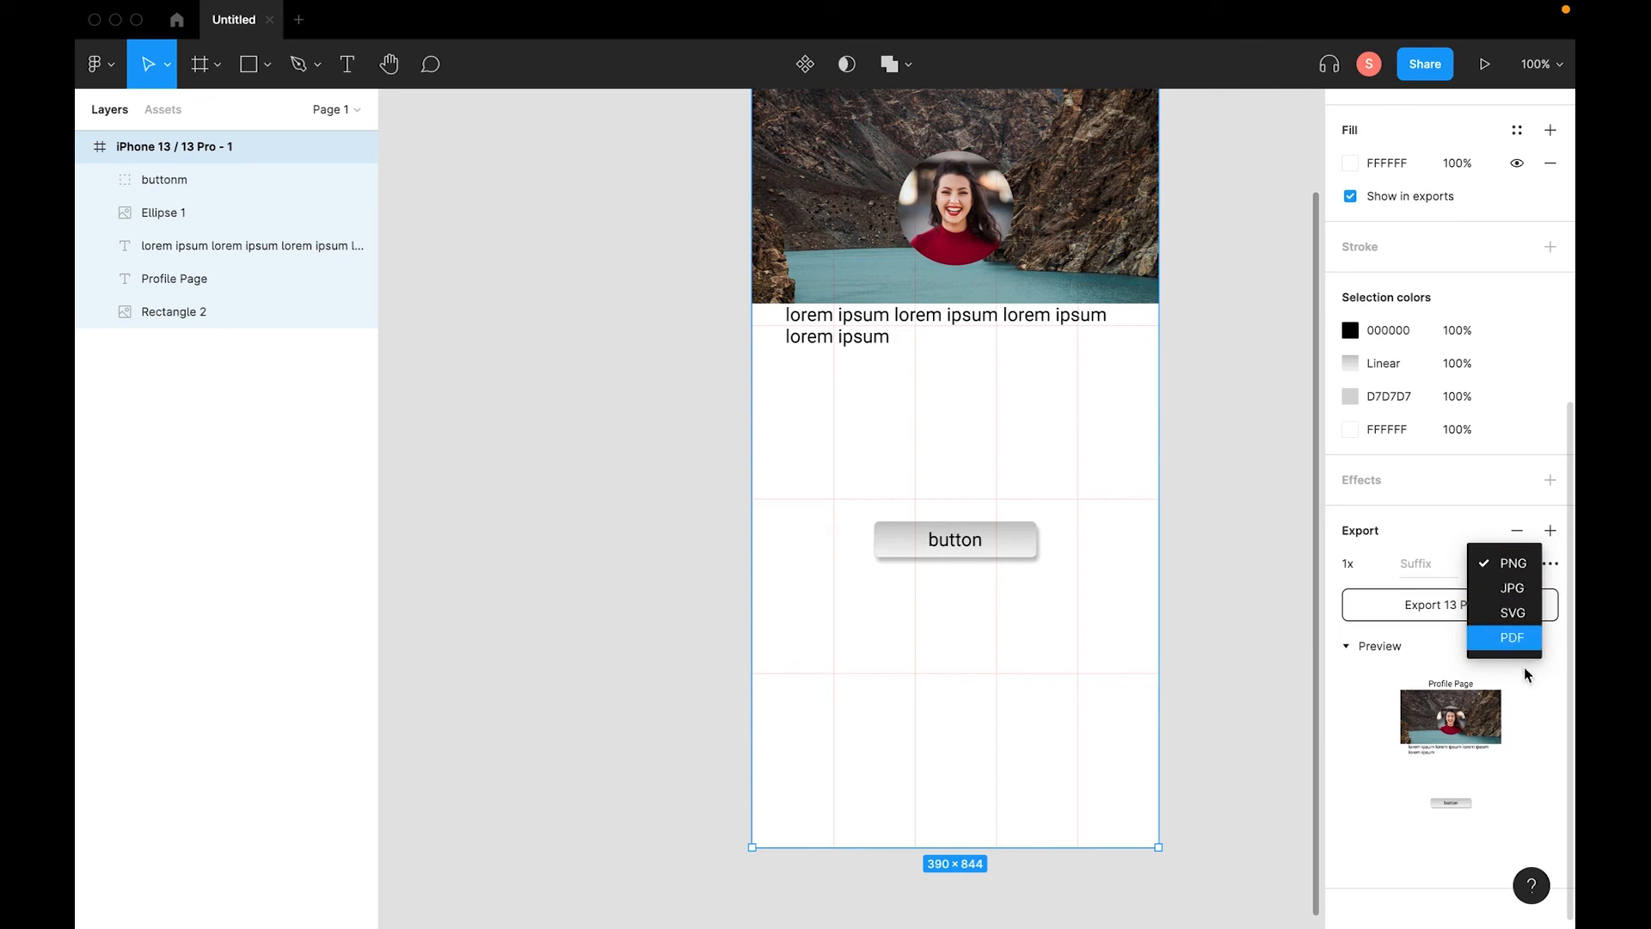
pyautogui.click(1375, 715)
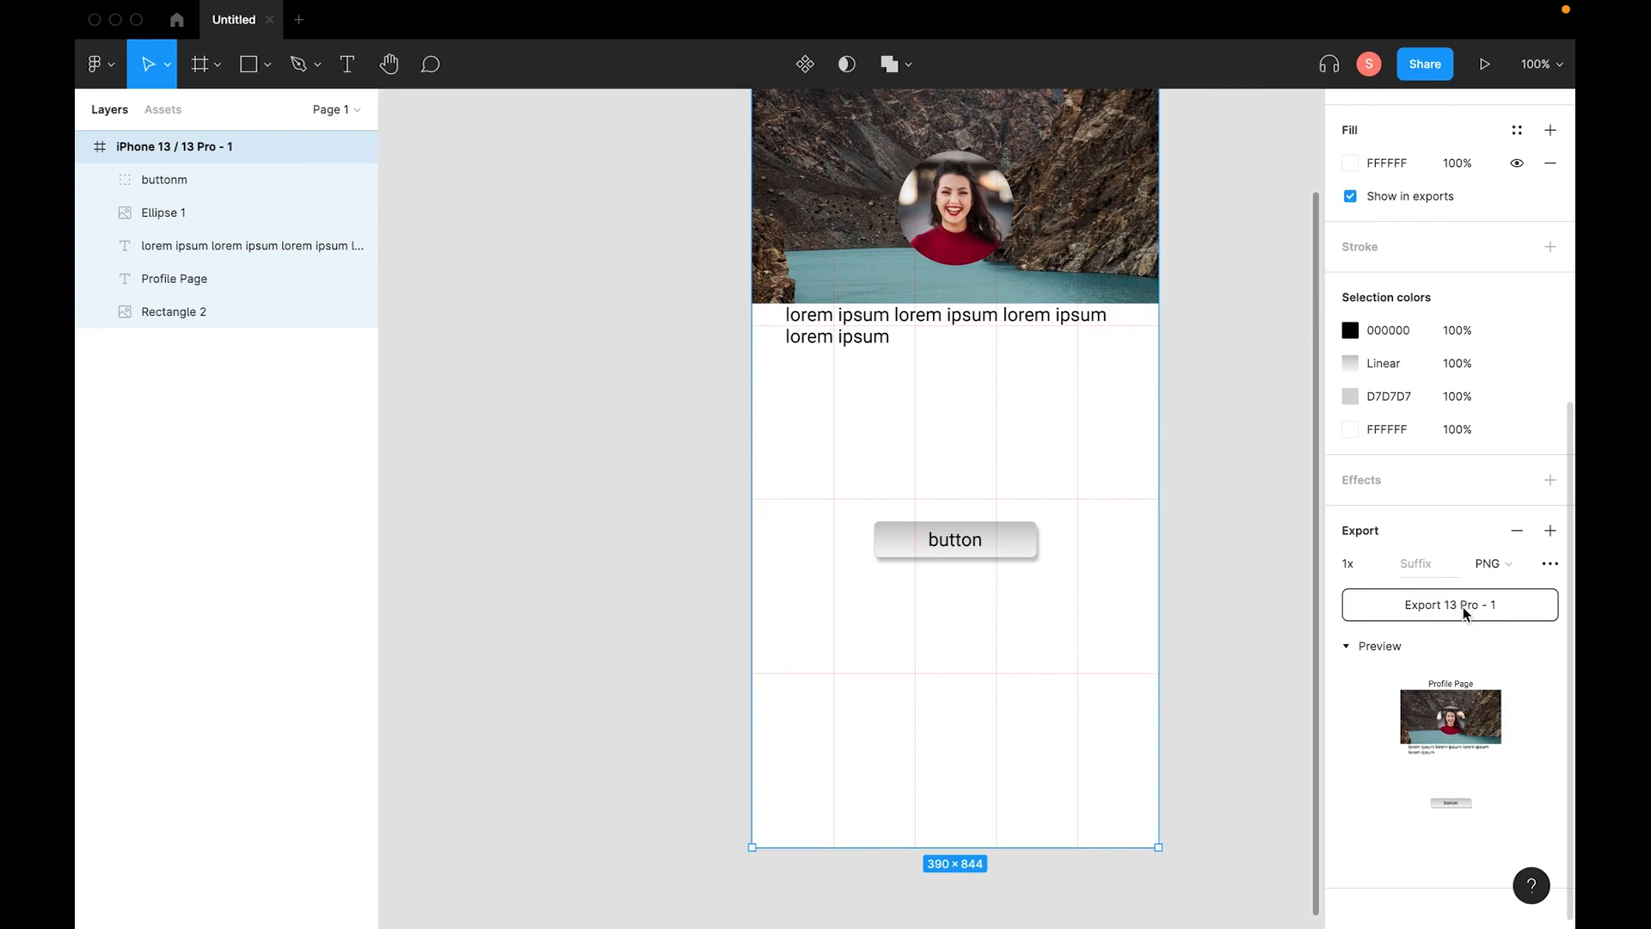
pyautogui.click(1462, 607)
pyautogui.click(1229, 764)
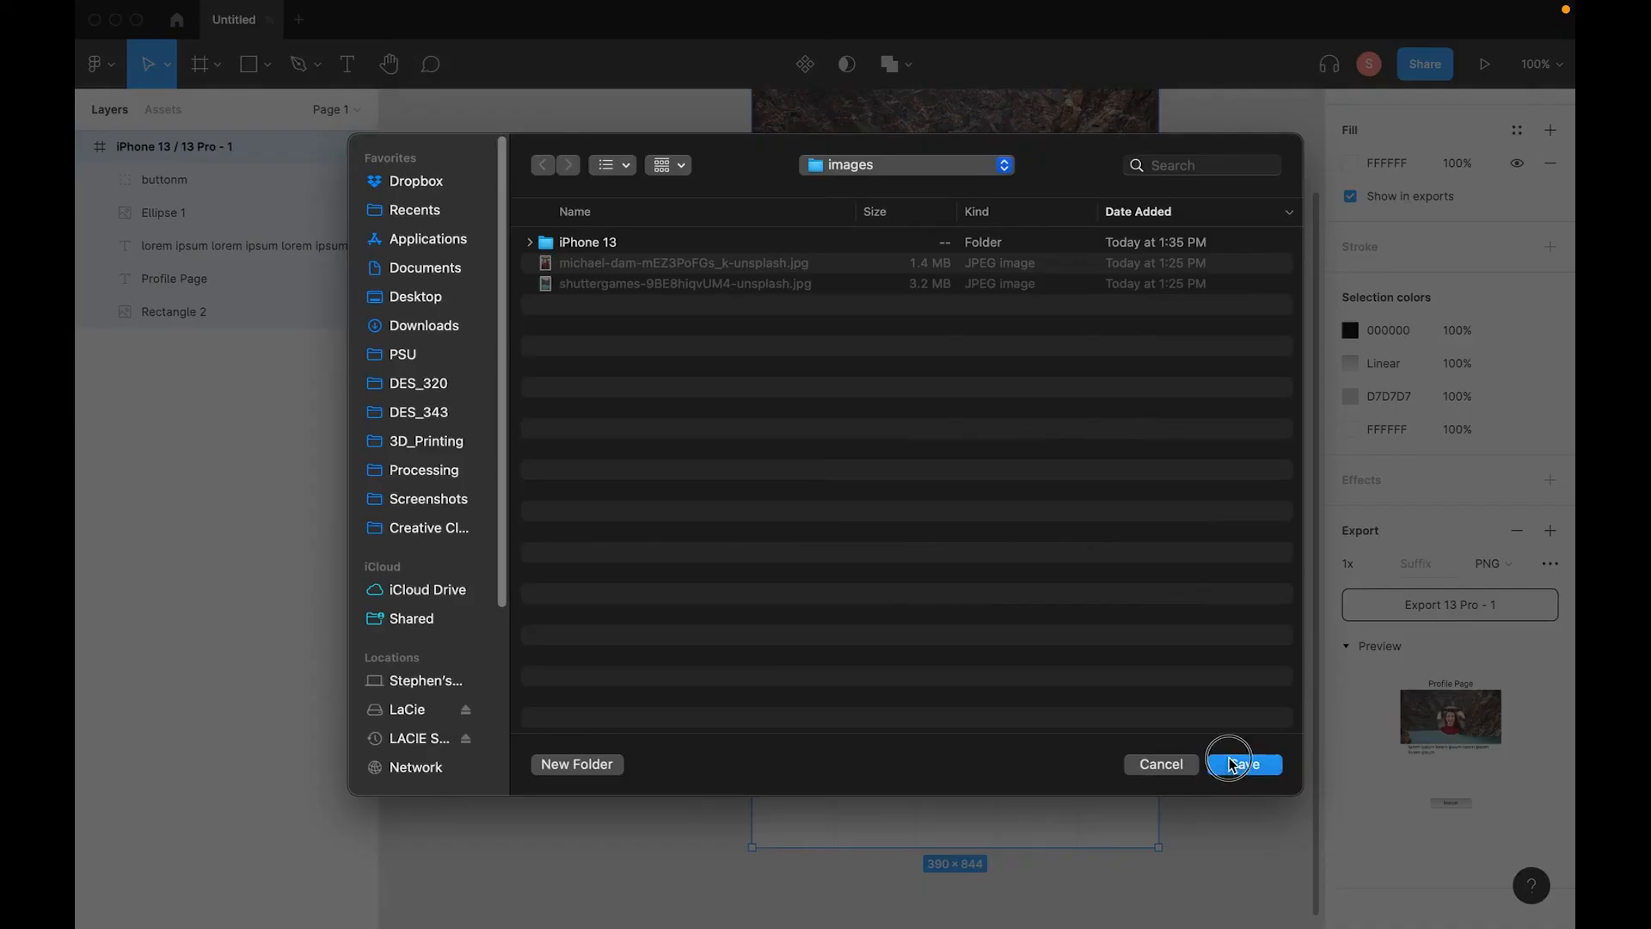
# Switch to Finder and preview the exported 13 Pro - 1.png in the iPhone 13 folder.
pyautogui.press('super+Tab')
pyautogui.press('super+Tab')
pyautogui.press('super+Tab')
pyautogui.press('super+Tab')
pyautogui.press('super+Tab')
pyautogui.press('super+Tab')
pyautogui.press('super+Tab')
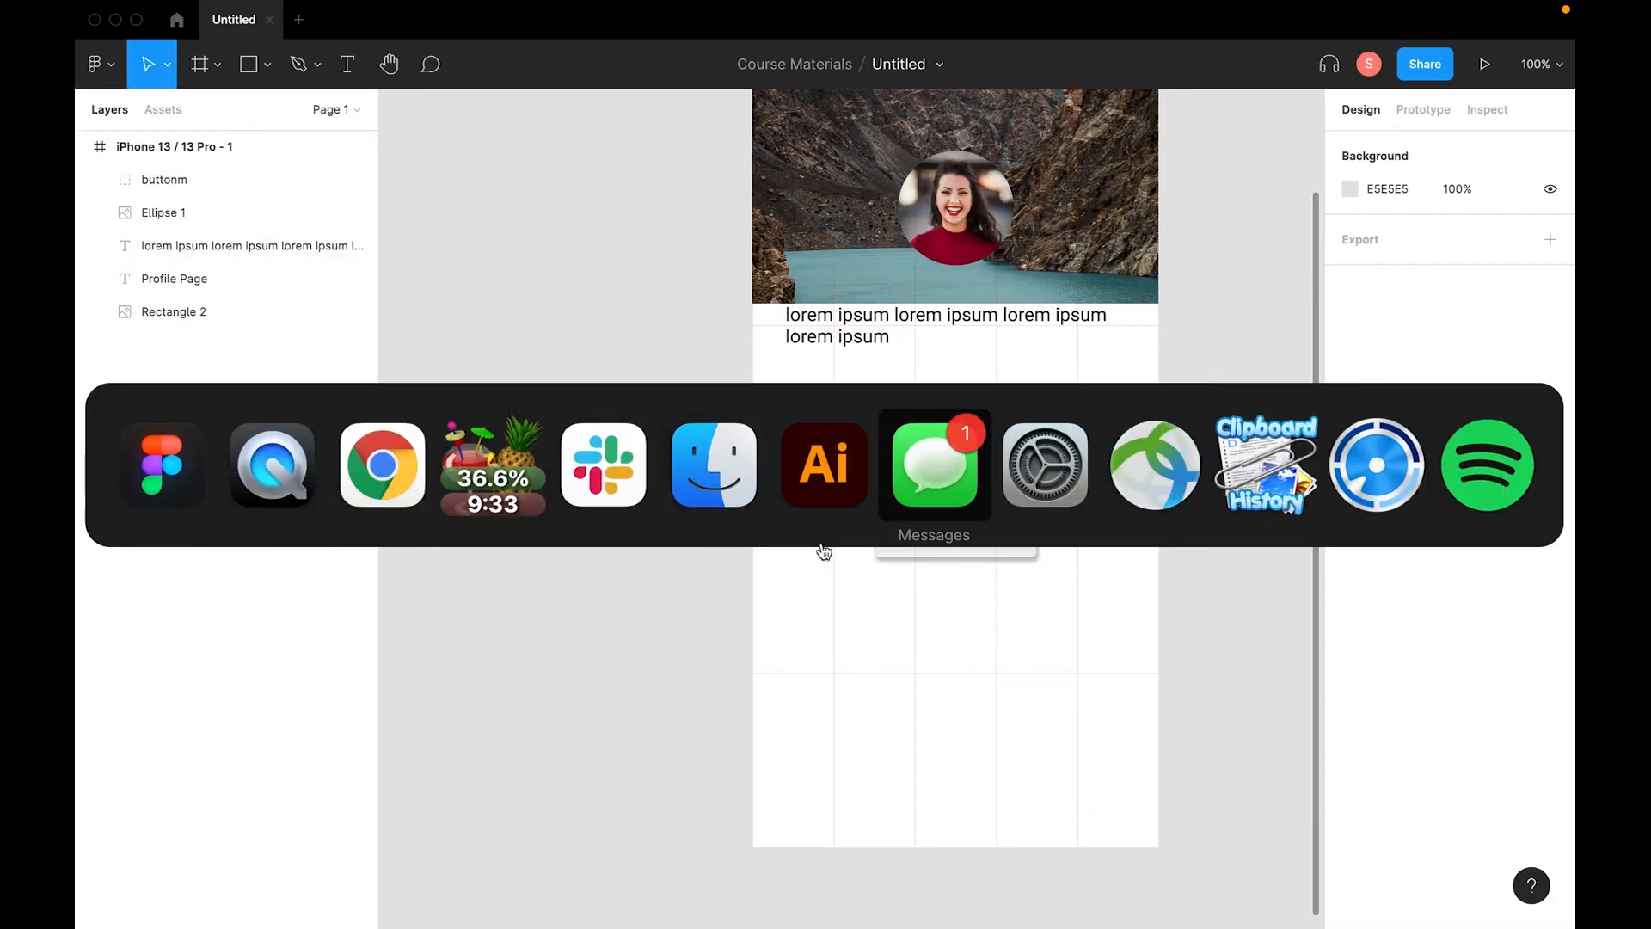
pyautogui.click(725, 495)
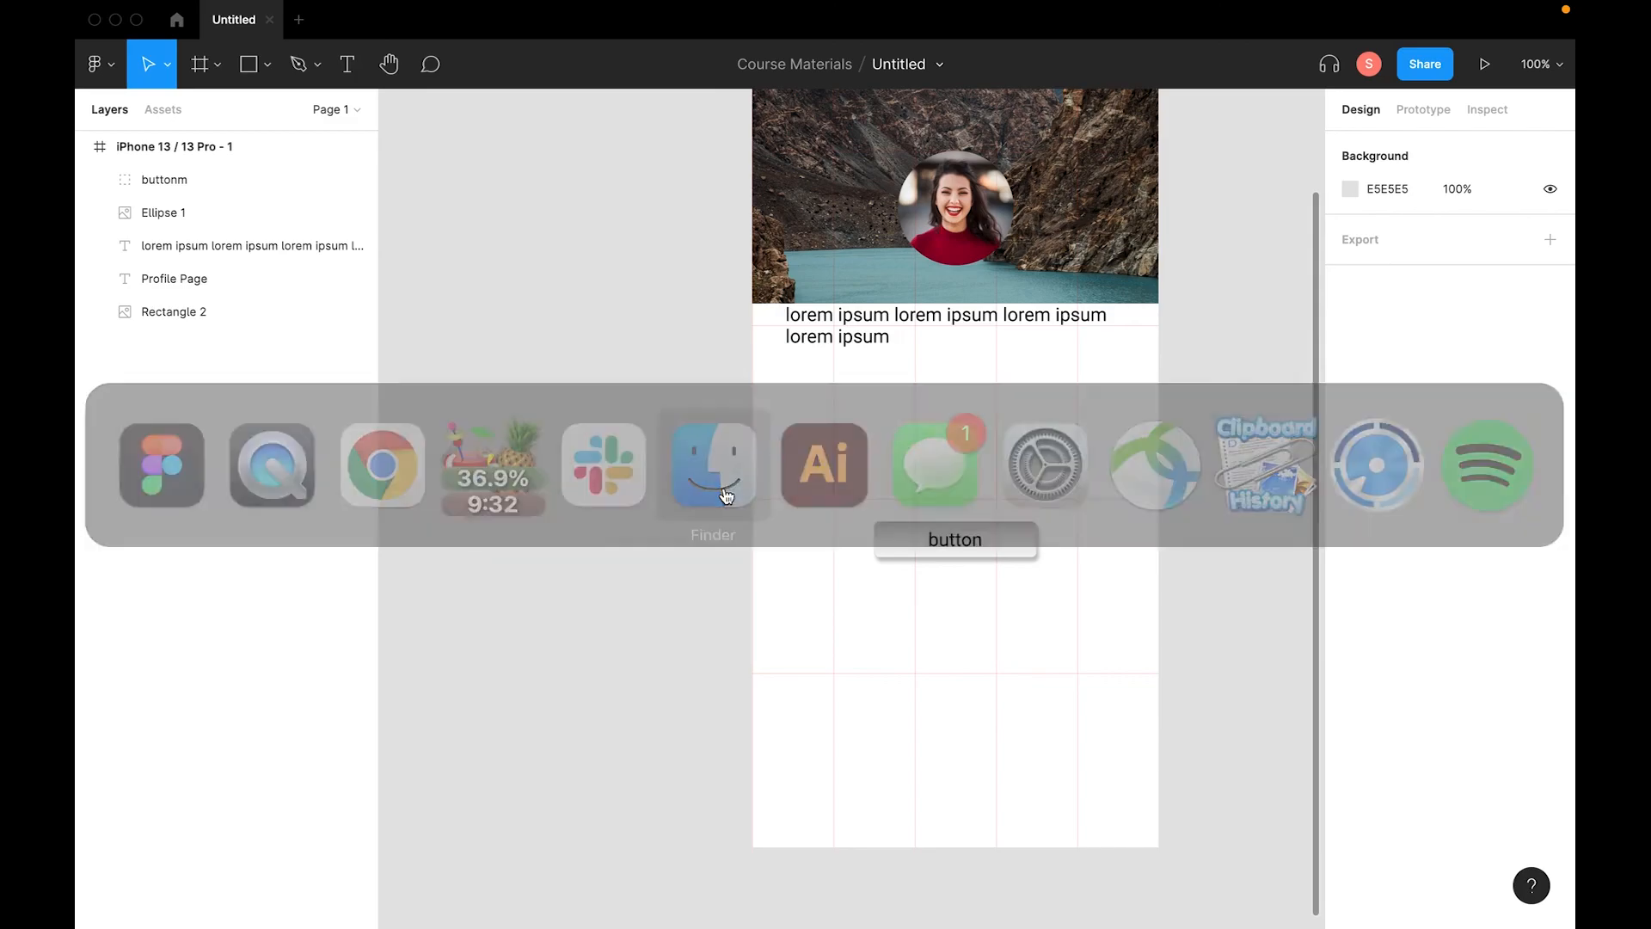
pyautogui.click(416, 329)
pyautogui.click(388, 122)
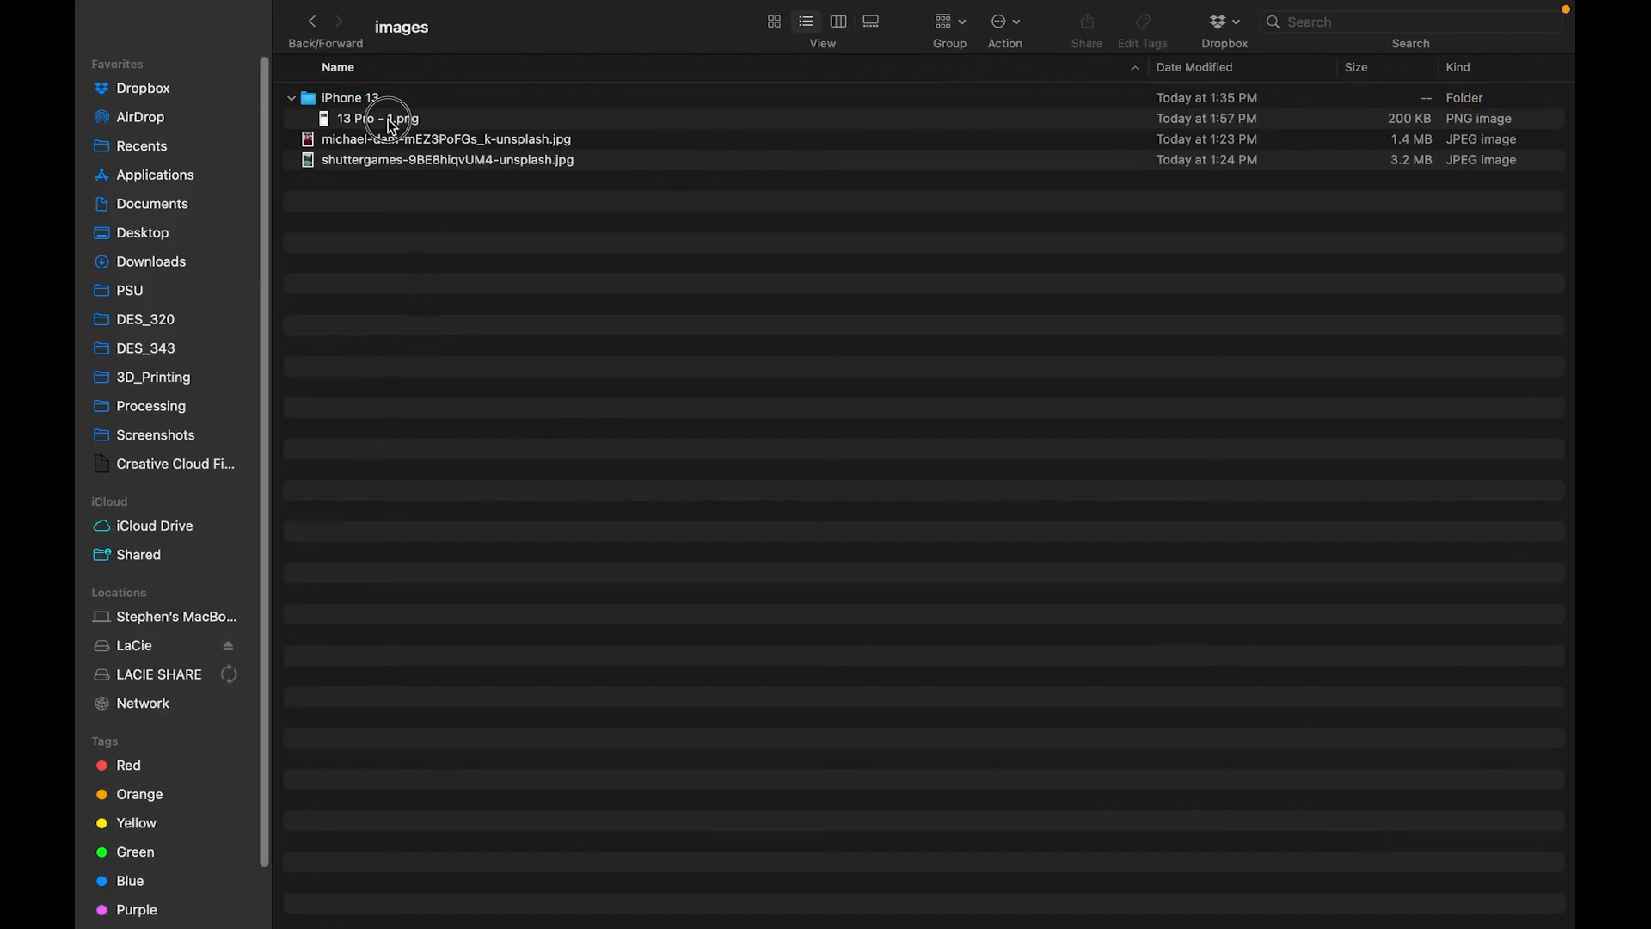
pyautogui.press('space')
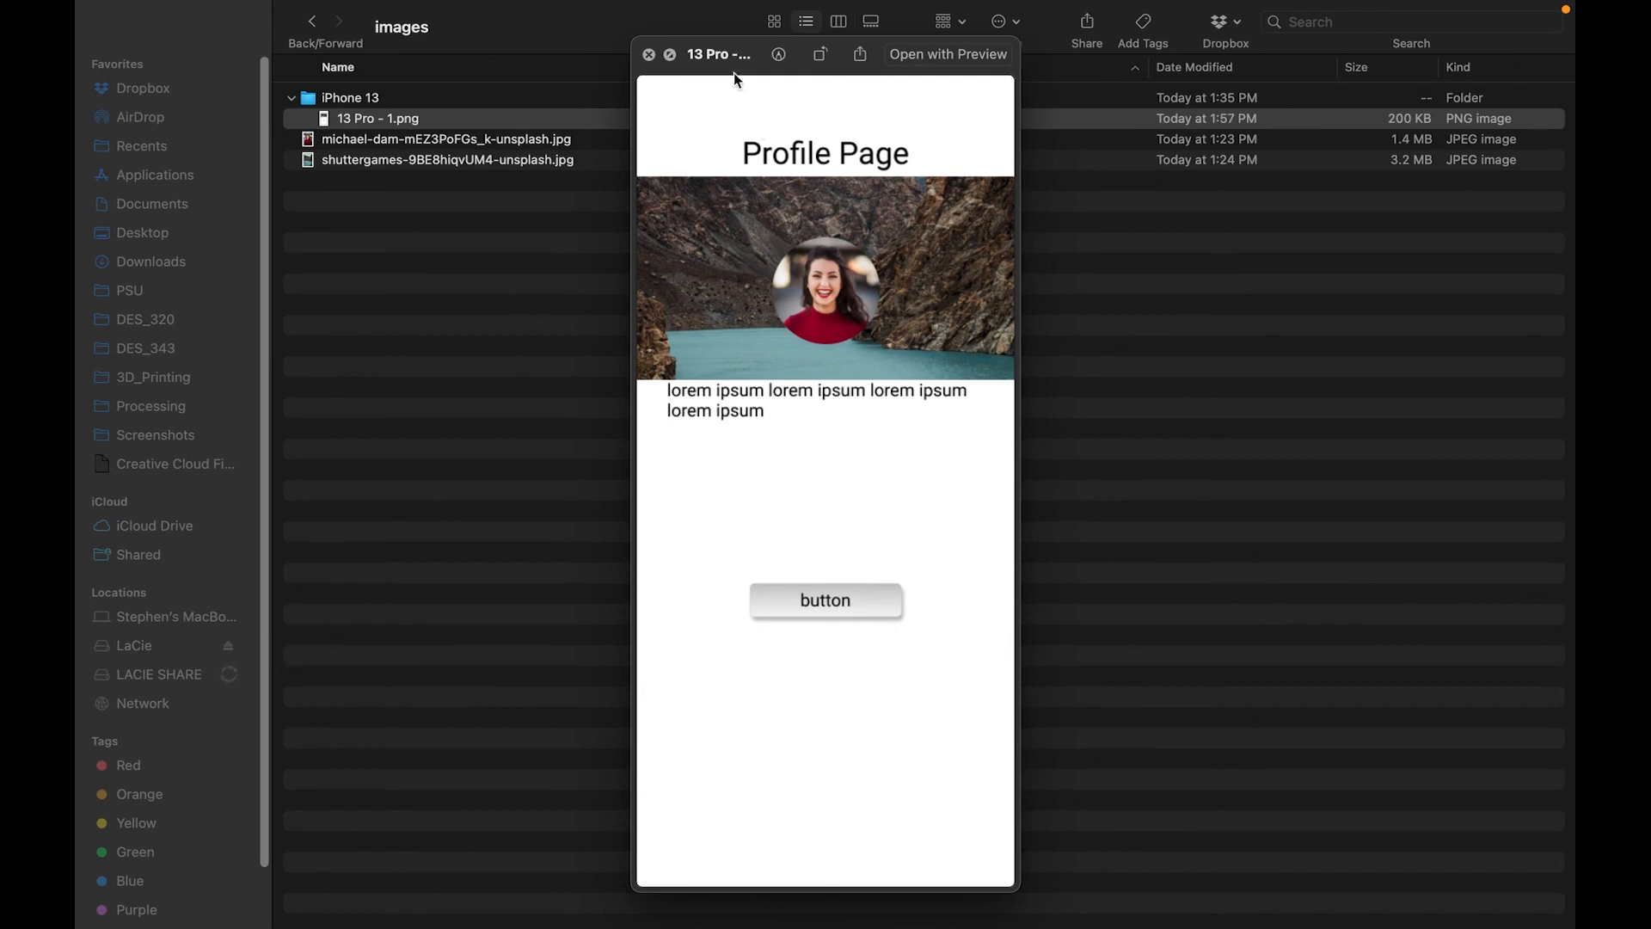
pyautogui.click(592, 454)
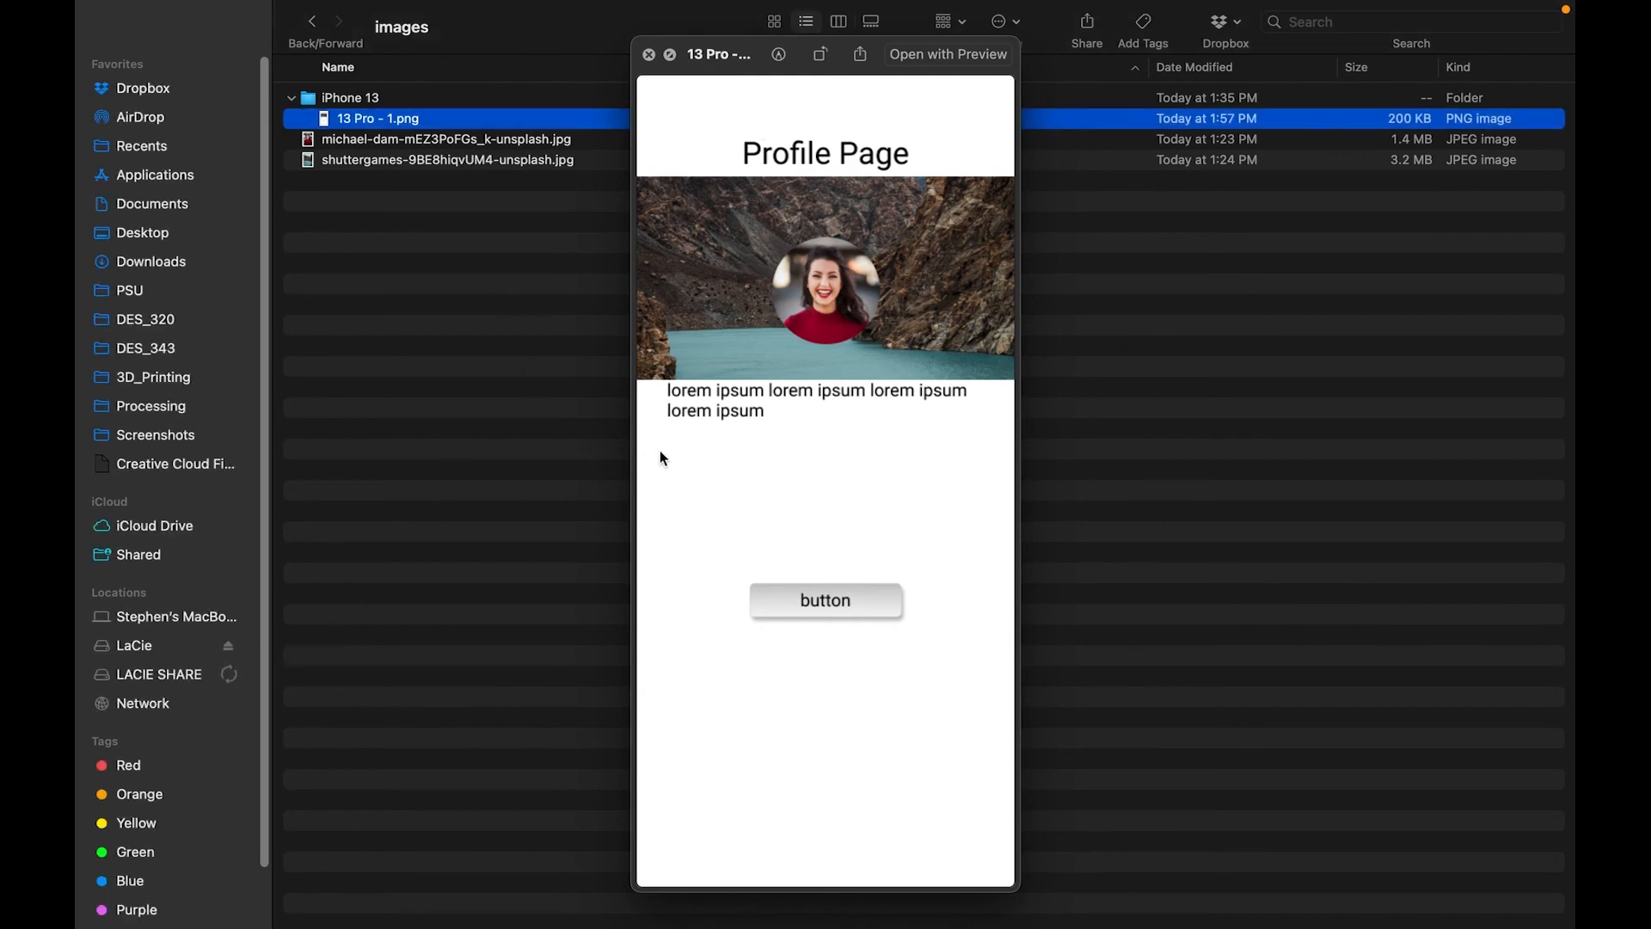
# Return to Figma, view the file's sharing and invitation options, and close them without inviting anyone.
pyautogui.hotkey('ctrl', 'Right')
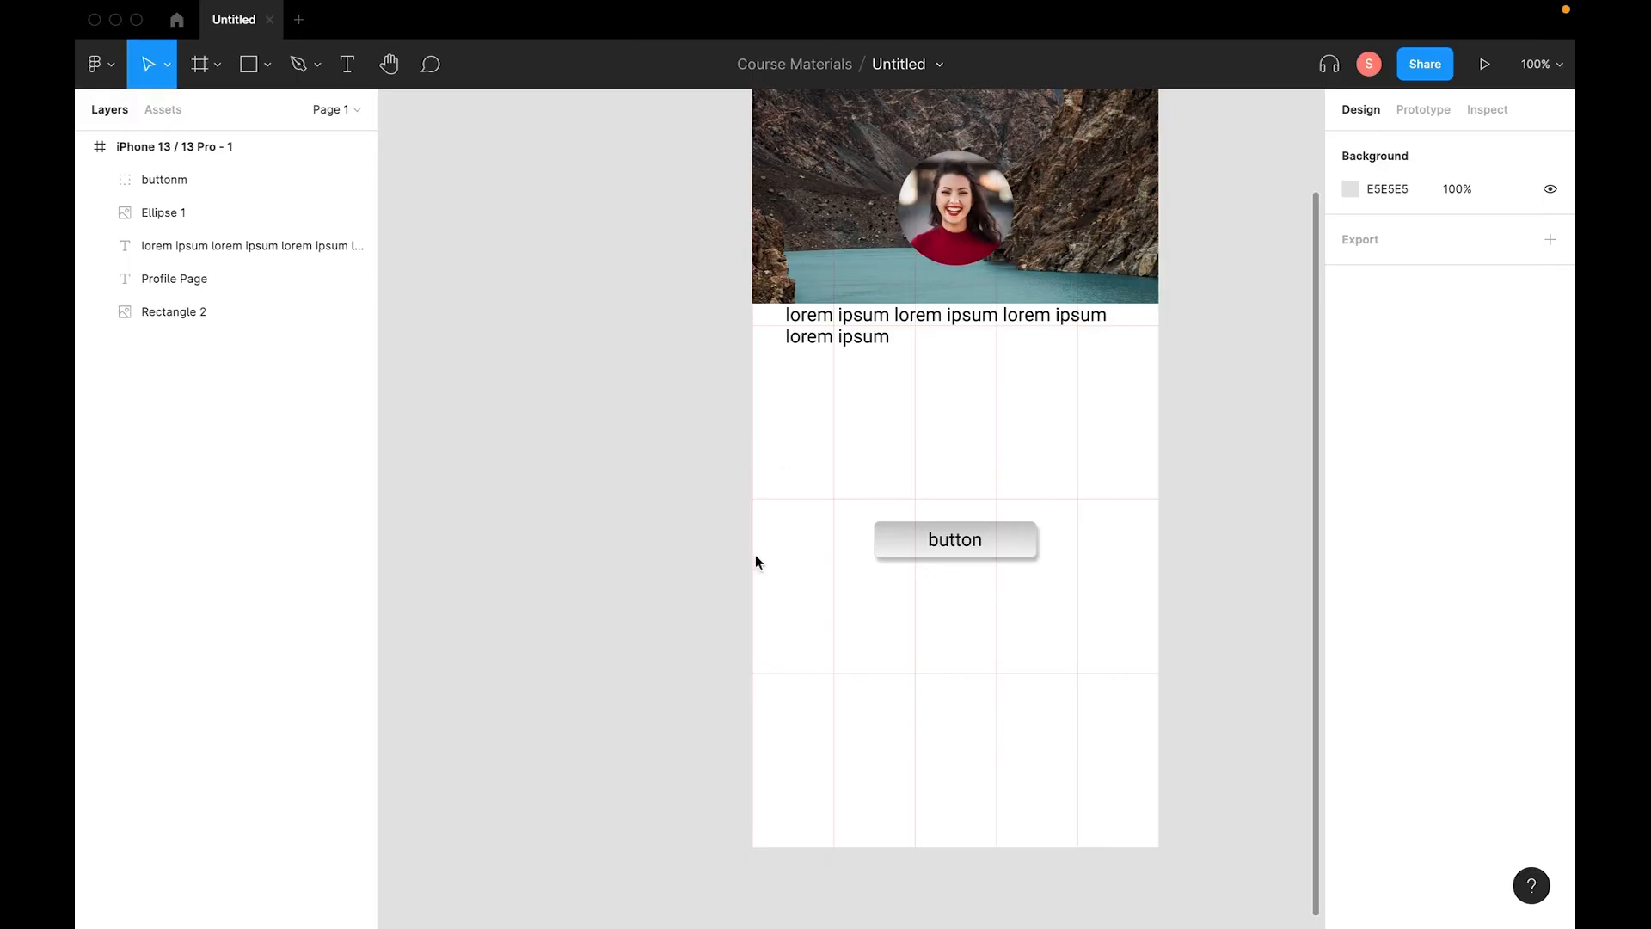
pyautogui.click(1434, 62)
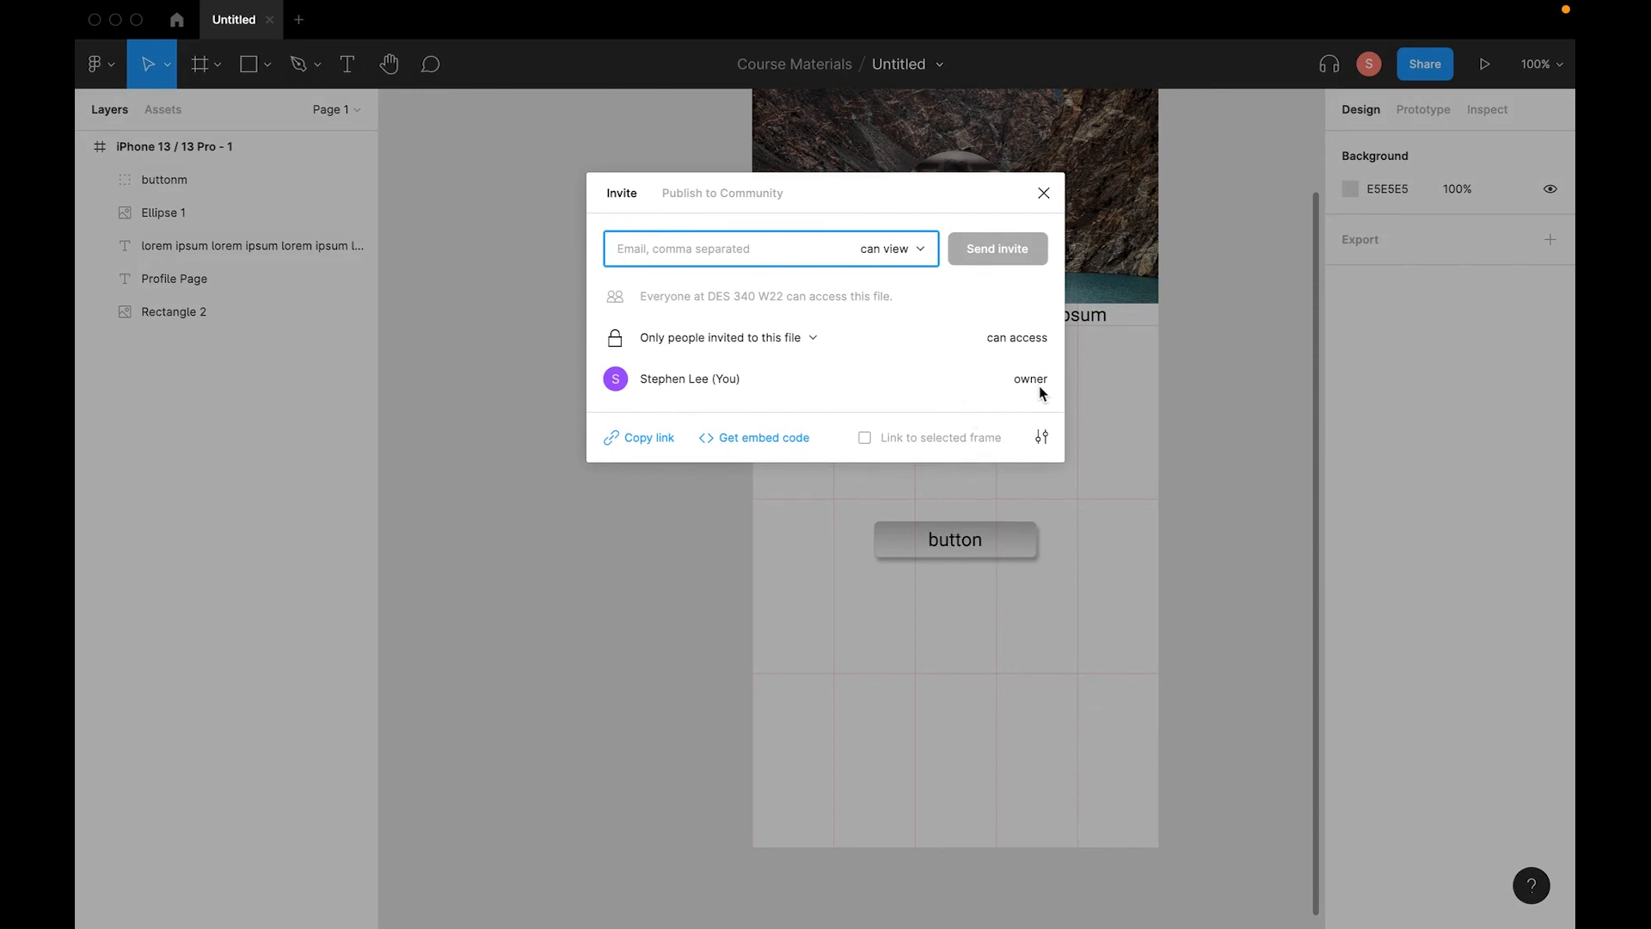
pyautogui.click(1045, 197)
pyautogui.press('space')
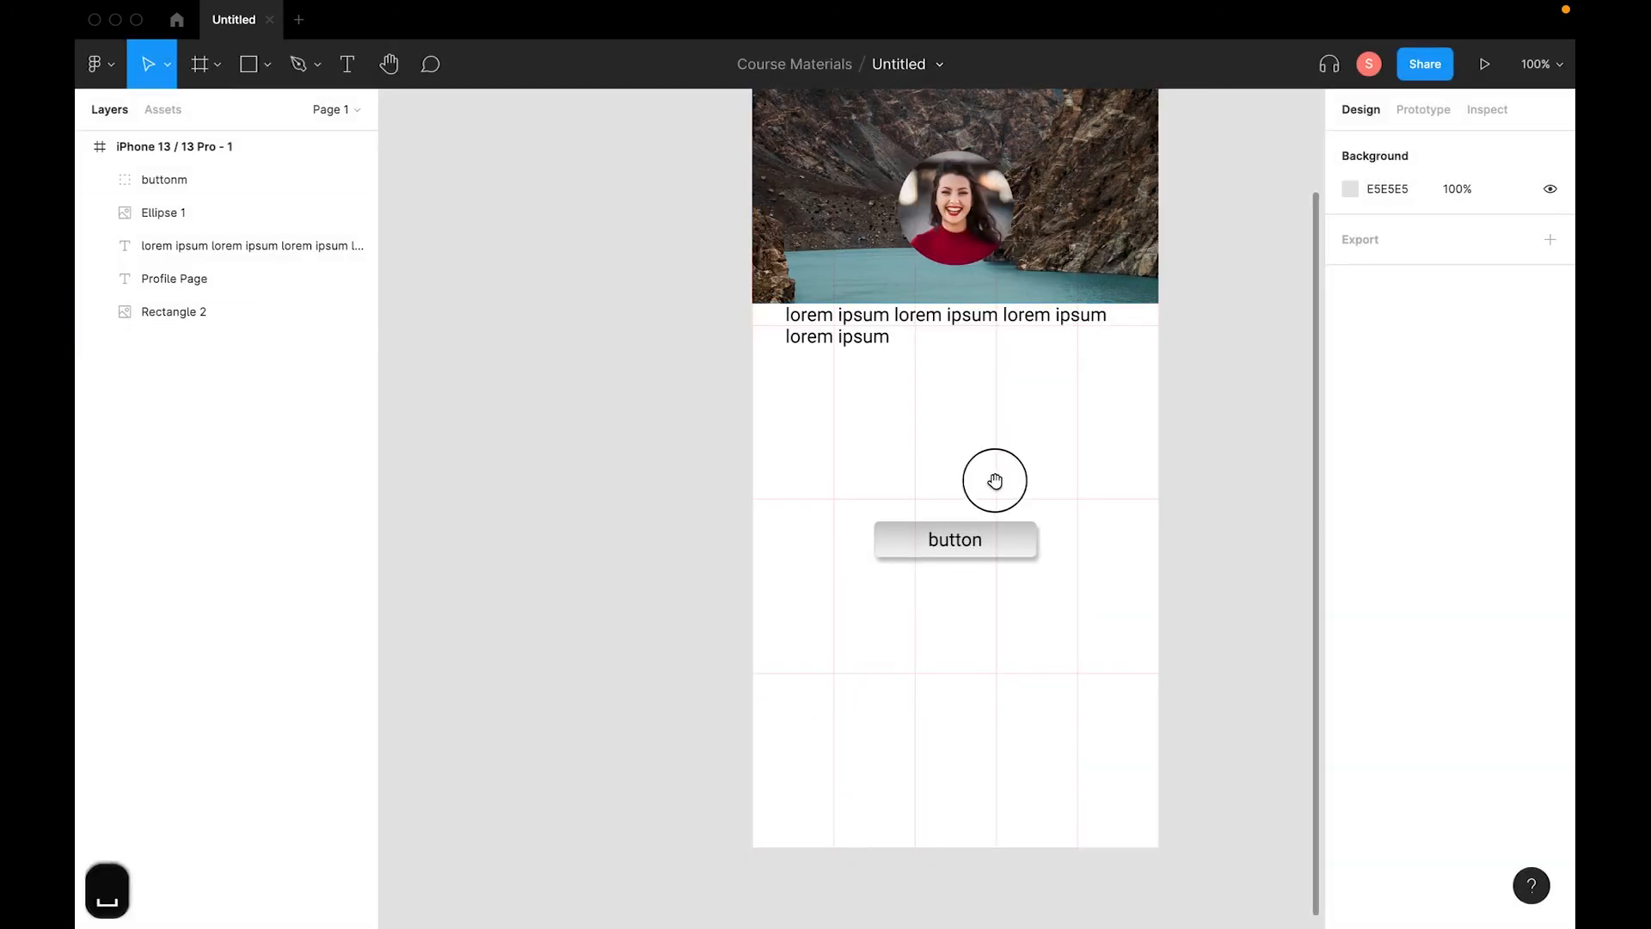
pyautogui.moveTo(992, 479); pyautogui.dragTo(942, 666)
pyautogui.click(1082, 366)
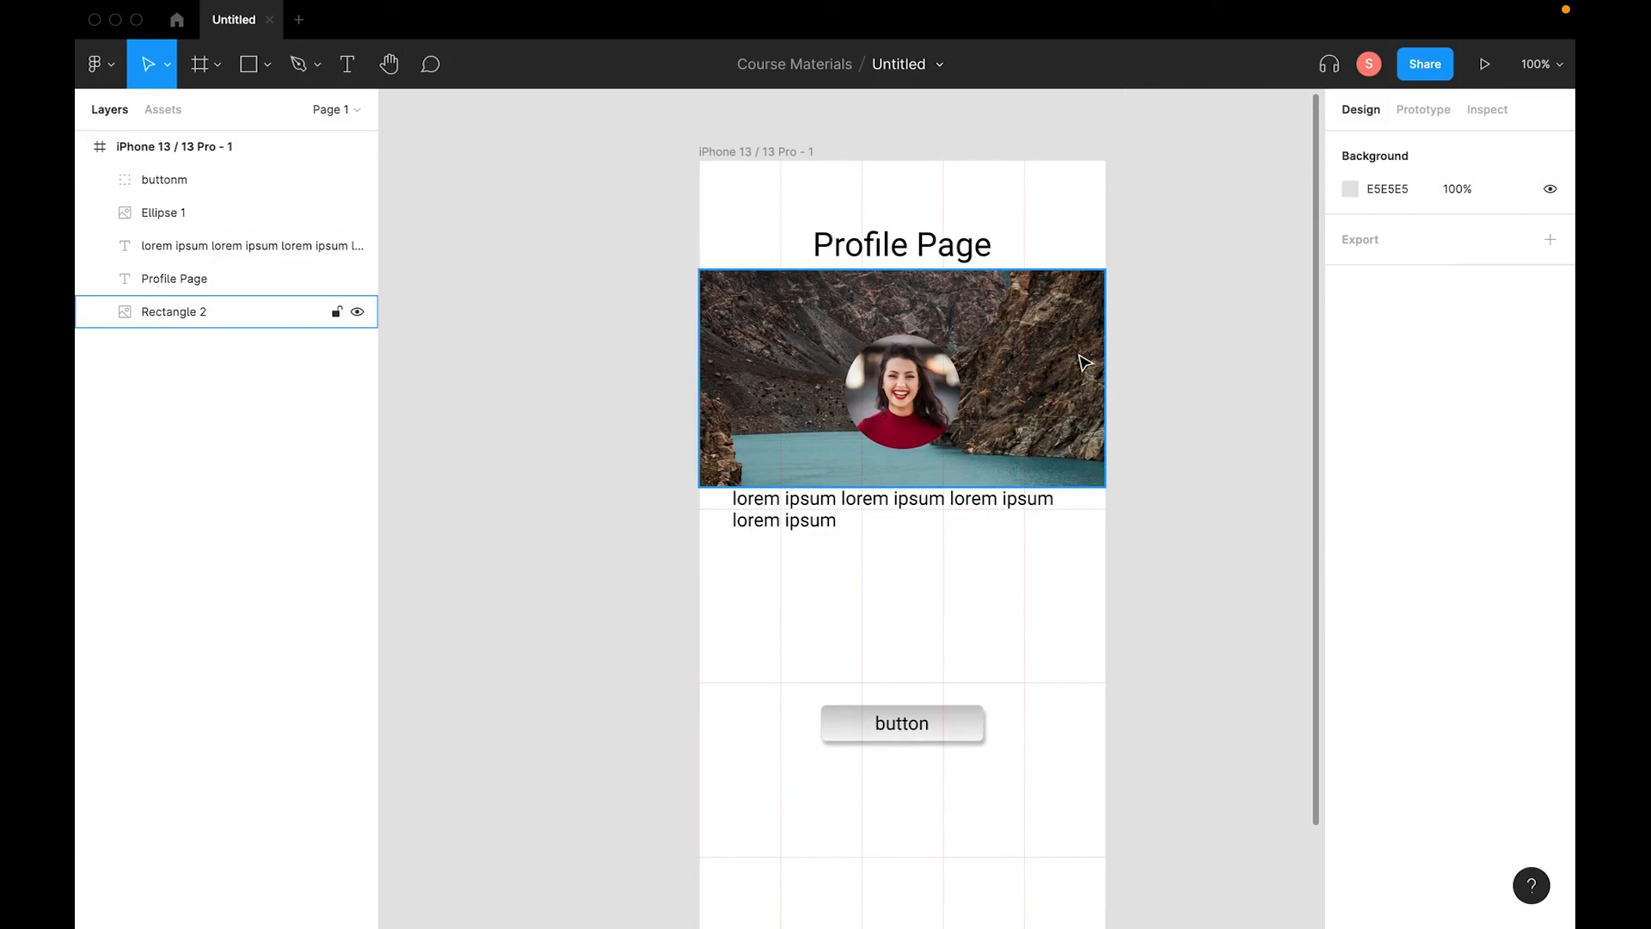